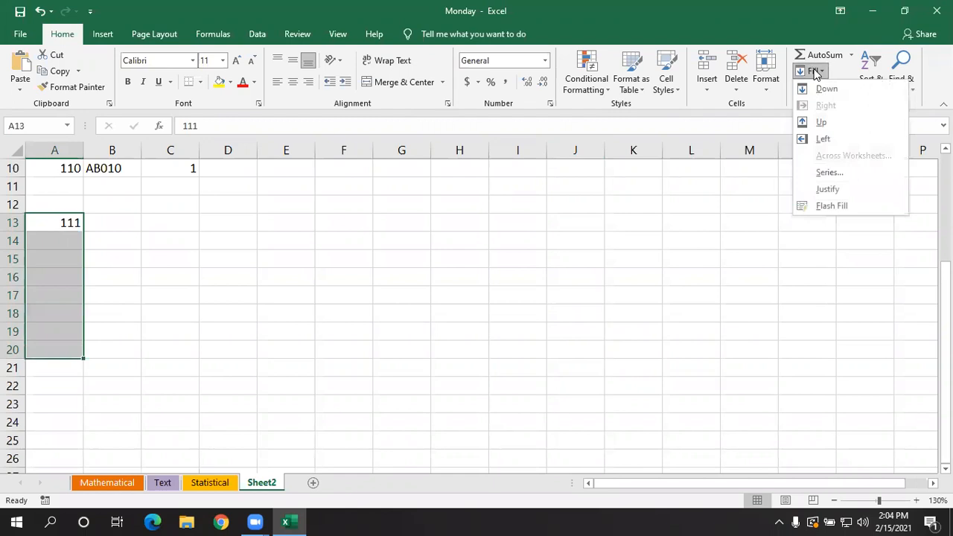
left_click(830, 173)
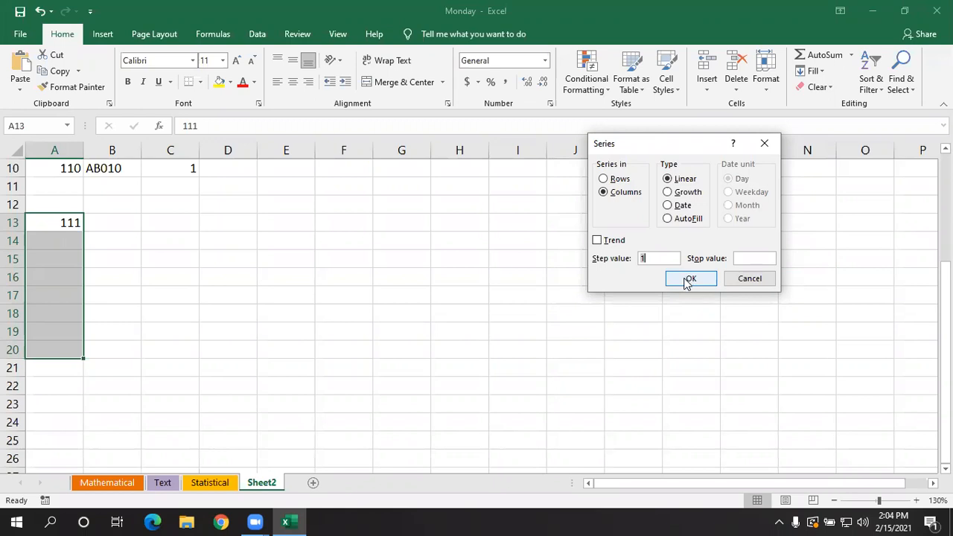
left_click(669, 192)
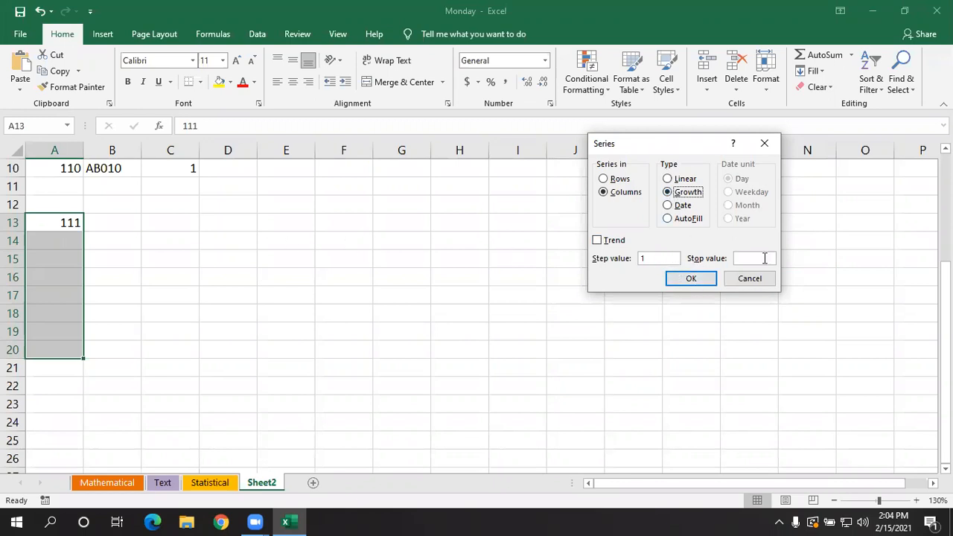
left_click(760, 280)
- Replace the value in cell A13 with 1
left_click(87, 233)
left_click(66, 218)
type("1")
left_click(85, 250)
- Fill A13:A21 with a growth series in columns, using a step value of 1
left_click(72, 218)
left_click_drag(67, 276, 60, 367)
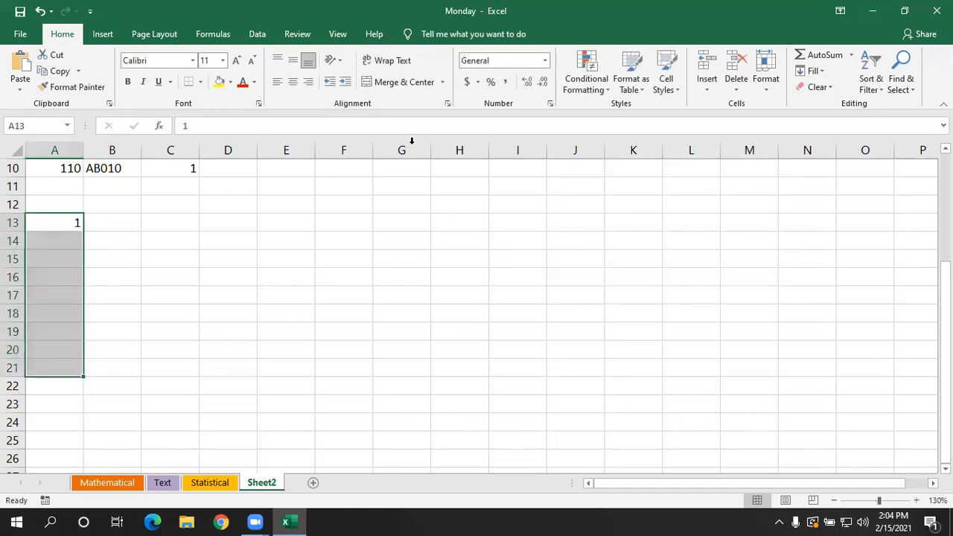
left_click(812, 71)
left_click(831, 174)
left_click(668, 192)
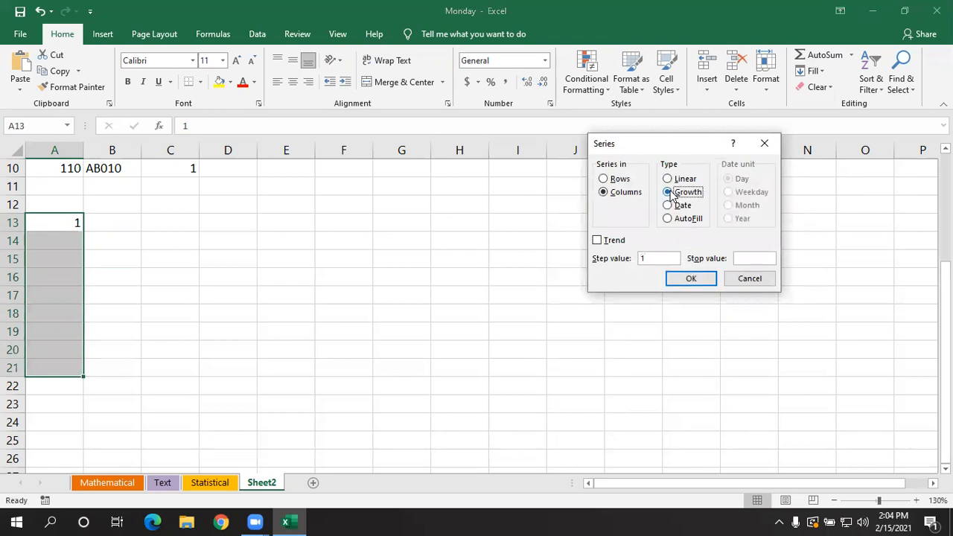
left_click(689, 275)
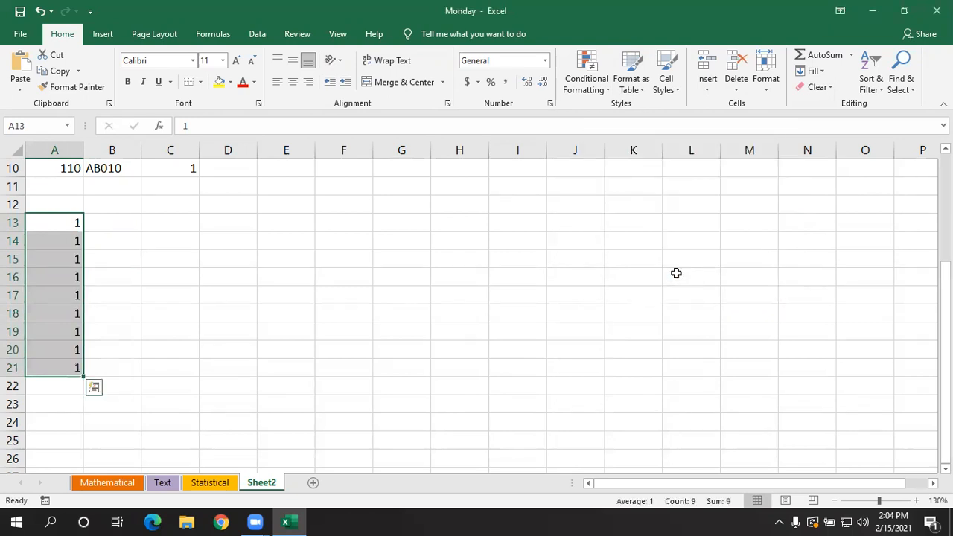
left_click(180, 335)
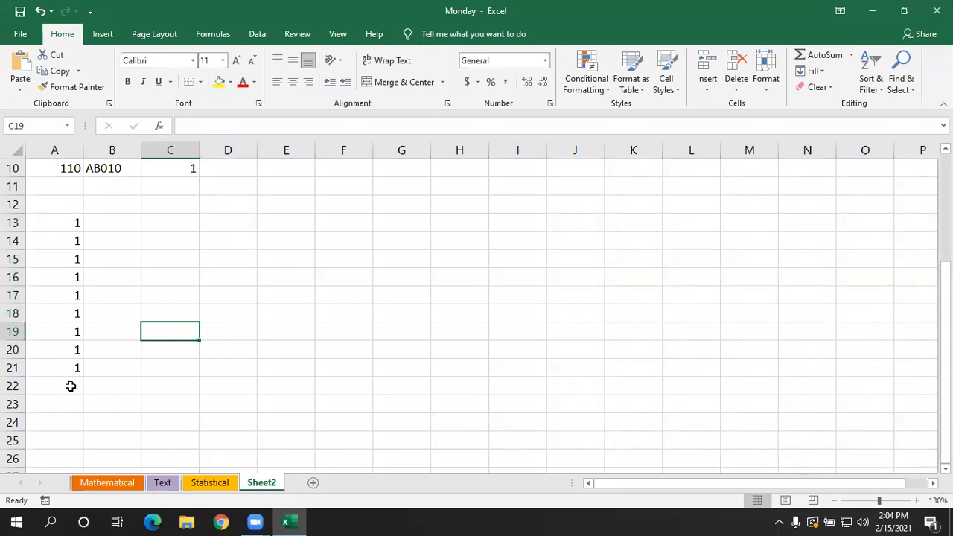
- Enter 1 in cell B13 as the starting value of a second series
left_click(134, 297)
left_click(135, 224)
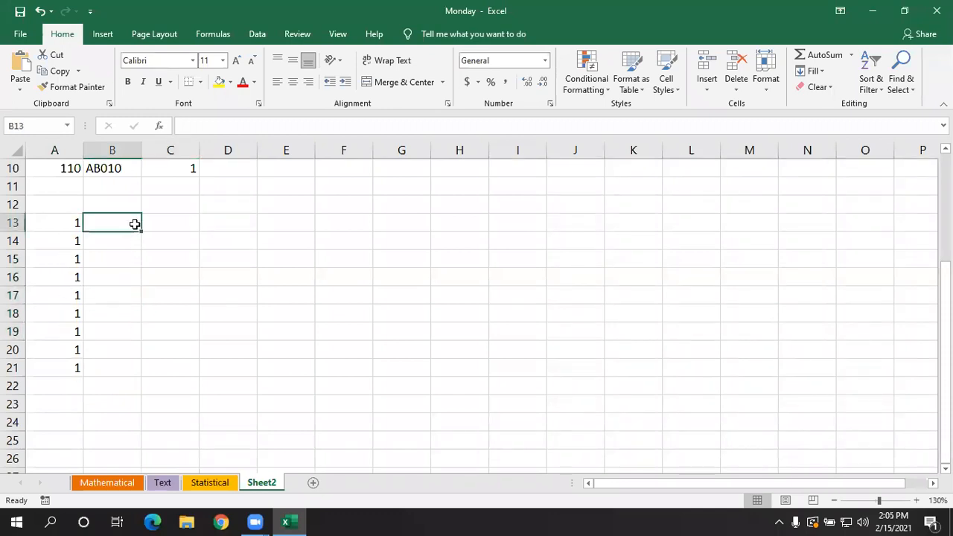
type("1")
left_click(178, 254)
left_click(112, 263)
- Fill B13:B21 with a linear series in columns, using a step value of 1
left_click(125, 221)
left_click_drag(125, 222, 118, 372)
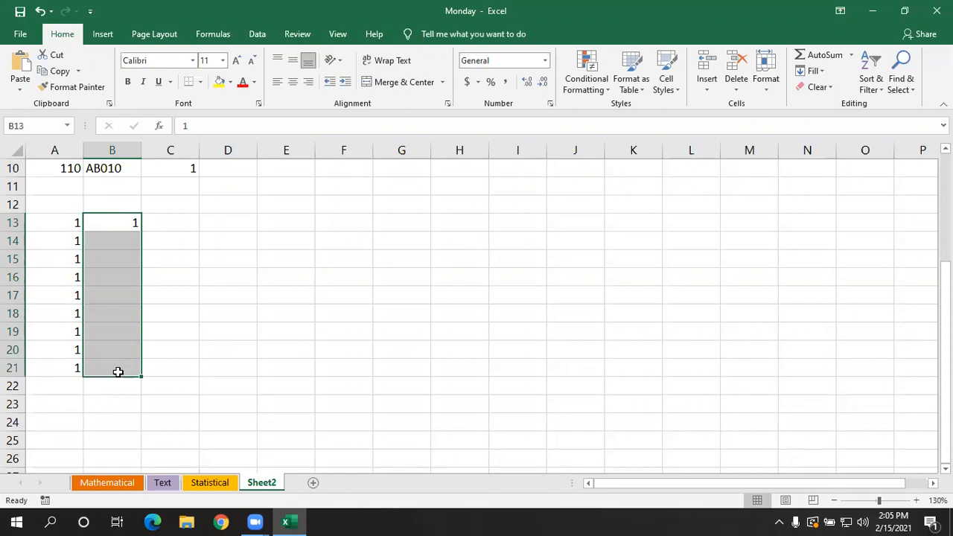
left_click(813, 72)
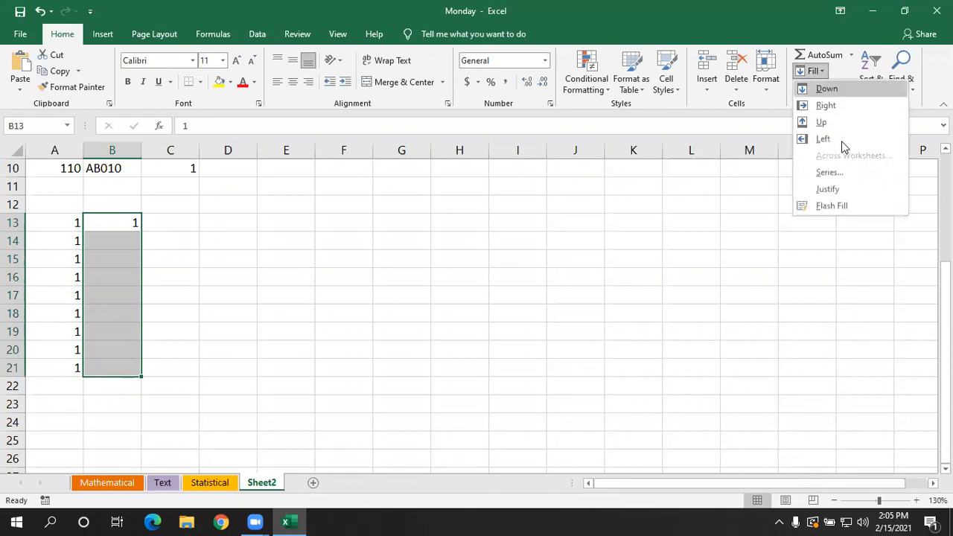
left_click(841, 170)
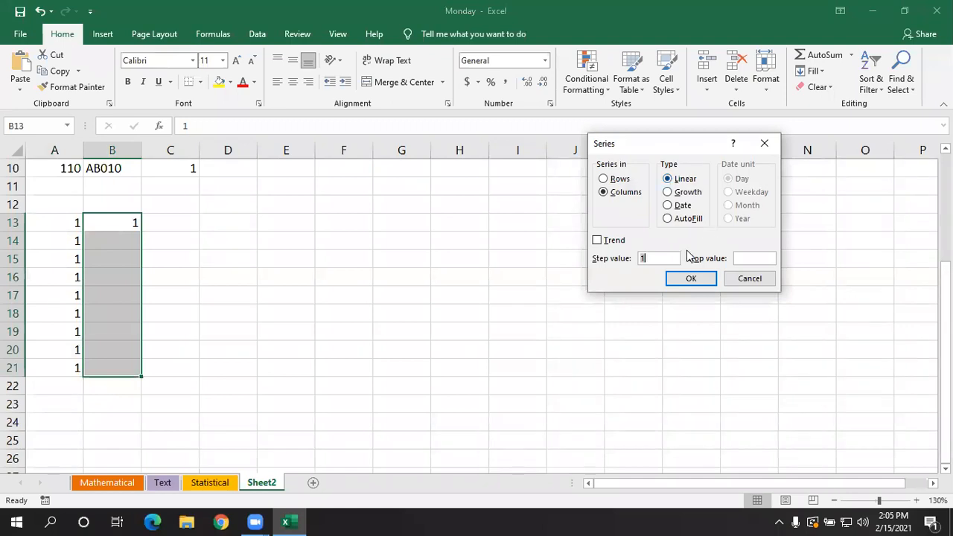
left_click(683, 280)
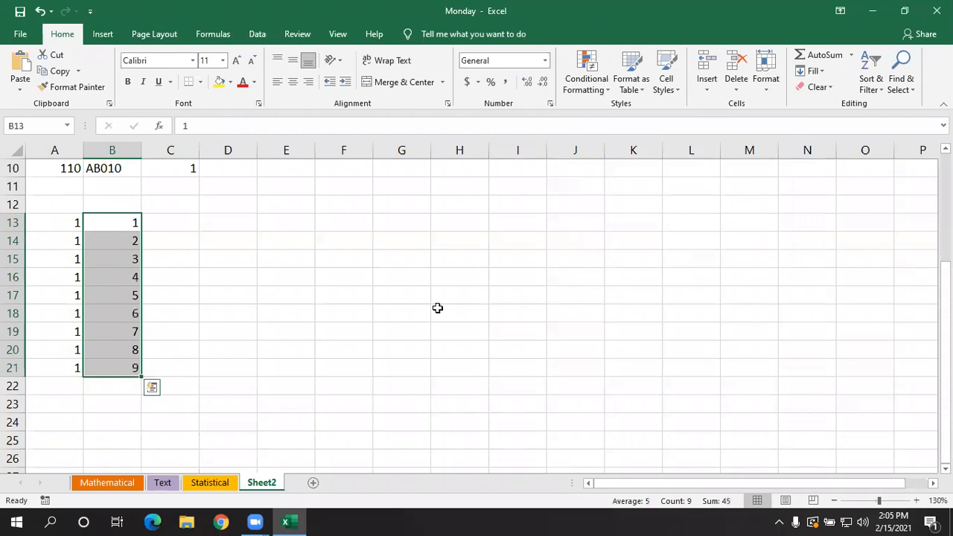
left_click(302, 344)
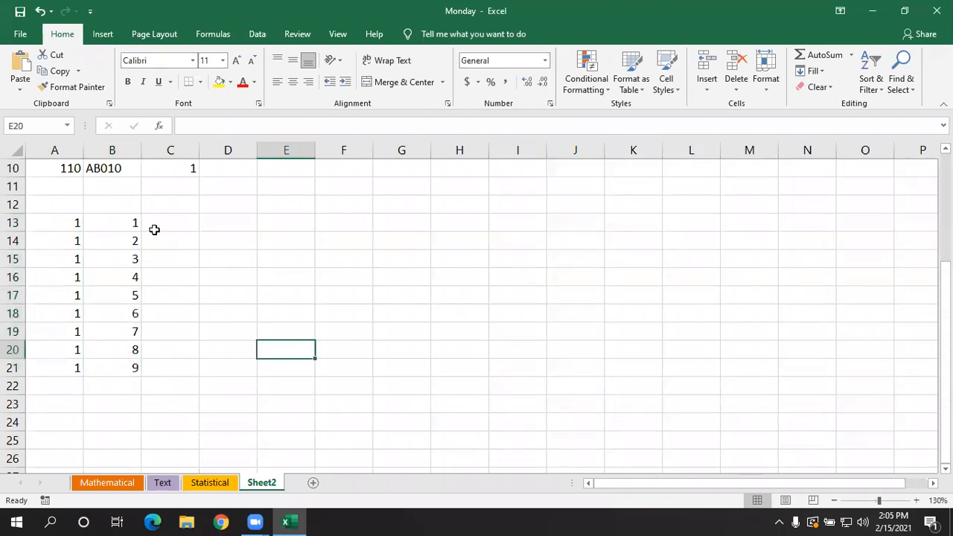
- Fill B13:N13 with a linear series in rows, using a step value of 1
left_click_drag(122, 218, 811, 217)
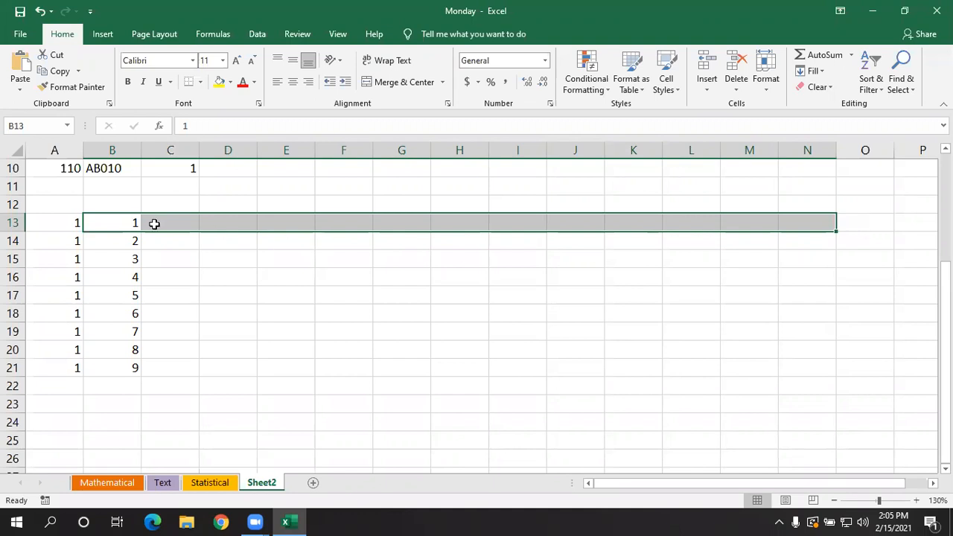
left_click(812, 72)
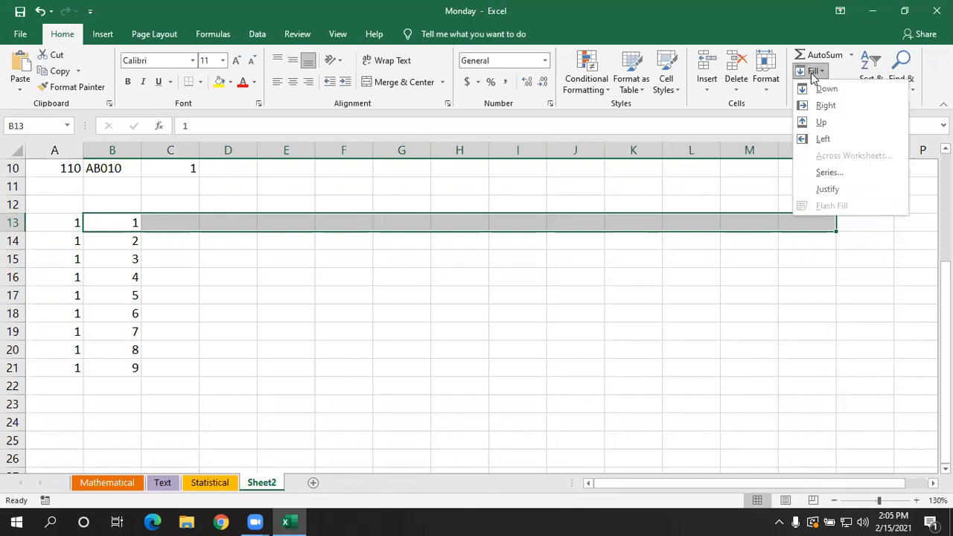
left_click(828, 172)
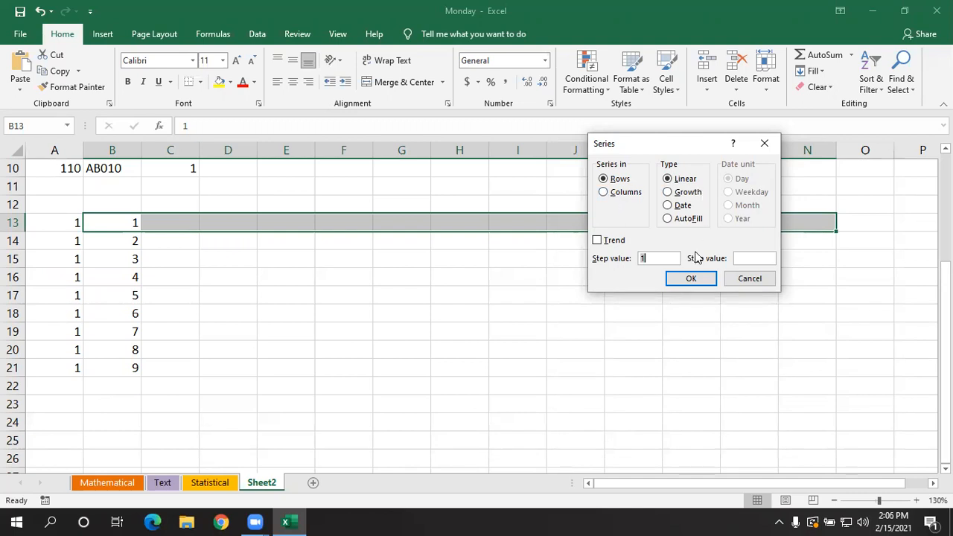
left_click(692, 277)
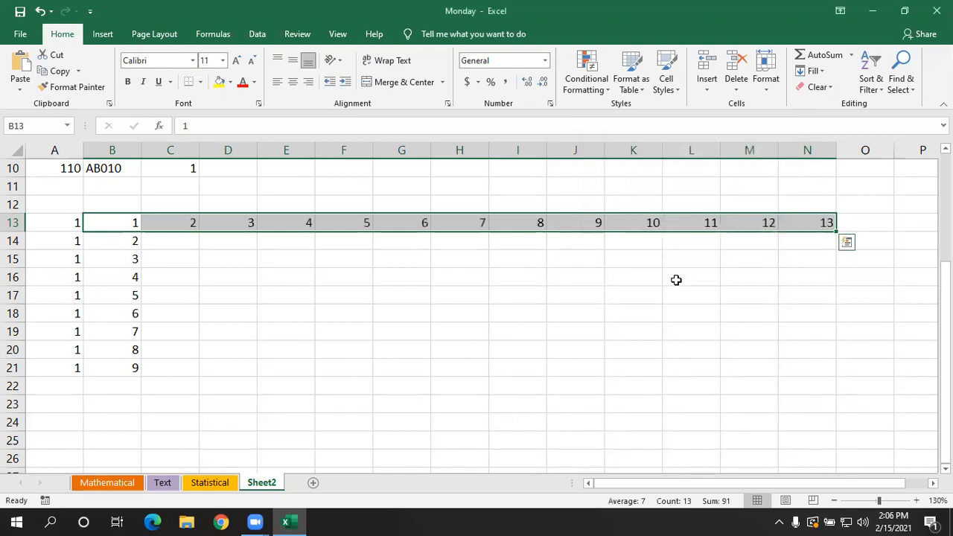
left_click(530, 311)
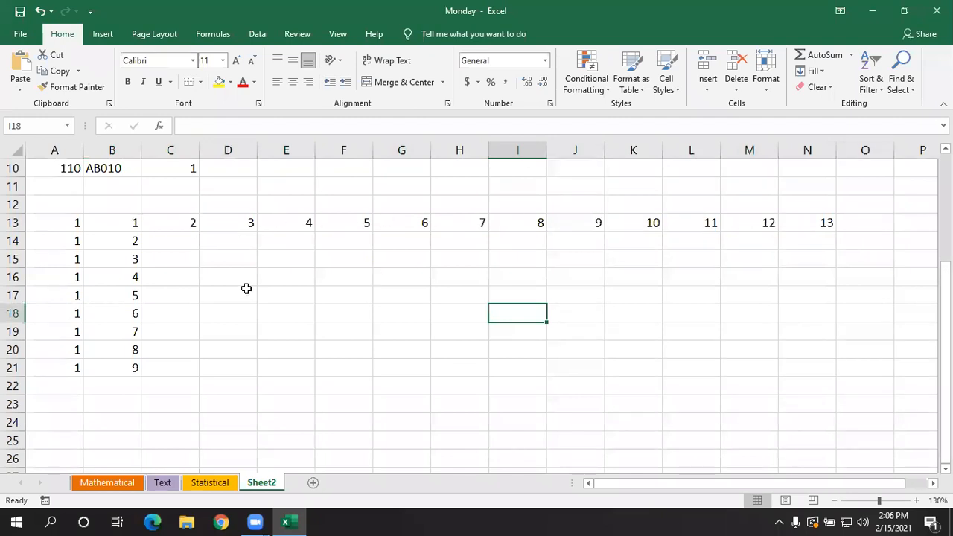
- Enter the code MW001 in cell A23, below the number series
scroll(215, 296, "down", 2)
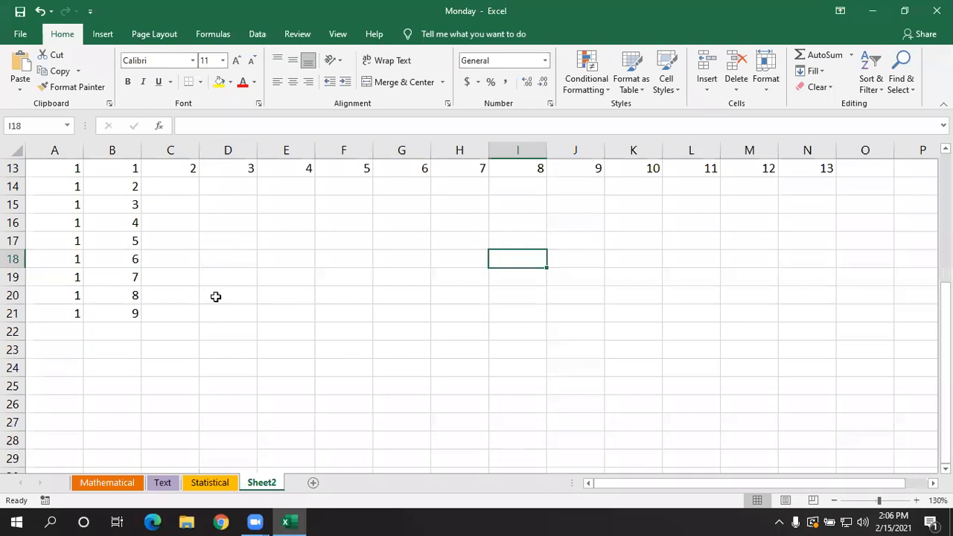
left_click(73, 290)
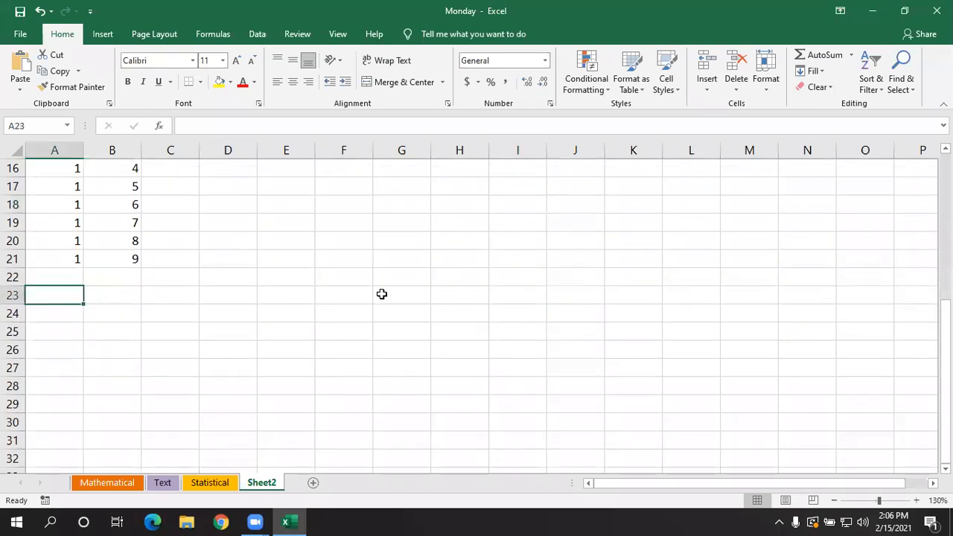
type("m")
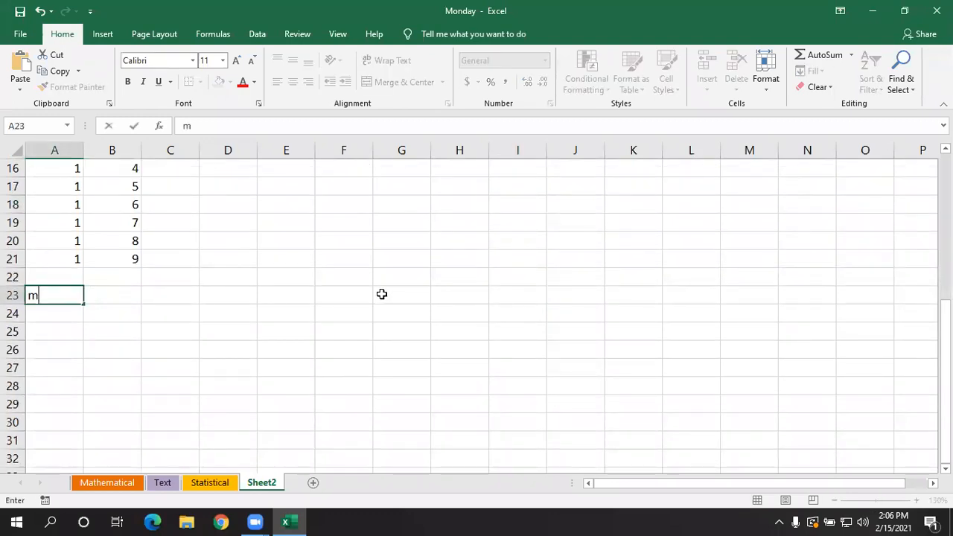
key("BackSpace")
type("MW00")
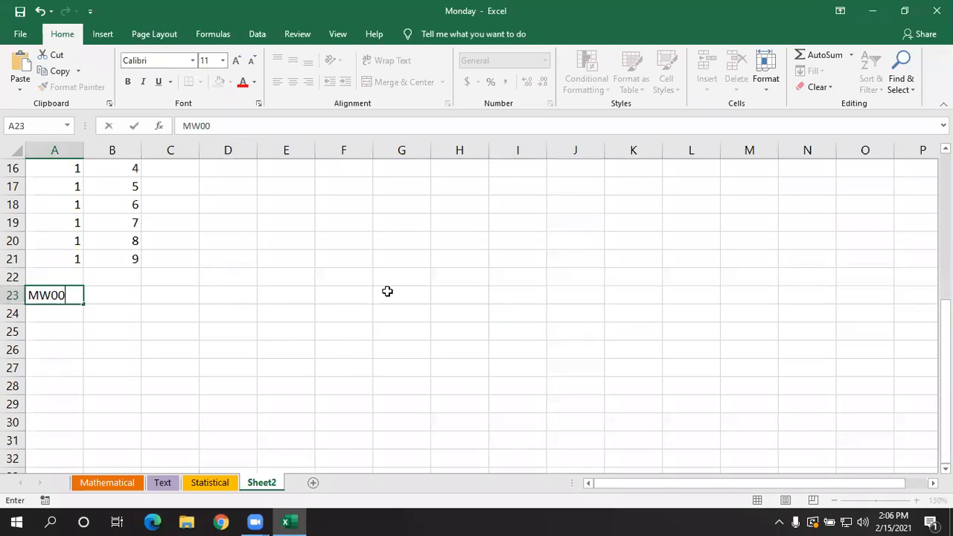
type("1")
left_click(170, 334)
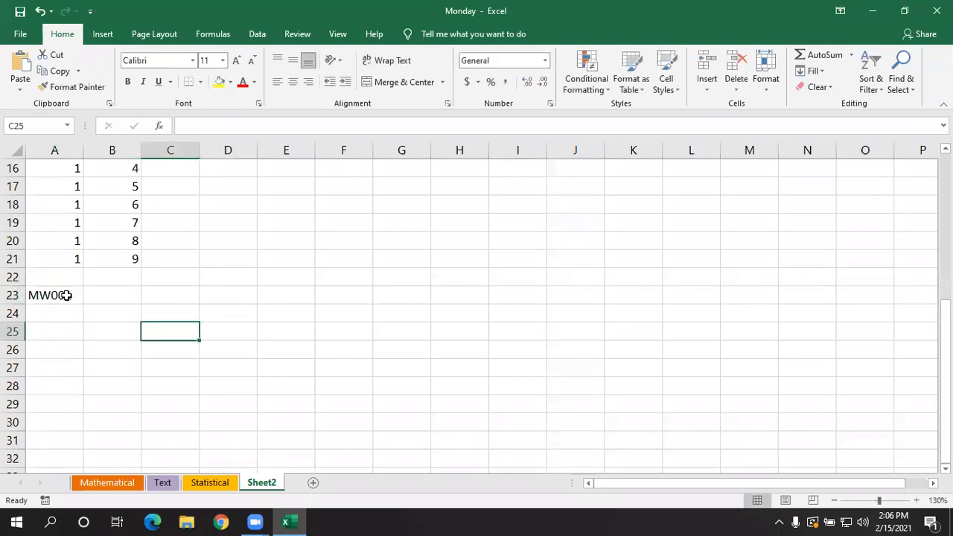
- Fill A23:A31 down the column from the MW001 code using the AutoFill series type
left_click(68, 296)
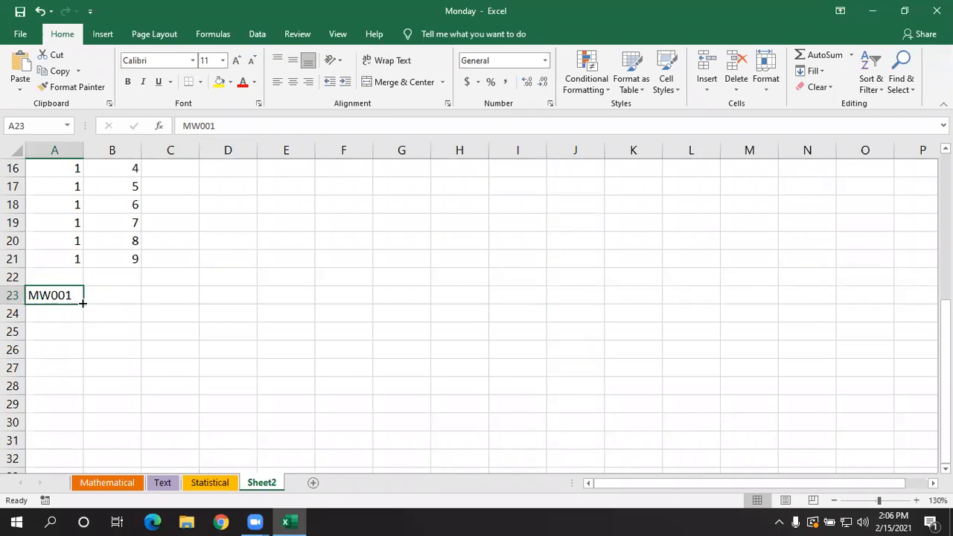
left_click_drag(56, 295, 55, 437)
left_click(808, 72)
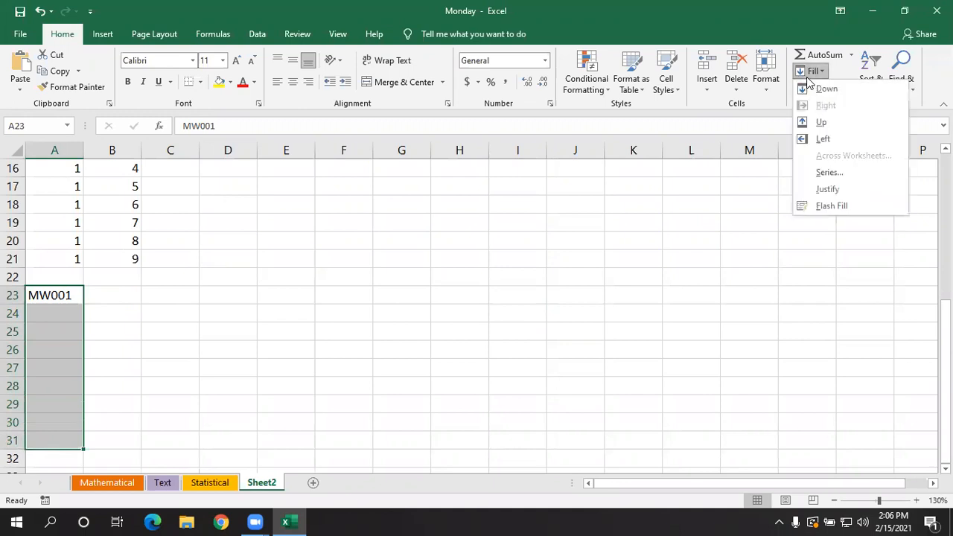
left_click(828, 172)
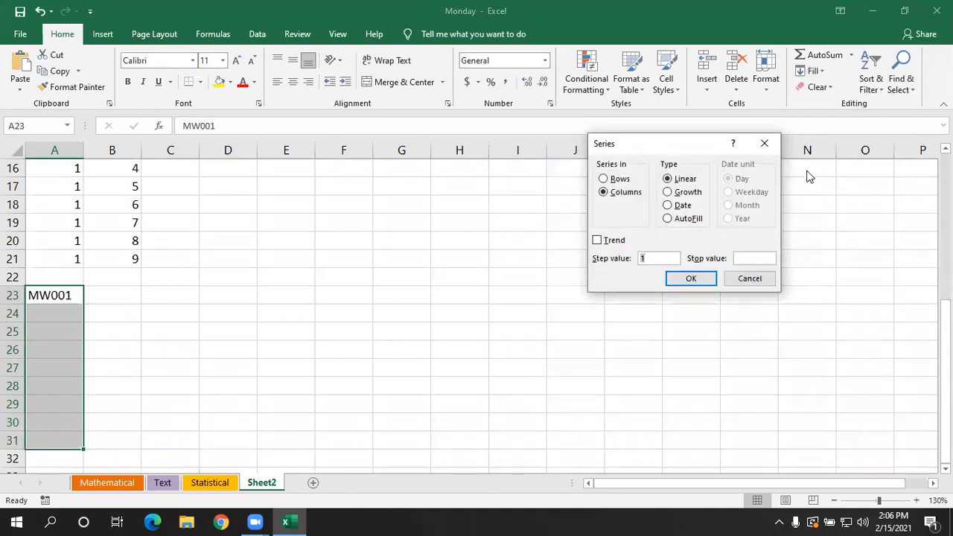
left_click(668, 219)
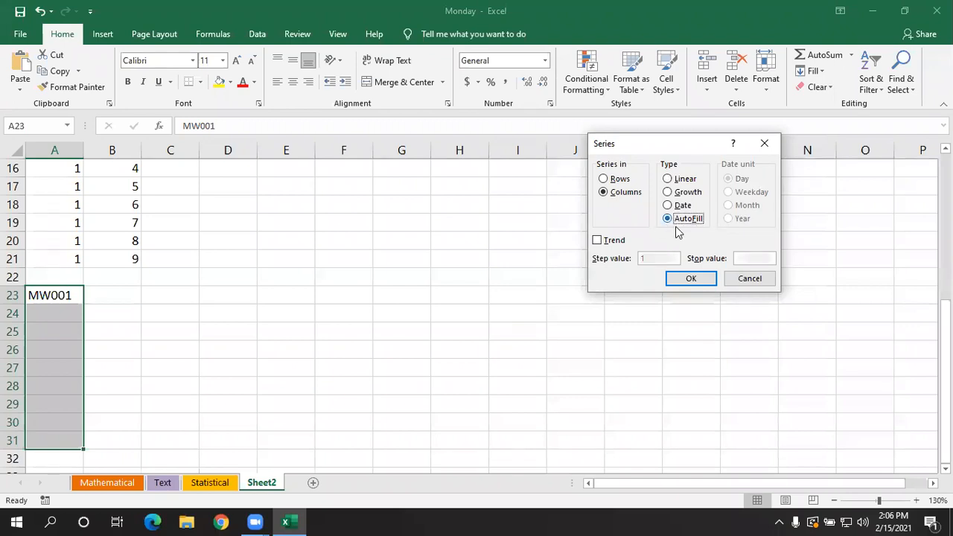
left_click(690, 279)
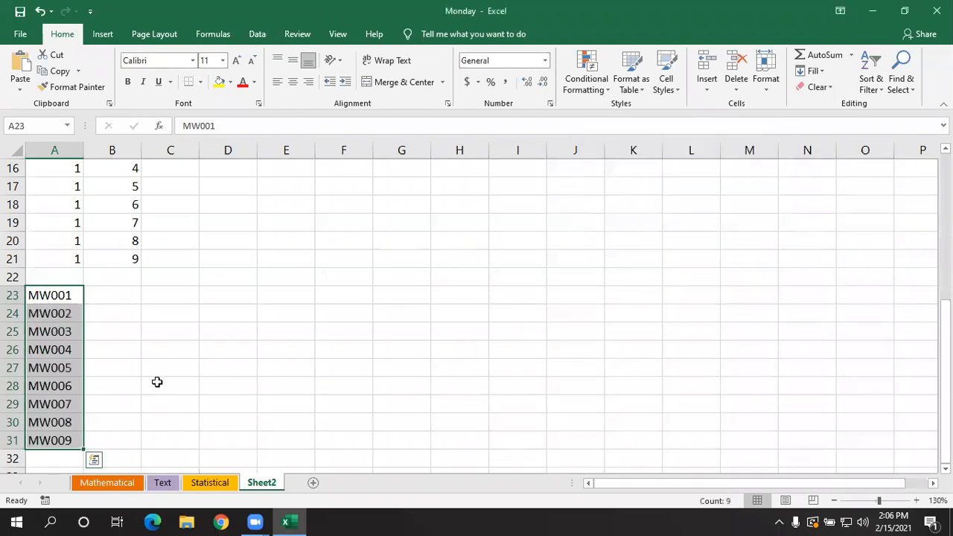
left_click(126, 311)
- Enter EXCEL in cell E23 and give the cell a yellow fill colour
left_click(300, 300)
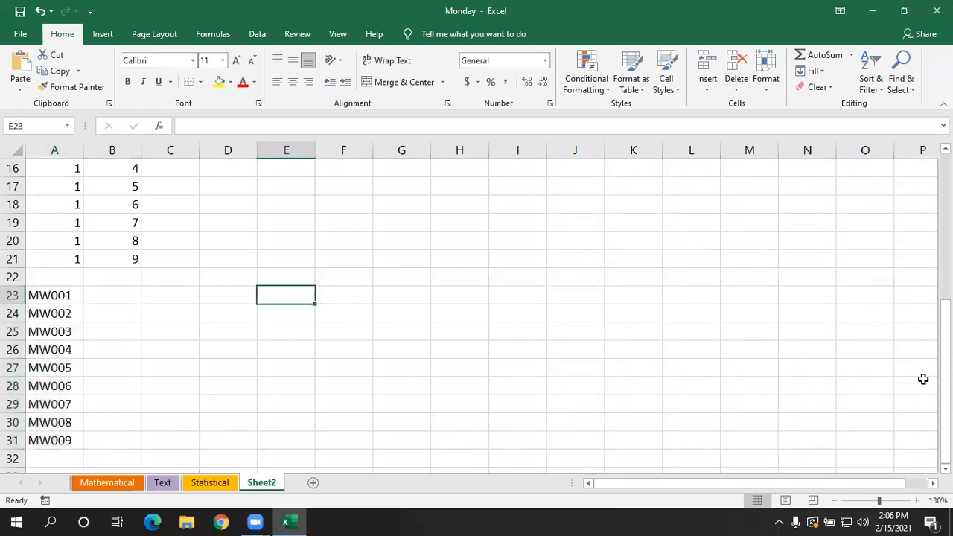
type("EXCEL")
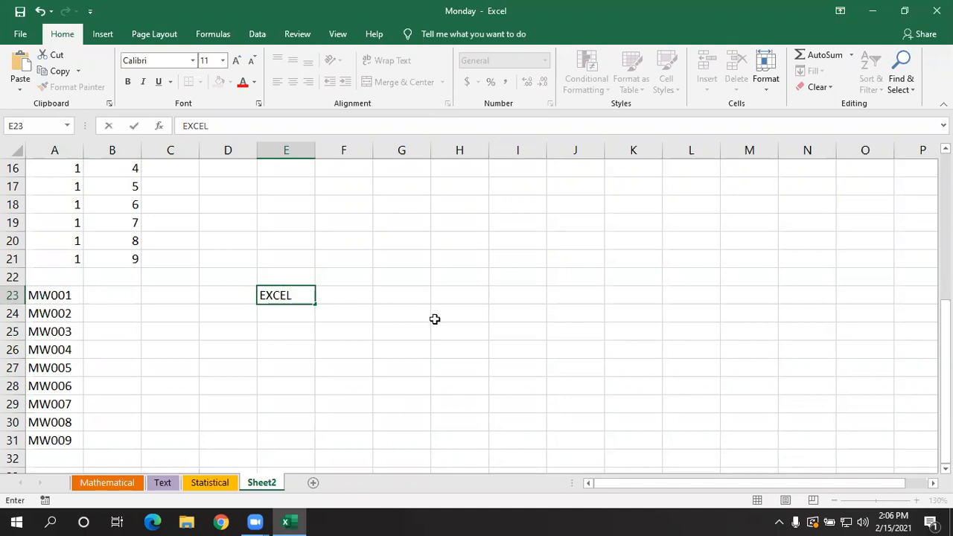
left_click(402, 355)
left_click(296, 295)
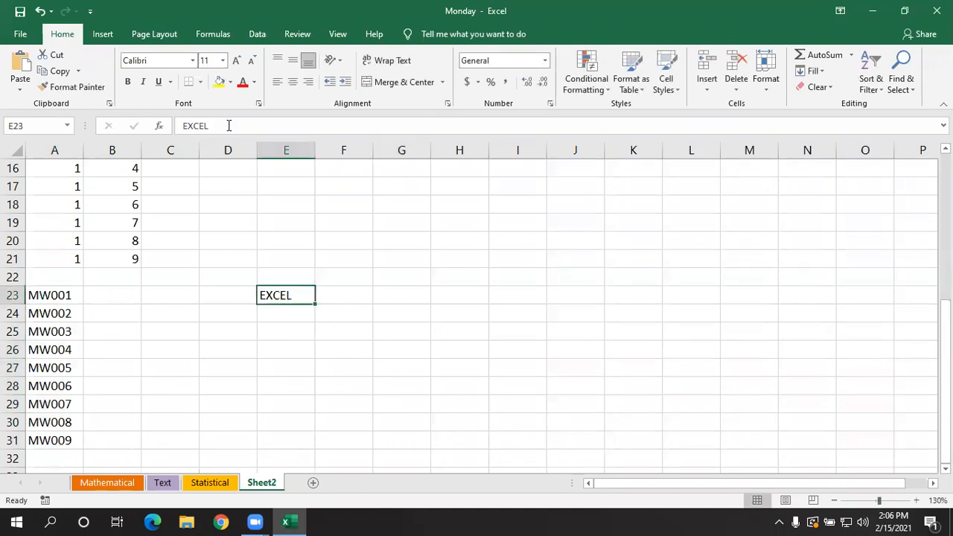
left_click(219, 82)
left_click(331, 261)
- Fill cell E22 upward with the text and formatting of E23
left_click(299, 275)
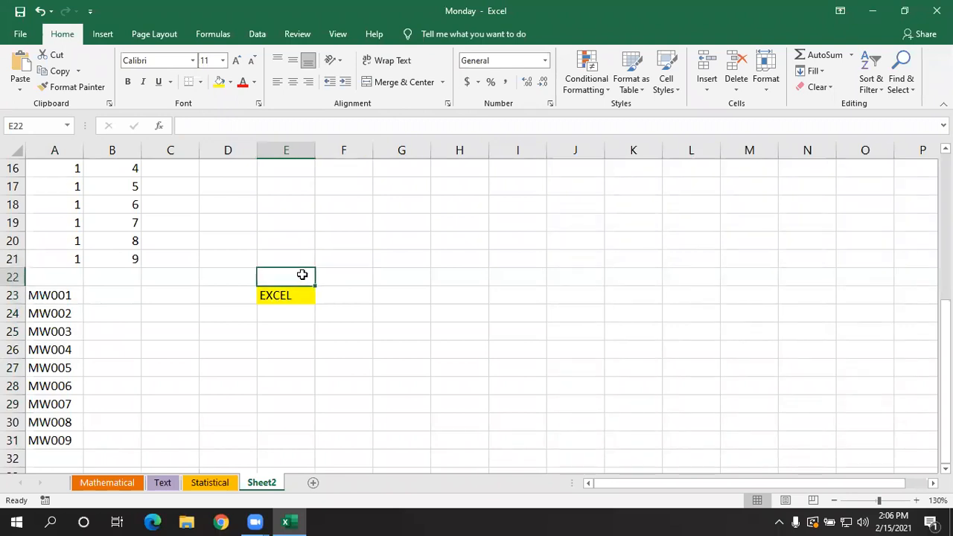
left_click(812, 75)
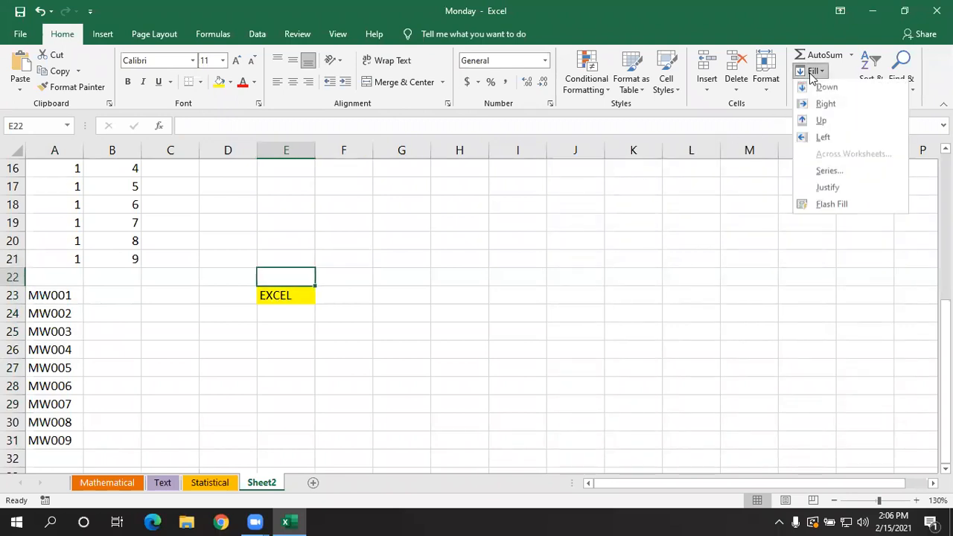
left_click(817, 125)
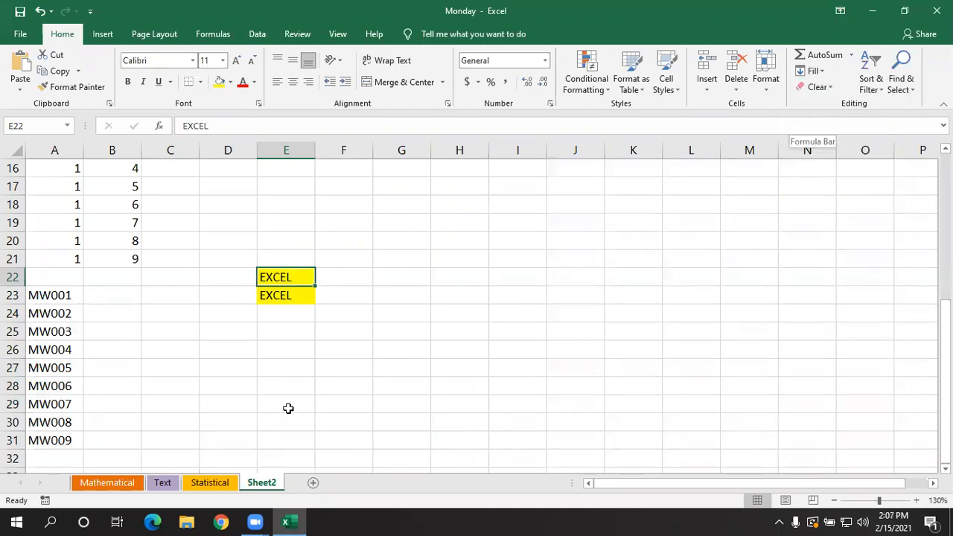
left_click(305, 350)
- Fill cell D23 leftward and cell F23 rightward with the text and formatting of E23
left_click(248, 296)
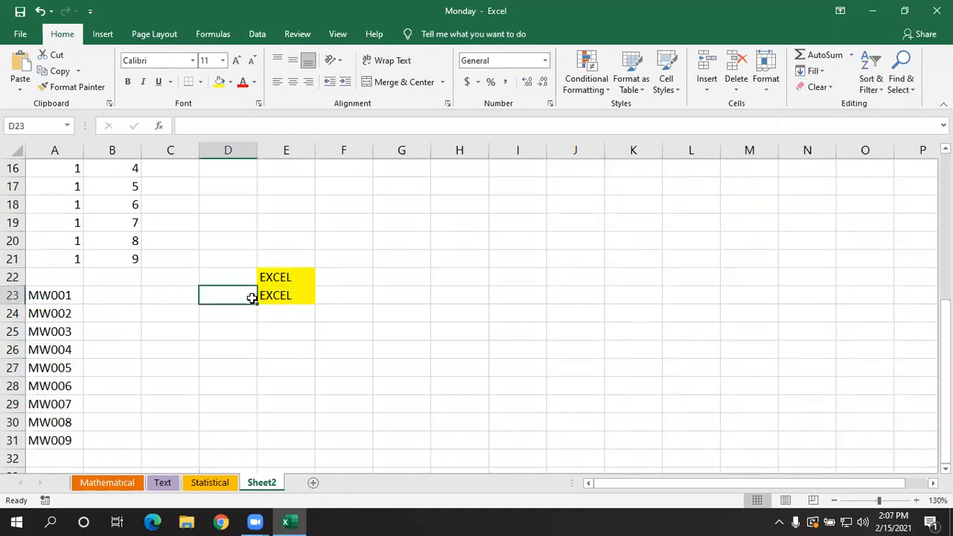
left_click(813, 72)
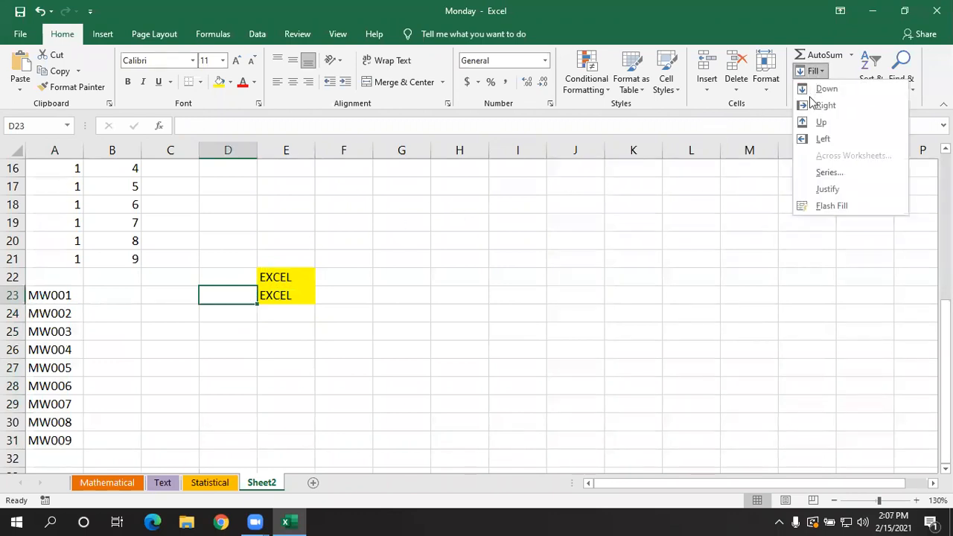
left_click(818, 139)
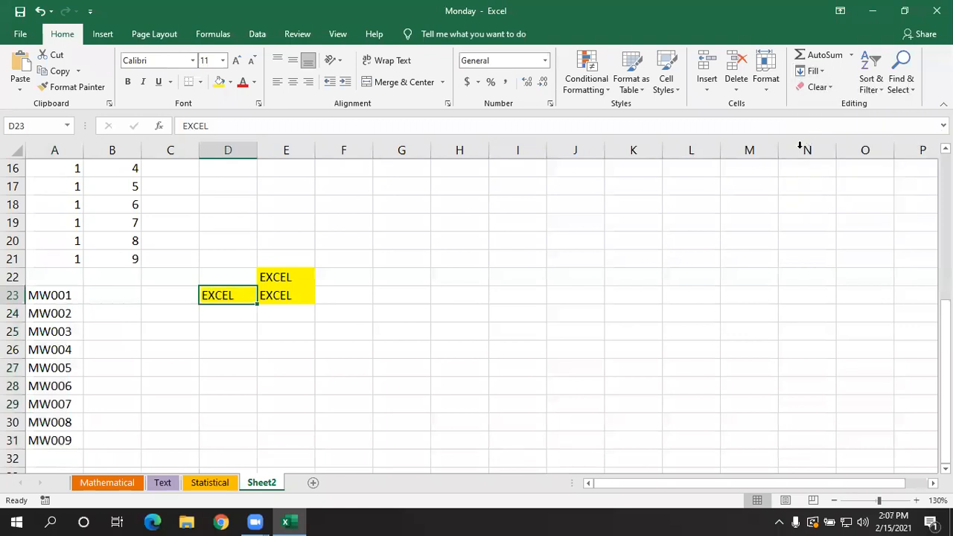
left_click(345, 294)
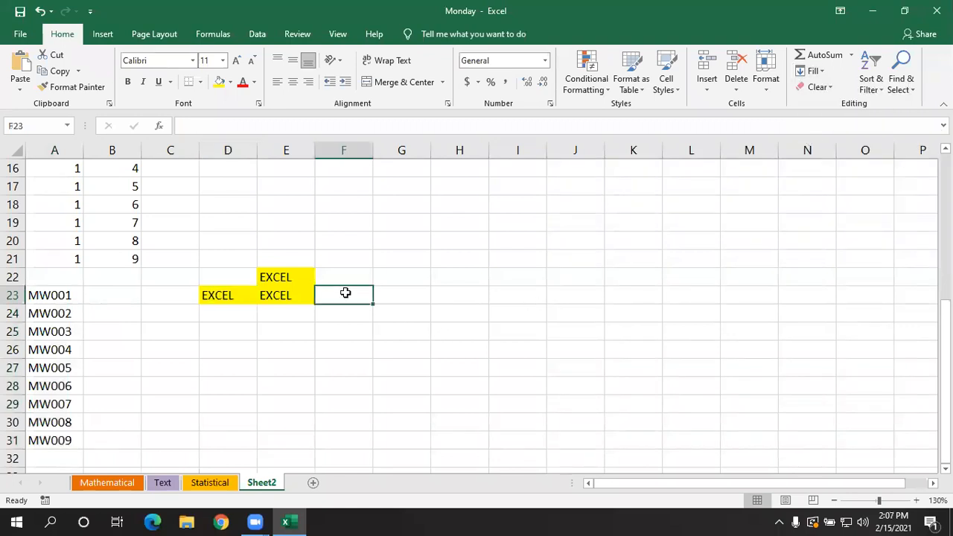
left_click(826, 71)
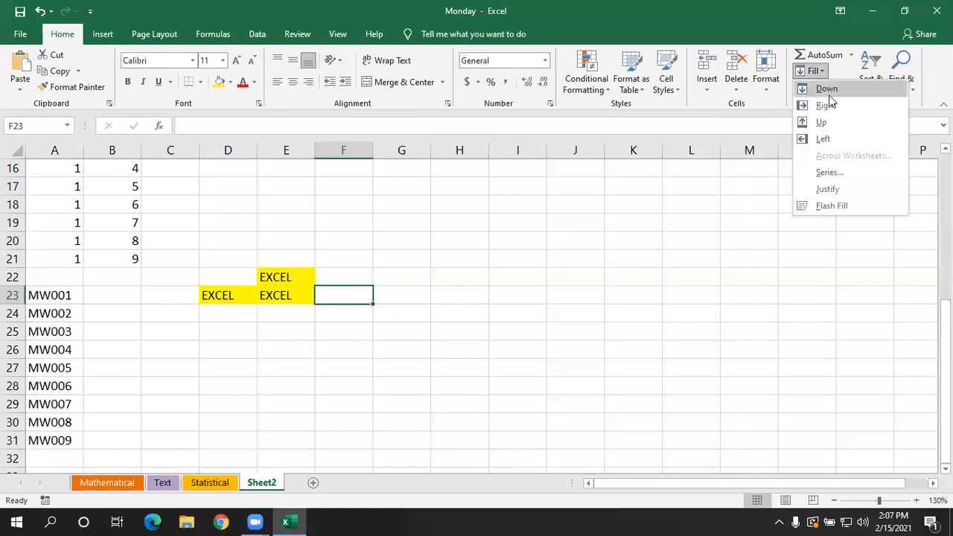
left_click(827, 106)
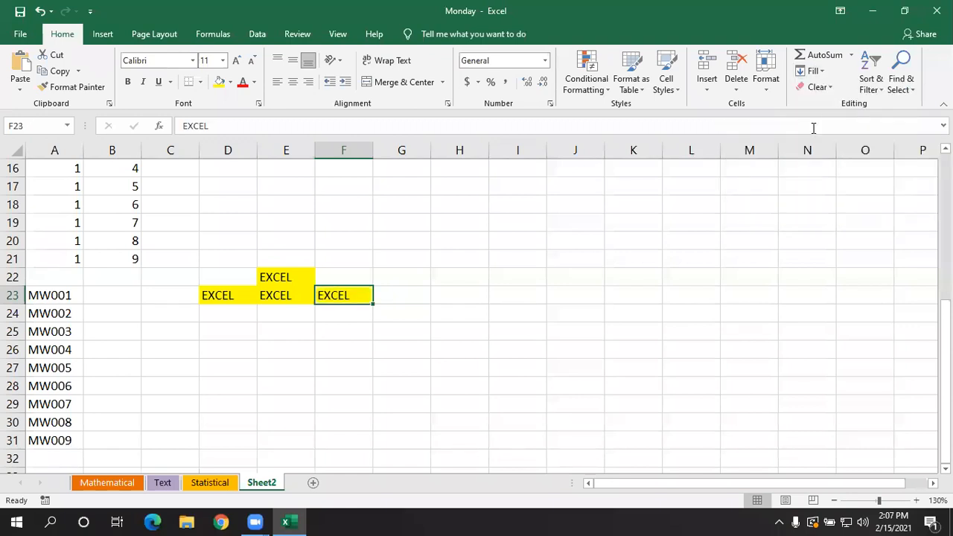
- Fill cell E24 downward with the text and formatting of E23
left_click(348, 351)
left_click(294, 310)
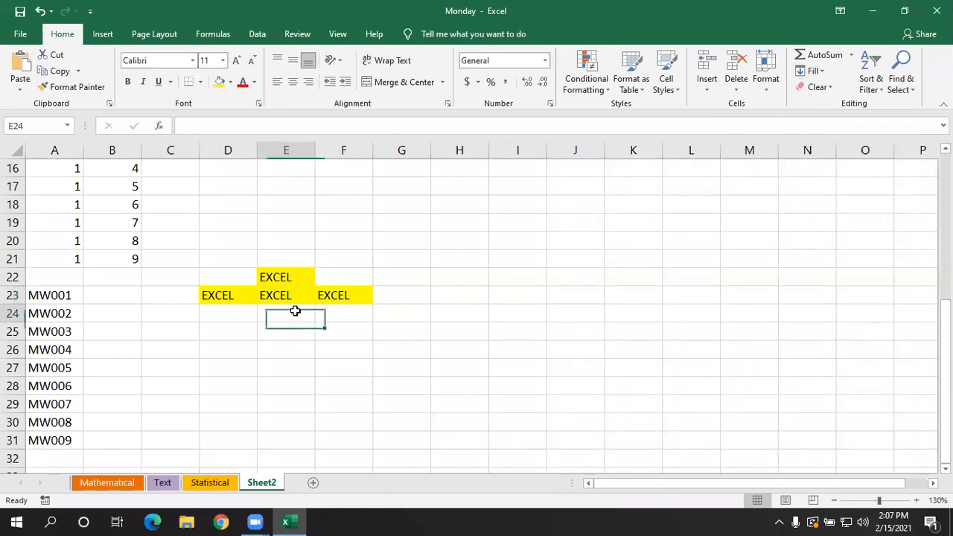
left_click(815, 71)
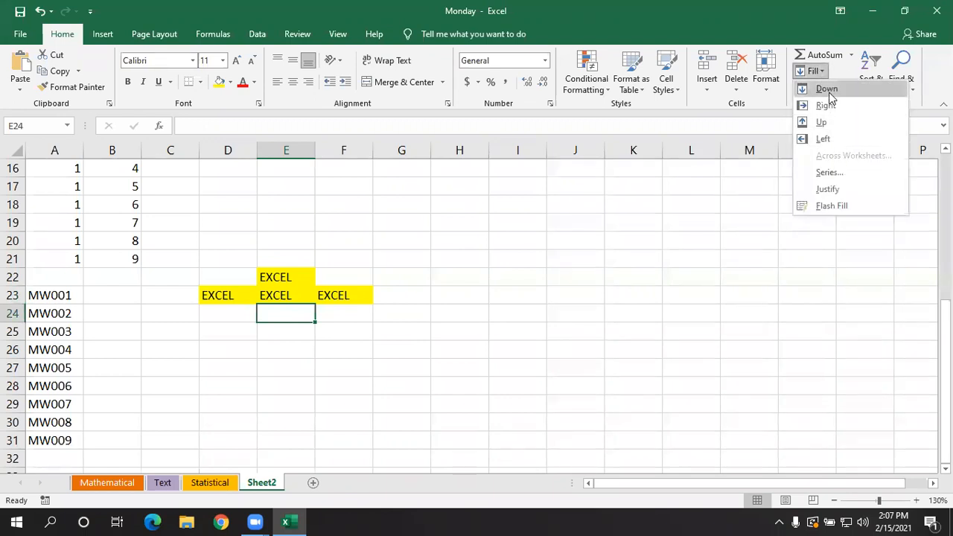
left_click(829, 91)
left_click(459, 389)
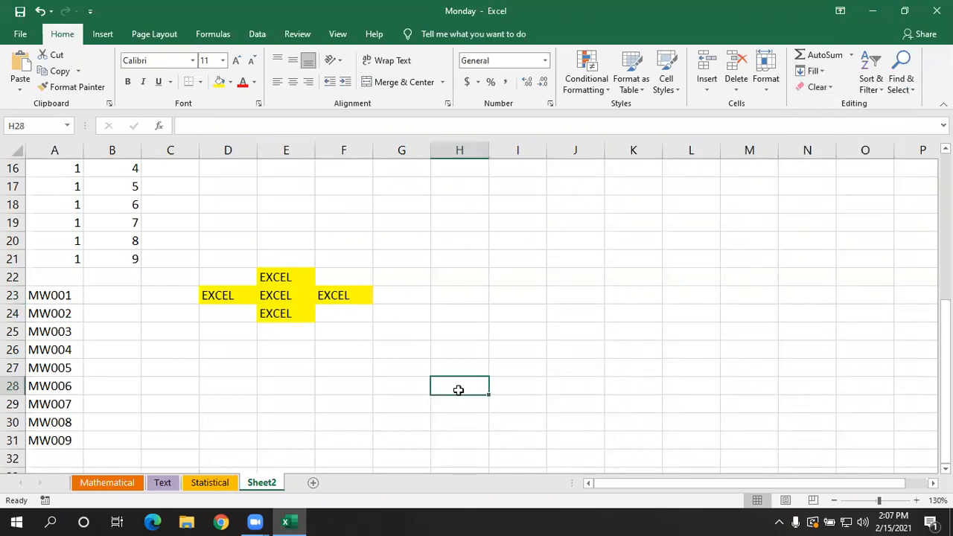
- Enter the date 1/2/2021 in cell C27
scroll(408, 353, "down", 3)
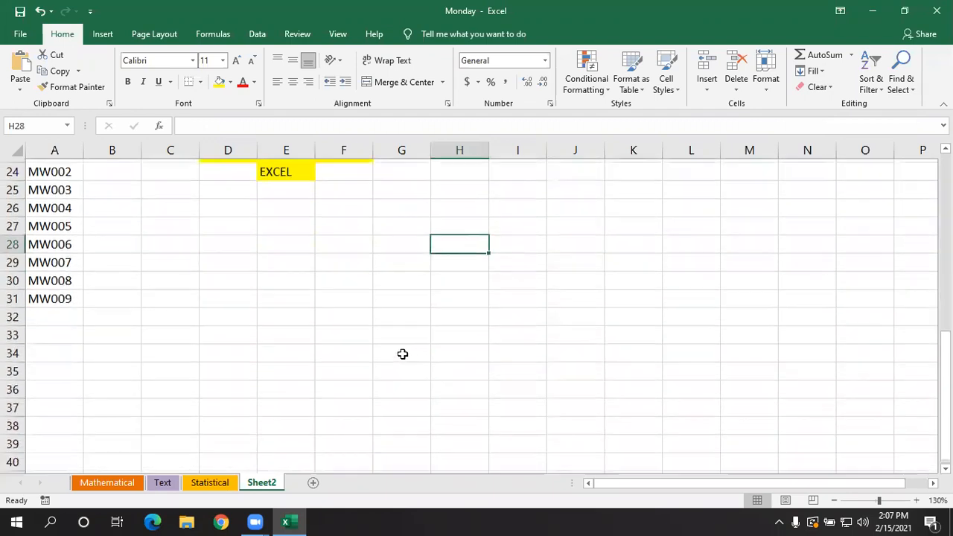
scroll(353, 291, "down", 1)
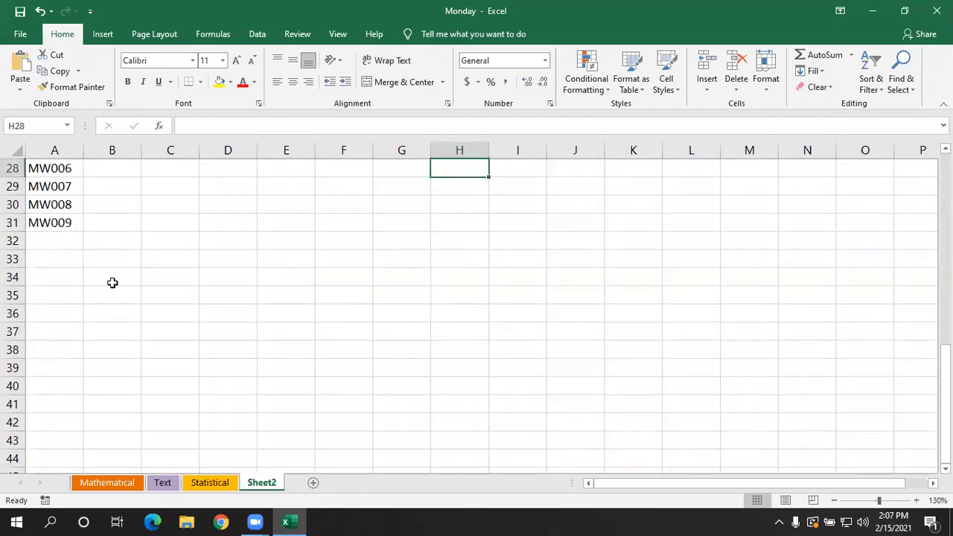
scroll(170, 245, "up", 2)
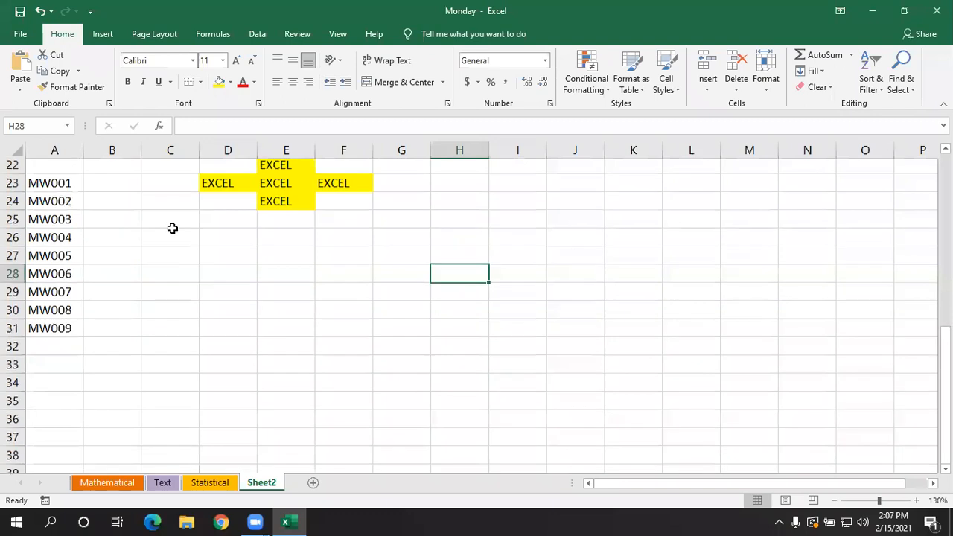
left_click(172, 256)
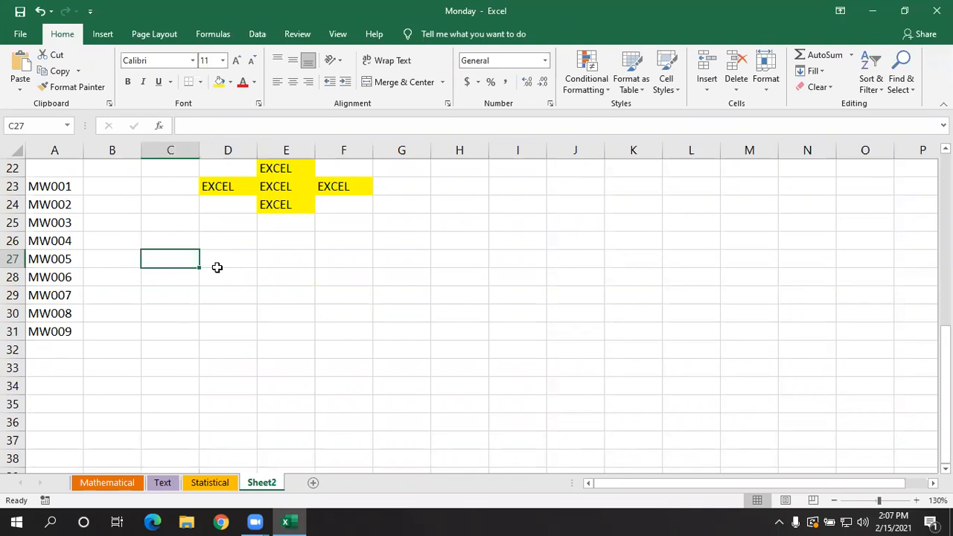
type("1/")
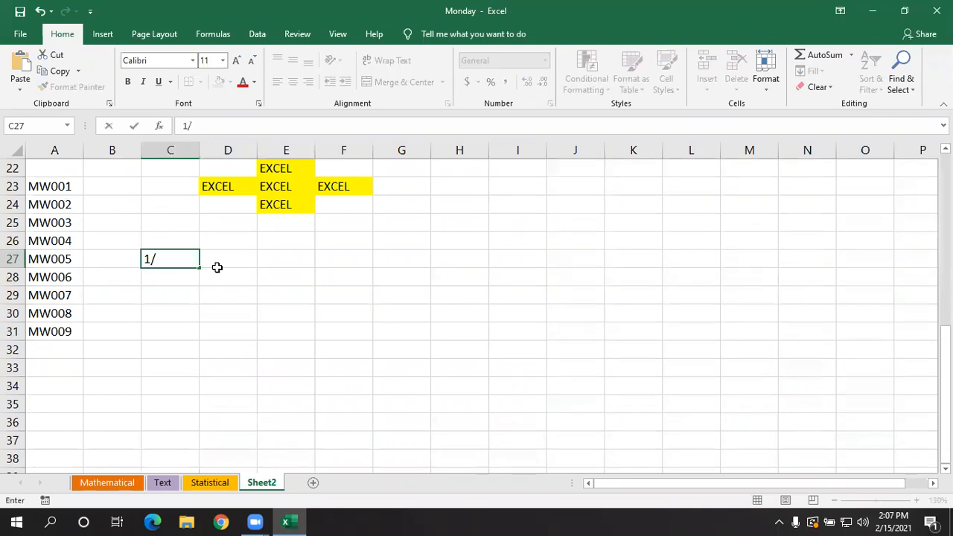
type("2021")
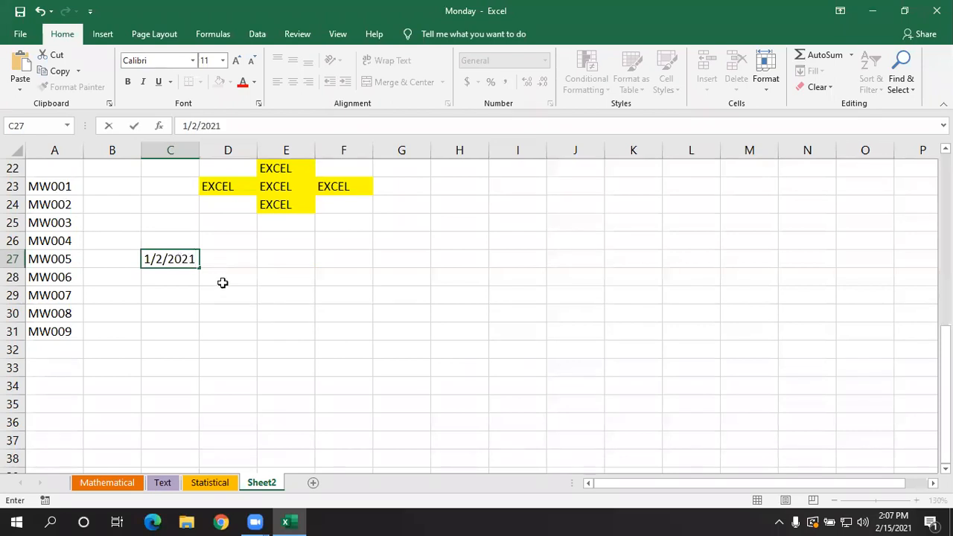
left_click(224, 310)
left_click(173, 257)
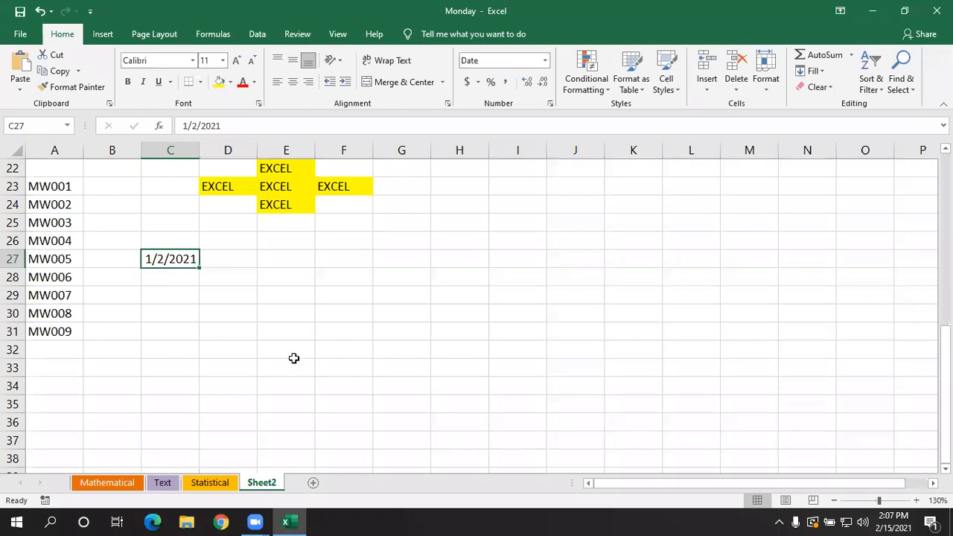
- Fill C27:C33 down the column with a date series using the Day unit and a step value of 1
left_click_drag(173, 262, 172, 374)
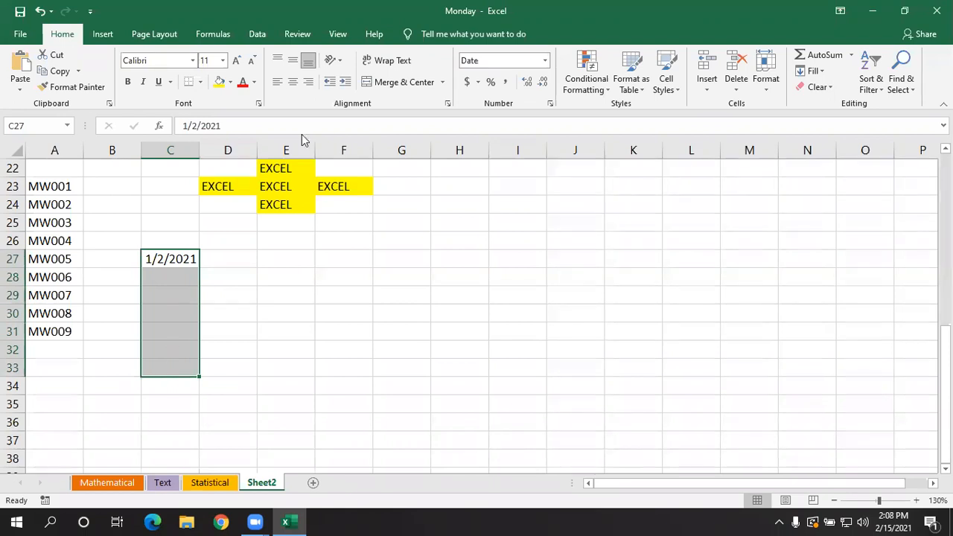
left_click(811, 72)
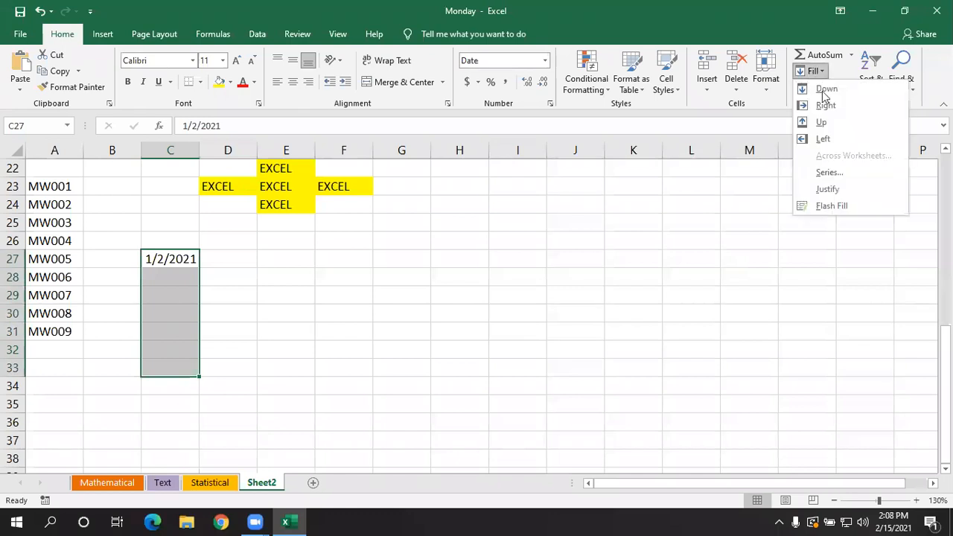
left_click(831, 171)
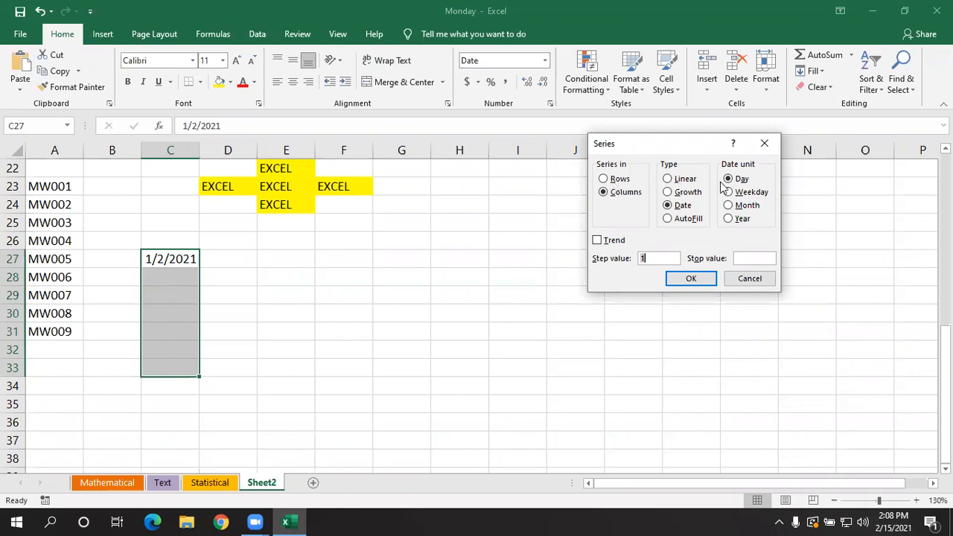
left_click(691, 278)
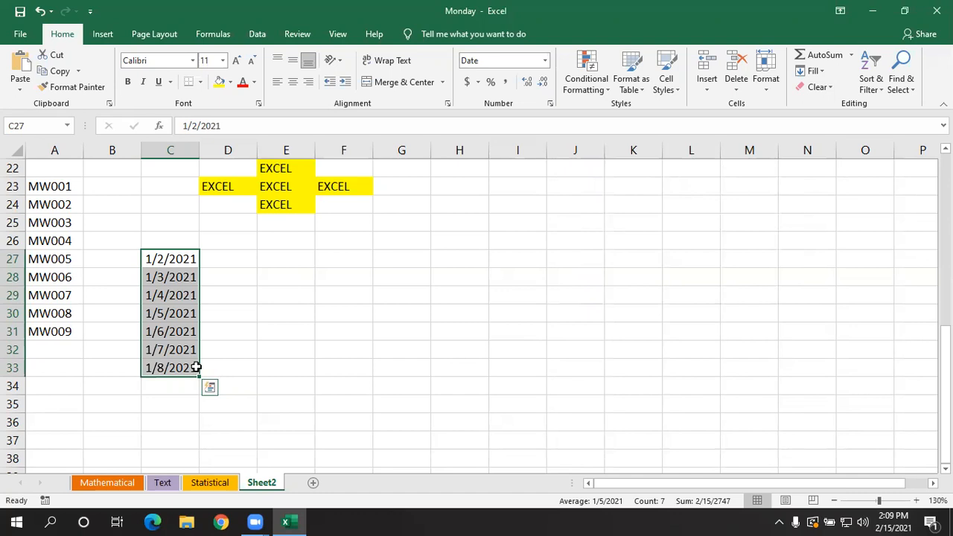
- Refill C27:C33 as a date series that advances by month with a step value of 1
left_click(819, 72)
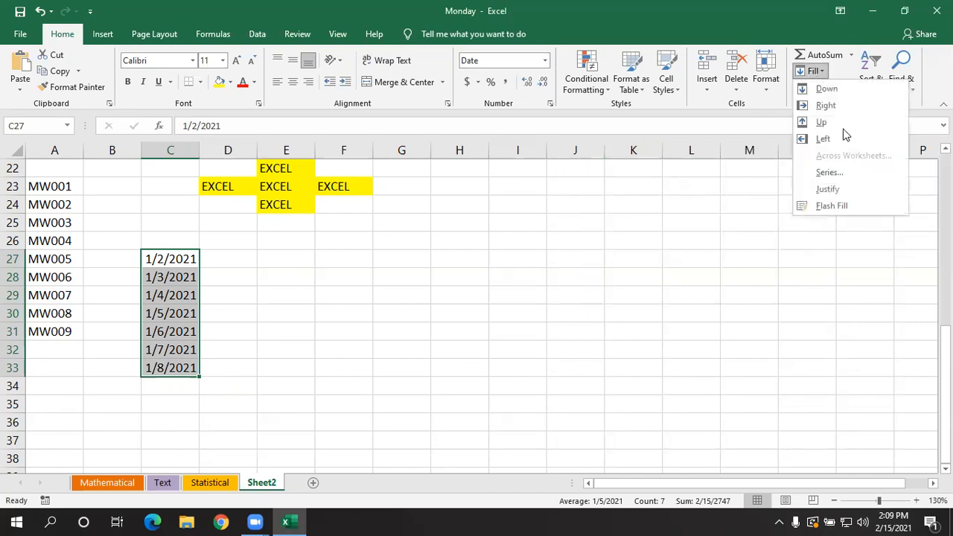
left_click(842, 173)
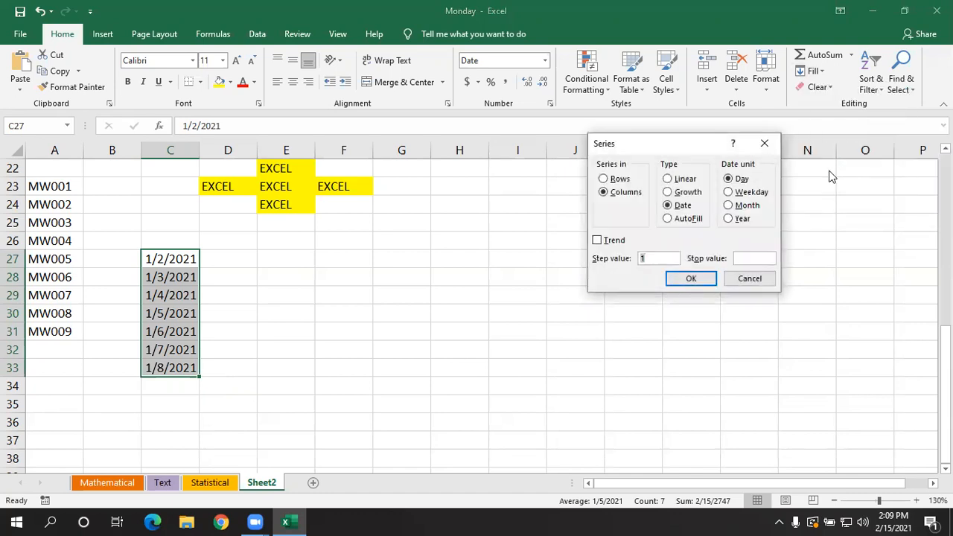
left_click(733, 208)
left_click(708, 278)
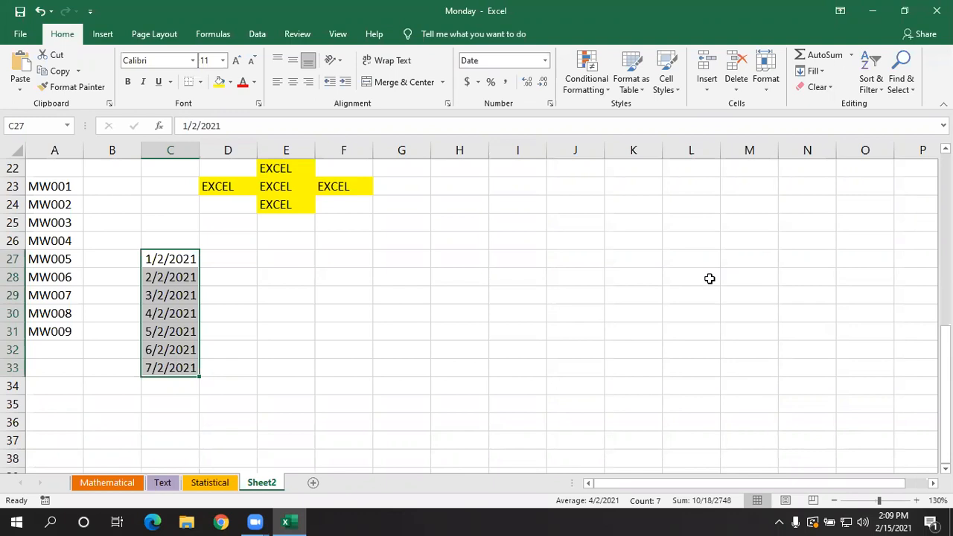
- Refill C27:C33 as a date series that advances by year with a step value of 1
left_click(813, 71)
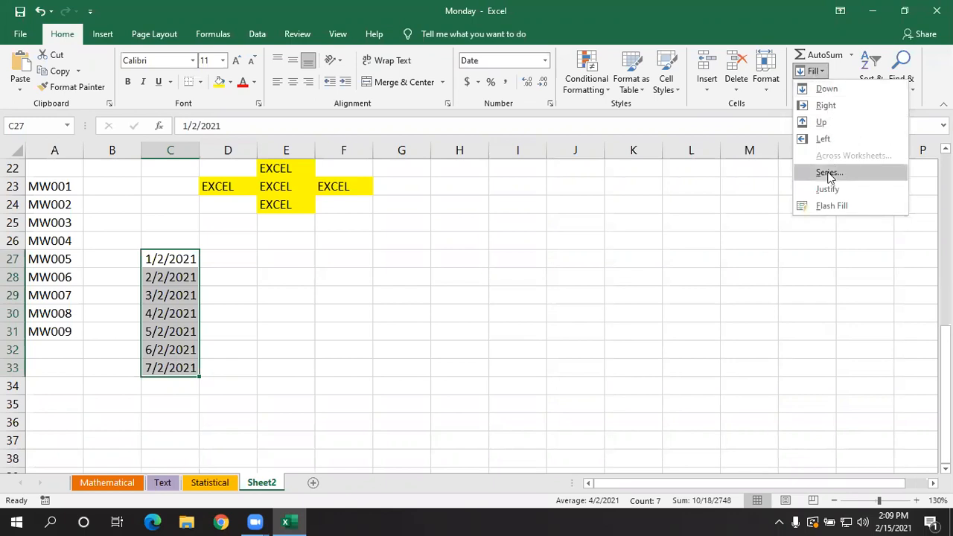
left_click(829, 176)
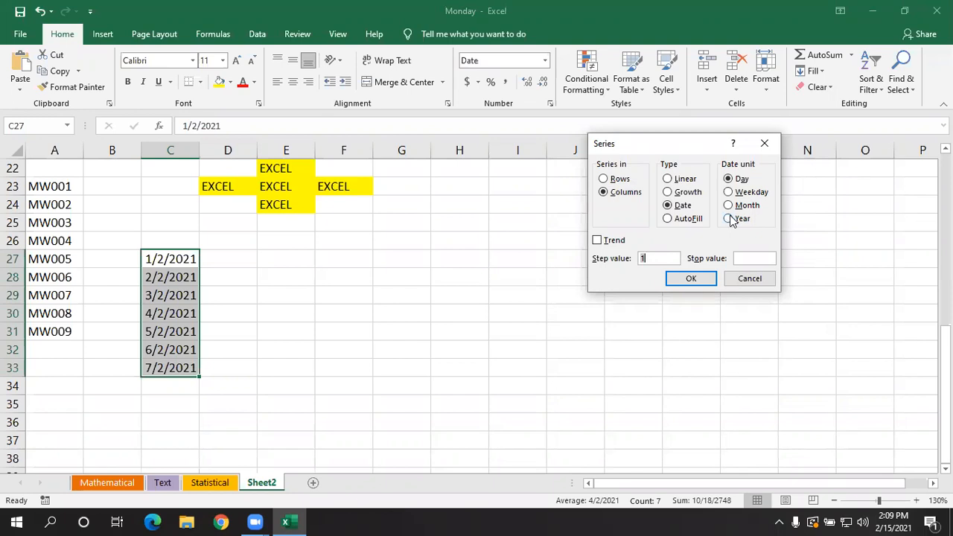
left_click(729, 219)
left_click(689, 278)
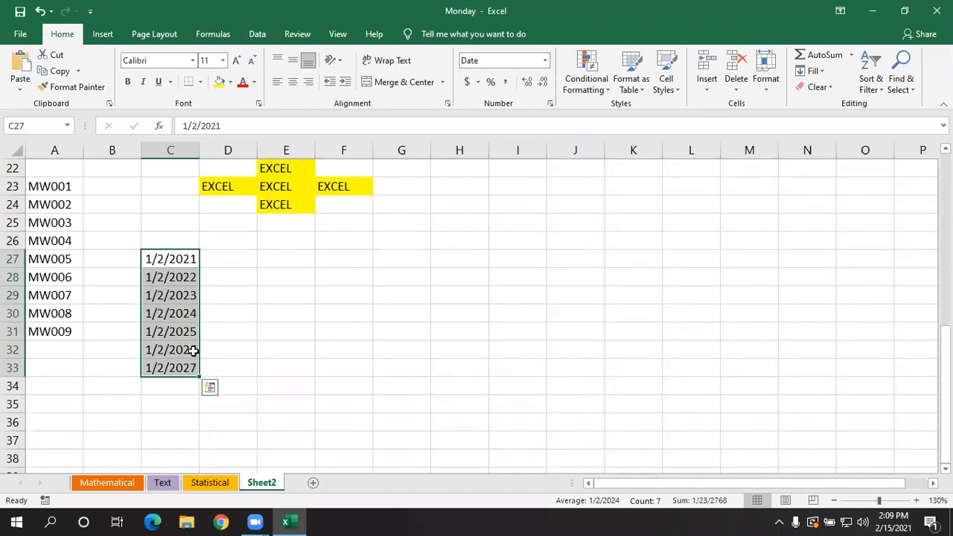
left_click(275, 344)
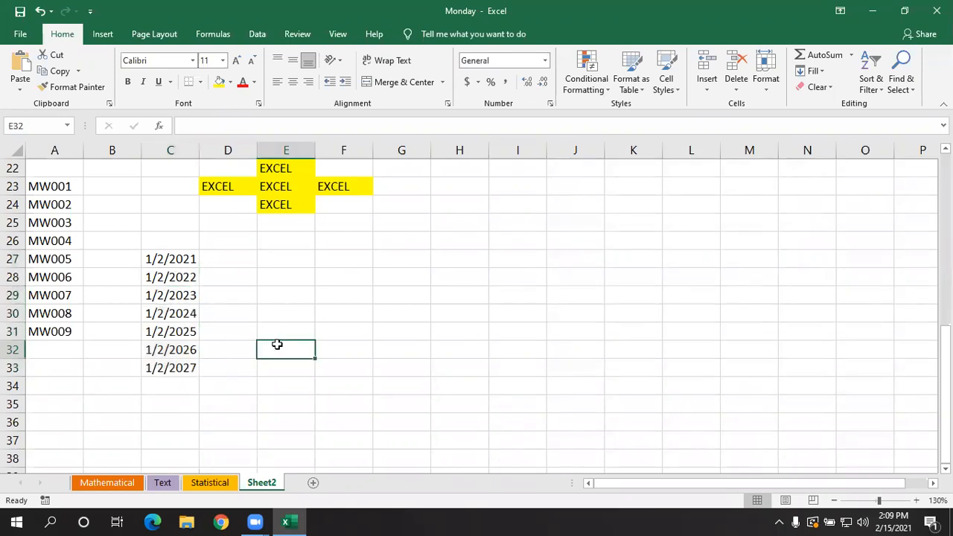
- Clear the filled dates from C28:C33, keeping the starting date in C27
left_click(183, 257)
left_click_drag(183, 257, 185, 350)
left_click_drag(181, 277, 181, 369)
key("Delete")
left_click(216, 347)
- Fill C27:C33 down the column with a date series using the Weekday unit and a step value of 1
left_click_drag(171, 265, 176, 366)
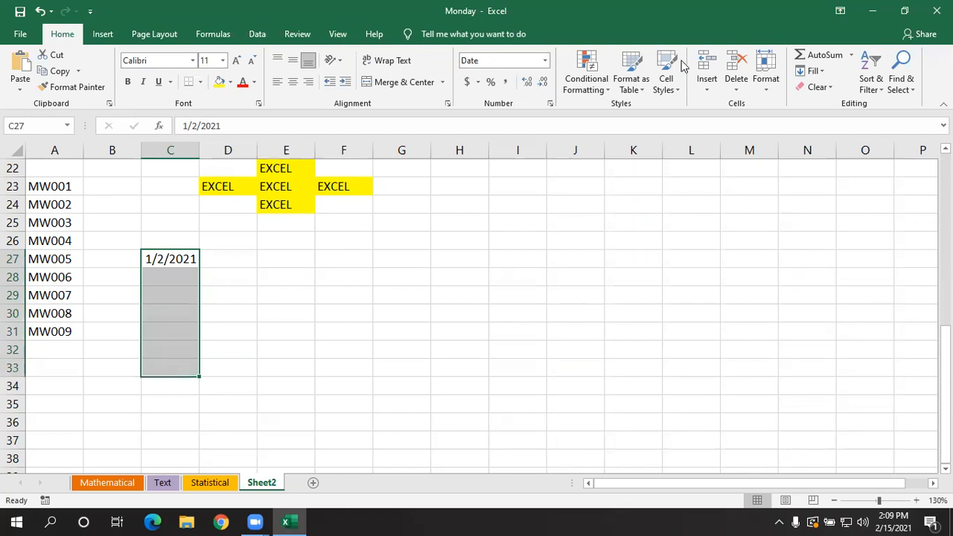
left_click(823, 71)
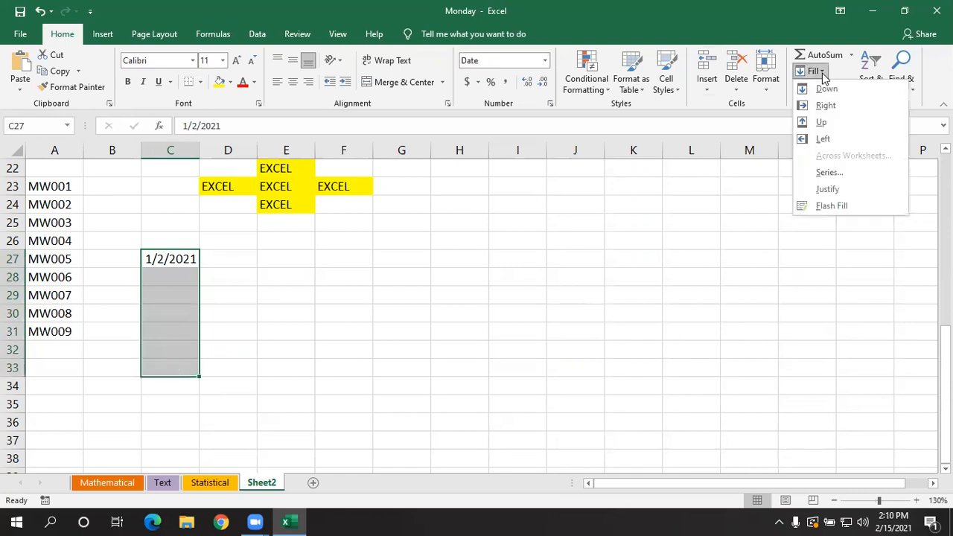
left_click(832, 172)
left_click(728, 193)
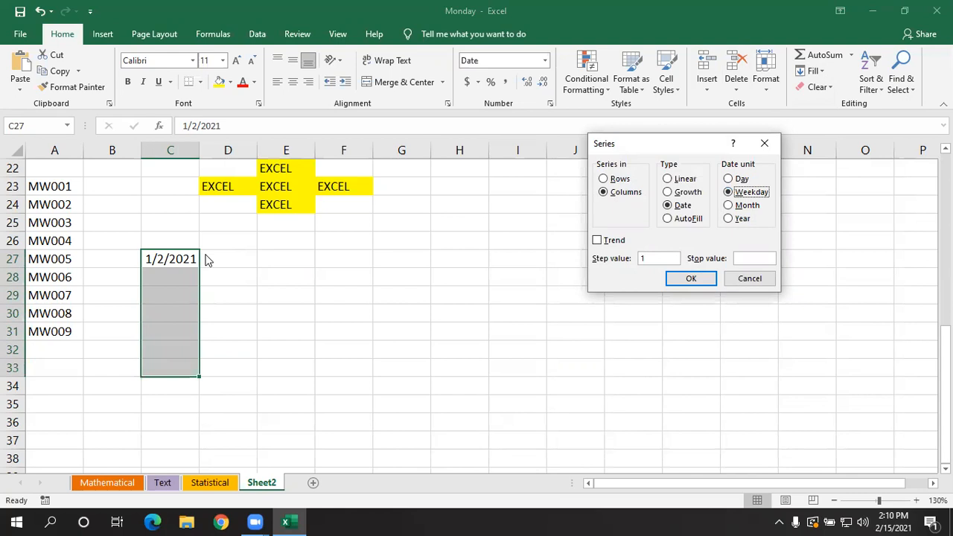
left_click(686, 278)
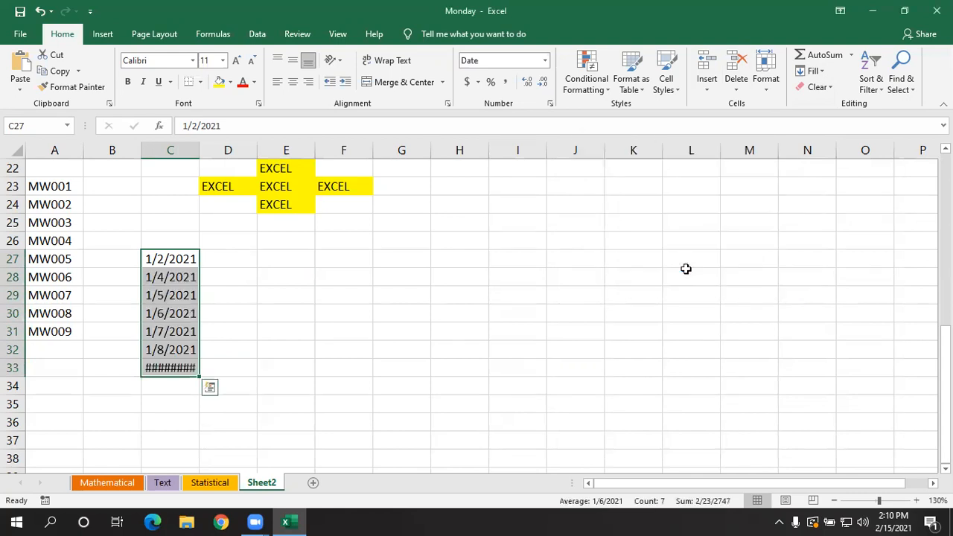
- AutoFit the width of column C to its dates
left_click(239, 365)
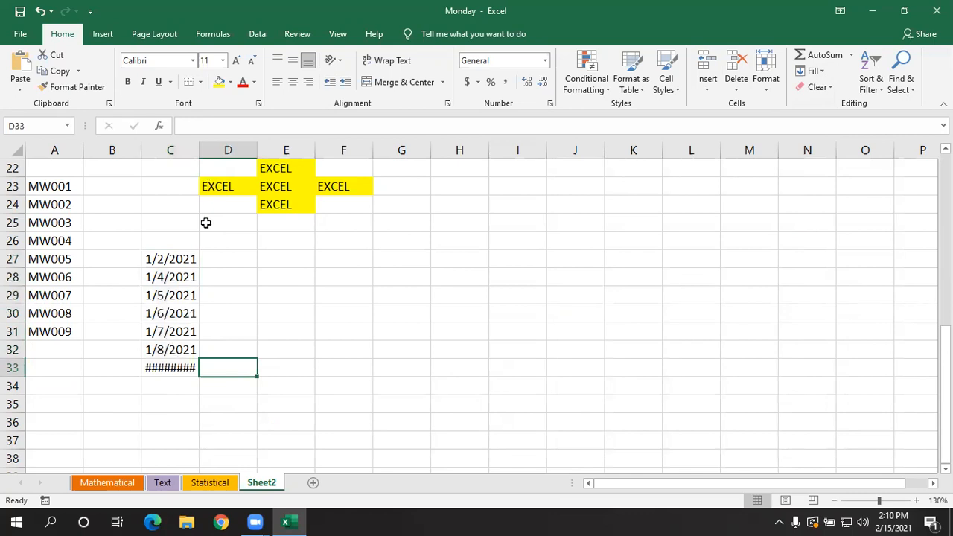
double_click(199, 150)
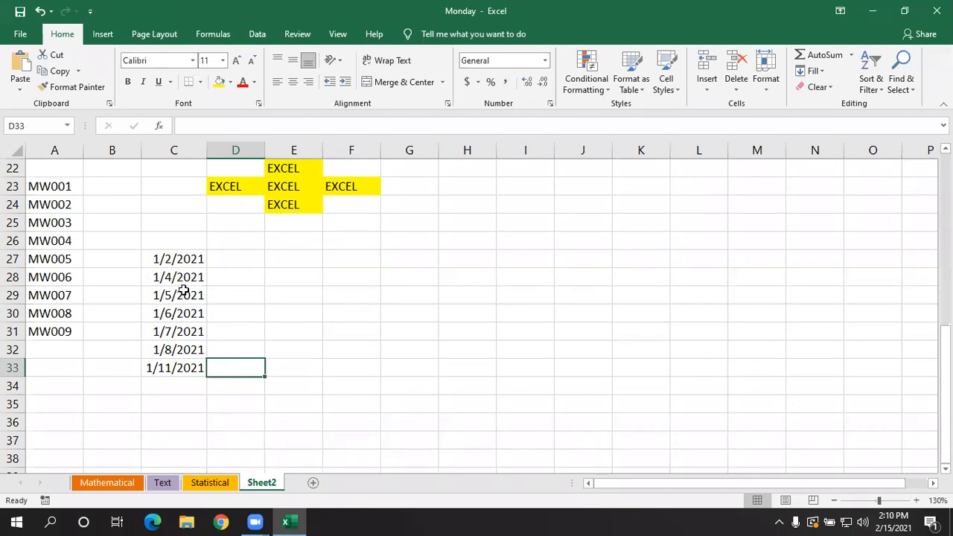
scroll(193, 309, "down", 1)
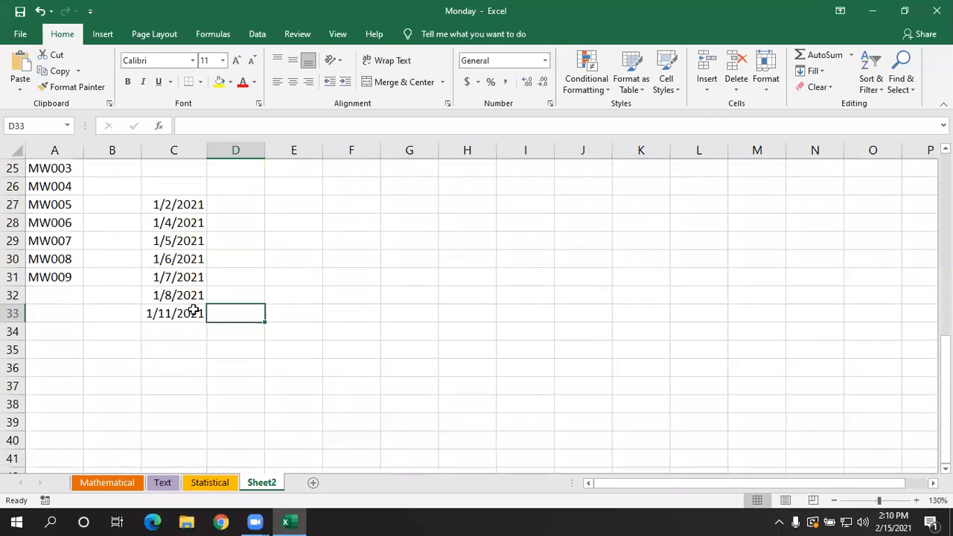
scroll(193, 311, "down", 1)
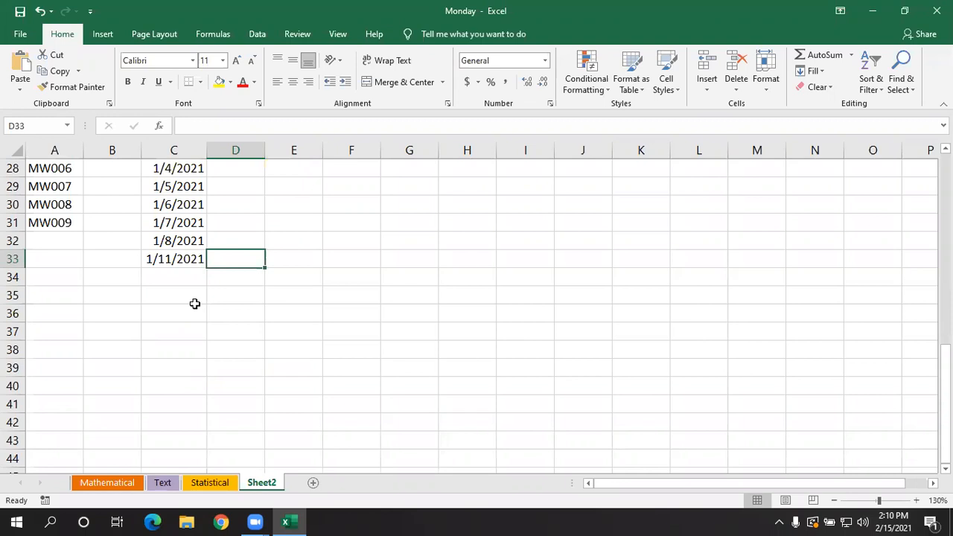
- Enter the text EXCEL EXCEL EXCEL in cell A35
scroll(198, 251, "down", 1)
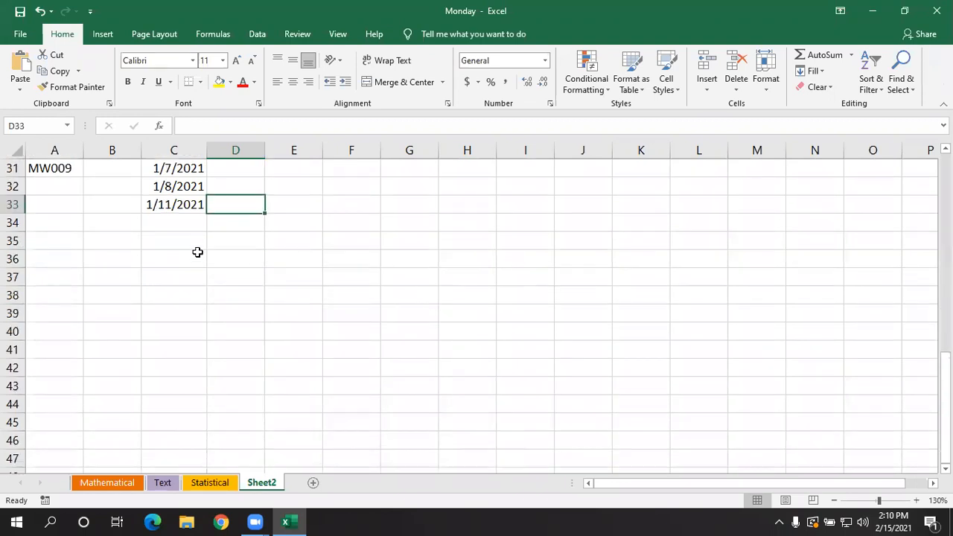
left_click(76, 240)
scroll(246, 180, "down", 1)
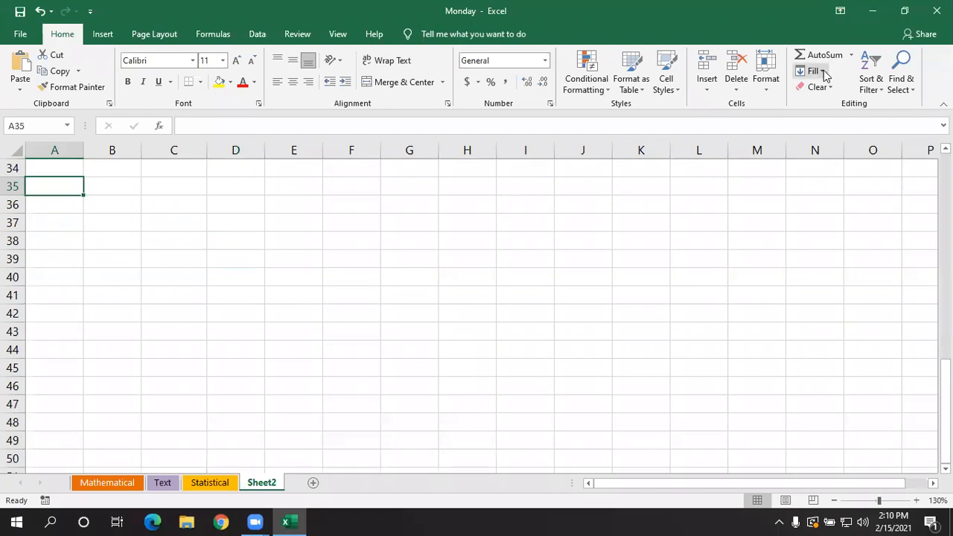
left_click(822, 72)
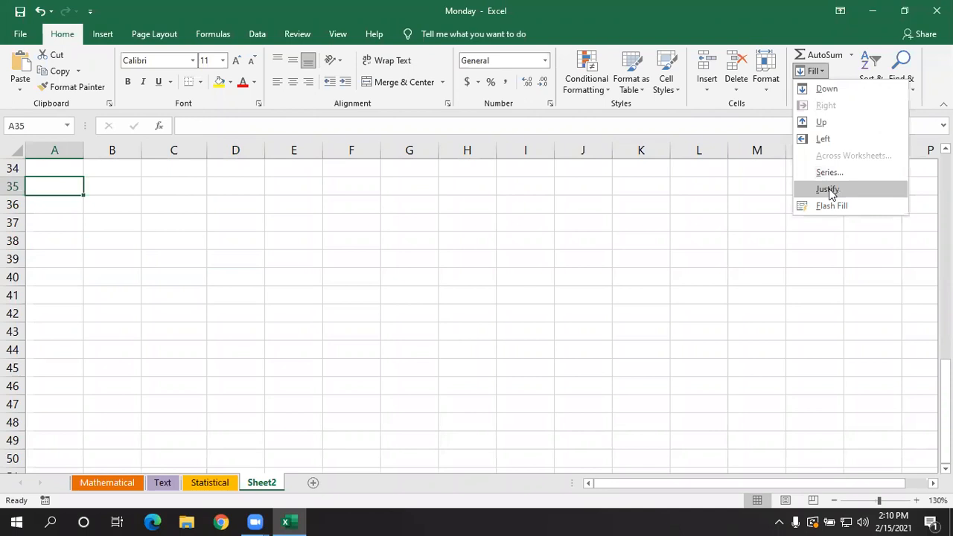
left_click(283, 263)
left_click(104, 210)
left_click(76, 184)
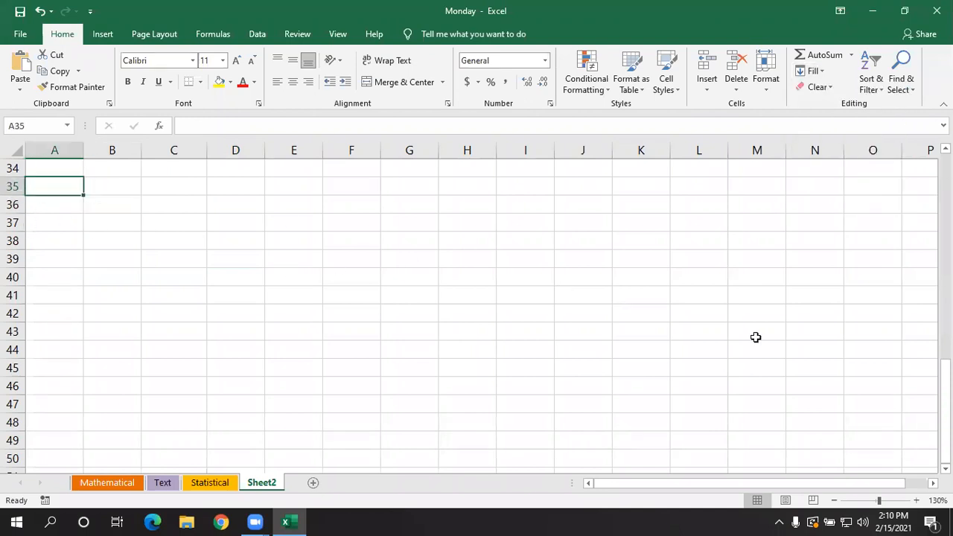
type("EXCEL EXCEL EXCEL")
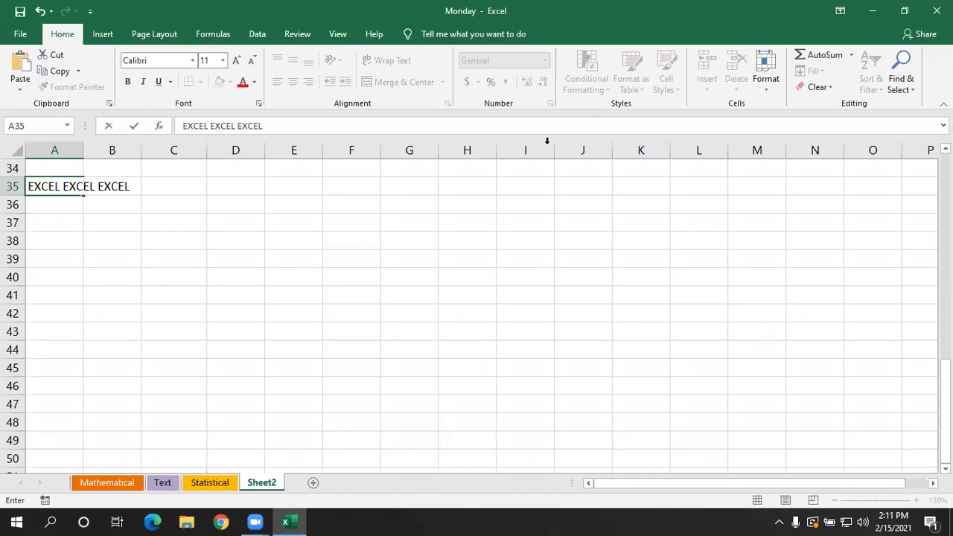
left_click(188, 221)
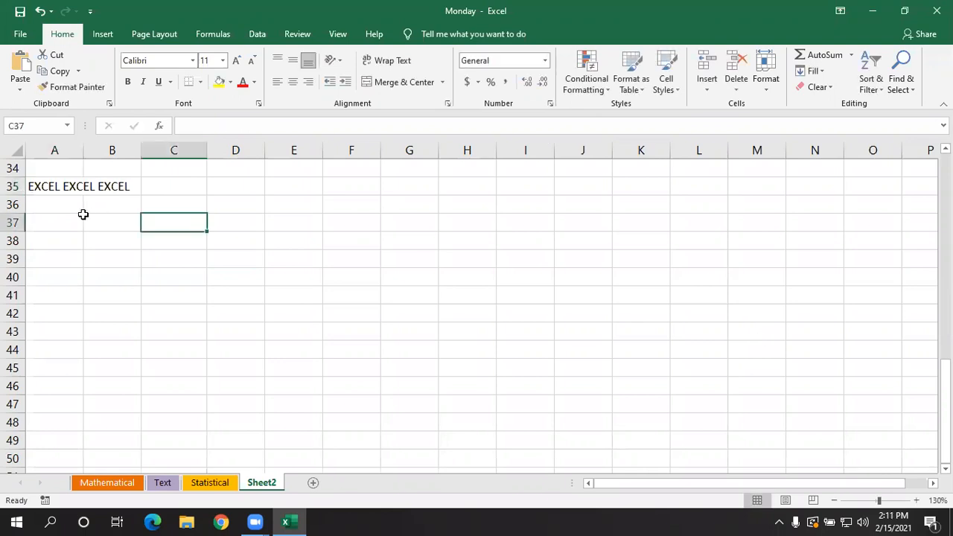
- Append a fourth EXCEL to the end of the text in cell A35
left_click(53, 186)
left_click(275, 126)
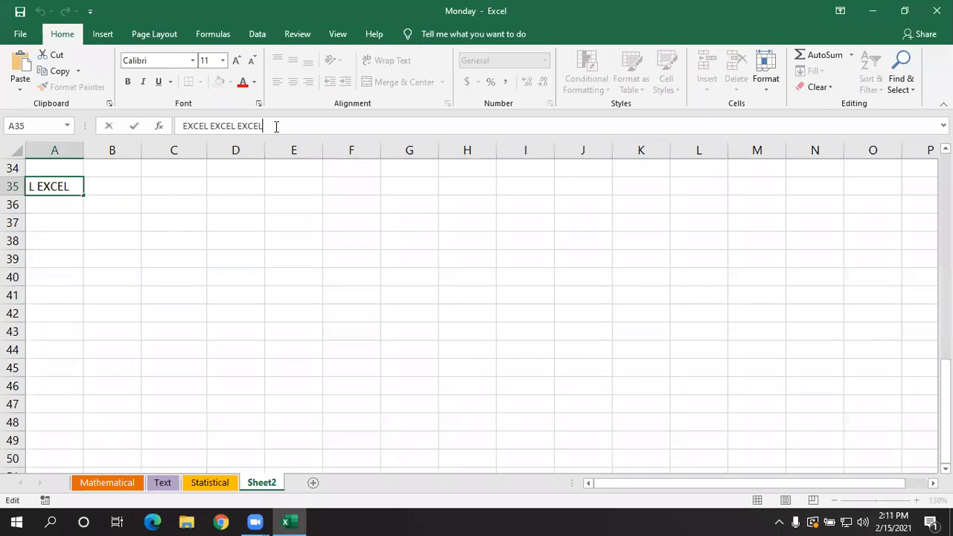
type("EXCE")
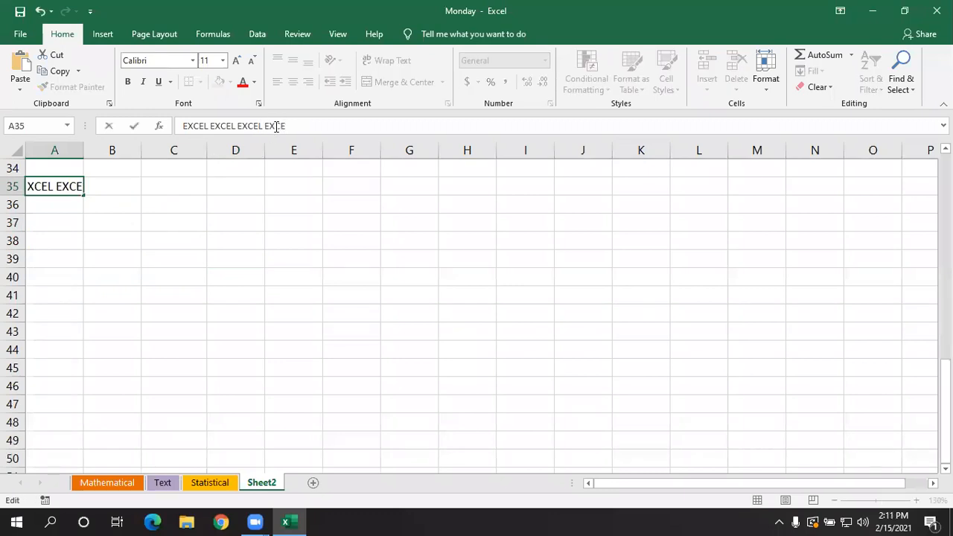
type("L")
key("Return")
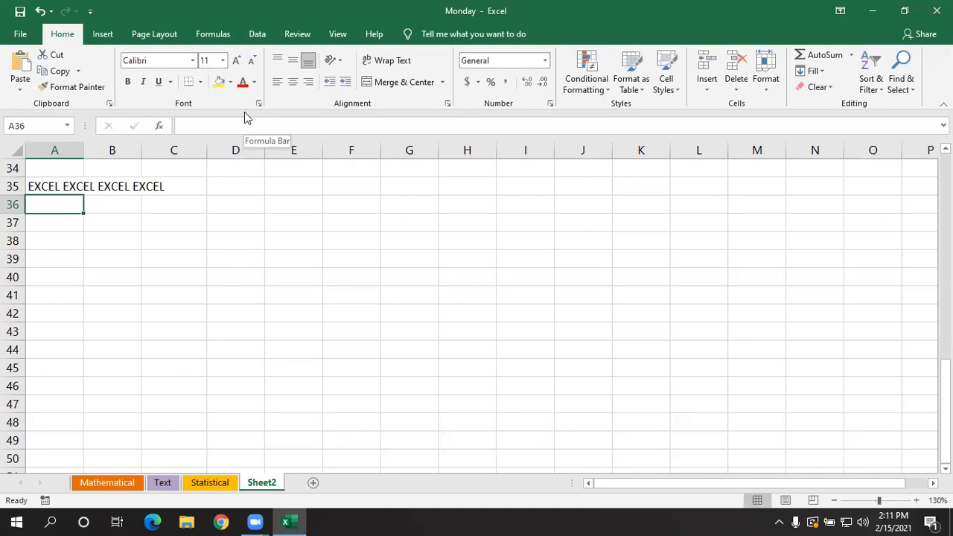
type("EXCEL")
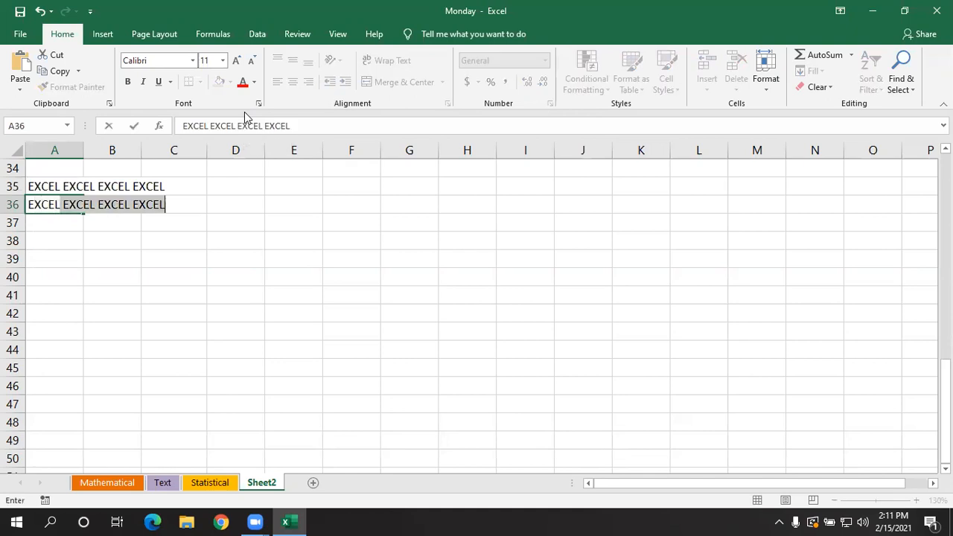
- Enter the single word EXCEL in cell A36, rejecting the suggested completion of the longer text
key("BackSpace")
key("BackSpace")
left_click(211, 275)
- Justify the text of A35 and A36 across the range A35:C36 with the Fill Justify command
left_click_drag(64, 179, 187, 206)
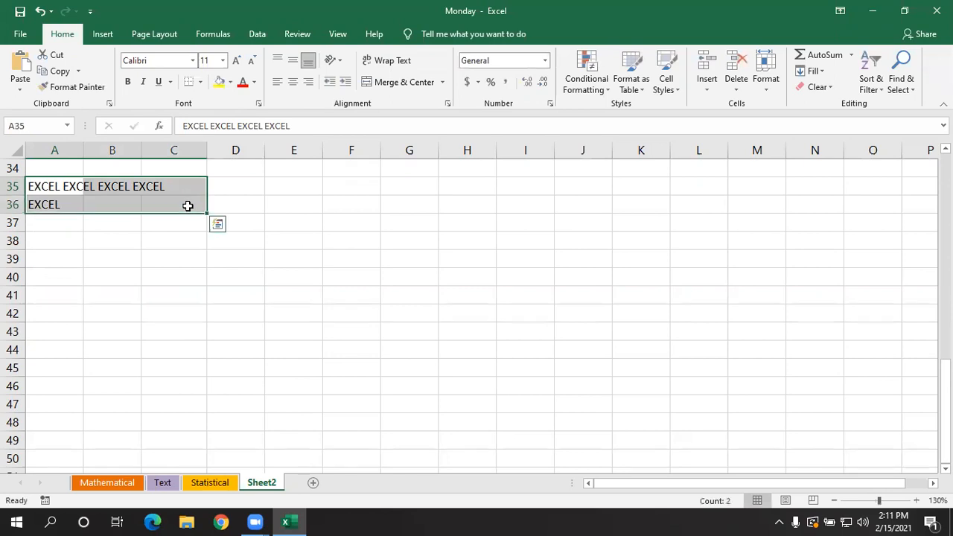
left_click(811, 71)
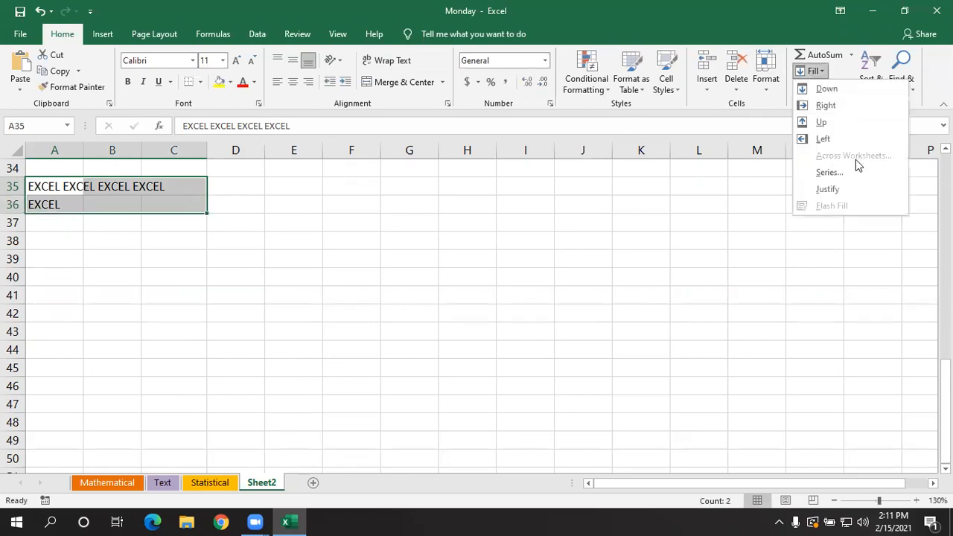
left_click(847, 185)
left_click(289, 261)
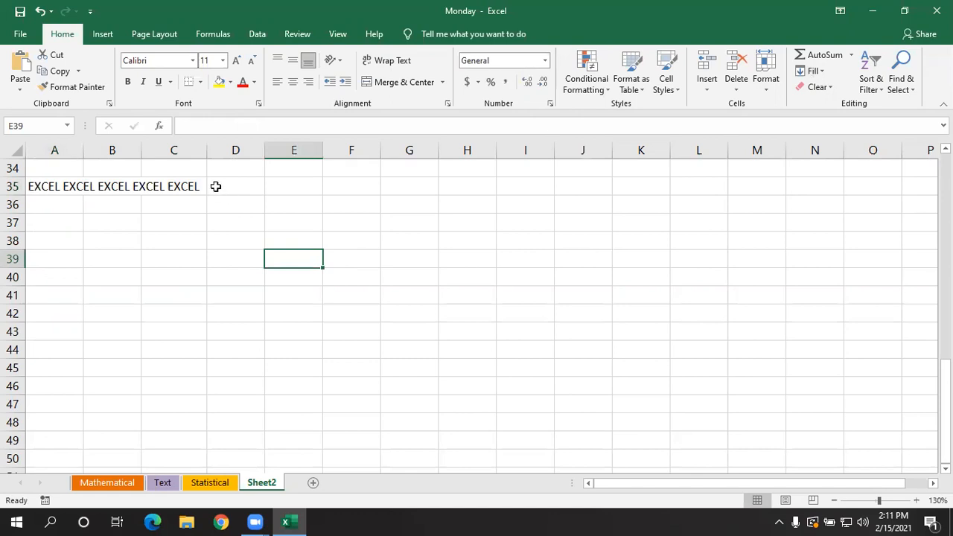
- Enter the heading Flash Fill in cell A38
scroll(215, 186, "down", 1)
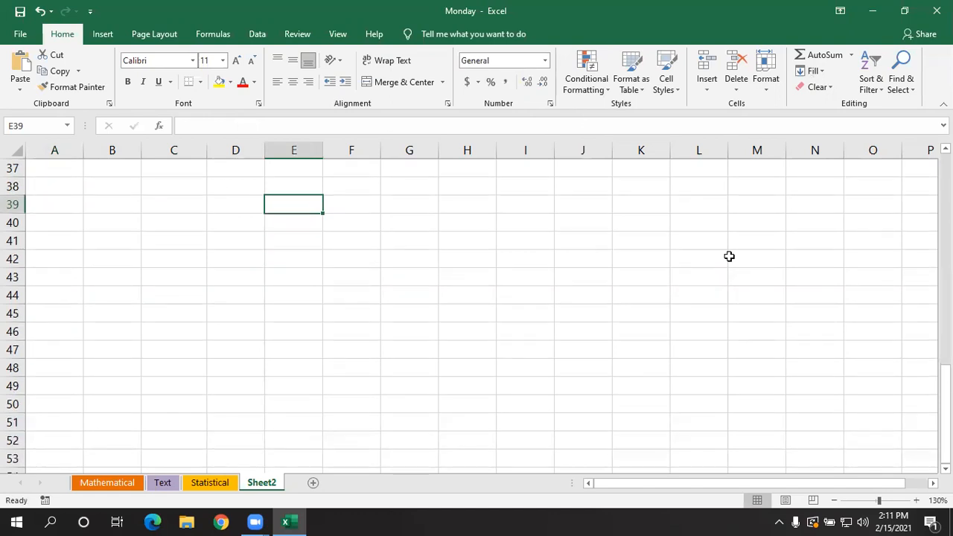
left_click(76, 179)
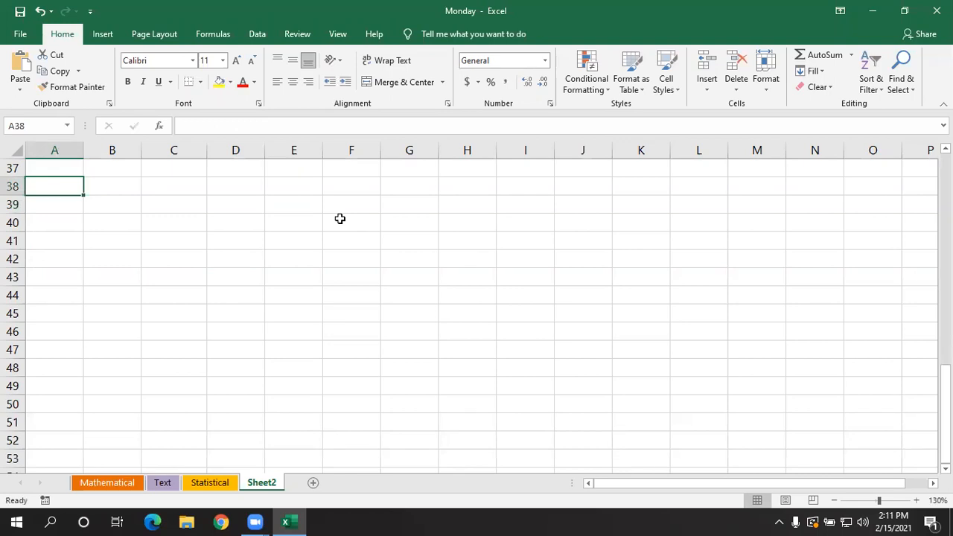
type("fLA")
key("BackSpace")
key("BackSpace")
key("BackSpace")
type("fLA")
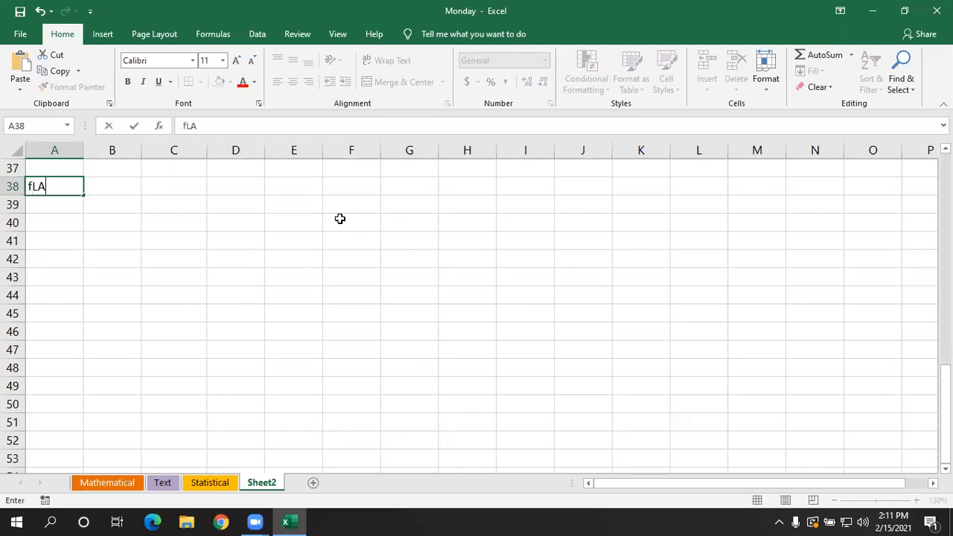
type("SH Fill")
key("Return")
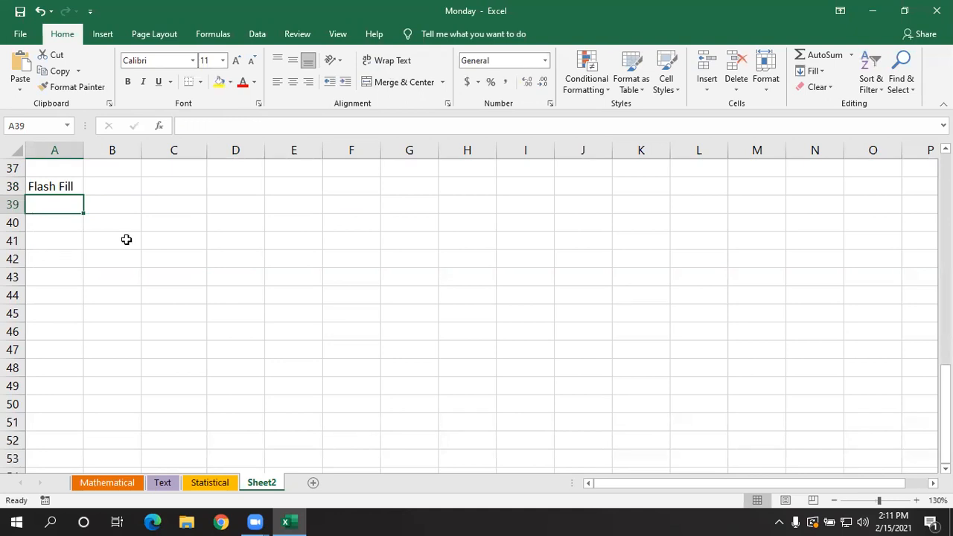
- Enter Sachin in cell A39 and tendulkar in cell B39
type("S")
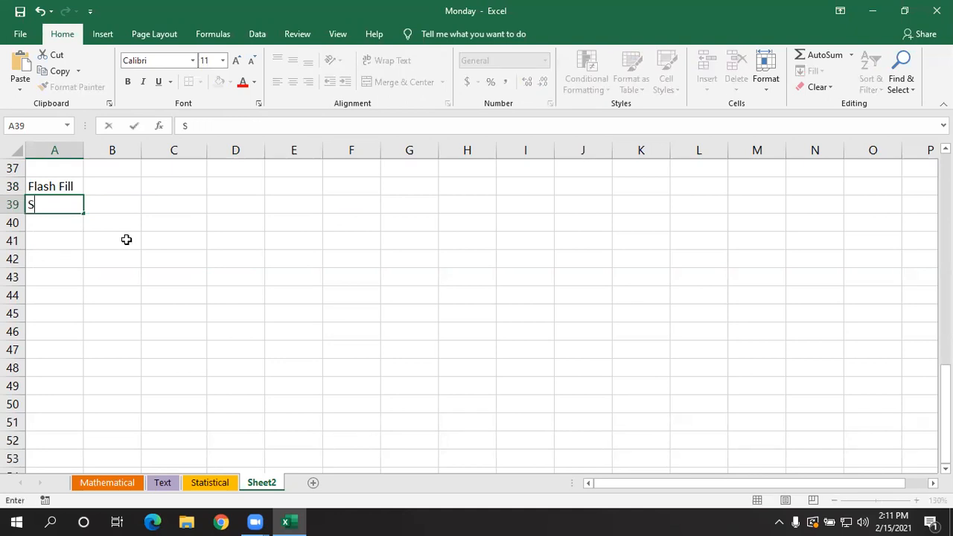
type("achin")
key("Tab")
type("tendu")
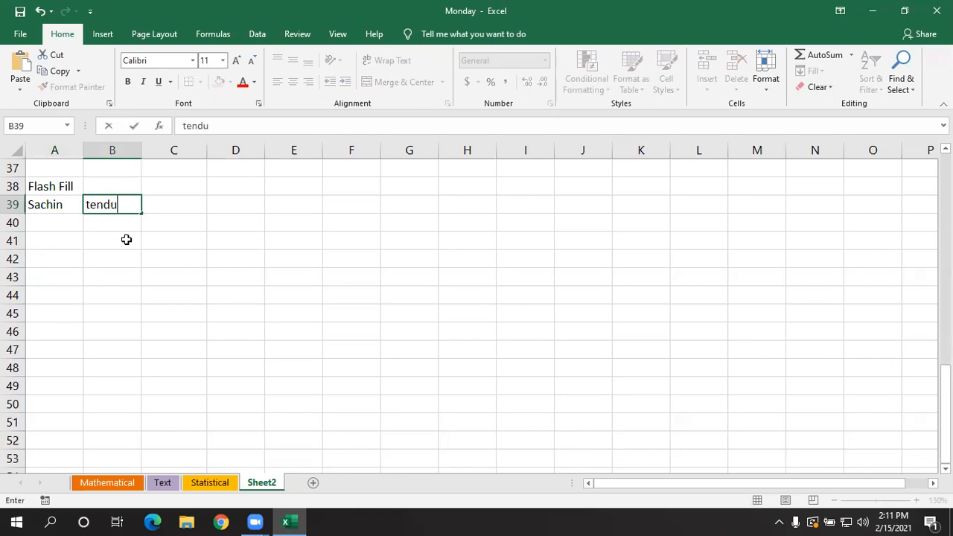
type("lkar")
key("Tab")
- Enter Rahul in cell A40 and Dravid in cell B40
left_click(73, 219)
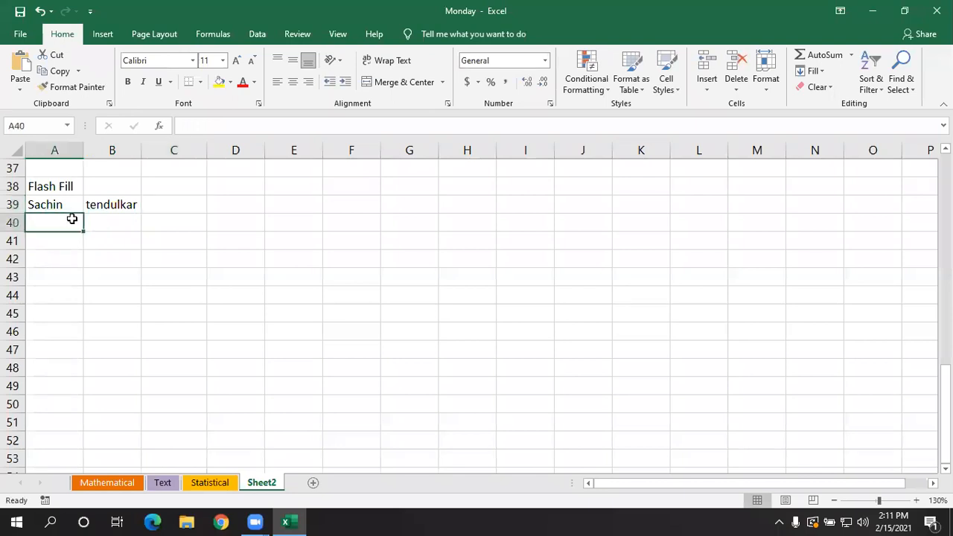
type("Rah")
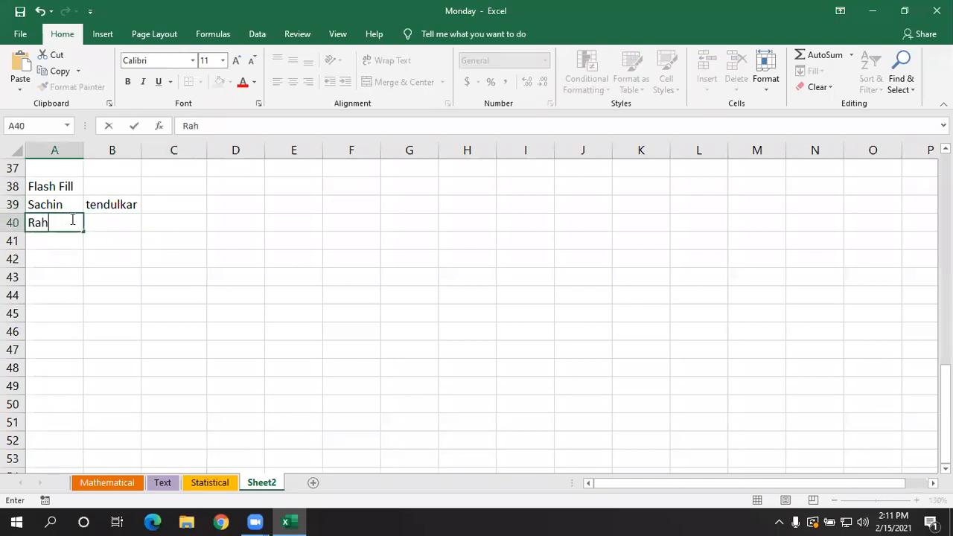
type("ul")
key("Tab")
type("D")
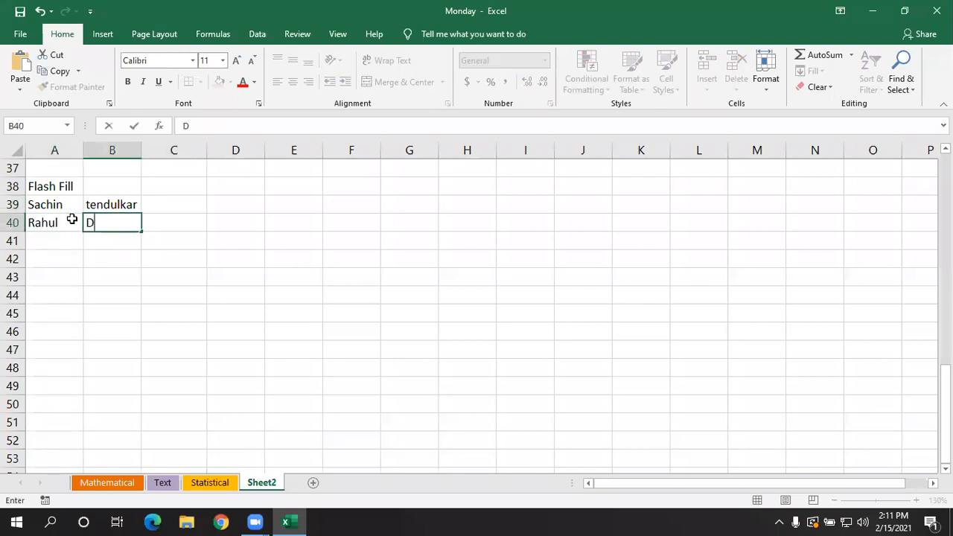
type("ravid")
key("Return")
key("Left")
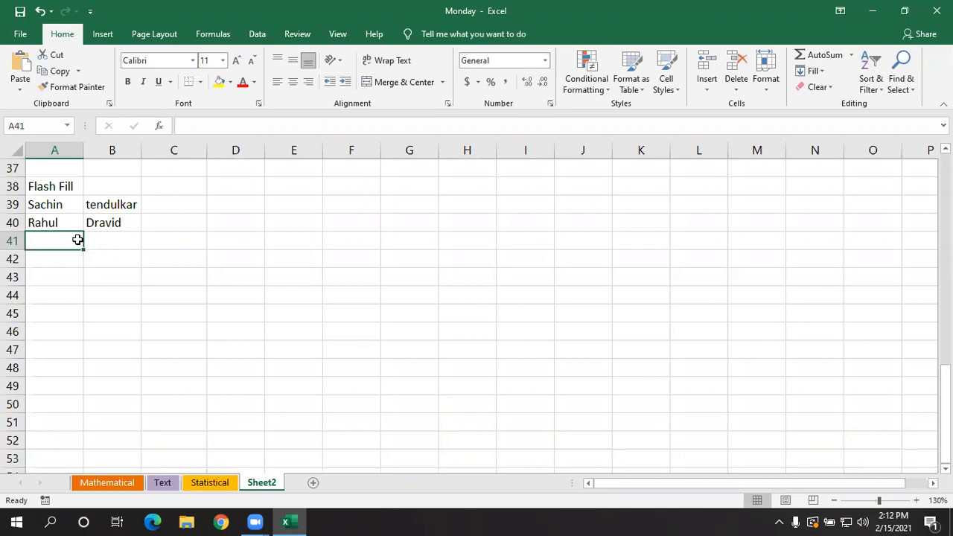
- Write the combined full name Sachin Tendulkar in cell C39 as the example pattern
left_click(173, 194)
left_click(170, 207)
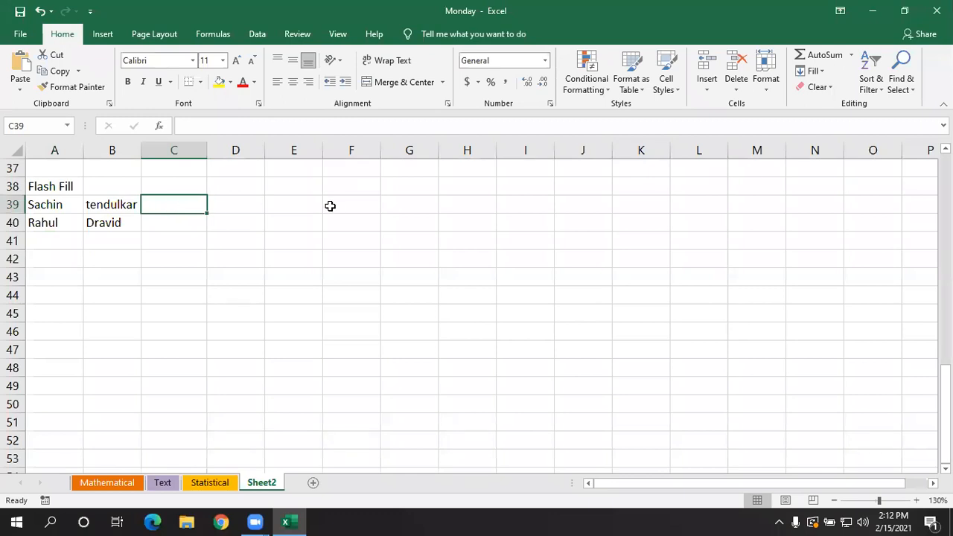
type("Sachin")
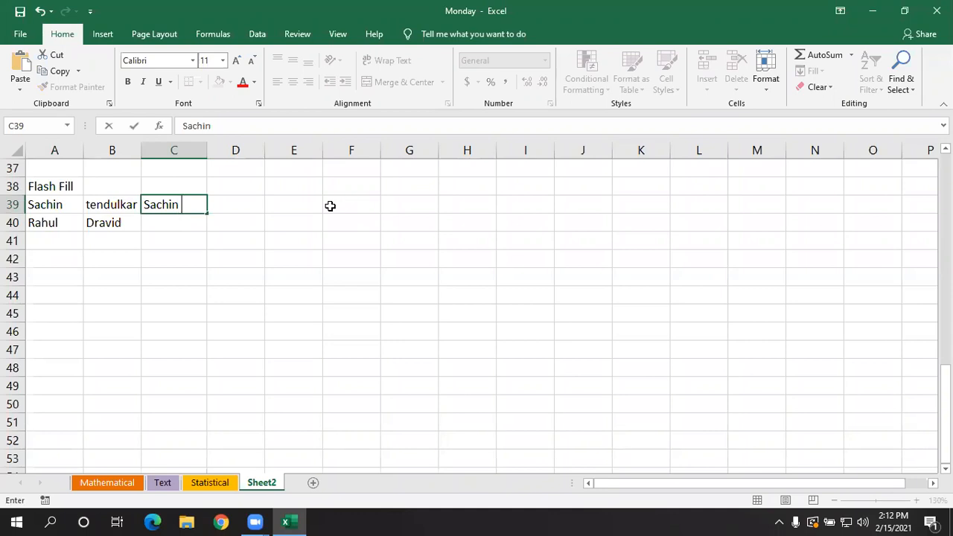
type(" Tendu")
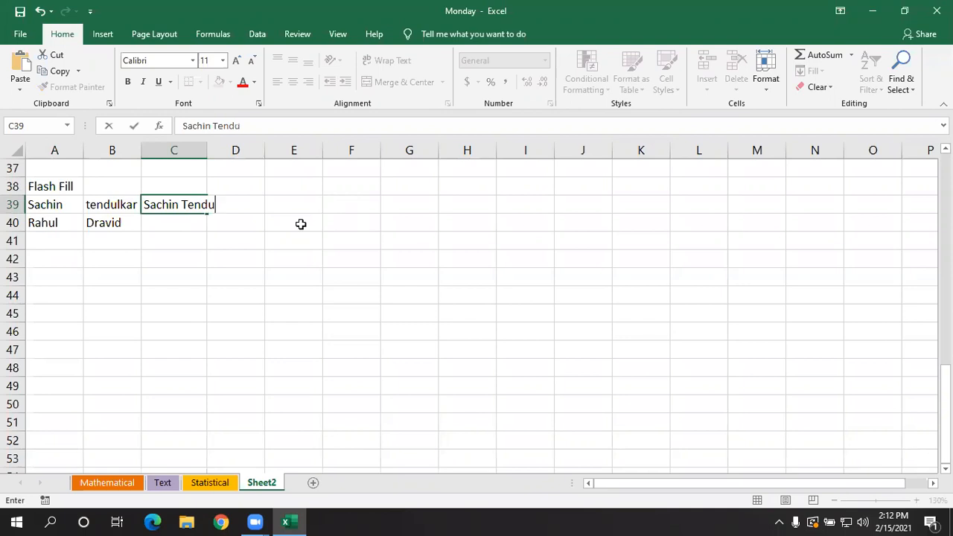
type("lkar")
- AutoFit the width of column C to the full name in C39
left_click(210, 149)
double_click(207, 150)
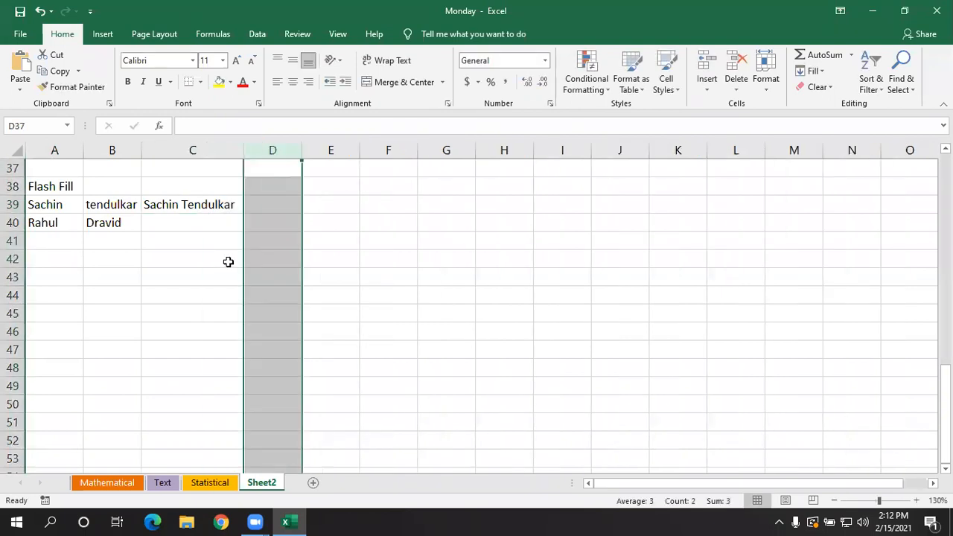
left_click(228, 259)
- Flash Fill the range C39:C40 so C40 combines the first name and surname following the example in C39
left_click(201, 199)
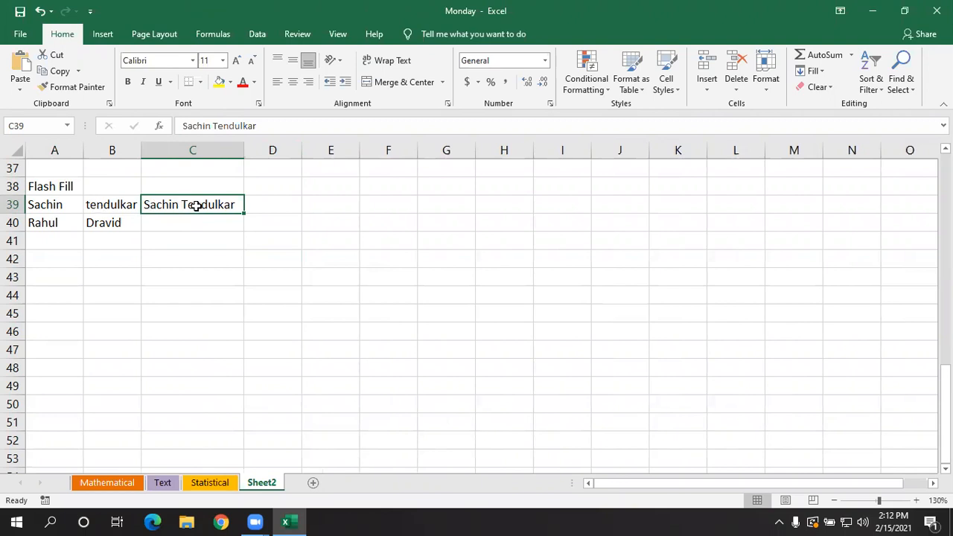
left_click(210, 230)
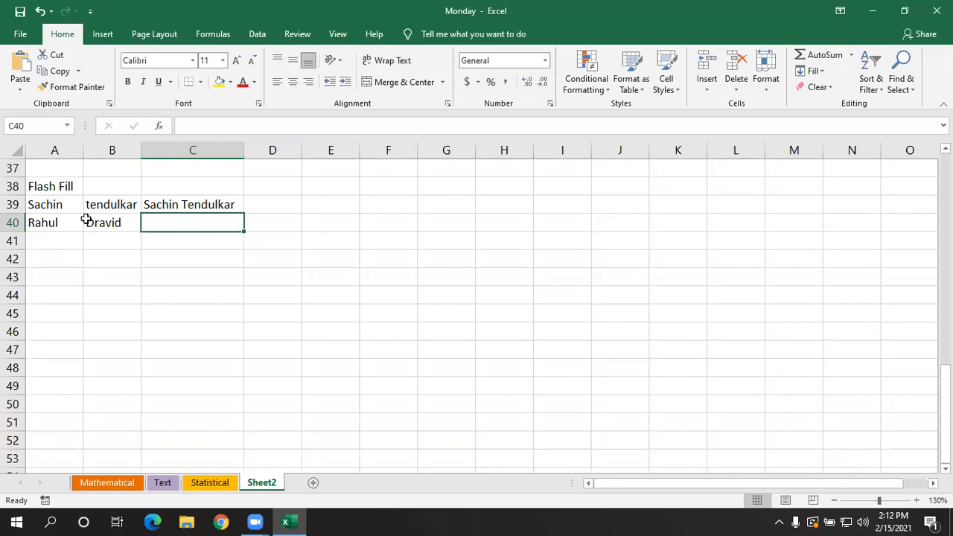
left_click(186, 204)
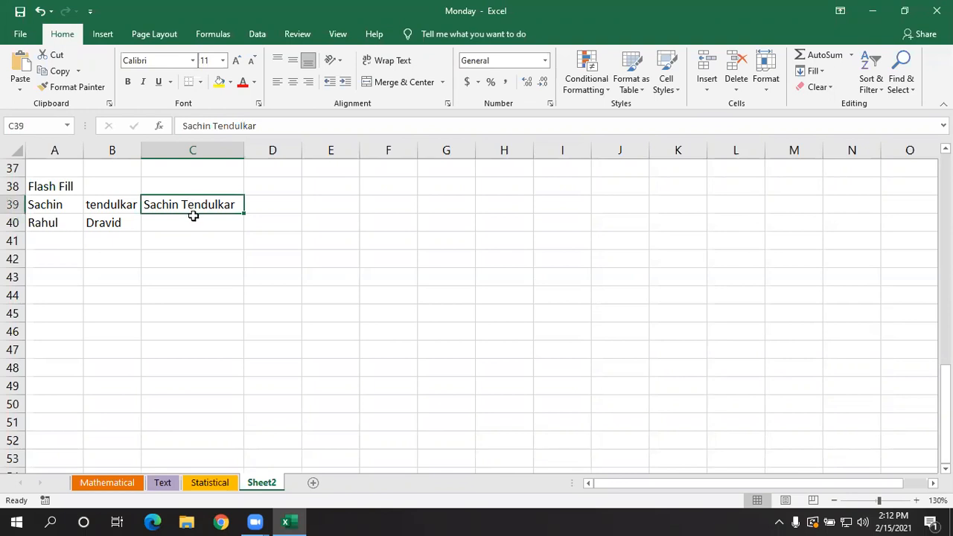
left_click_drag(193, 216, 193, 219)
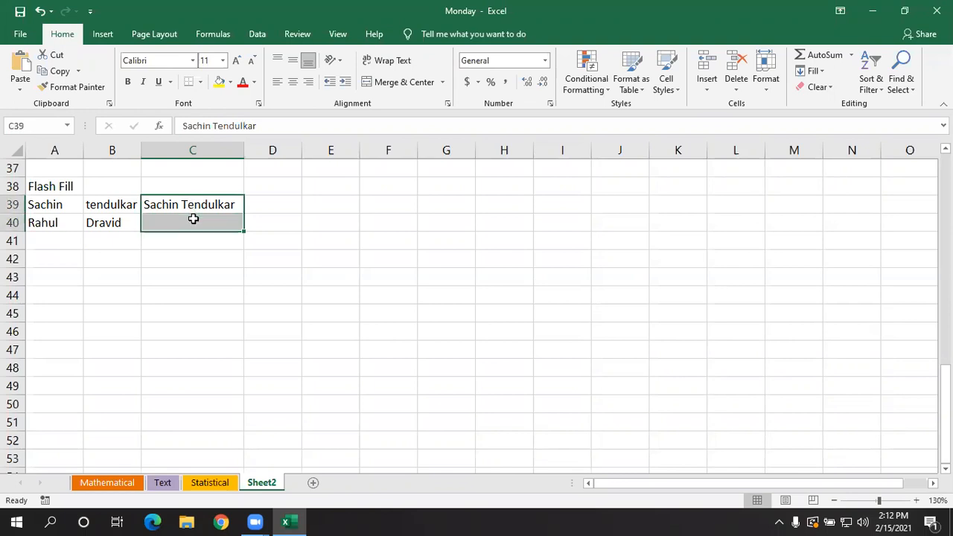
left_click(817, 73)
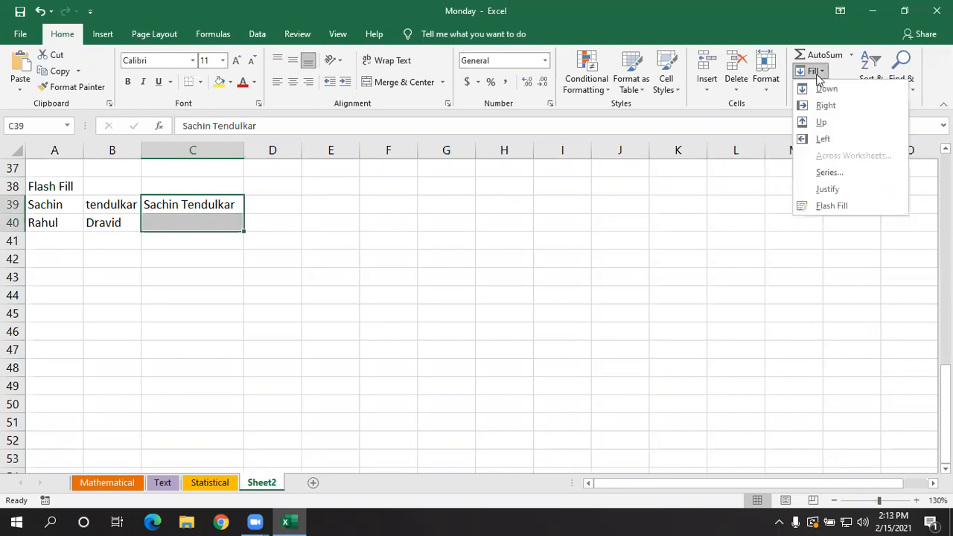
left_click(831, 206)
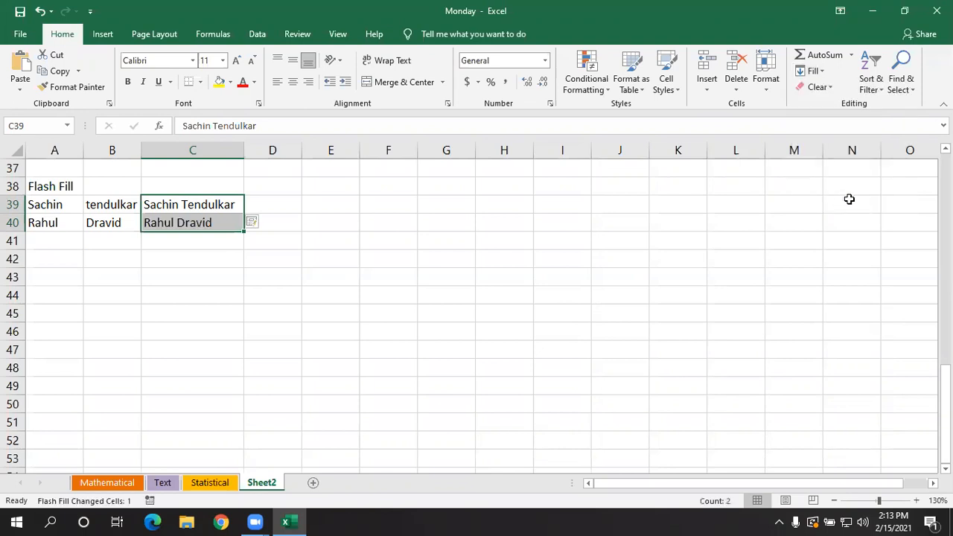
left_click(300, 295)
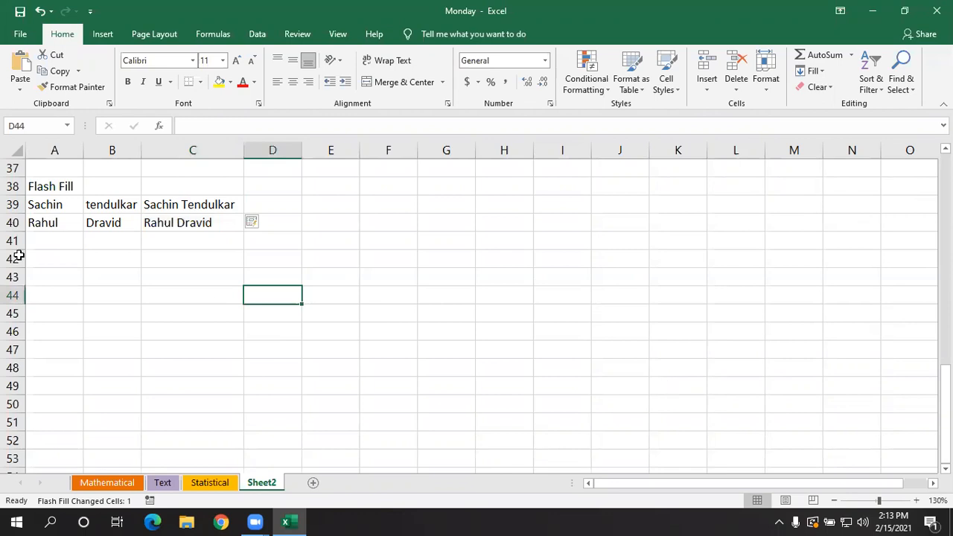
left_click(57, 254)
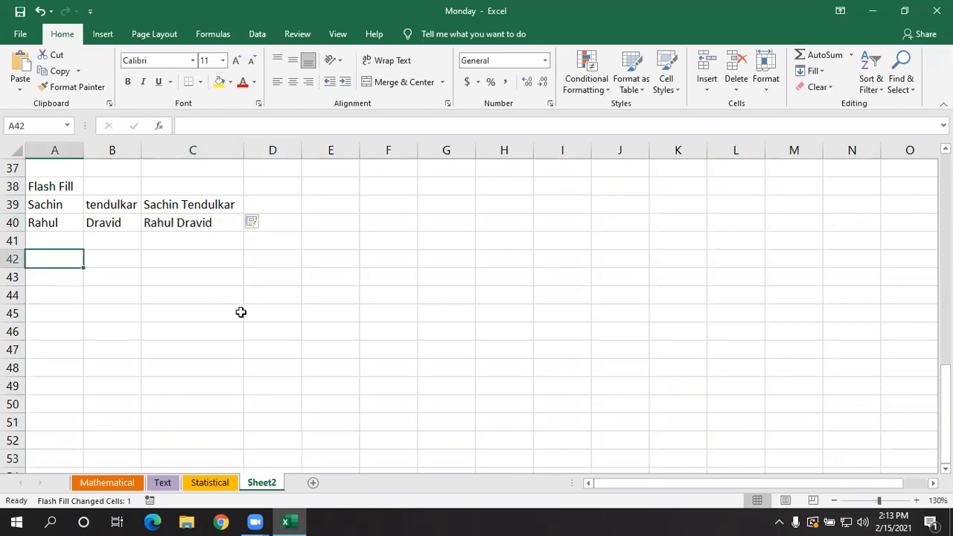
- Enter MS in cell A42 and WORD in cell B42
type("m")
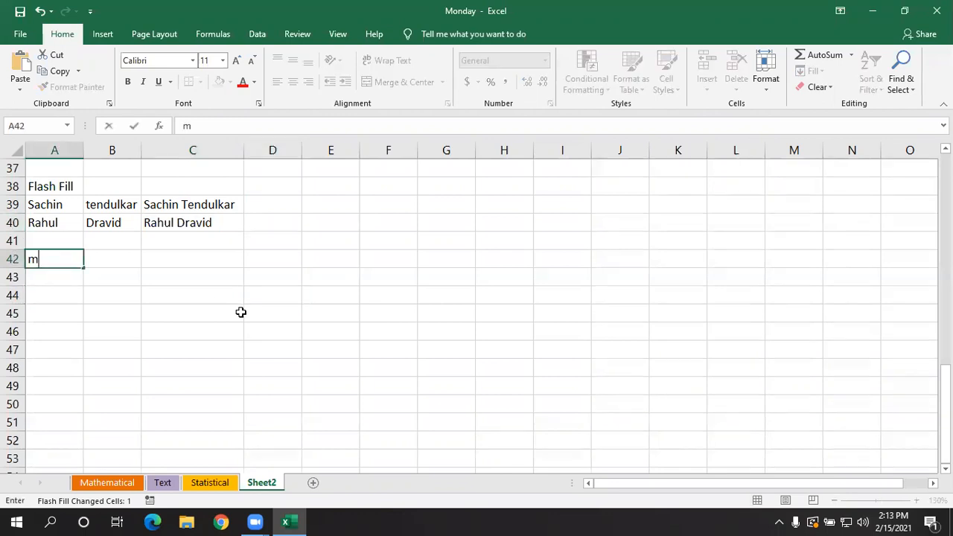
key("BackSpace")
type("MS")
key("Tab")
type("WORD")
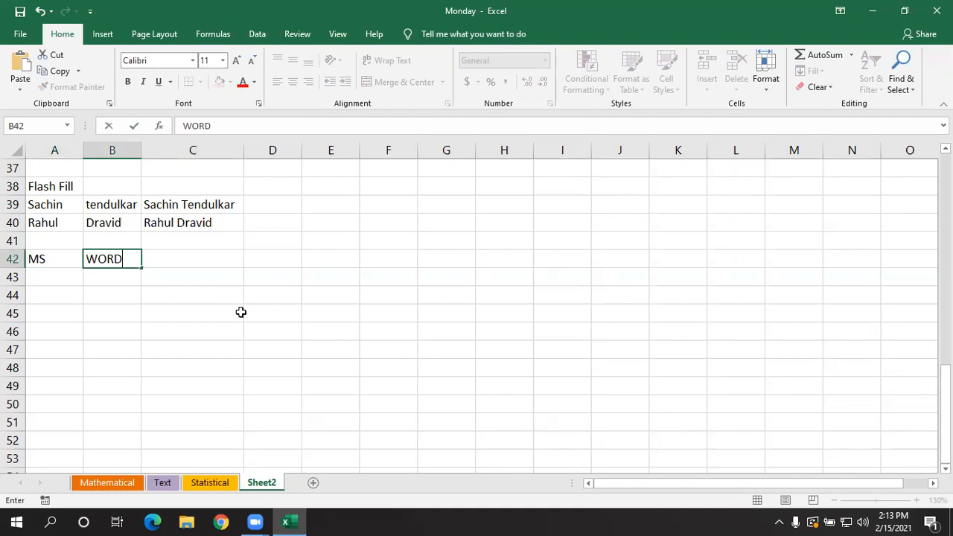
key("Return")
- Enter MS and EXCEL in cells A43 and B43, and MS and ACCESS in cells A44 and B44
type("MS")
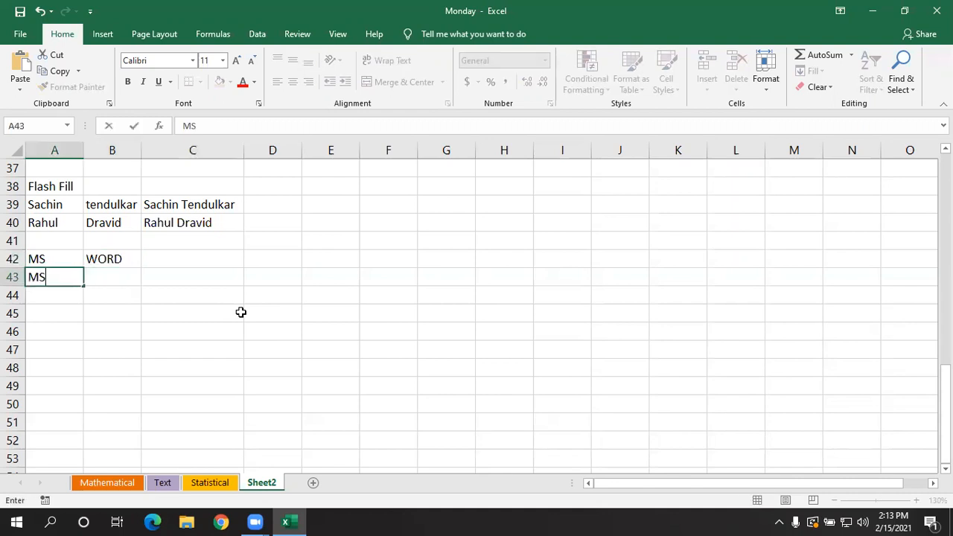
key("Tab")
type("EXCEL")
key("Return")
- Enter MS in cell A45 and POWERPOINT in cell B45
type("MS")
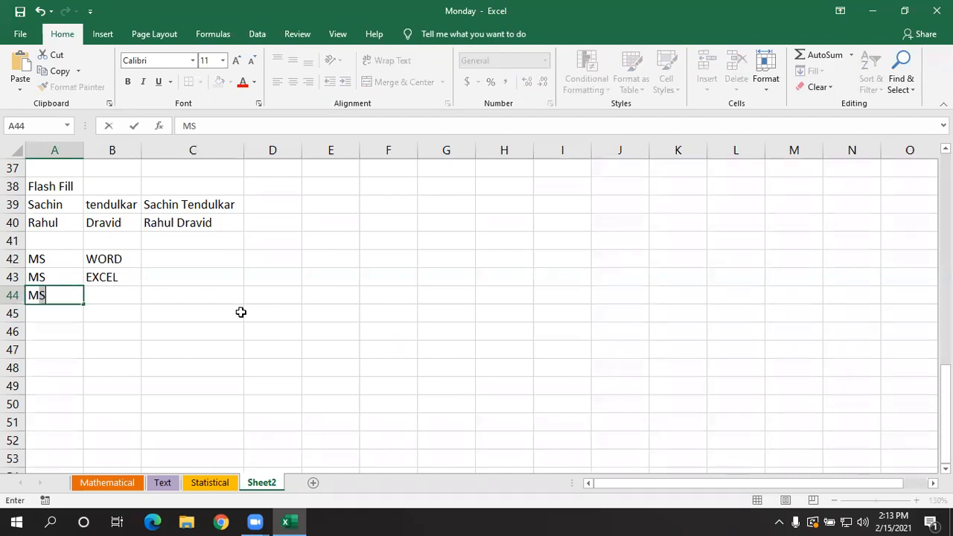
key("Tab")
type("ACCESS")
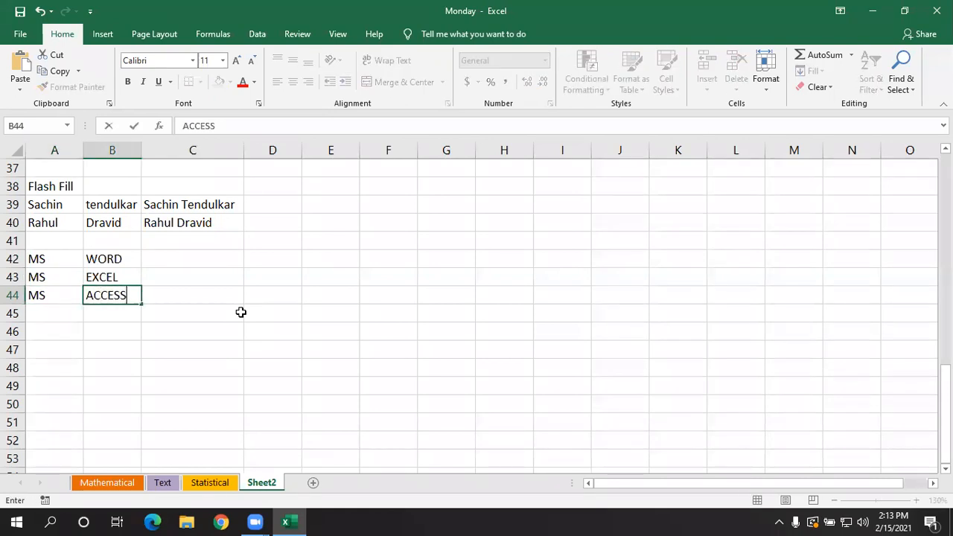
key("Return")
type("MS")
key("Tab")
type("POWERPOINT")
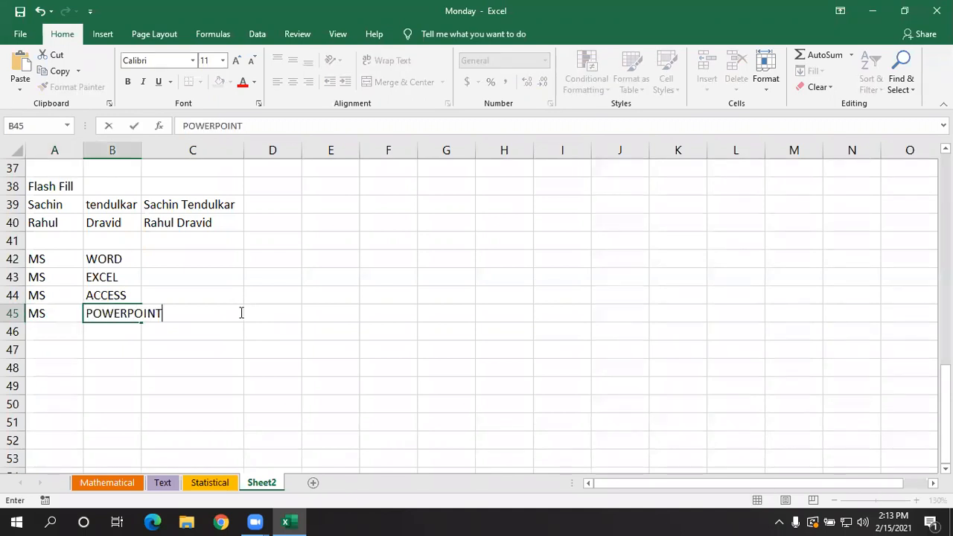
left_click(217, 365)
- Clear the MS and POWERPOINT entries from cells A45 and B45
left_click_drag(64, 317, 139, 315)
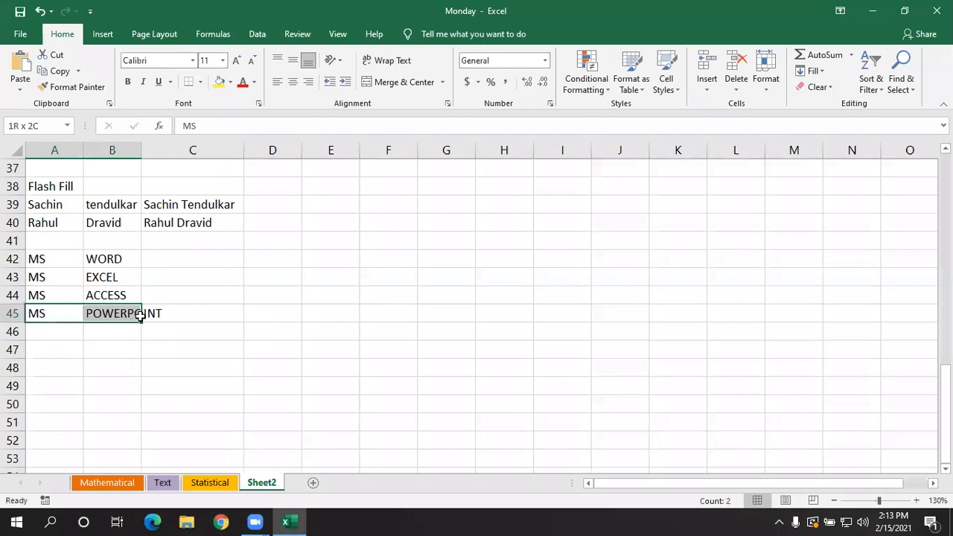
key("BackSpace")
left_click(123, 311)
key("BackSpace")
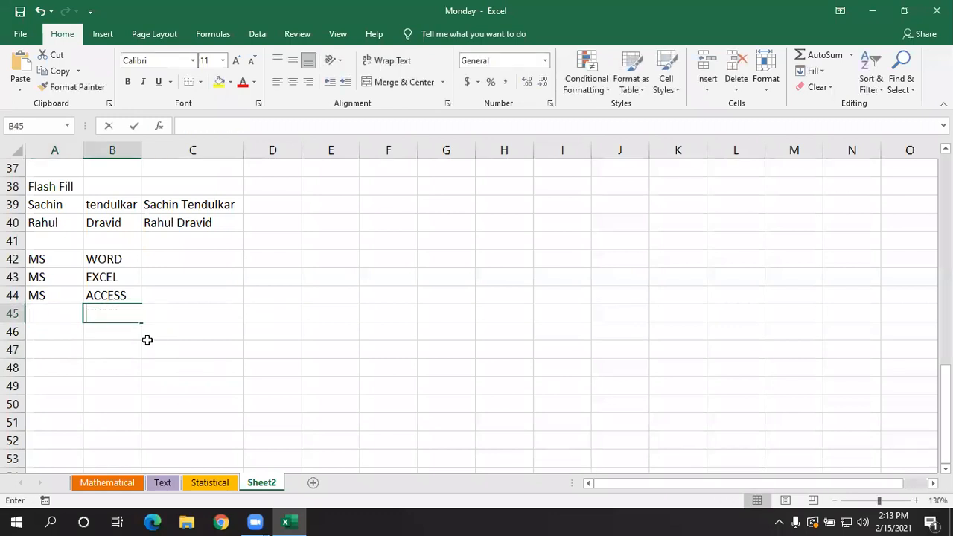
left_click(148, 340)
- Write the combined text MS Word in cell C42 as the example pattern
left_click(177, 256)
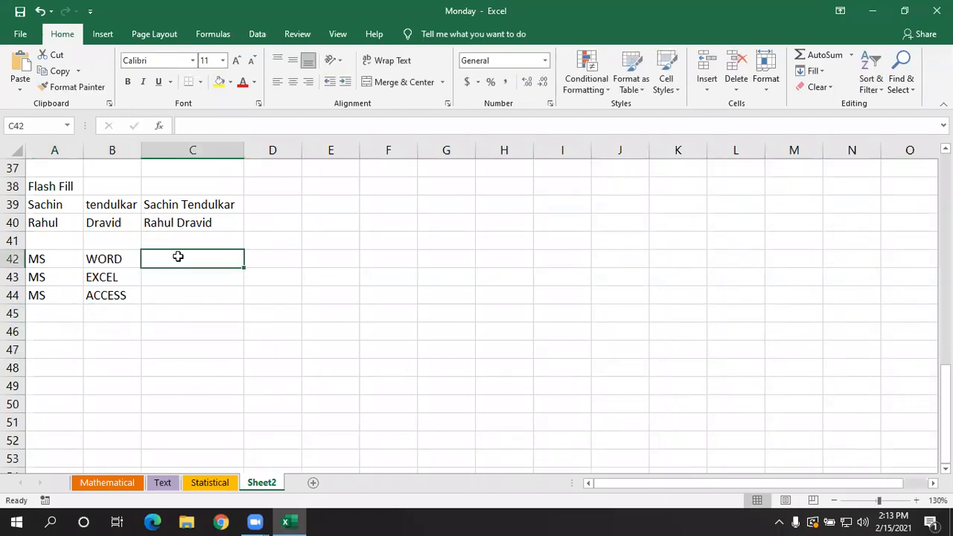
type("ms")
key("BackSpace")
type("MS w")
key("BackSpace")
type("W")
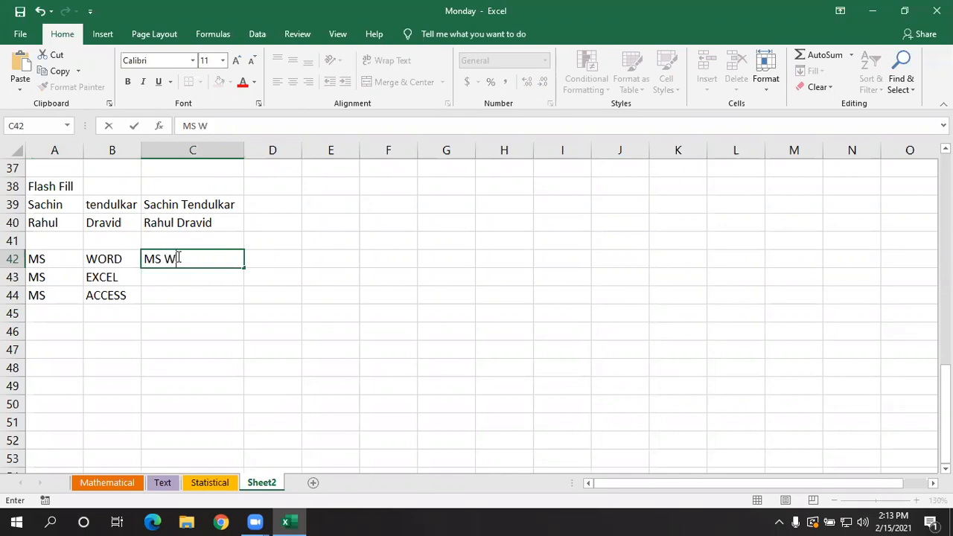
type("ord")
left_click(204, 297)
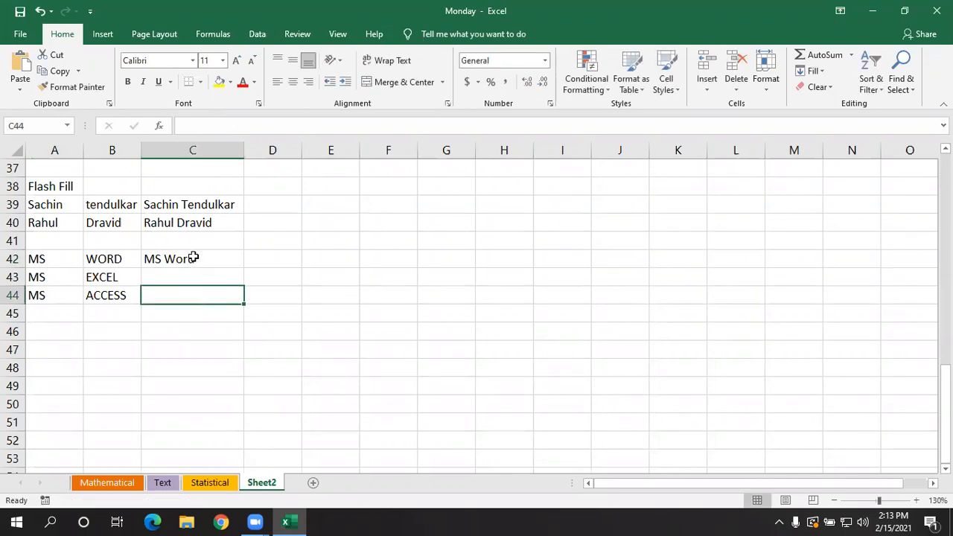
- Flash Fill the range C42:C44 so the remaining cells combine columns A and B following the example in C42
left_click(191, 259)
left_click_drag(194, 270, 197, 294)
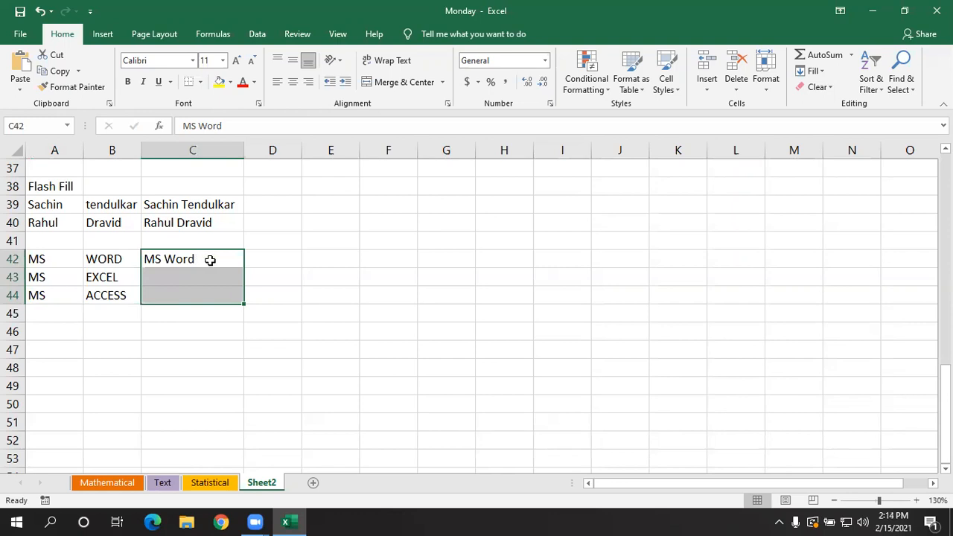
left_click(209, 258)
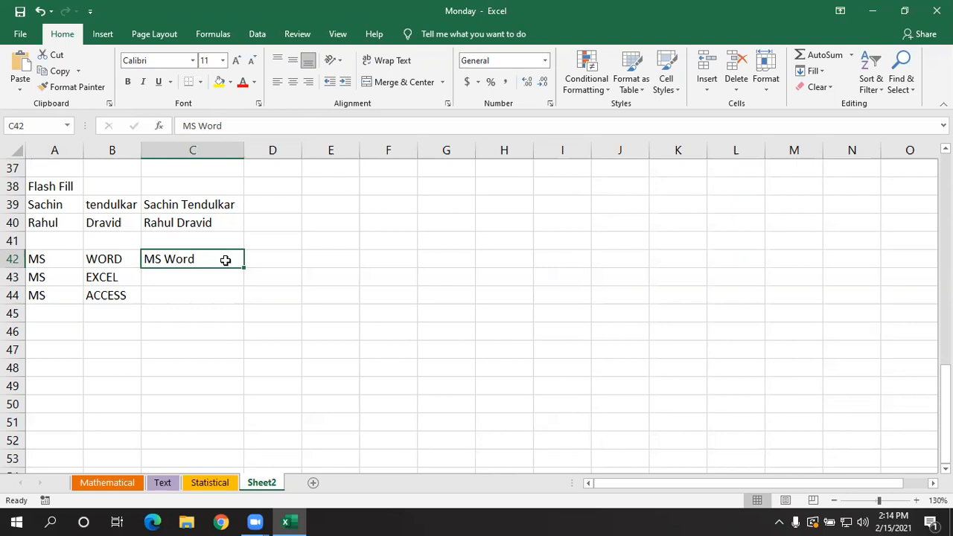
left_click_drag(216, 260, 210, 292)
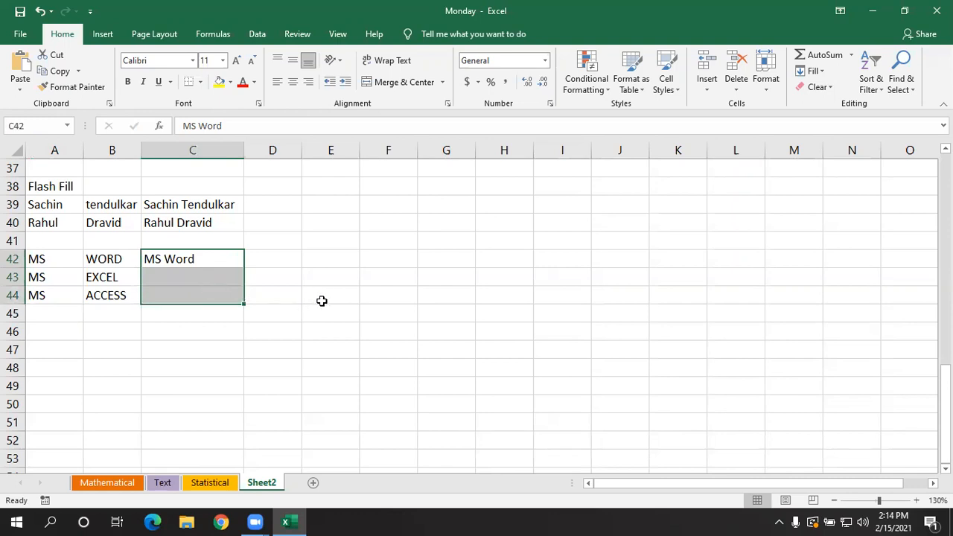
key("ctrl+e")
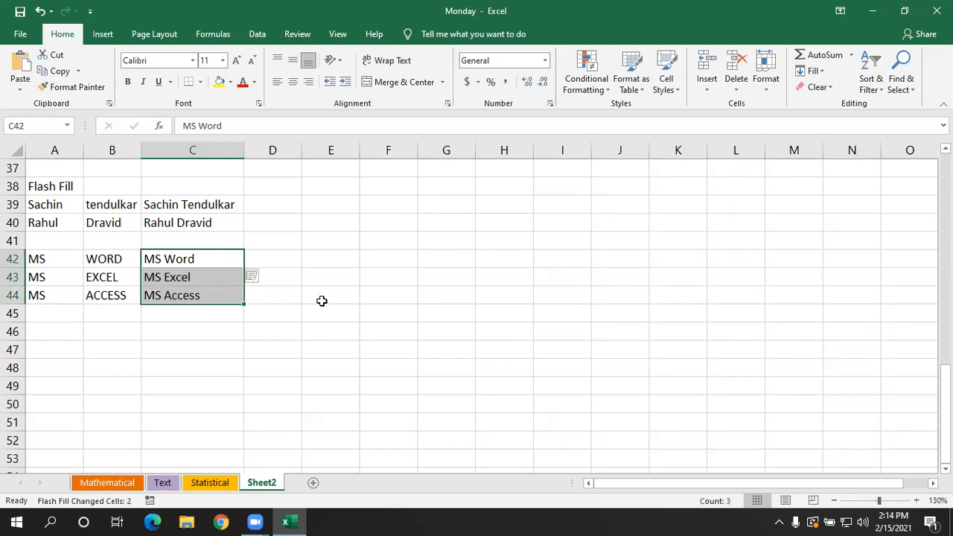
left_click(203, 326)
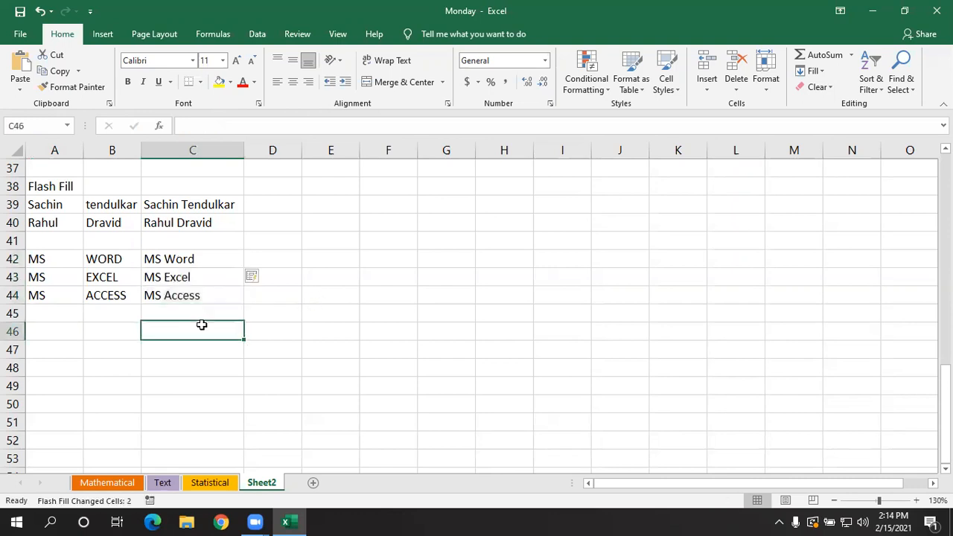
- Select C42:C44 and look up the description of the Flash Fill command among the Fill options
left_click(187, 272)
left_click_drag(196, 253, 196, 288)
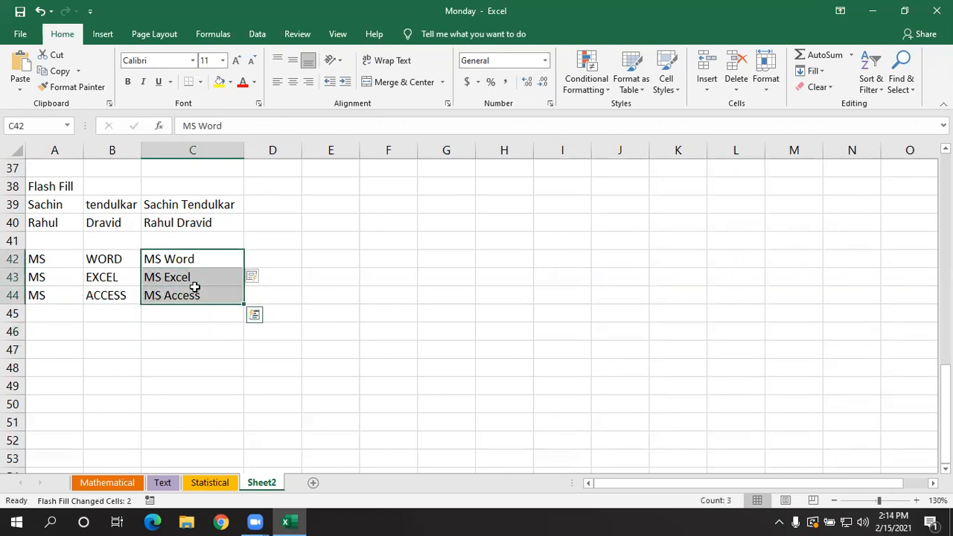
left_click(819, 73)
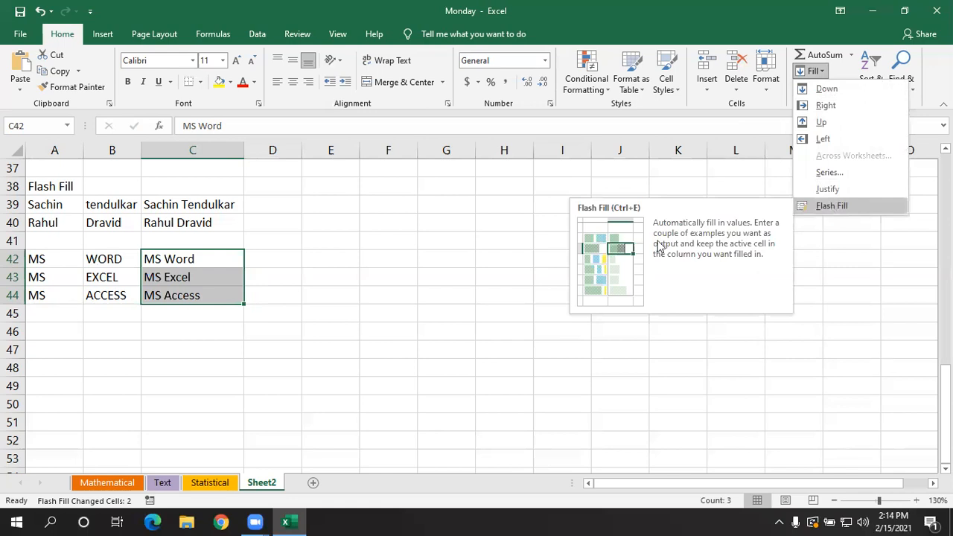
key("Escape")
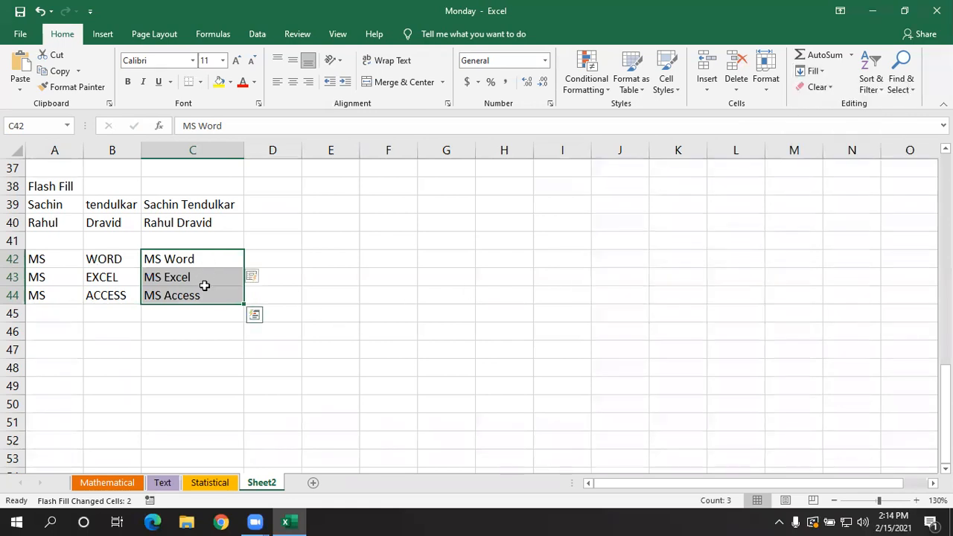
left_click(330, 292)
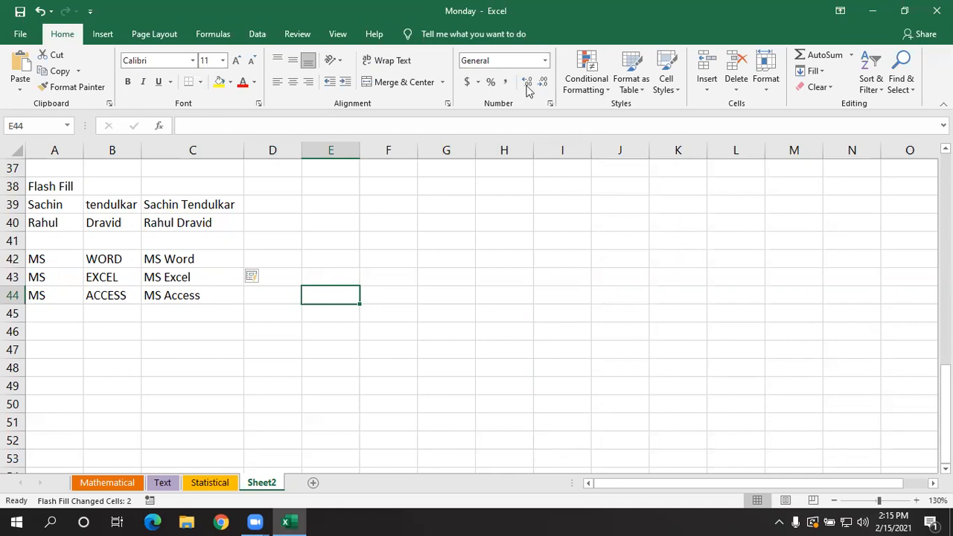
left_click(521, 259)
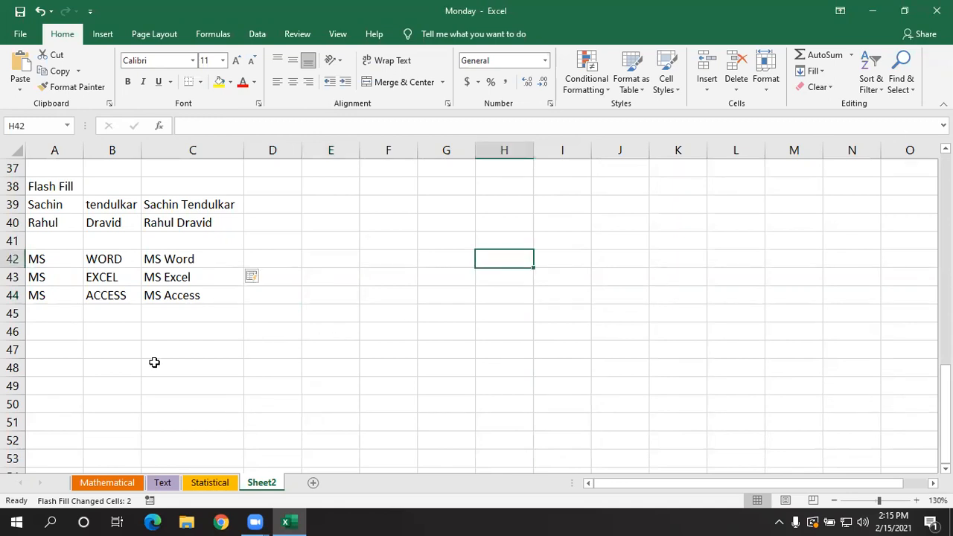
scroll(154, 363, "up", 2)
scroll(154, 362, "up", 1)
scroll(154, 362, "down", 1)
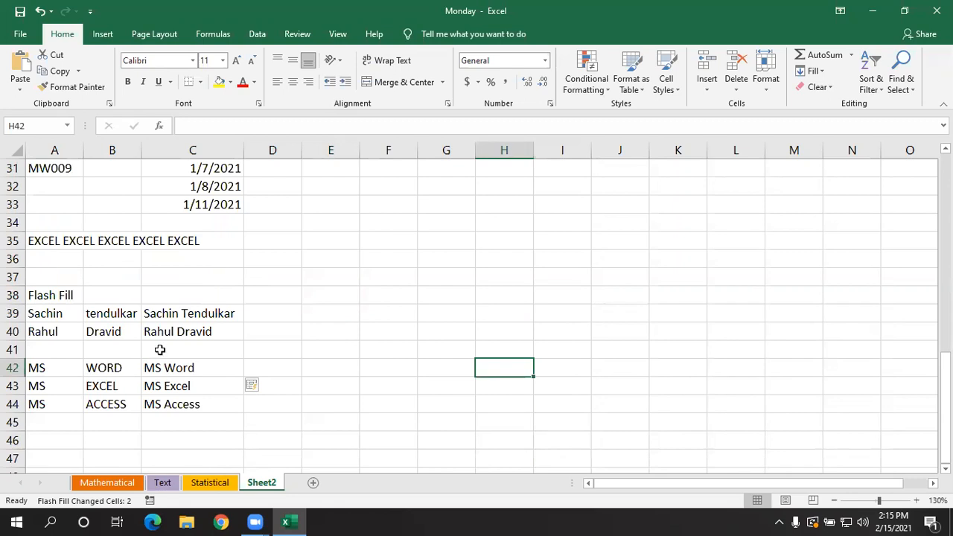
scroll(112, 328, "down", 2)
left_click(52, 331)
scroll(81, 338, "down", 2)
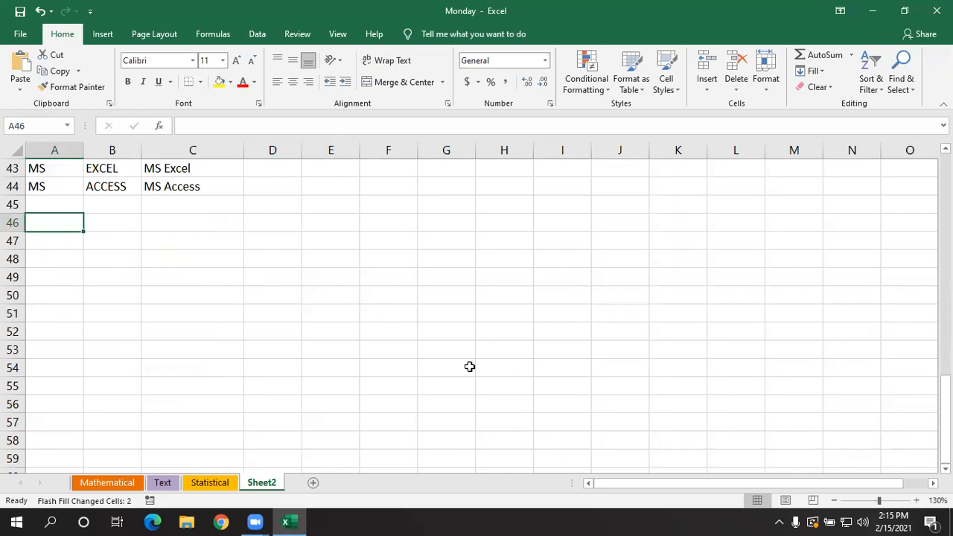
left_click(562, 347)
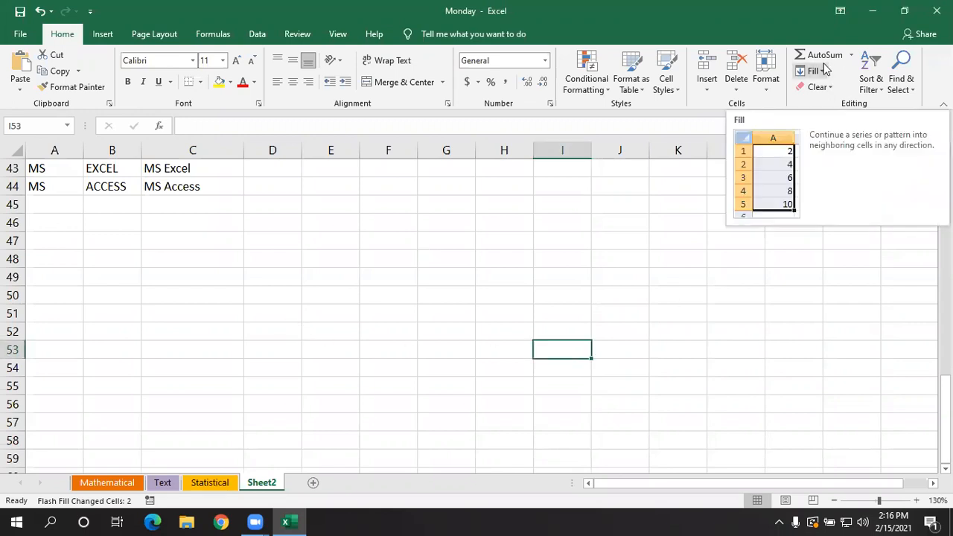
left_click(186, 278)
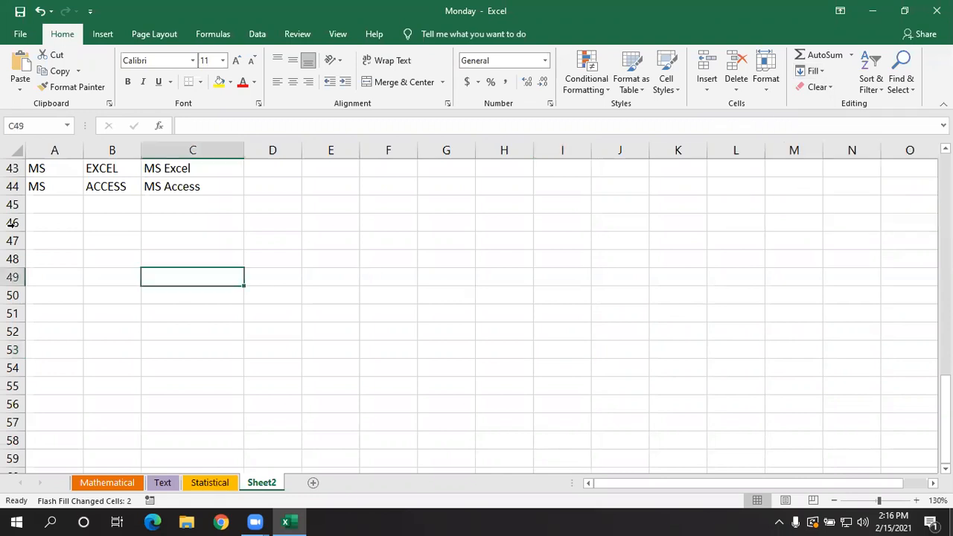
- Review the available Clear options for cell contents, formats, comments and hyperlinks
left_click(820, 86)
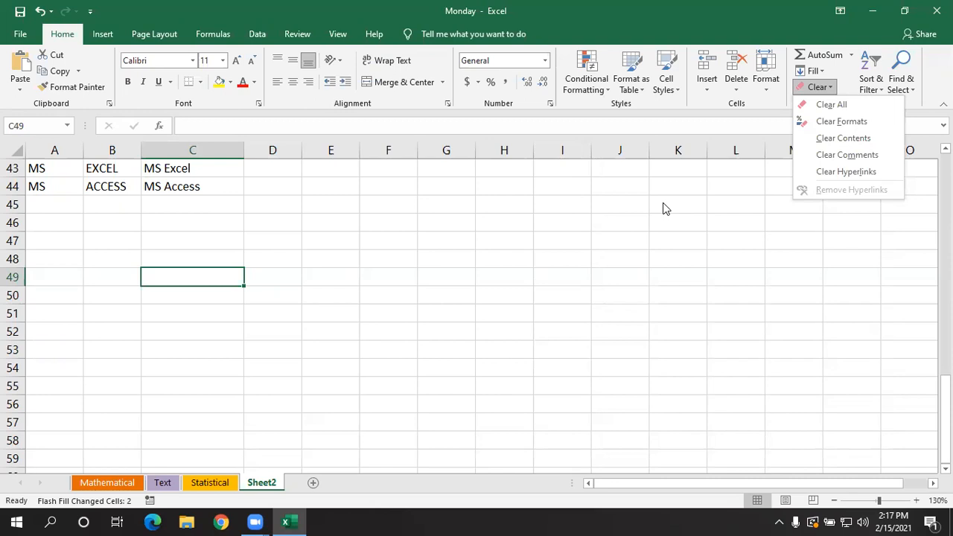
left_click(560, 304)
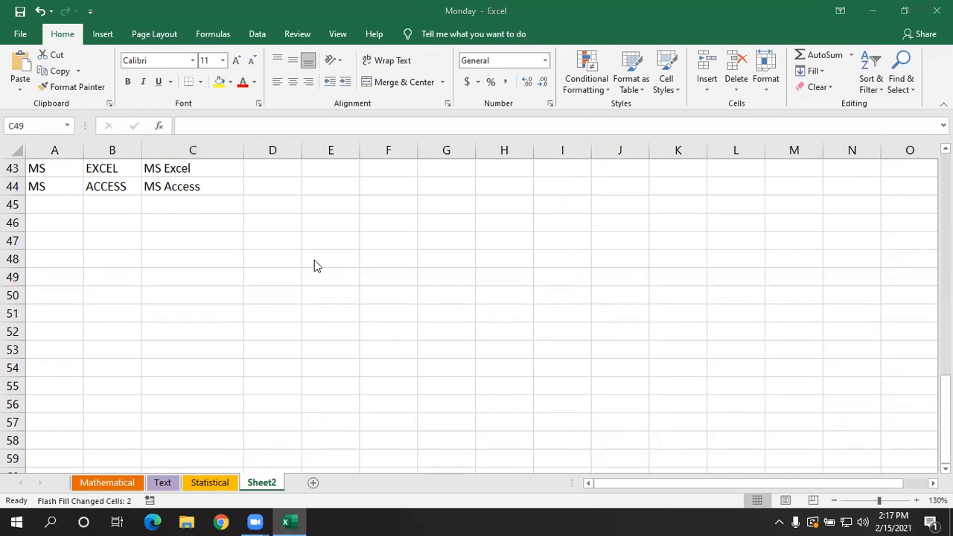
scroll(314, 262, "up", 1)
scroll(314, 265, "down", 1)
left_click(819, 149)
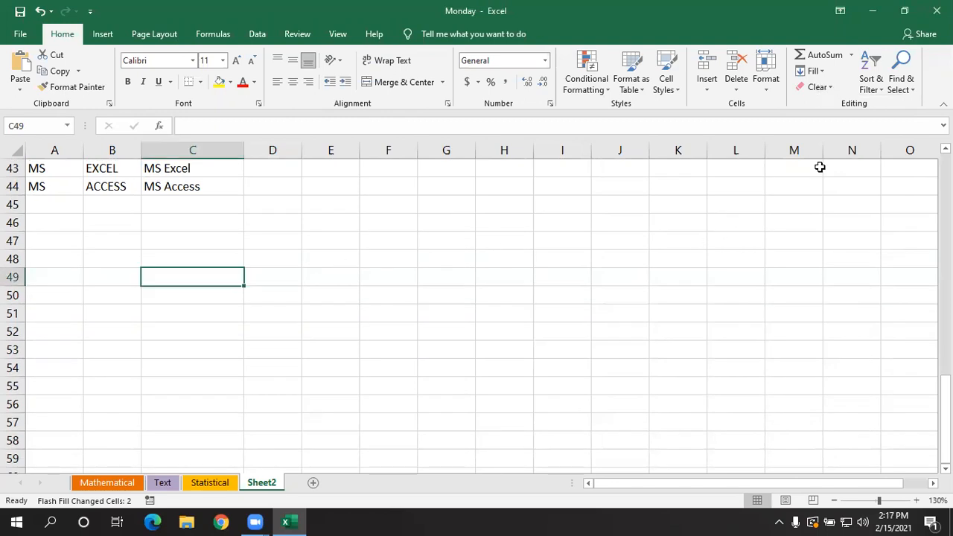
left_click(828, 91)
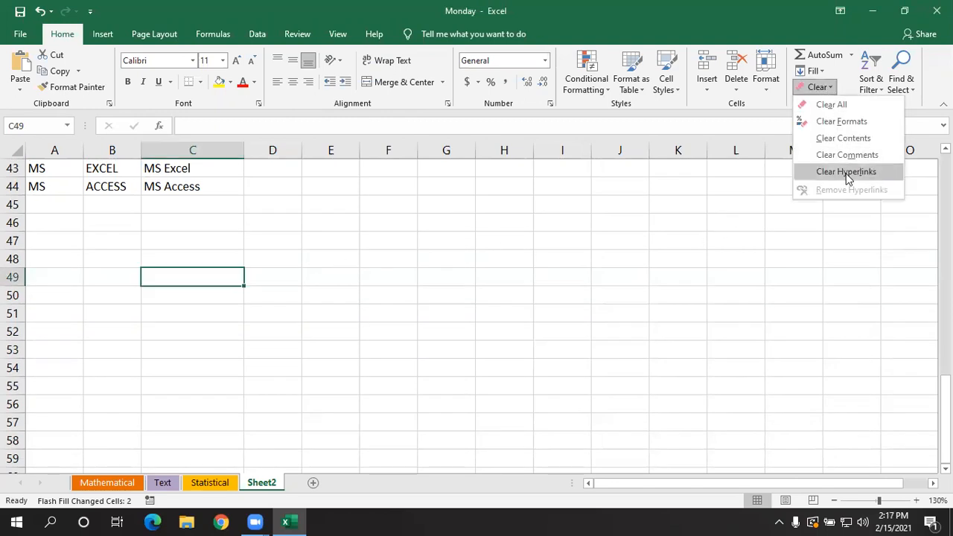
left_click(448, 302)
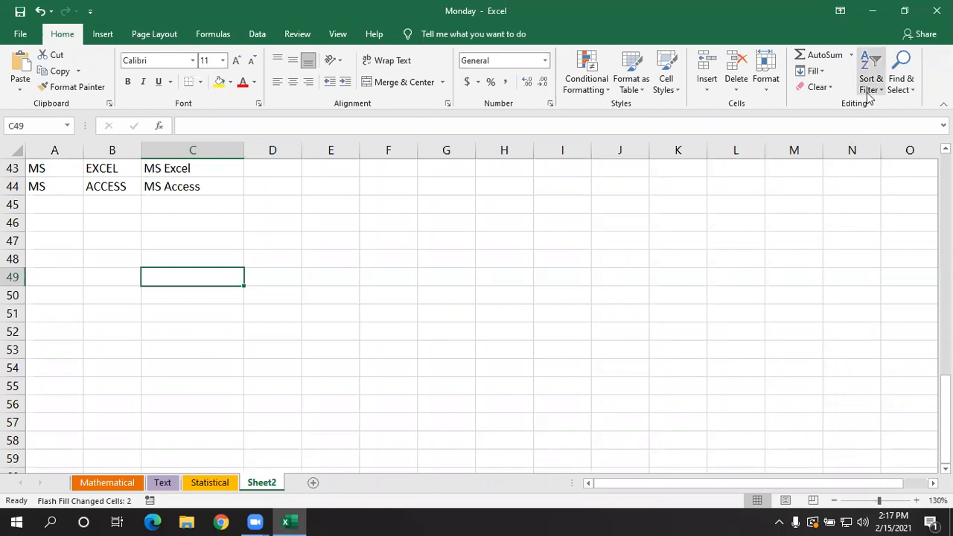
- Enter the column headings Names in cell A48 and Place in cell B48
left_click(449, 328)
scroll(371, 379, "up", 2)
scroll(350, 378, "down", 3)
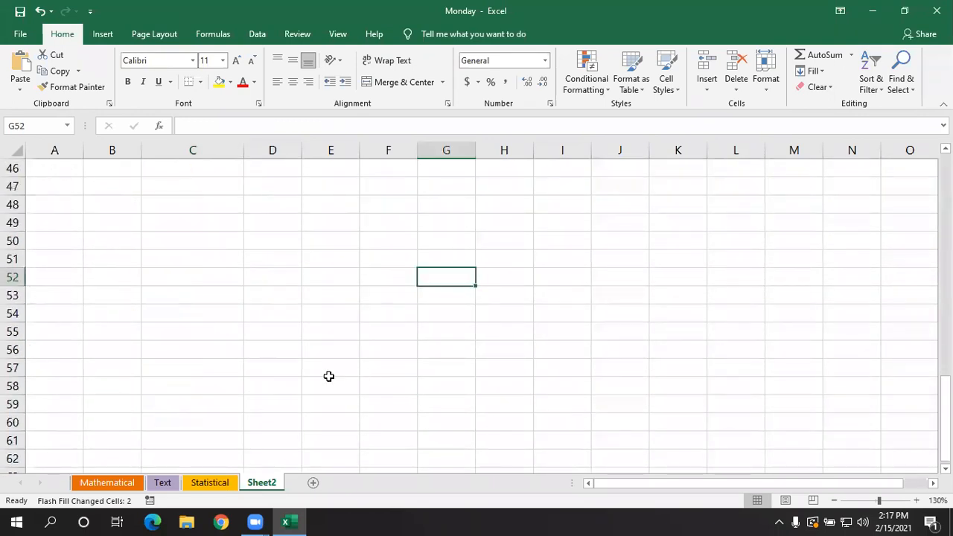
left_click(80, 211)
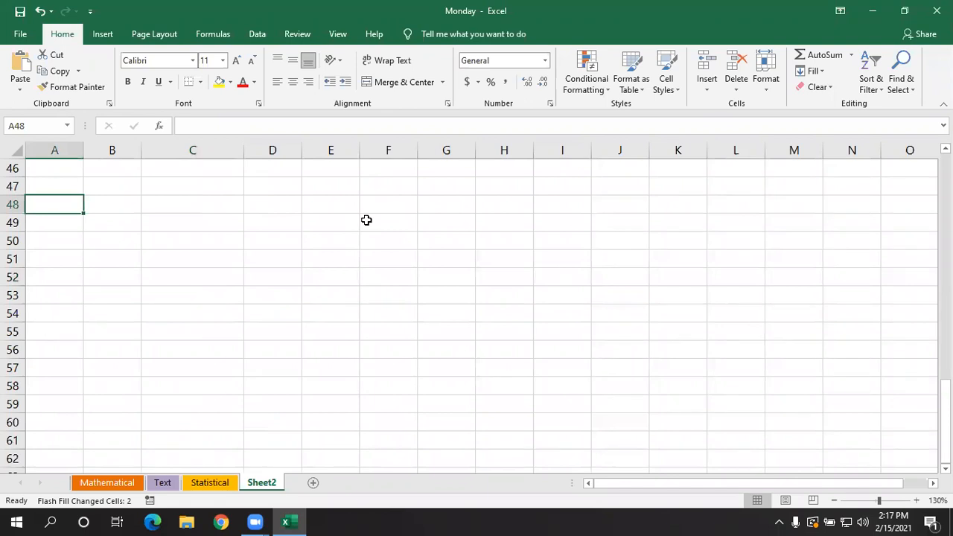
type("names")
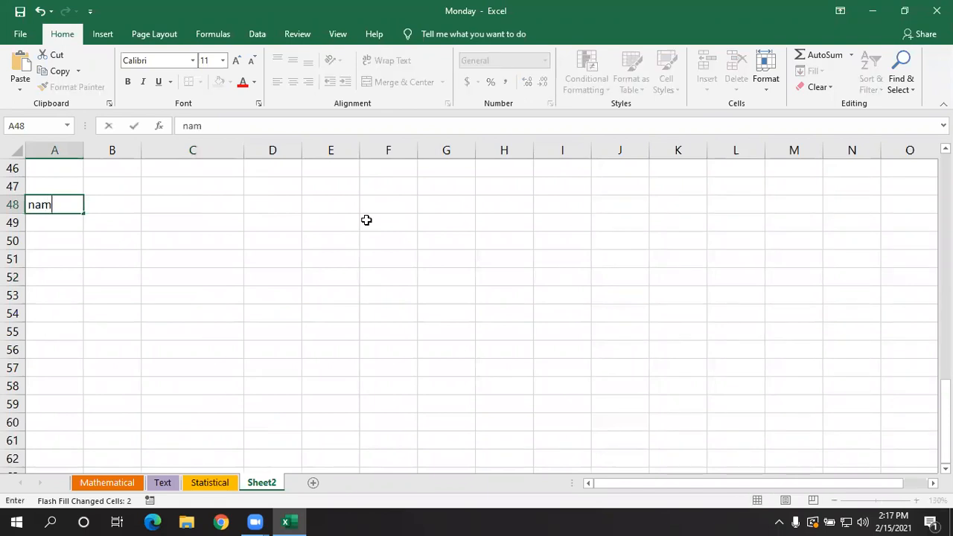
key("Return")
key("Up")
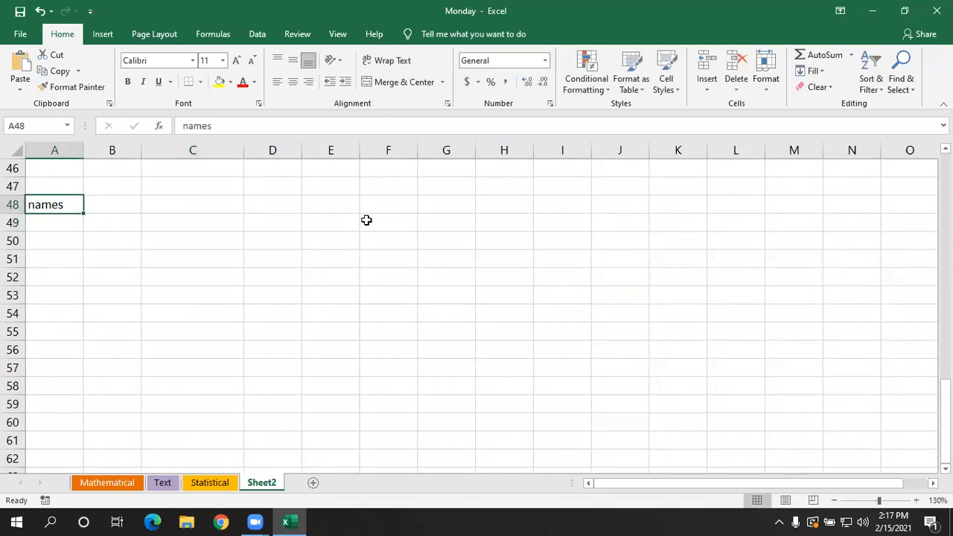
type("Nam")
type("es")
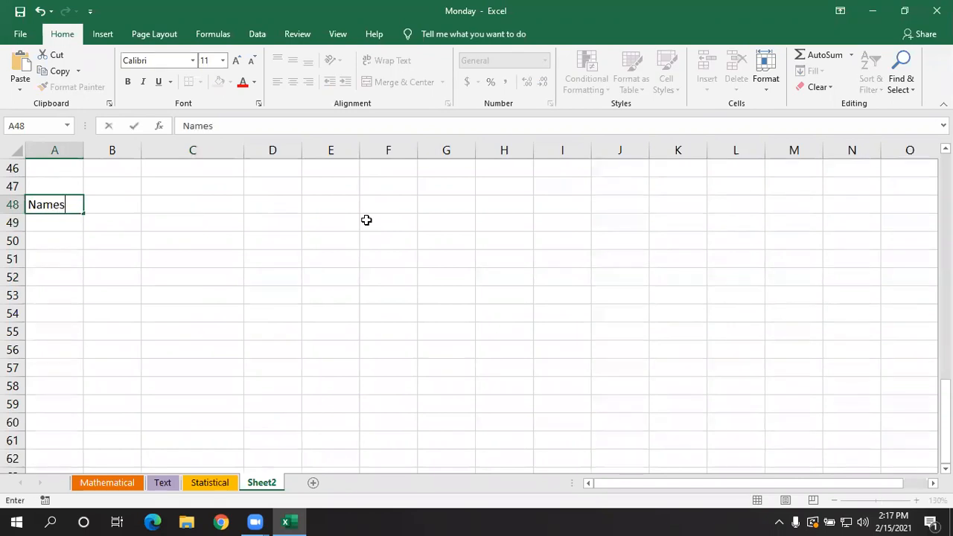
key("Return")
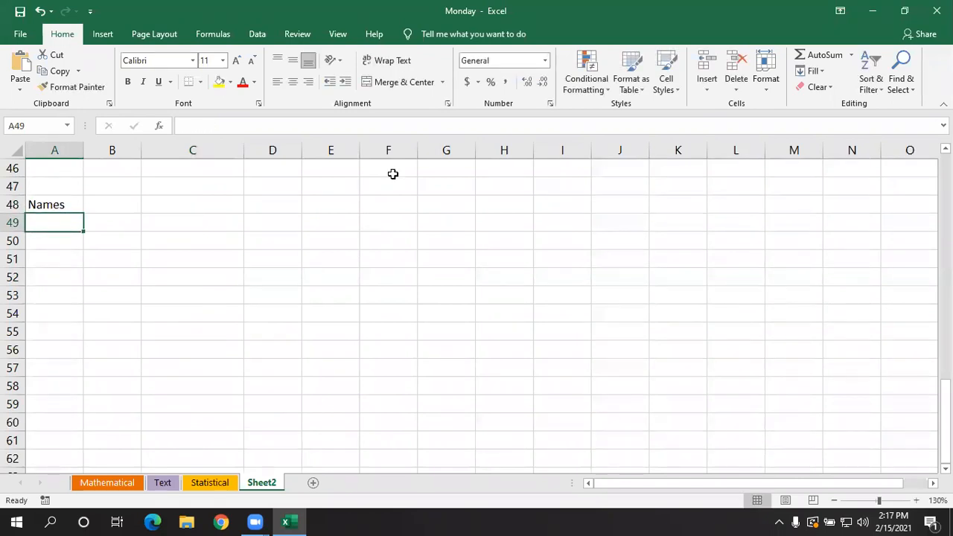
left_click(127, 210)
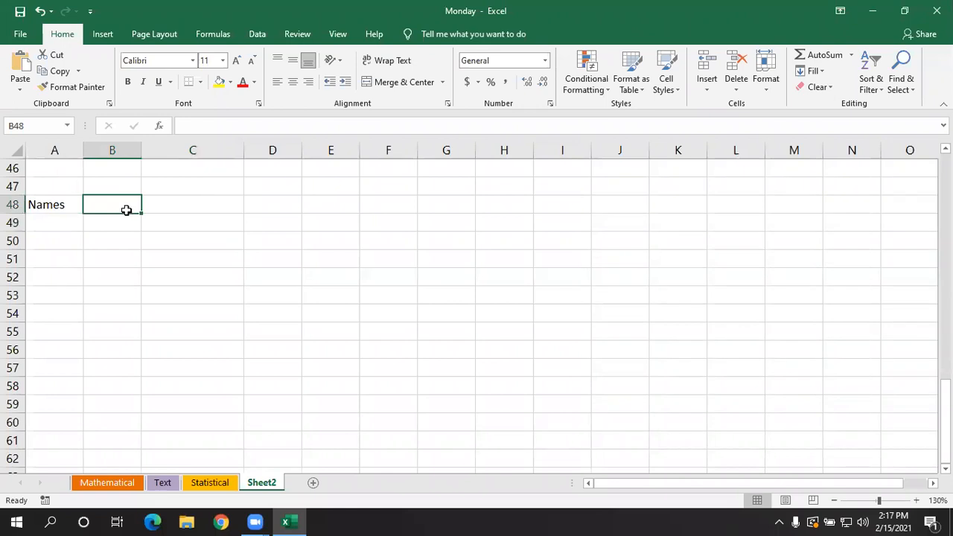
type("Place")
key("Return")
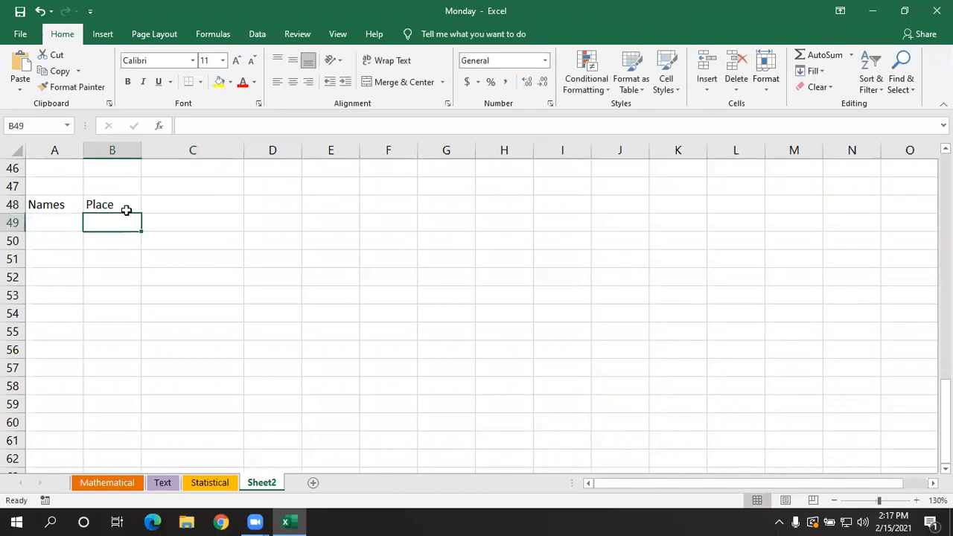
- Enter six sample first names under the Names heading in cells A49:A54
key("Left")
type("Anu")
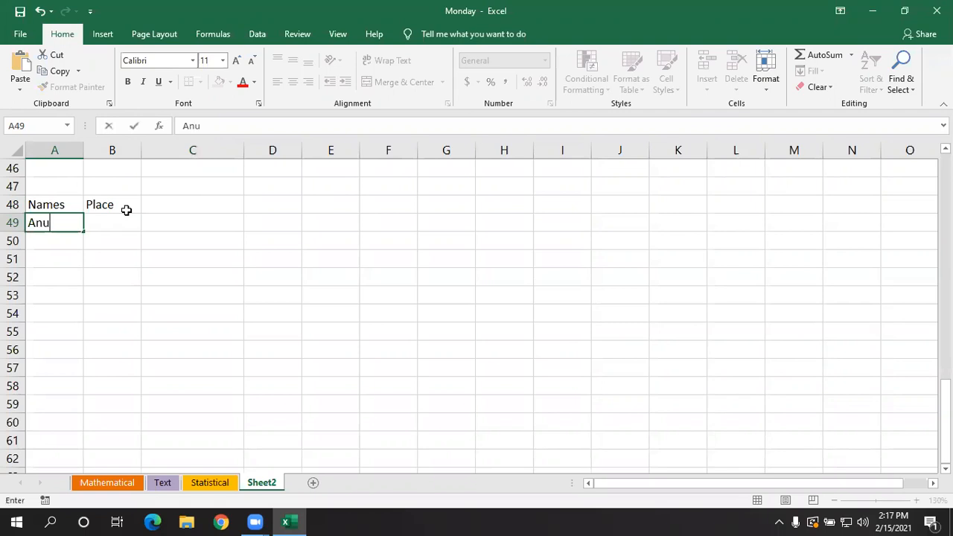
key("Return")
type("Suma")
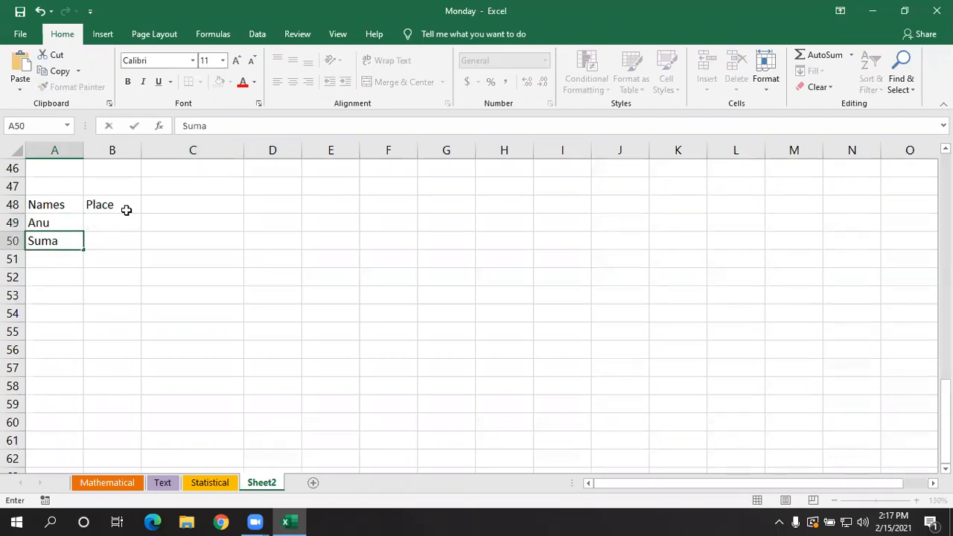
key("Return")
type("Jay")
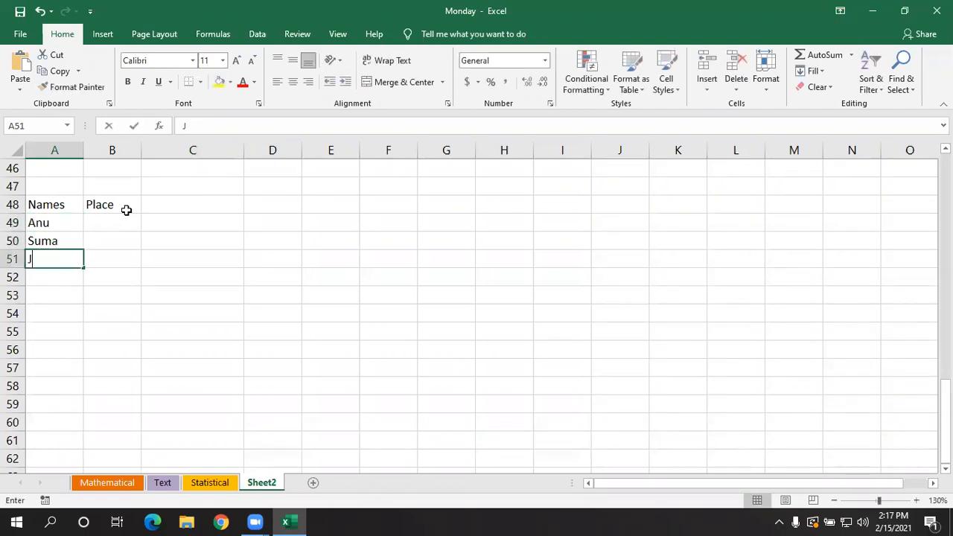
key("Return")
type("Soni")
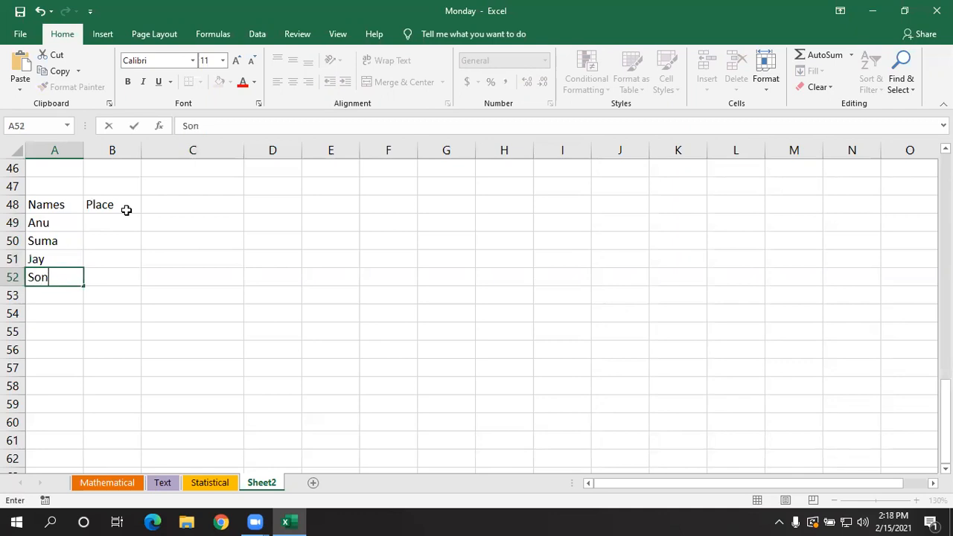
key("Return")
type("Tara")
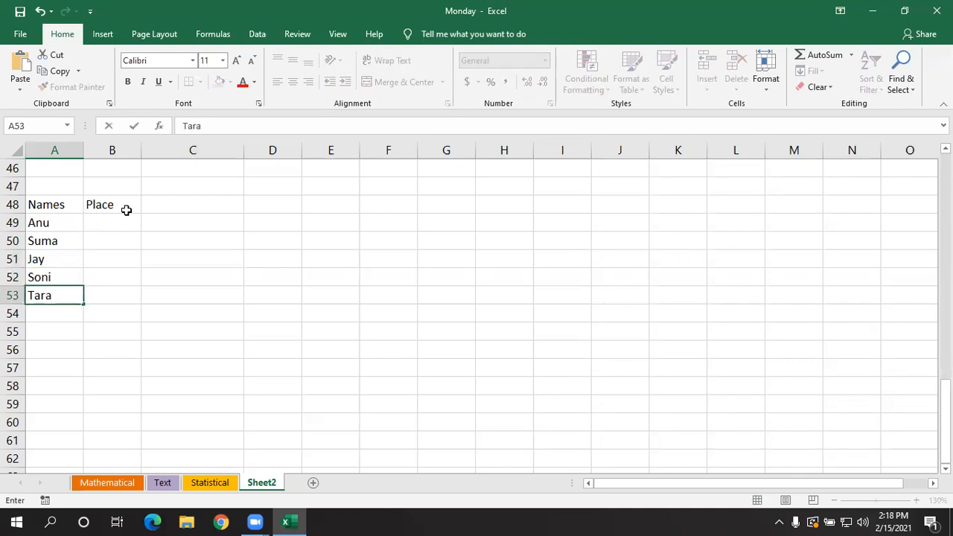
key("Return")
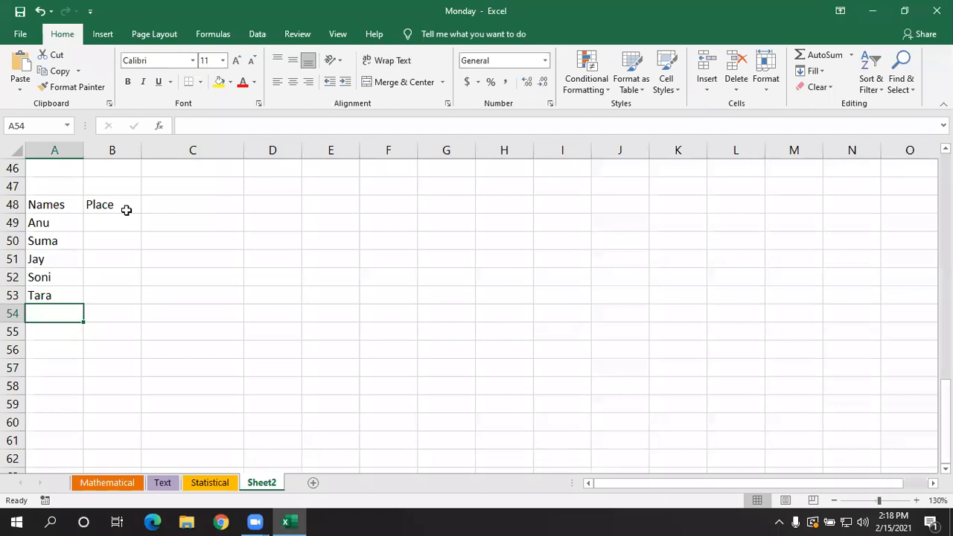
type("Tanmay")
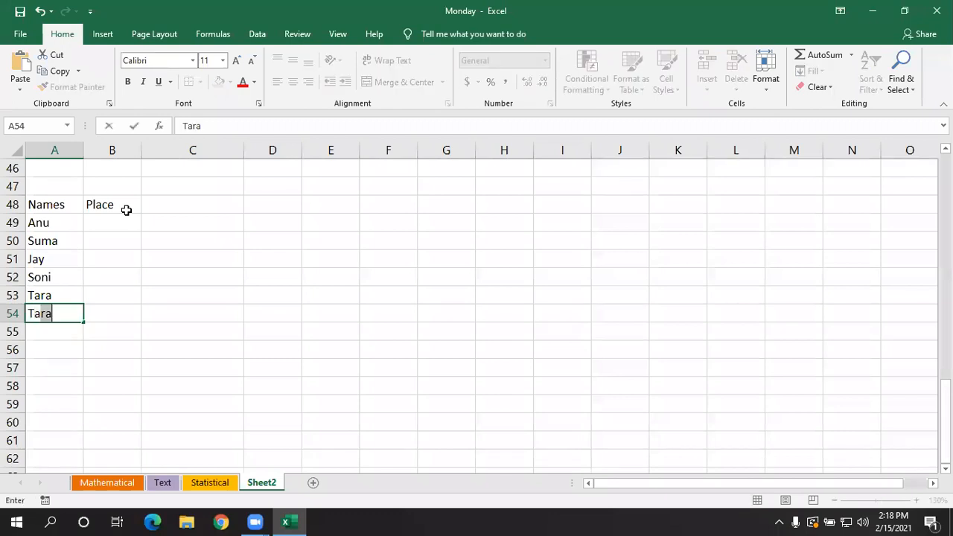
key("Return")
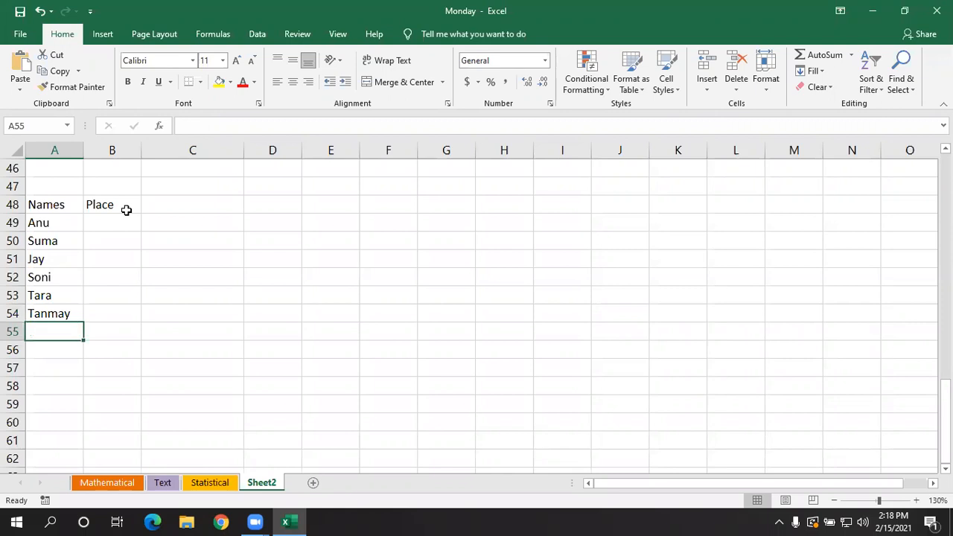
- Extend the Names list with four more sample first names in cells A55:A58
type("Lily")
key("Return")
type("Manu")
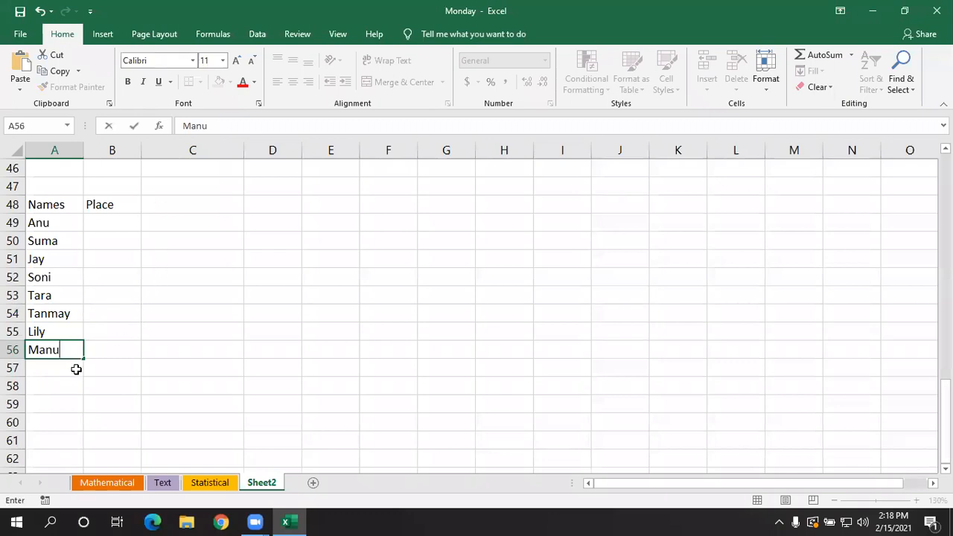
key("Return")
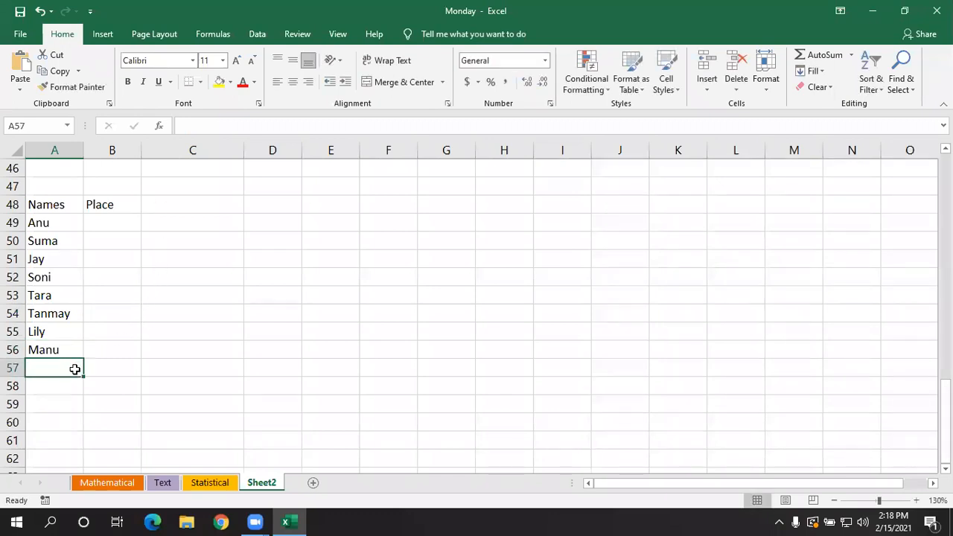
type("Sam")
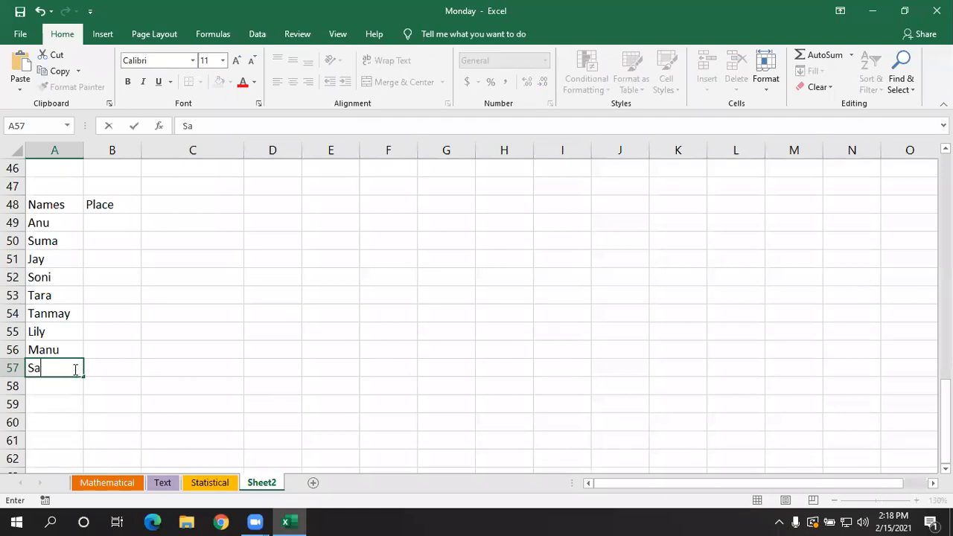
key("Return")
type("Lohiy")
key("BackSpace")
type("t")
key("Tab")
- Enter Bangalore in cell B49 as the first entry under the Place heading
key("Up")
key("Up")
key("Up")
key("Up")
key("Up")
key("Up")
key("Up")
key("Up")
key("Up")
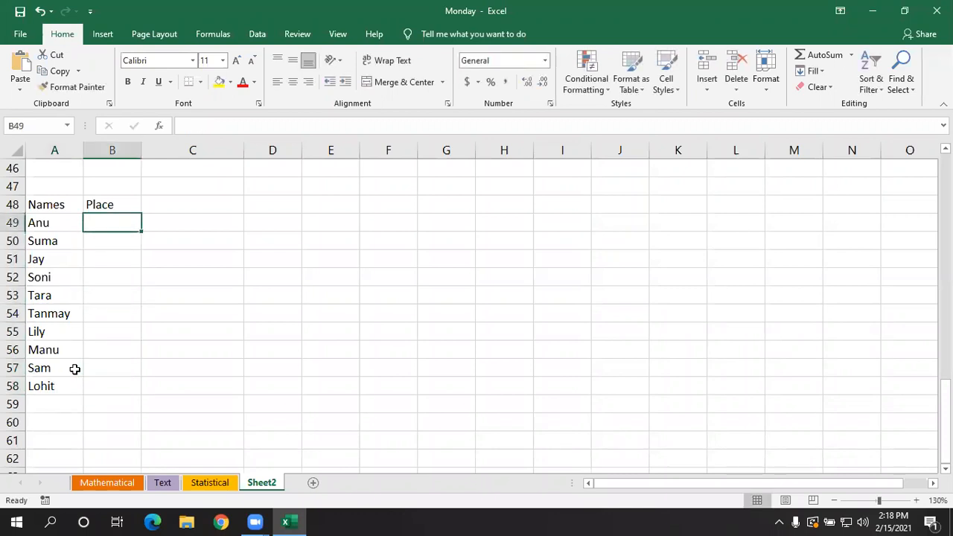
type("ban")
key("BackSpace")
key("BackSpace")
key("BackSpace")
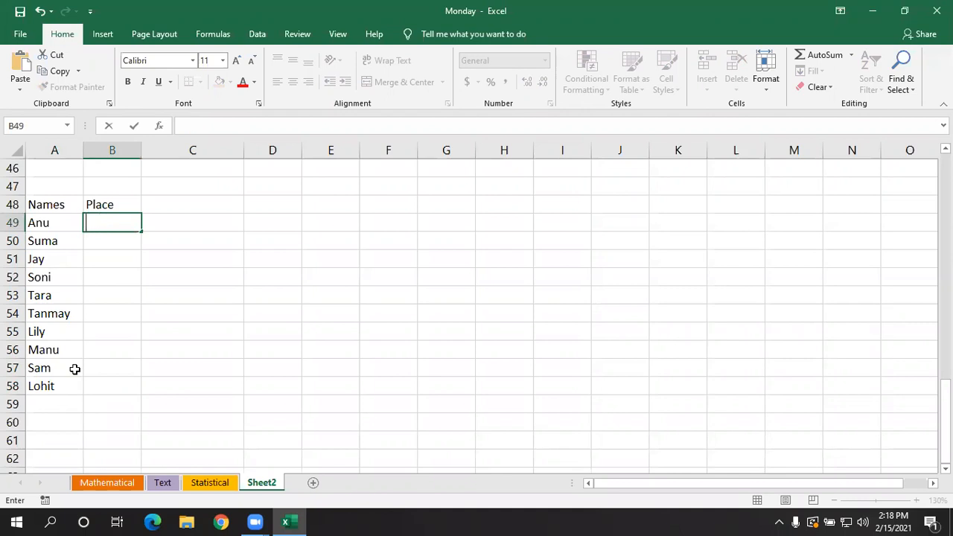
type("BAngalore")
key("Return")
- Continue the Place column with Mangalore, Mysore, Delhi and Pune in cells B50:B53
type("M")
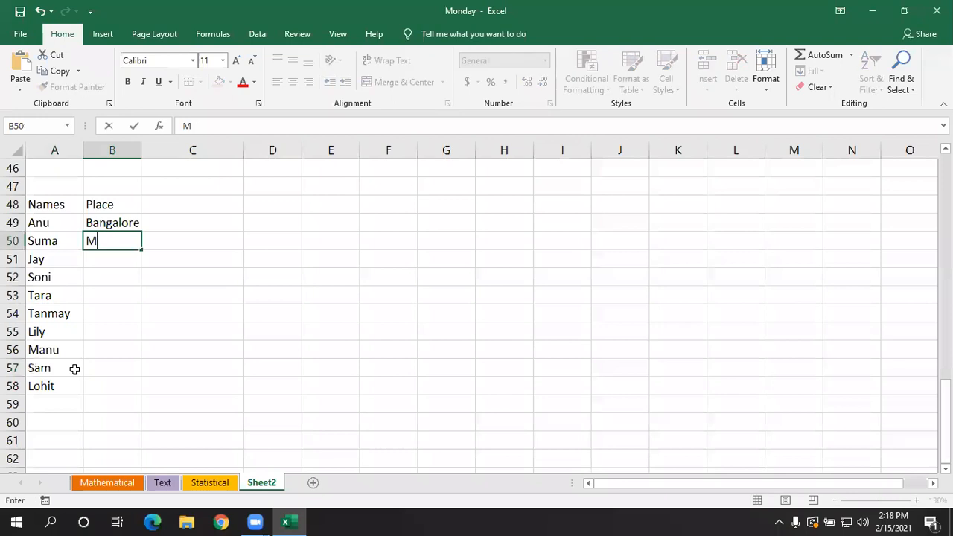
type("angalore")
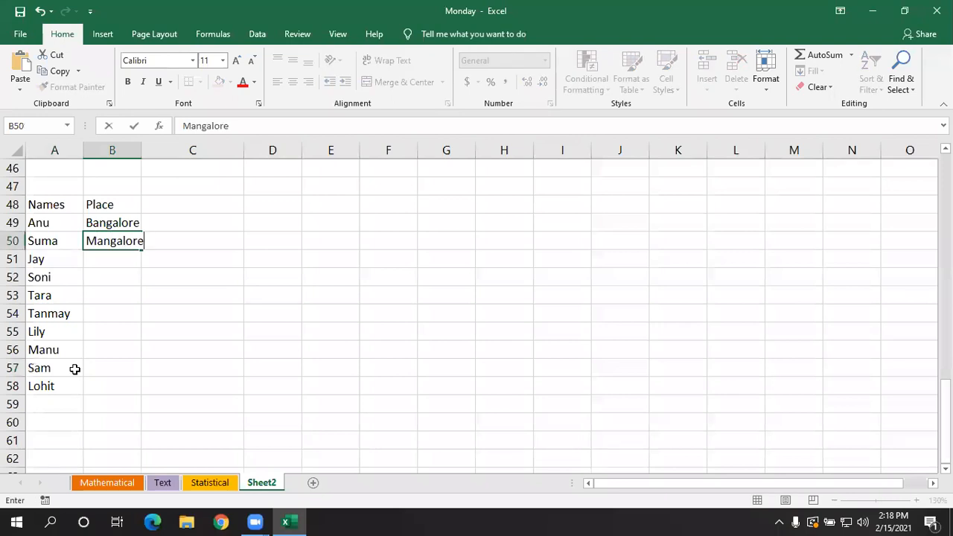
key("Return")
type("Mysore")
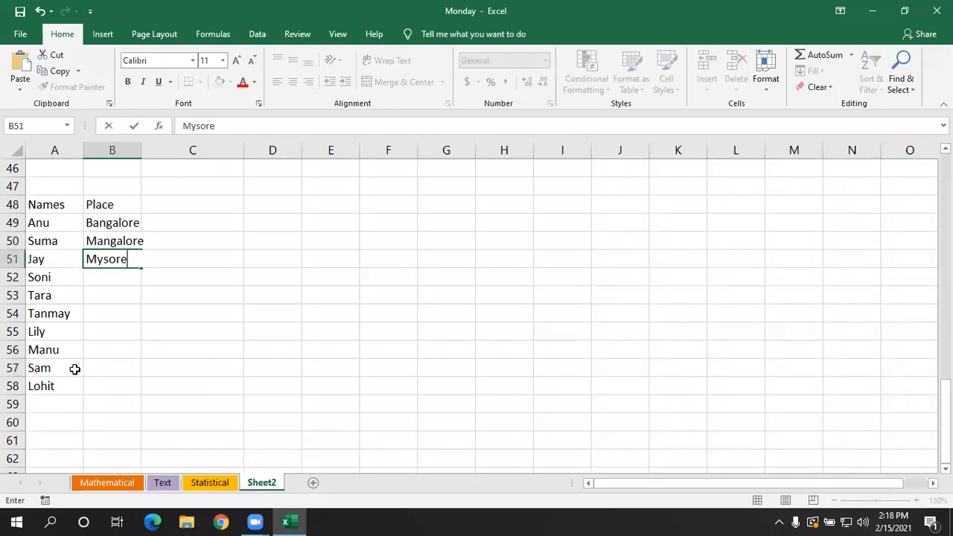
key("Return")
type("Delhi")
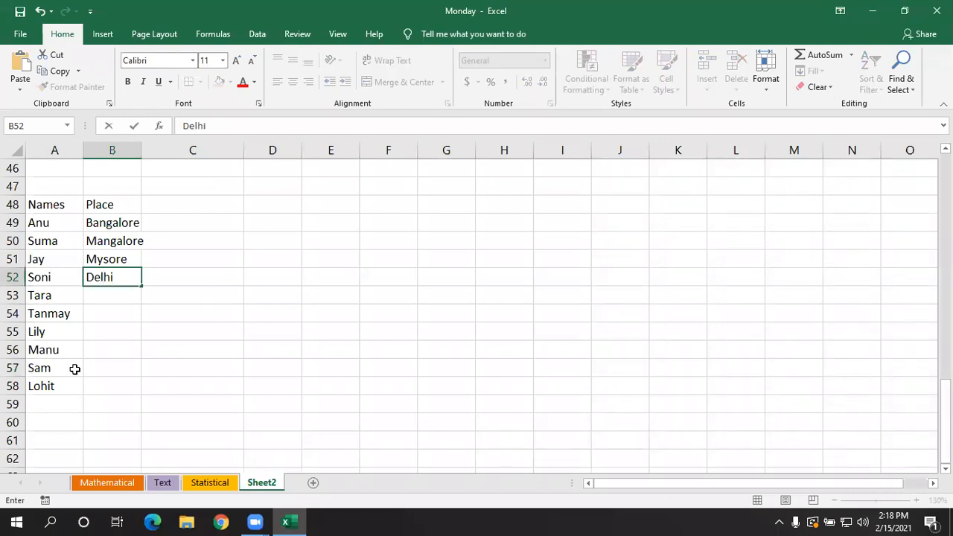
key("Return")
type("Pune")
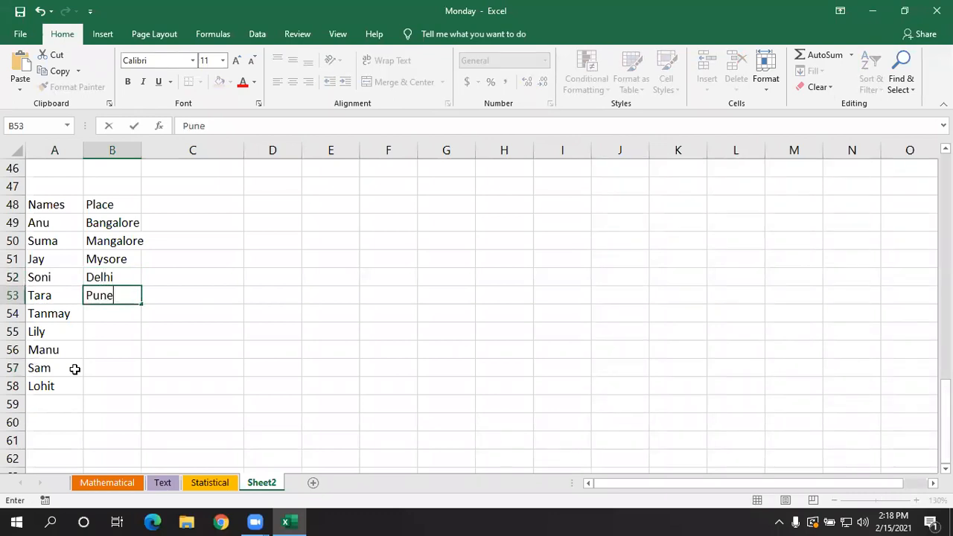
key("Return")
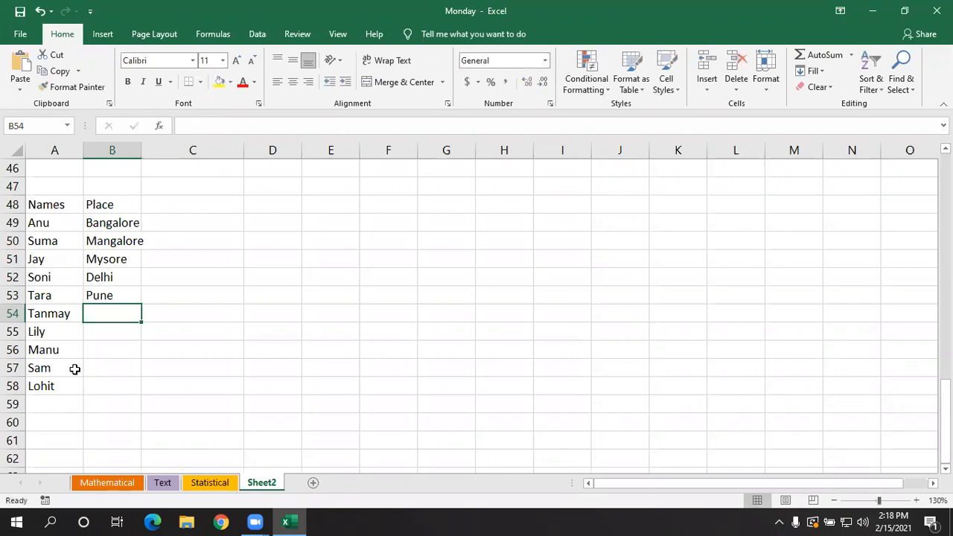
- Widen column B slightly so the longest place name fits, and enter Bangalore in cell B54
left_click_drag(140, 151, 149, 151)
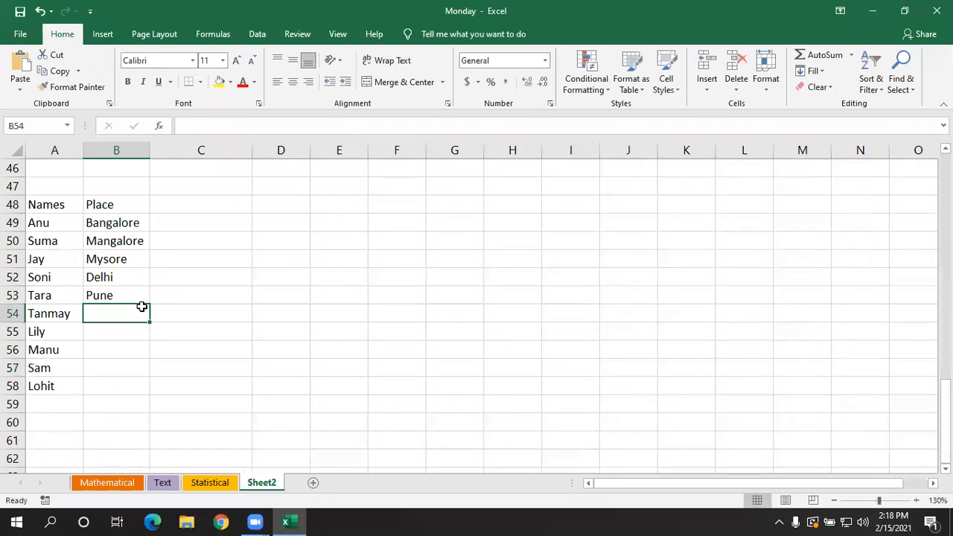
type("b")
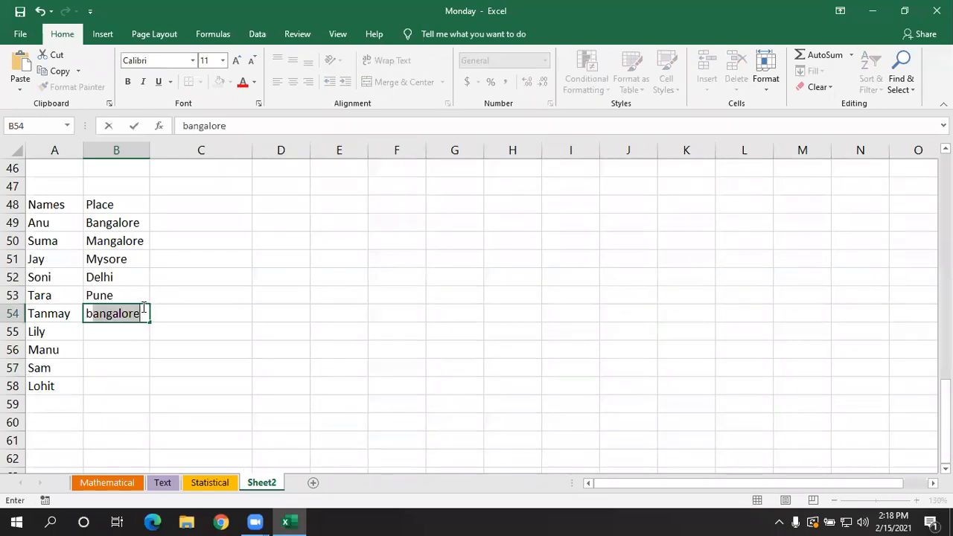
key("ctrl+Return")
key("Return")
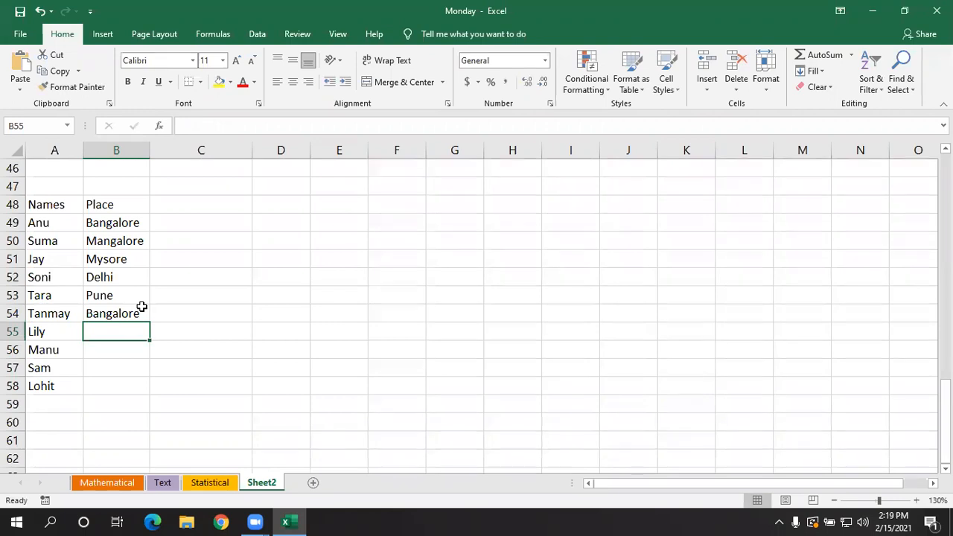
- Fill in Mysore, Delhi and Mangalore as the places in cells B55:B57
type("m")
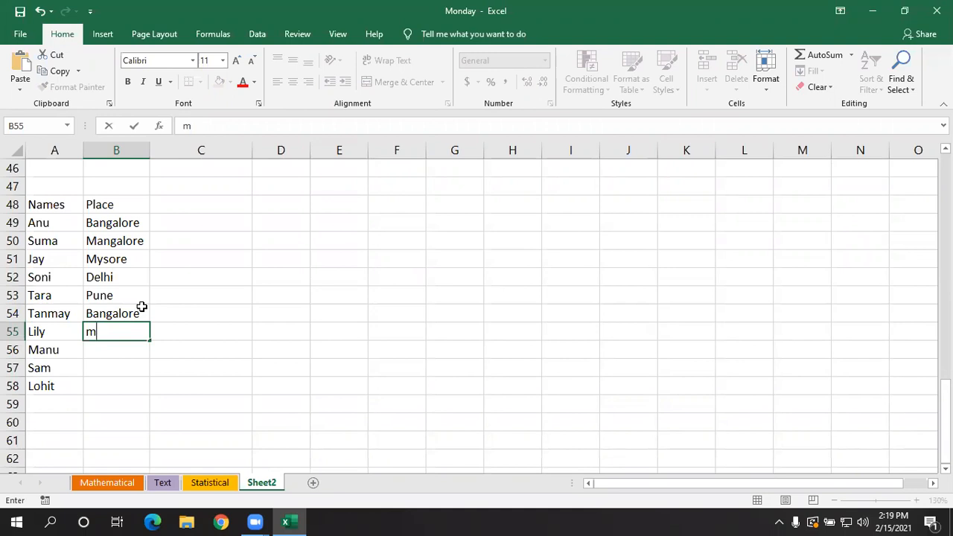
type("y")
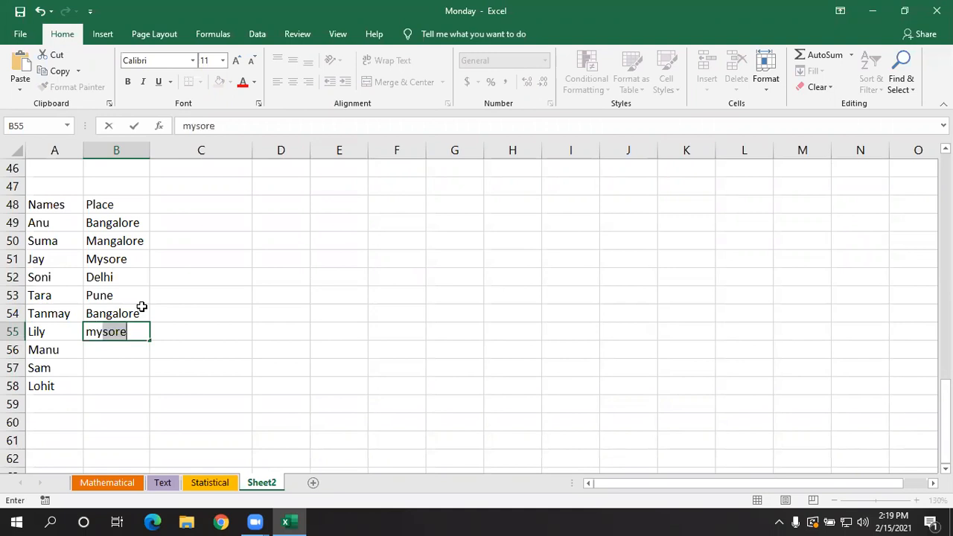
key("Return")
type("d")
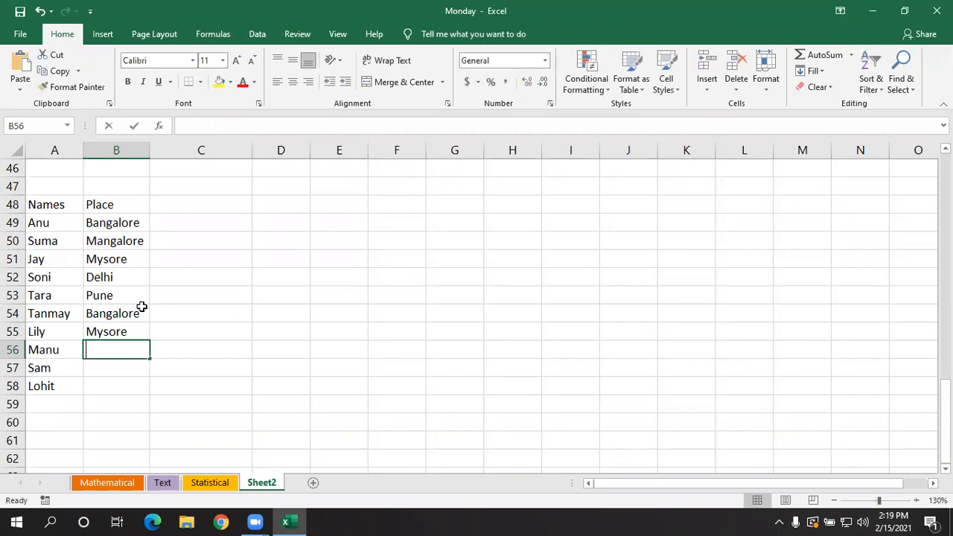
key("Return")
type("ma")
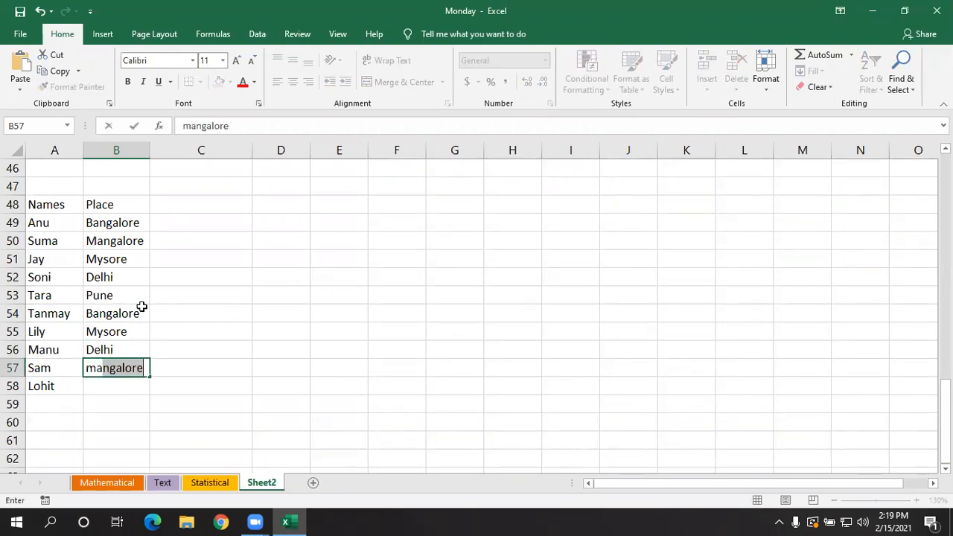
key("Return")
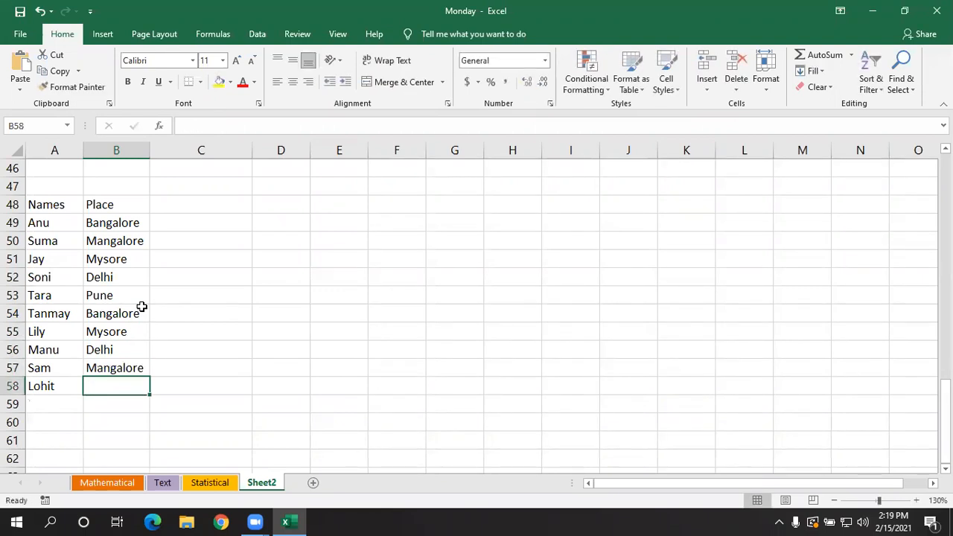
- Enter Delhi in cell B58 as the last entry of the Place column
type("d")
key("Tab")
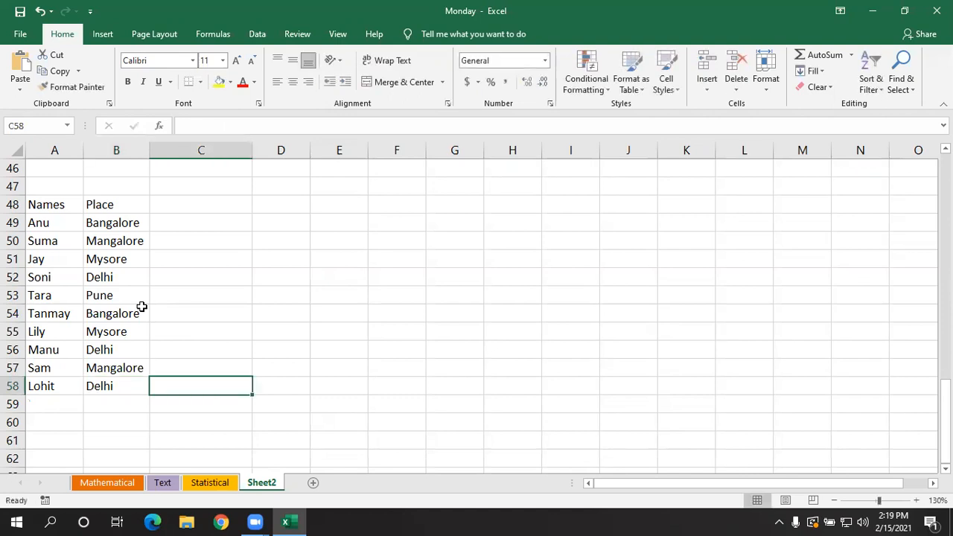
left_click(178, 260)
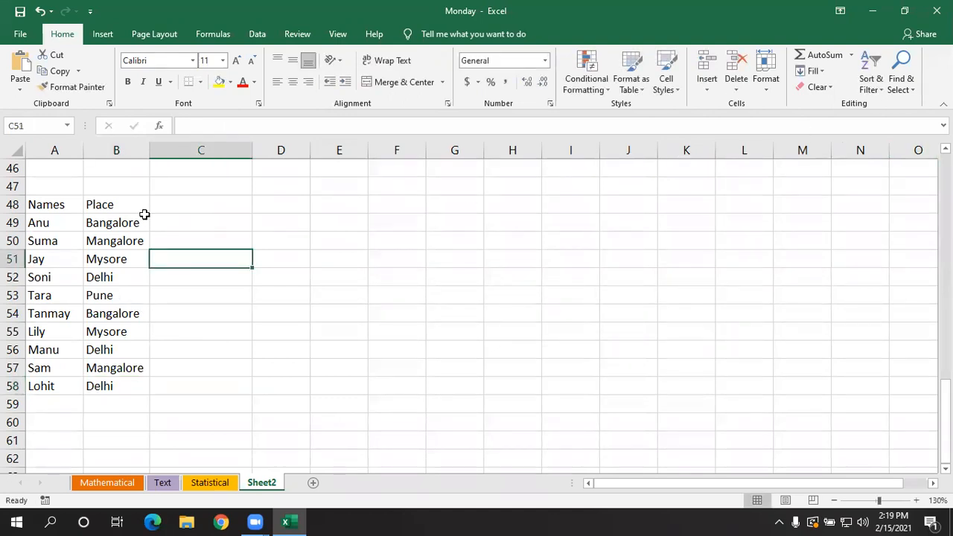
- Turn on Filter for the header row of the Names and Place table, starting from cell A48
left_click(75, 205)
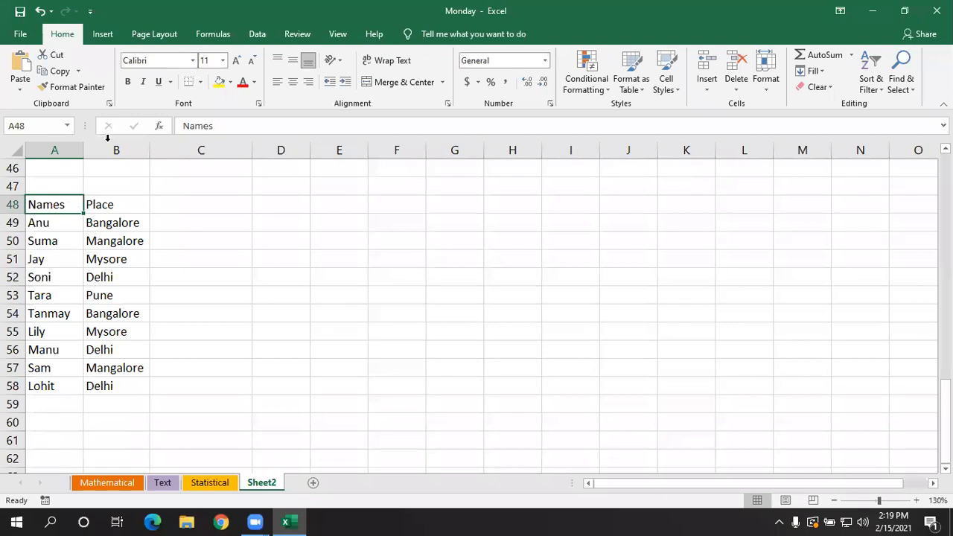
left_click(870, 74)
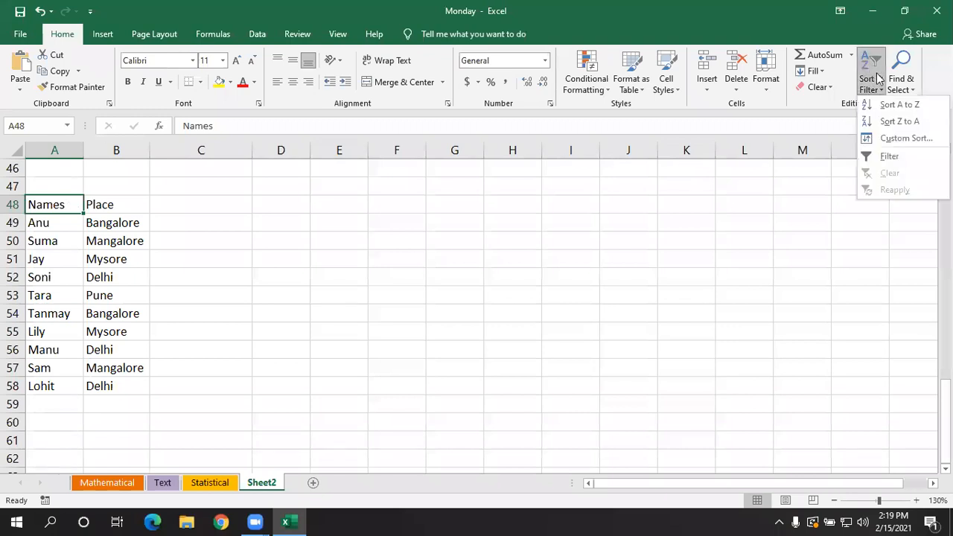
left_click(895, 156)
left_click(378, 275)
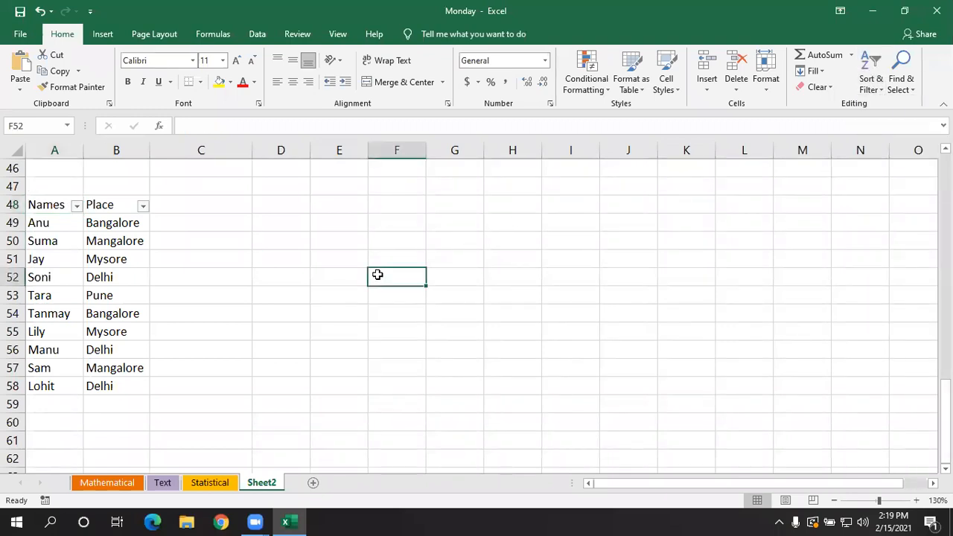
- Remove the filter from the table's Names and Place headers
left_click(113, 206)
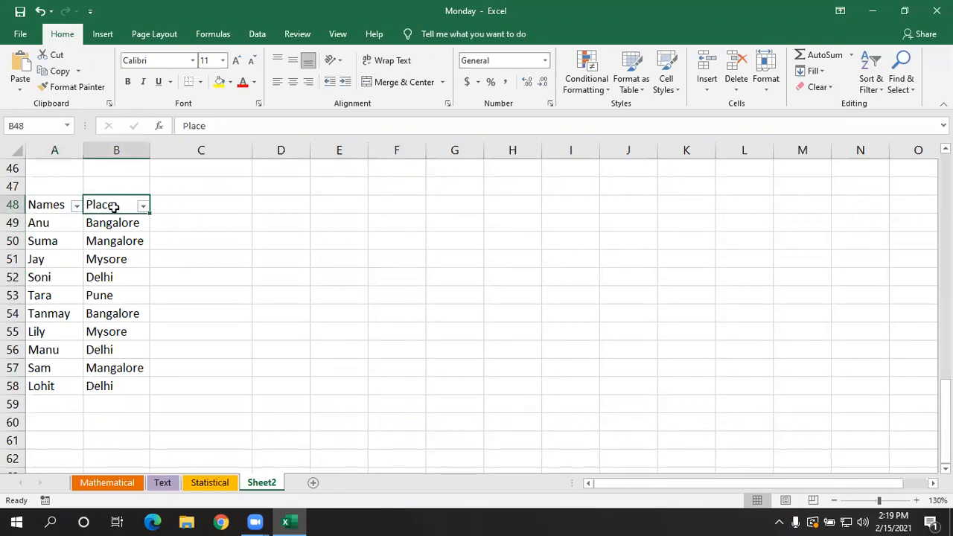
left_click(870, 75)
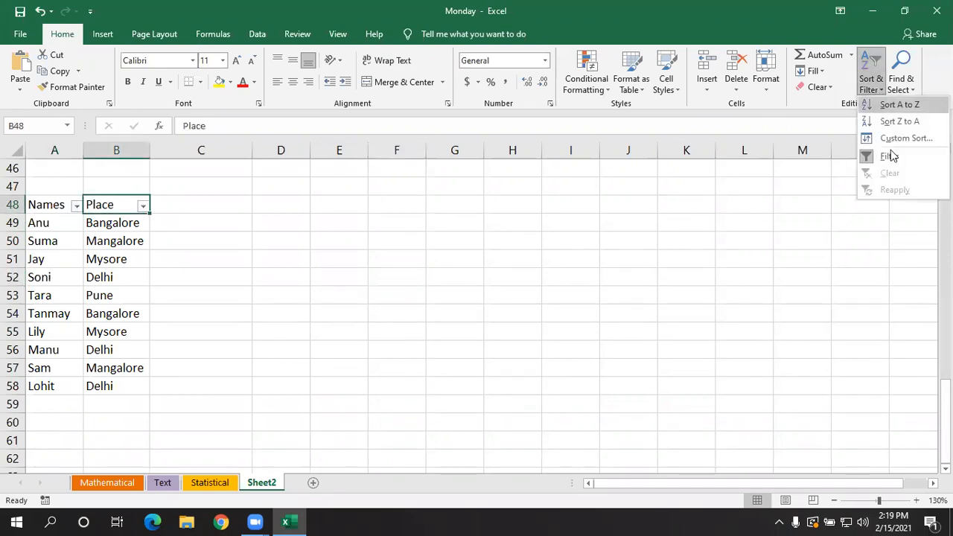
left_click(891, 156)
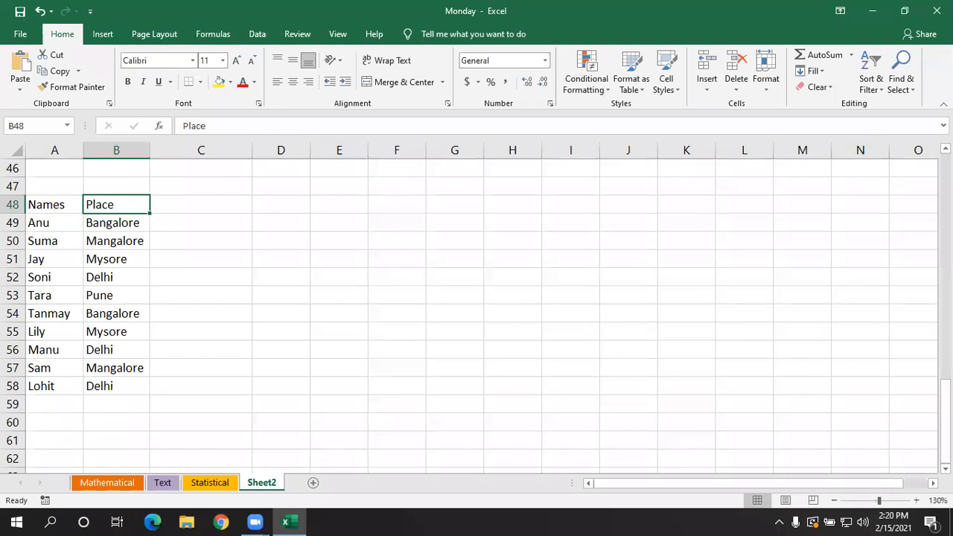
left_click(121, 221)
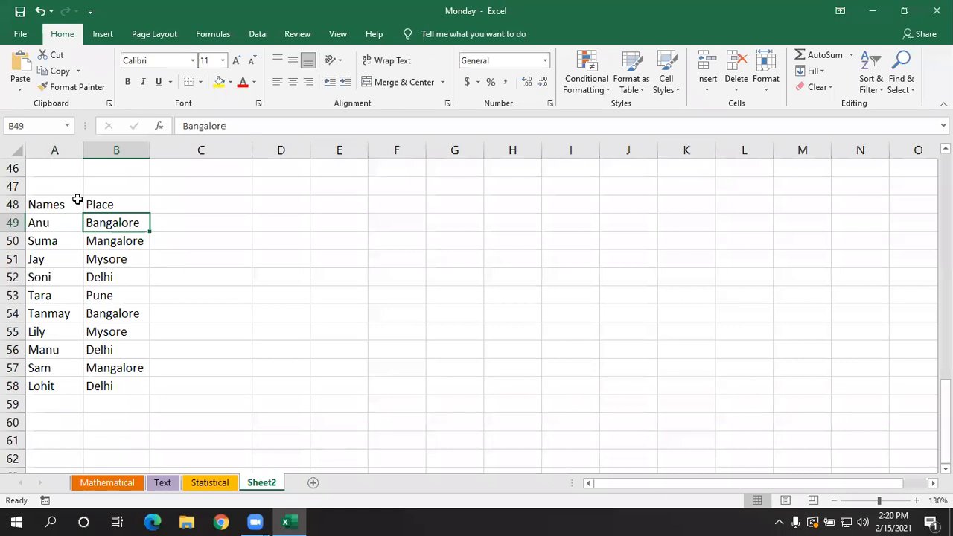
- Reapply the filter to the table headers and view the sort and filter options of the Names column
left_click(77, 200)
key("ctrl+shift+l")
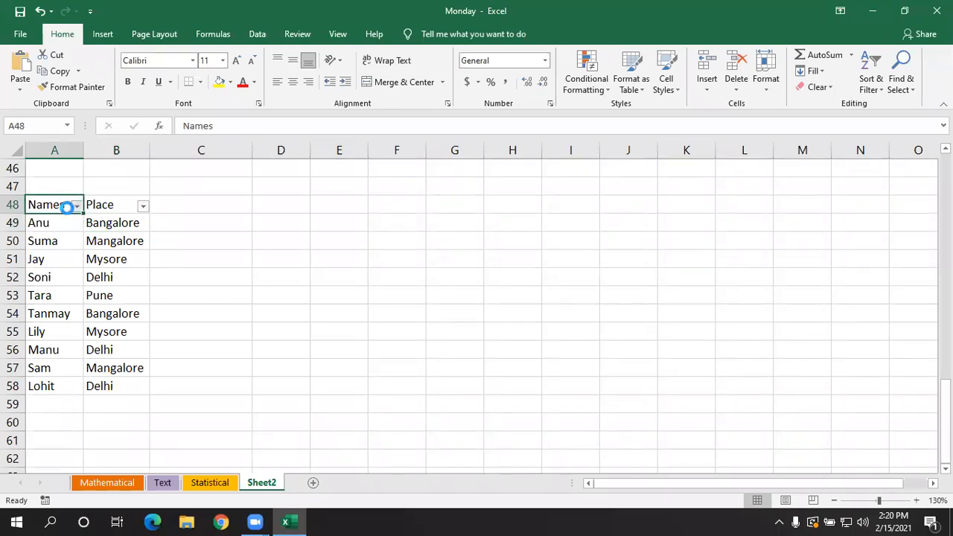
left_click(76, 205)
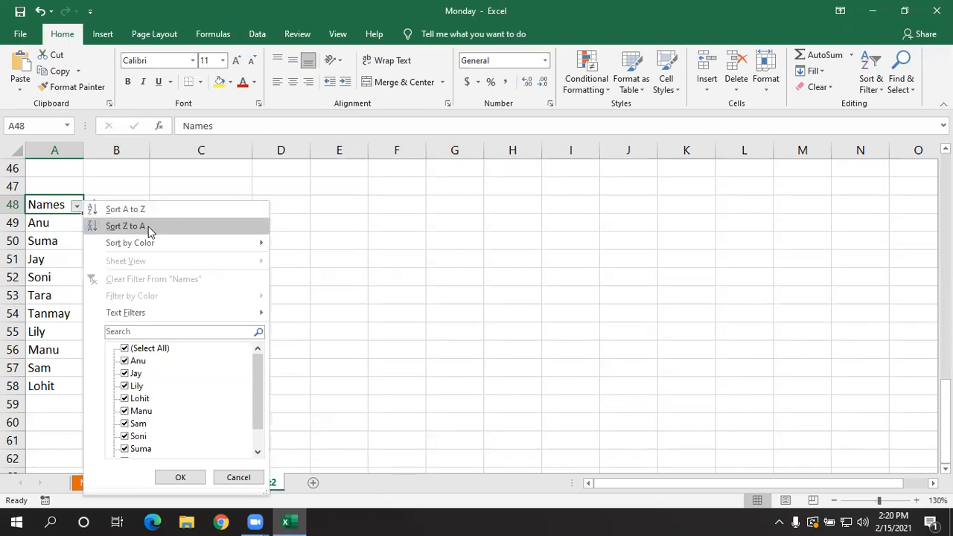
left_click(368, 250)
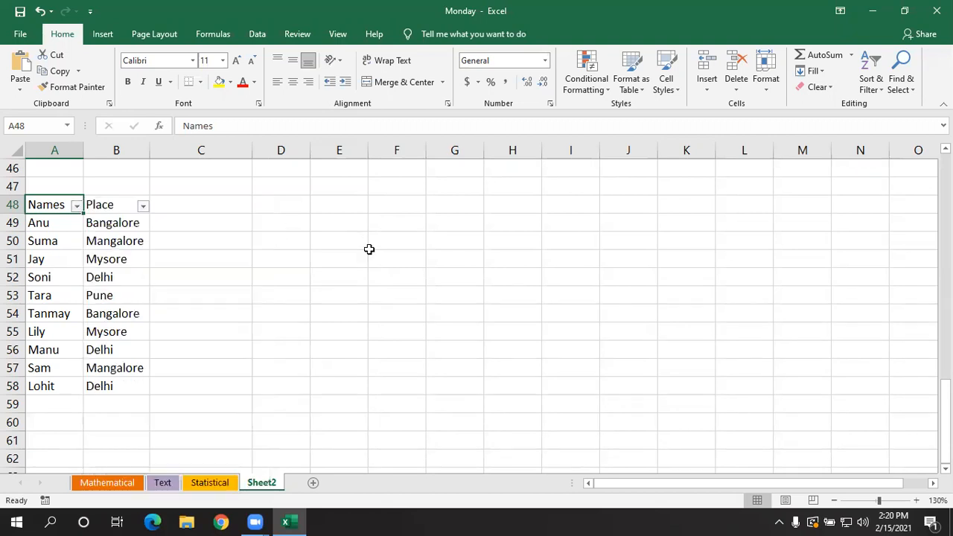
- Turn Filter off again for the table, working from the Place heading in B48
left_click(106, 203)
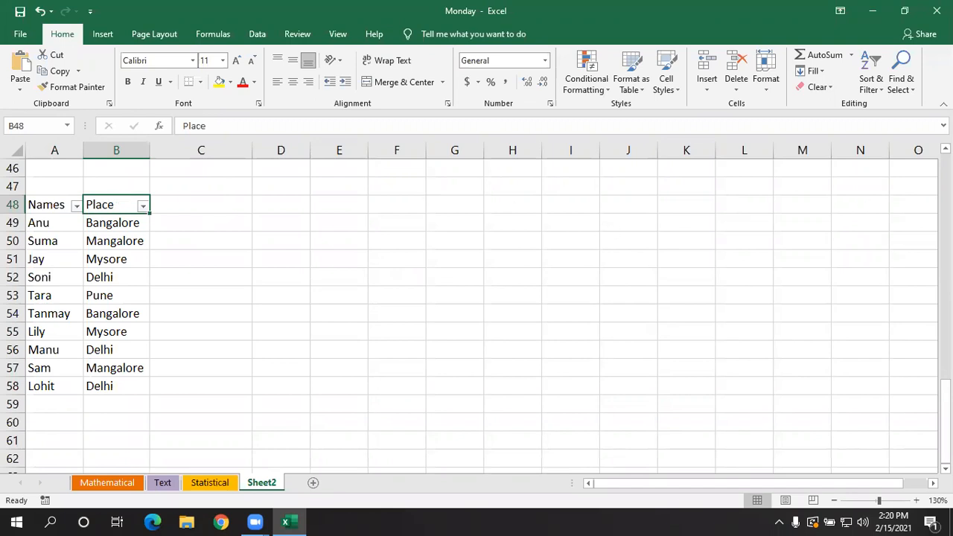
left_click(867, 81)
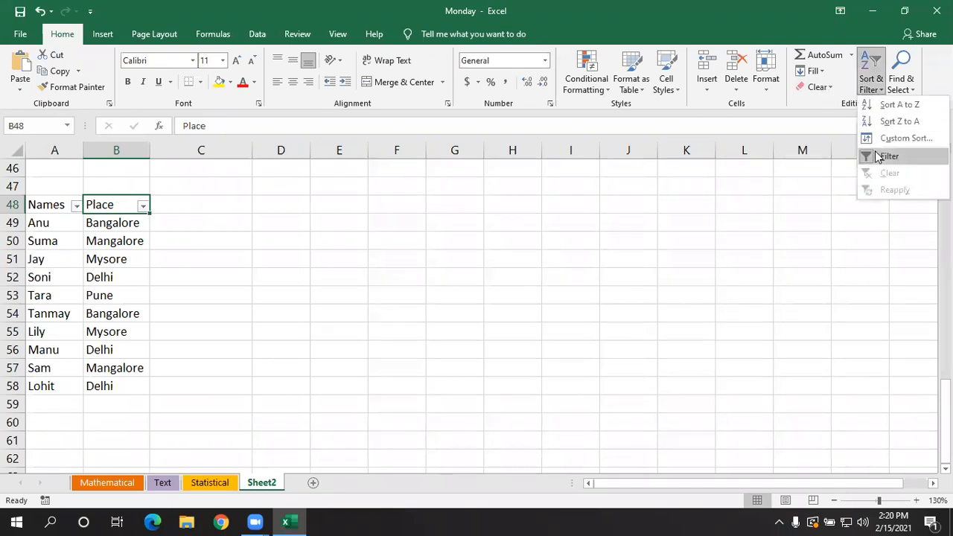
left_click(878, 156)
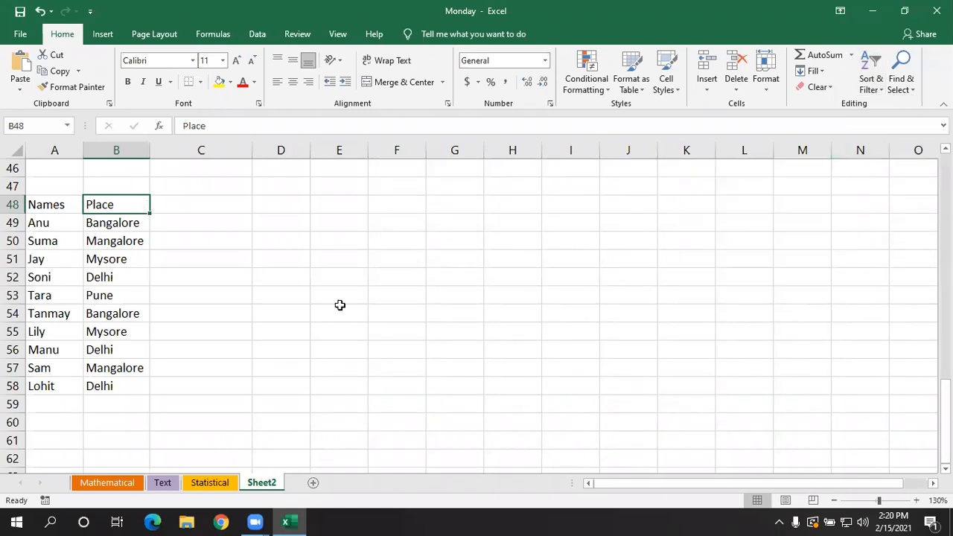
left_click(130, 314)
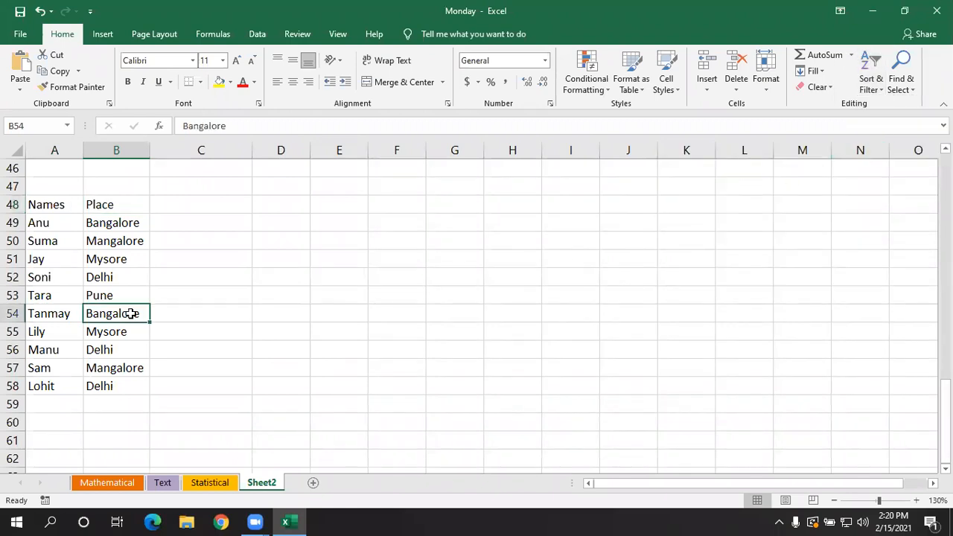
left_click(469, 315)
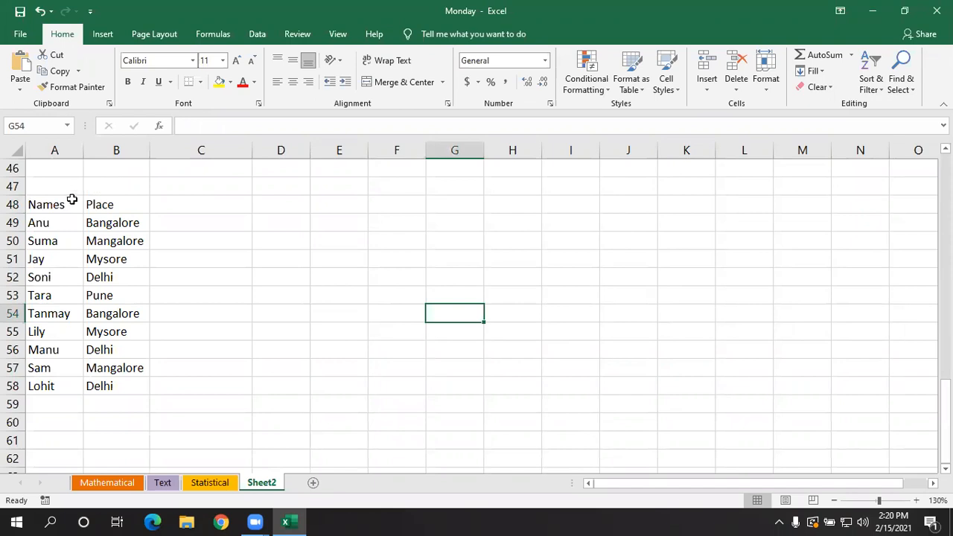
- Move the Place column from B48:B58 to E48:E58 and autofit the width of column E
left_click_drag(99, 201, 129, 365)
key("ctrl+c")
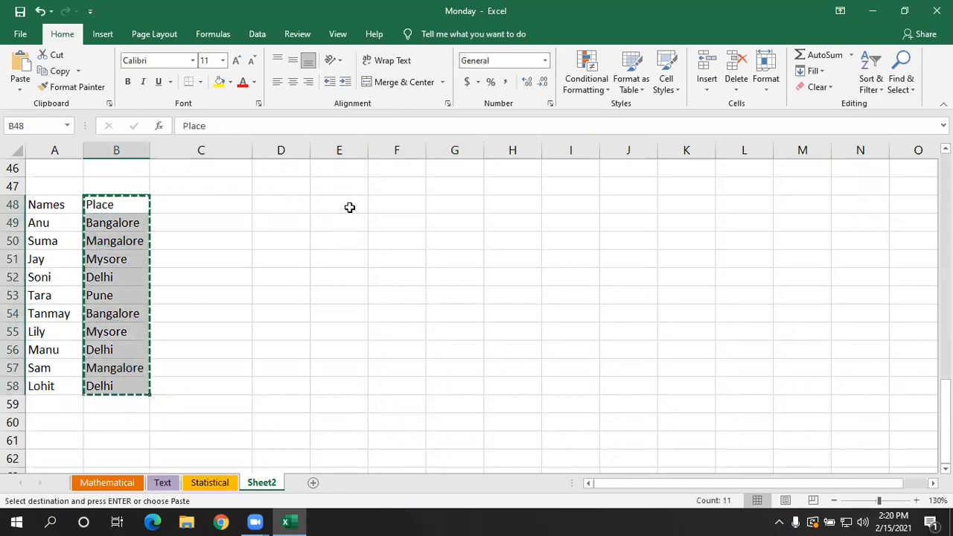
left_click(349, 206)
key("ctrl+v")
left_click(202, 262)
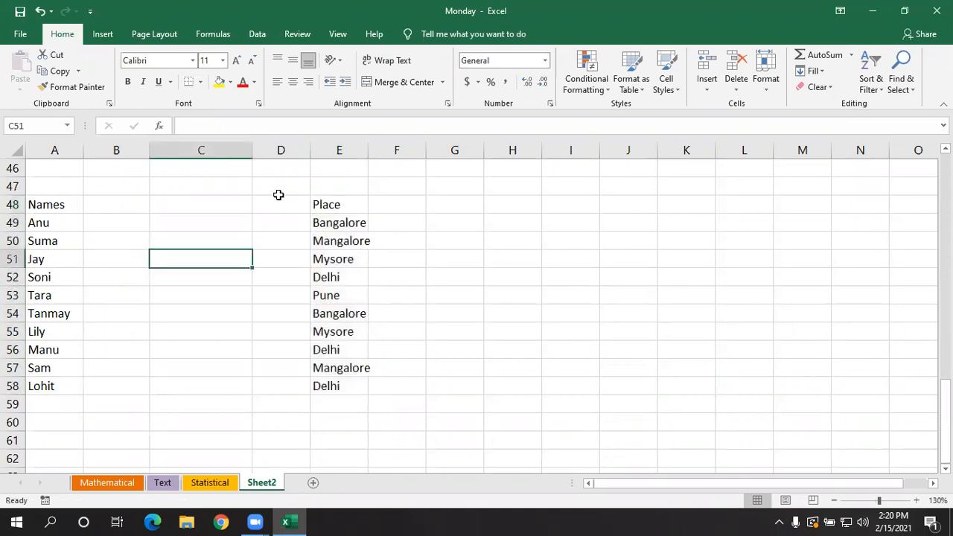
double_click(368, 151)
left_click(397, 227)
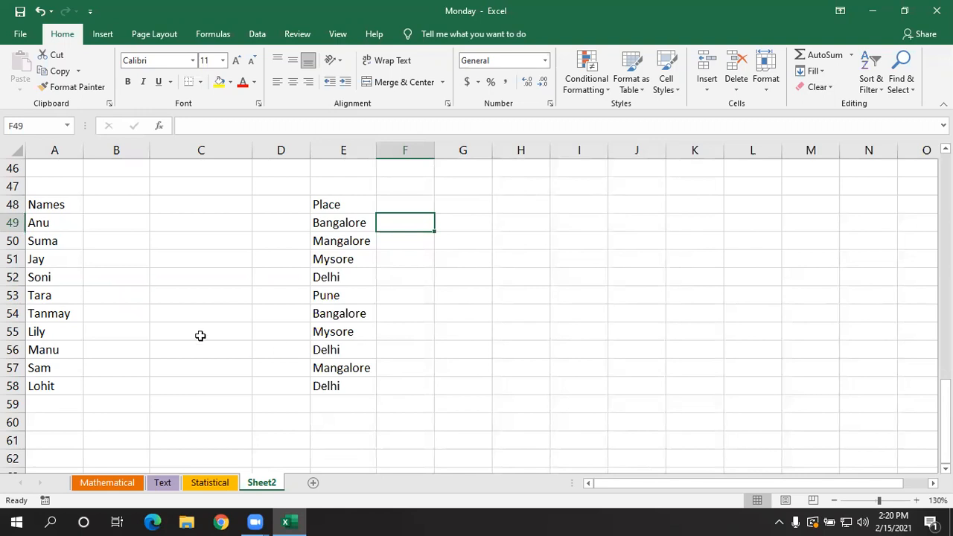
- Copy the Names column from A48:A58 into B48:B58
left_click(174, 318)
left_click_drag(59, 203, 62, 381)
right_click(68, 360)
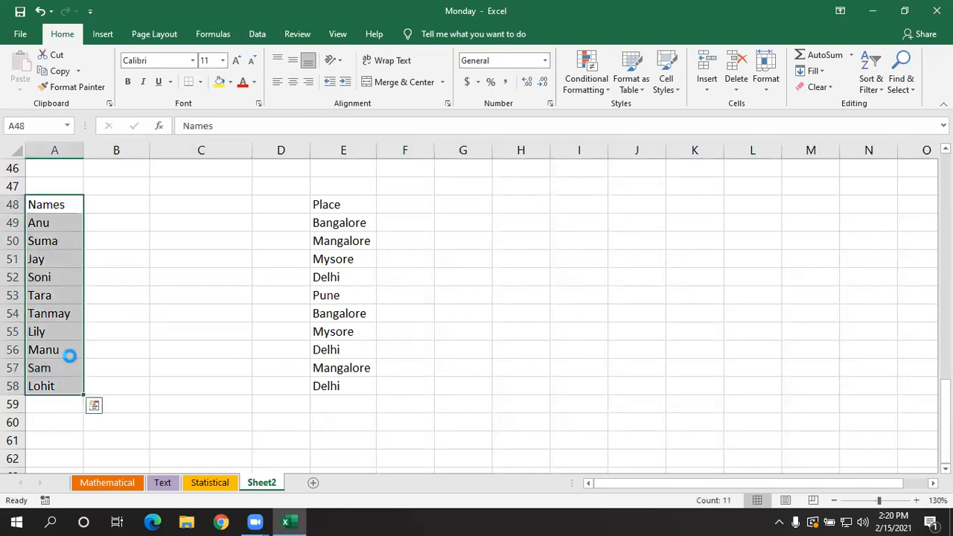
left_click(102, 206)
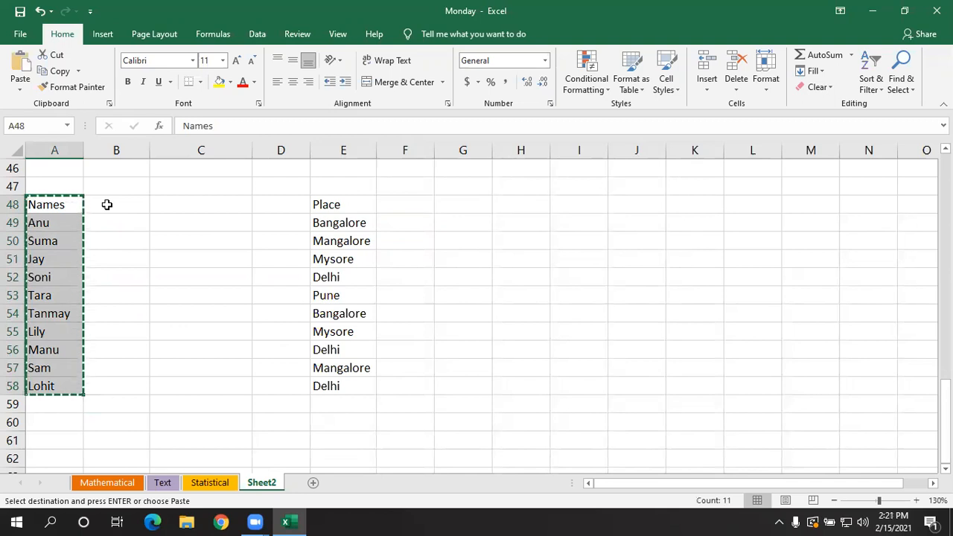
left_click(107, 204)
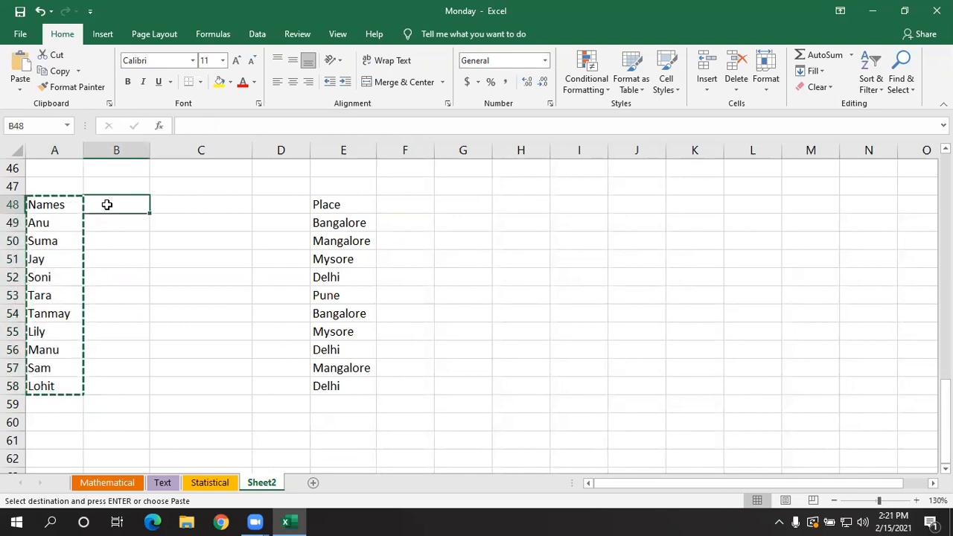
key("ctrl+v")
left_click(245, 276)
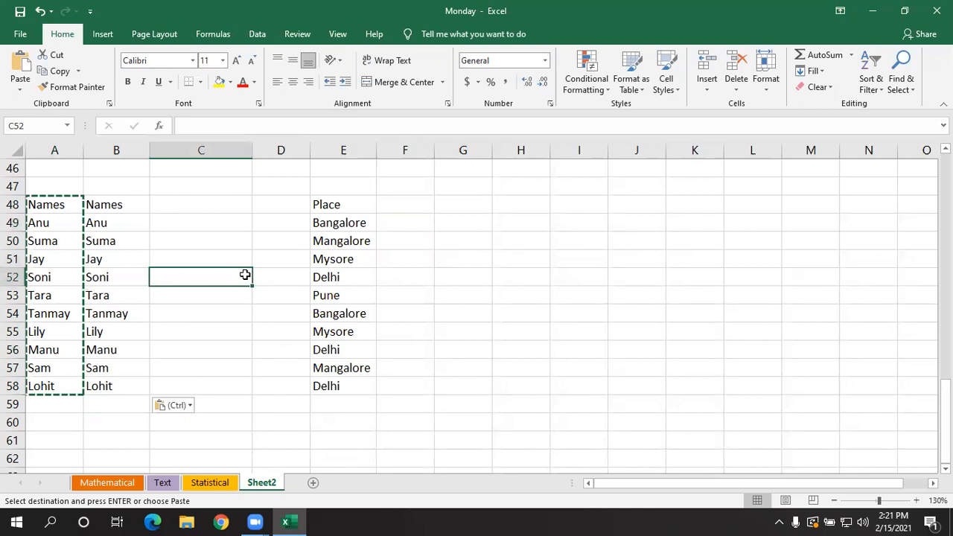
key("Escape")
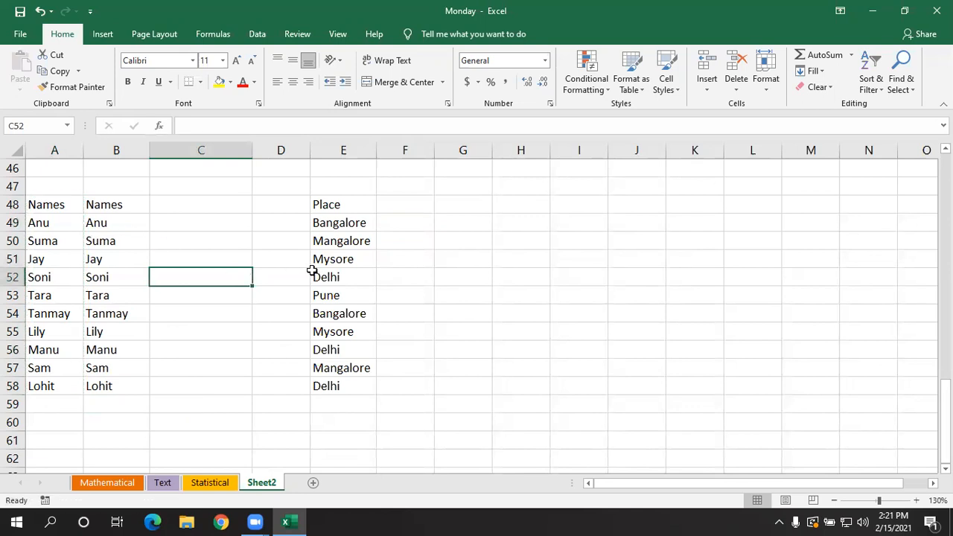
left_click(116, 283)
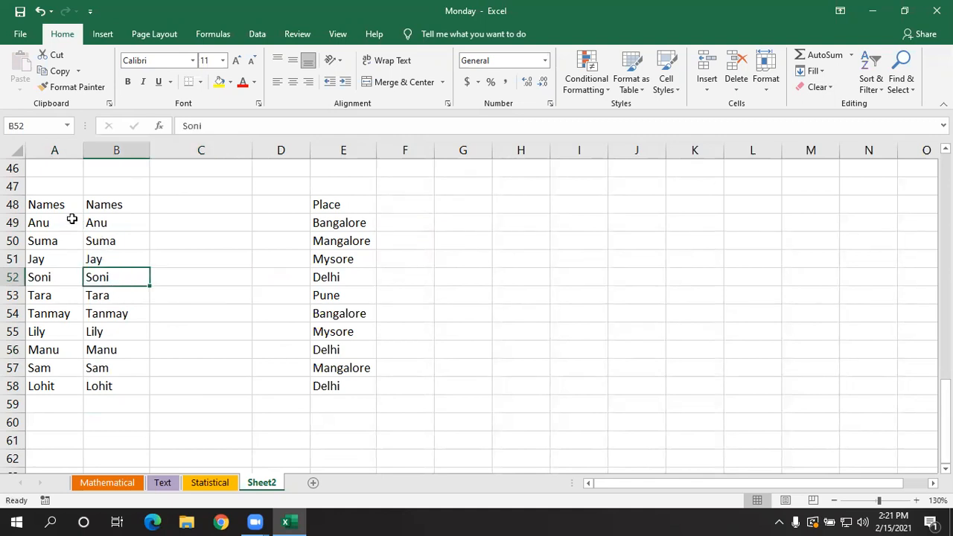
- Try sorting A48:A58 from A to Z with the current selection only, heading included, and undo the sort
left_click_drag(66, 202, 67, 385)
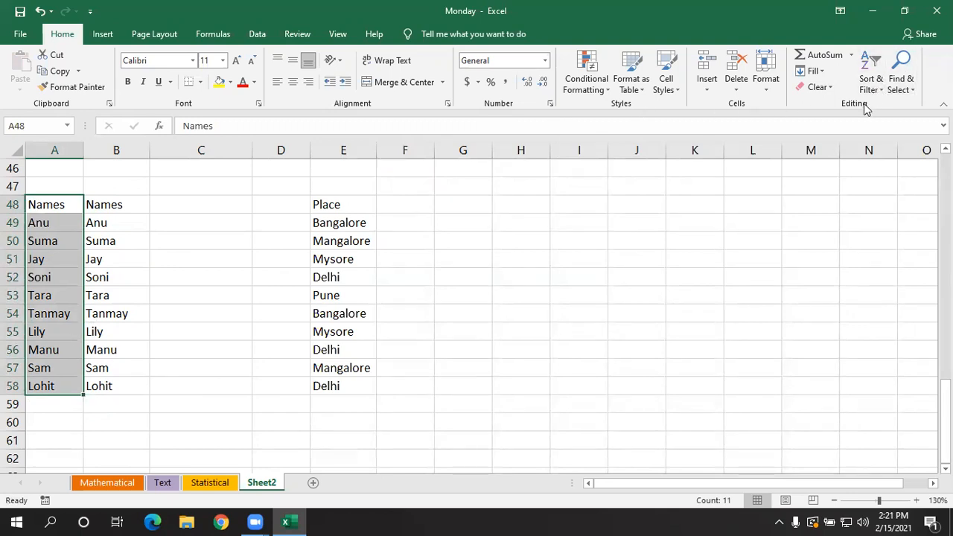
left_click(866, 79)
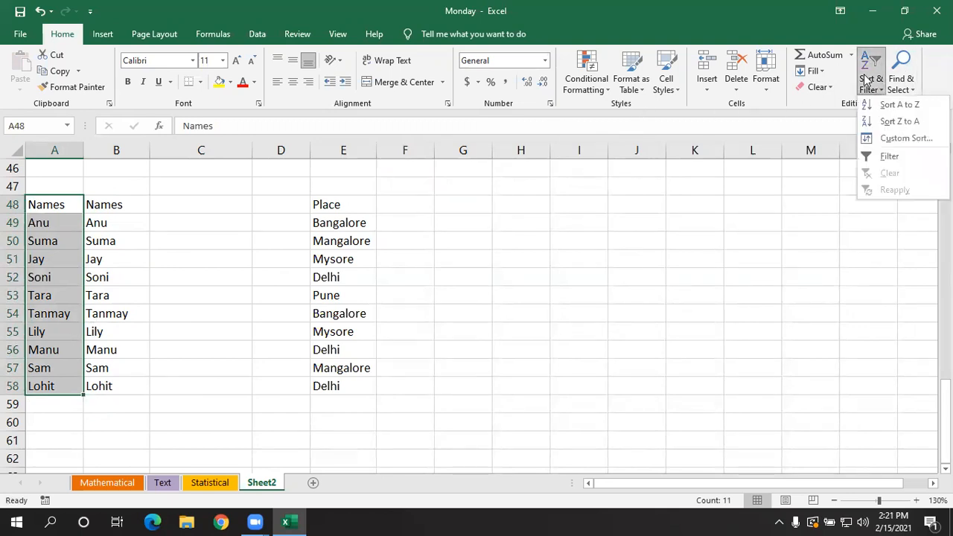
left_click(891, 106)
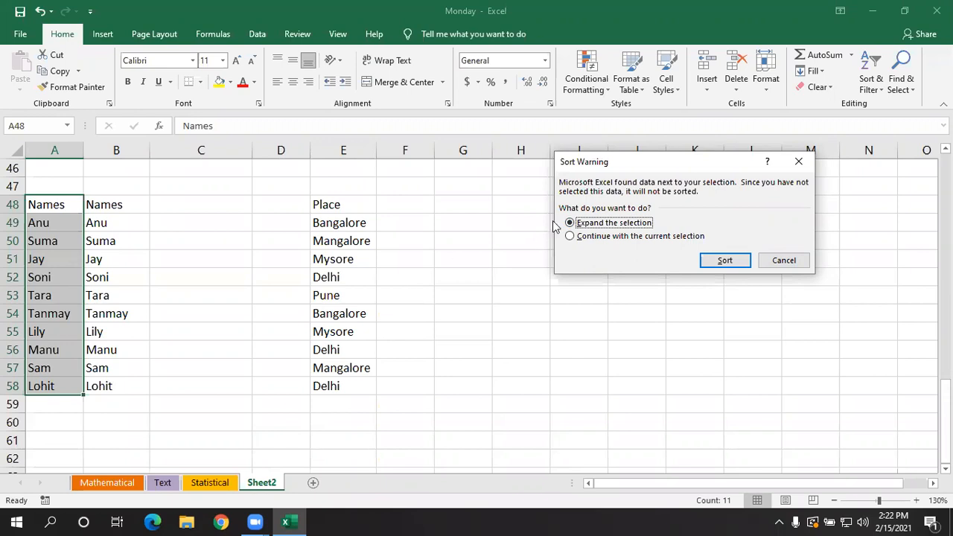
left_click(570, 237)
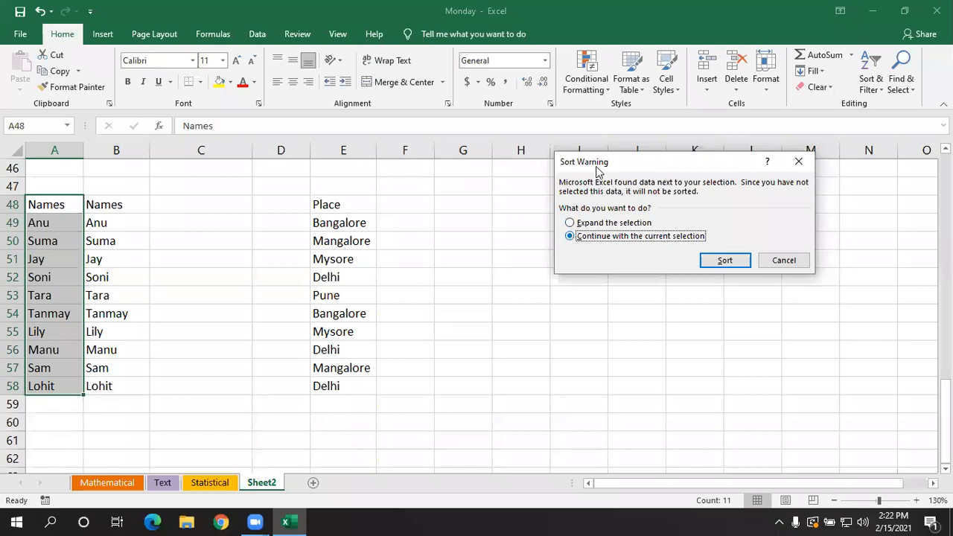
left_click(725, 260)
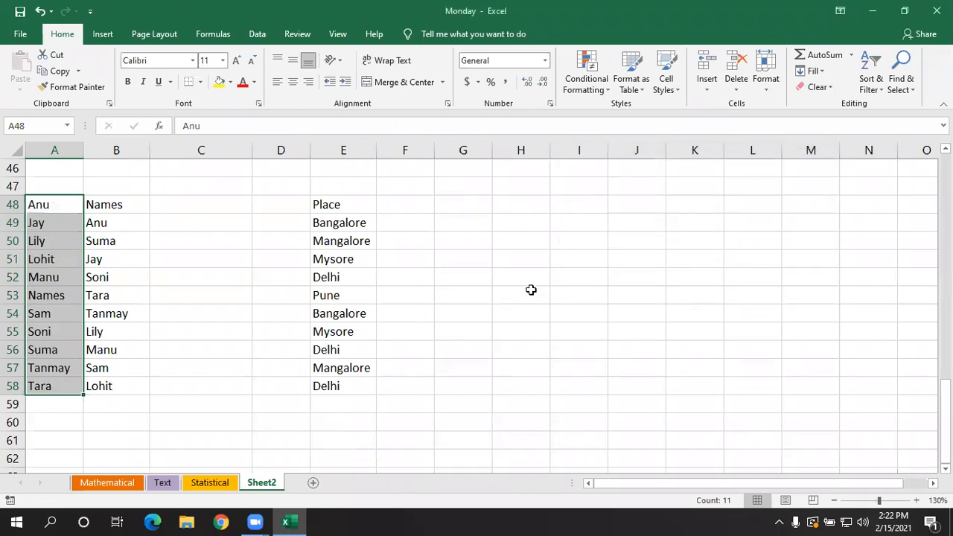
key("ctrl+z")
left_click(145, 277)
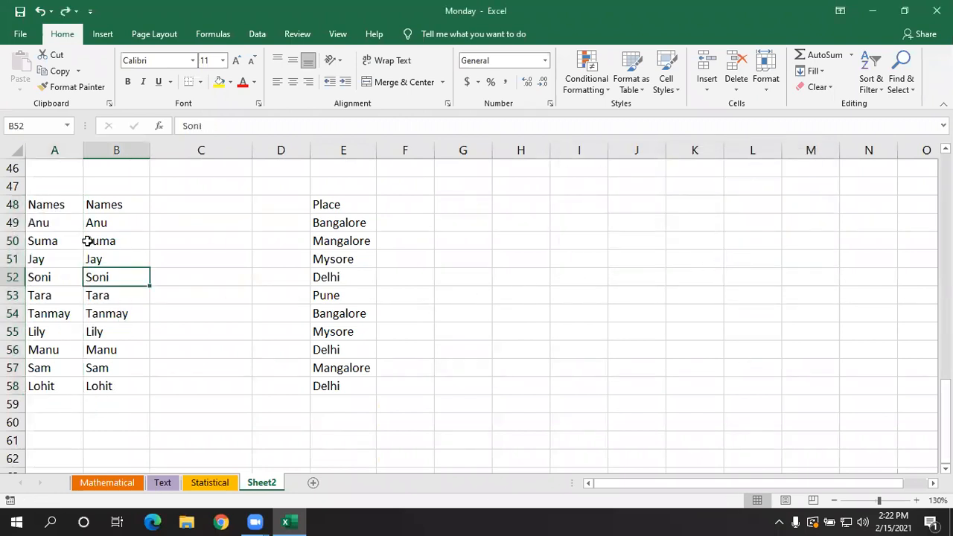
- Sort the names in A49:A58 from A to Z with the current selection only, leaving out the heading
left_click_drag(67, 222, 69, 383)
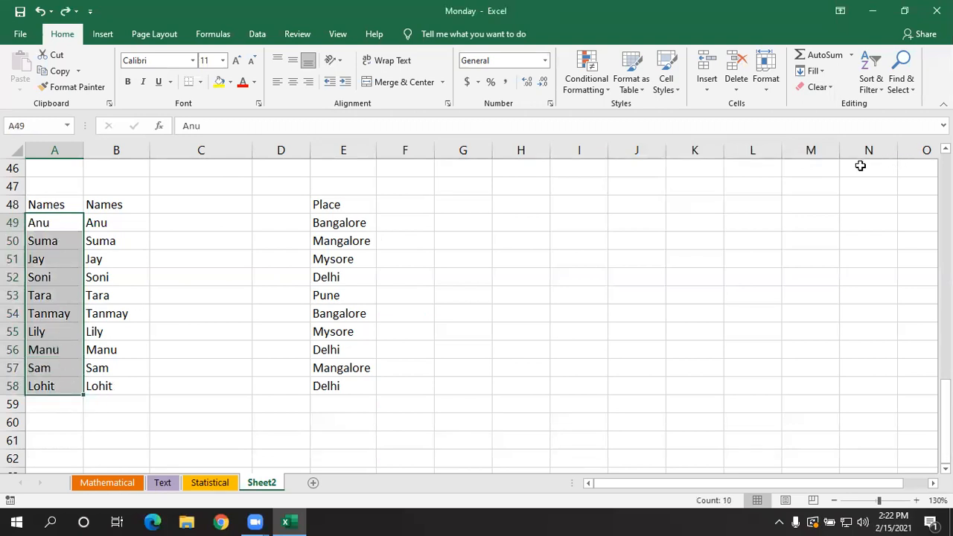
left_click(875, 81)
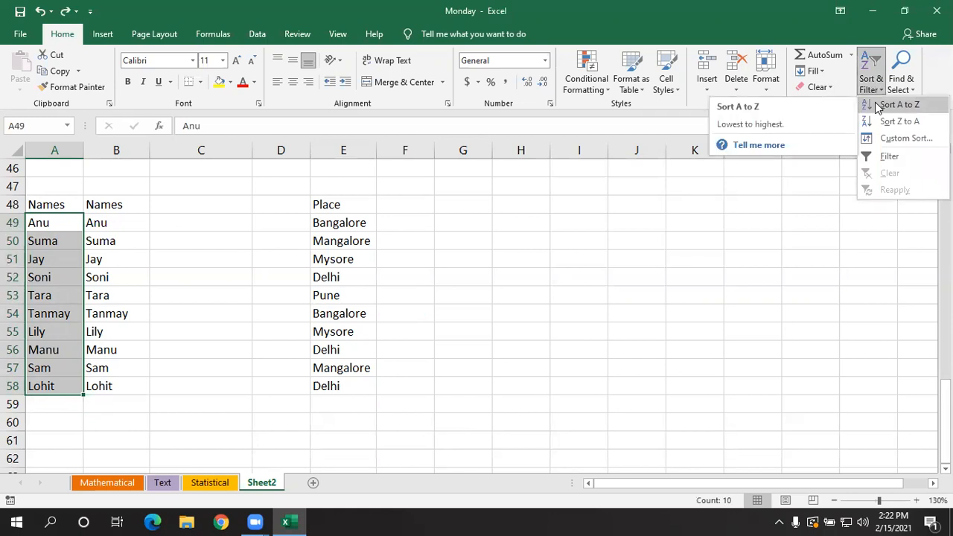
left_click(896, 105)
left_click(570, 236)
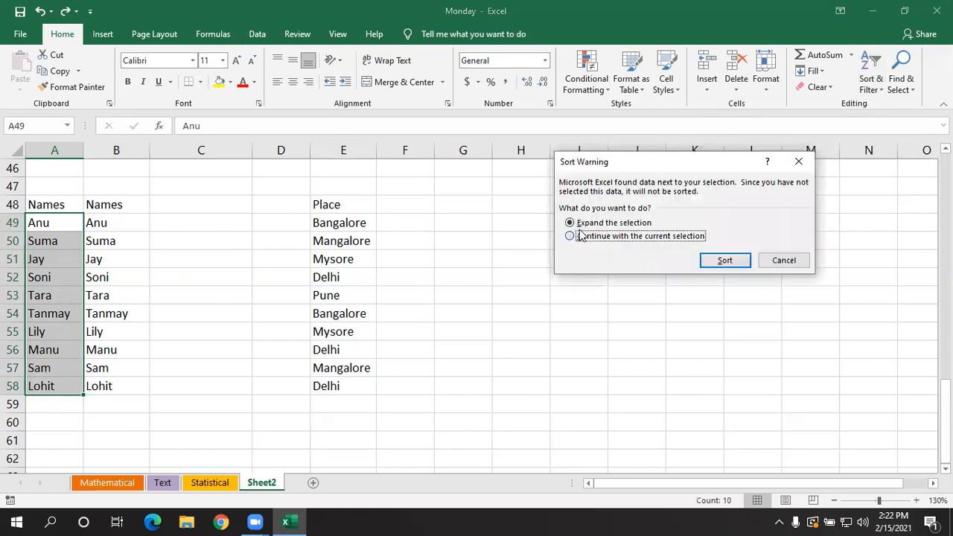
left_click(722, 262)
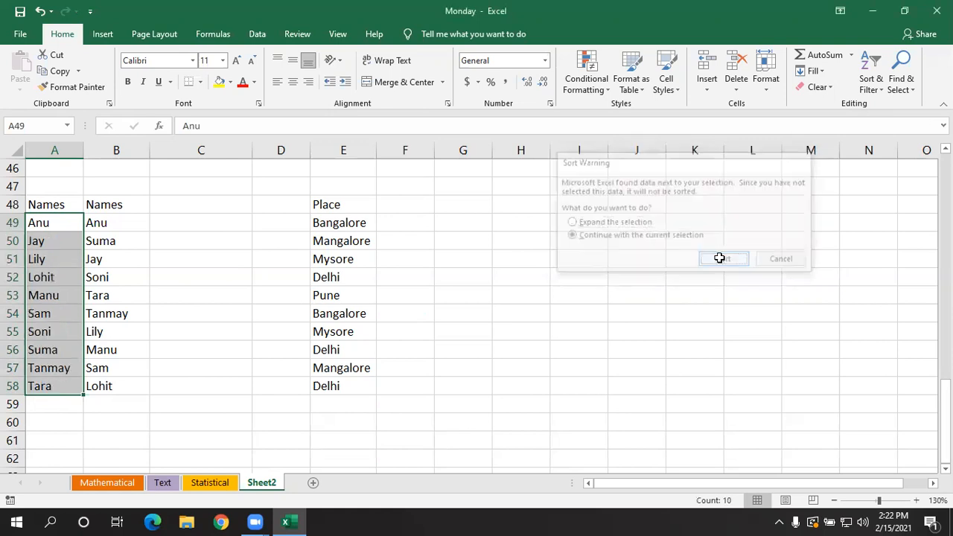
left_click(56, 281)
left_click_drag(60, 223, 60, 386)
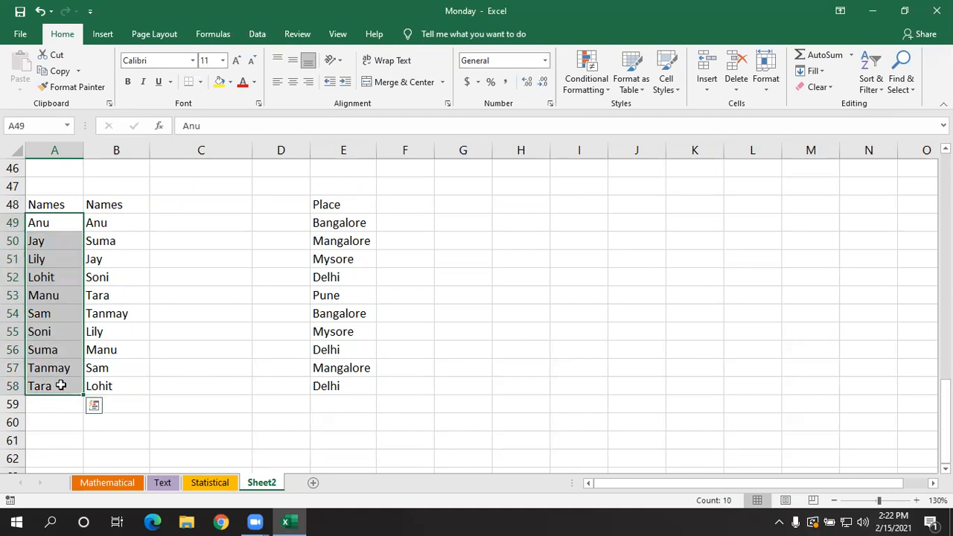
left_click(144, 318)
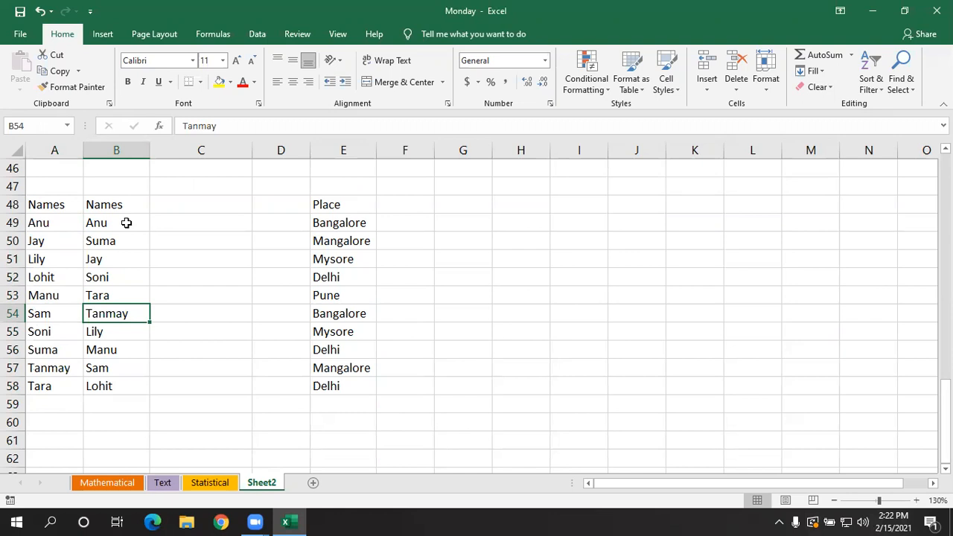
- Sort the copied names in B49:B58 from Z to A with the current selection only and compare them with column A
left_click_drag(126, 229, 118, 380)
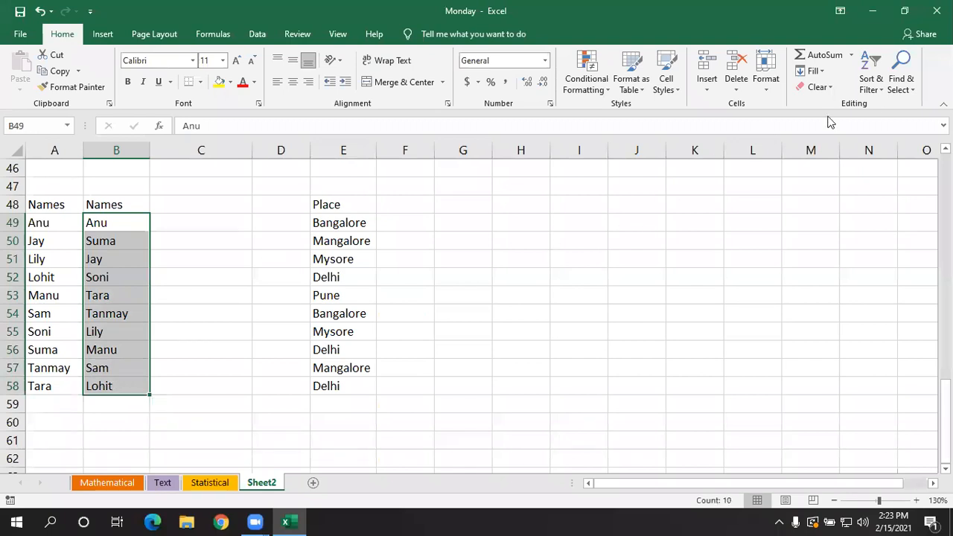
left_click(874, 90)
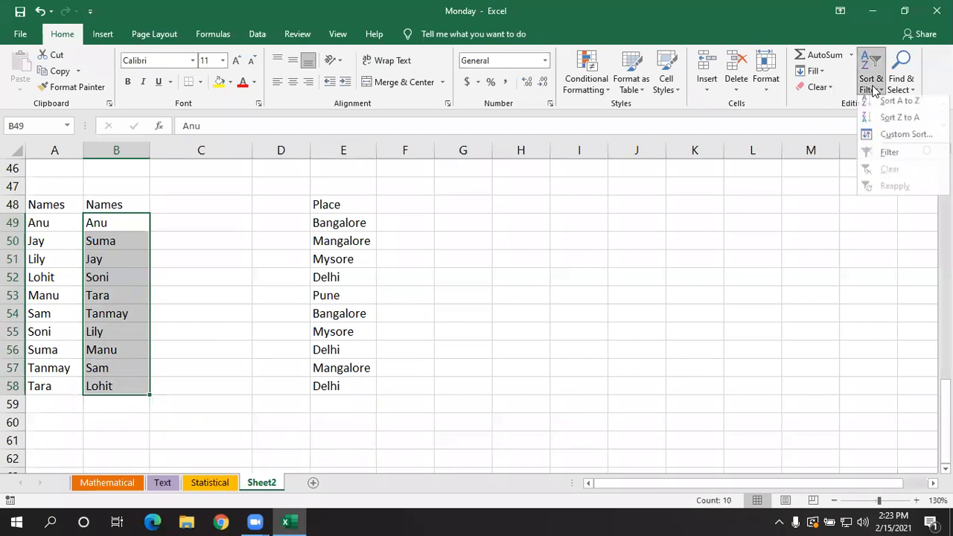
left_click(873, 124)
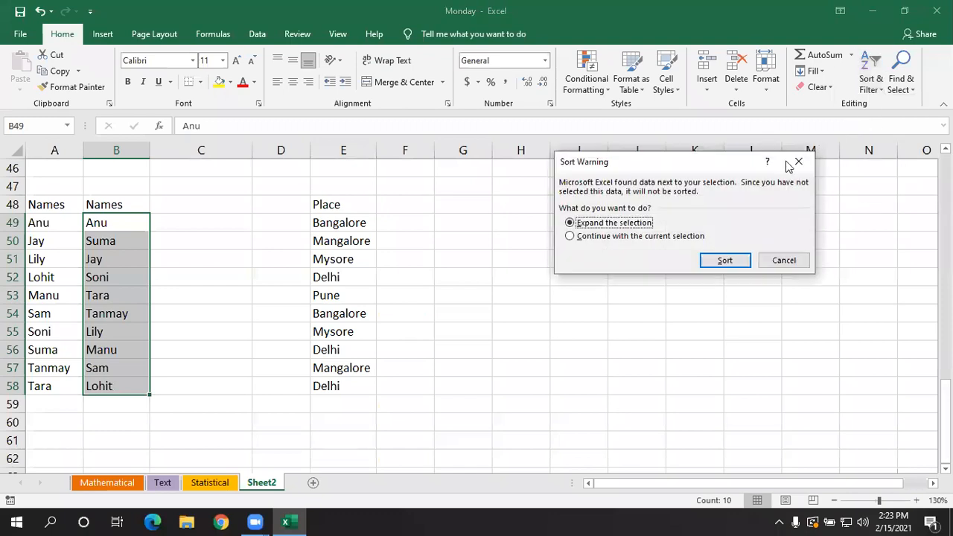
left_click(574, 237)
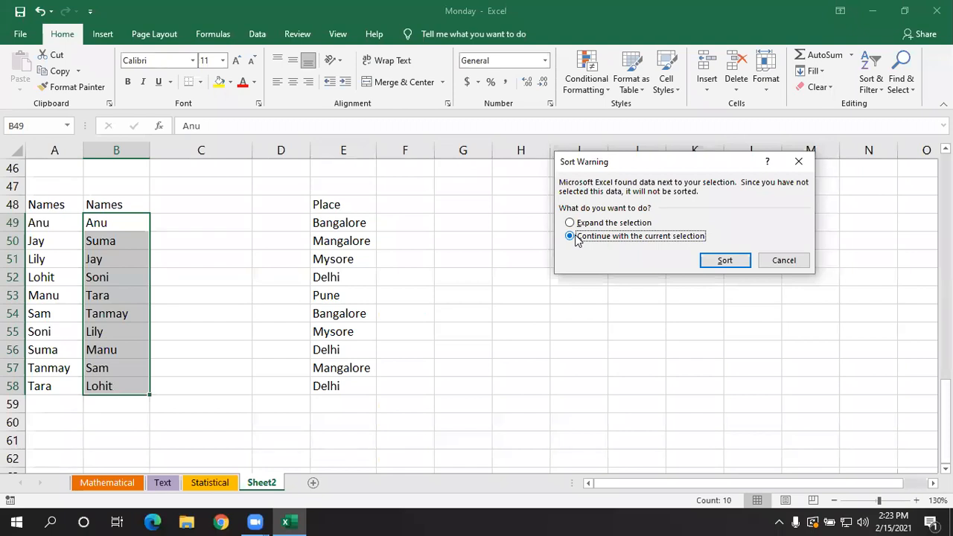
left_click(723, 261)
left_click(281, 271)
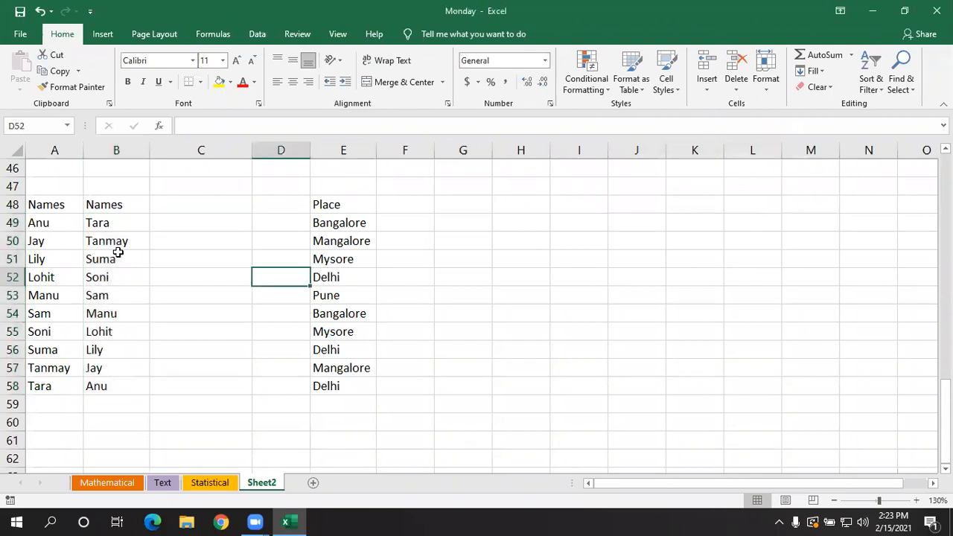
left_click(57, 222)
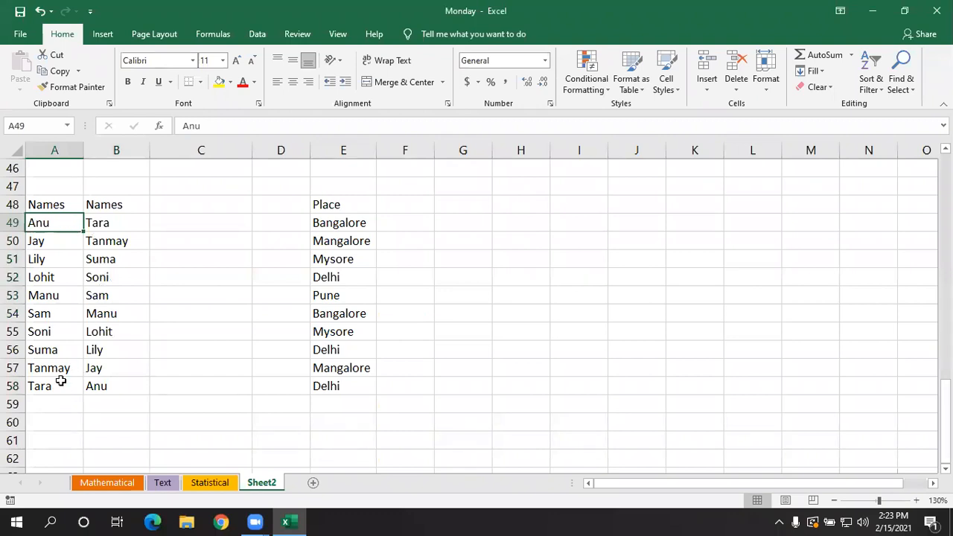
left_click(120, 222)
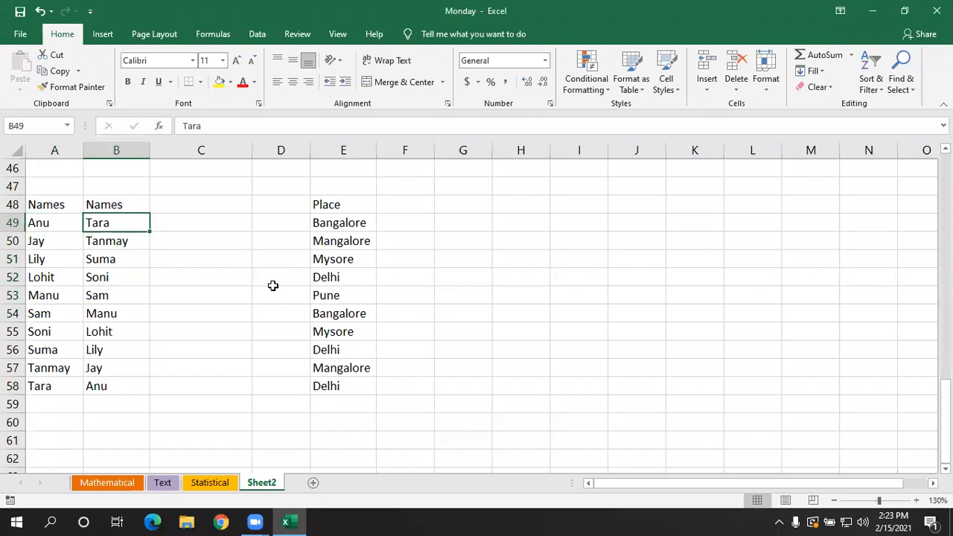
left_click(514, 317)
- Delete the copied Names column, heading included, from B48:B58
left_click_drag(131, 198, 122, 377)
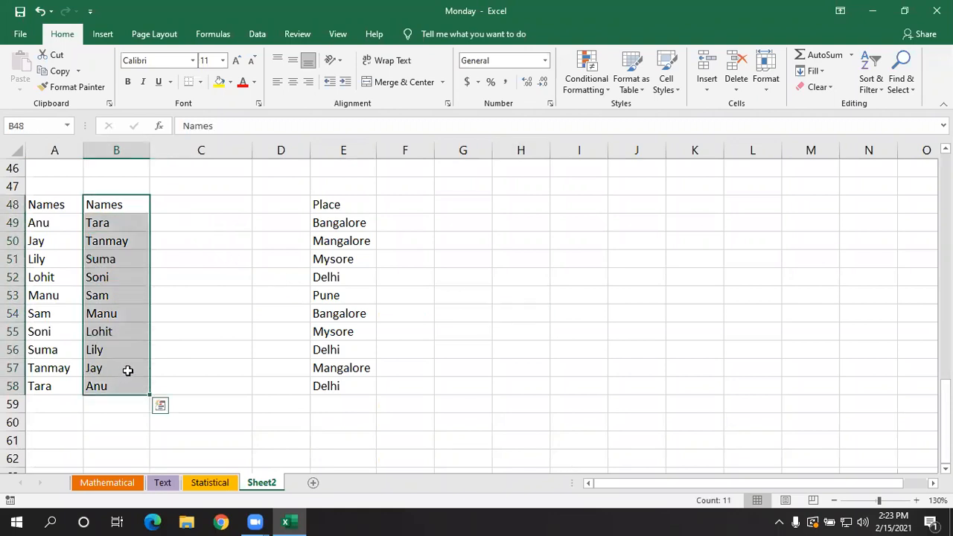
key("Delete")
left_click(257, 314)
- Move the Place column from E48:E58 back to B48:B58 beside the names
left_click_drag(348, 206, 349, 383)
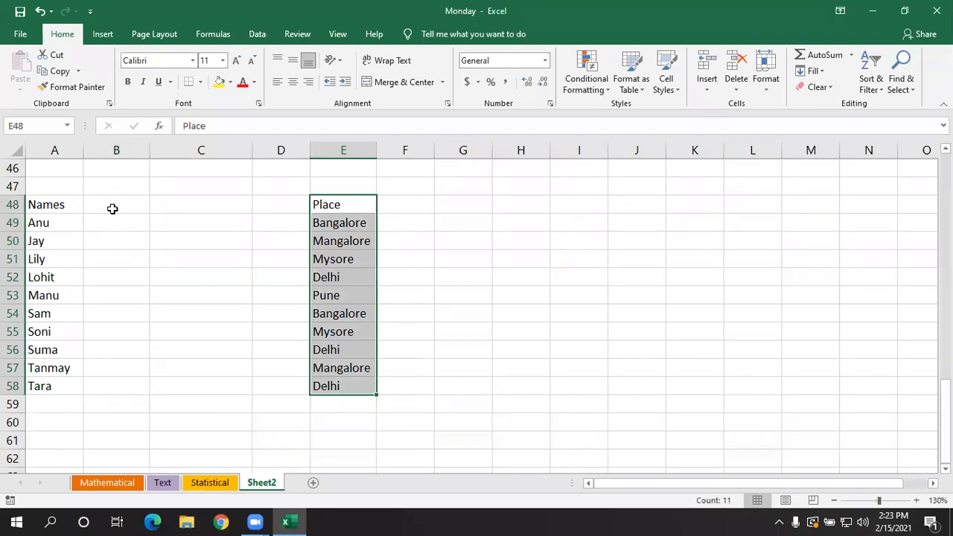
key("ctrl+c")
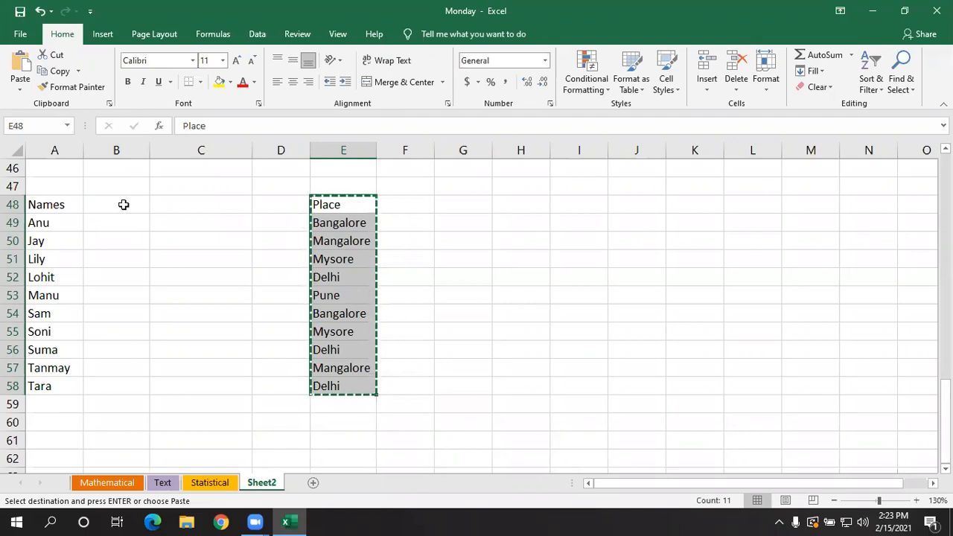
left_click(123, 205)
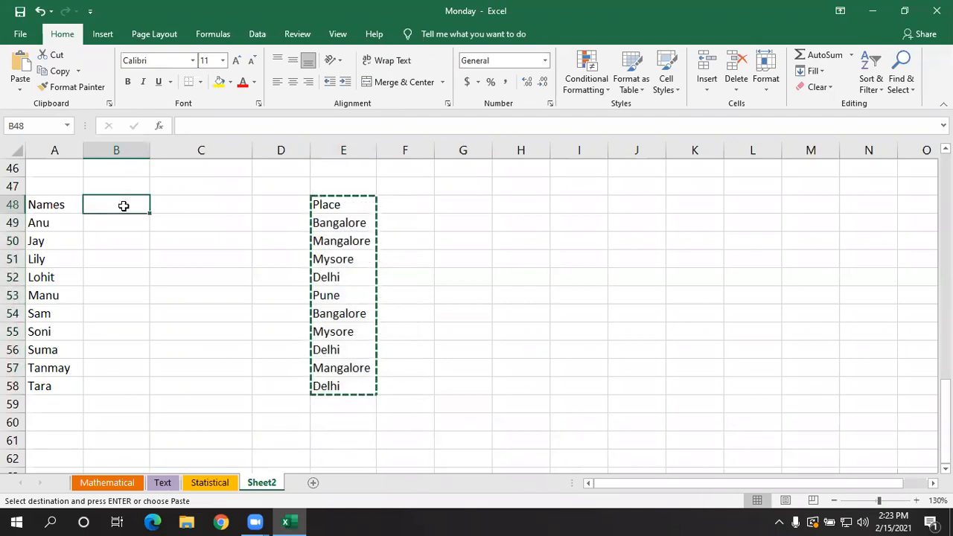
key("ctrl+v")
left_click(180, 236)
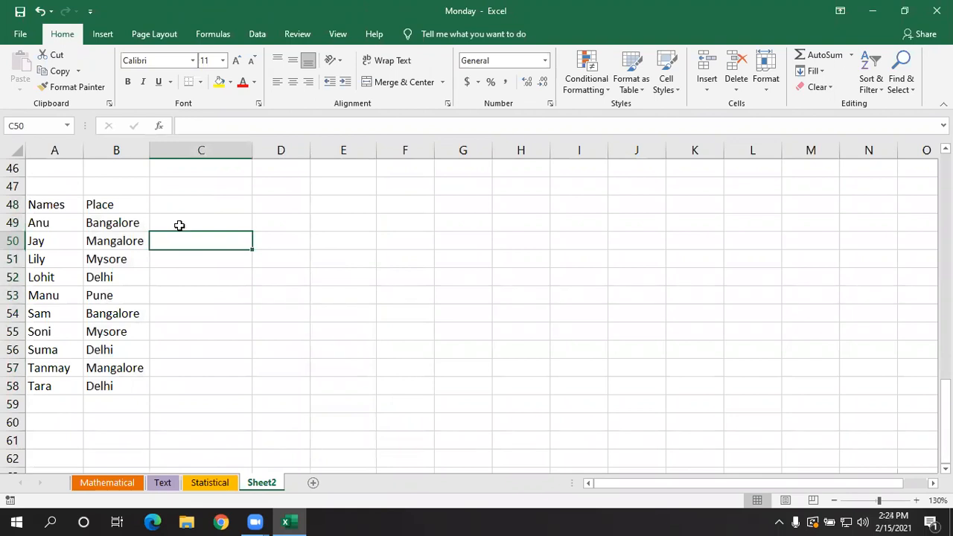
- Start a custom sort of A48:B58 with the first row as headers, sorting by Place from A to Z
left_click(118, 205)
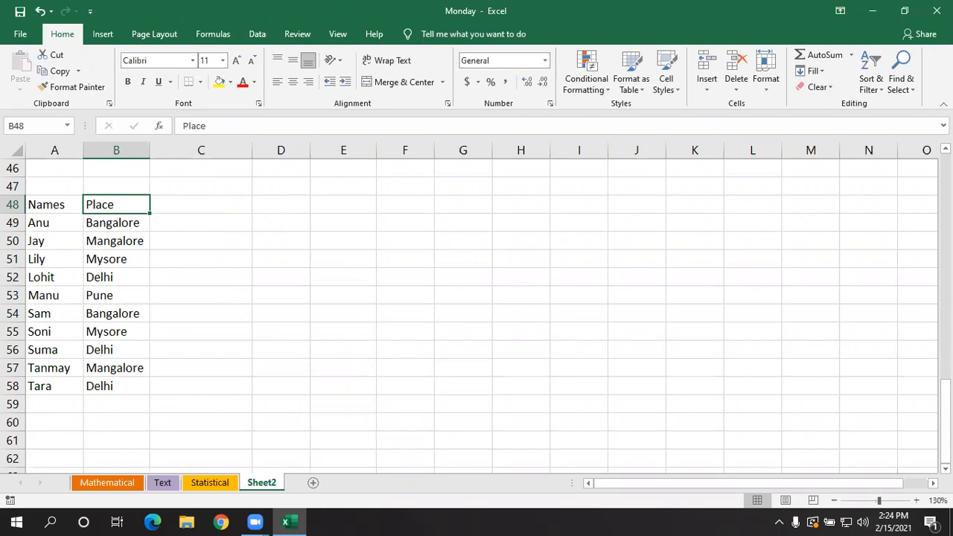
left_click(161, 339)
left_click_drag(59, 213, 105, 377)
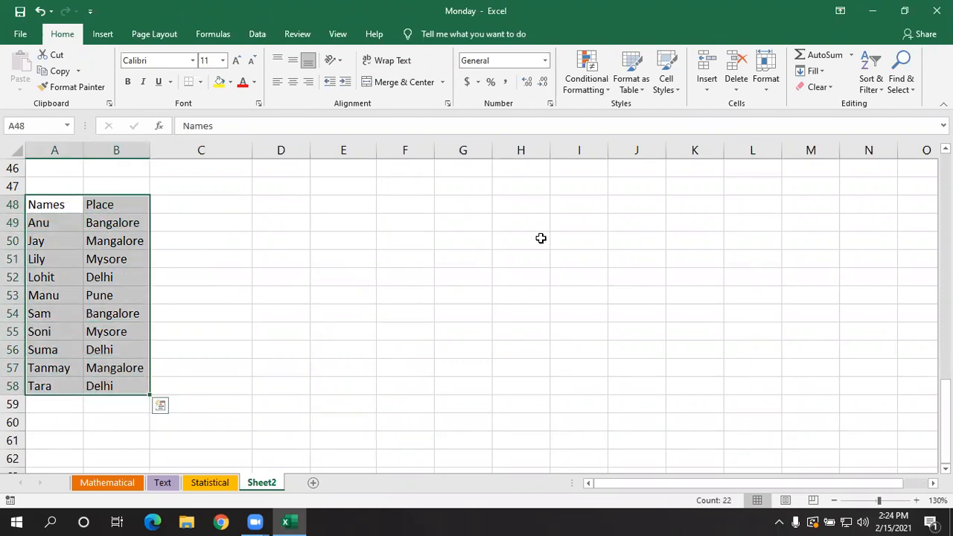
left_click(872, 78)
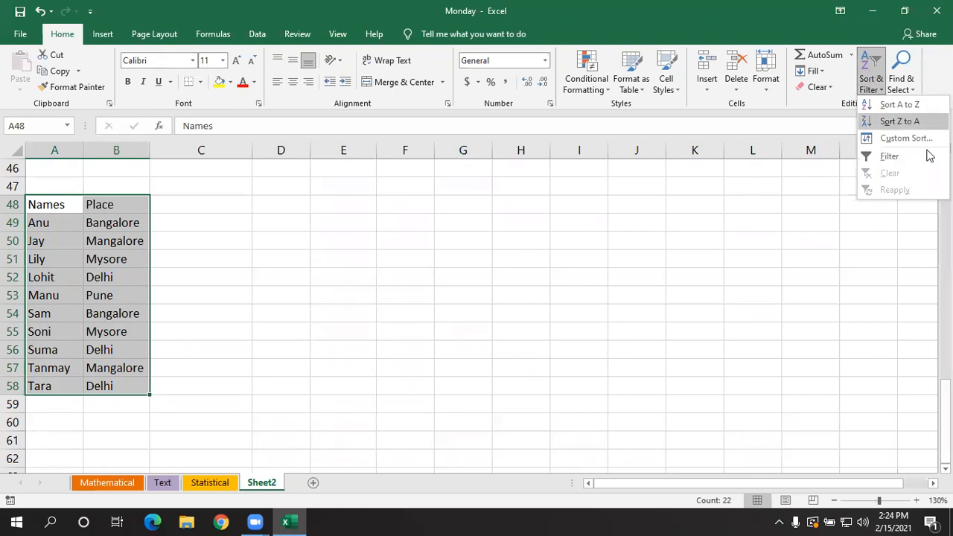
left_click(903, 140)
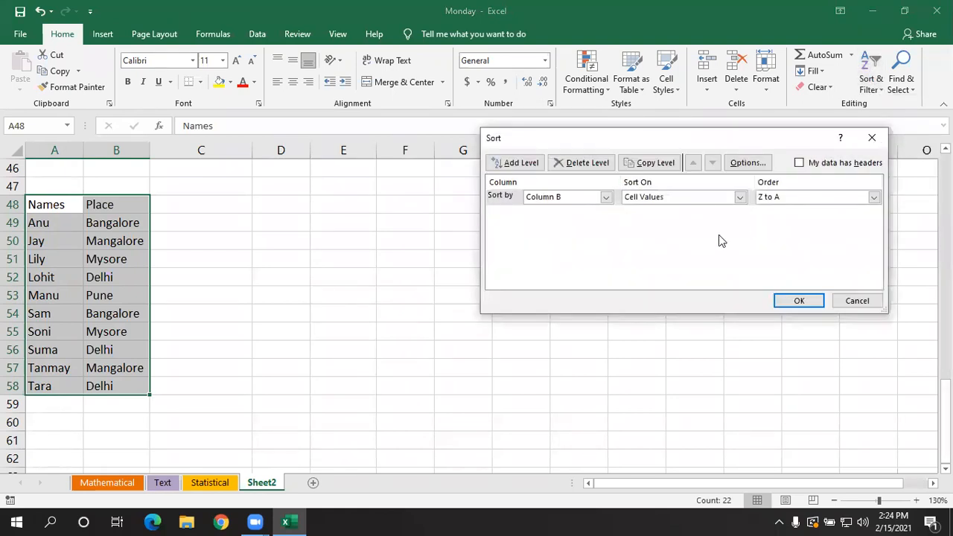
left_click_drag(682, 138, 622, 155)
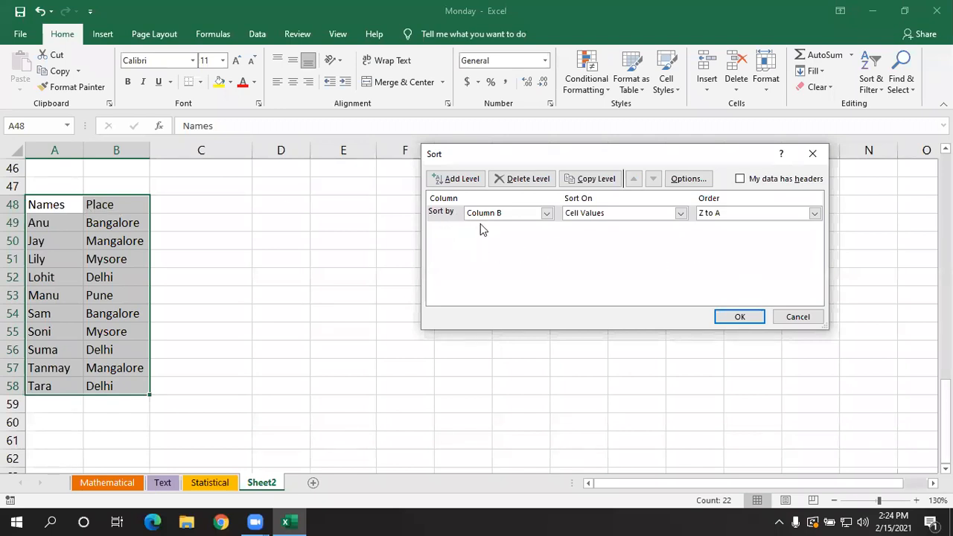
left_click(548, 214)
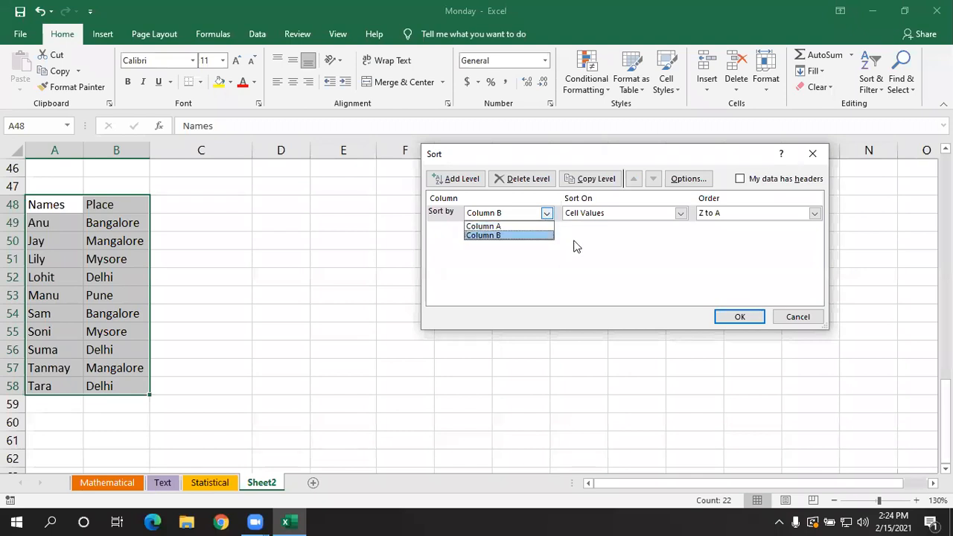
left_click(573, 247)
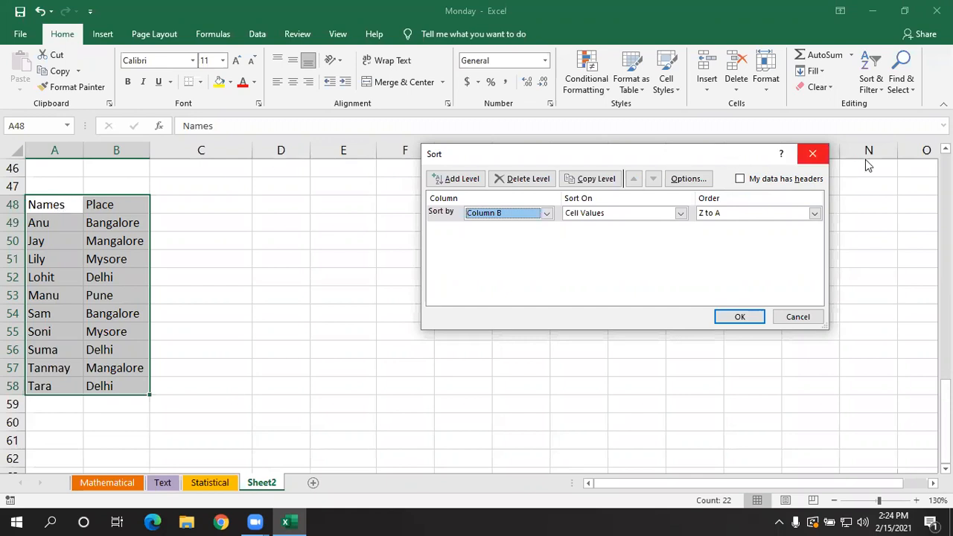
left_click(740, 180)
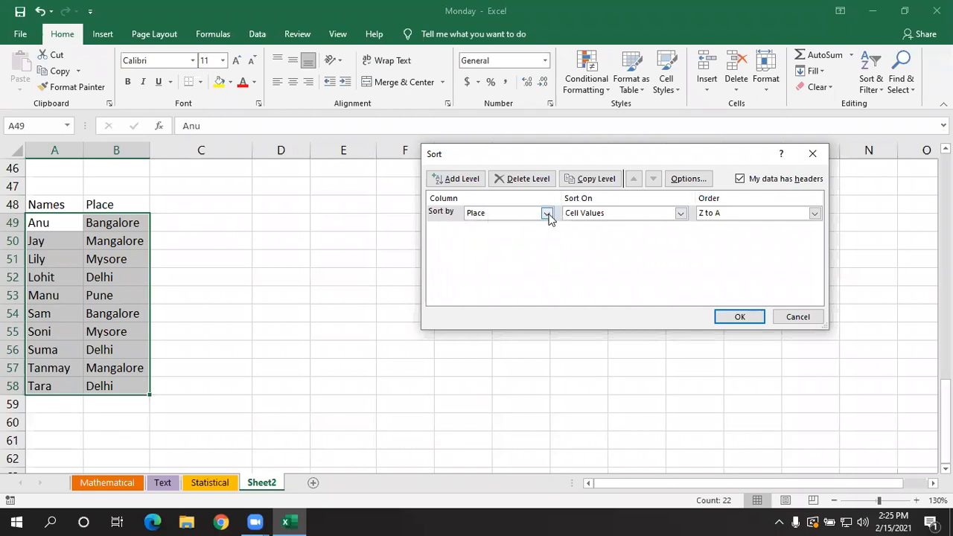
left_click(815, 215)
left_click(750, 225)
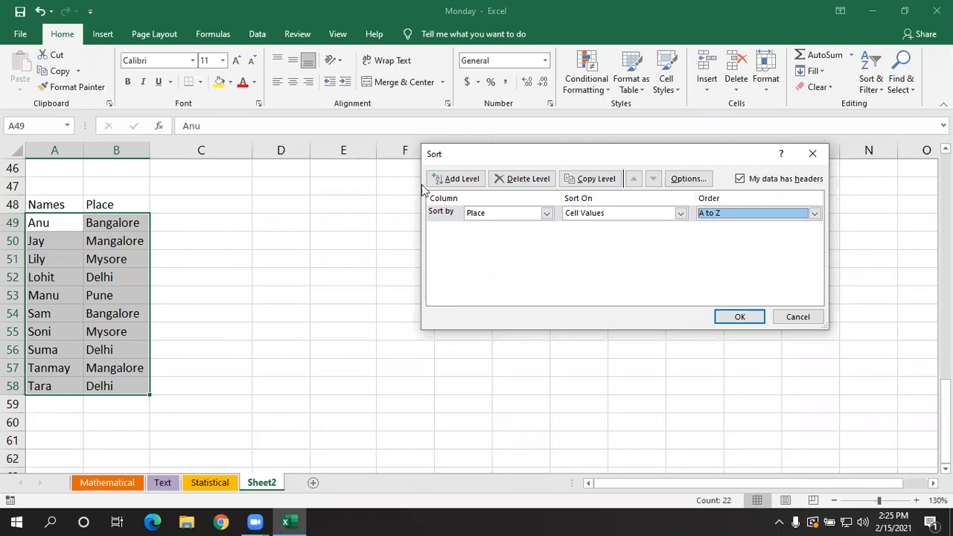
- Add a second sort level by Names from Z to A and apply the custom sort
left_click(446, 181)
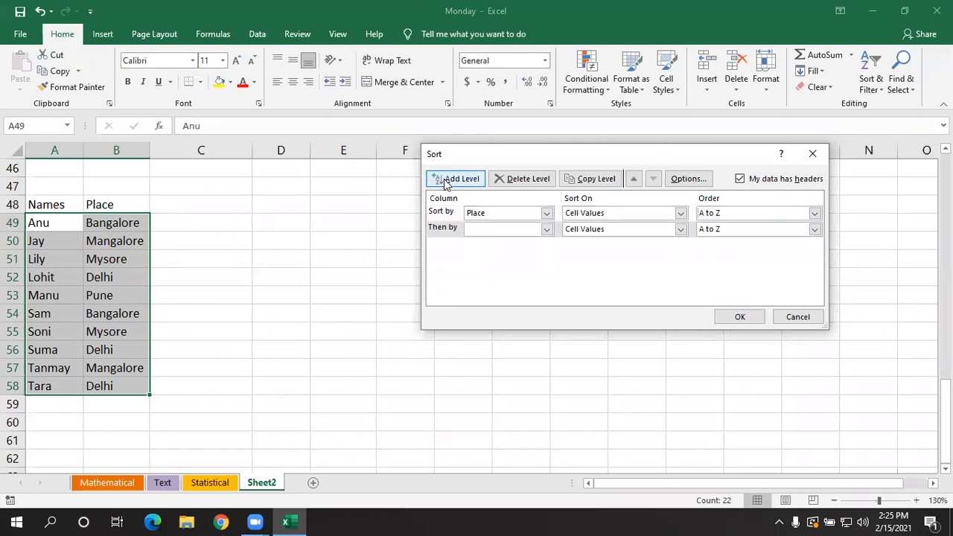
left_click(546, 230)
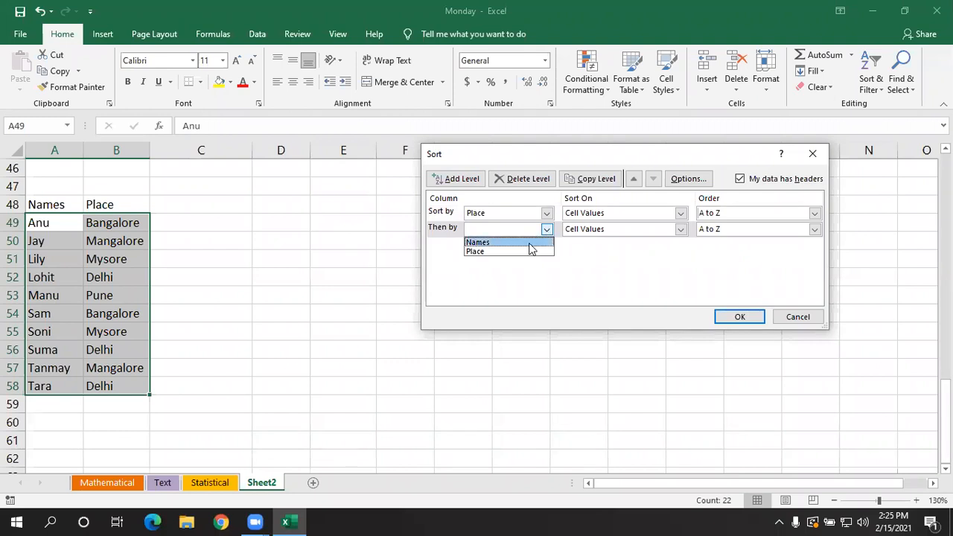
left_click(530, 243)
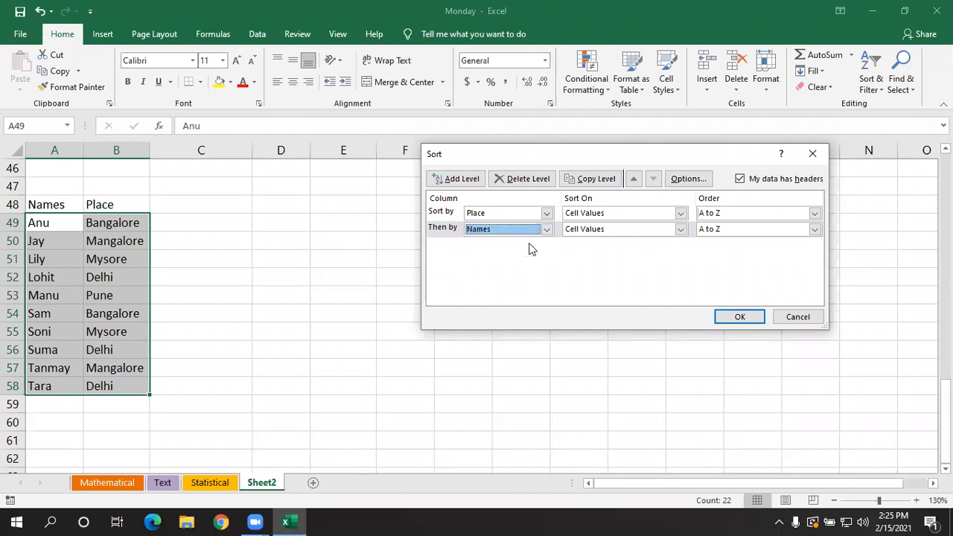
left_click(815, 230)
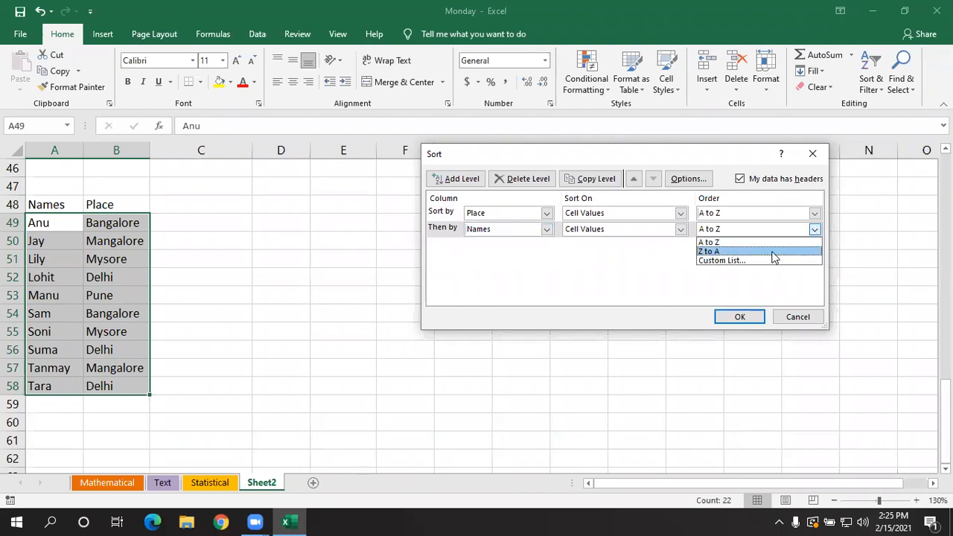
left_click(772, 252)
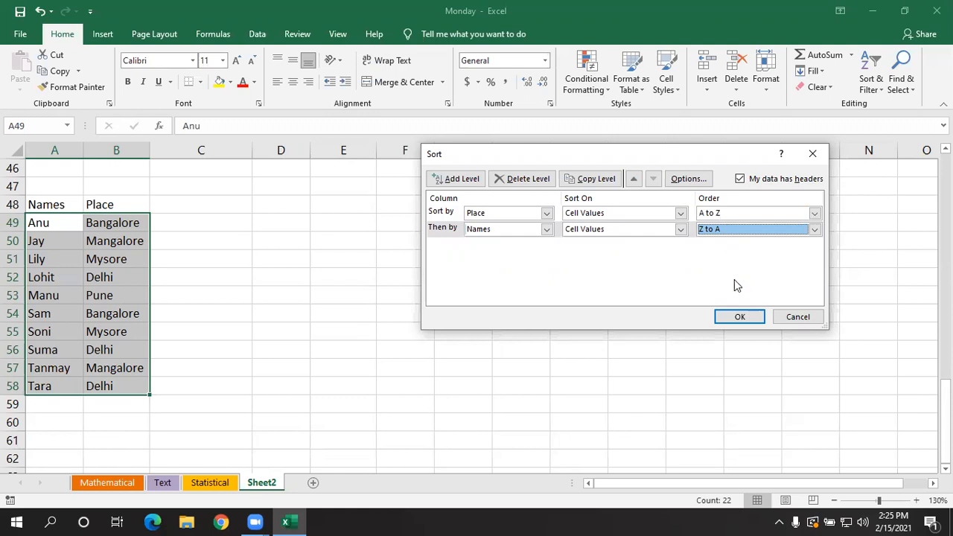
left_click(739, 317)
left_click(232, 375)
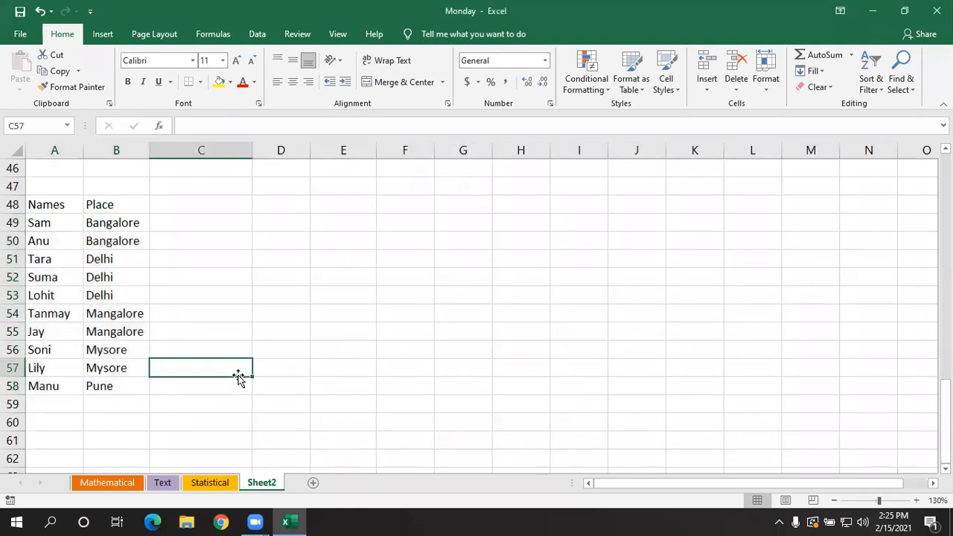
- Examine the order of names within the Bangalore rows of the sorted table, A49:B50
left_click(116, 218)
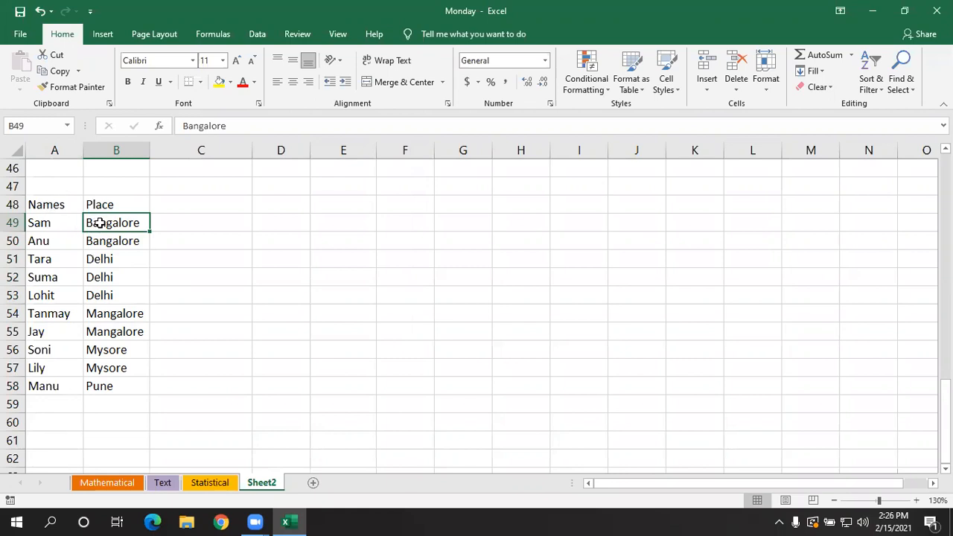
left_click(49, 216)
left_click(88, 241)
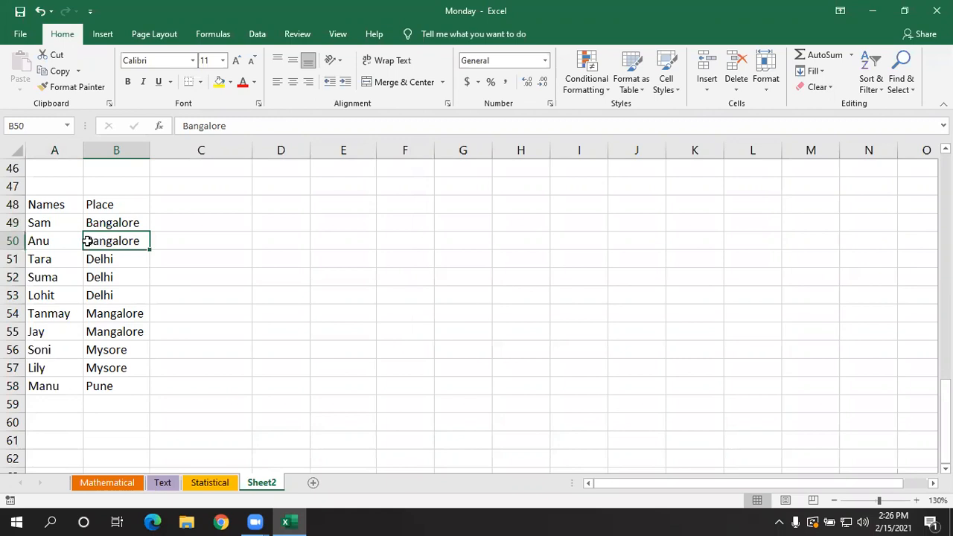
left_click(66, 240)
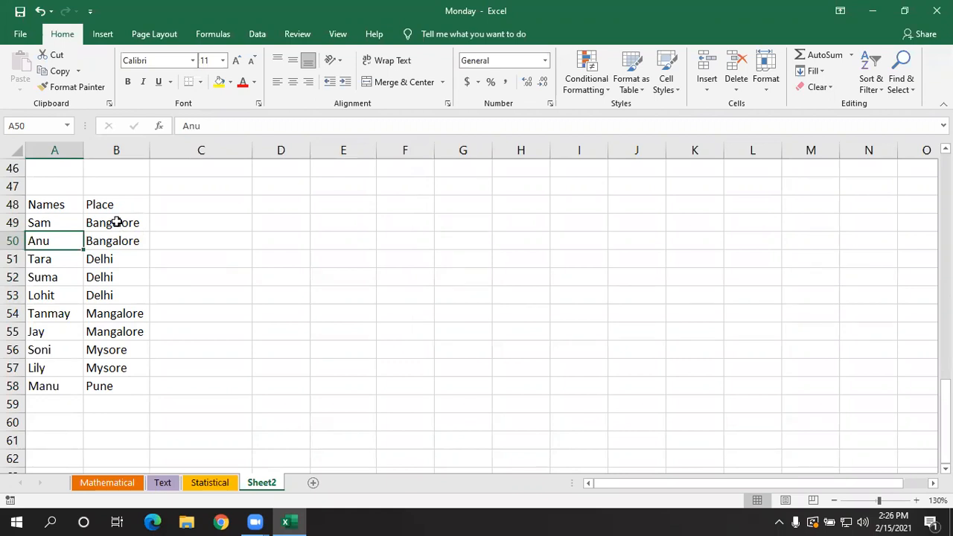
left_click(117, 222)
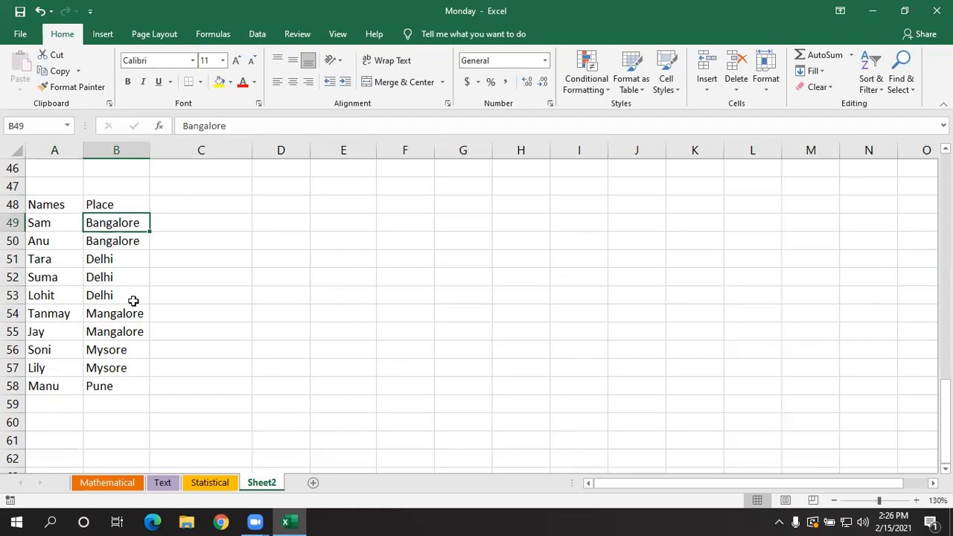
scroll(134, 300, "up", 4)
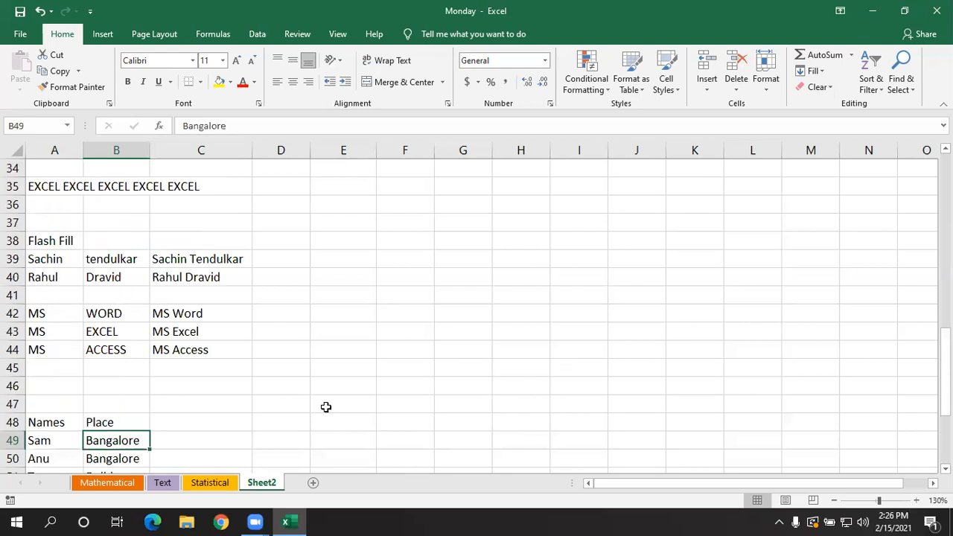
scroll(325, 405, "up", 1)
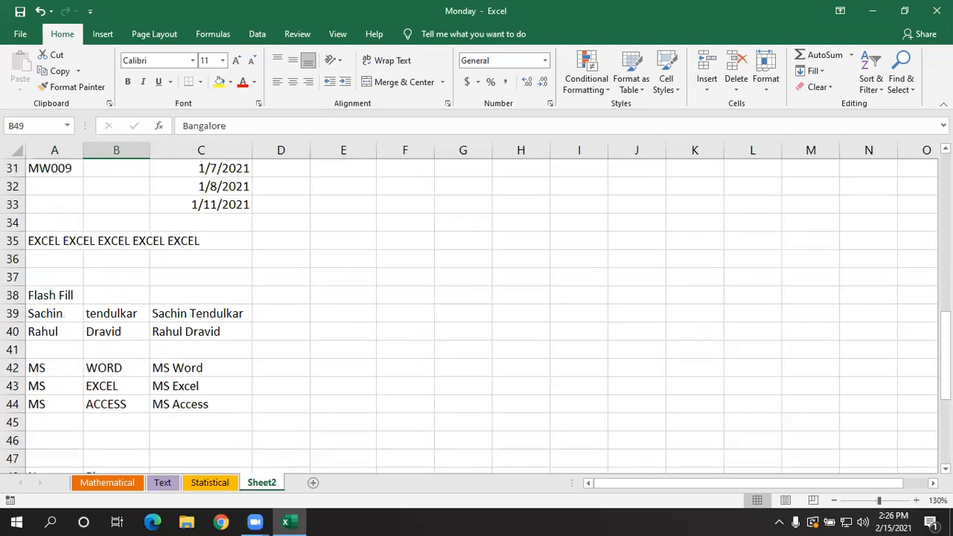
left_click(871, 87)
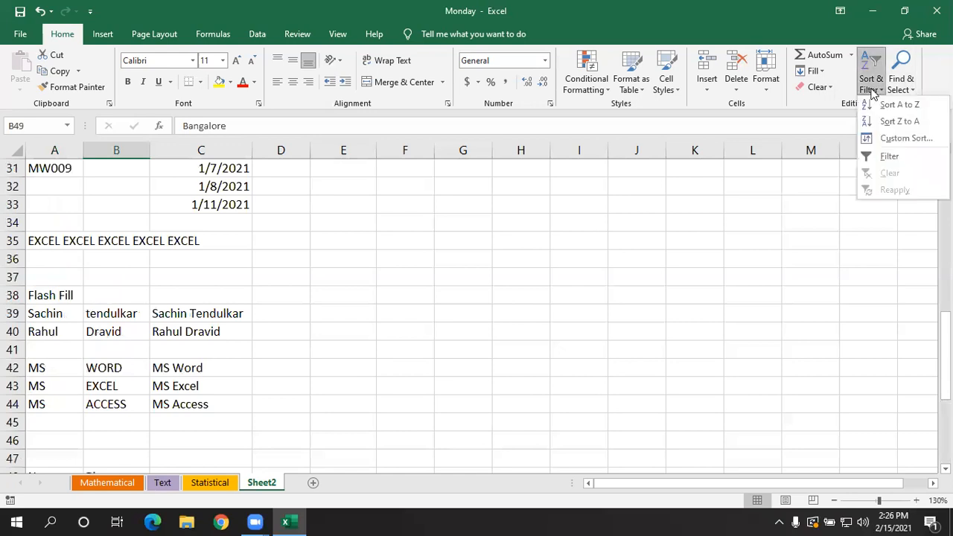
left_click(712, 201)
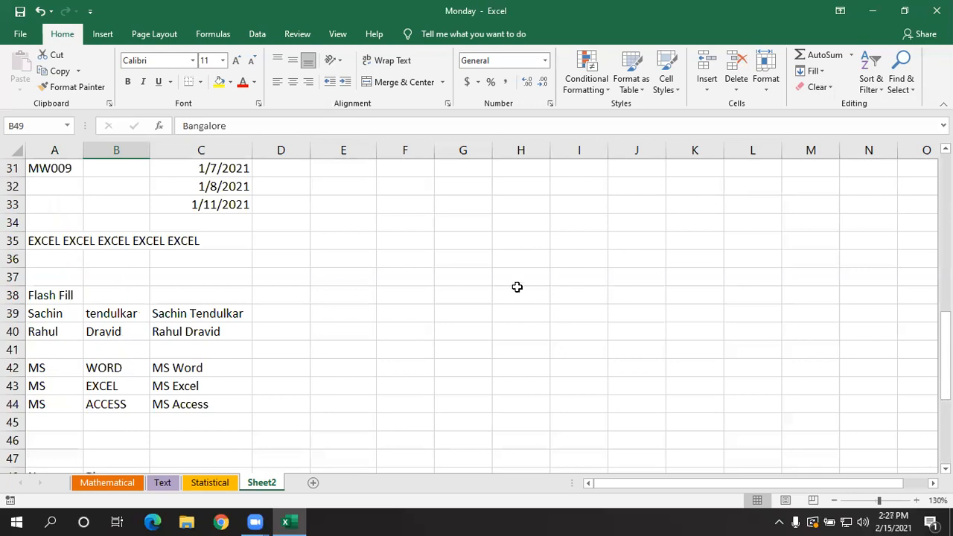
- Find all cells on the sheet containing "mw"
scroll(515, 288, "up", 2)
left_click(422, 318)
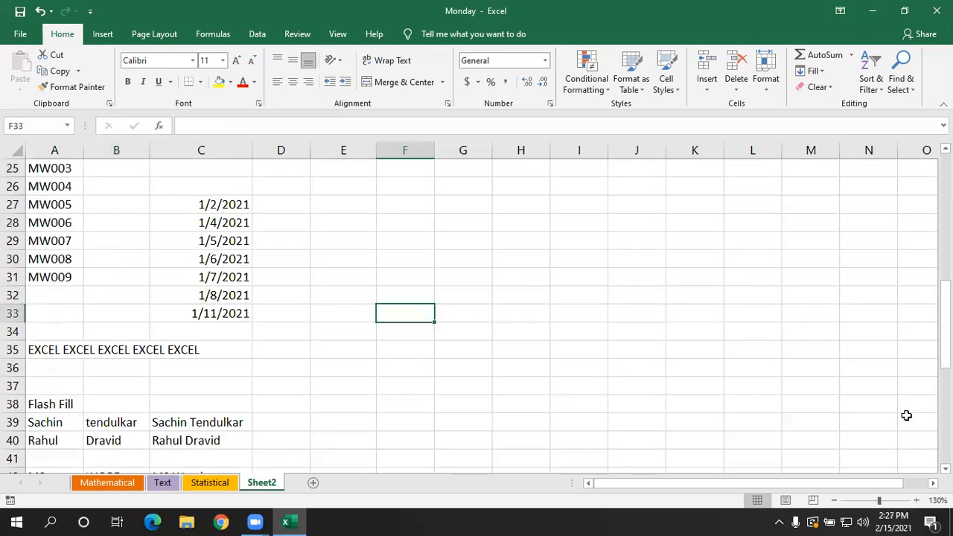
scroll(472, 399, "up", 8)
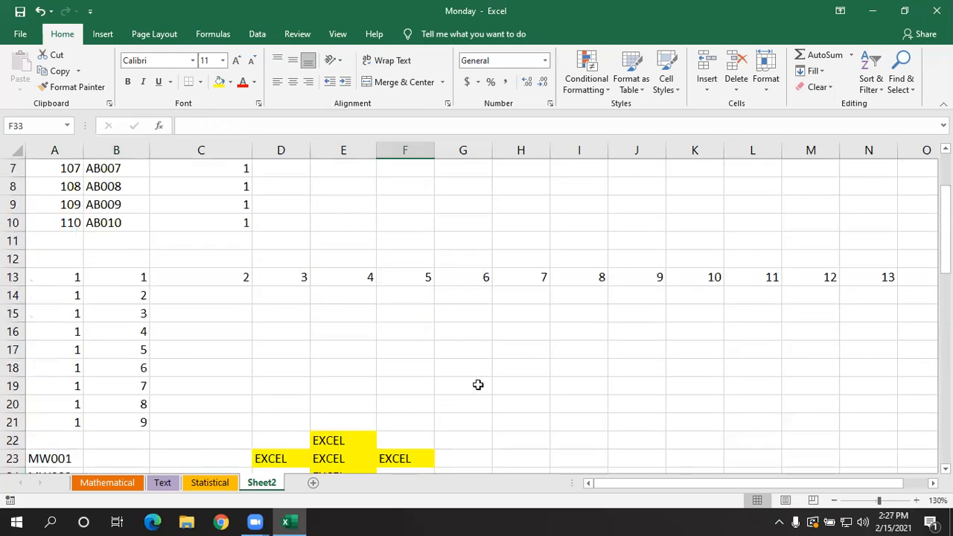
left_click(897, 80)
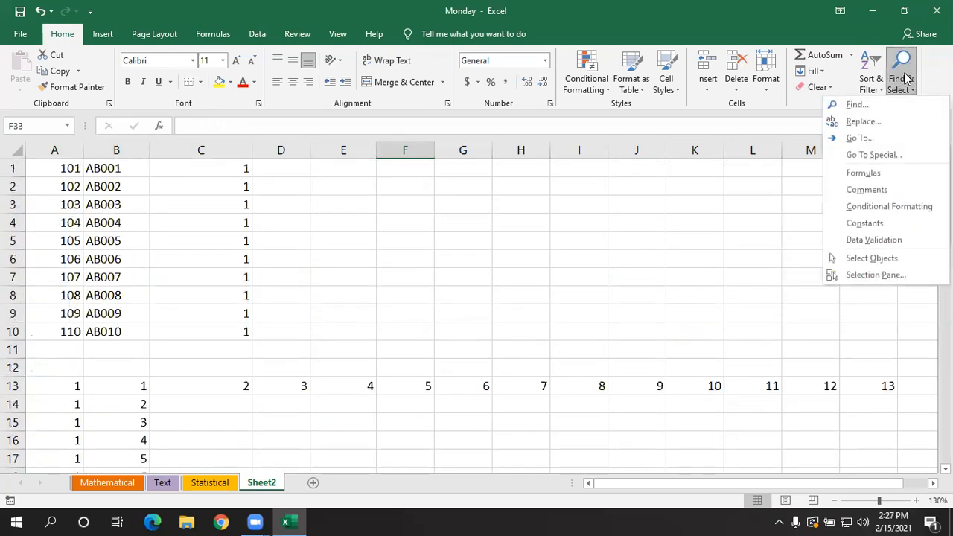
left_click(857, 105)
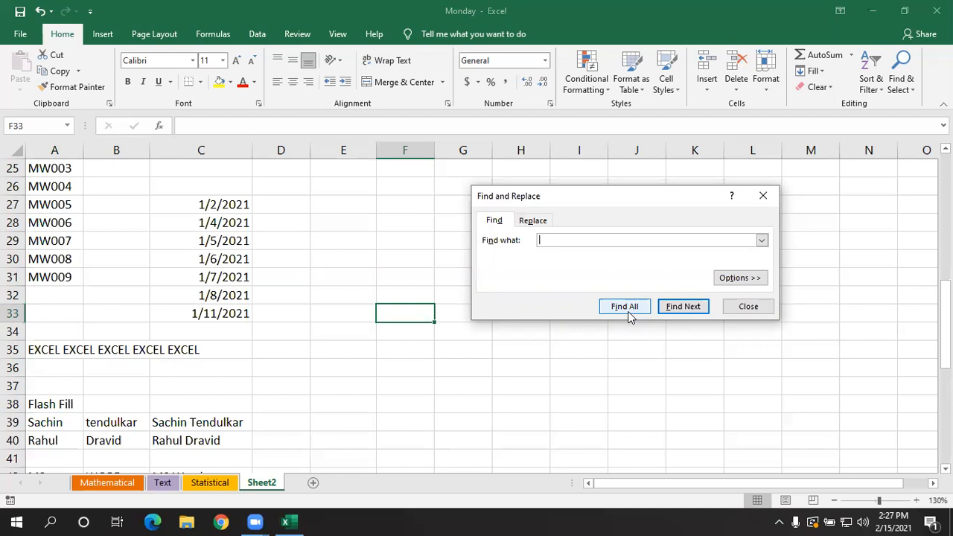
type("mw")
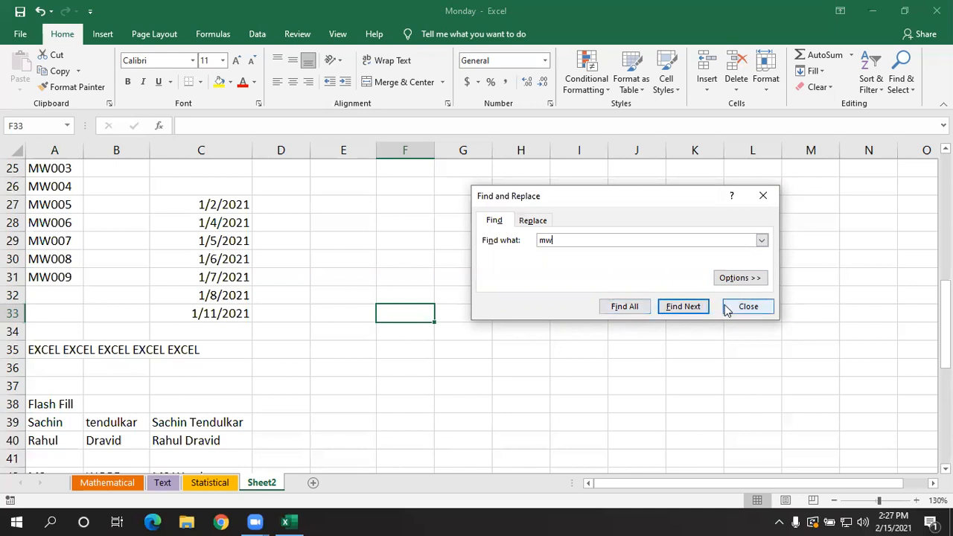
left_click(617, 309)
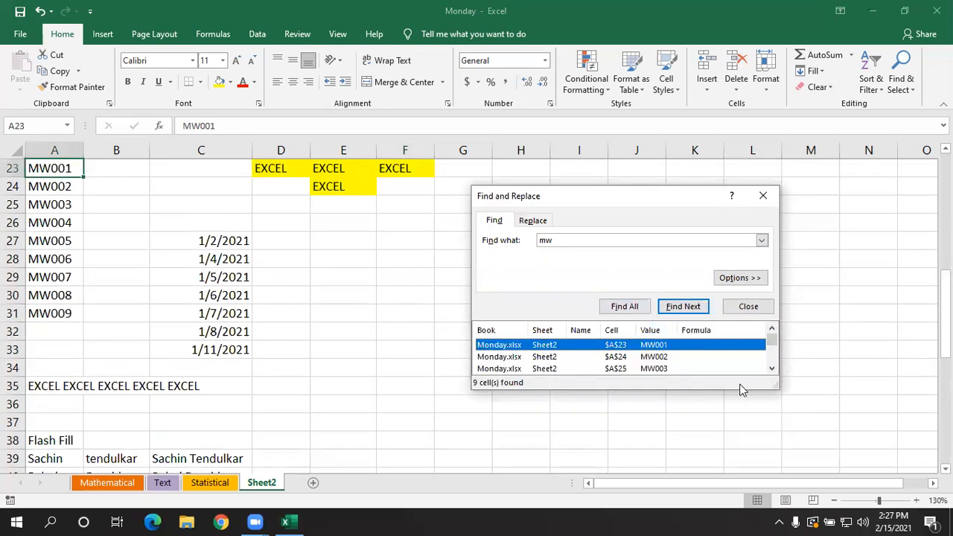
- Enlarge the list of found cells to show every match and go to the MW007 result in A29
left_click_drag(774, 389, 774, 452)
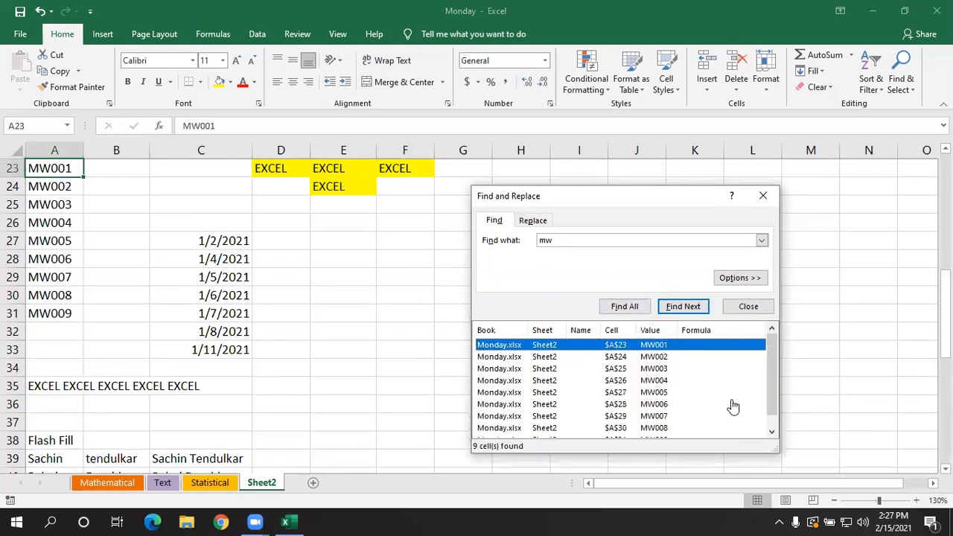
left_click_drag(629, 198, 642, 107)
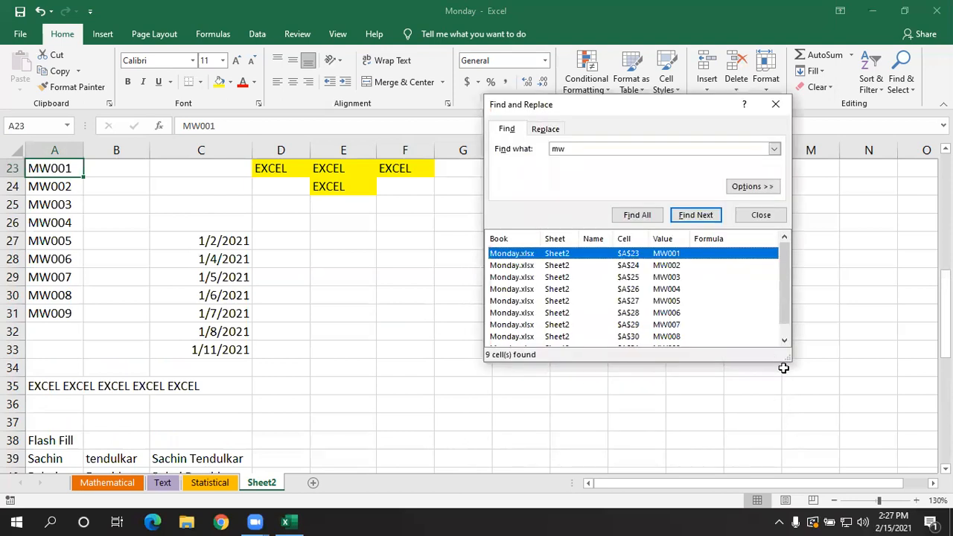
left_click_drag(779, 363, 769, 430)
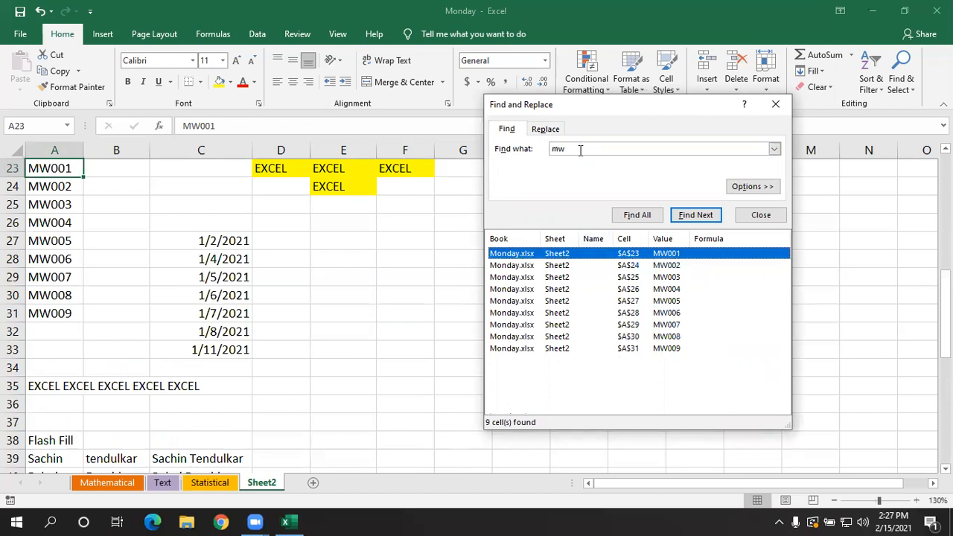
left_click(634, 329)
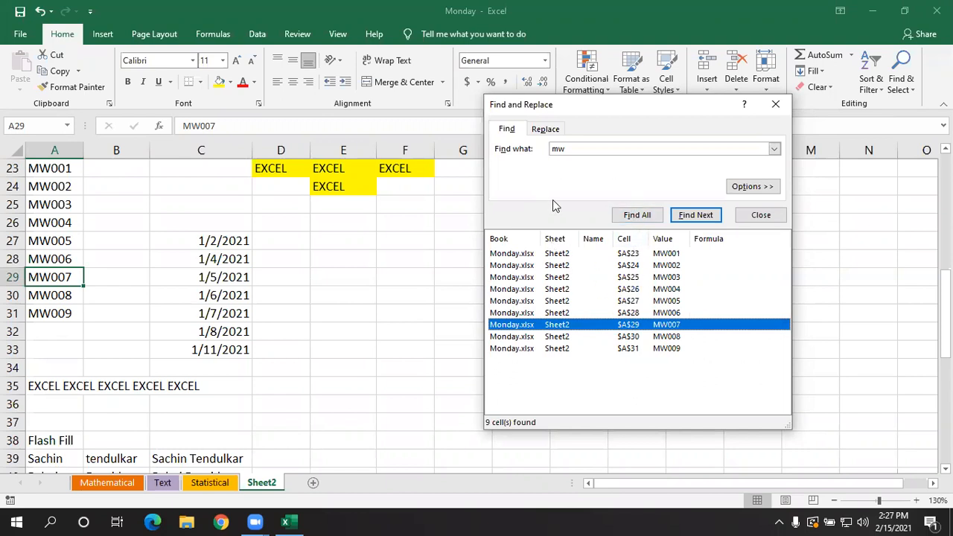
- Replace every "mw" on the sheet with "TF" and close Find and Replace
left_click(543, 131)
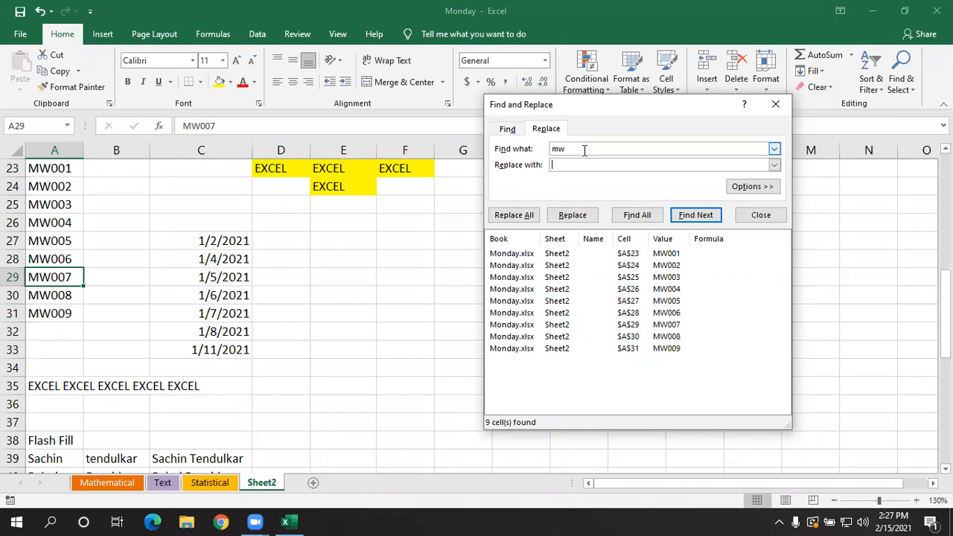
type("tf")
key("BackSpace")
key("BackSpace")
type("TF")
left_click(514, 216)
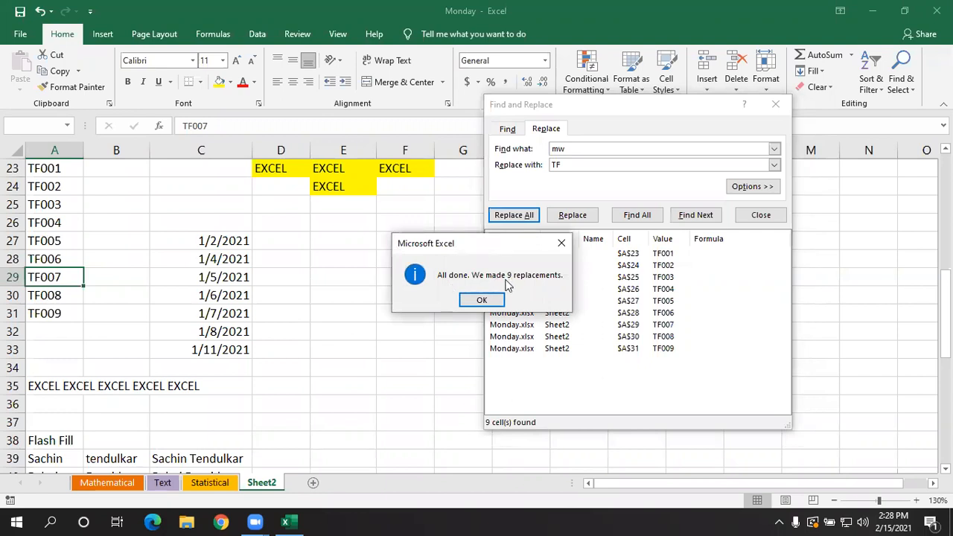
left_click(489, 300)
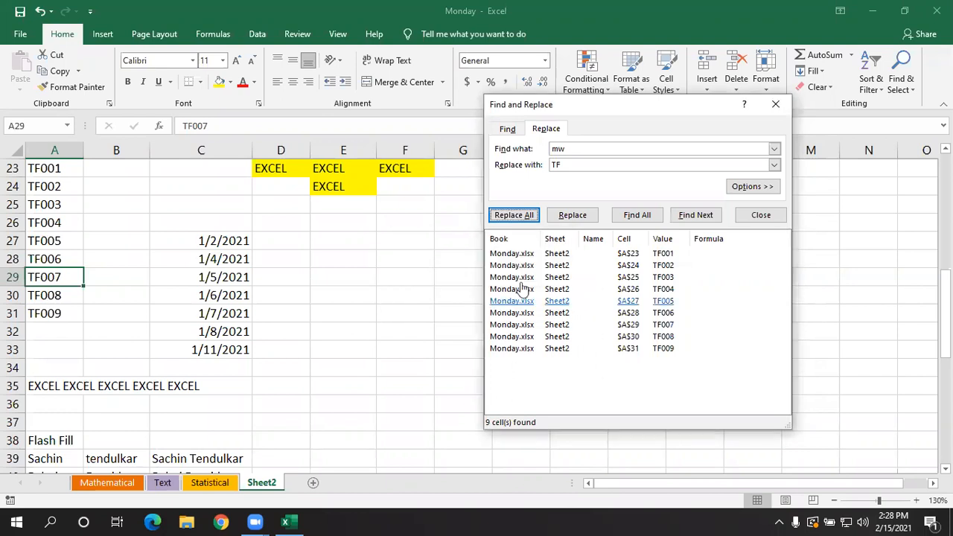
left_click(776, 109)
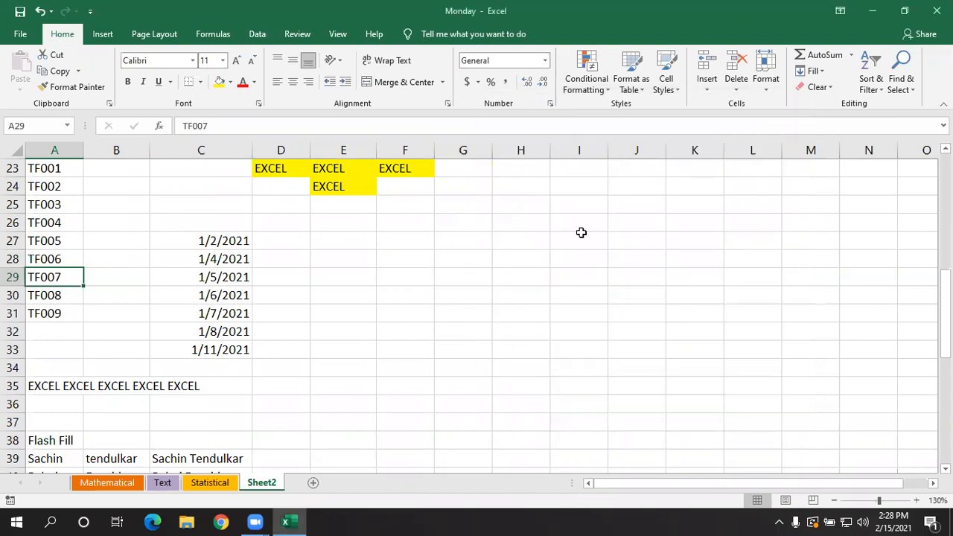
- Find all cells containing "tf" with Match case turned on, and dismiss the resulting message
scroll(127, 346, "up", 2)
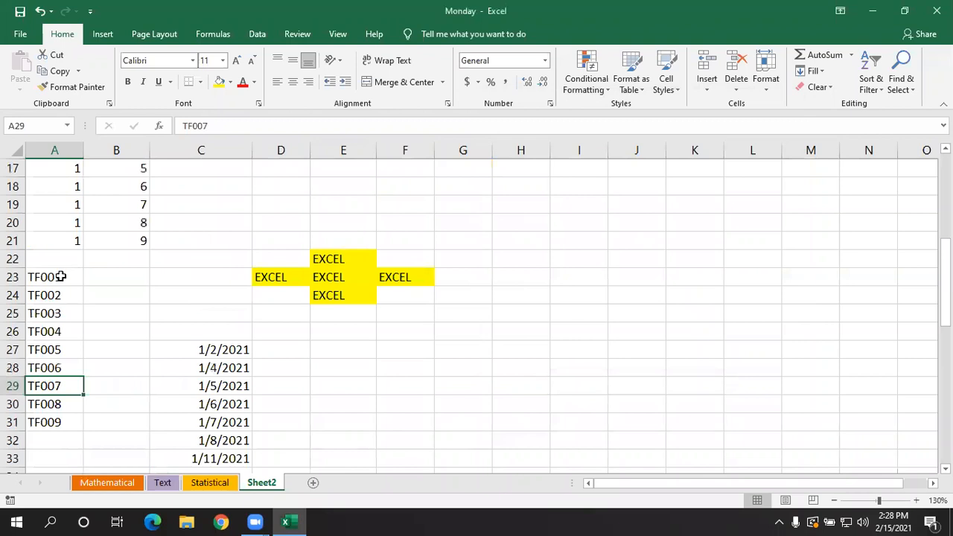
scroll(60, 276, "down", 1)
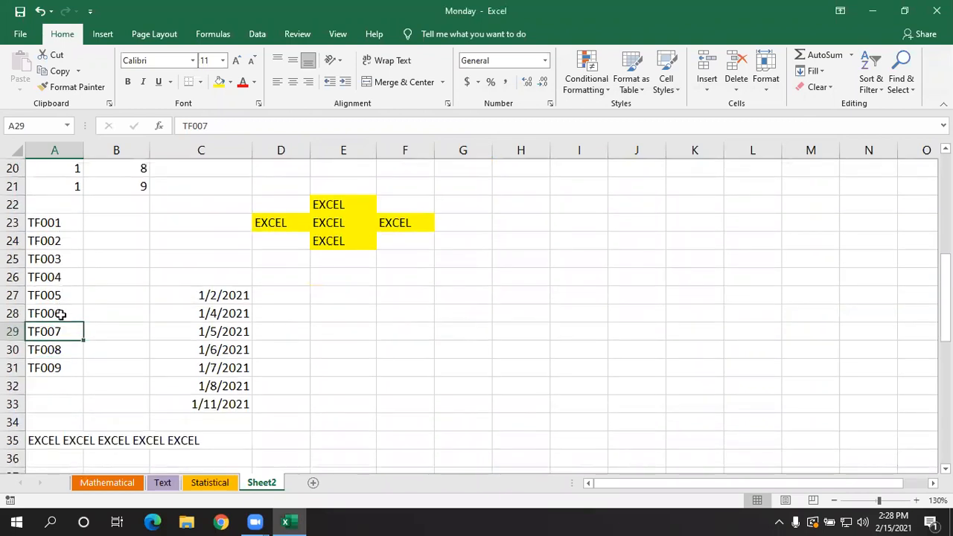
left_click(901, 83)
left_click(873, 109)
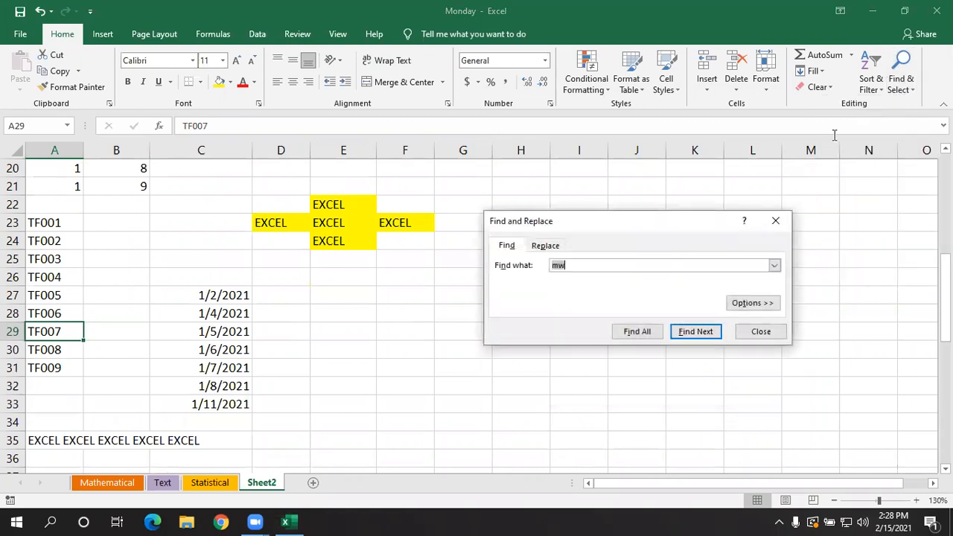
left_click(553, 245)
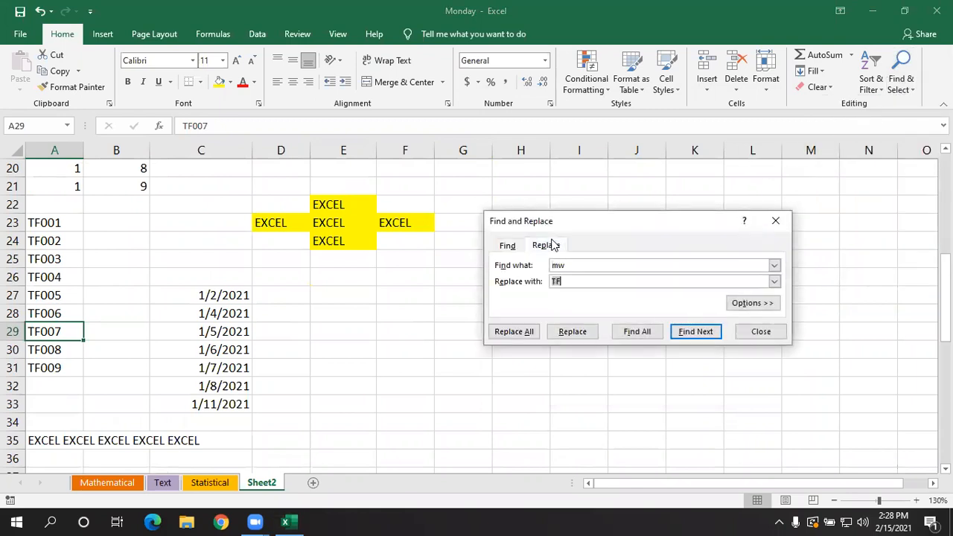
left_click(512, 248)
left_click(579, 263)
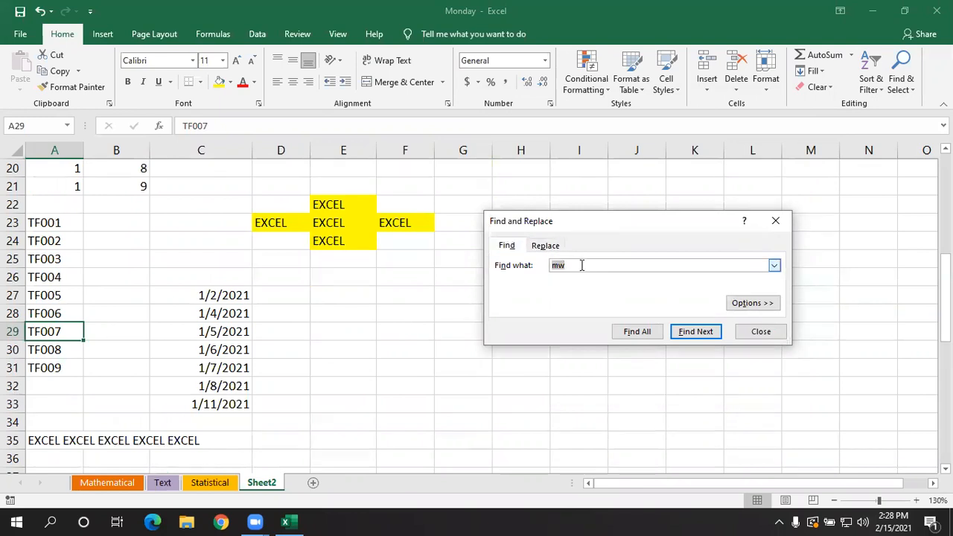
type("tf")
left_click(735, 304)
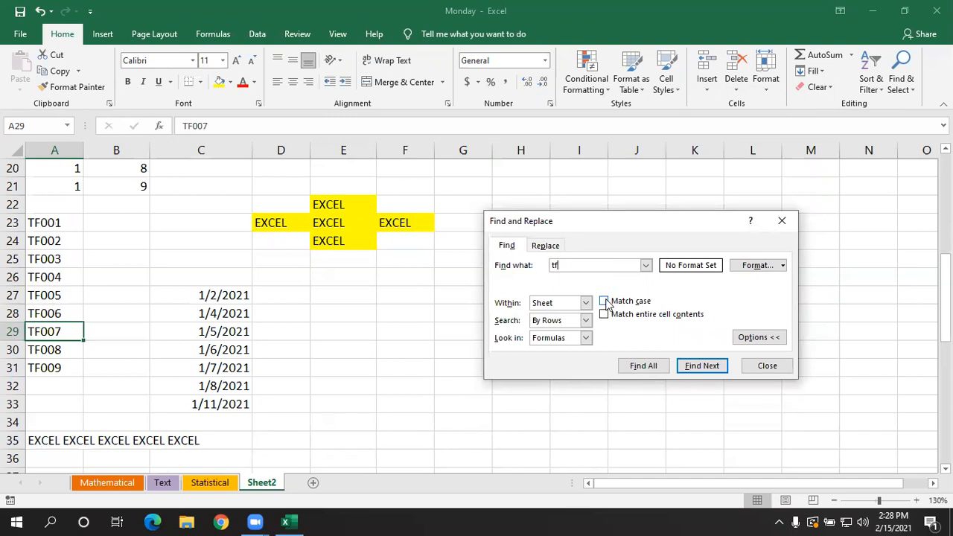
left_click(604, 301)
left_click(632, 366)
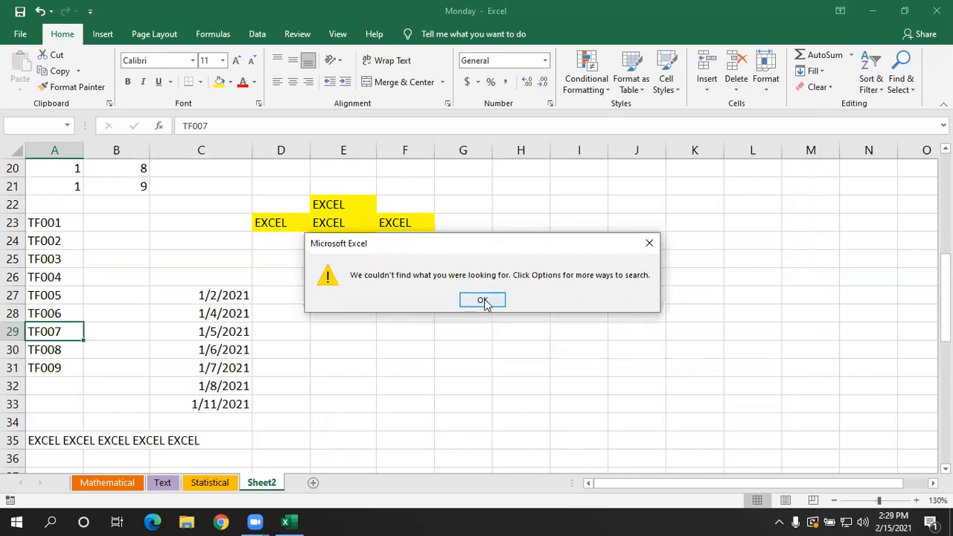
left_click(482, 300)
- Find all "tf" cells with Match case turned off, and enlarge the results list
left_click(604, 301)
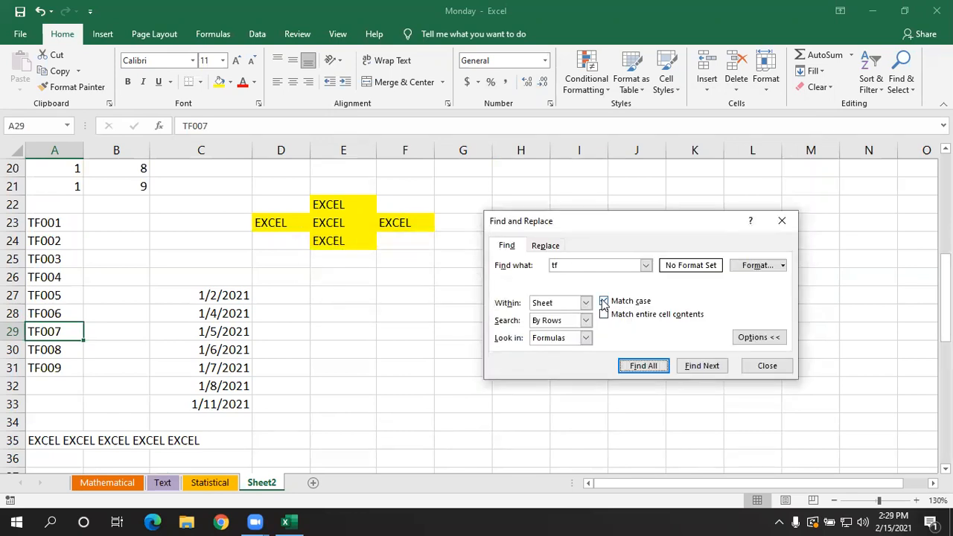
left_click(645, 365)
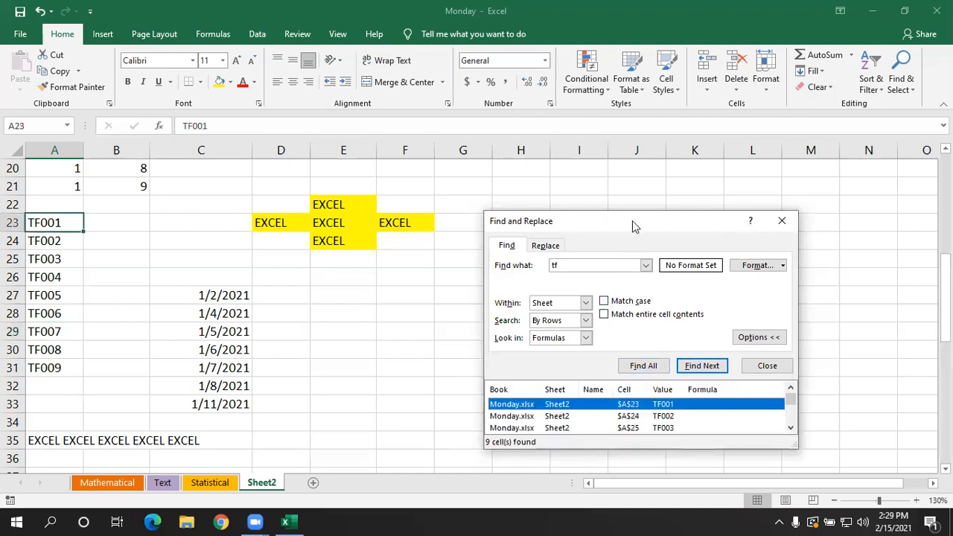
left_click_drag(632, 220, 655, 164)
left_click_drag(690, 393, 685, 445)
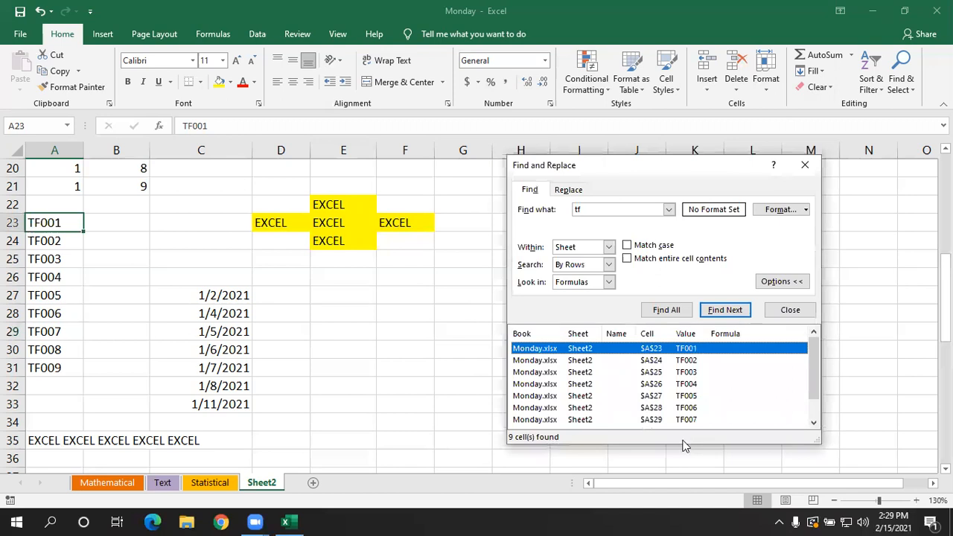
- Find all "tf" cells with Match entire cell contents turned on, and dismiss the resulting message
left_click(628, 260)
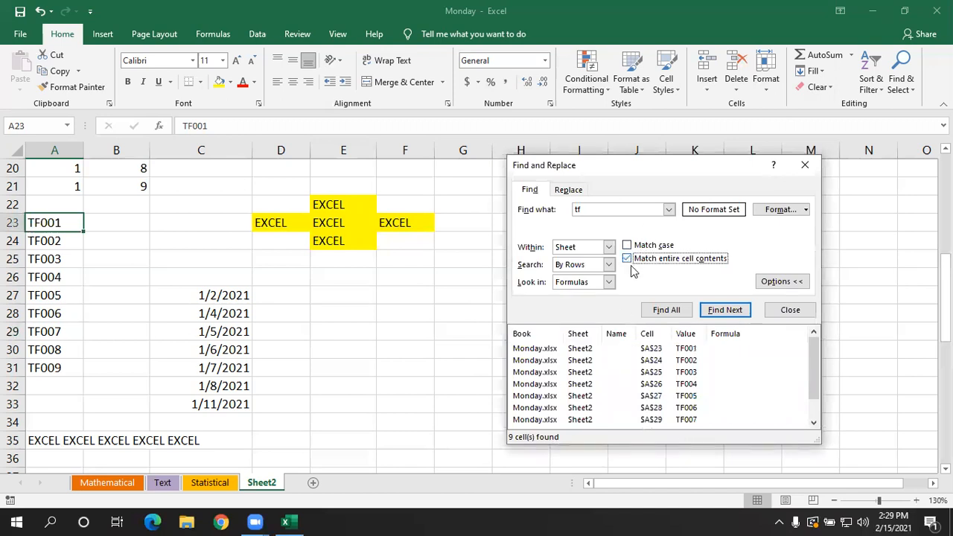
left_click(666, 309)
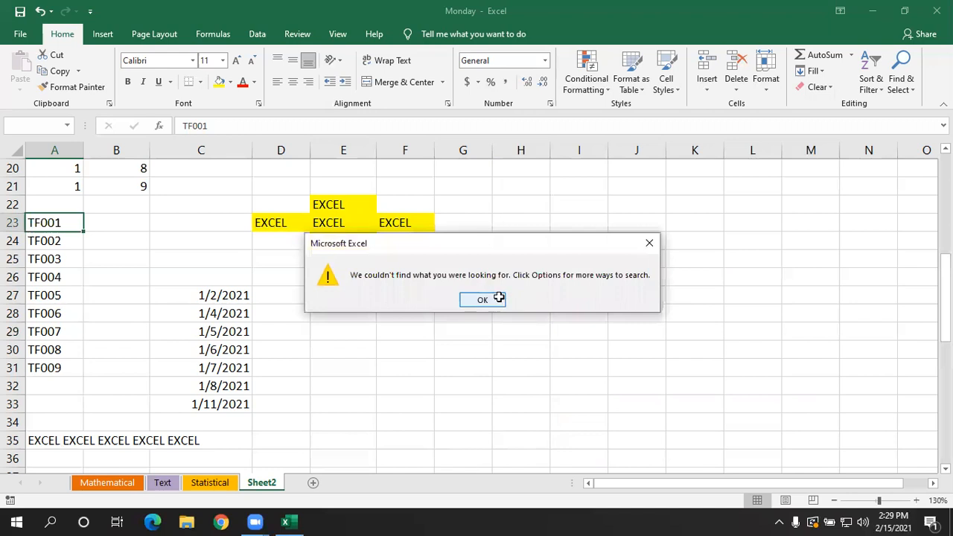
left_click(504, 299)
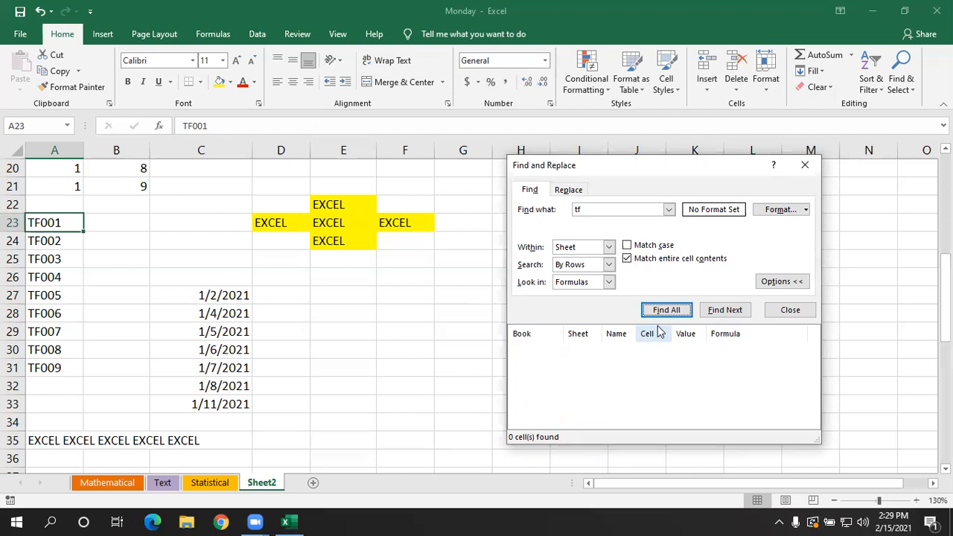
- Turn off Match entire cell contents, find all "tf" cells again, and close Find and Replace
left_click(632, 259)
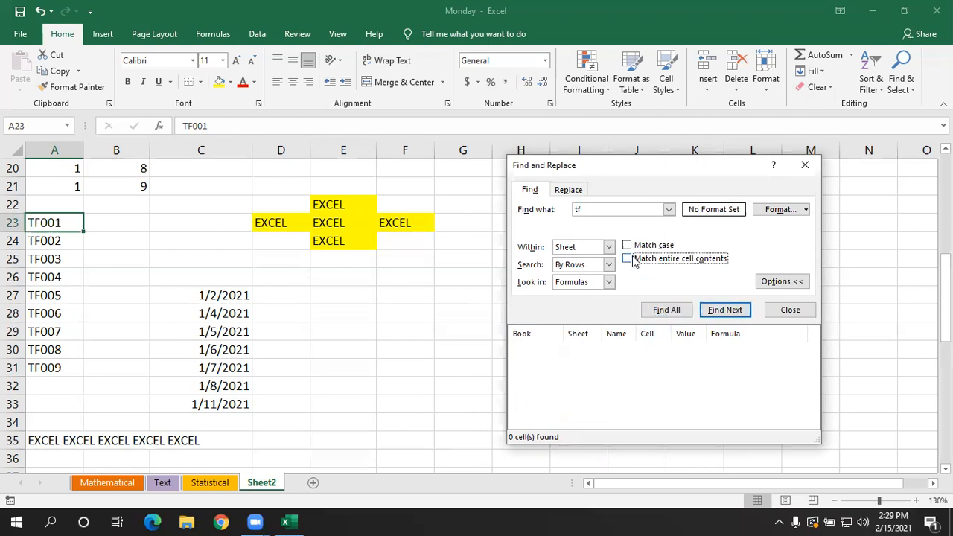
left_click(666, 310)
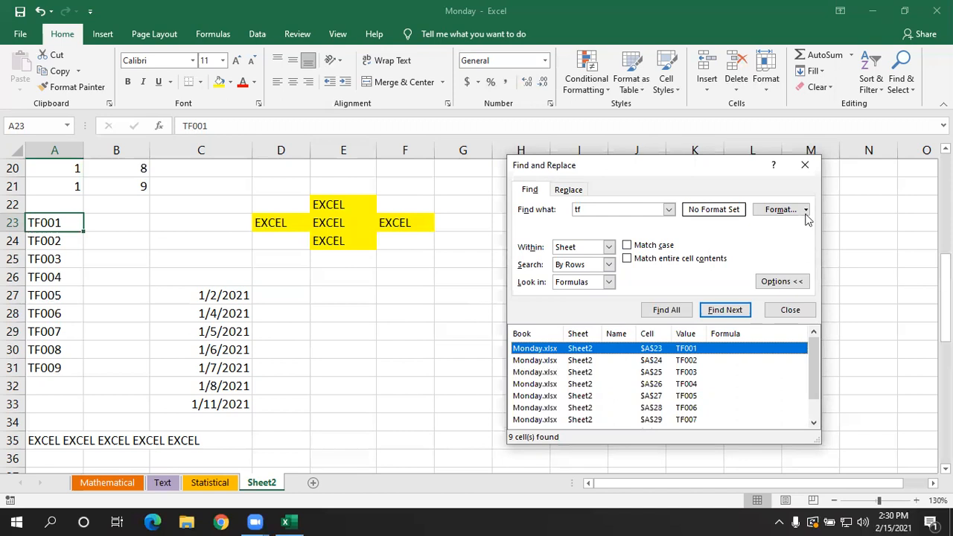
left_click(805, 165)
left_click(822, 238)
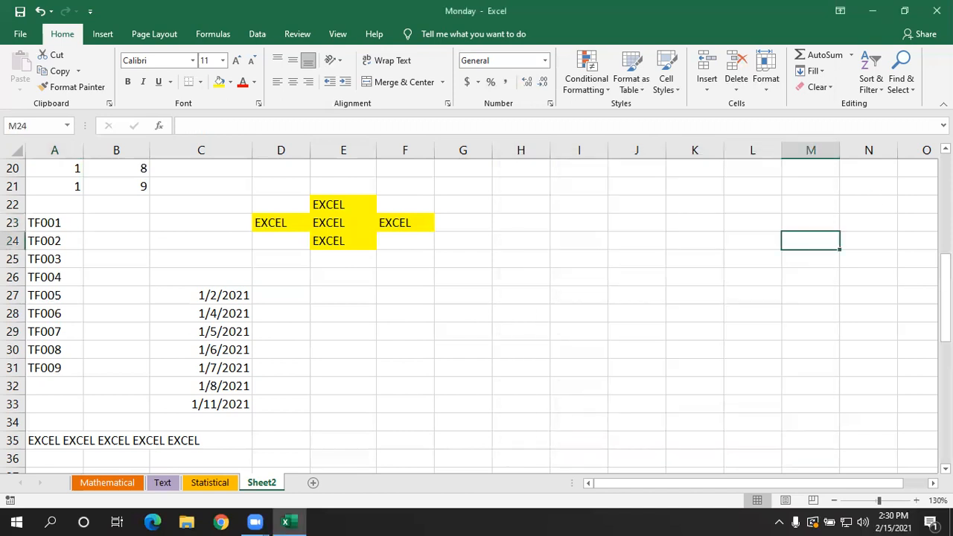
- Try to select all cells containing formulas with Find & Select, and dismiss the resulting message
left_click(897, 71)
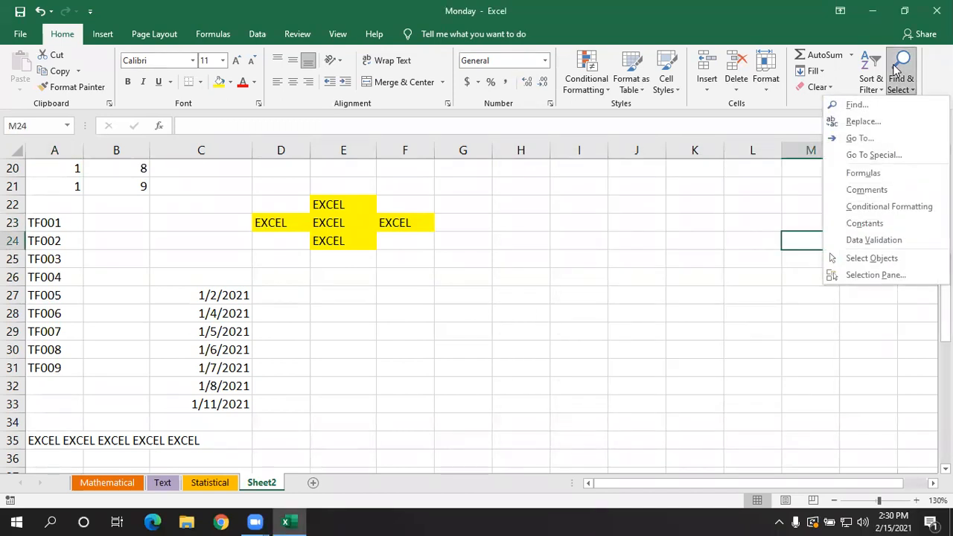
left_click(897, 174)
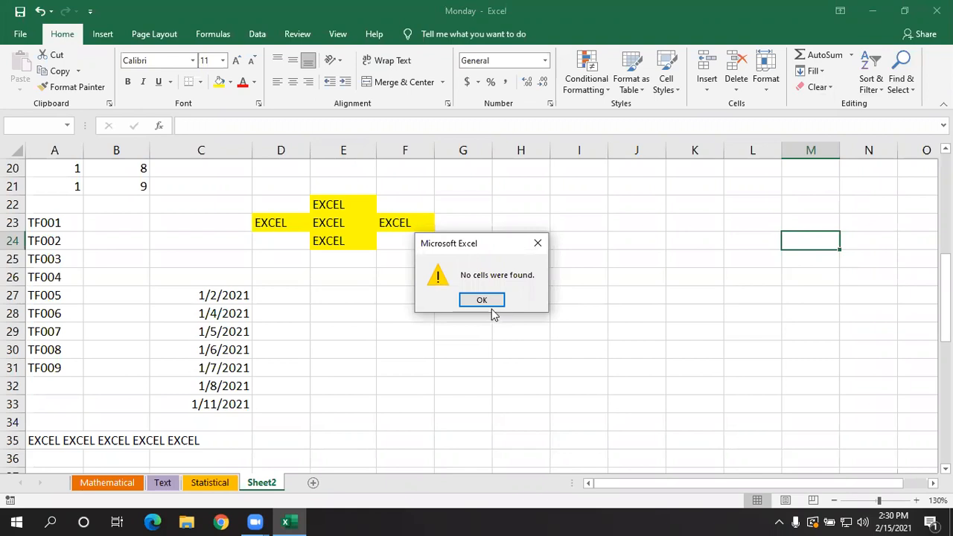
left_click(481, 300)
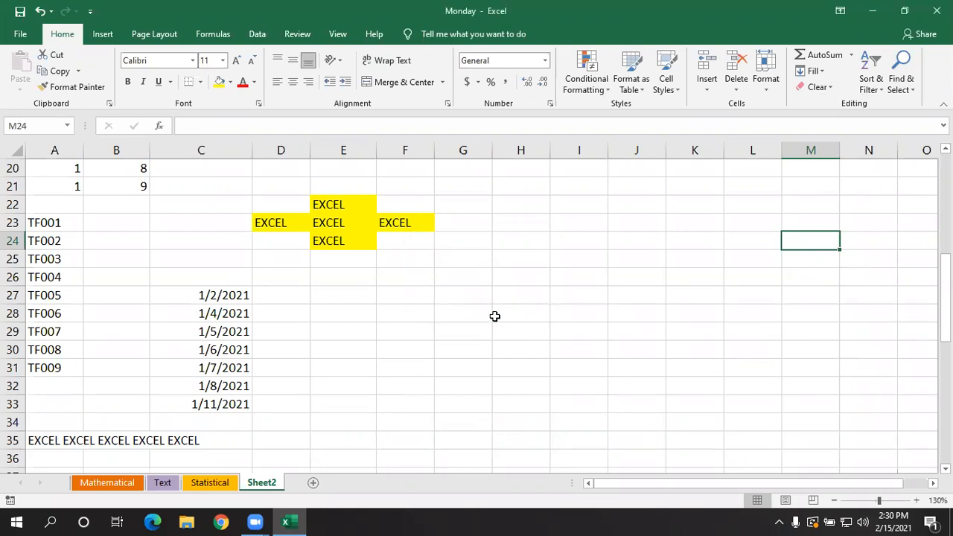
- Enter an AutoSum of C1:C10 in cell C11 and reselect that cell
scroll(481, 369, "up", 6)
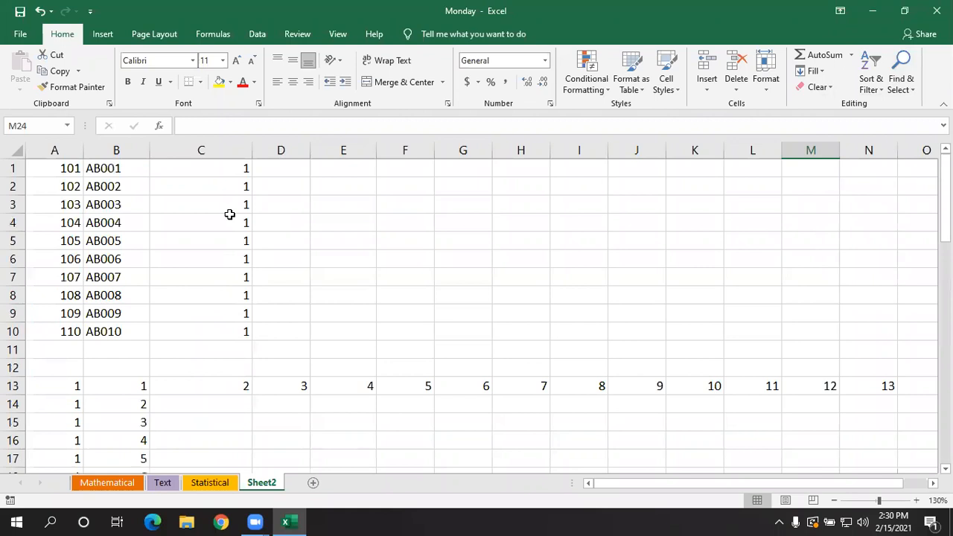
left_click(223, 351)
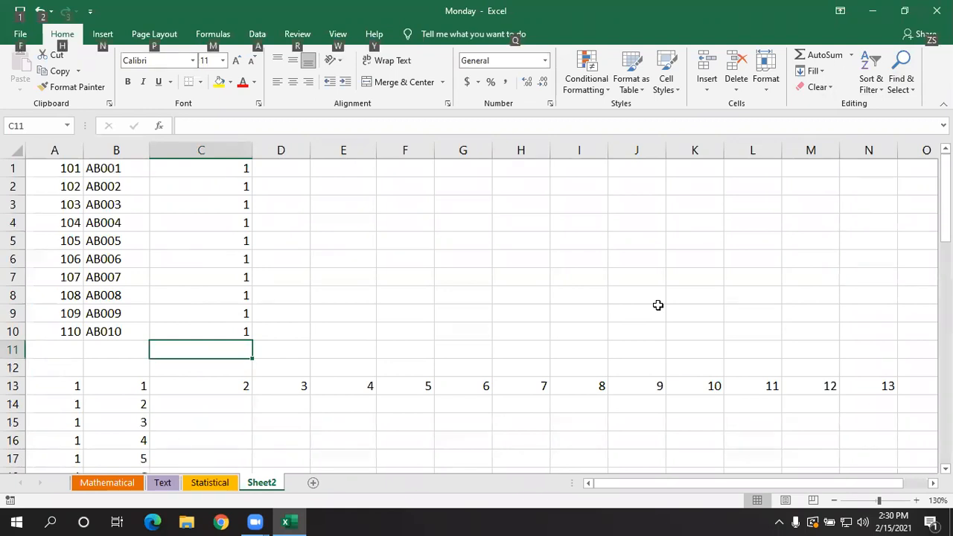
key("alt+equal")
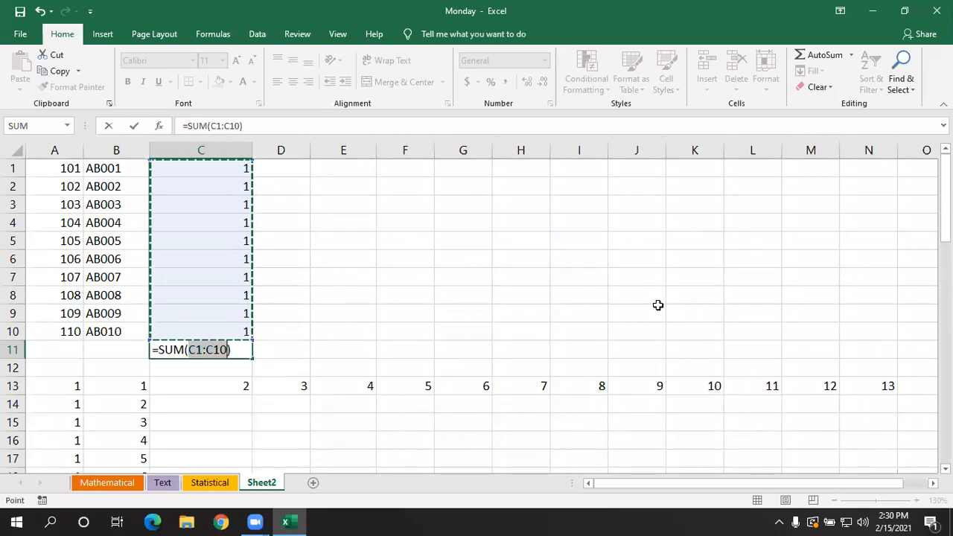
key("Return")
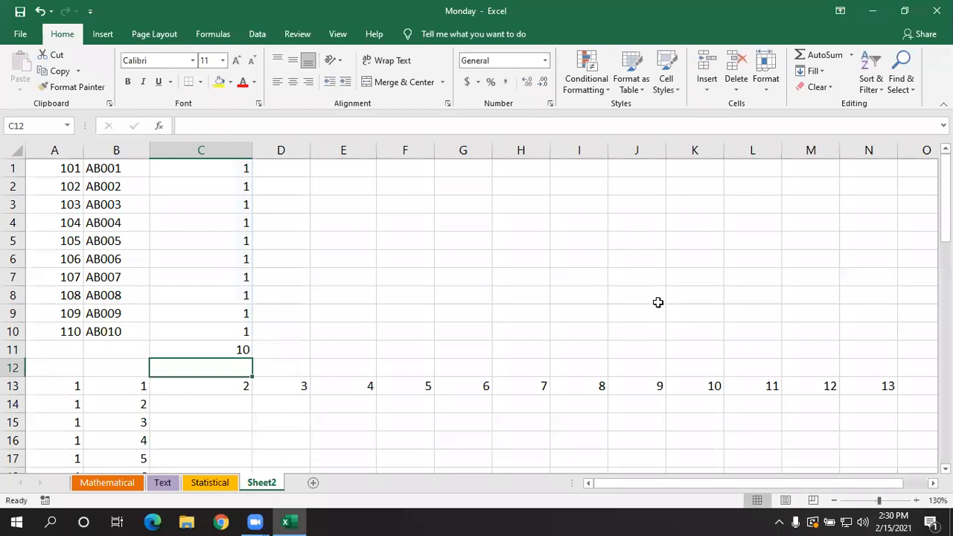
left_click(234, 344)
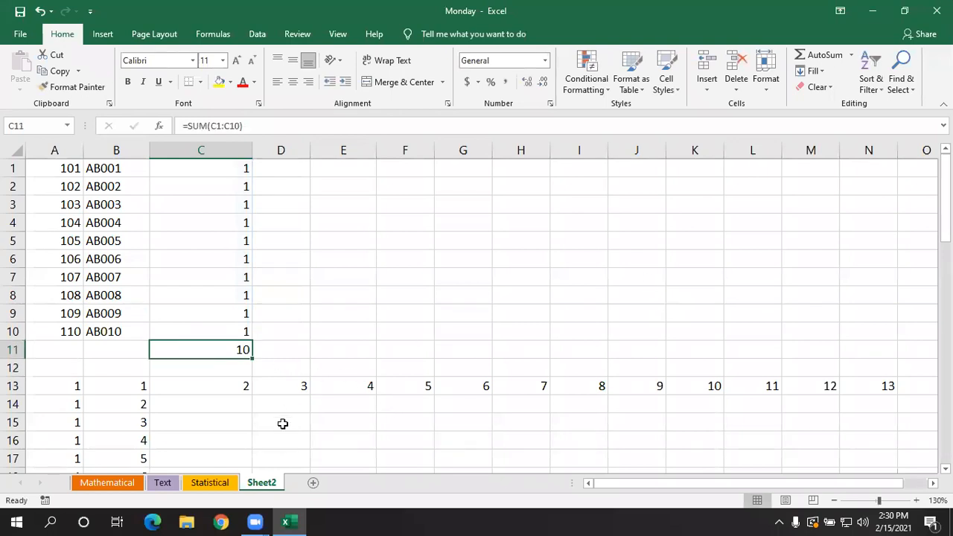
- Clear cell C13 and enter an AutoSum of A14:B14 in cell C14
scroll(279, 414, "down", 2)
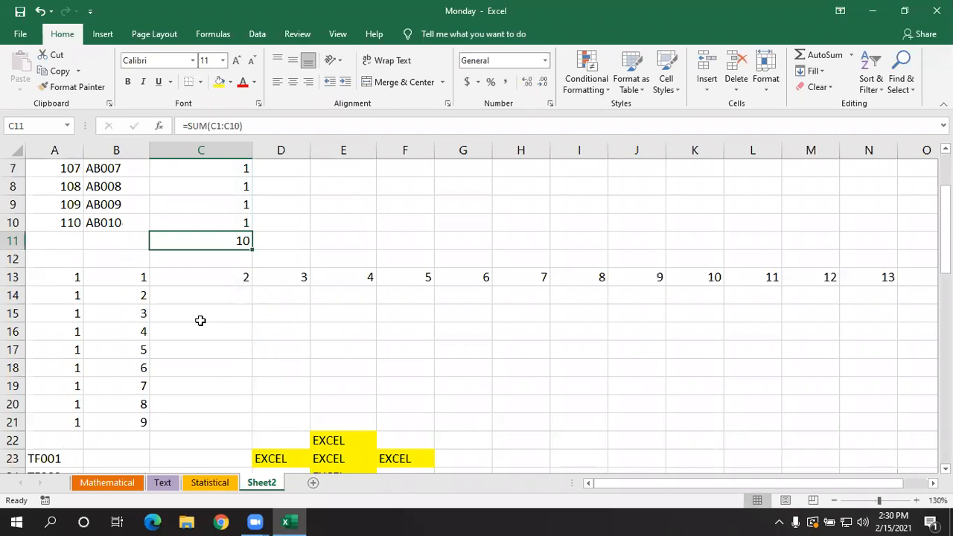
left_click(201, 320)
scroll(230, 238, "up", 2)
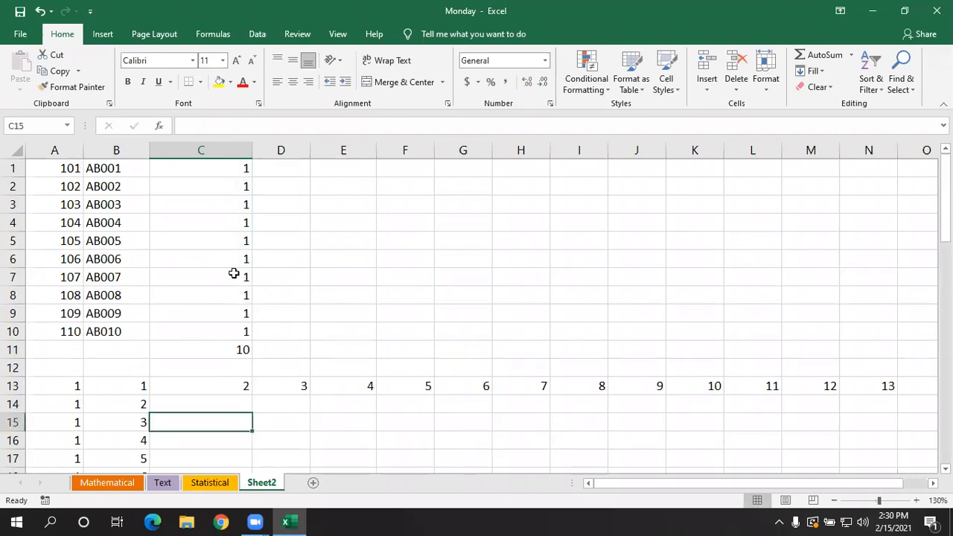
left_click(223, 350)
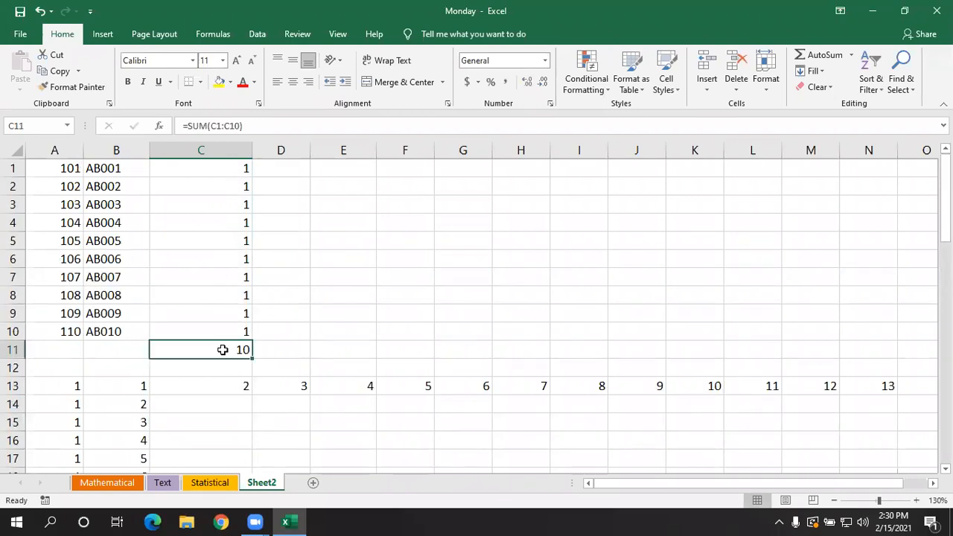
scroll(221, 350, "down", 1)
left_click(221, 347)
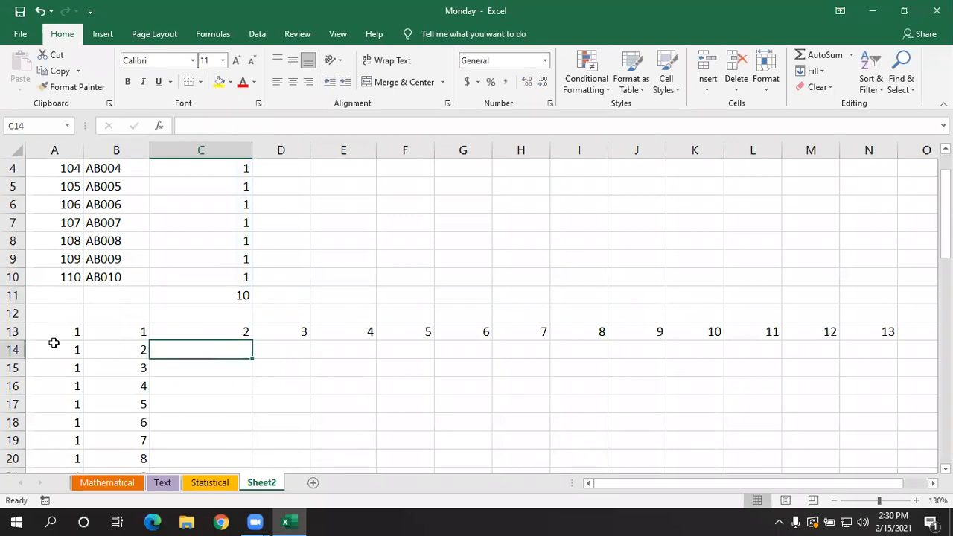
left_click(204, 330)
key("BackSpace")
left_click(258, 382)
left_click(209, 351)
key("alt+equal")
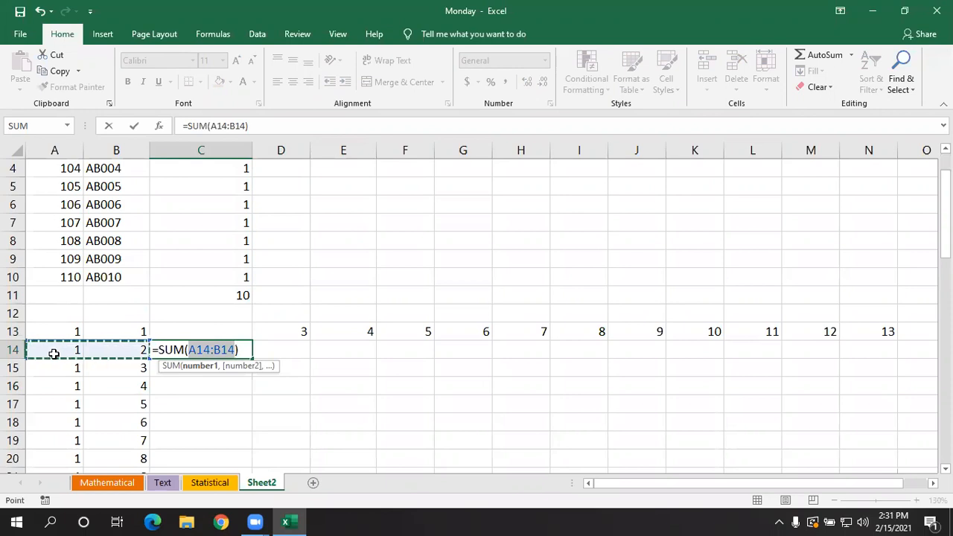
key("Return")
- Select all cells containing formulas on the sheet with Find & Select, and clear the selection
scroll(409, 419, "up", 1)
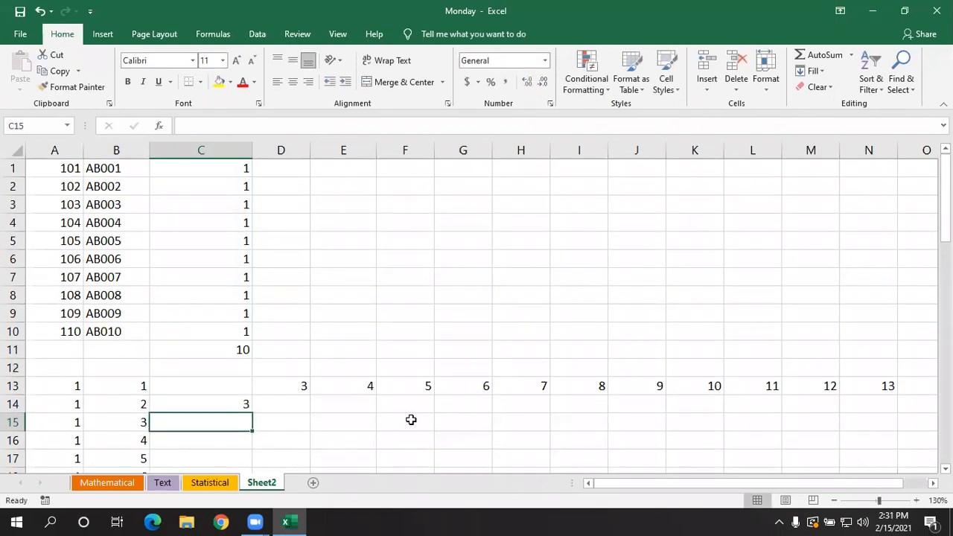
left_click(900, 81)
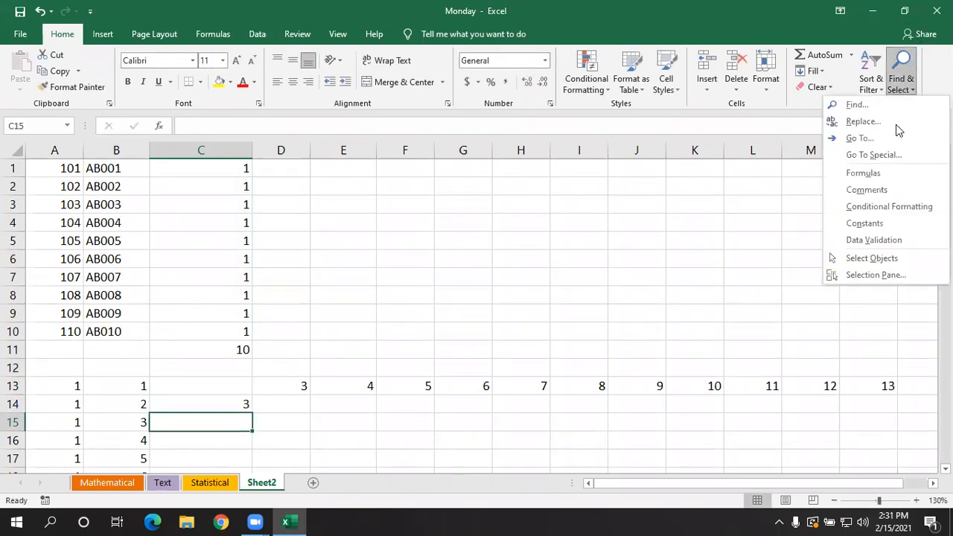
left_click(882, 172)
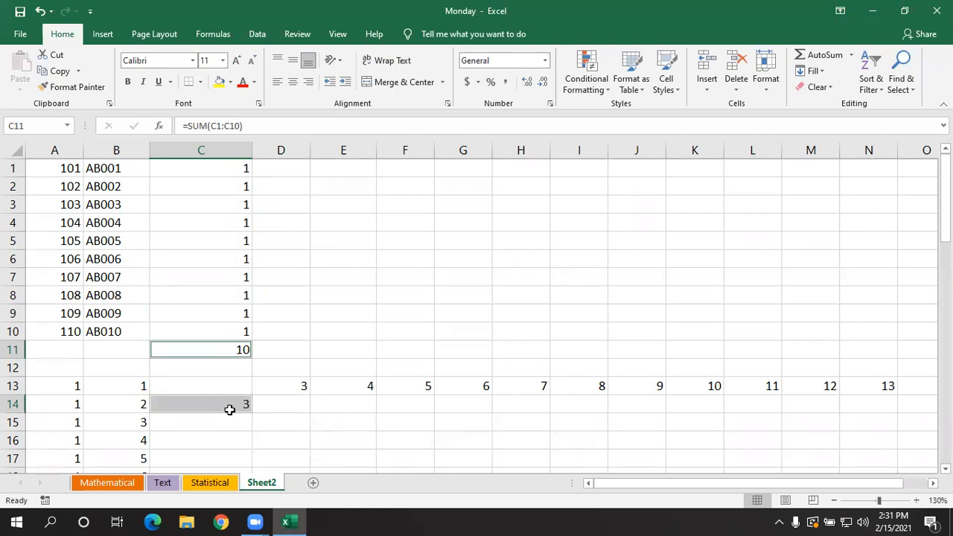
left_click(443, 358)
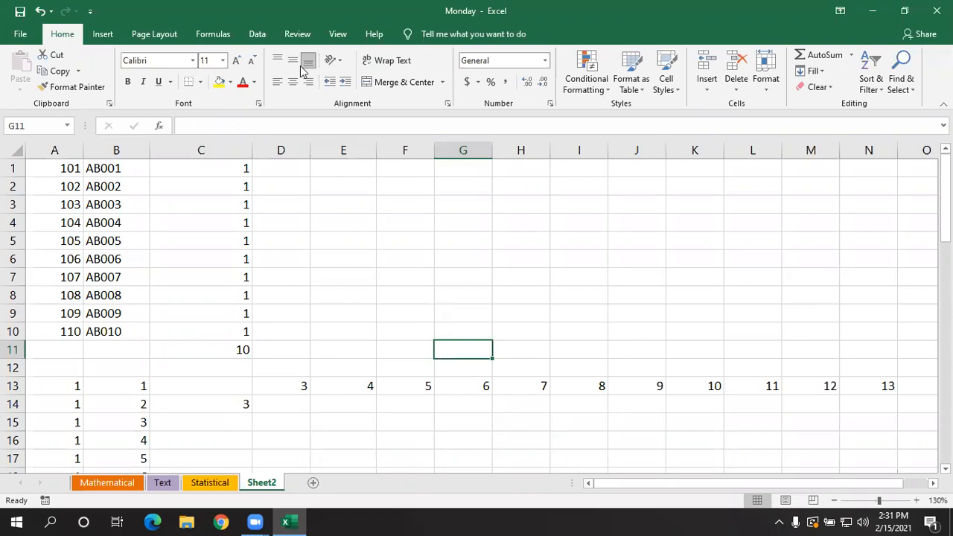
left_click(739, 313)
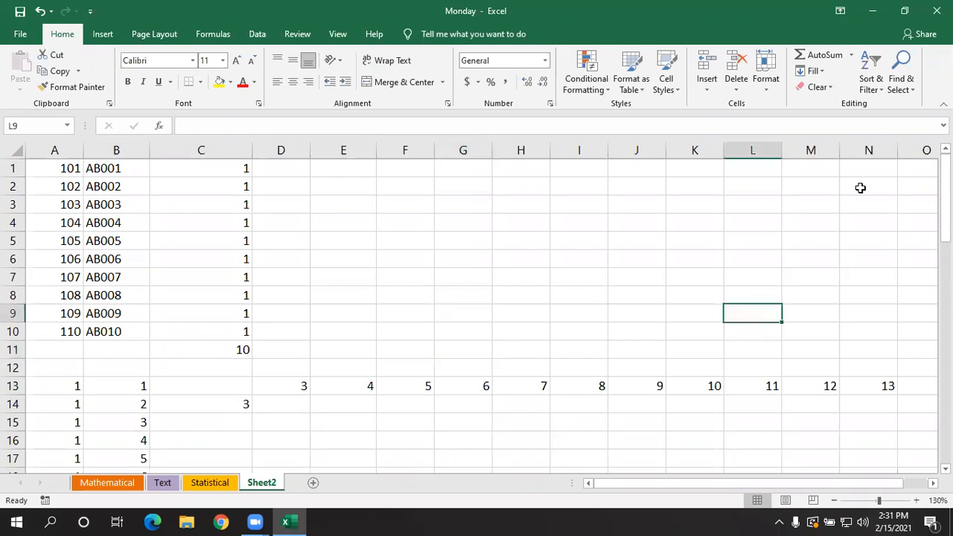
left_click(902, 85)
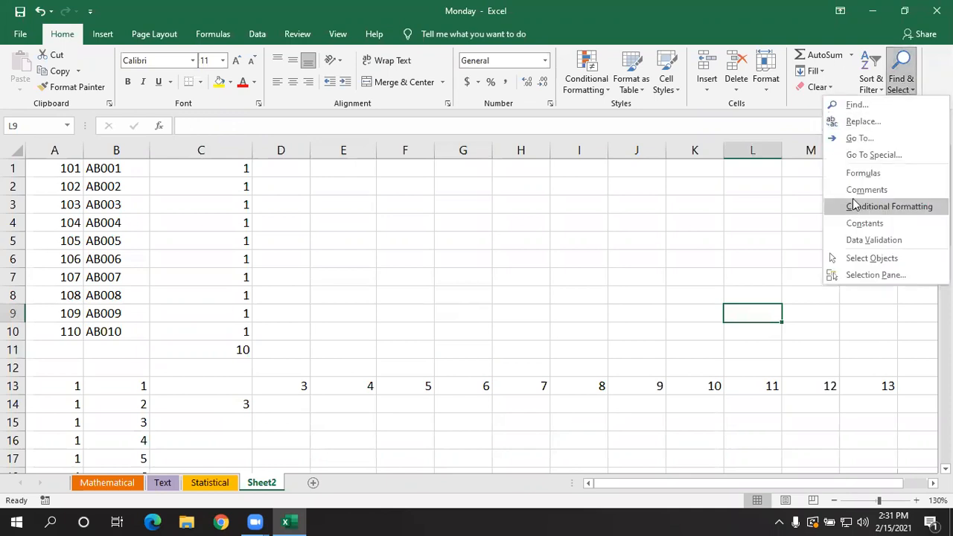
left_click(604, 239)
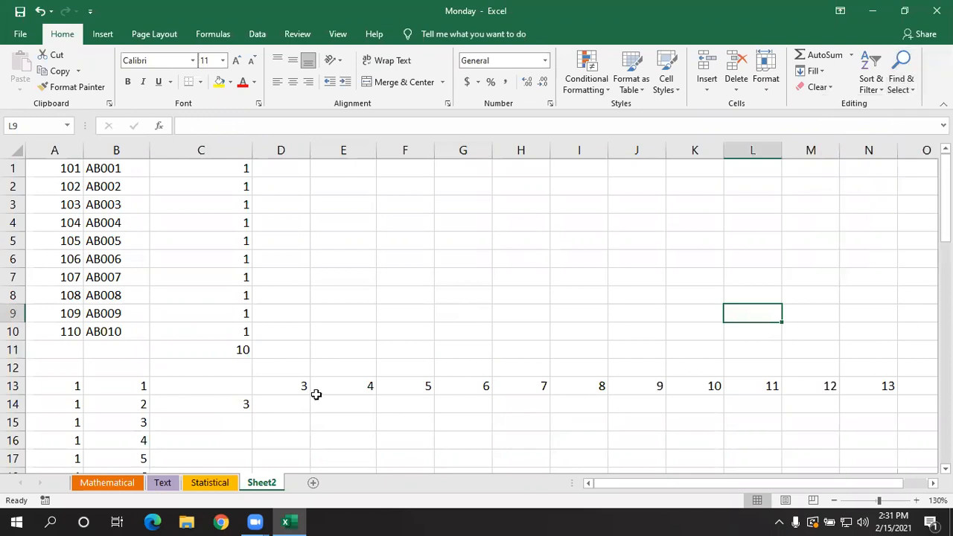
- Add a comment with the text "abc" to the empty cell F6
left_click(380, 260)
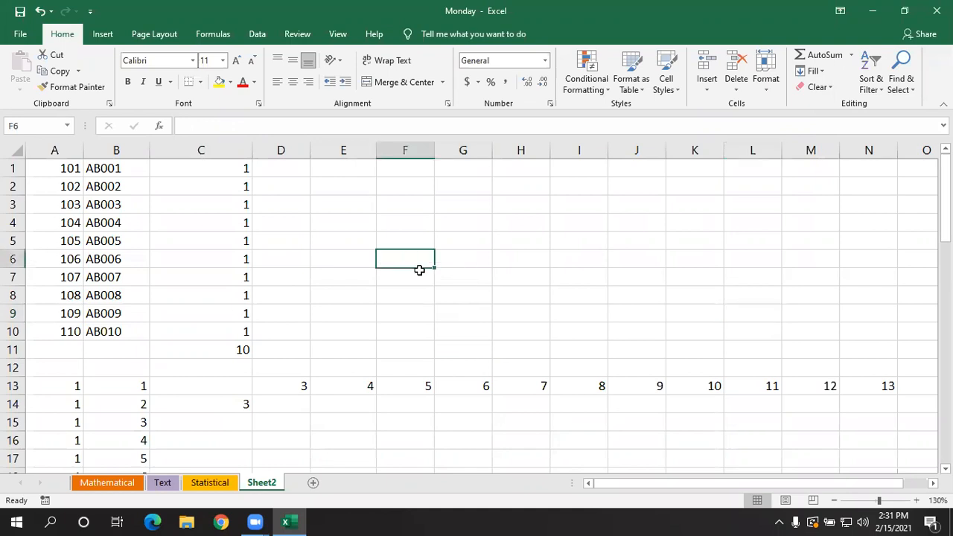
scroll(433, 280, "down", 2)
scroll(433, 280, "up", 2)
key("shift+F2")
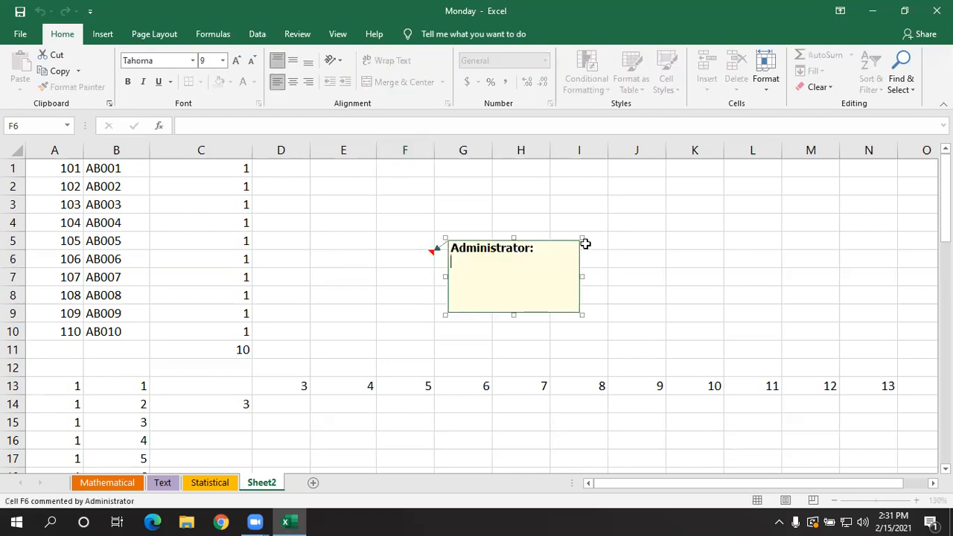
type("abc")
left_click(638, 294)
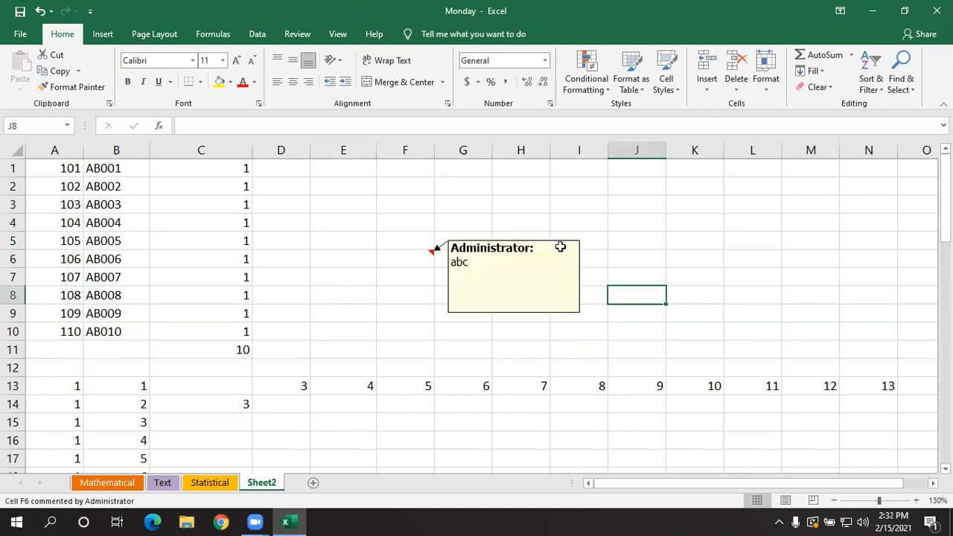
- Select the cells containing comments with Find & Select, and view the comment on F6
left_click(739, 264)
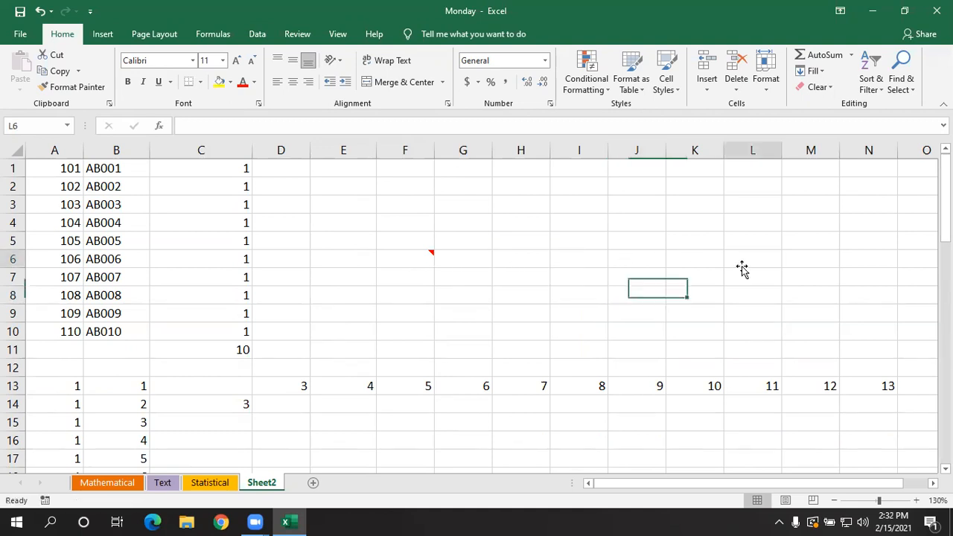
left_click(898, 88)
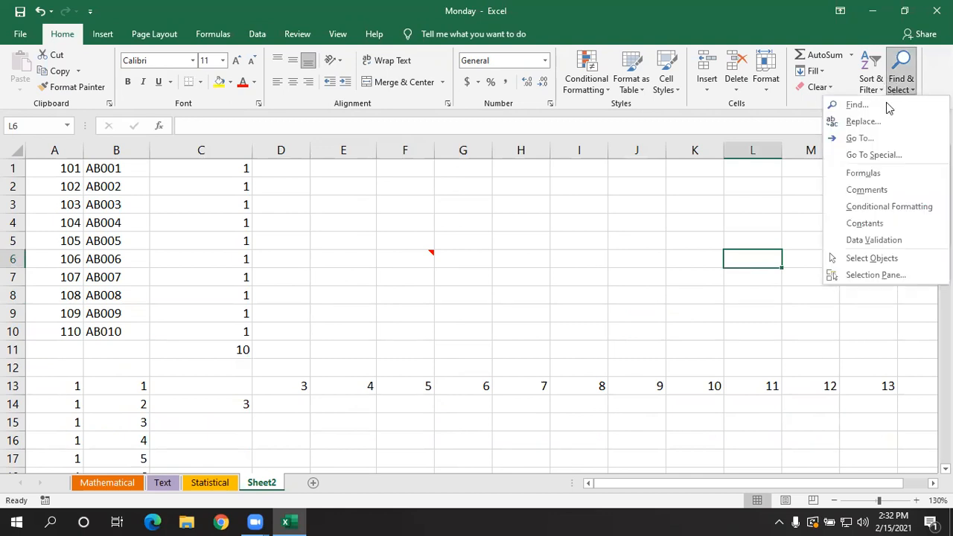
left_click(861, 191)
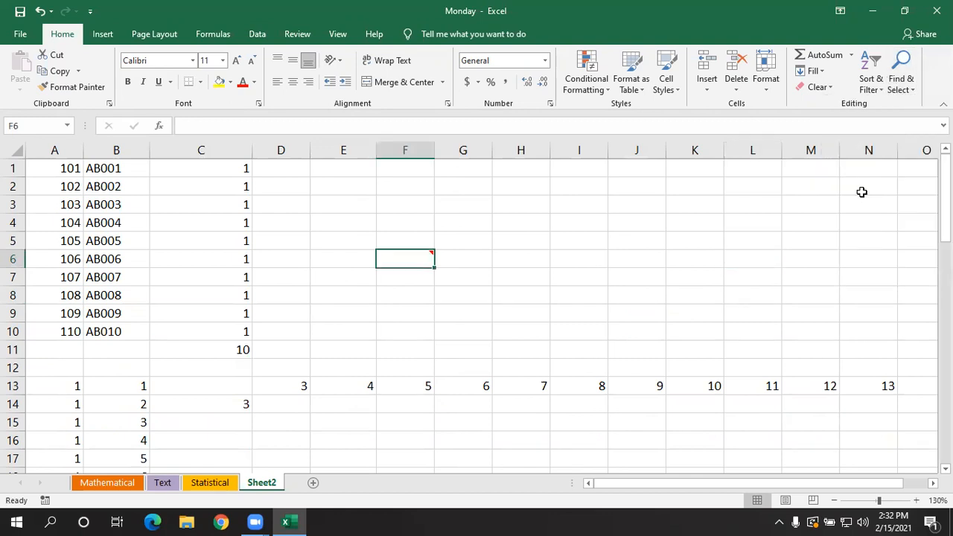
left_click(593, 301)
left_click(782, 256)
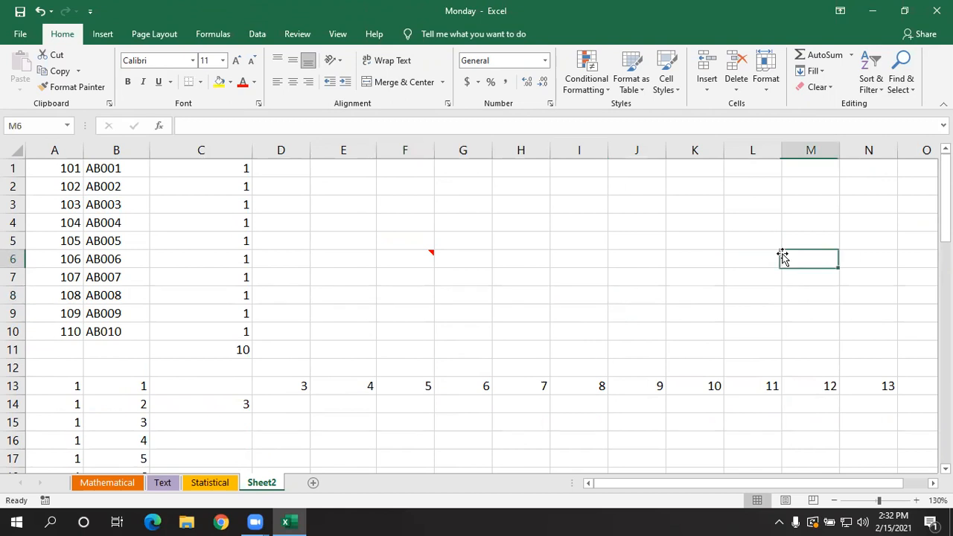
mouse_move(404, 257)
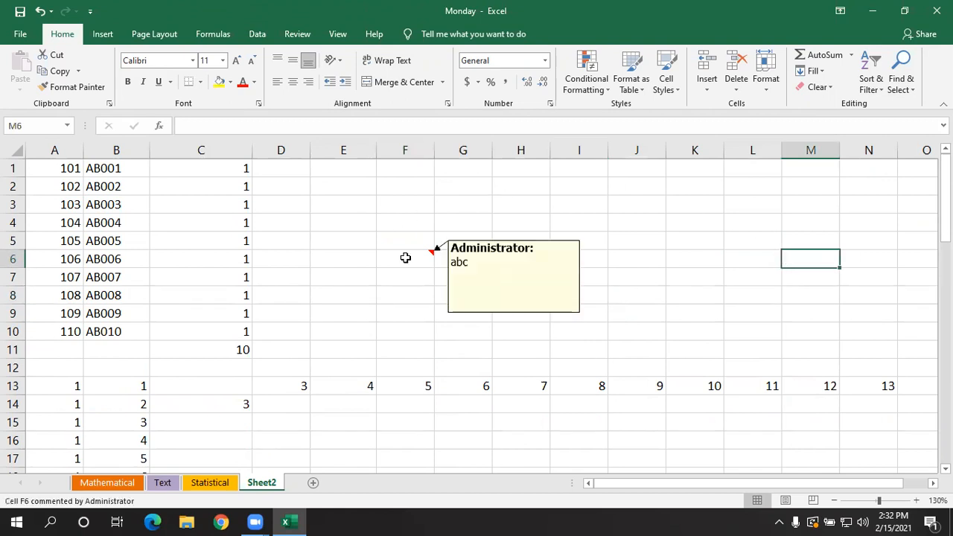
left_click(662, 279)
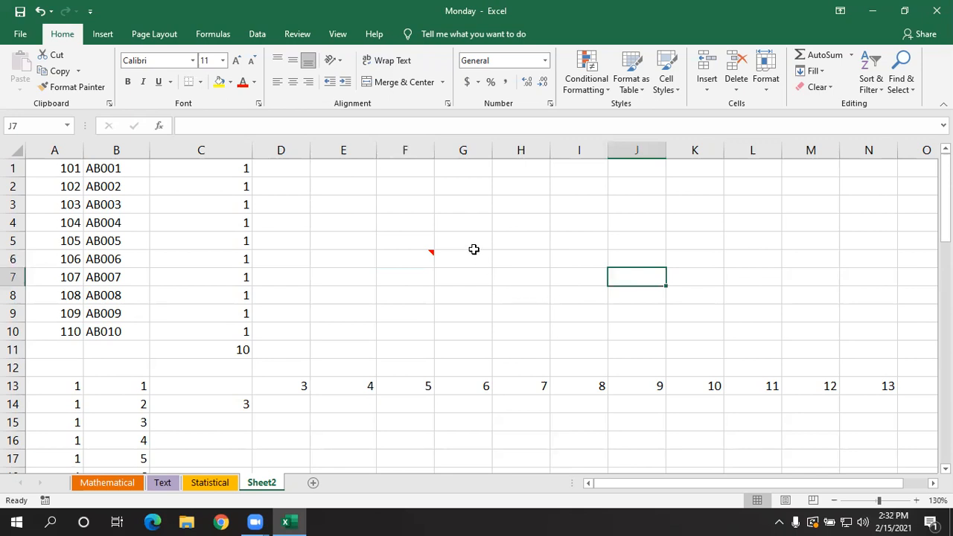
- Highlight cells in A1:A10 containing the text 5 with Light Red Fill with Dark Red Text, using a conditional formatting rule
scroll(514, 345, "down", 1)
scroll(513, 345, "up", 1)
scroll(319, 347, "down", 5)
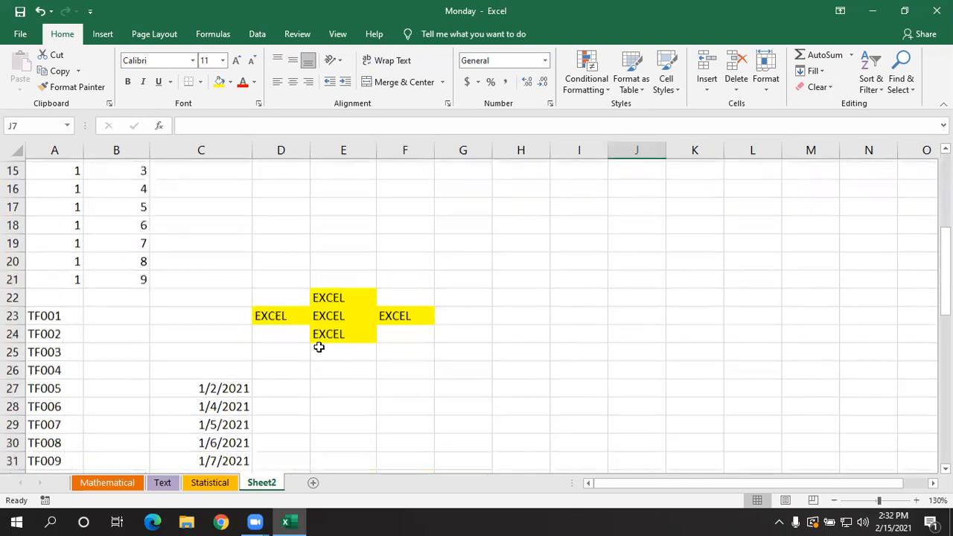
scroll(318, 347, "down", 1)
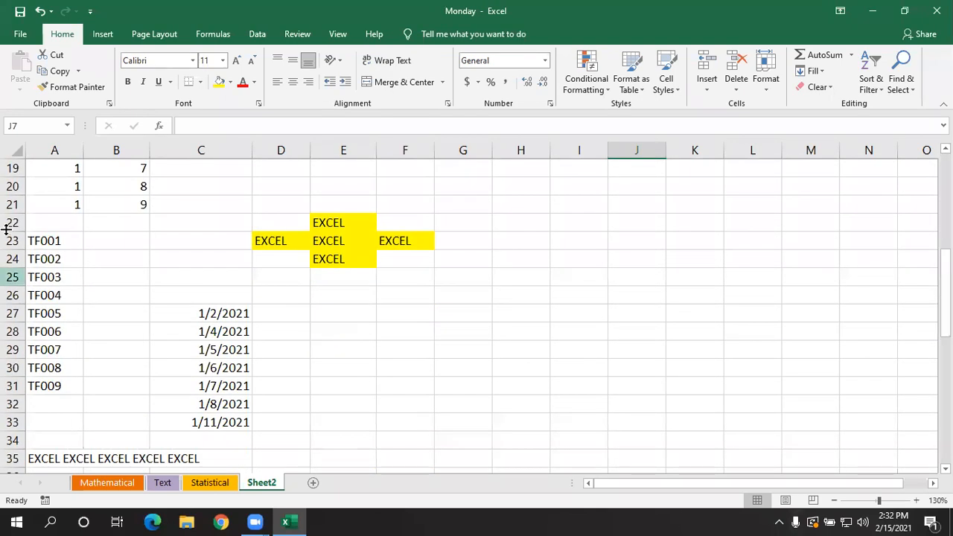
scroll(224, 334, "up", 2)
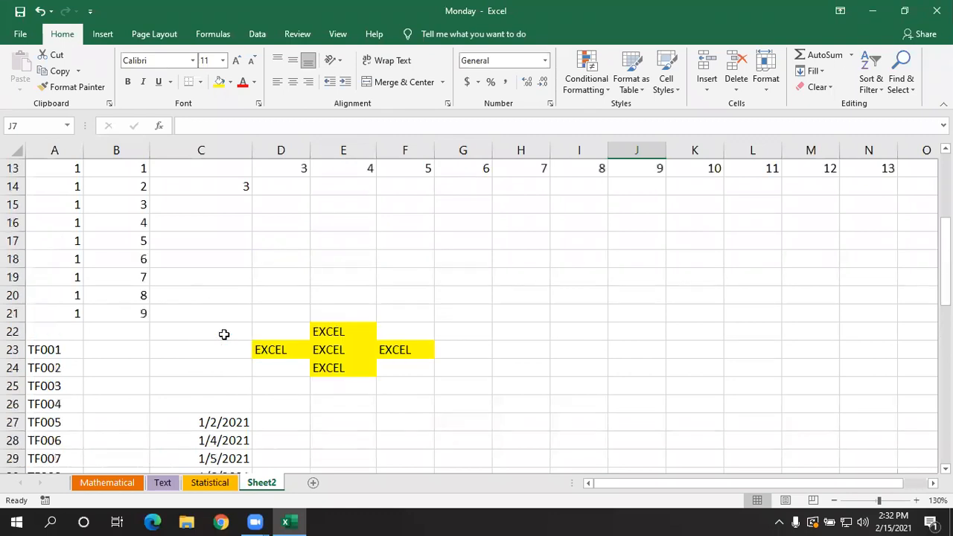
scroll(224, 334, "up", 4)
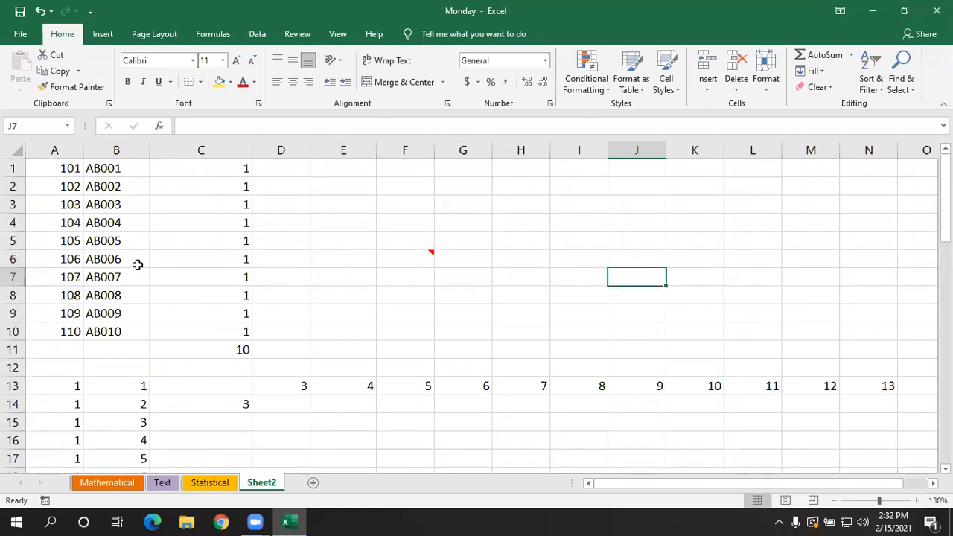
left_click_drag(71, 168, 68, 328)
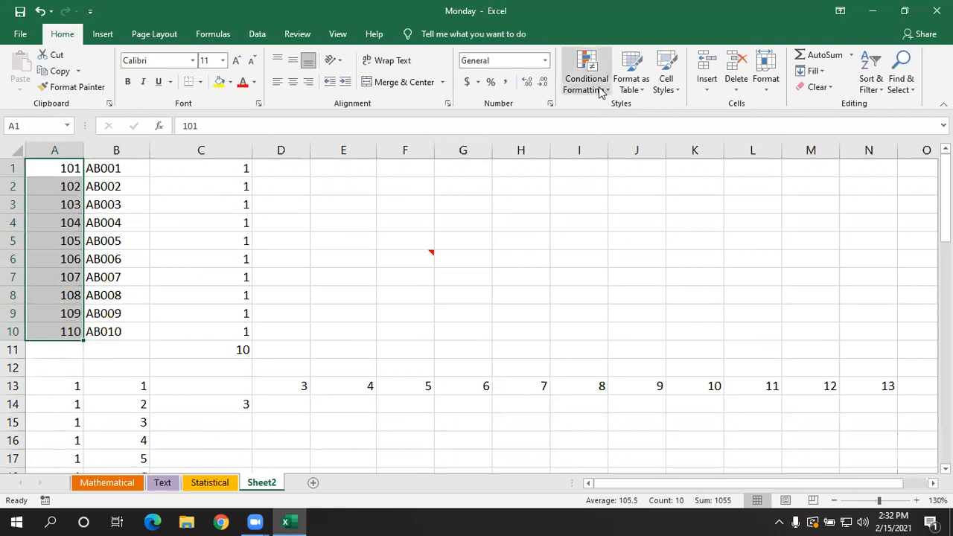
left_click(600, 92)
mouse_move(605, 108)
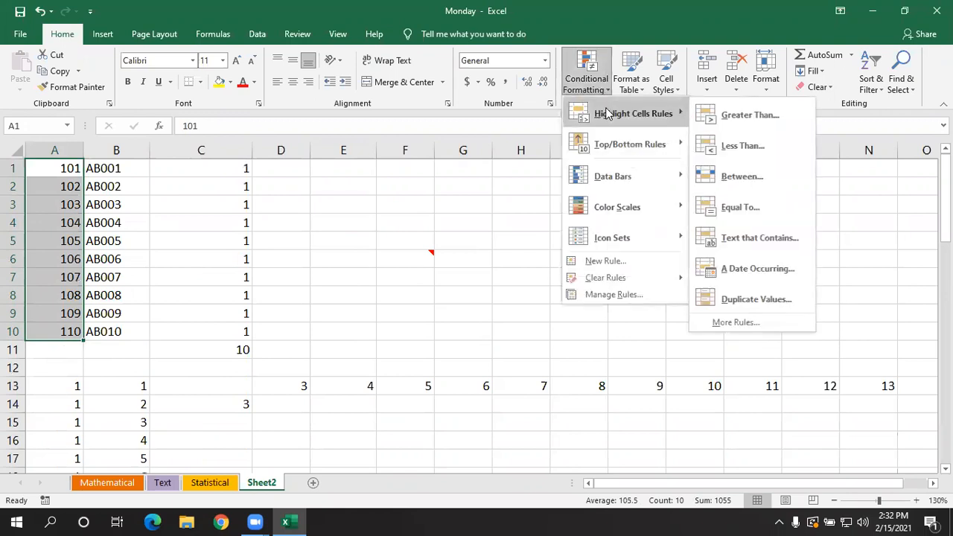
left_click(733, 238)
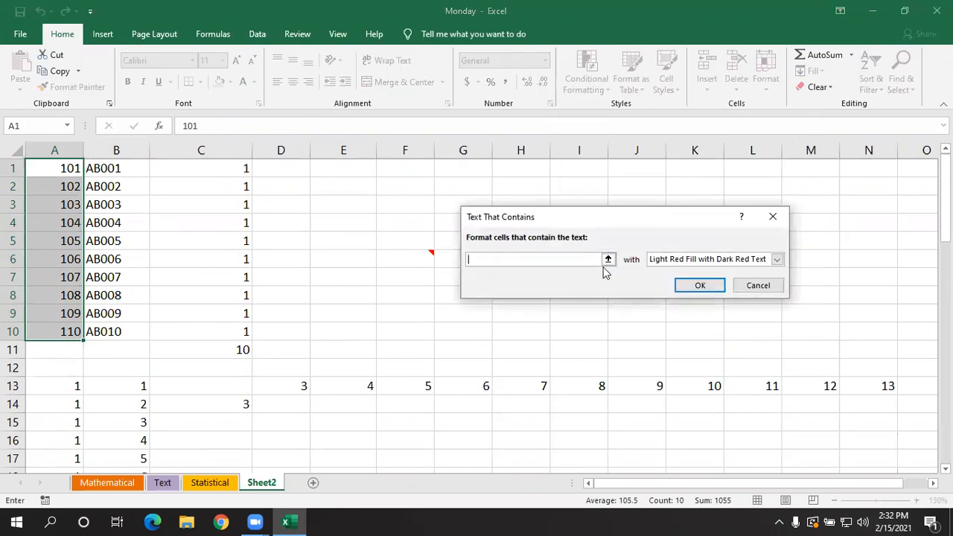
type("5")
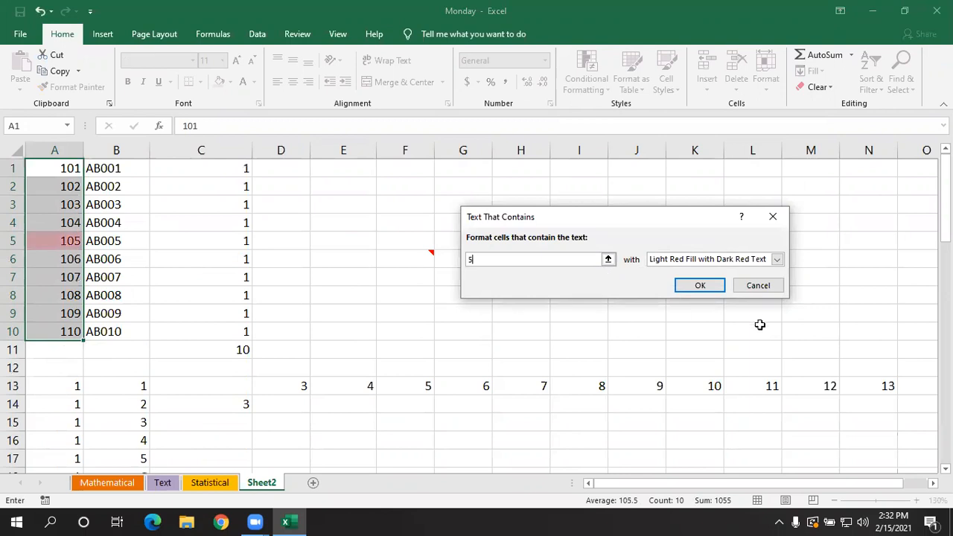
left_click(717, 286)
- Enter 5 in cells A8 and A2 to test the conditional formatting rule
left_click(56, 296)
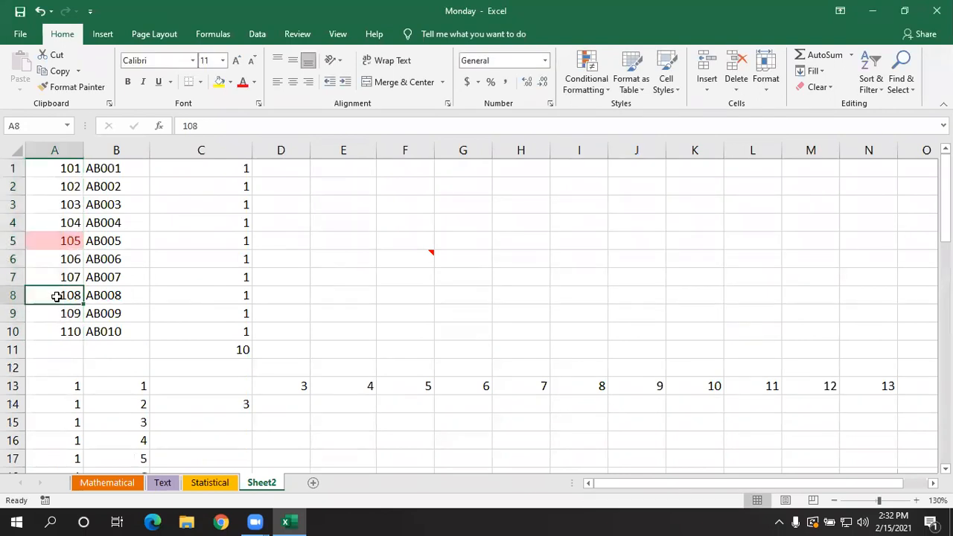
type("5")
left_click(70, 187)
type("5")
left_click(384, 281)
left_click(618, 287)
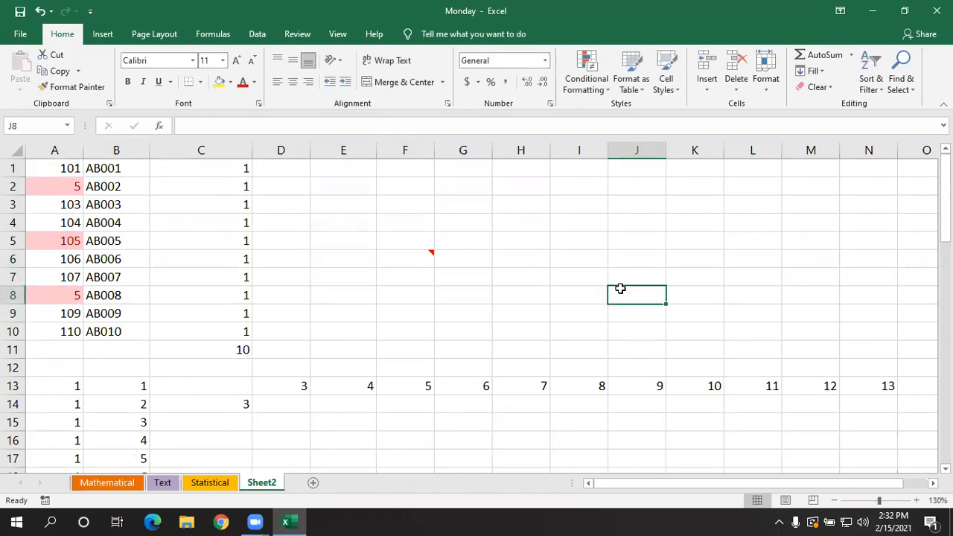
left_click(444, 270)
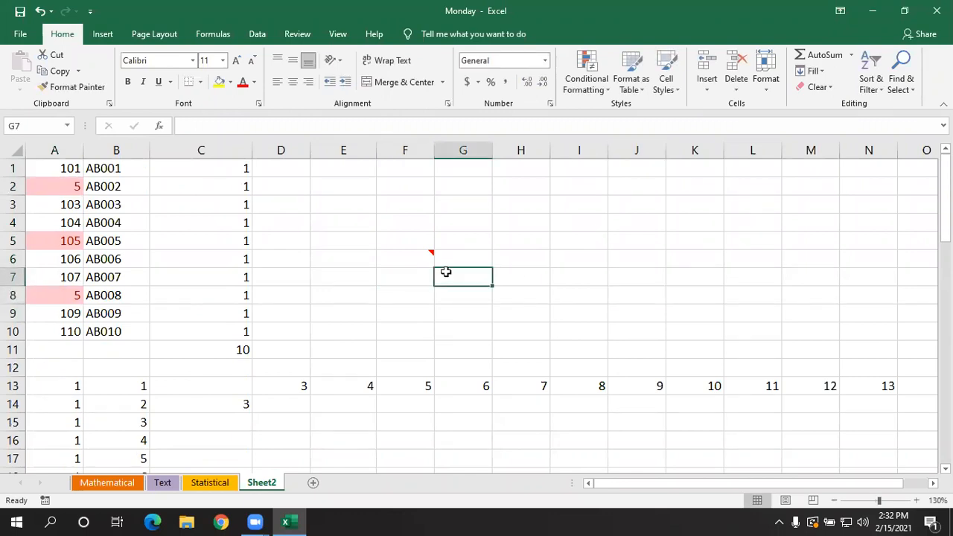
- Select all cells with conditional formatting on the sheet using Find & Select, and clear the selection
scroll(445, 271, "down", 3)
scroll(445, 271, "up", 3)
left_click(676, 329)
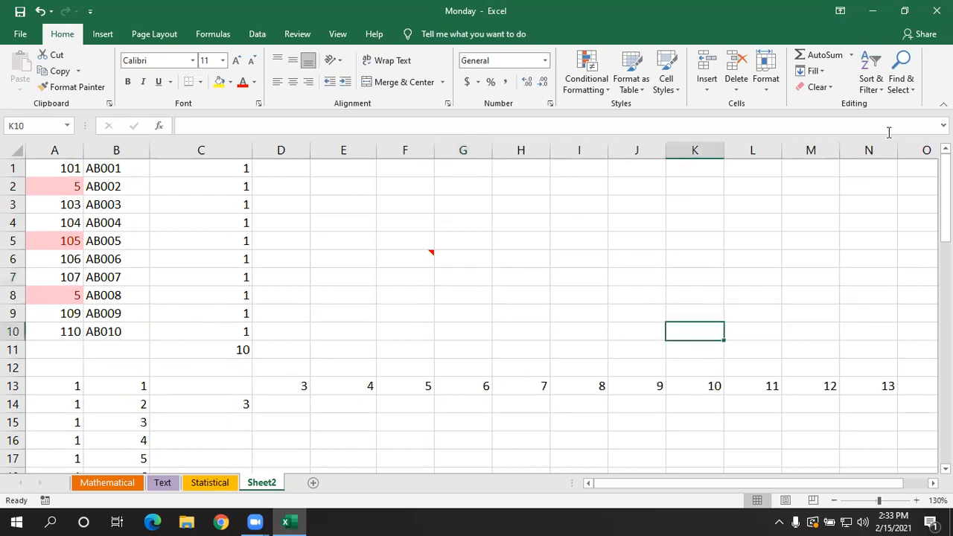
left_click(905, 88)
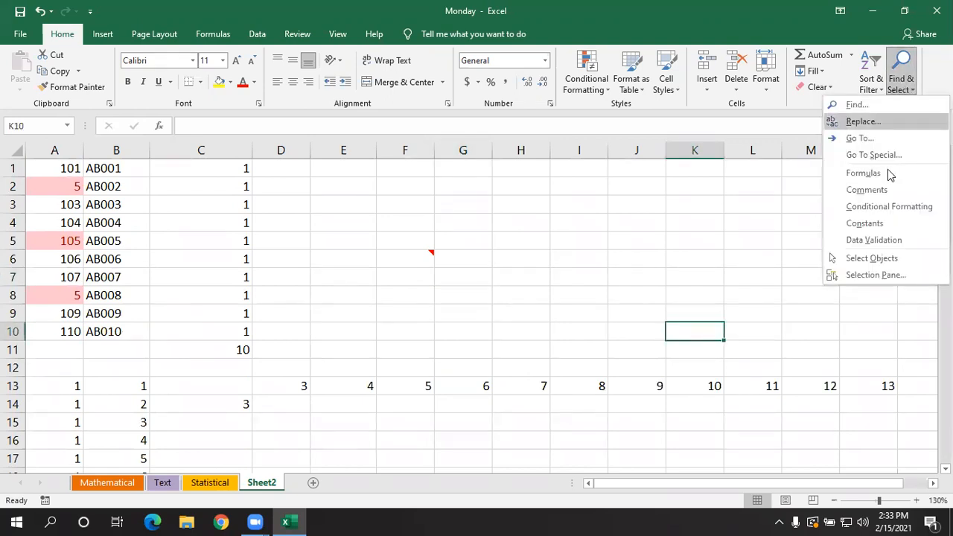
left_click(882, 207)
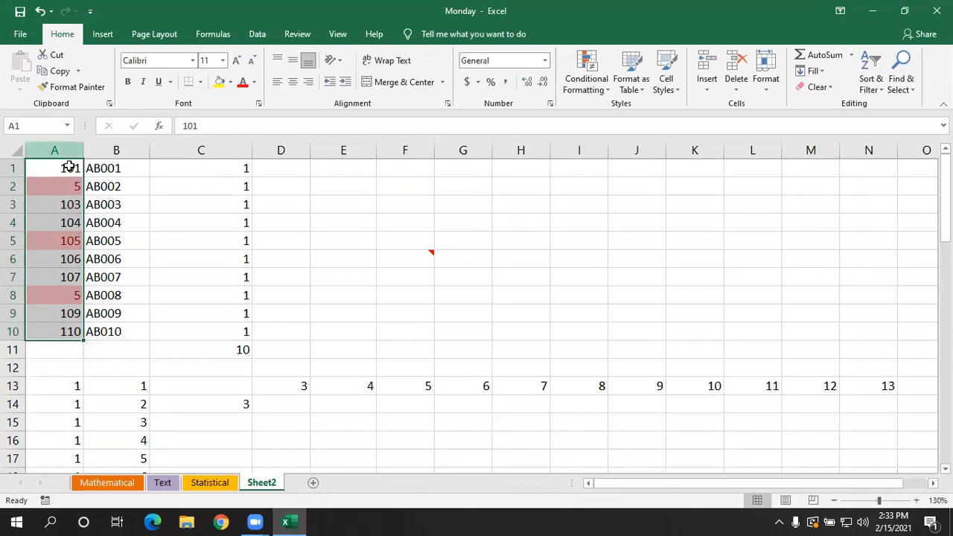
left_click(609, 317)
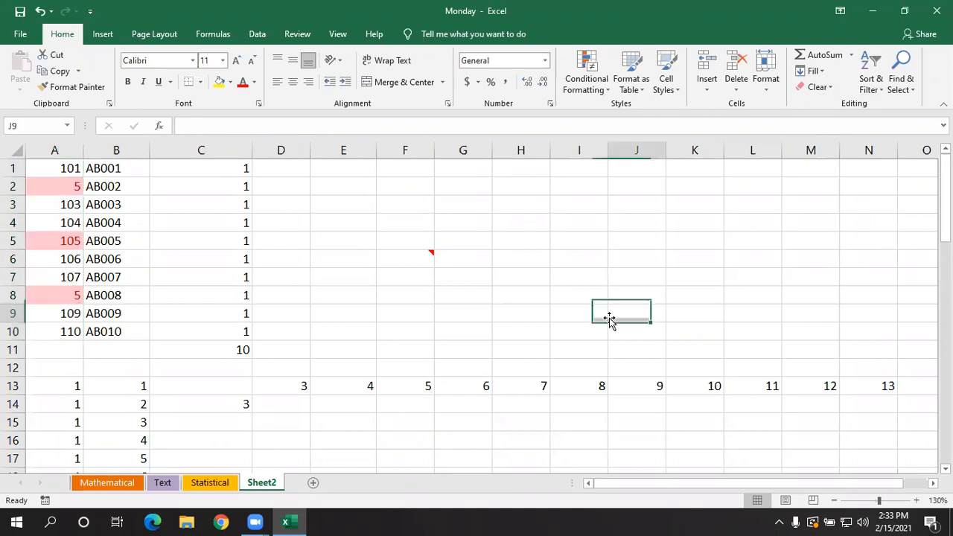
- Select all cells containing constants with Find & Select, review the selected ranges down the sheet, and clear the selection
left_click(900, 91)
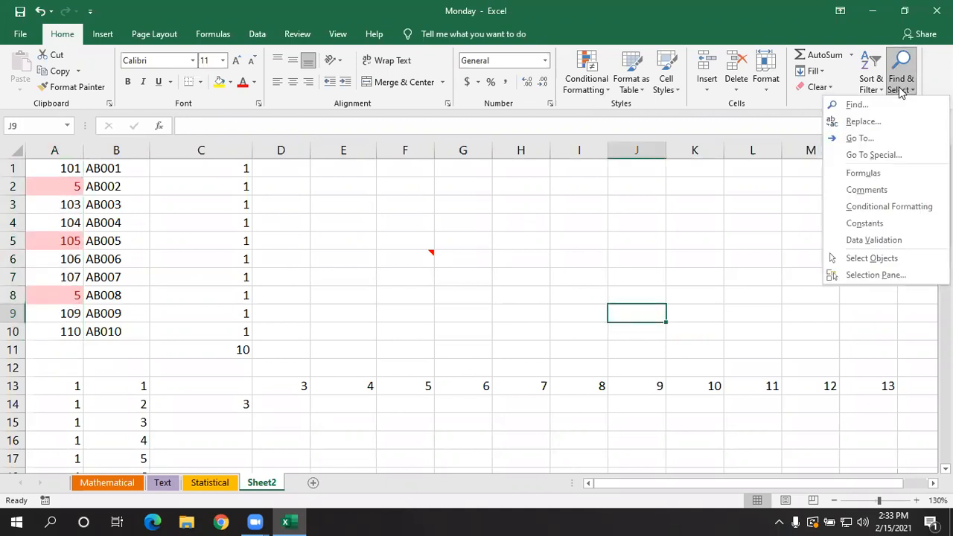
left_click(518, 294)
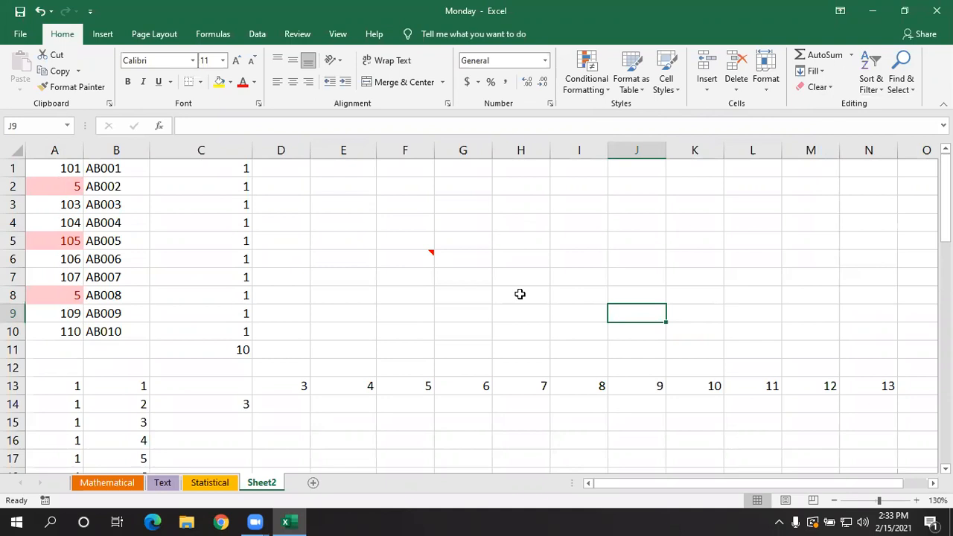
scroll(294, 323, "down", 2)
scroll(294, 323, "up", 2)
left_click(907, 87)
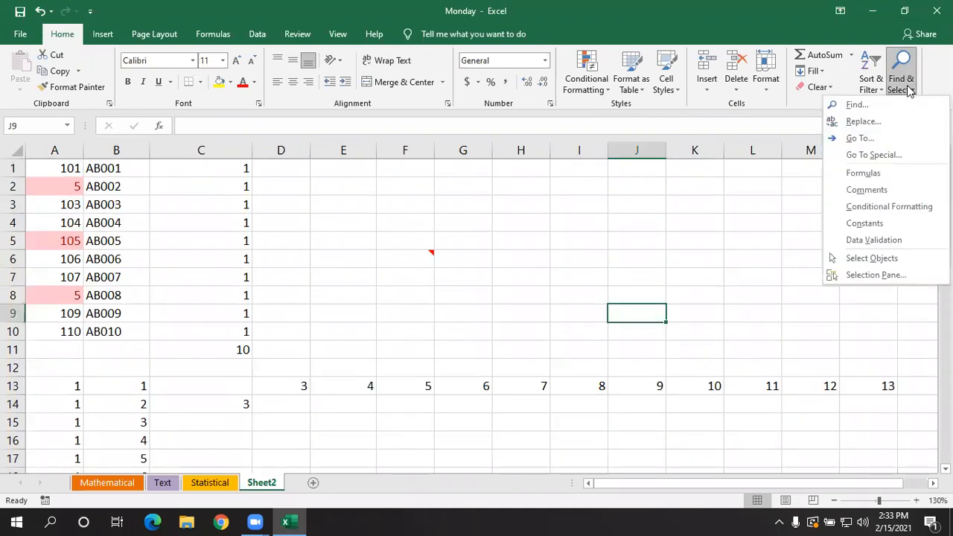
left_click(864, 223)
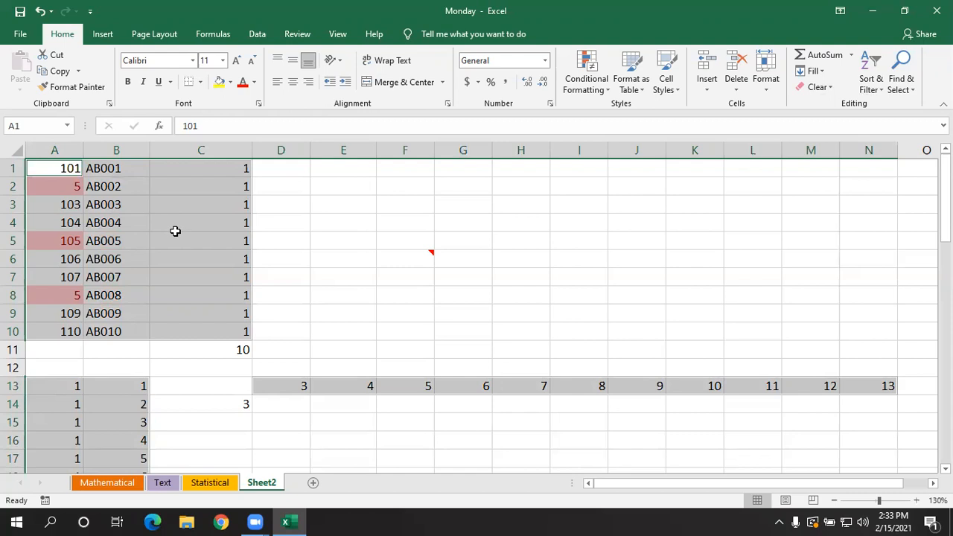
scroll(175, 235, "down", 1)
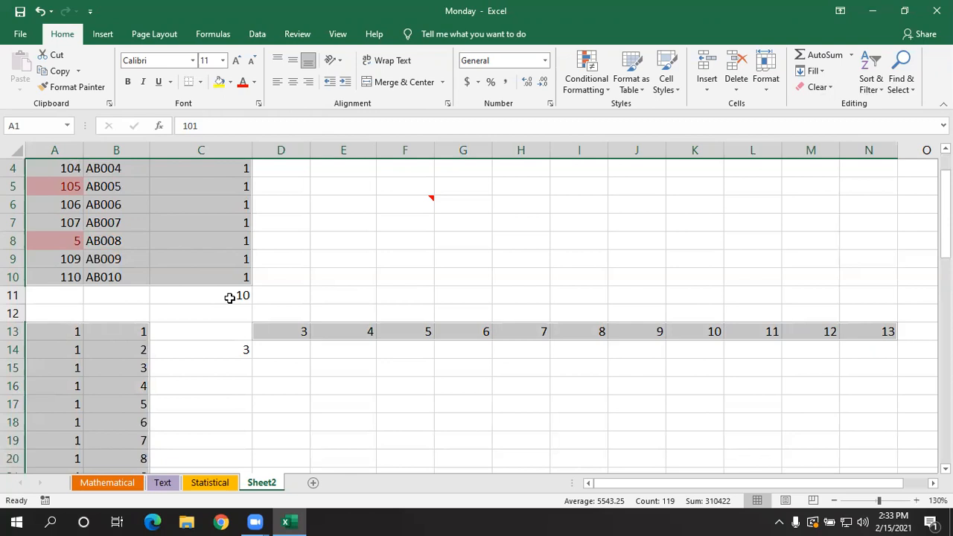
scroll(247, 332, "down", 11)
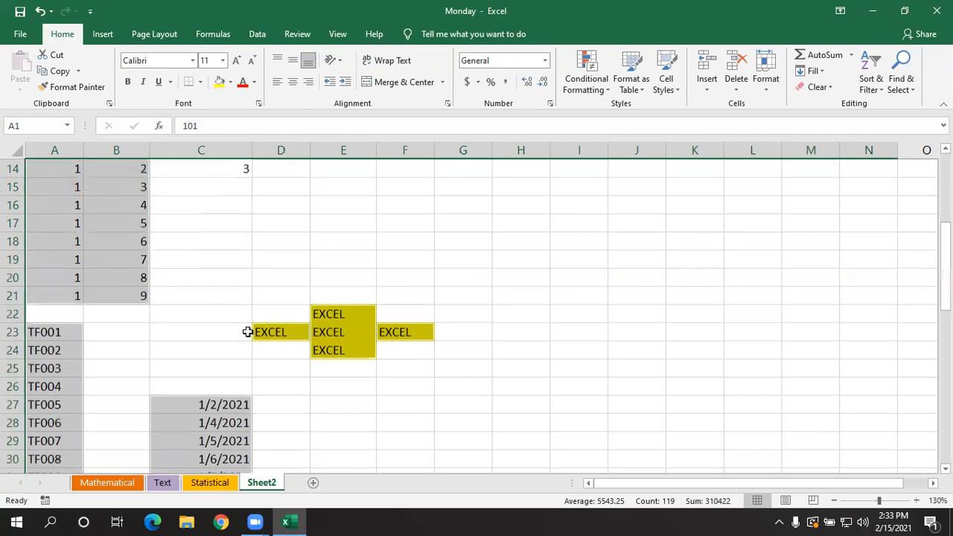
scroll(247, 331, "down", 4)
scroll(248, 332, "up", 16)
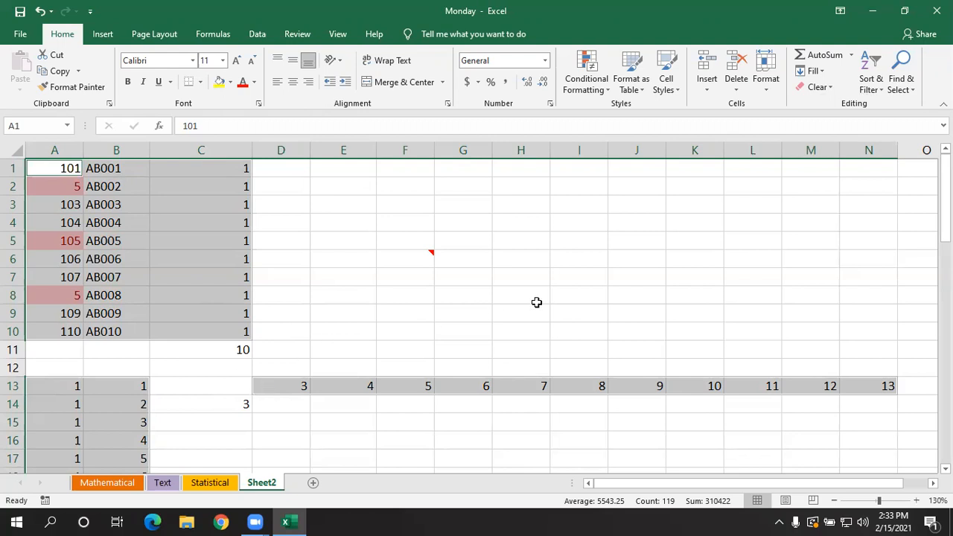
left_click(568, 279)
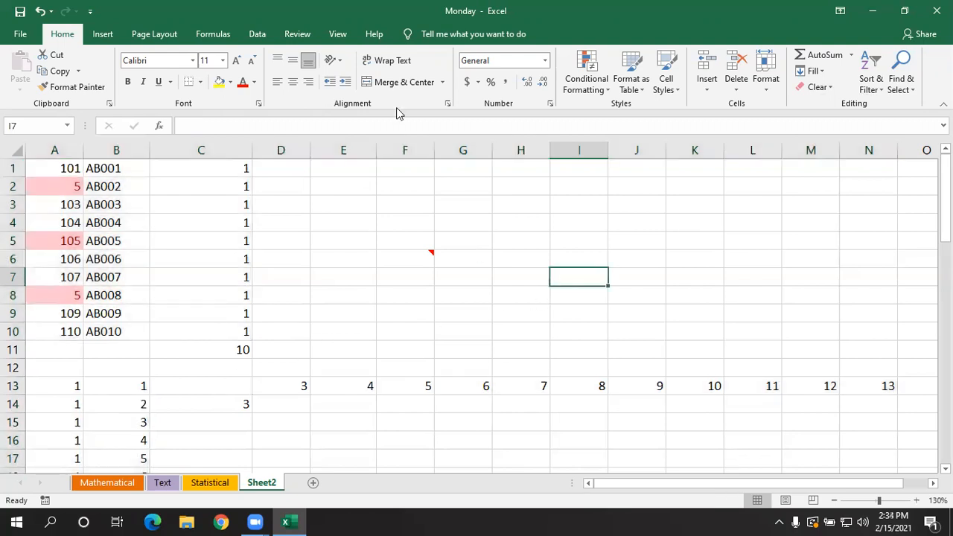
left_click(777, 261)
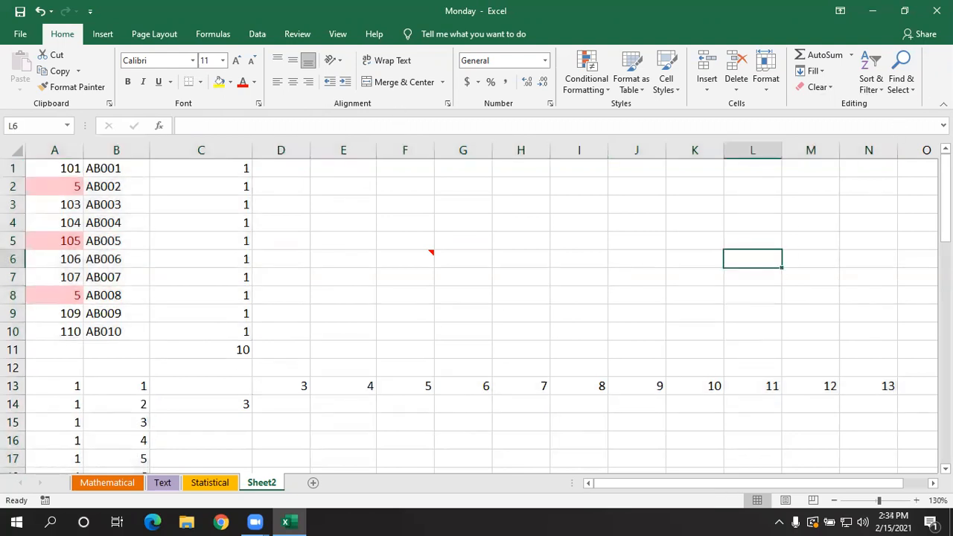
left_click(902, 88)
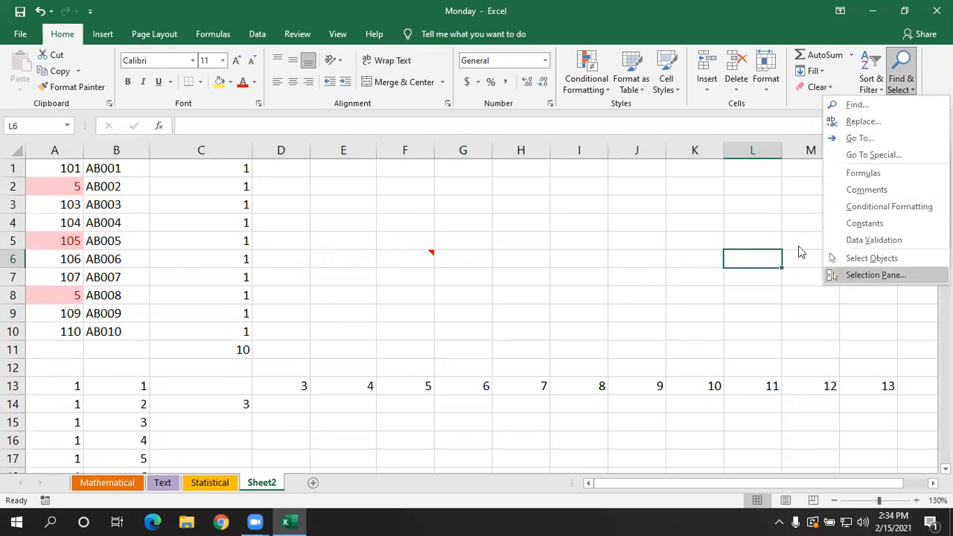
left_click(699, 232)
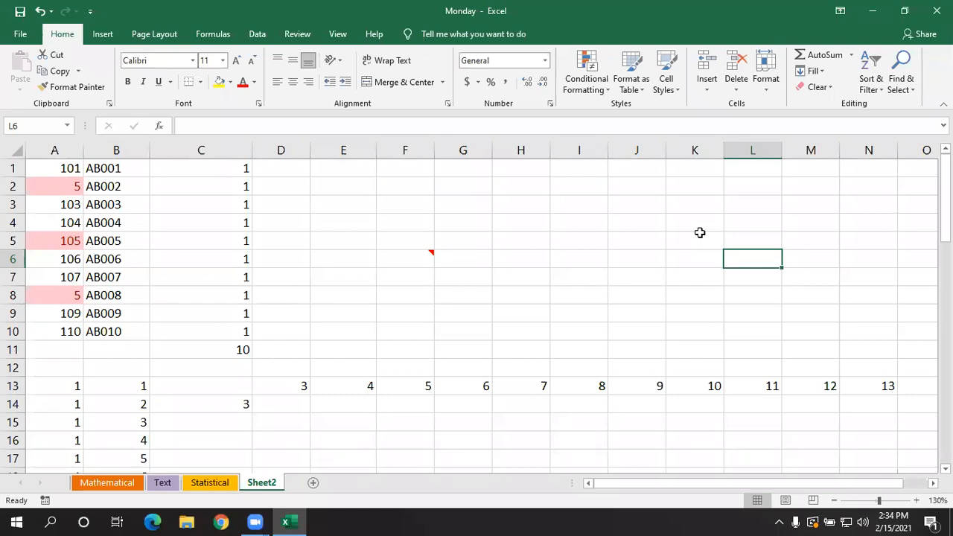
left_click(903, 91)
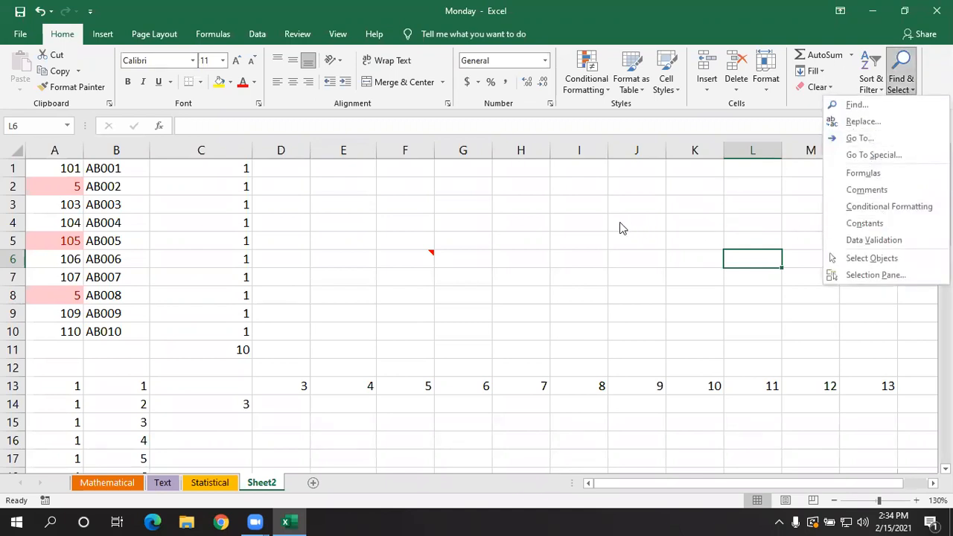
left_click(598, 215)
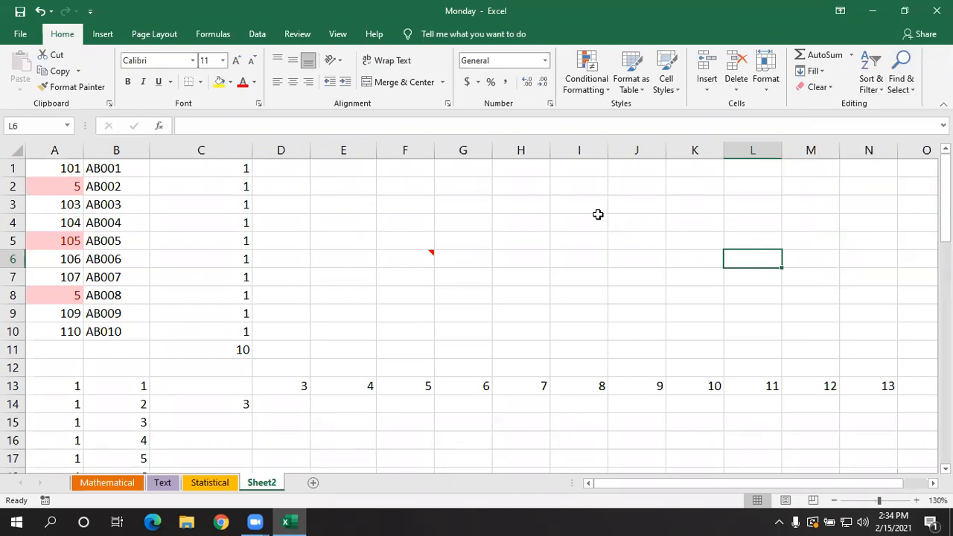
left_click(396, 240)
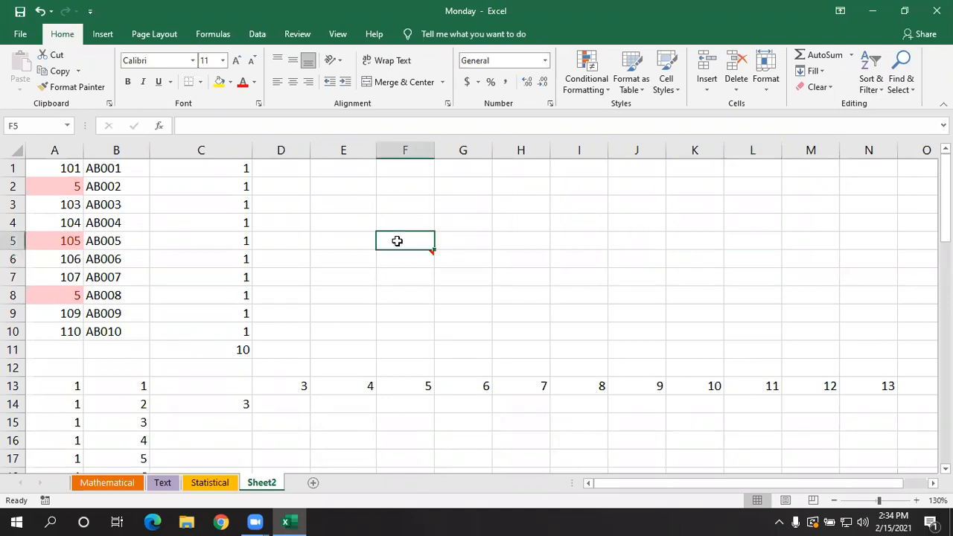
left_click(425, 283)
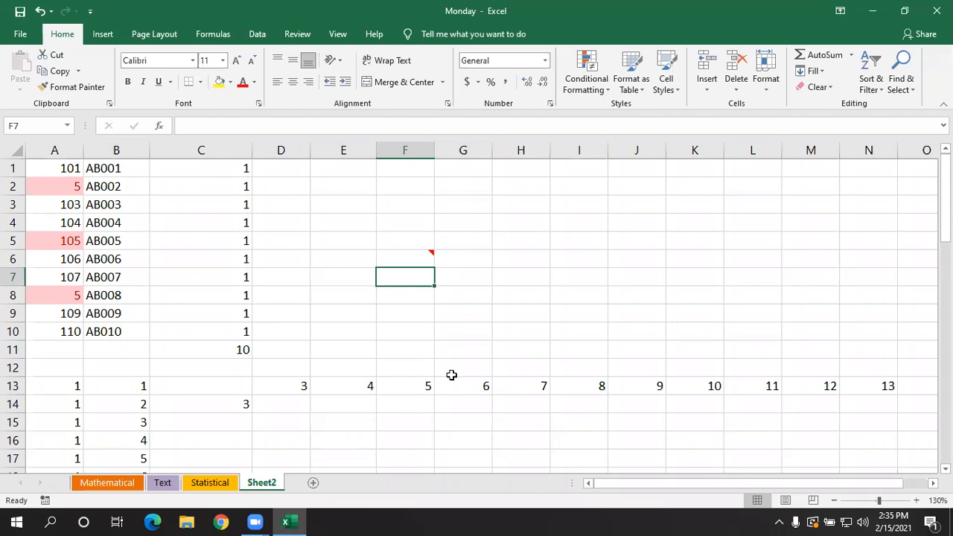
left_click(424, 364)
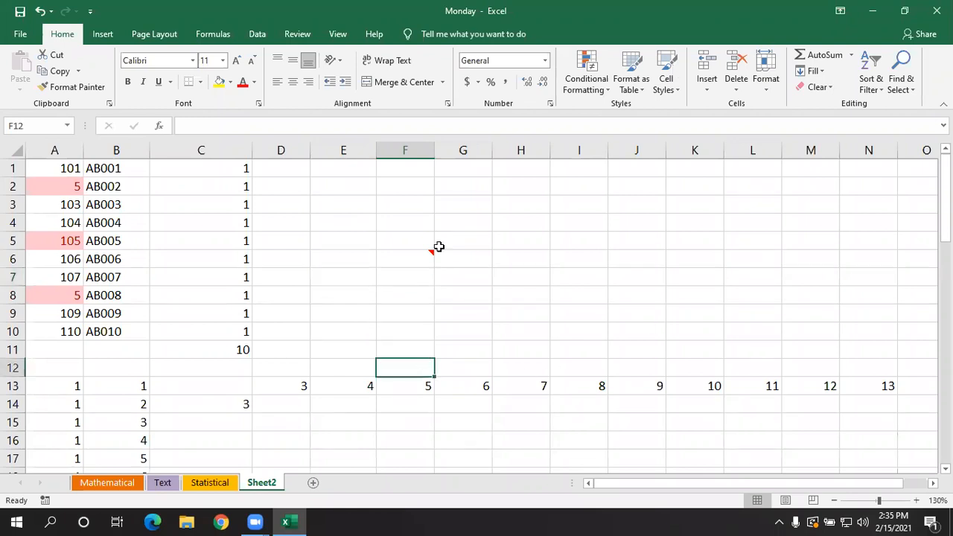
left_click(929, 178)
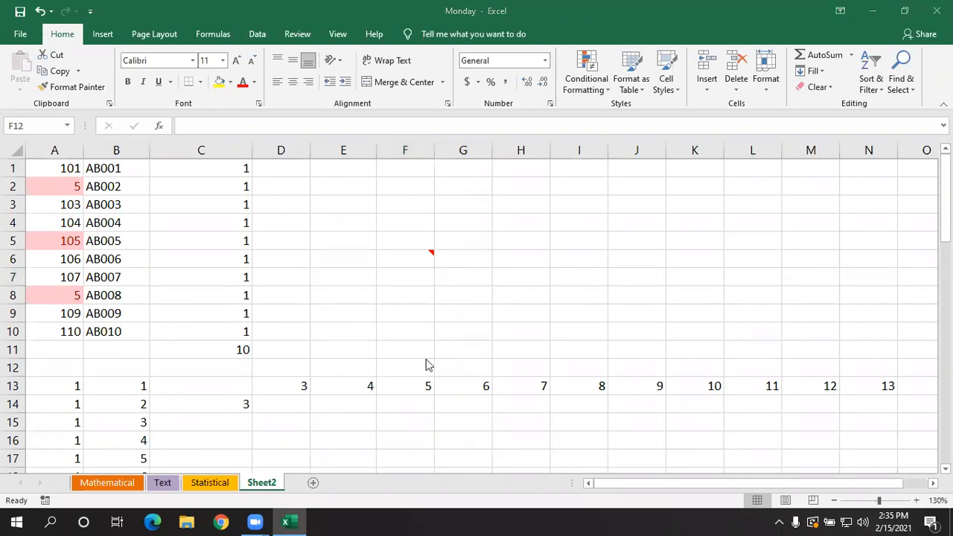
- Bring up the formula tools and switch to the Mathematical worksheet
left_click(222, 34)
left_click(222, 35)
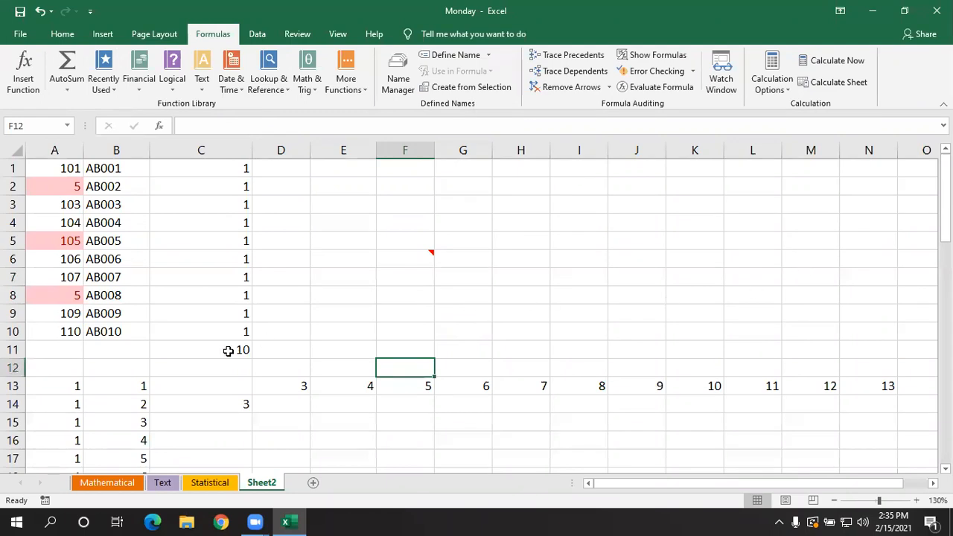
left_click(97, 482)
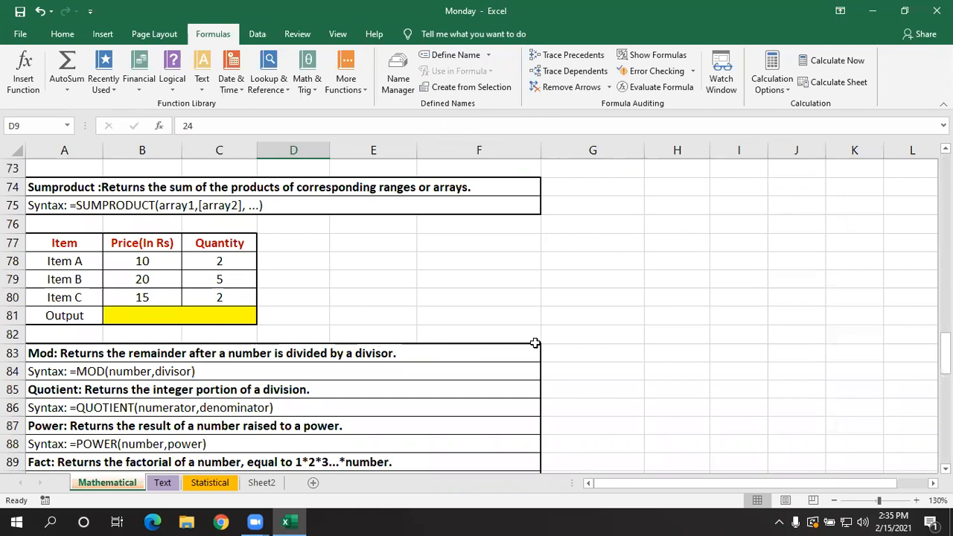
scroll(439, 344, "up", 10)
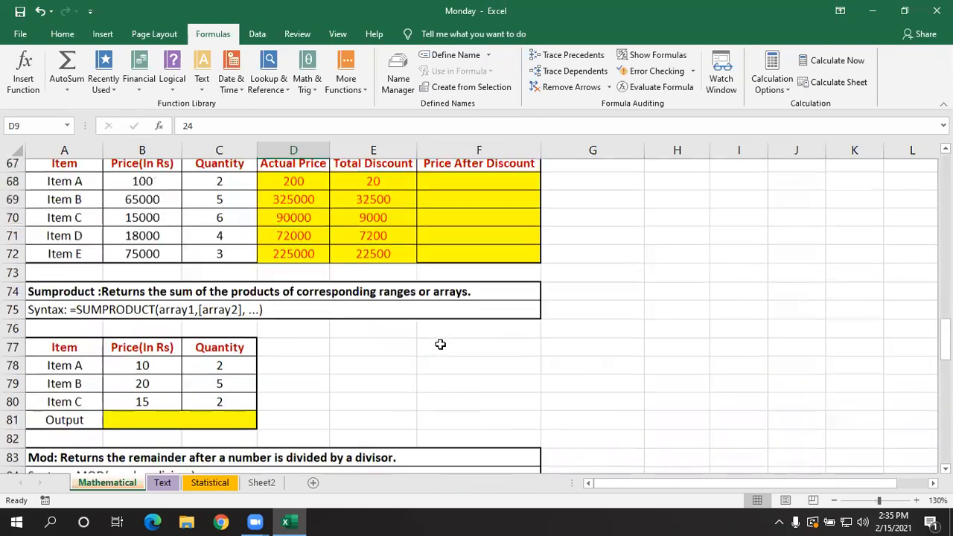
- Look through the function examples on the Mathematical sheet, return to the Sum section, and bring back the Home tools
scroll(444, 344, "up", 14)
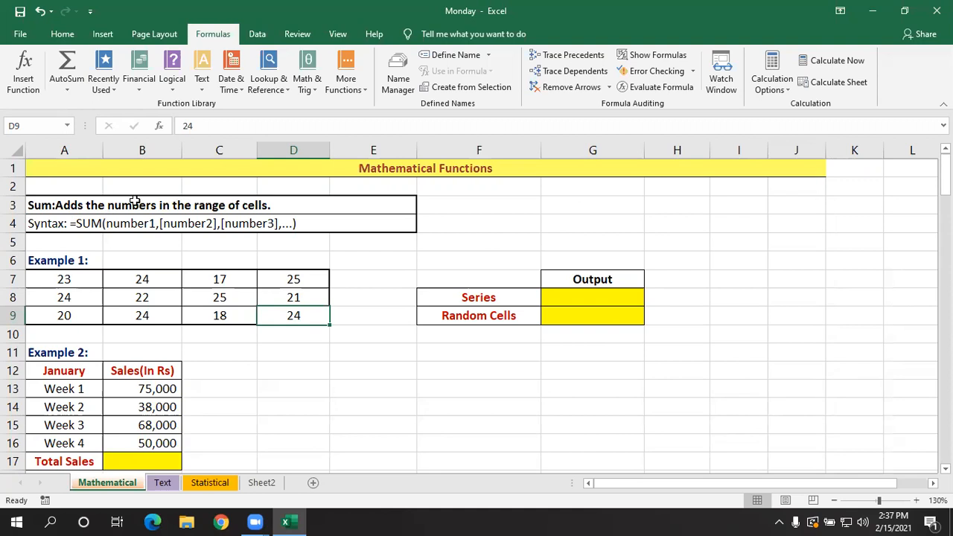
scroll(197, 214, "down", 8)
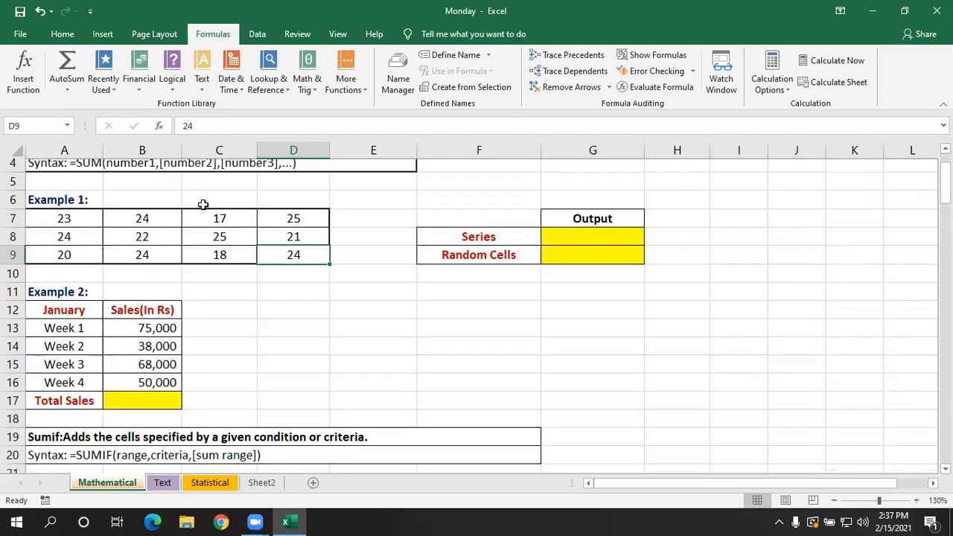
scroll(218, 240, "down", 7)
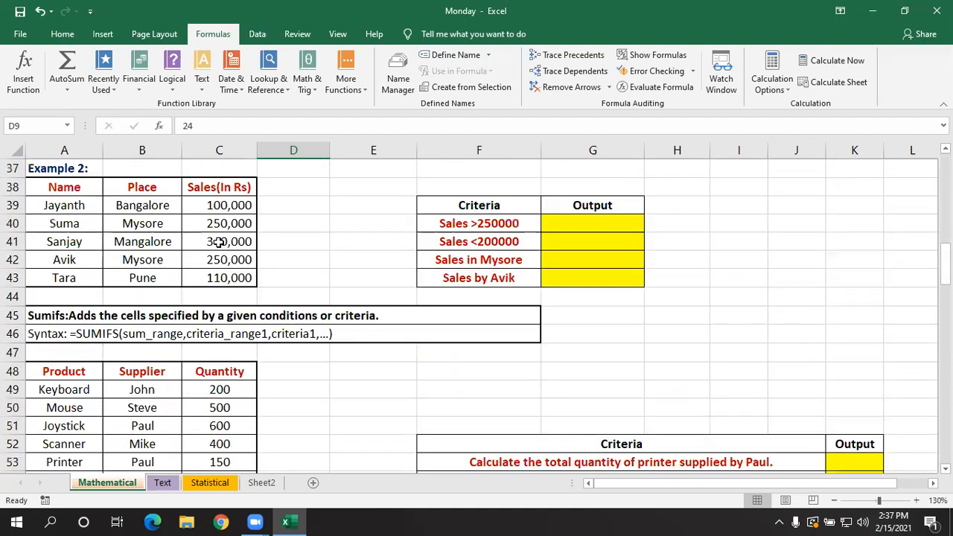
scroll(218, 242, "up", 5)
scroll(218, 242, "up", 10)
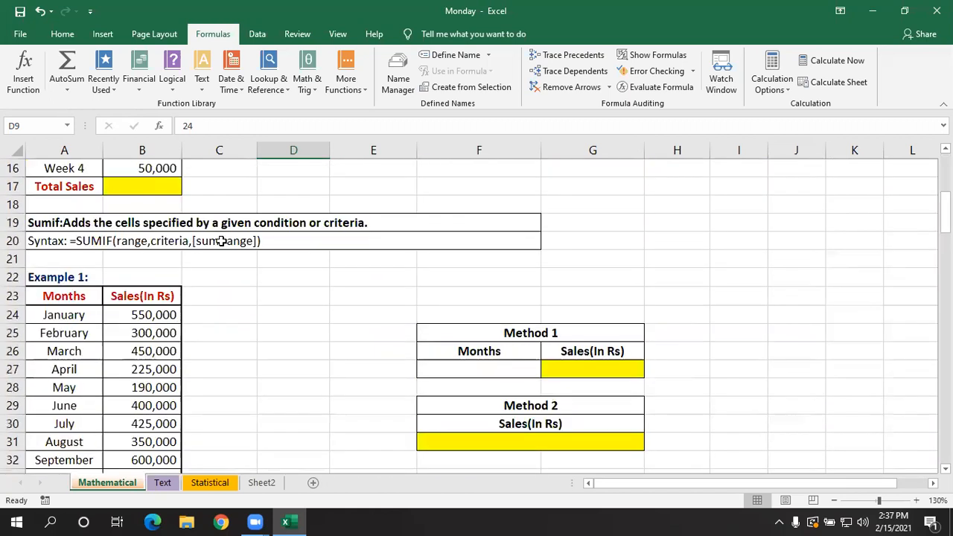
left_click(350, 243)
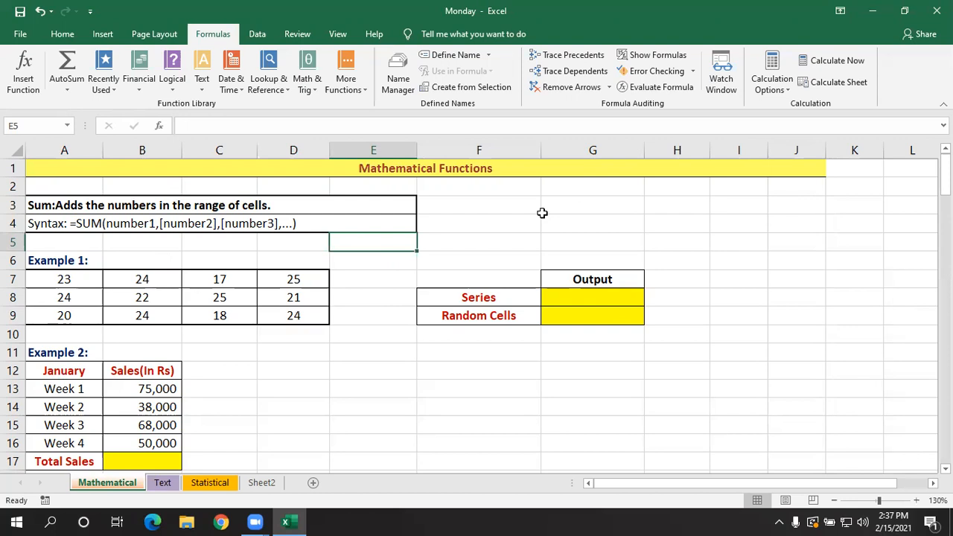
left_click(71, 36)
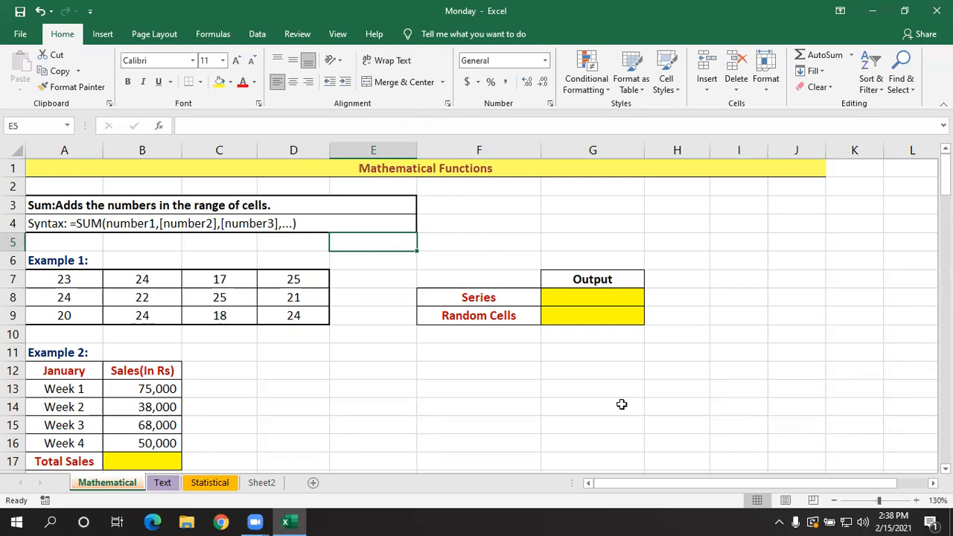
- Start a SUM formula in the Series output cell G8, after checking the first and last cells of the Example 1 numbers
left_click(606, 358)
left_click(587, 295)
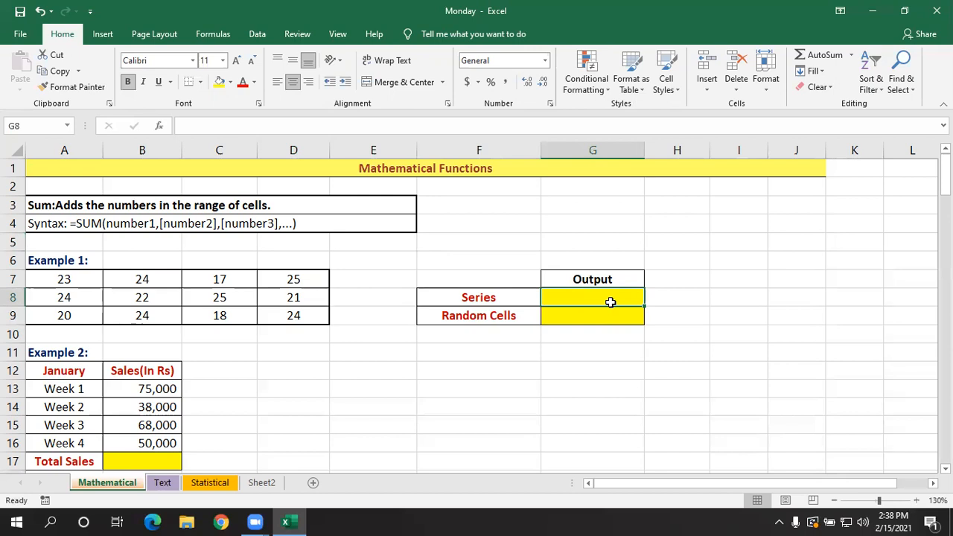
left_click(70, 279)
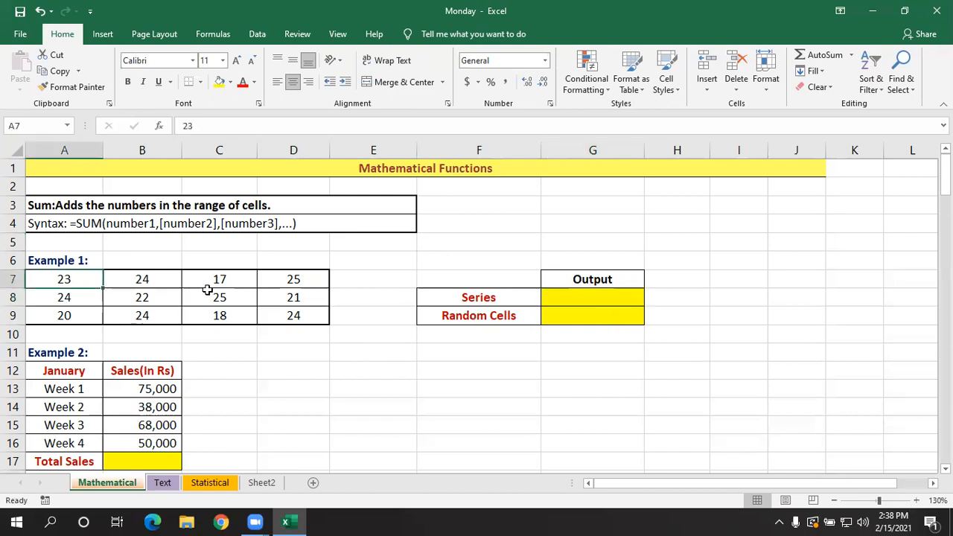
left_click(278, 318)
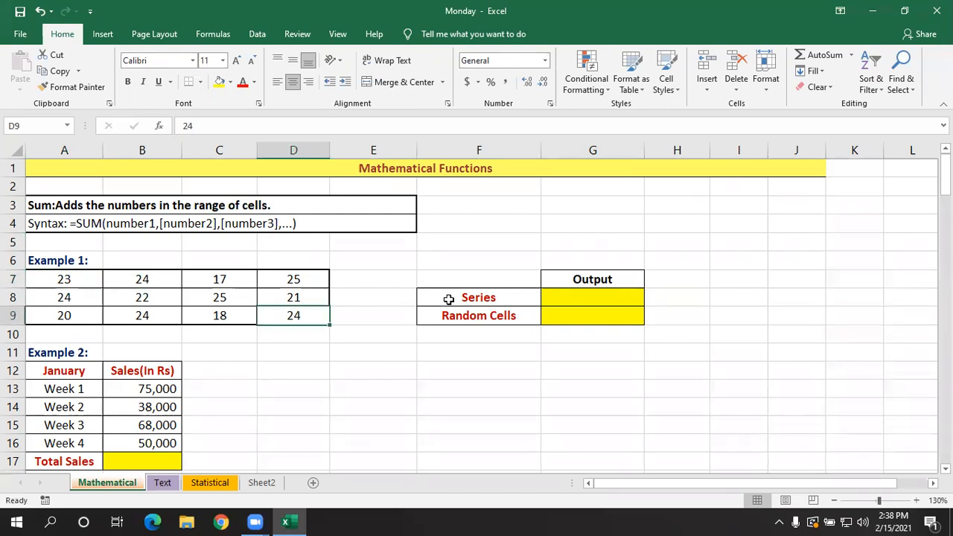
left_click(567, 301)
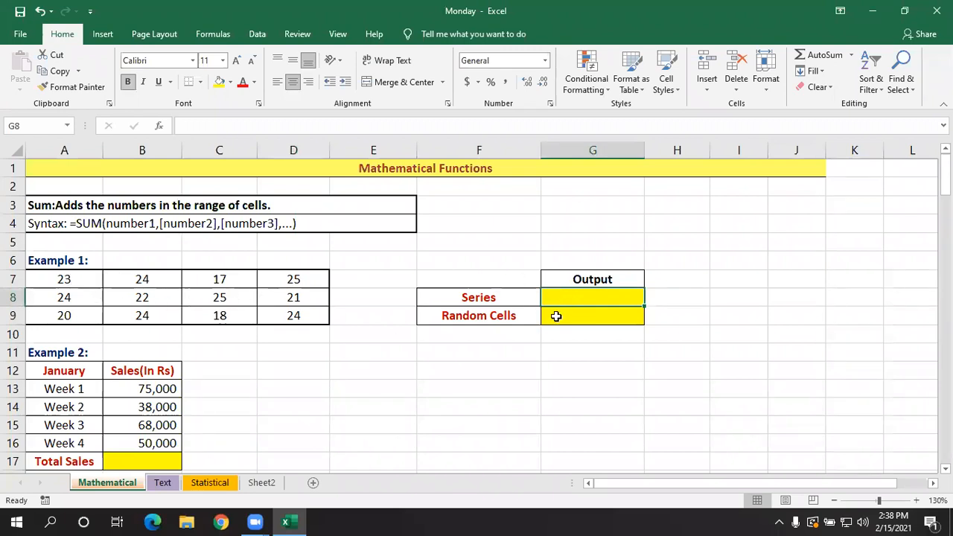
type("=")
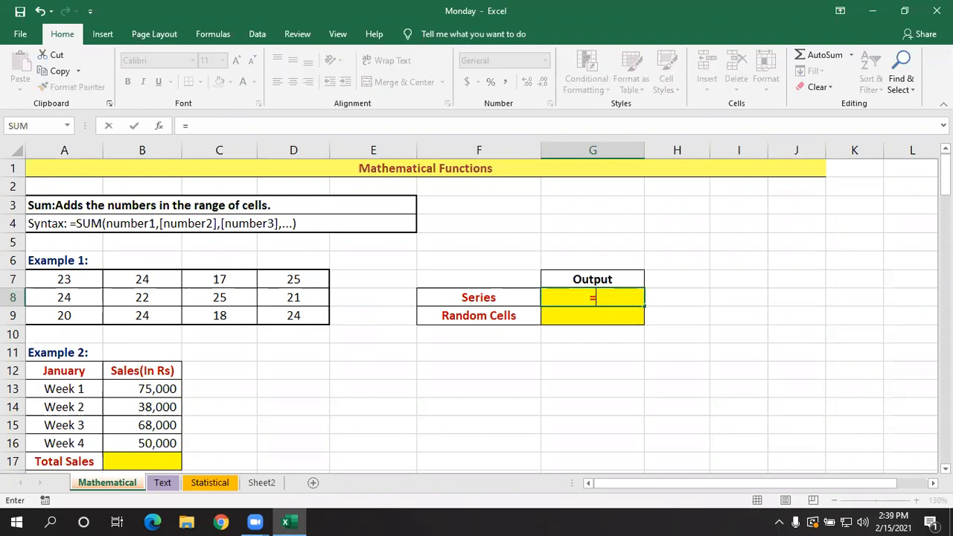
type("sum")
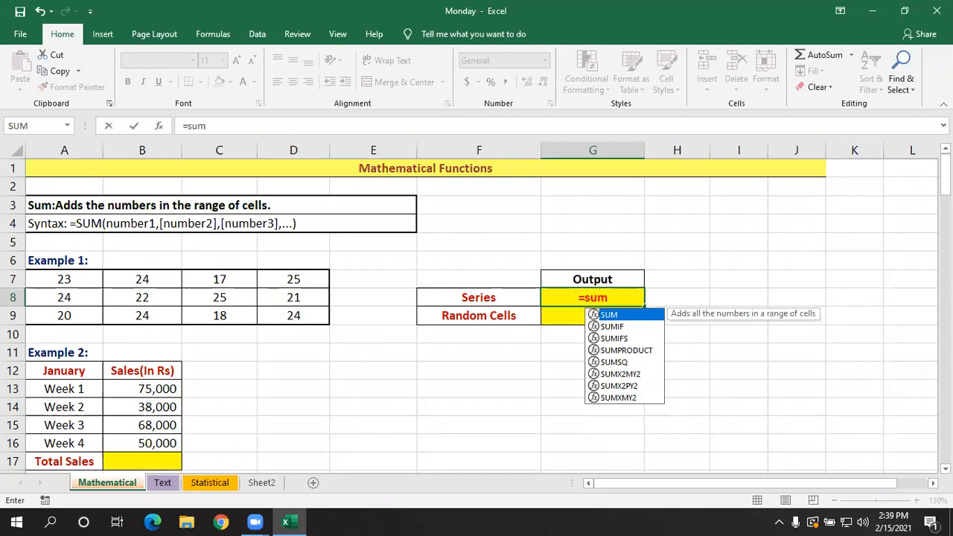
type("(")
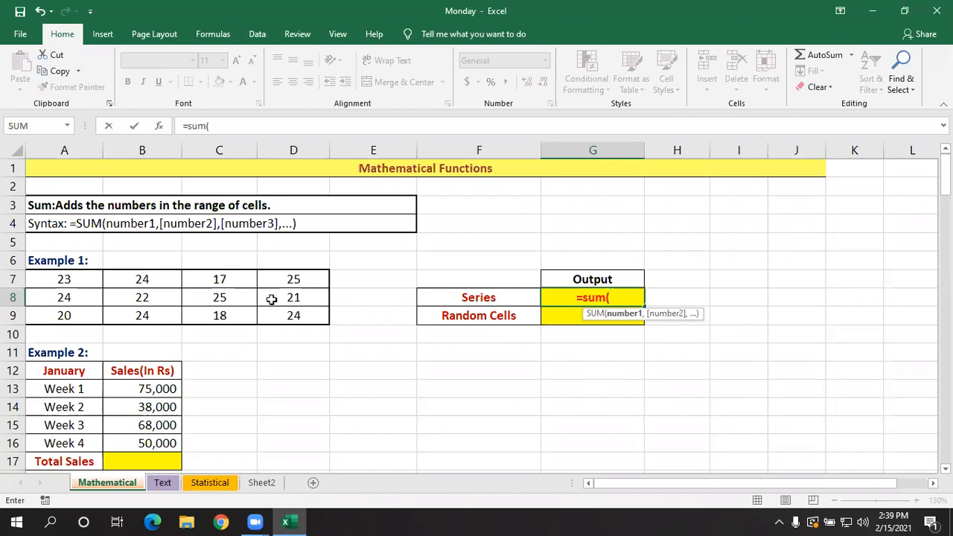
left_click_drag(80, 278, 280, 309)
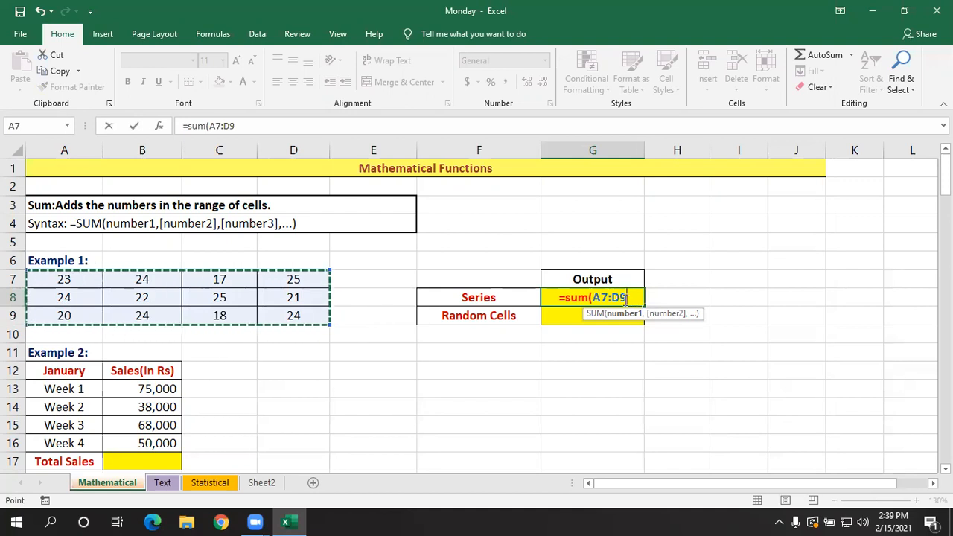
key("BackSpace")
key("BackSpace")
key("BackSpace")
key("BackSpace")
key("BackSpace")
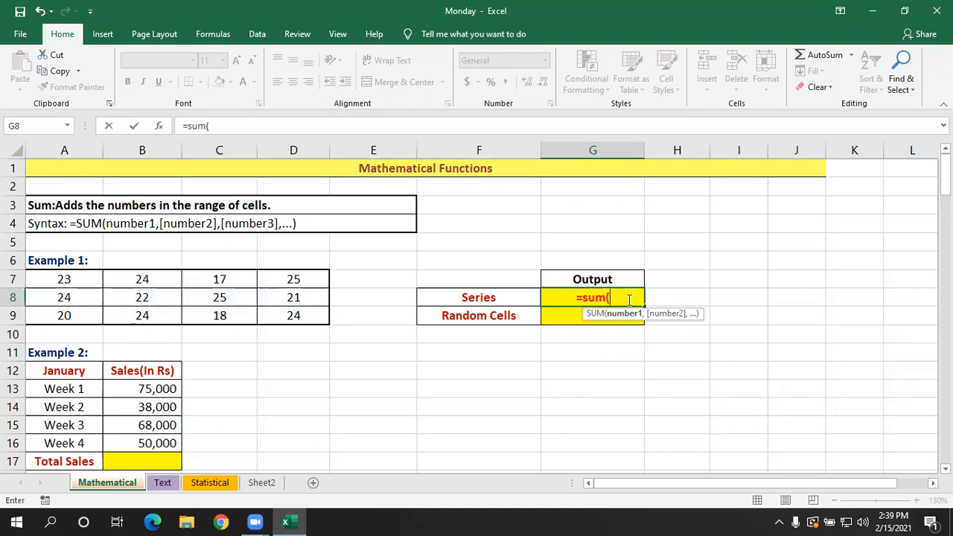
left_click_drag(65, 276, 277, 311)
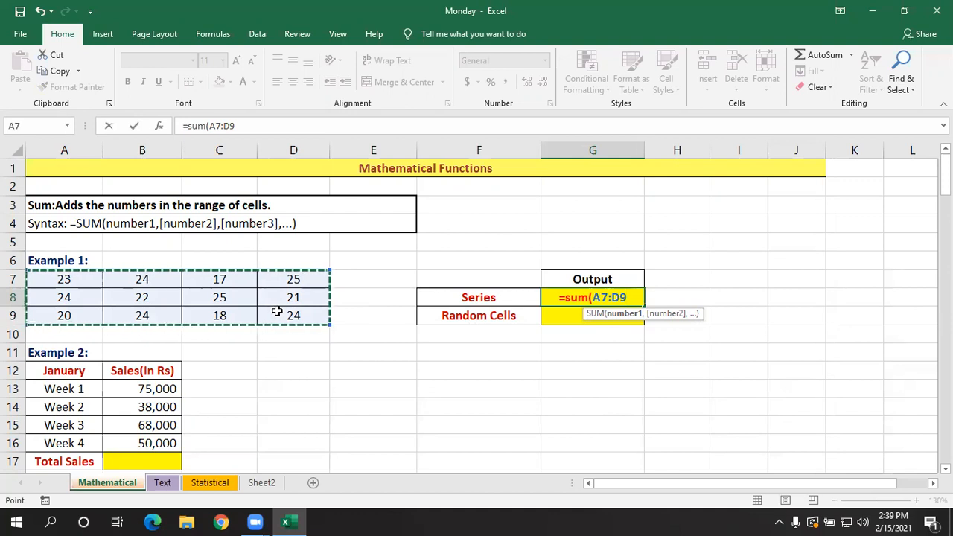
key("BackSpace")
key("BackSpace")
key("BackSpace")
key("BackSpace")
key("BackSpace")
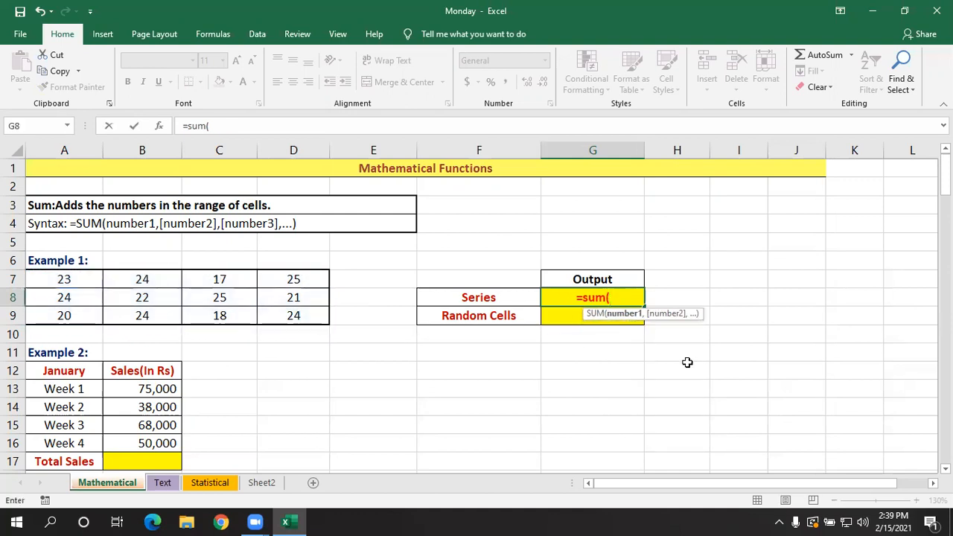
left_click(67, 283)
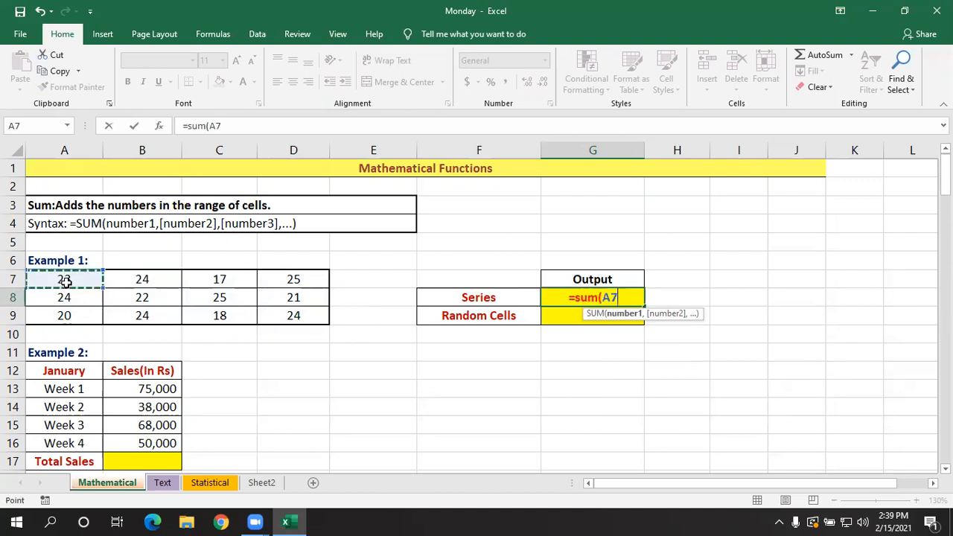
key("BackSpace")
key("BackSpace")
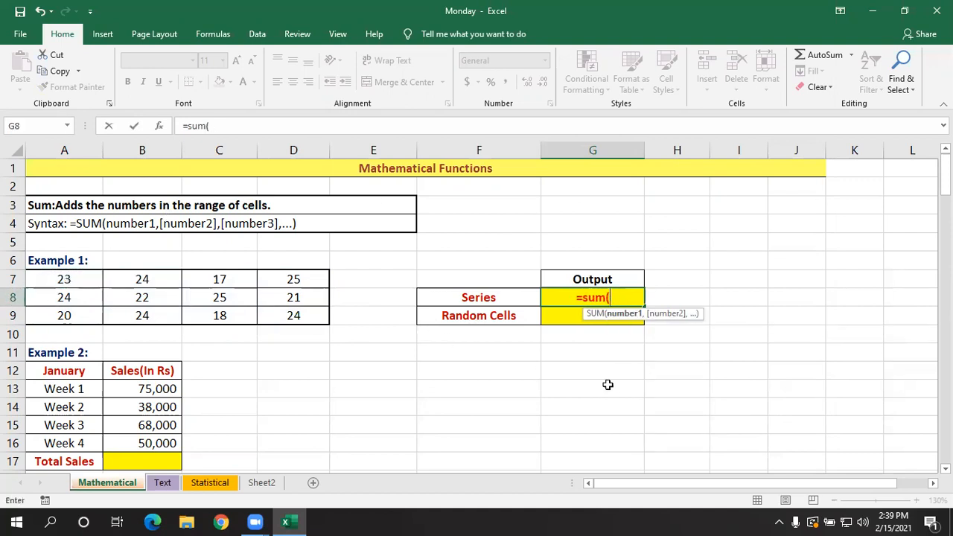
- Complete the Series formula in G8 as =sum(a7:d9) and enter it
type("a7")
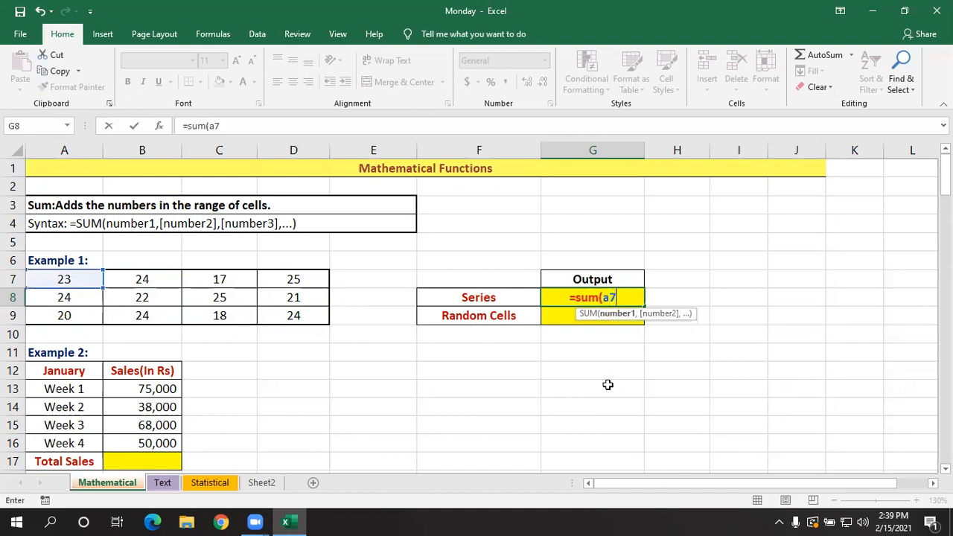
type(":")
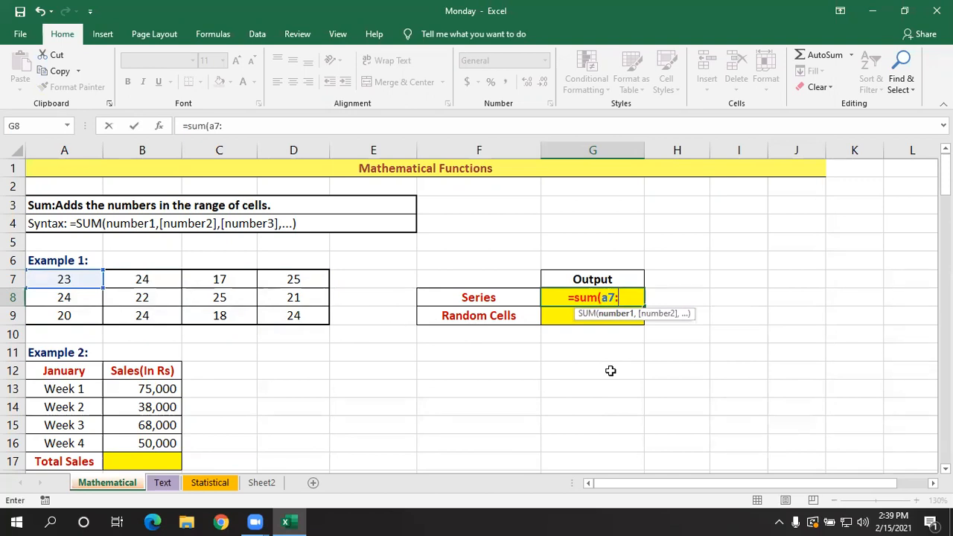
type("d")
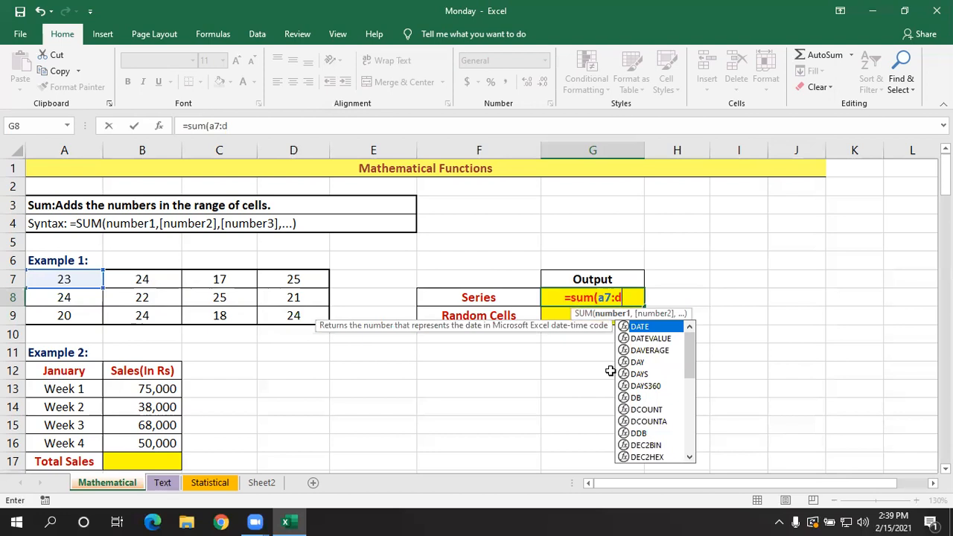
type("9")
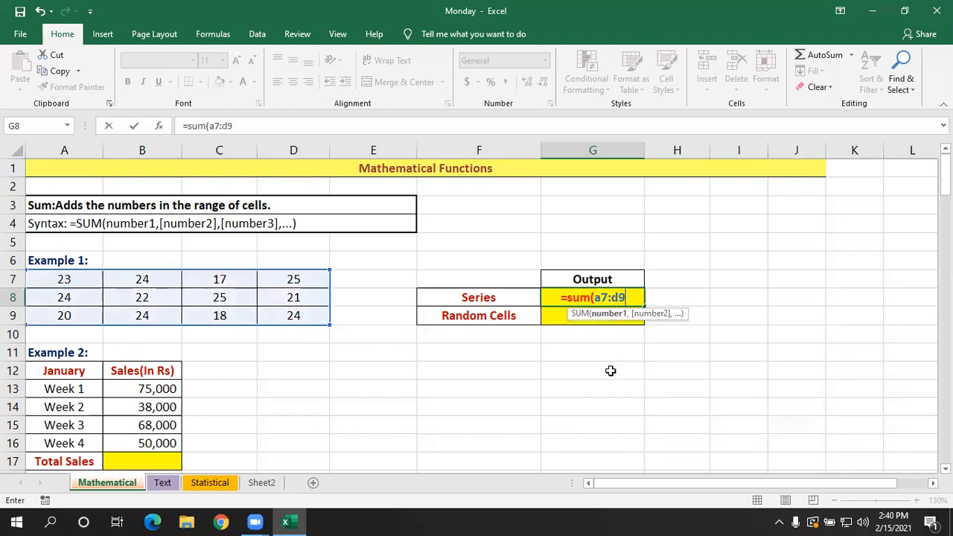
type(")")
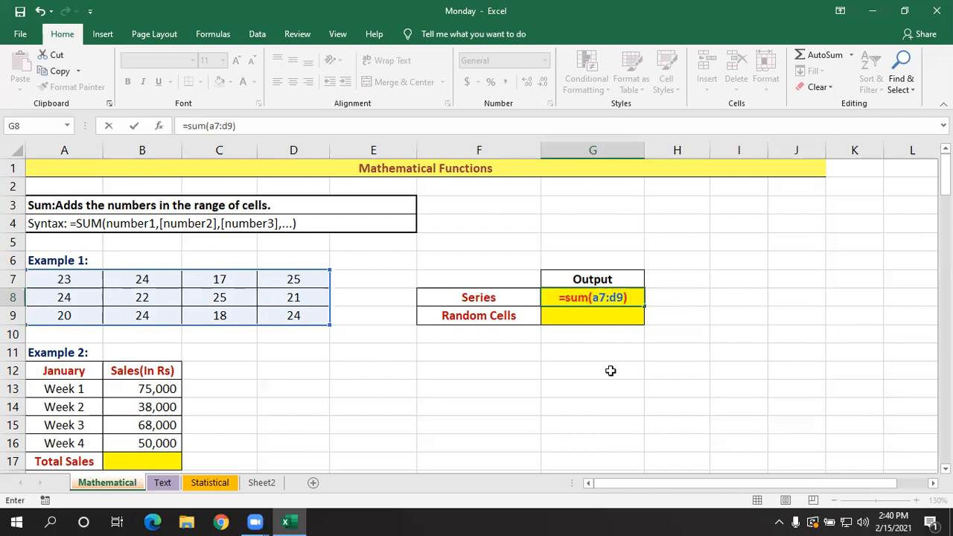
key("Return")
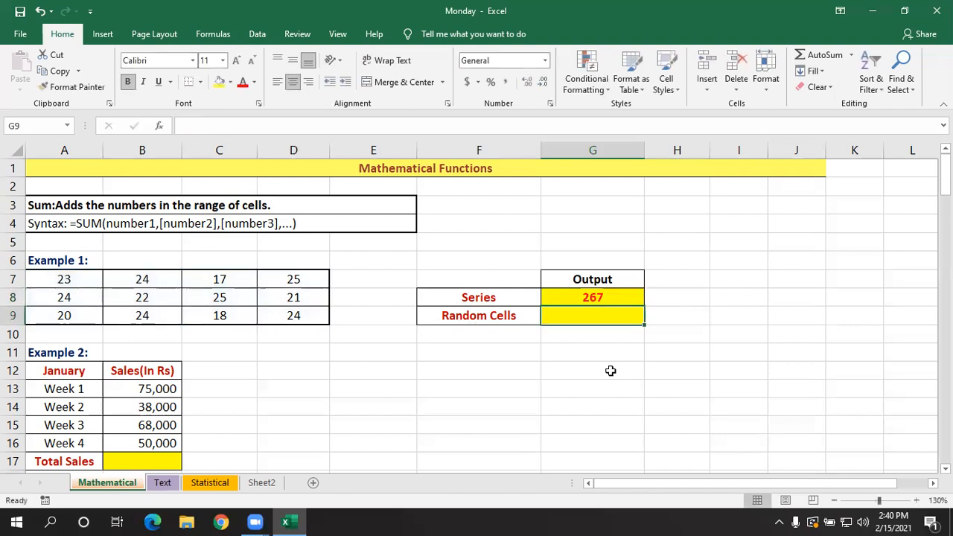
- Check the Series formula in G8 and compare its result with the sum of the selected range A7:D9
left_click(615, 296)
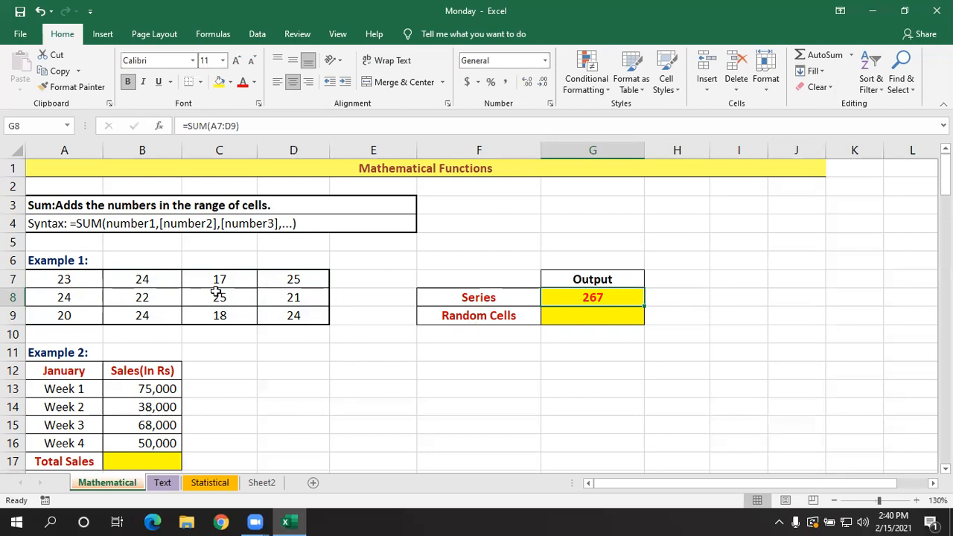
left_click(455, 366)
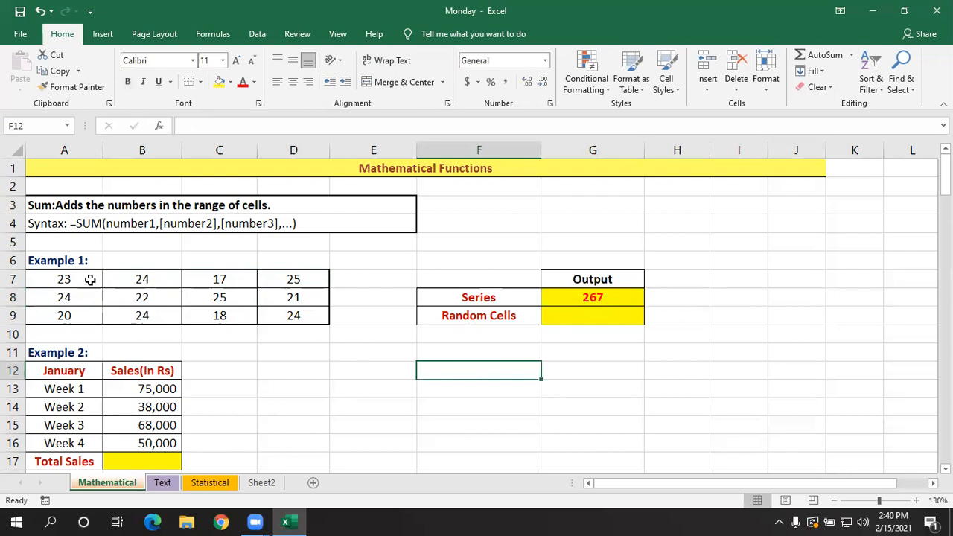
left_click(617, 296)
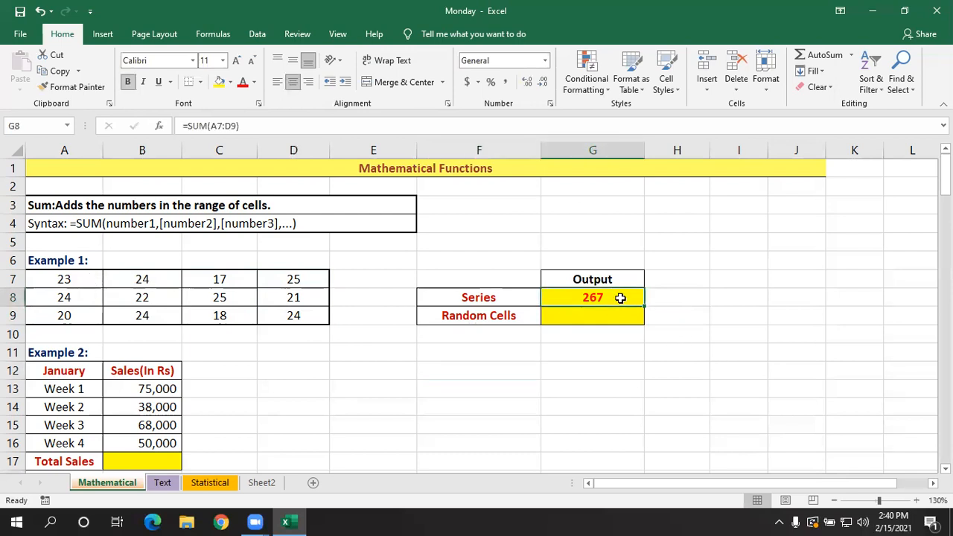
left_click(377, 409)
left_click_drag(65, 283, 265, 313)
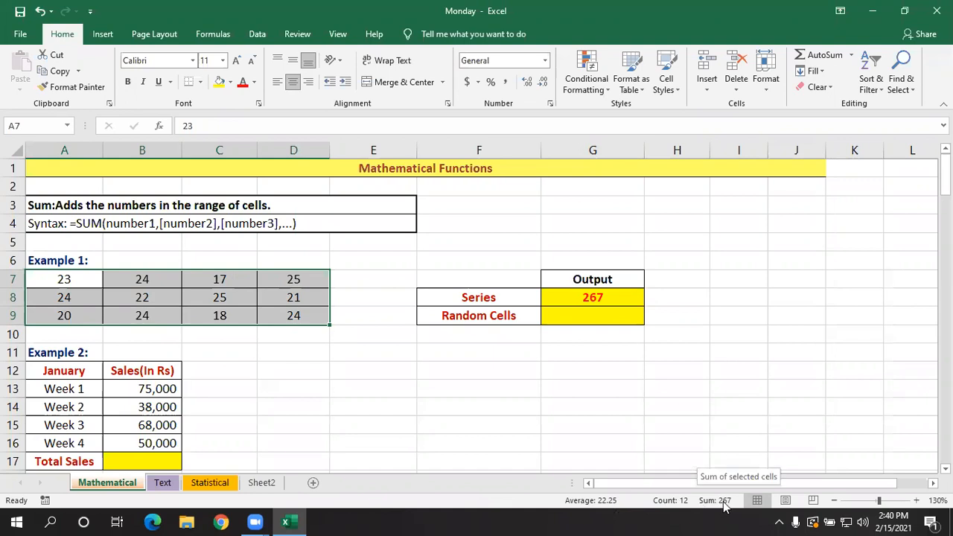
left_click(596, 296)
- Change cell C7 to 15 and cell B9 to 10 to test that the Series sum recalculates
left_click(211, 279)
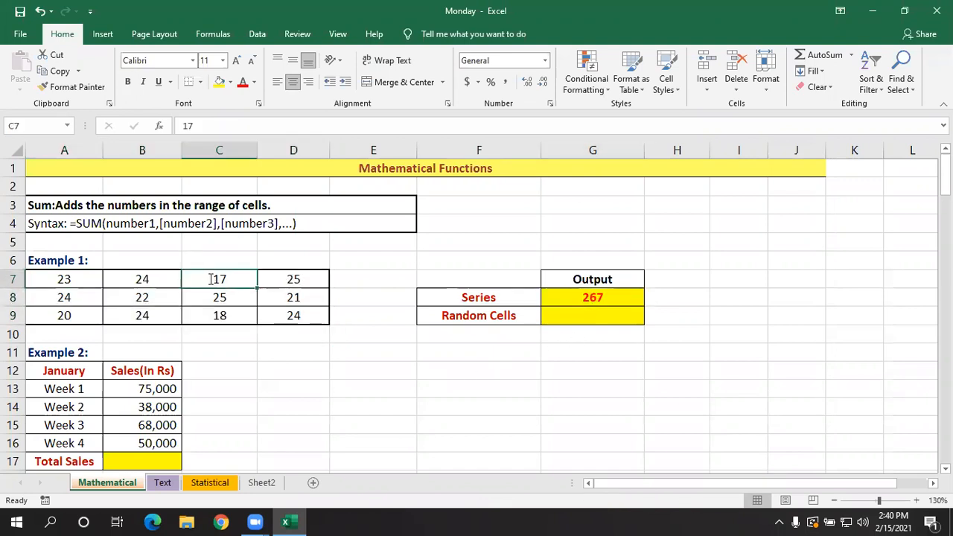
type("15")
key("Return")
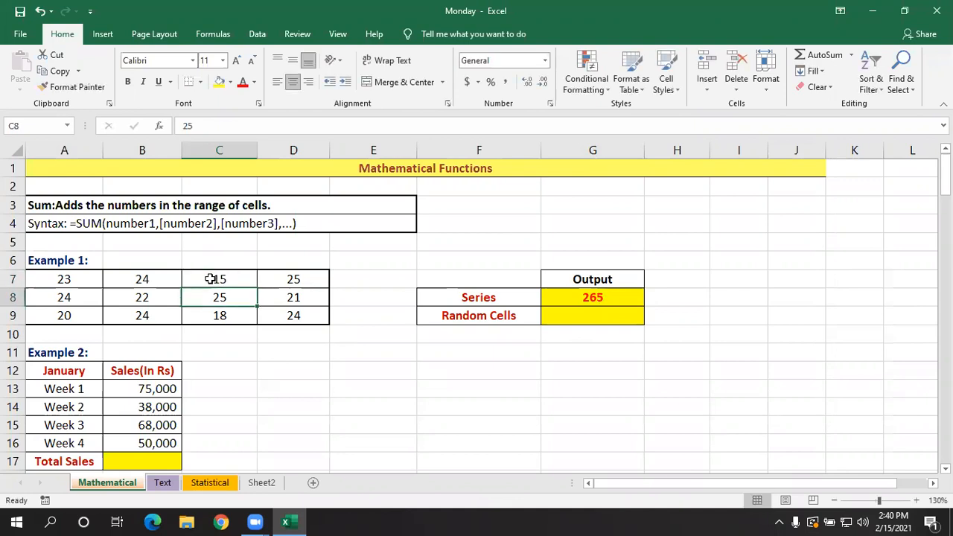
left_click(162, 316)
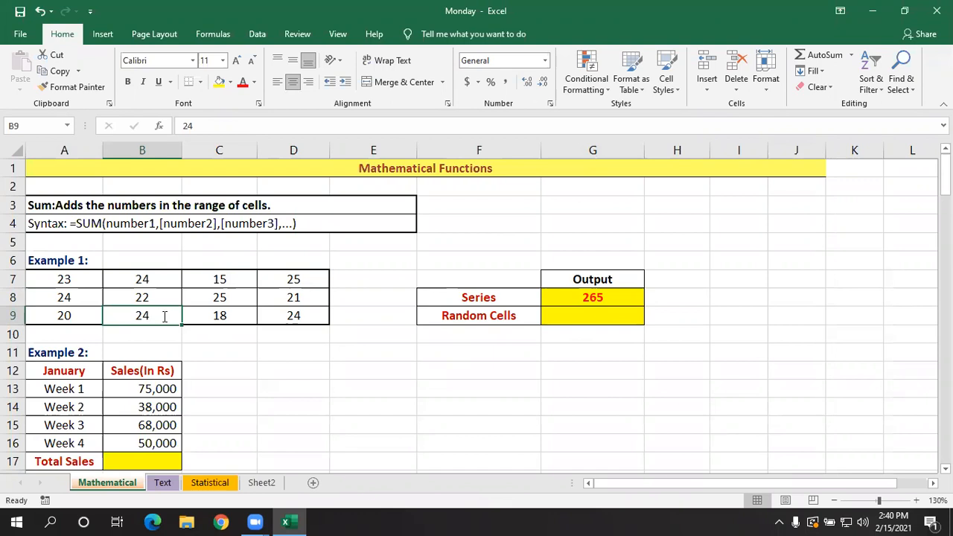
type("10")
key("Return")
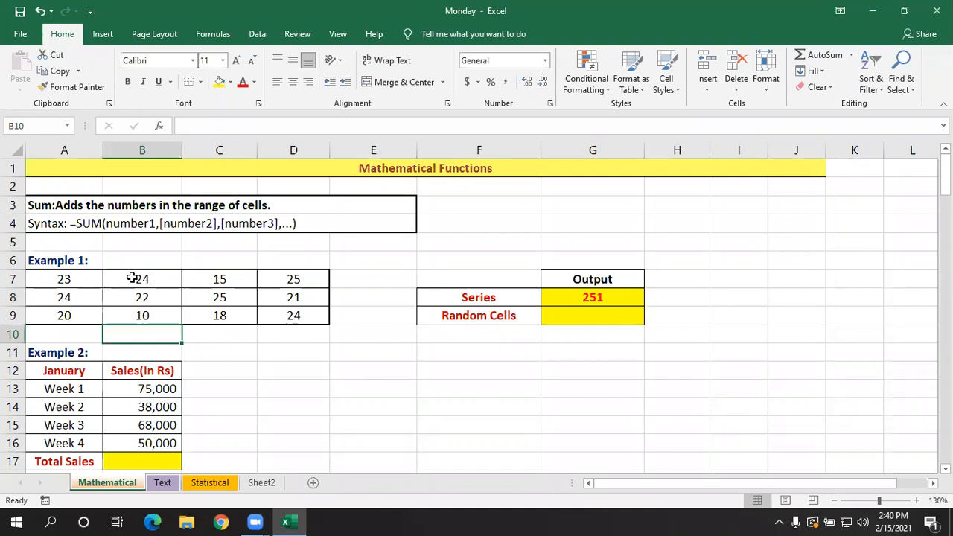
- Open the Series SUM formula in G8 for editing to inspect its referenced range
left_click(570, 305)
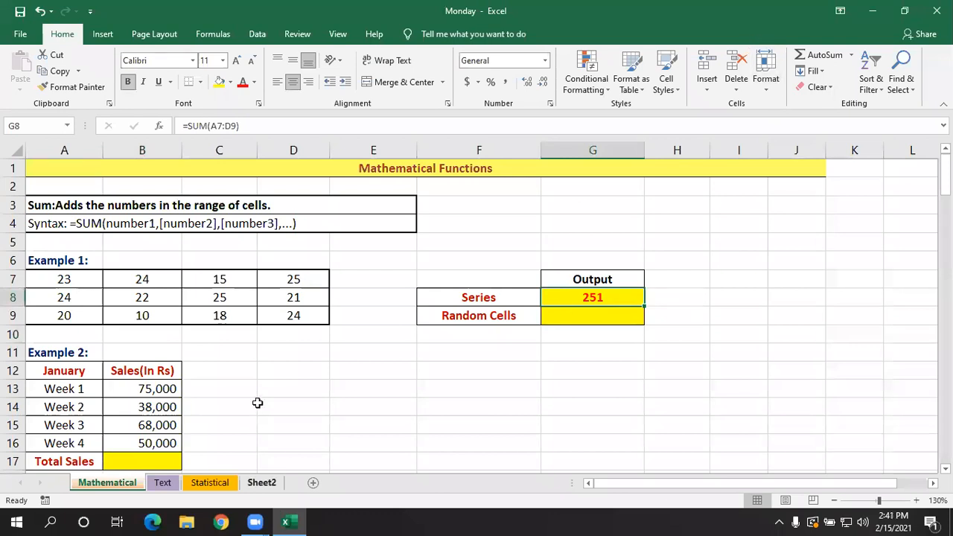
left_click(262, 391)
double_click(602, 298)
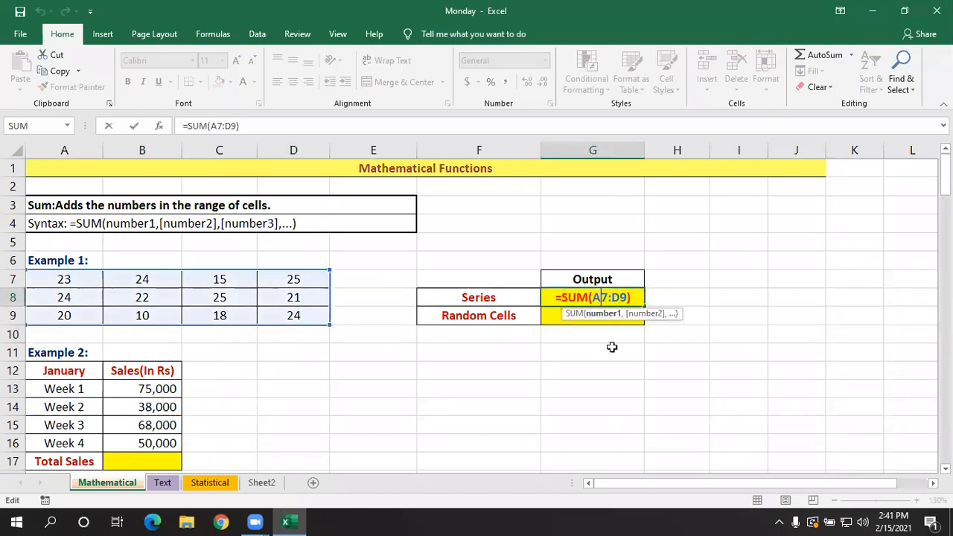
- Enter 23 in D11, outside the Example 1 table, and check the range referenced by the Series formula in G8
key("Return")
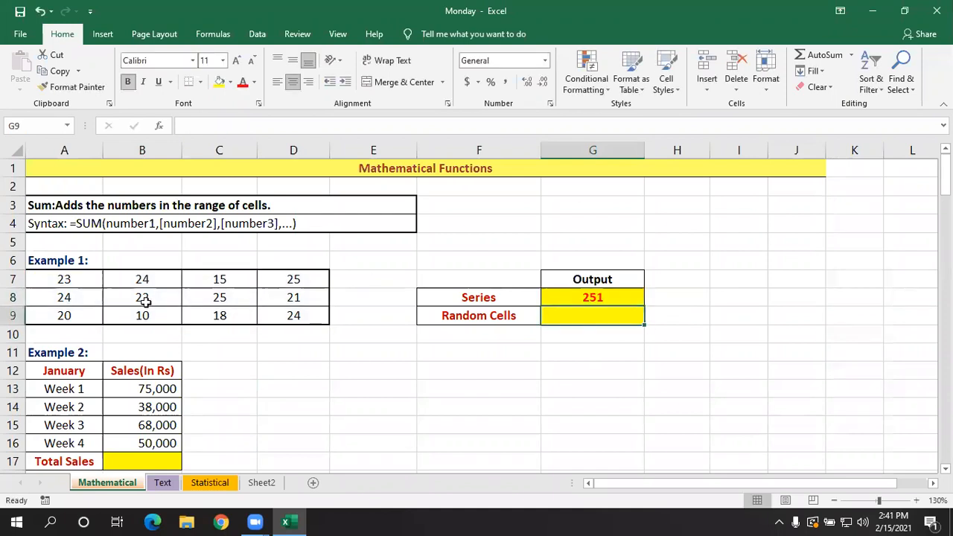
left_click(281, 348)
type("23")
left_click(353, 378)
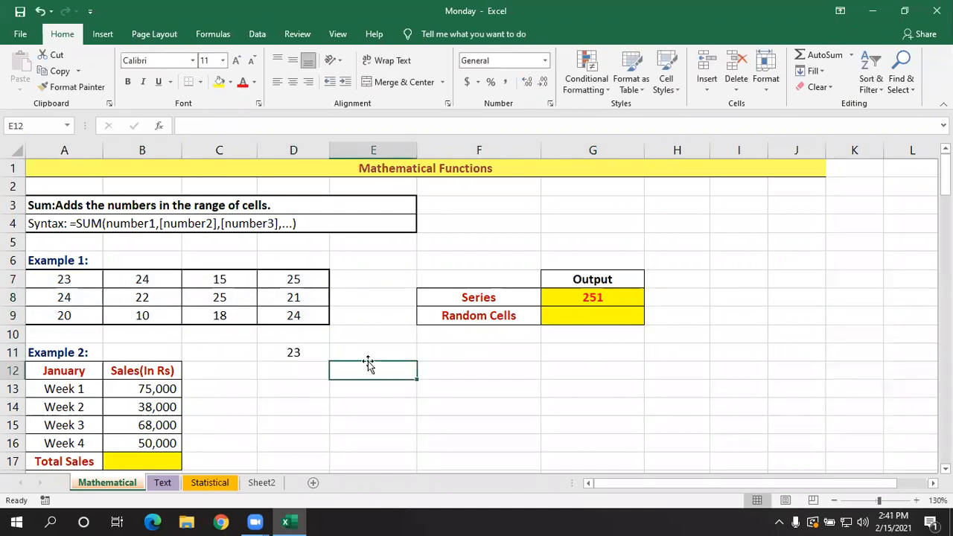
double_click(585, 296)
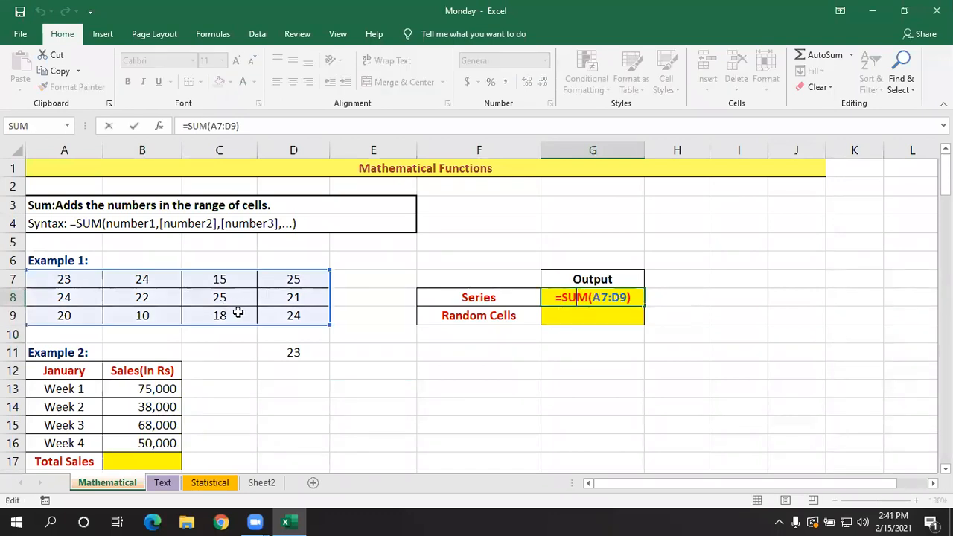
key("Return")
- Clear the test number from cell D11
left_click(293, 355)
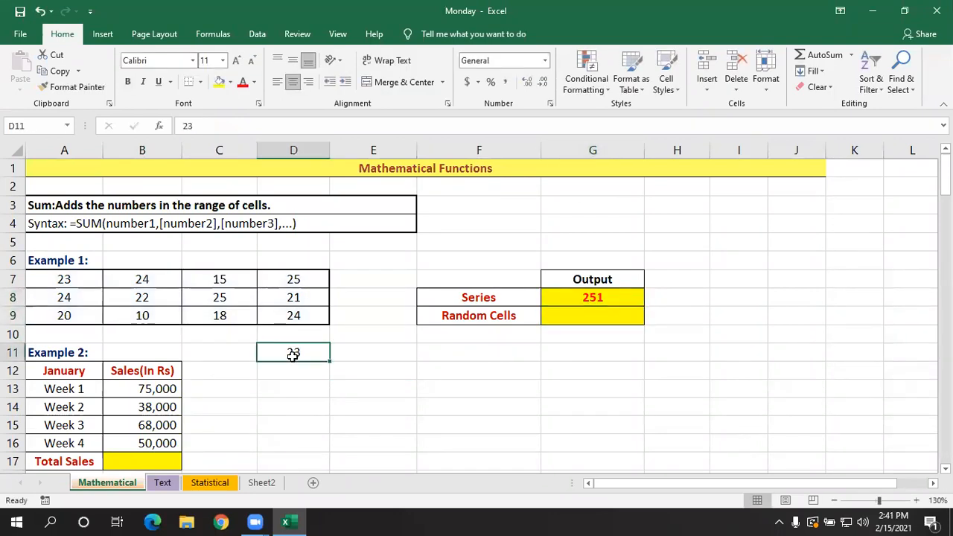
key("Delete")
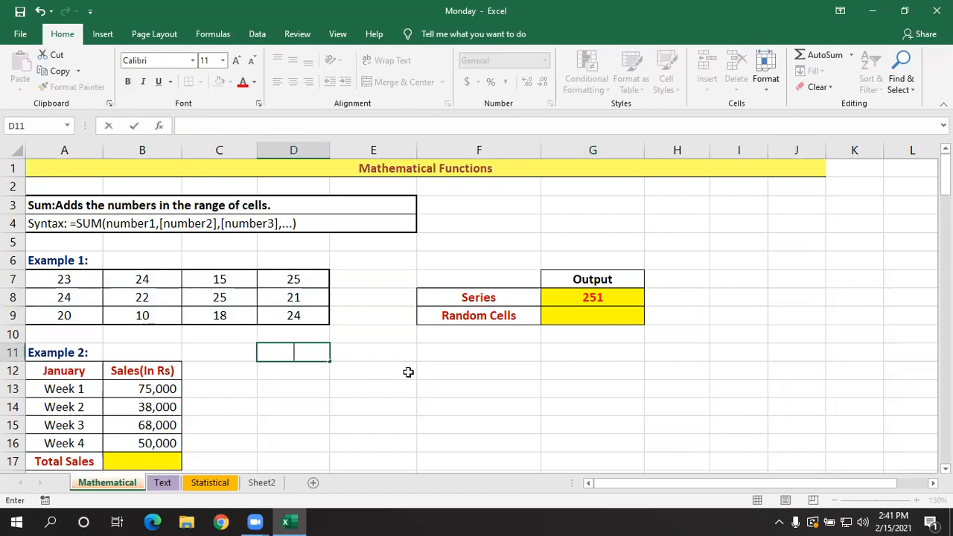
left_click(404, 365)
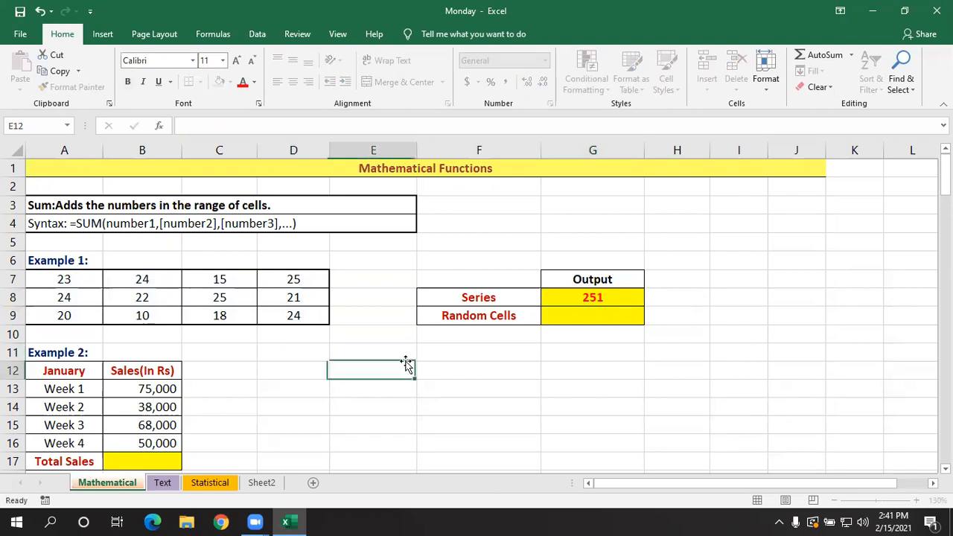
- Enter the Random Cells formula =sum(A8,C8,D9) in G9
left_click(588, 316)
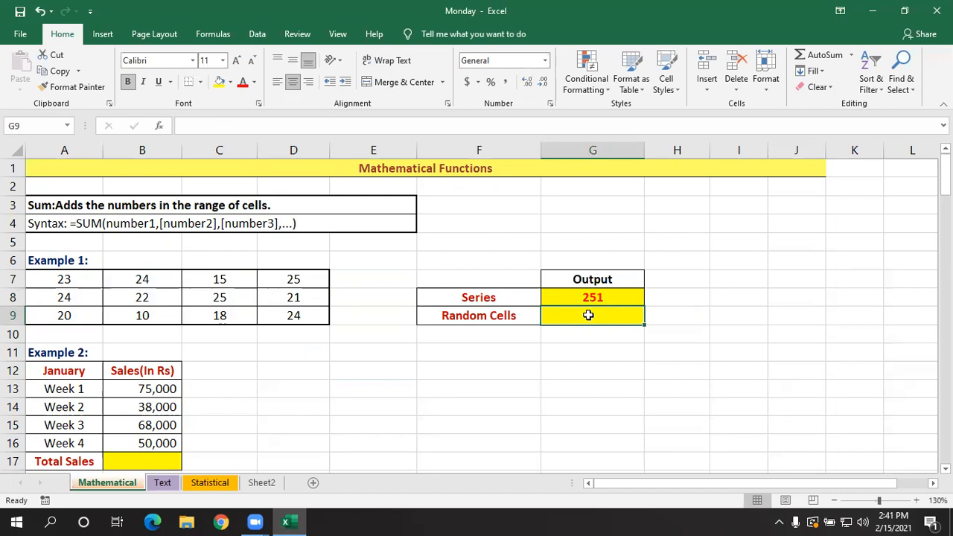
type("=")
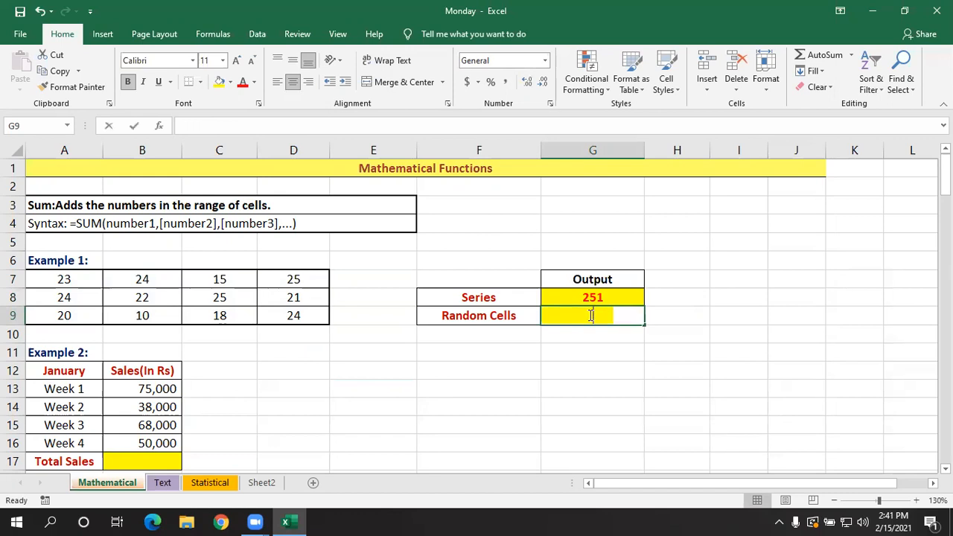
type("su")
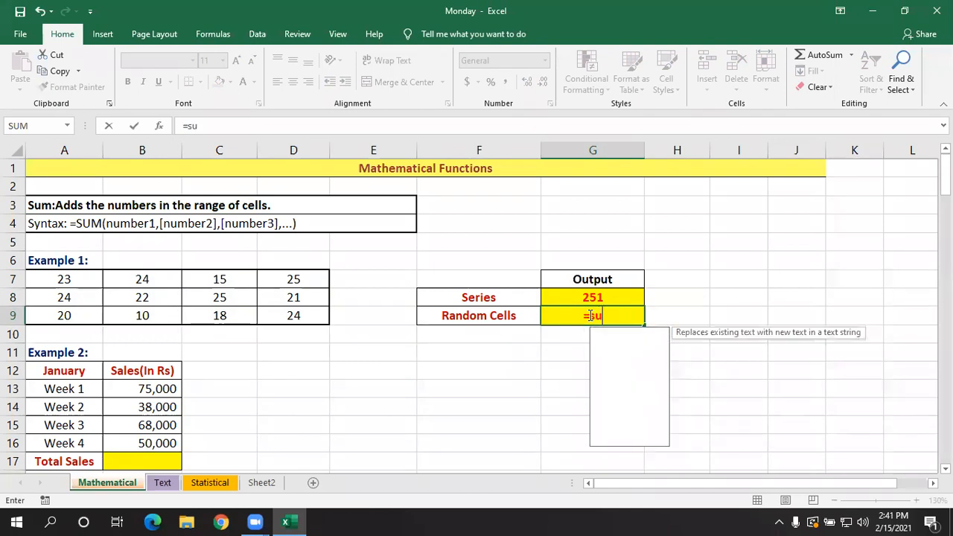
type("m(")
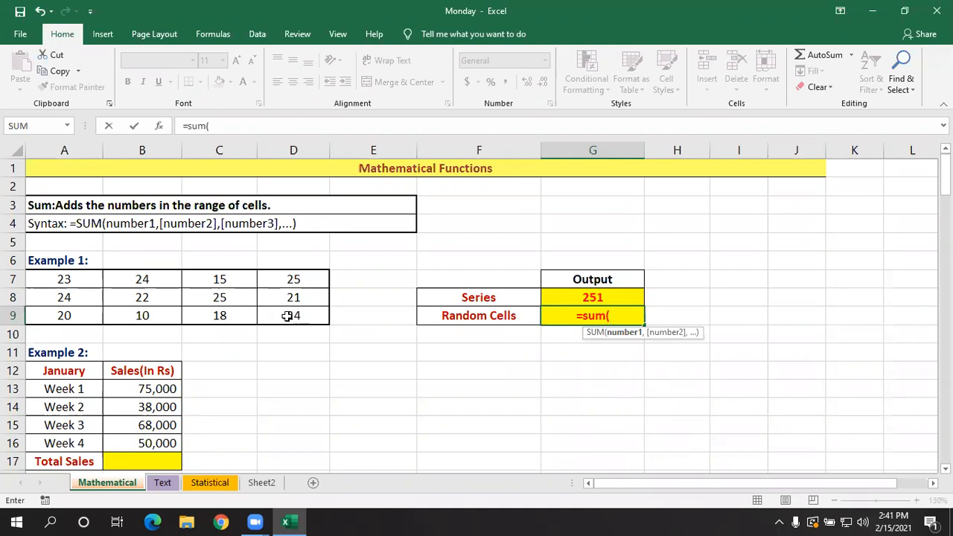
left_click(85, 297)
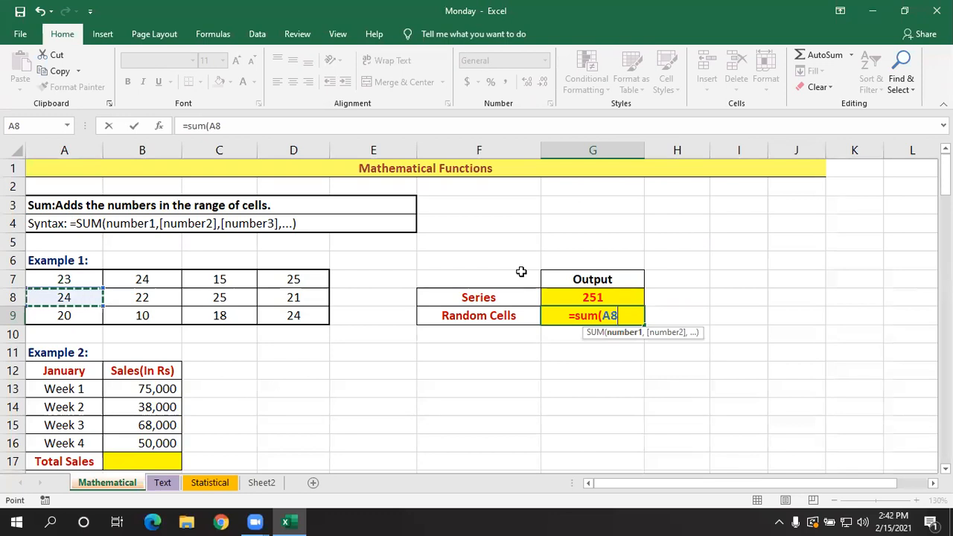
type(",")
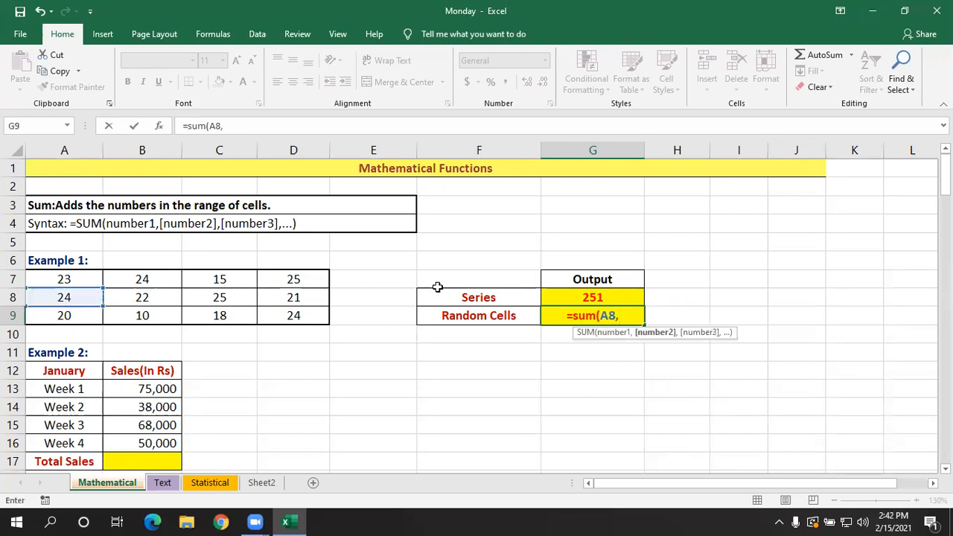
left_click(234, 298)
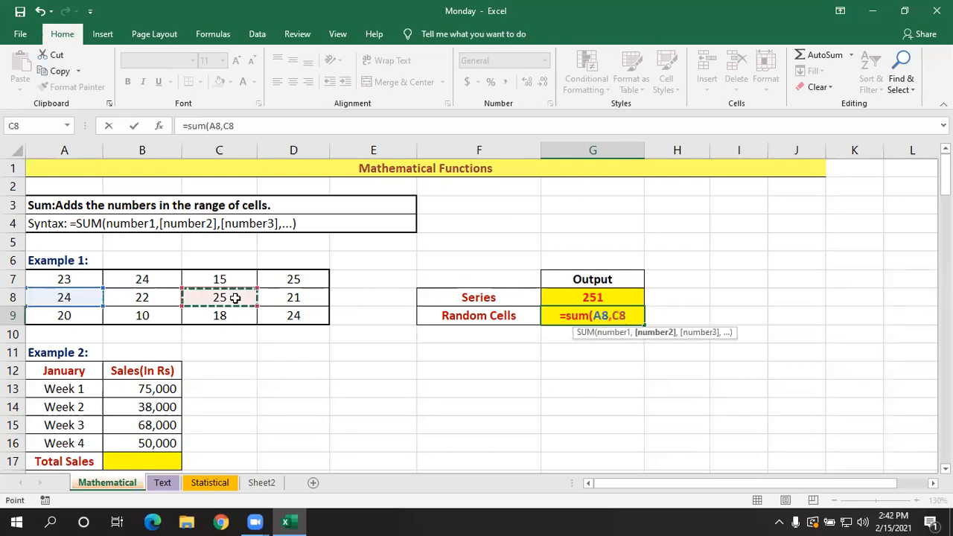
type(",")
left_click(287, 315)
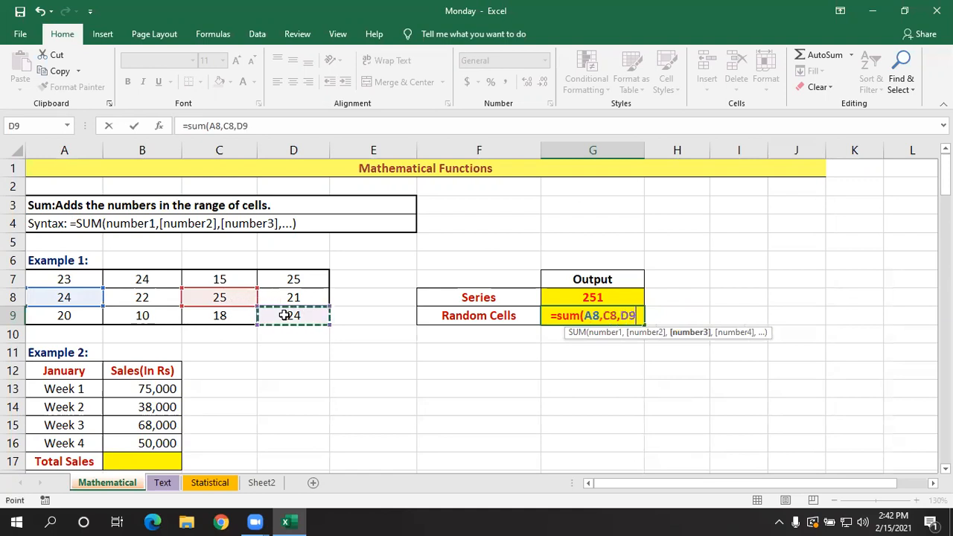
type(")")
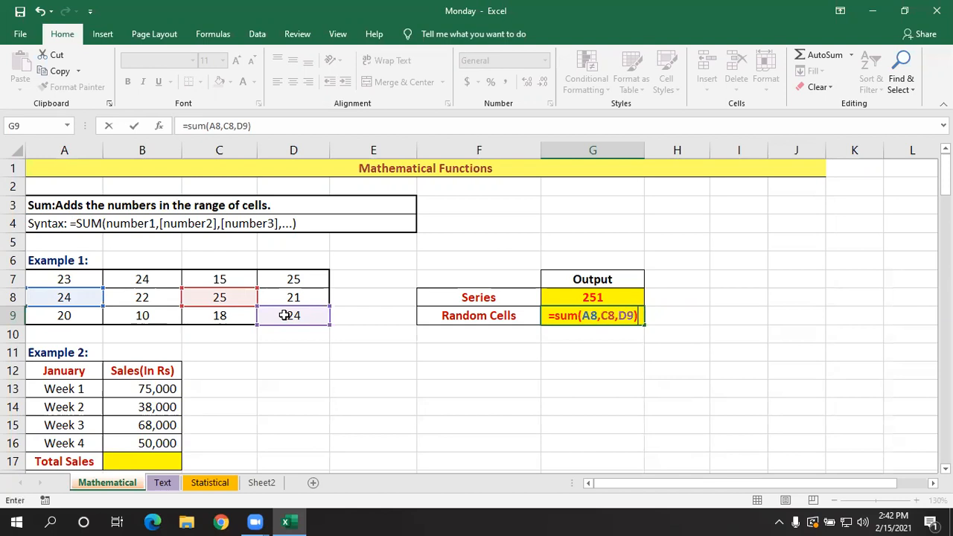
key("Return")
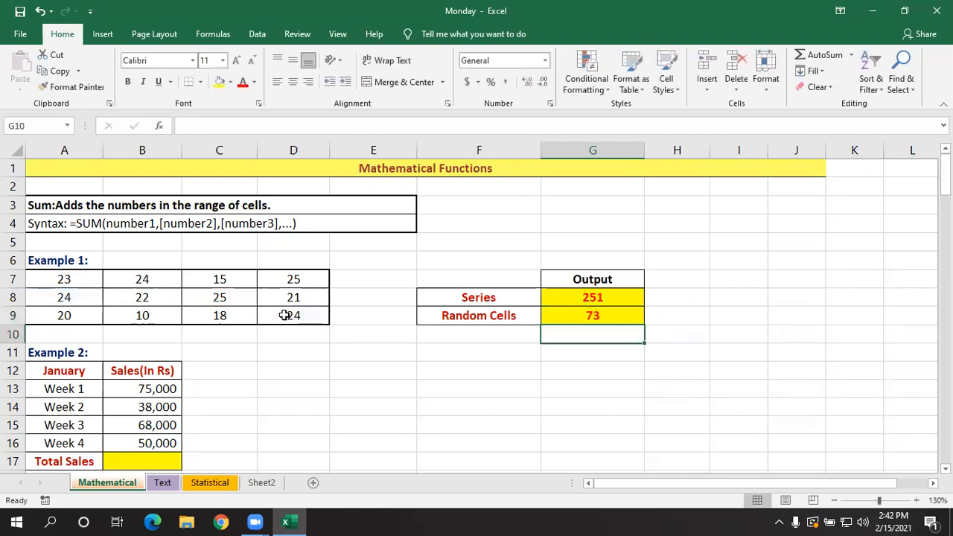
- Compare the cells referenced by the Series formula in G8 with those in the Random Cells formula in G9
double_click(581, 296)
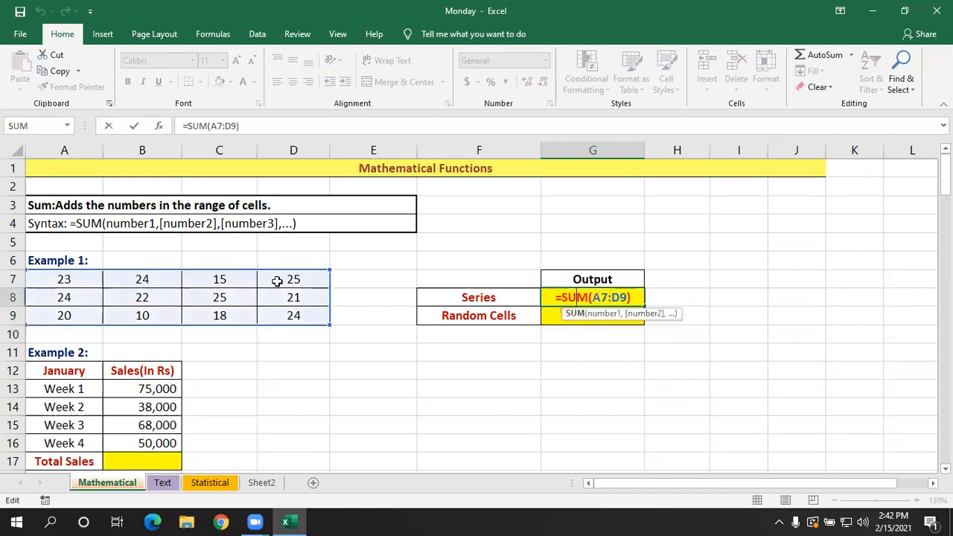
key("Return")
left_click(570, 336)
double_click(579, 318)
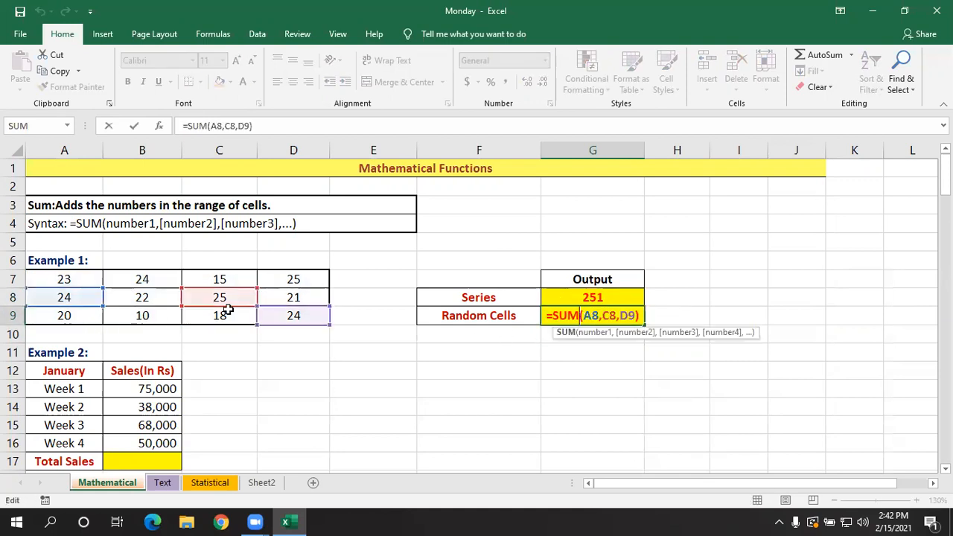
key("Return")
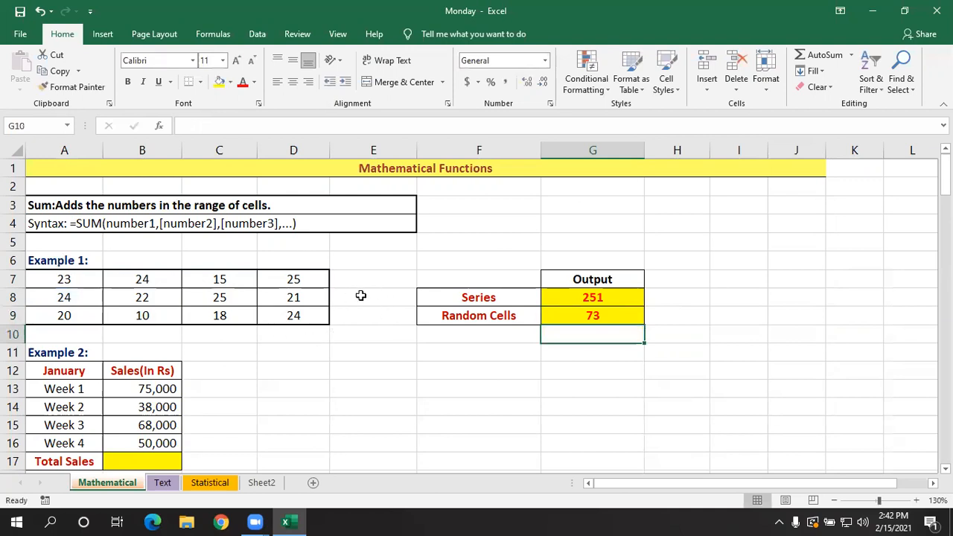
- AutoSum the first row of Example 1, A7:D7, in E7 as a demonstration and clear the result
left_click(347, 273)
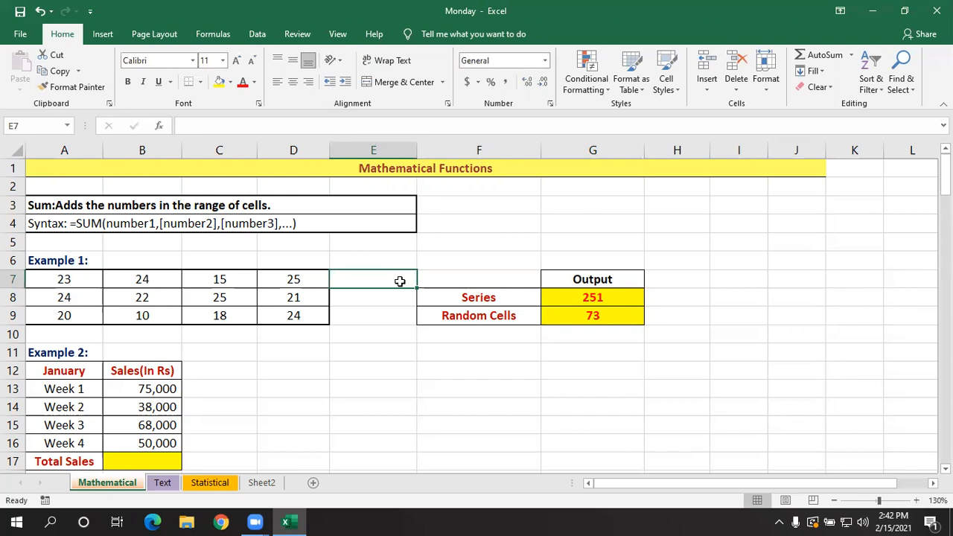
key("alt+equal")
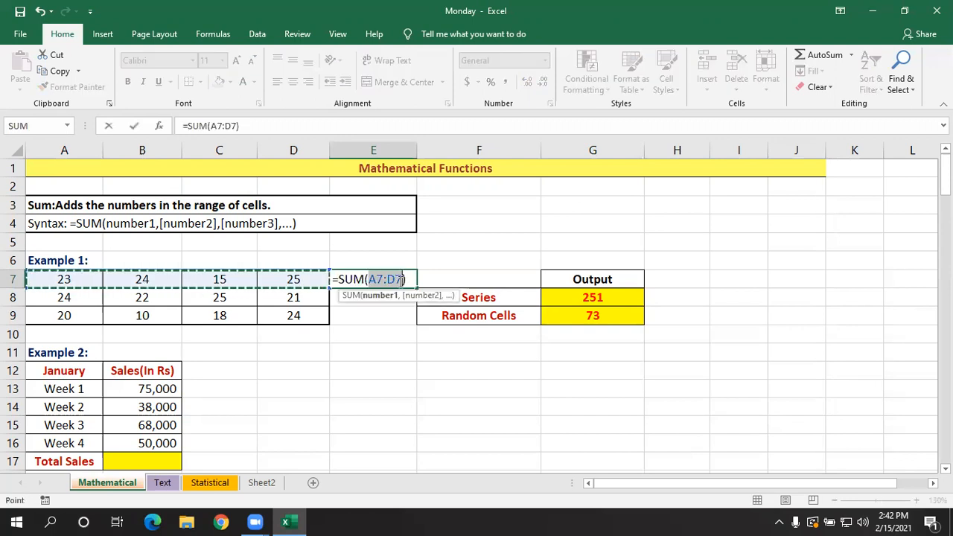
key("Return")
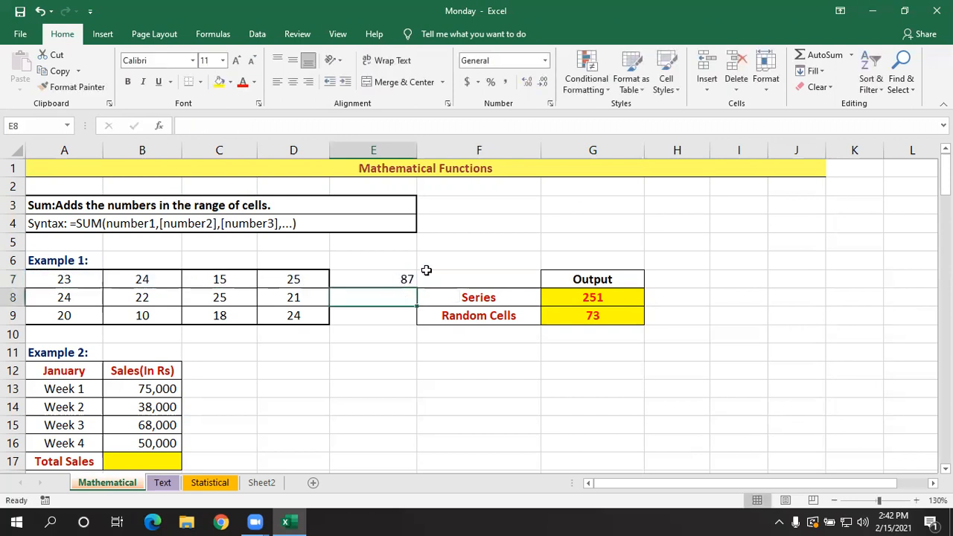
left_click(387, 279)
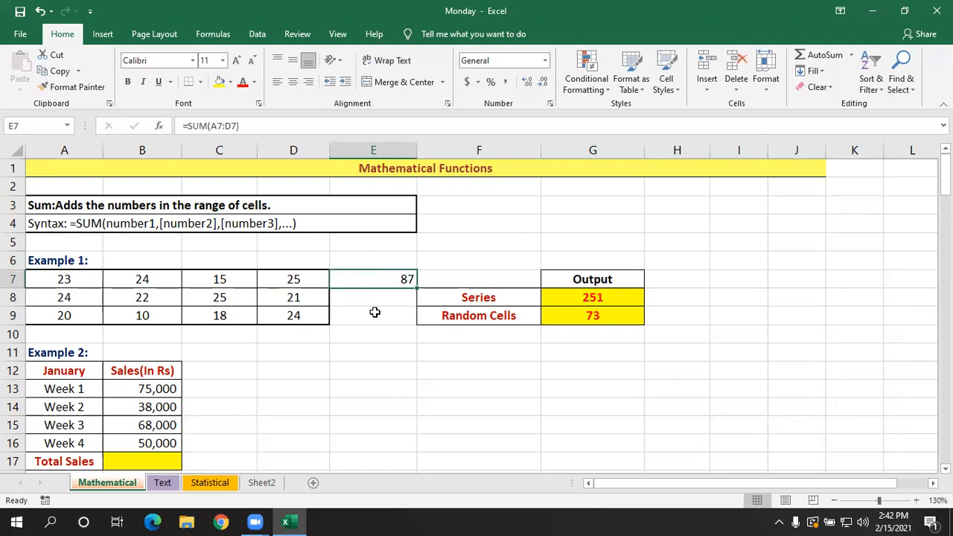
key("BackSpace")
left_click(337, 340)
- AutoSum the column D7:D9 in D10 as a demonstration and clear the result
left_click(310, 336)
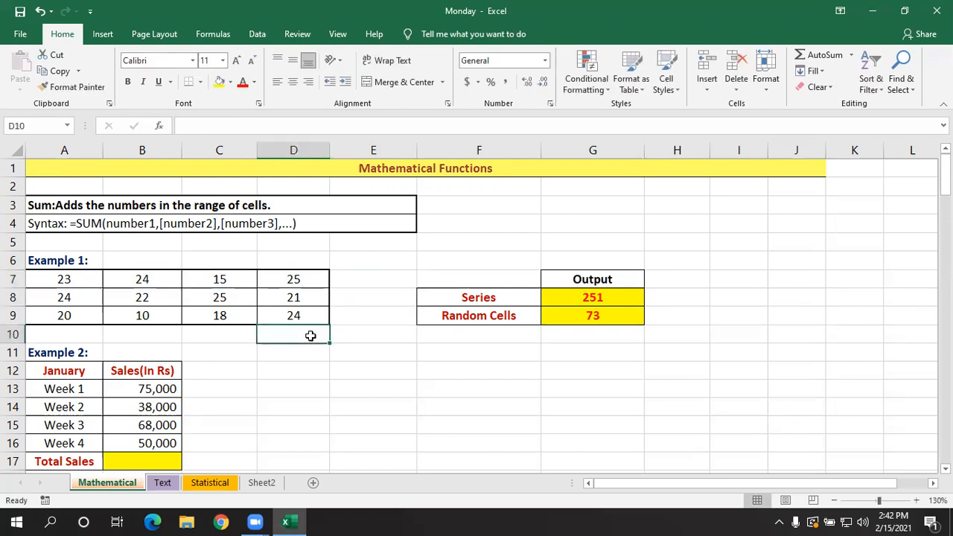
key("alt+equal")
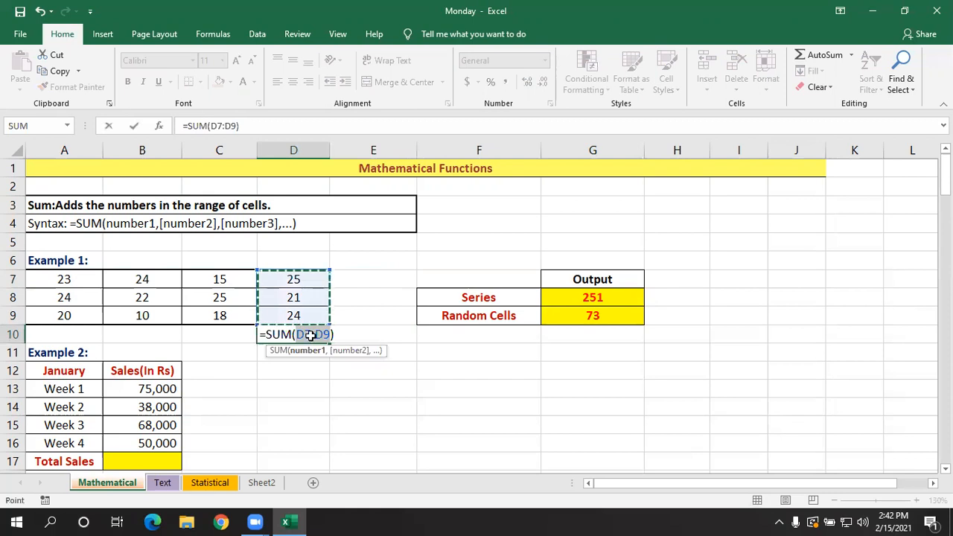
key("Return")
left_click(313, 335)
key("BackSpace")
left_click(351, 366)
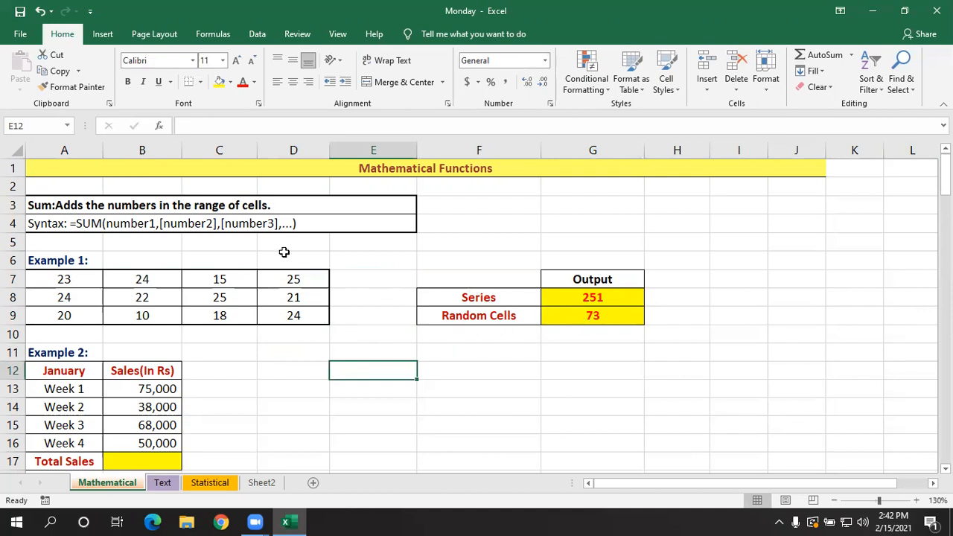
- Inspect the range used by the Series SUM formula in G8 again and close it without changes
double_click(595, 302)
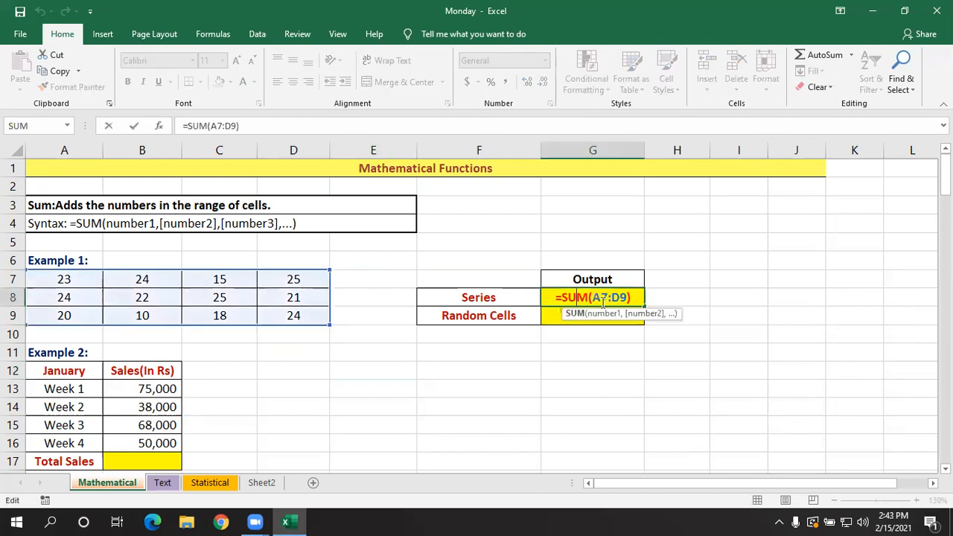
key("Return")
left_click(355, 406)
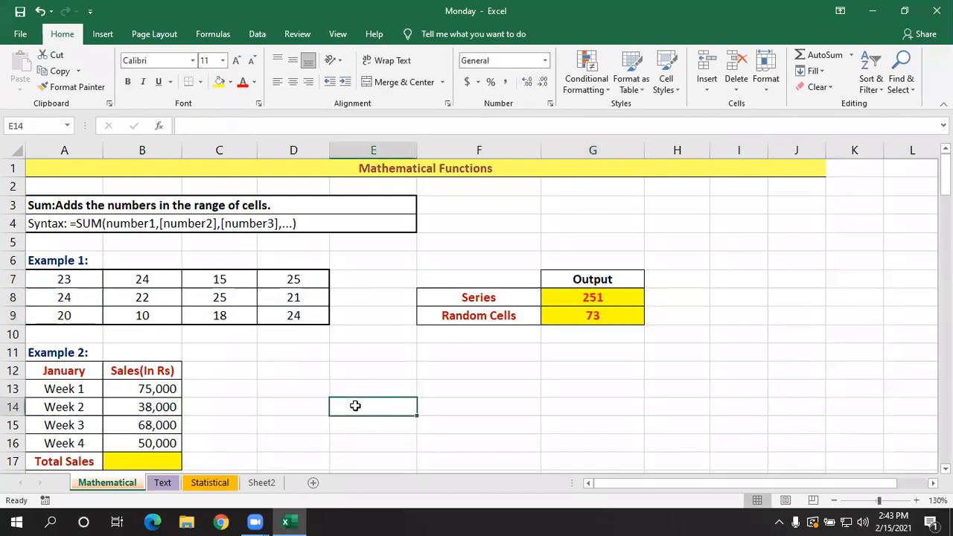
- AutoSum the weekly sales B13:B16 into the Total Sales cell B17 of Example 2 and check its formula
scroll(119, 317, "down", 1)
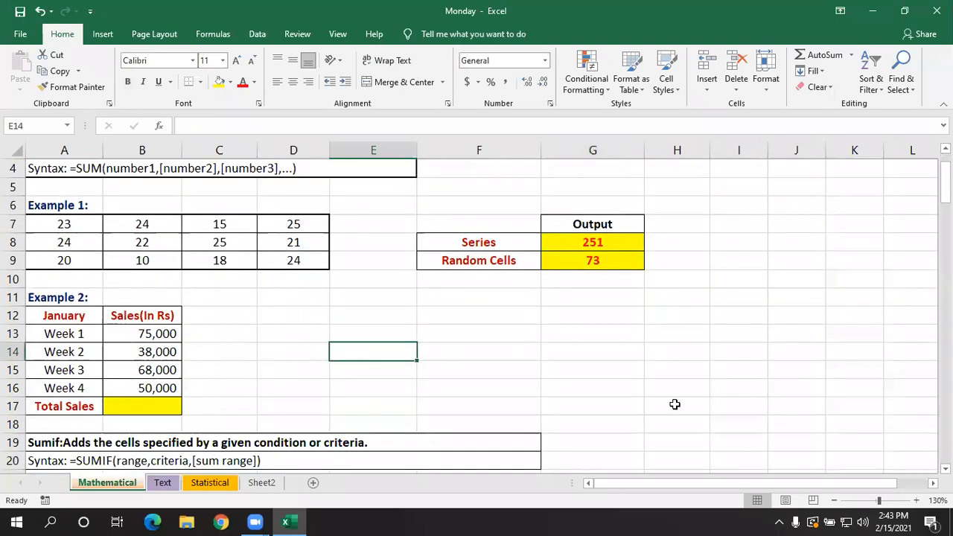
left_click(172, 402)
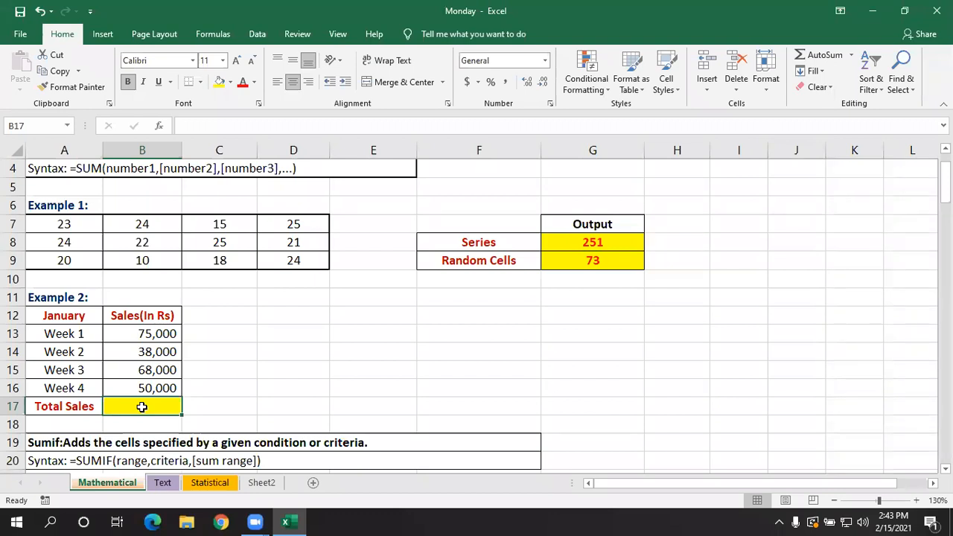
key("alt+equal")
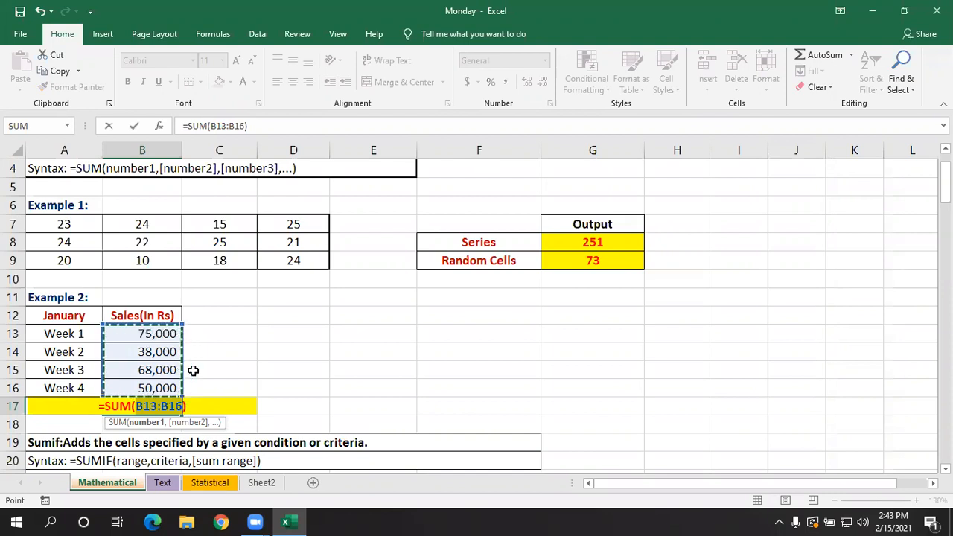
key("Return")
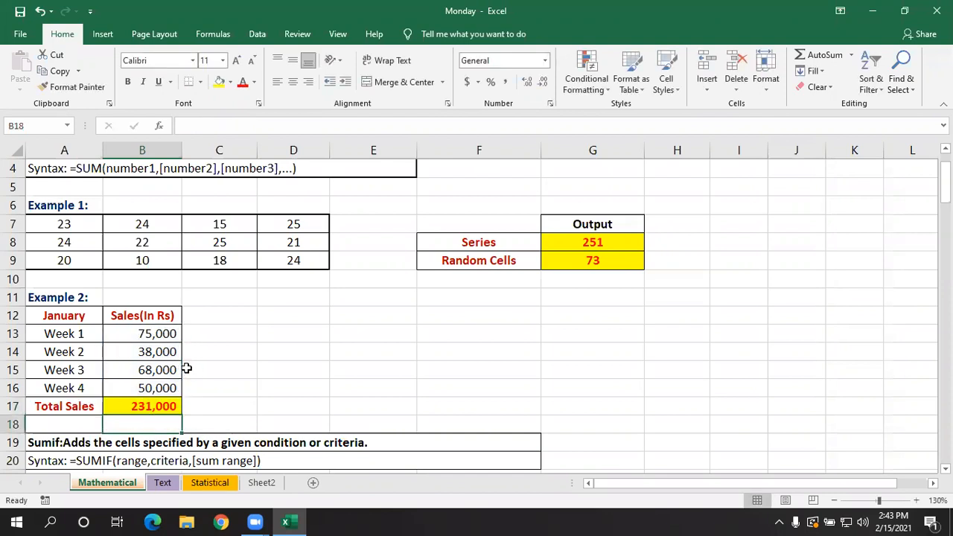
left_click(167, 407)
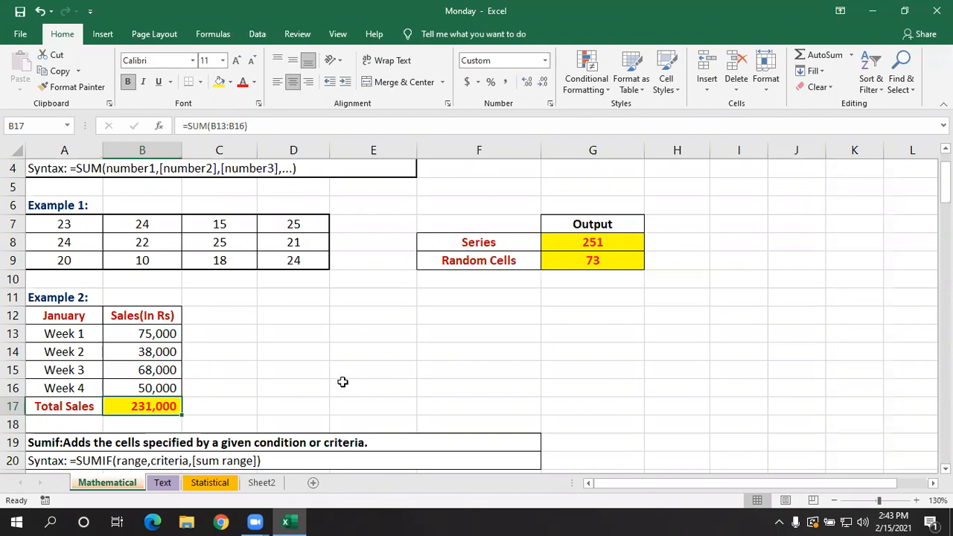
- Go back to Example 1 and review the SUM definition in A3
scroll(343, 382, "up", 1)
left_click(225, 303)
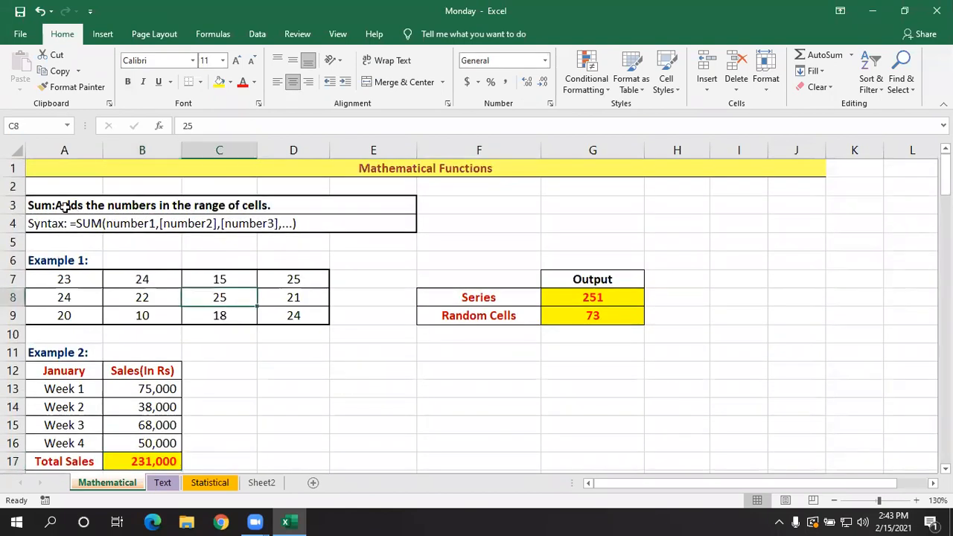
left_click(65, 206)
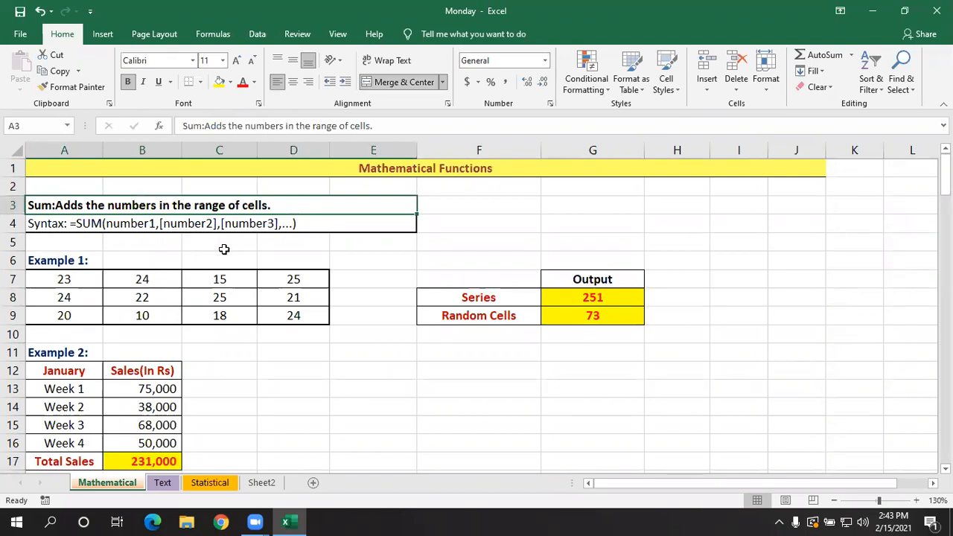
- Add individual cells in E7 with the plus-sign formula =A7+B7+C7+D7+A8
left_click(437, 352)
left_click(362, 279)
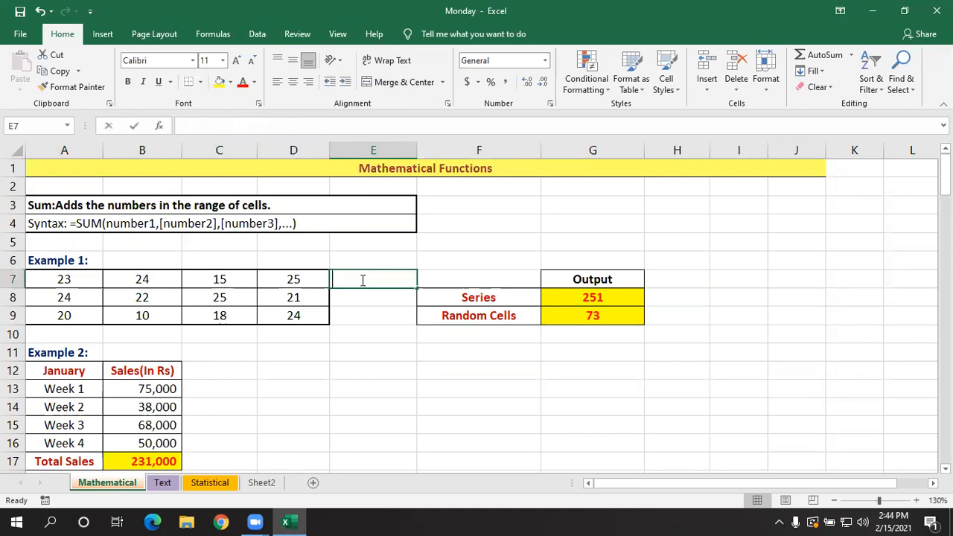
type("=")
left_click(74, 279)
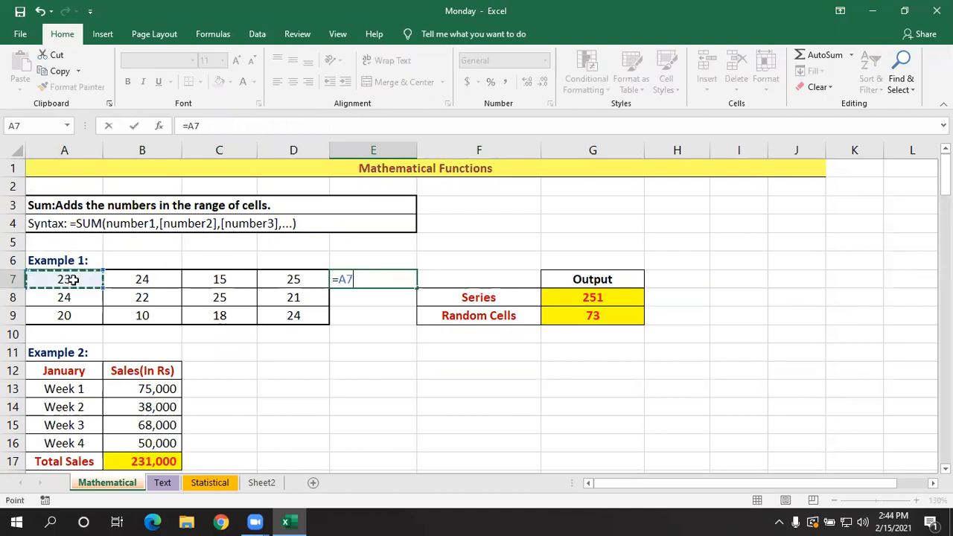
type("+")
left_click(119, 279)
type("+")
left_click(201, 277)
type("+")
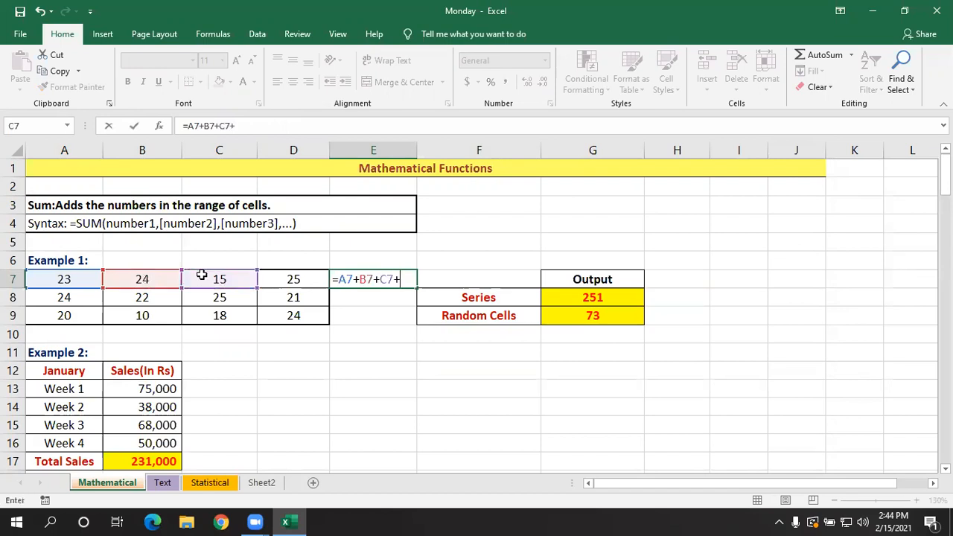
left_click(291, 278)
type("+")
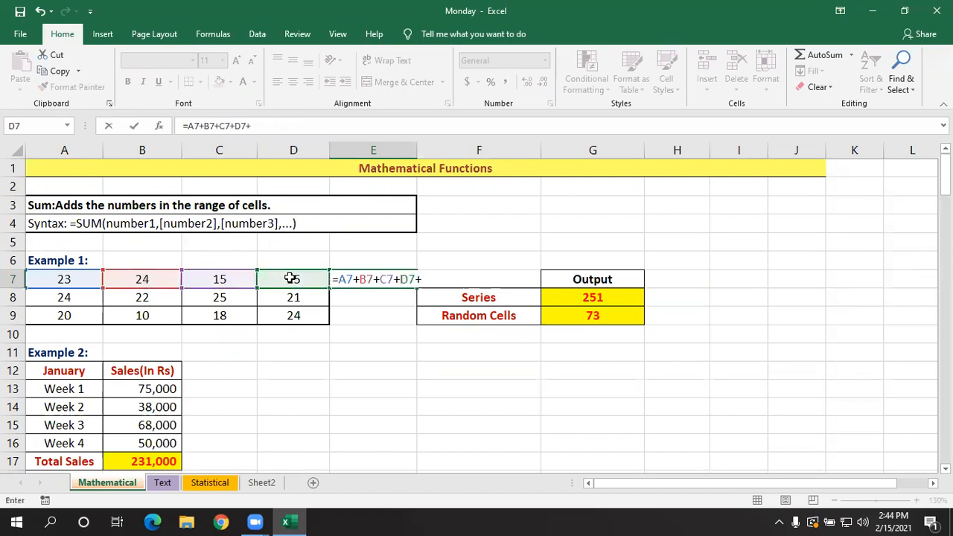
left_click(78, 297)
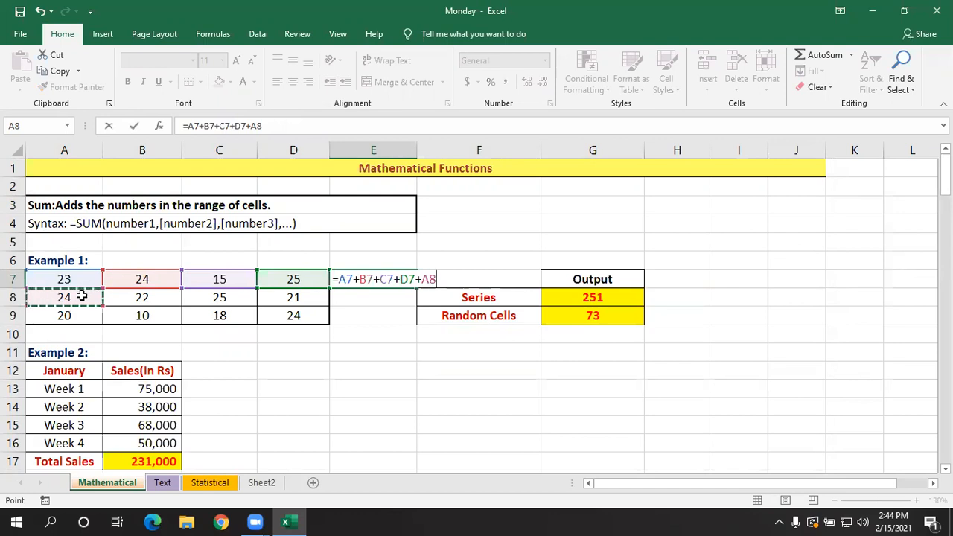
key("Return")
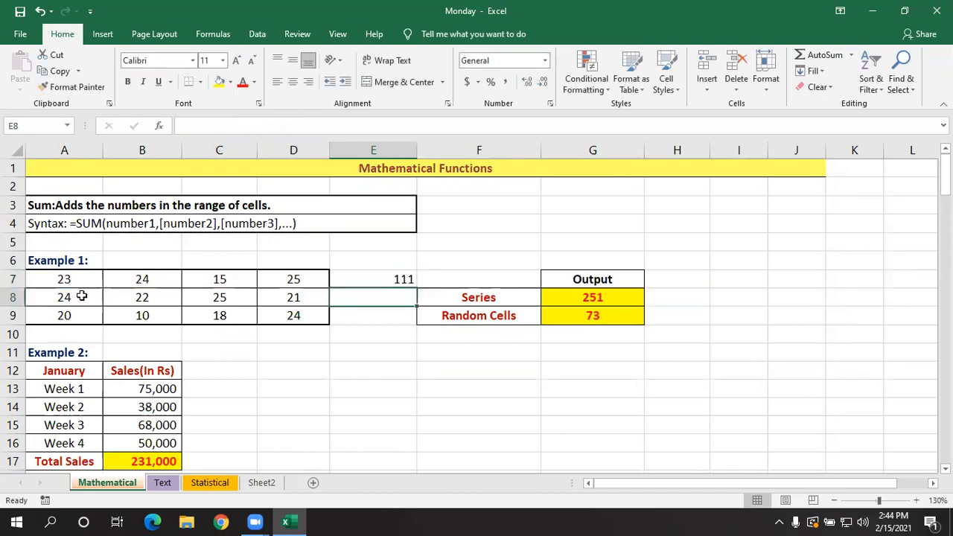
- Inspect the cell references used by the addition formula in E7 and close it without changes
left_click(388, 278)
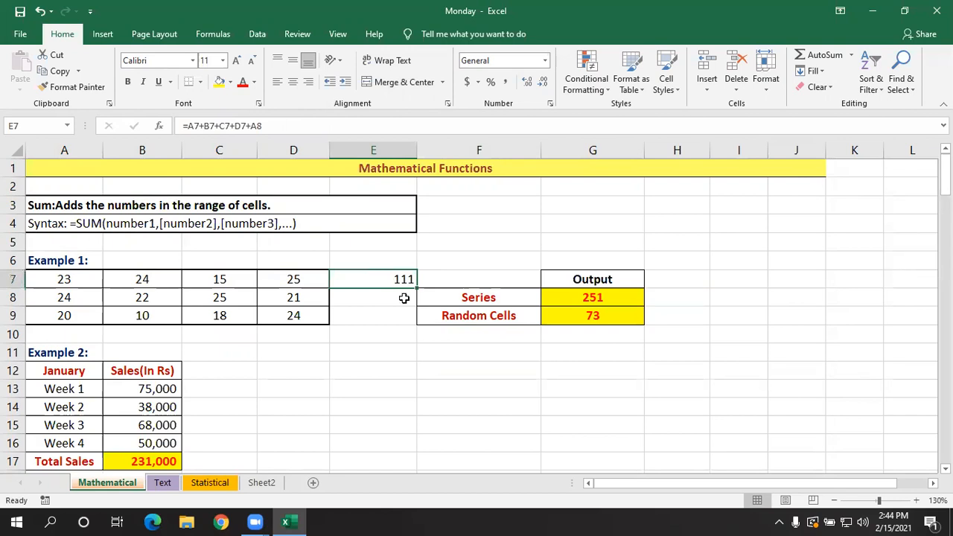
double_click(399, 279)
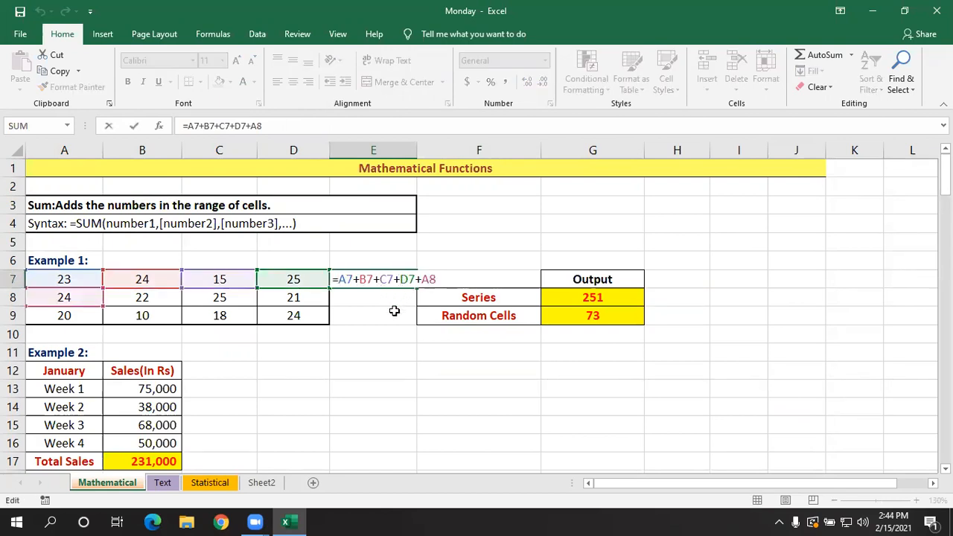
key("Return")
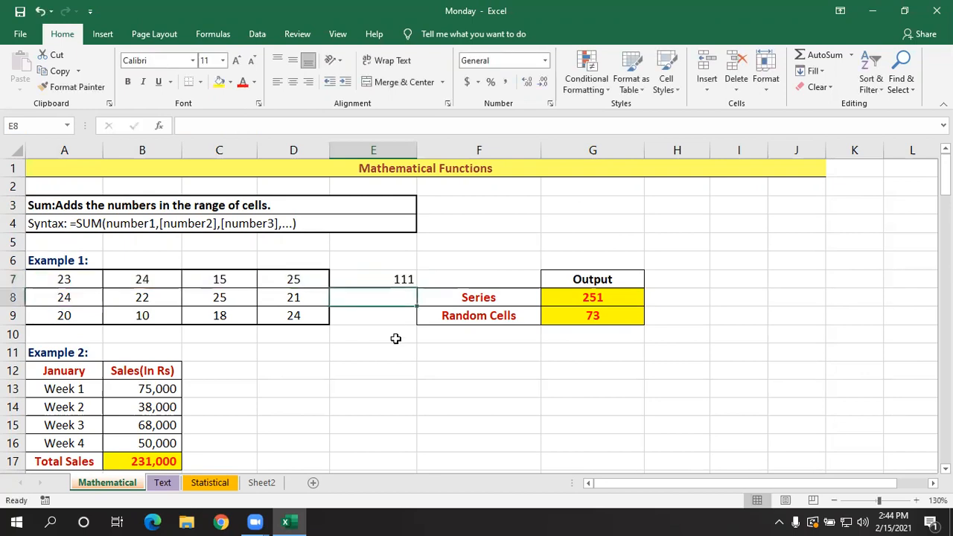
left_click(400, 341)
type("=")
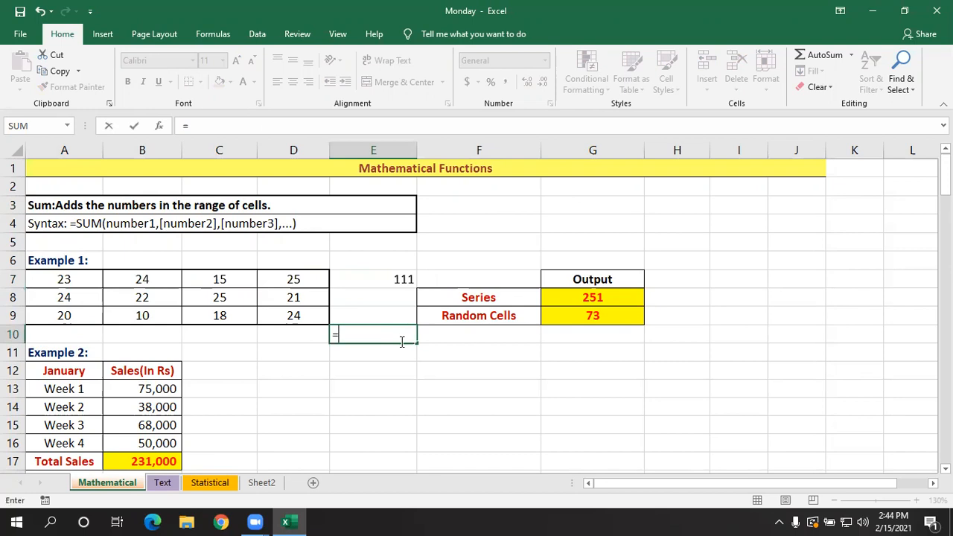
type("s")
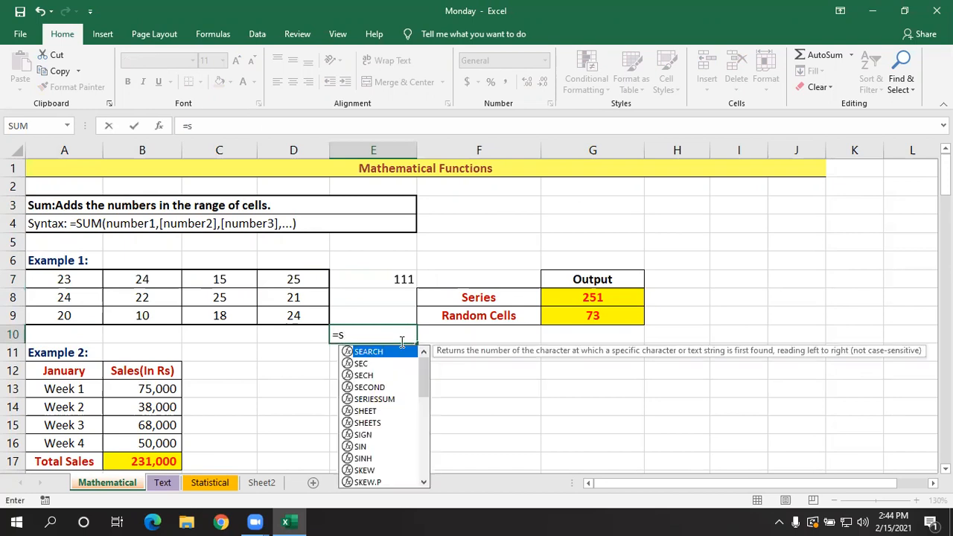
type("um")
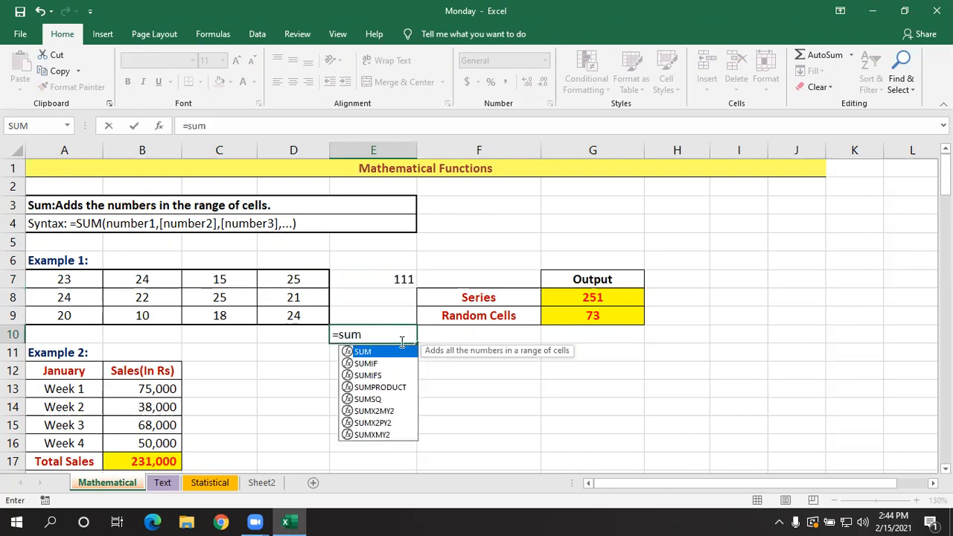
type("(")
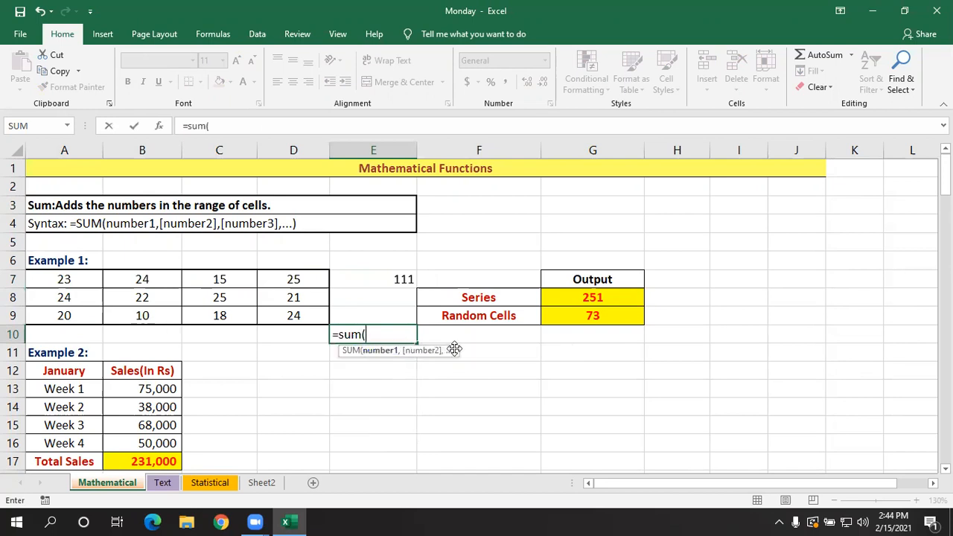
key("BackSpace")
key("Escape")
left_click(479, 378)
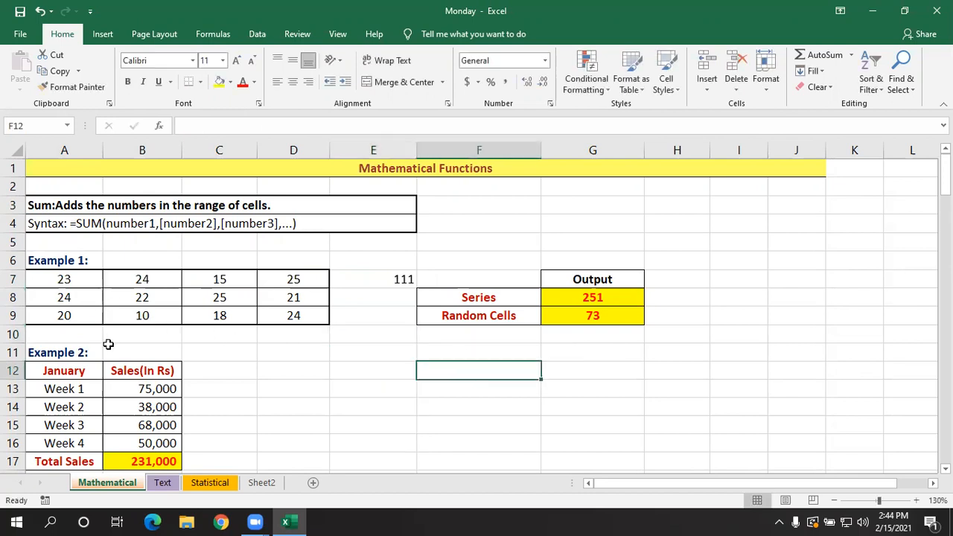
- Review the SUM formulas in Total Sales B17, Series G8 and Random Cells G9
scroll(156, 385, "down", 1)
left_click(158, 402)
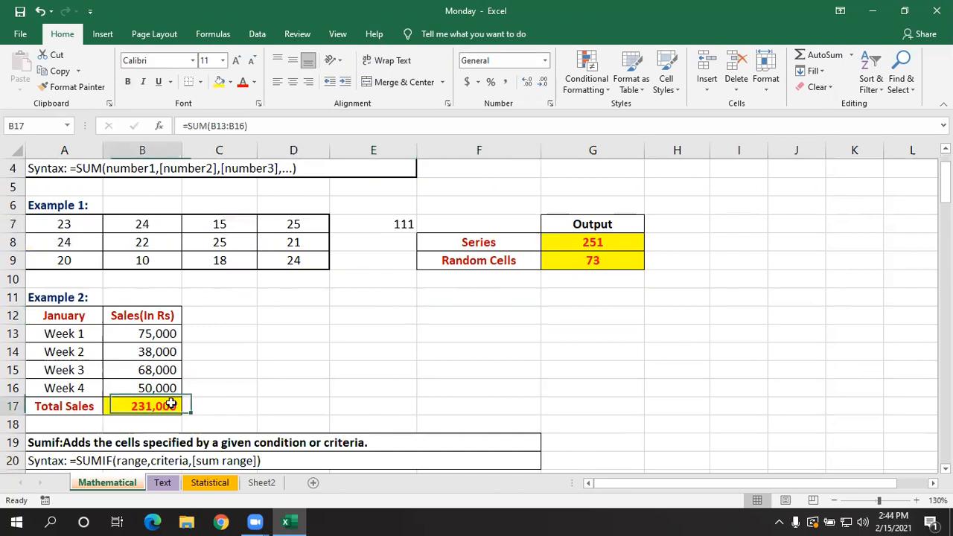
left_click(581, 248)
left_click(587, 262)
scroll(489, 365, "up", 1)
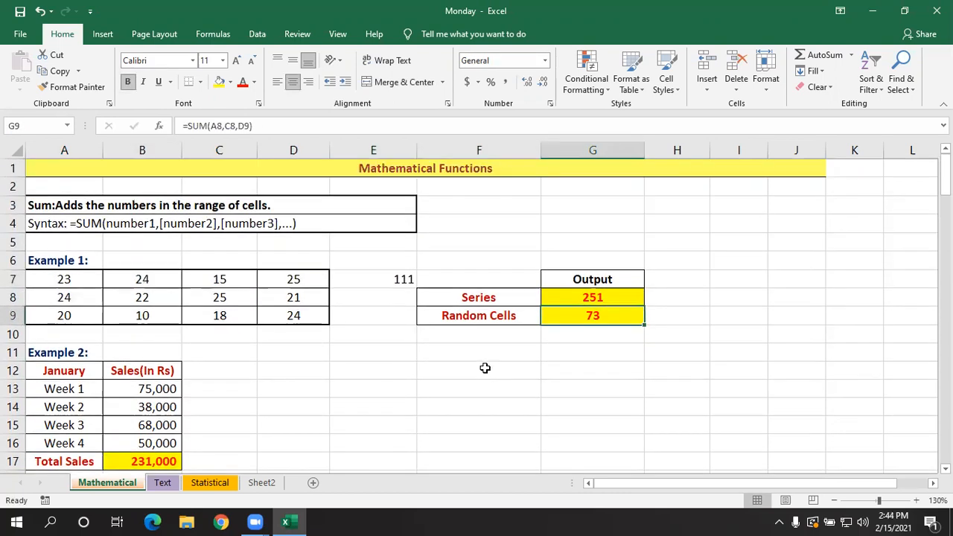
- Clear the demonstration addition formula from E7
left_click(402, 279)
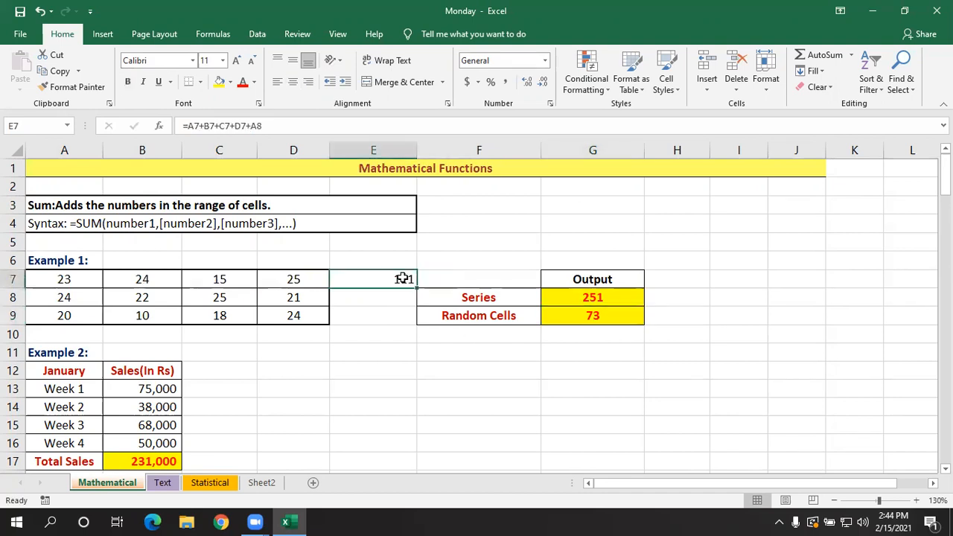
key("BackSpace")
key("Return")
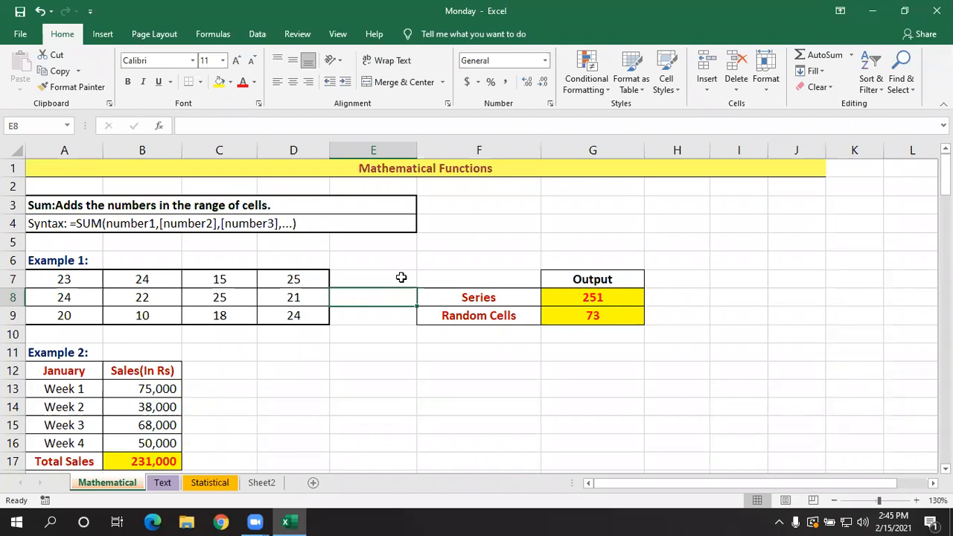
- Examine the Sumif section: its definition and syntax, the monthly sales table of Example 1, and the Method 1 and Method 2 output tables
scroll(405, 296, "down", 2)
scroll(408, 298, "down", 1)
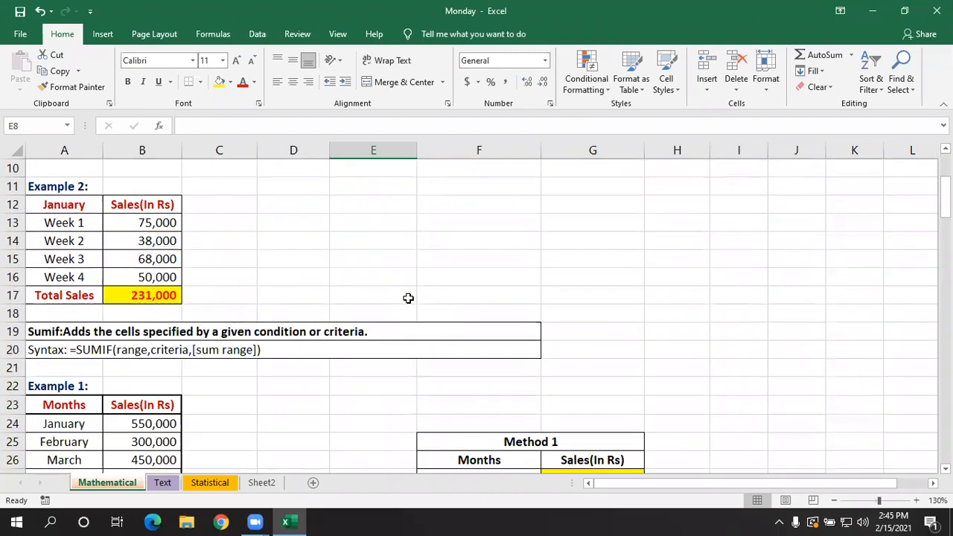
scroll(408, 297, "down", 1)
scroll(407, 297, "down", 1)
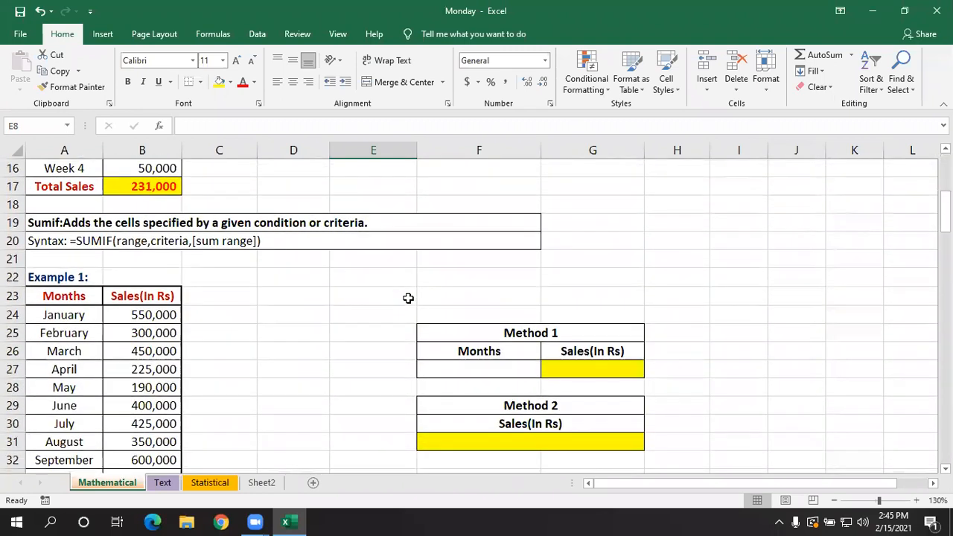
scroll(408, 298, "down", 1)
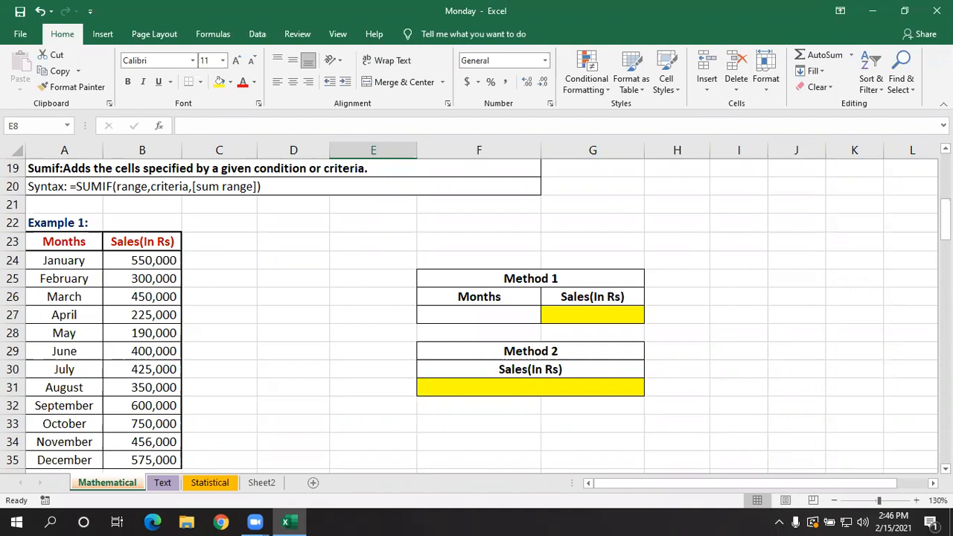
scroll(332, 230, "down", 2)
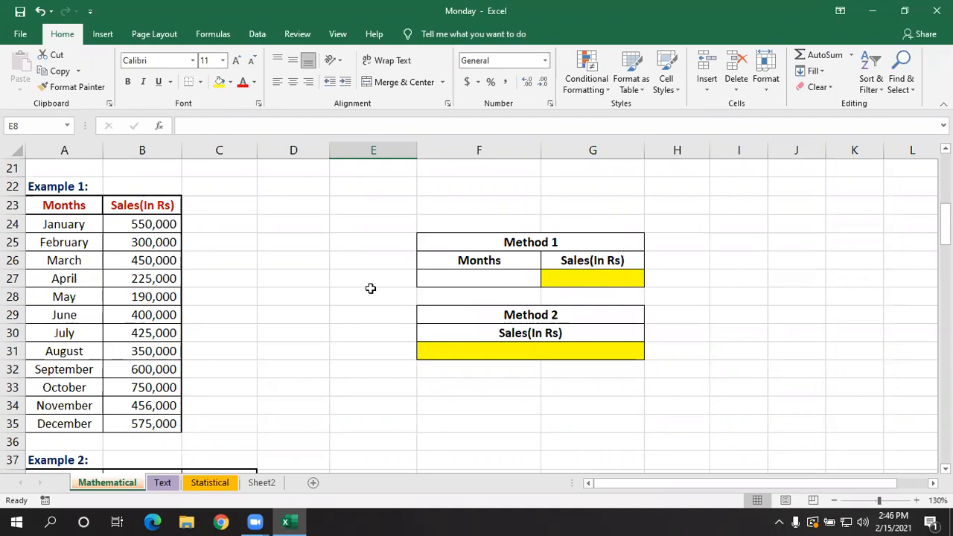
left_click(284, 347)
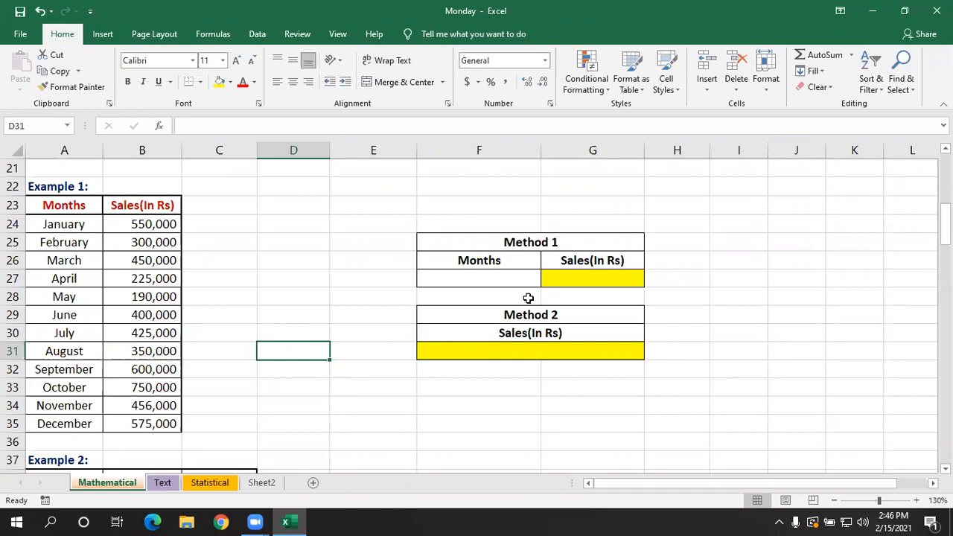
left_click(566, 235)
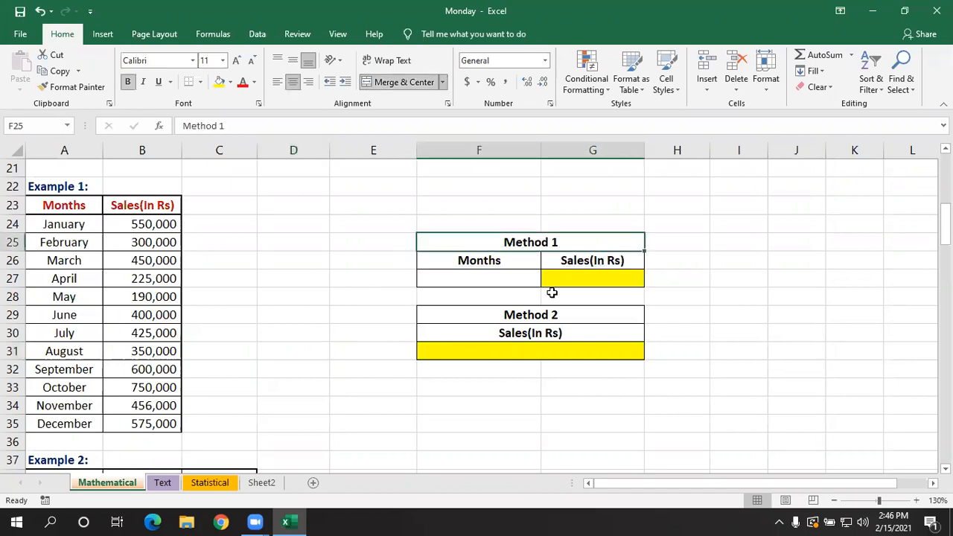
left_click(548, 315)
left_click(545, 224)
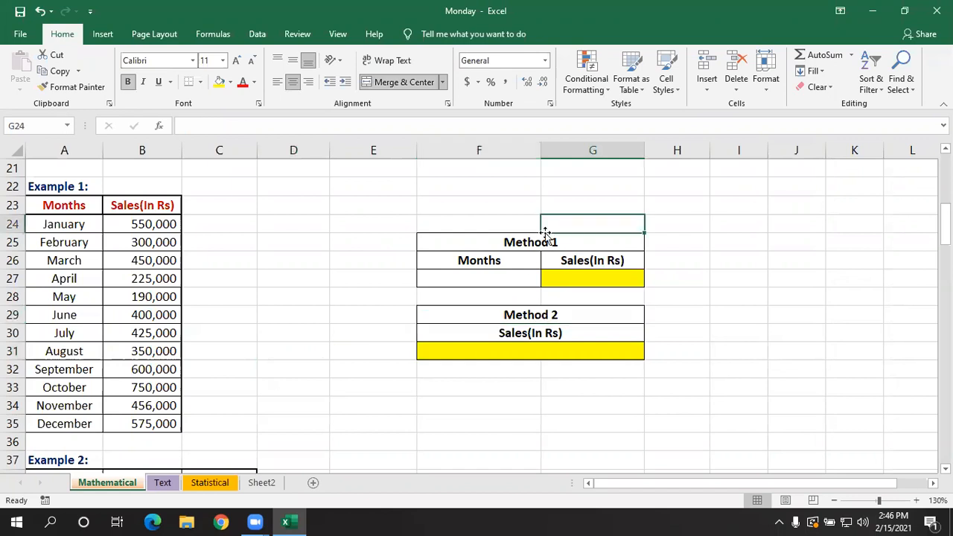
- Enter May as the month in F27 of the Method 1 table
left_click(501, 282)
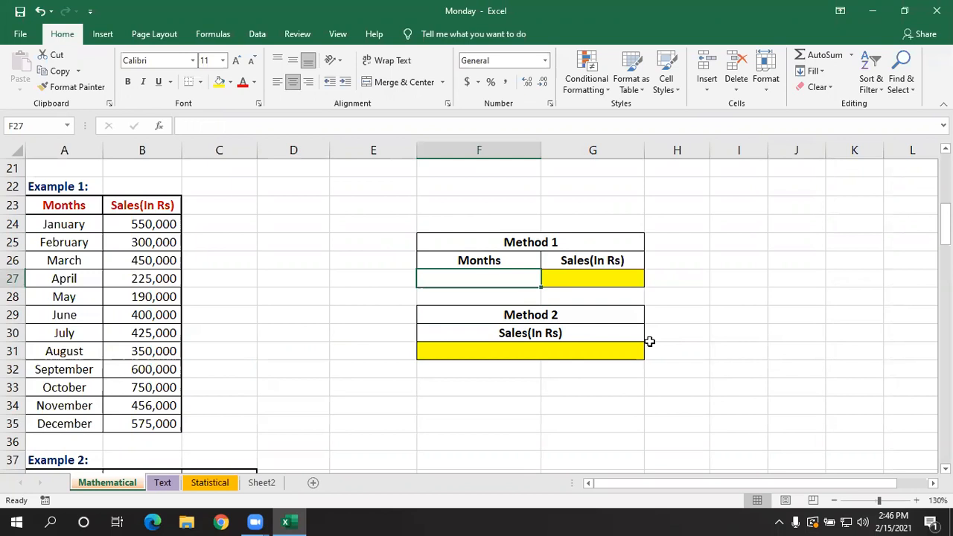
type("May")
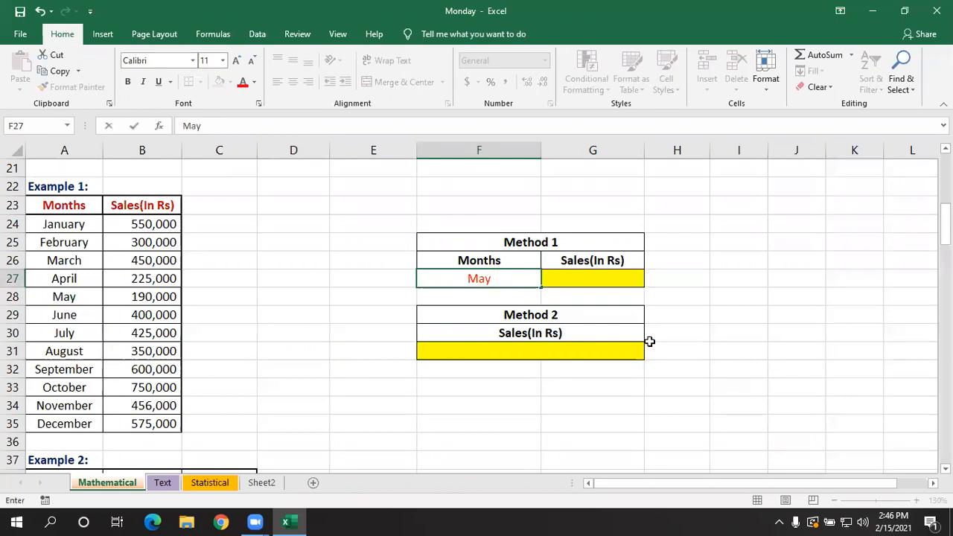
key("Tab")
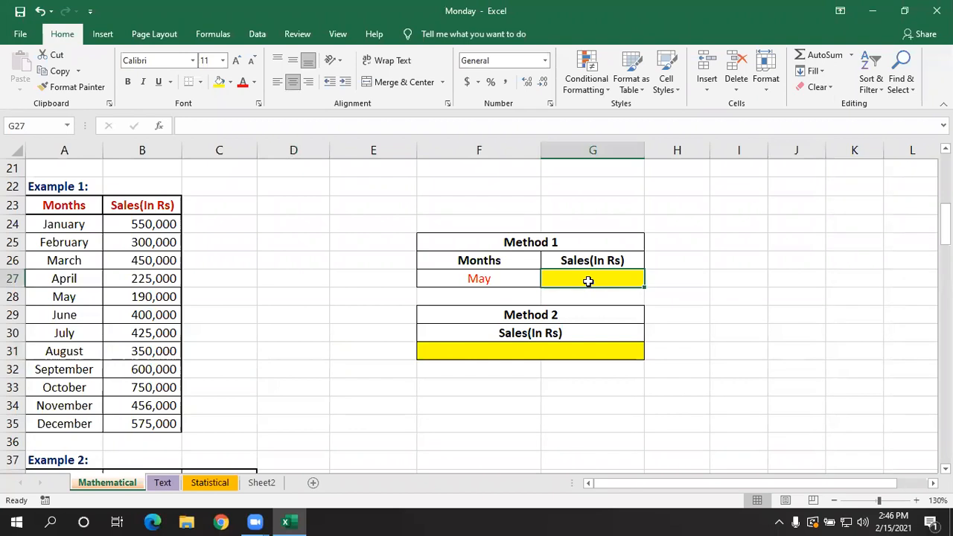
- Enter =SUMIF(A24:A35,F27,B24:B35) in G27 of the Method 1 table to sum sales for the month in F27
type("=")
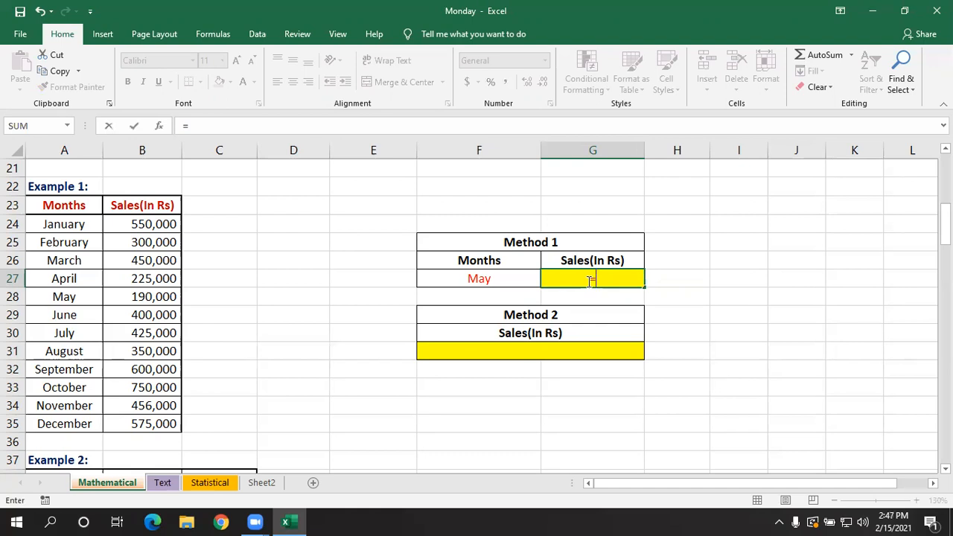
type("sum")
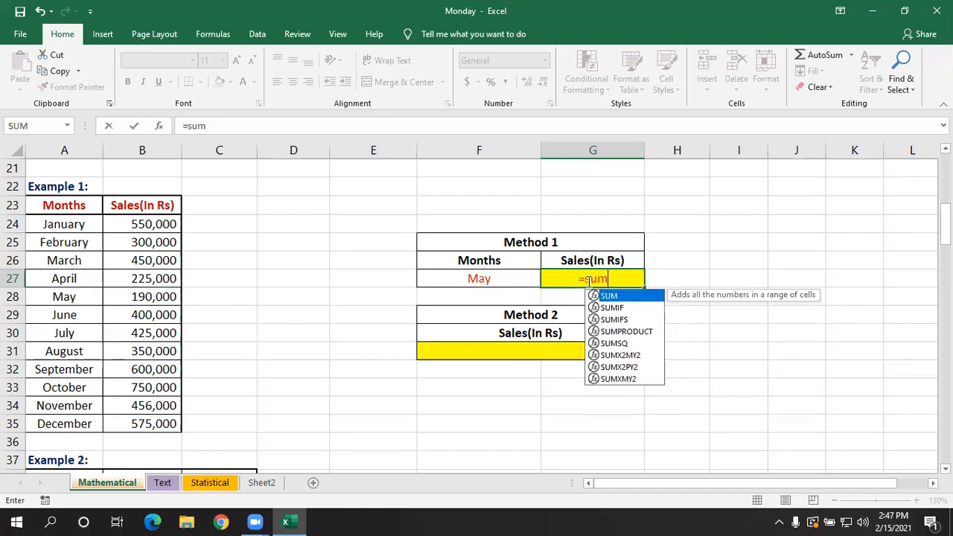
type("if")
key("Tab")
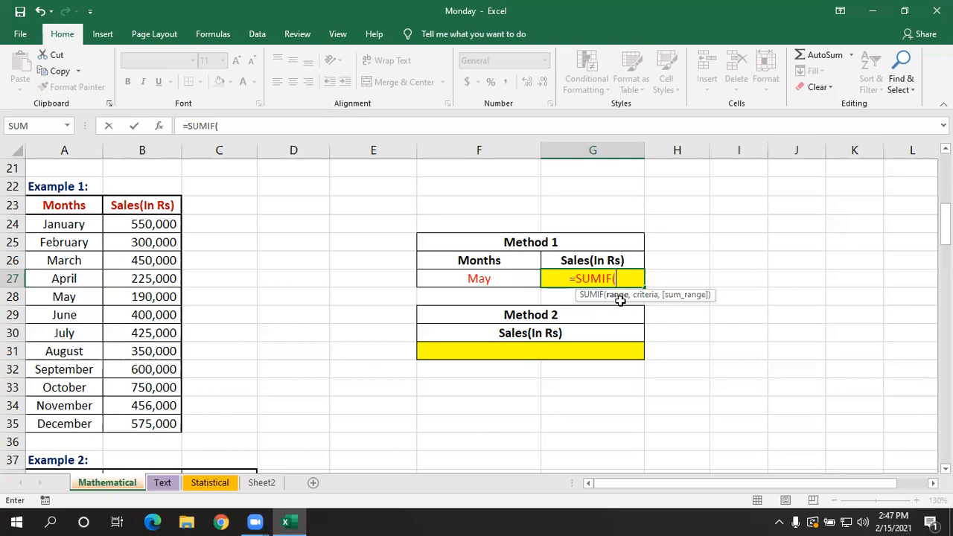
left_click_drag(84, 220, 80, 417)
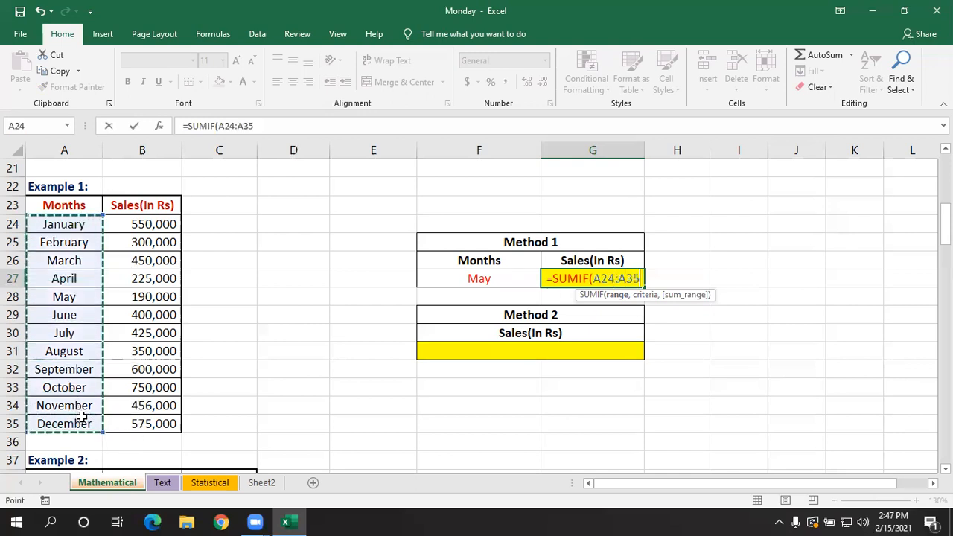
type(",")
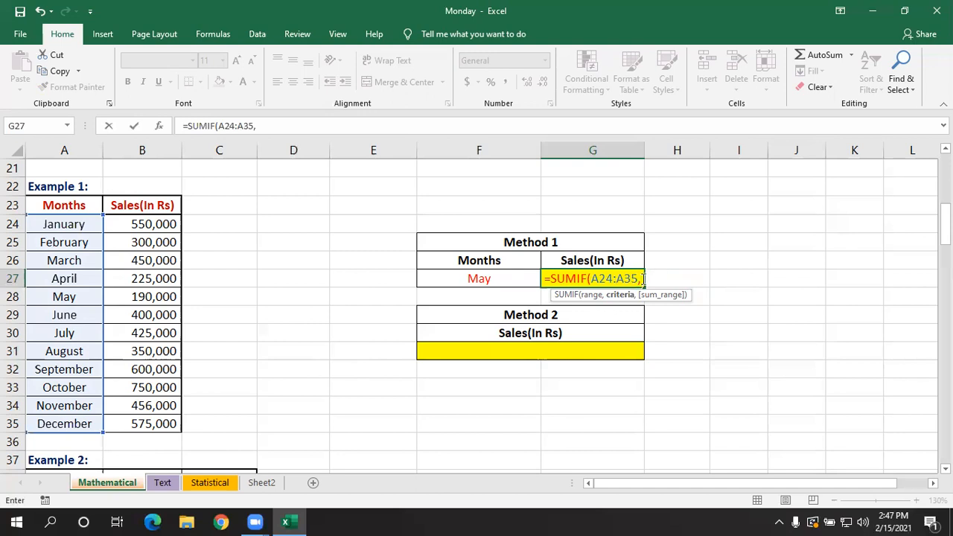
left_click(502, 278)
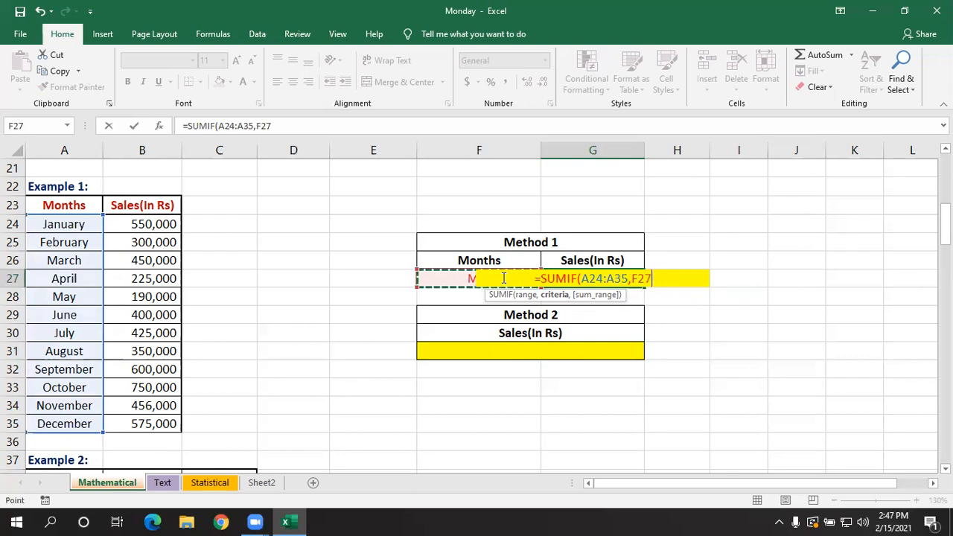
type(",")
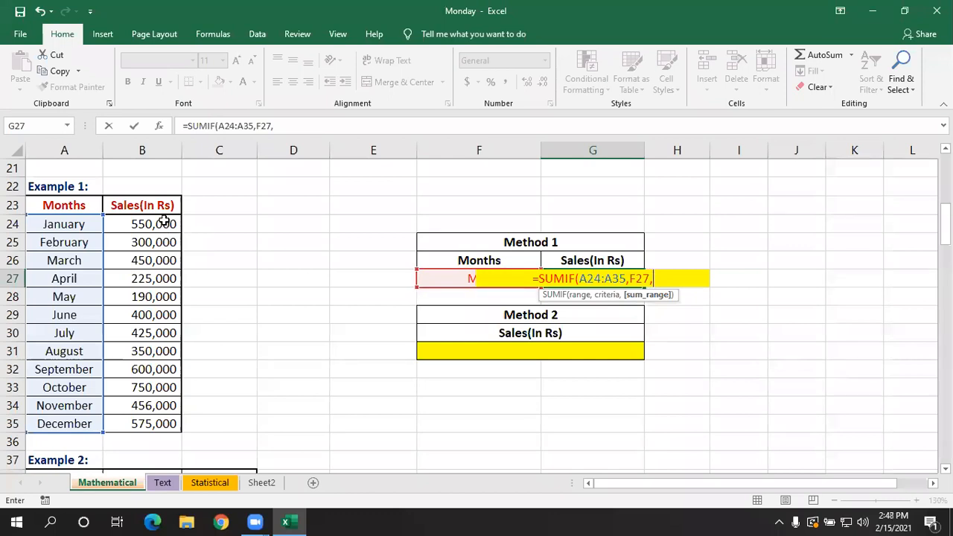
left_click_drag(164, 222, 148, 420)
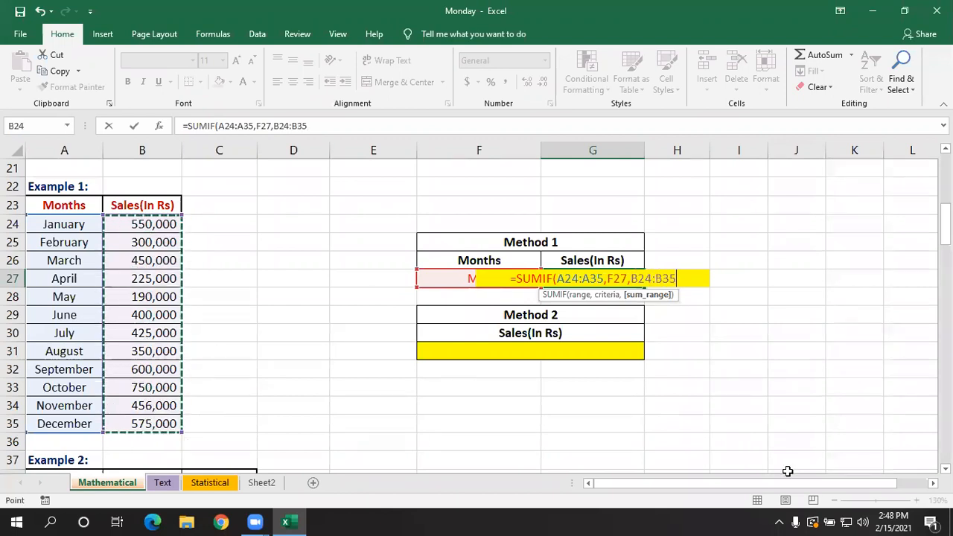
type(")")
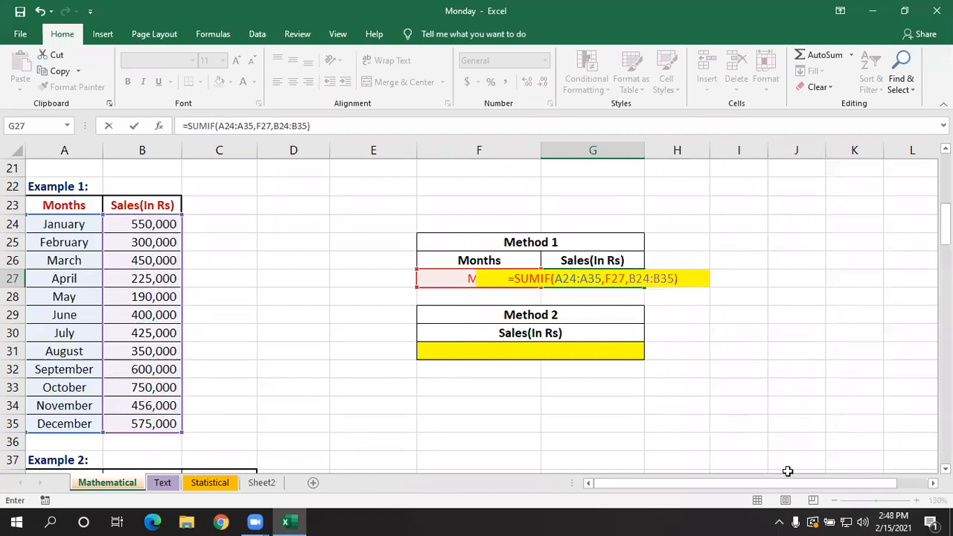
key("Return")
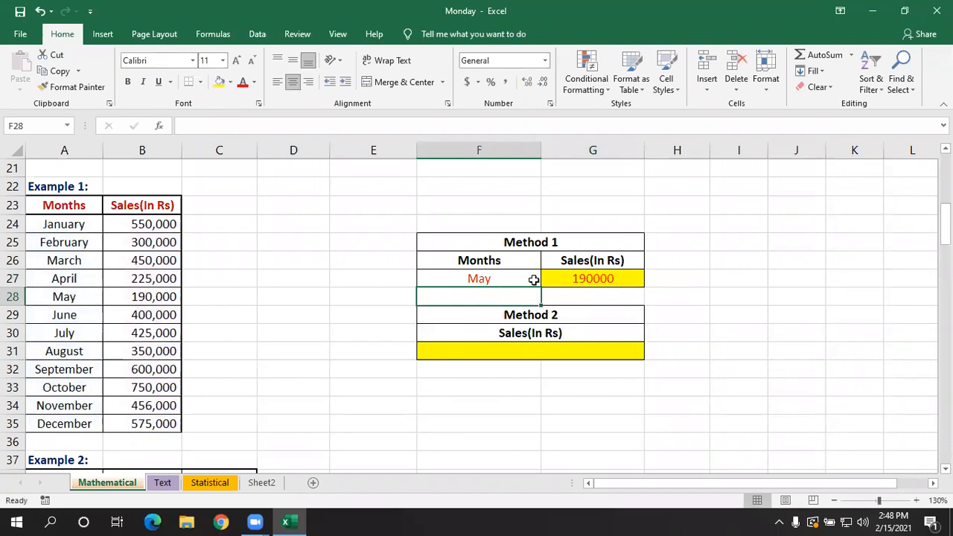
left_click(599, 279)
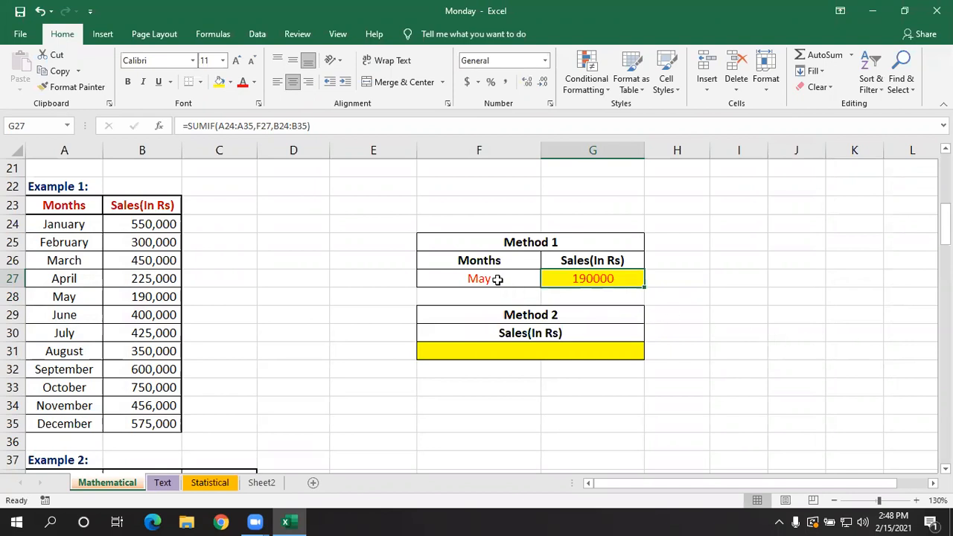
- Change the Method 1 month in F27 to july and review the SUMIF formula in G27
key("Left")
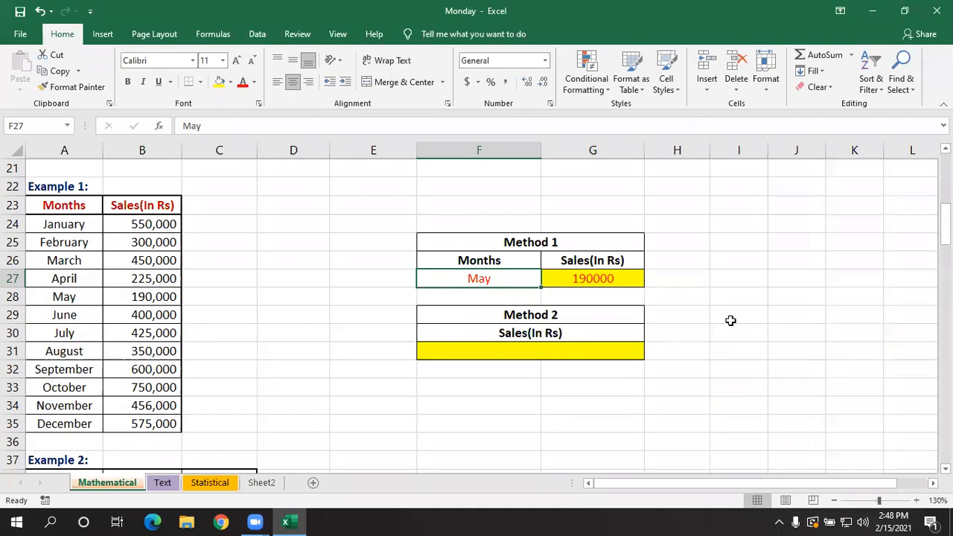
key("BackSpace")
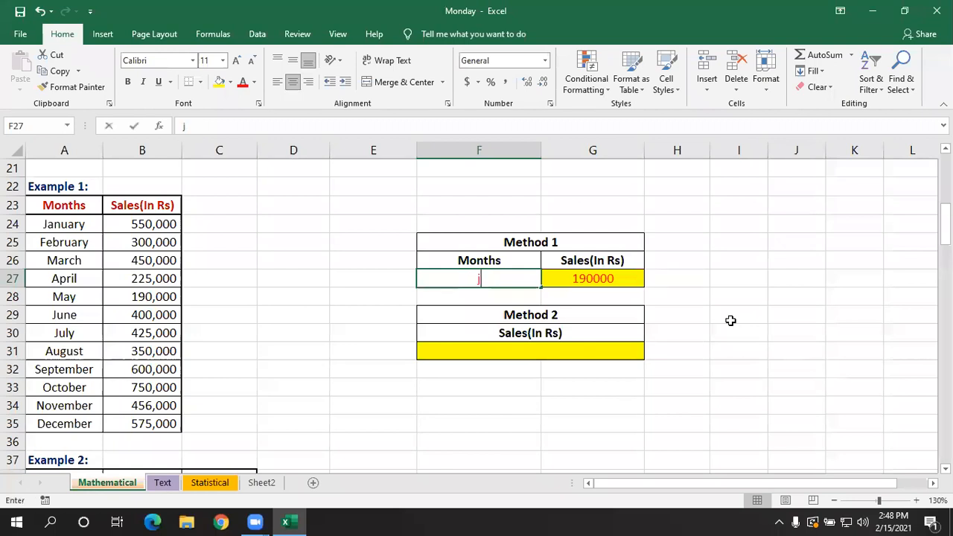
type("july")
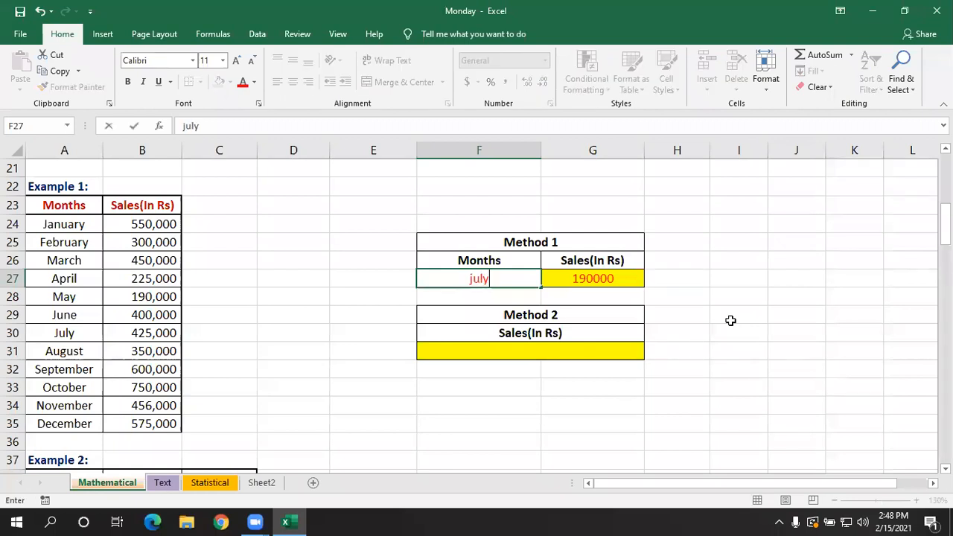
key("Return")
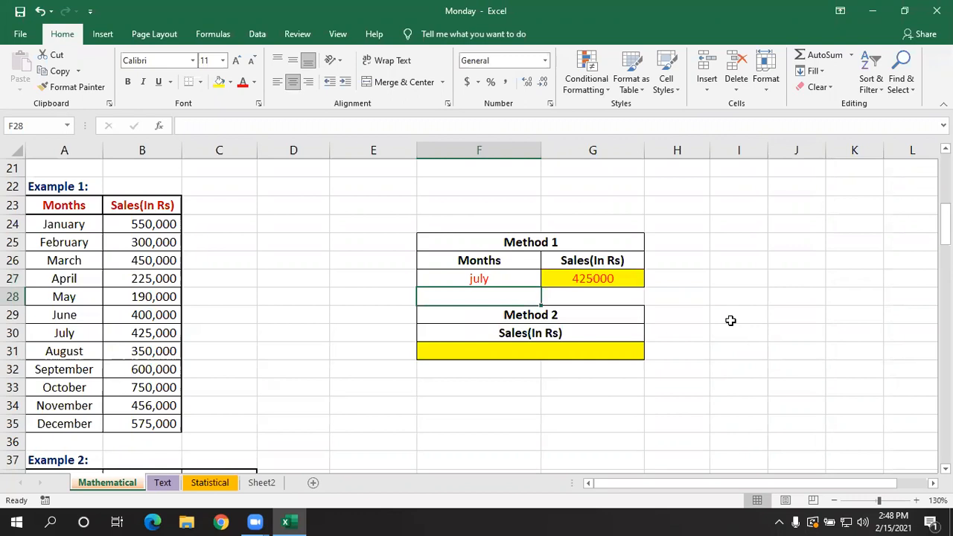
double_click(588, 279)
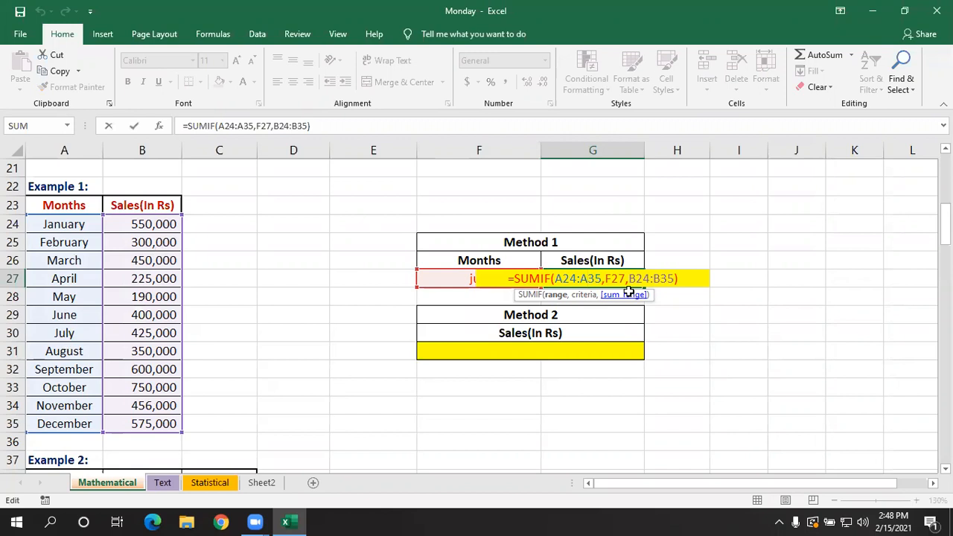
key("Return")
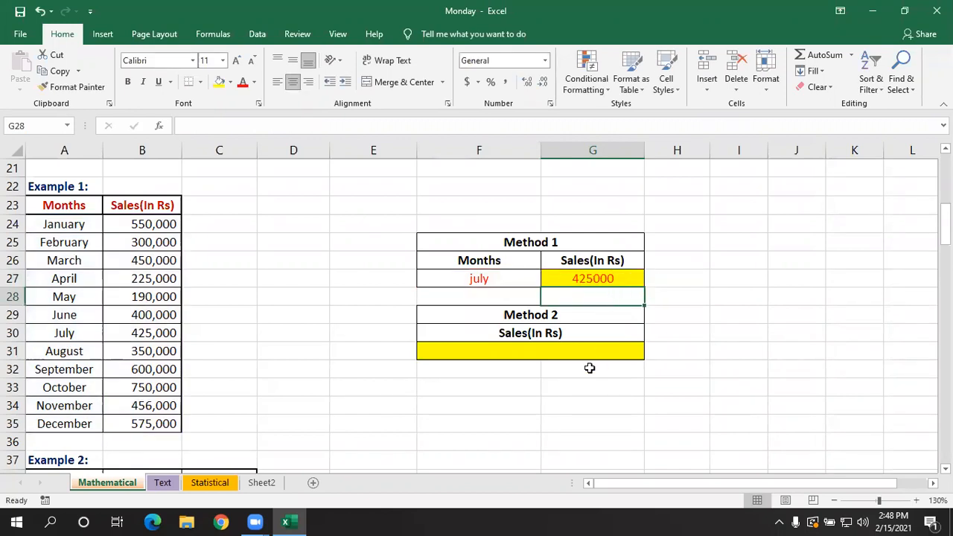
- Enter =SUMIF(A24:A35,"October",B24:B35) in F31 of the Method 2 table, with the month written directly as the criterion
left_click(568, 353)
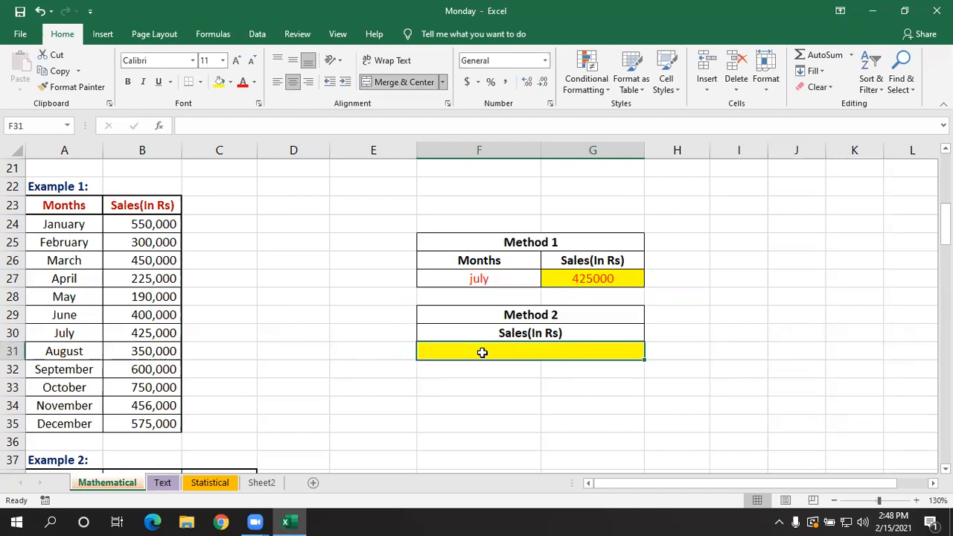
type("=")
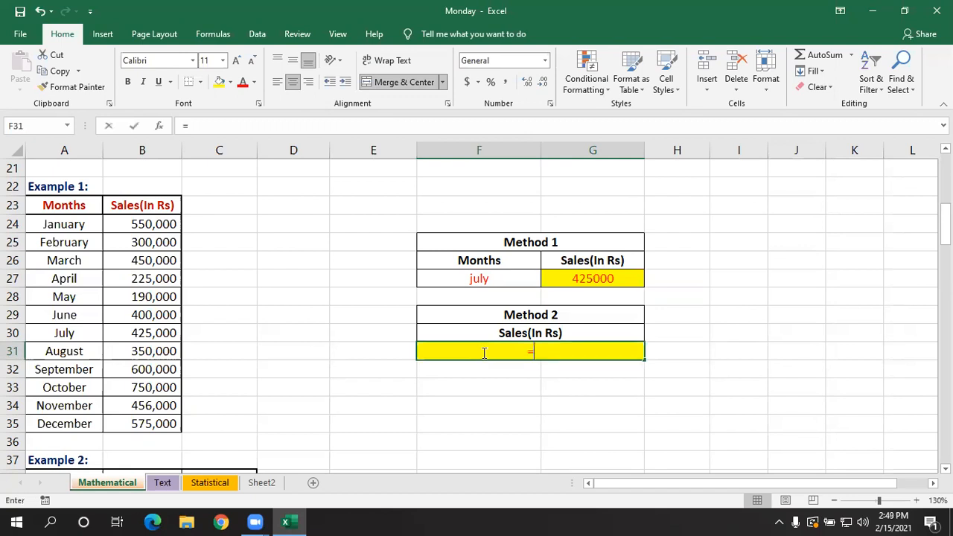
type("sumif")
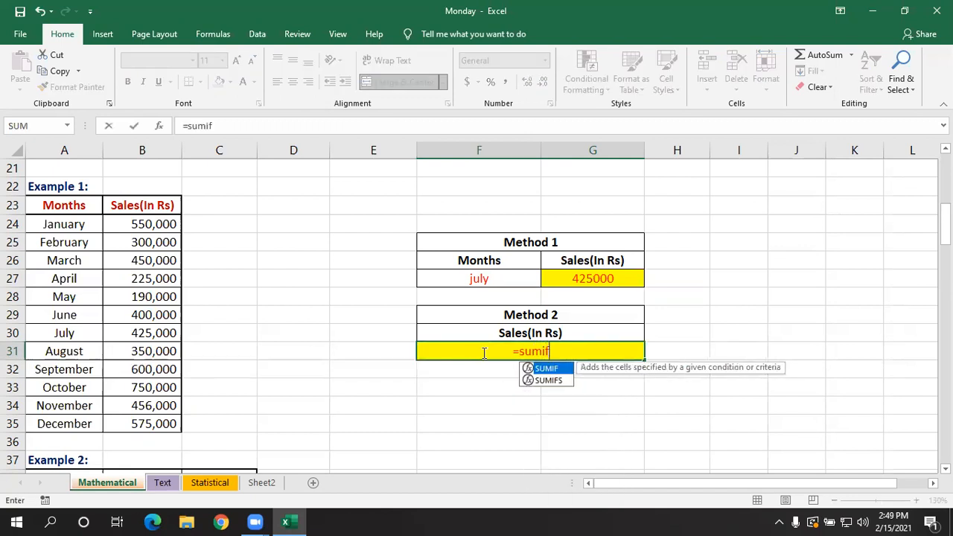
key("Tab")
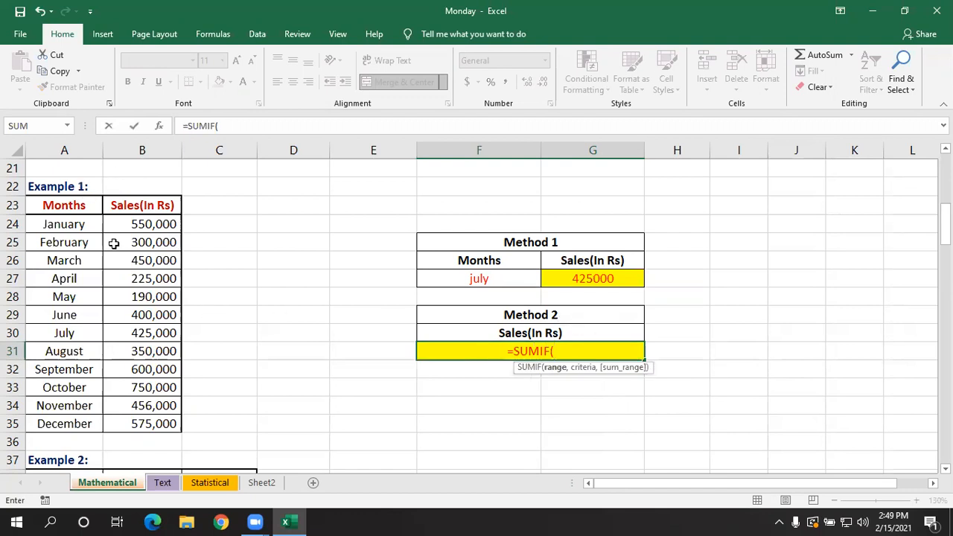
left_click_drag(86, 223, 90, 406)
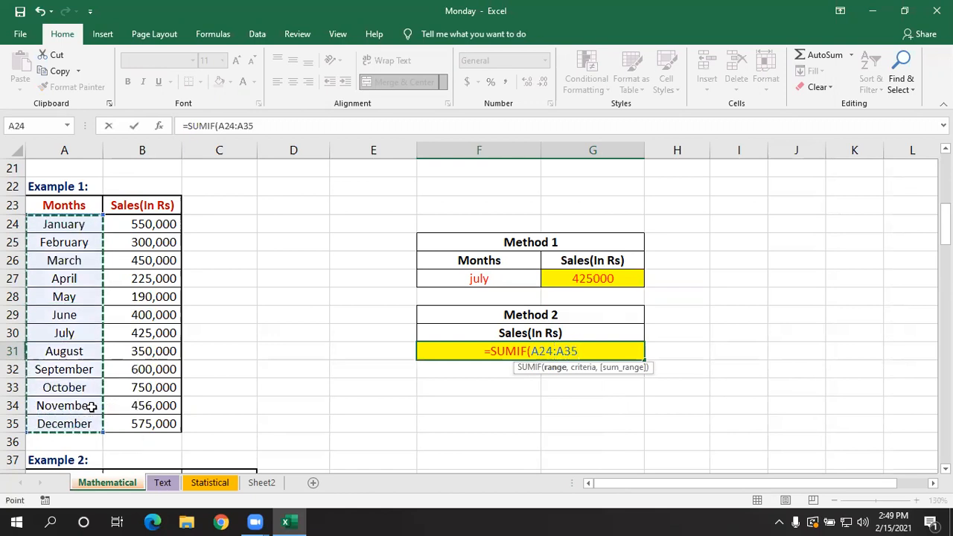
type(",")
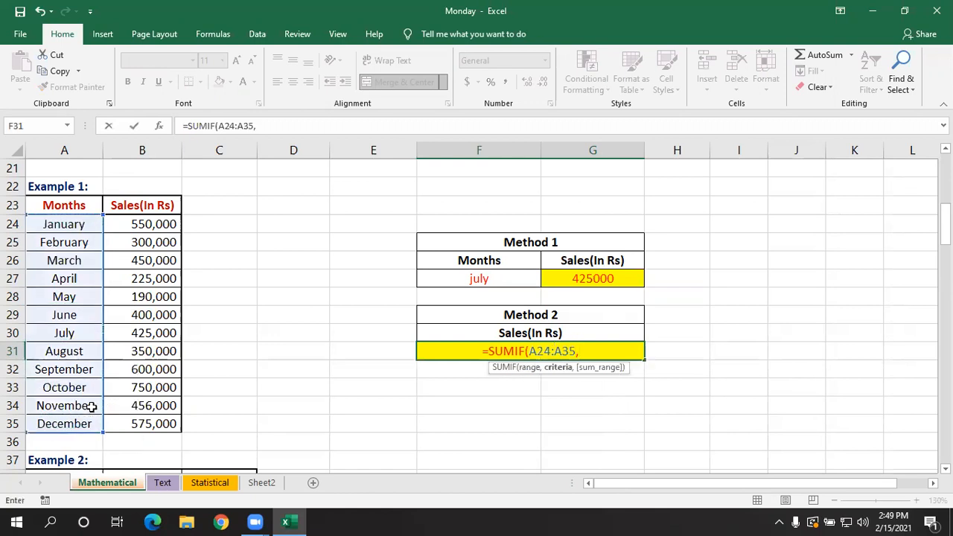
type("\"O")
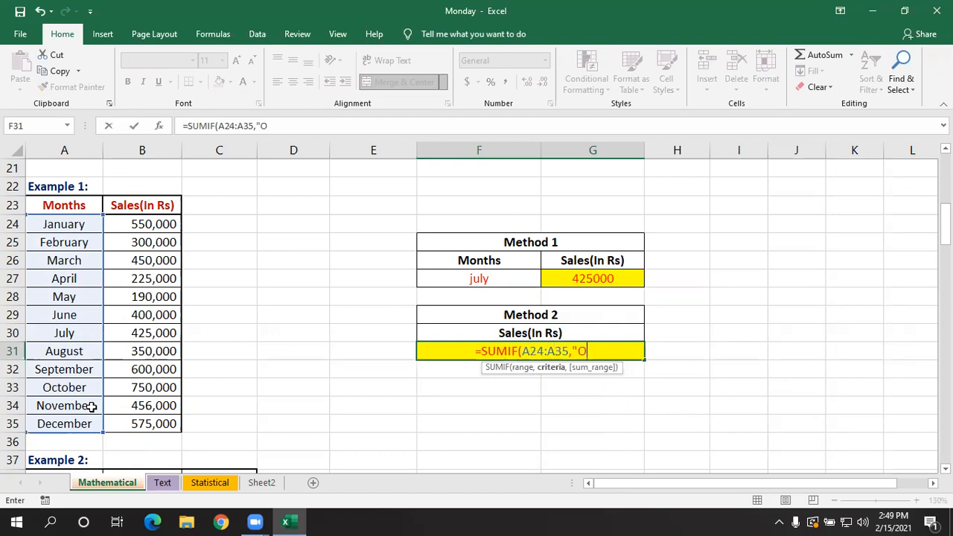
type("ctobe")
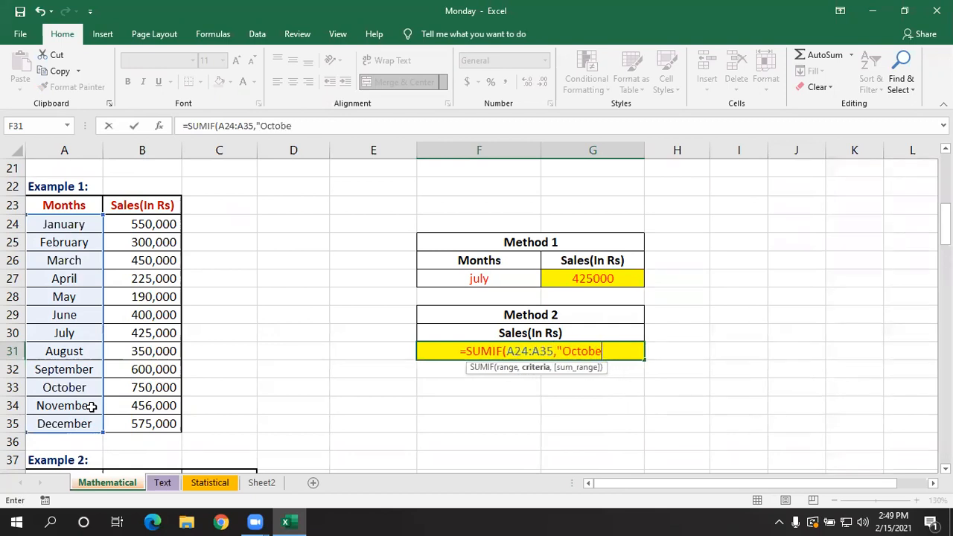
type("r\"")
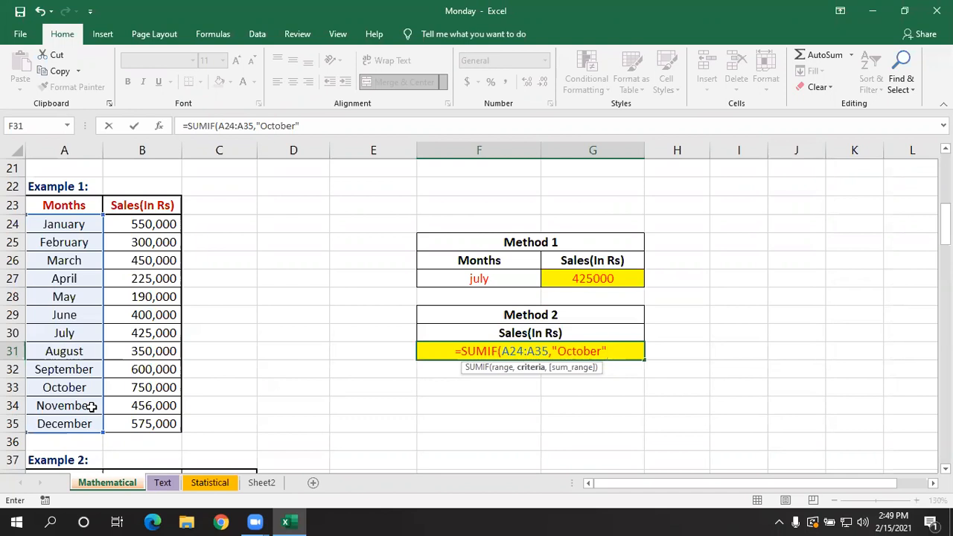
type(",")
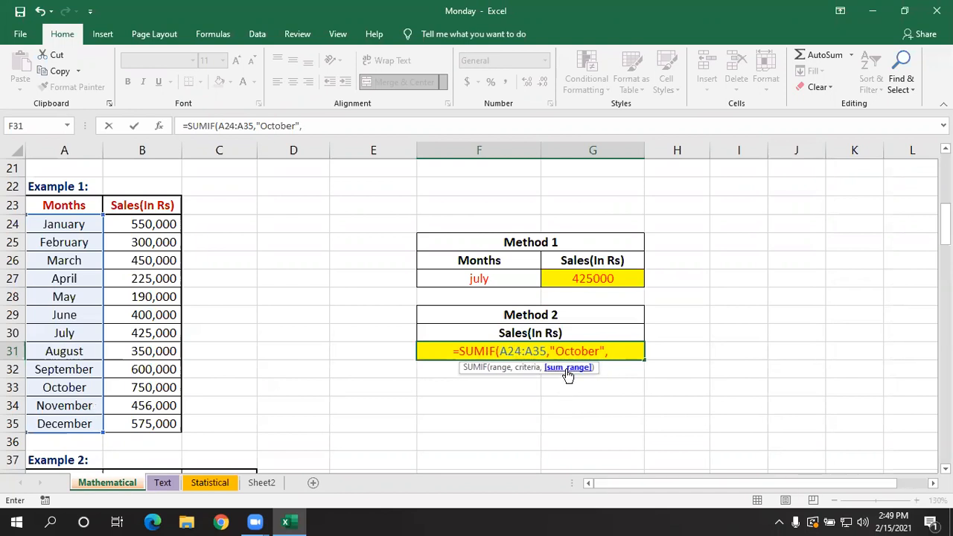
left_click(138, 222)
left_click_drag(134, 237, 157, 422)
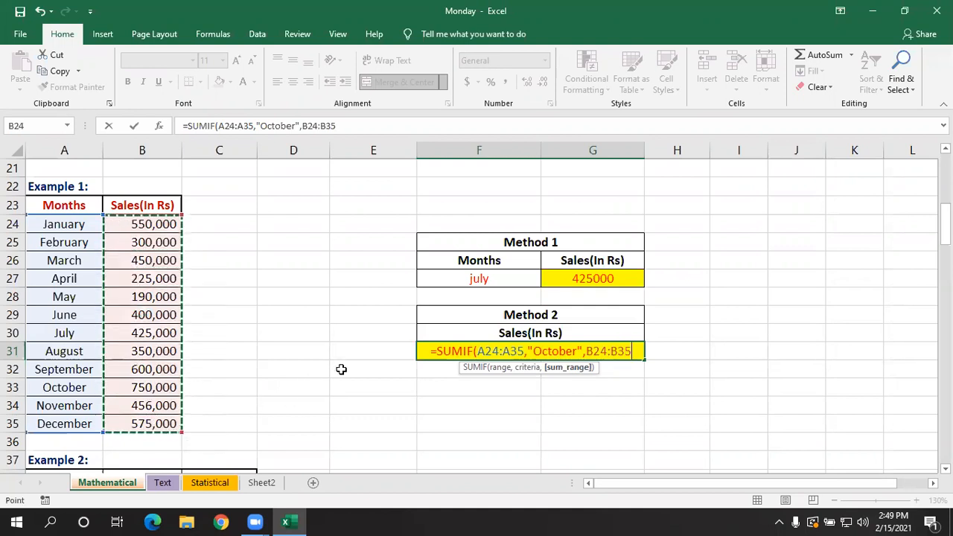
type(")")
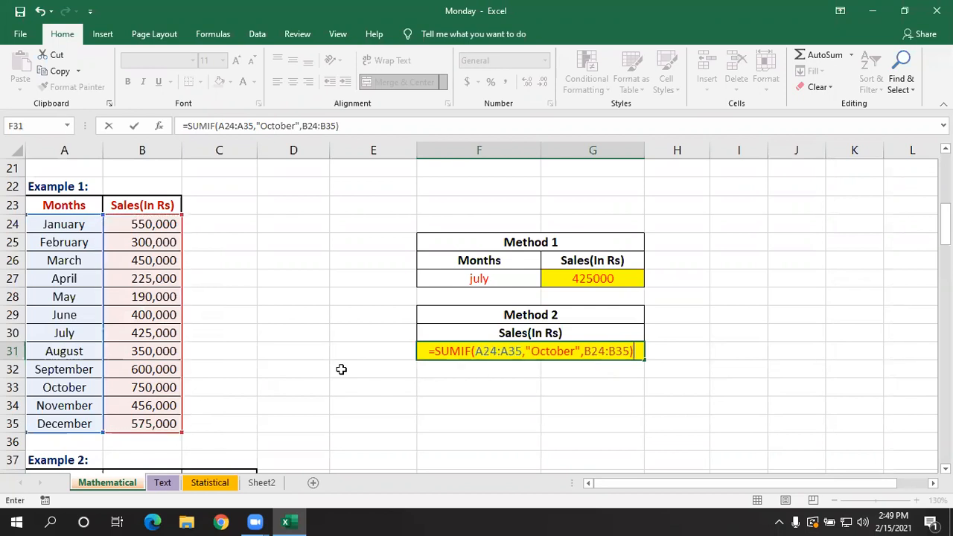
key("Return")
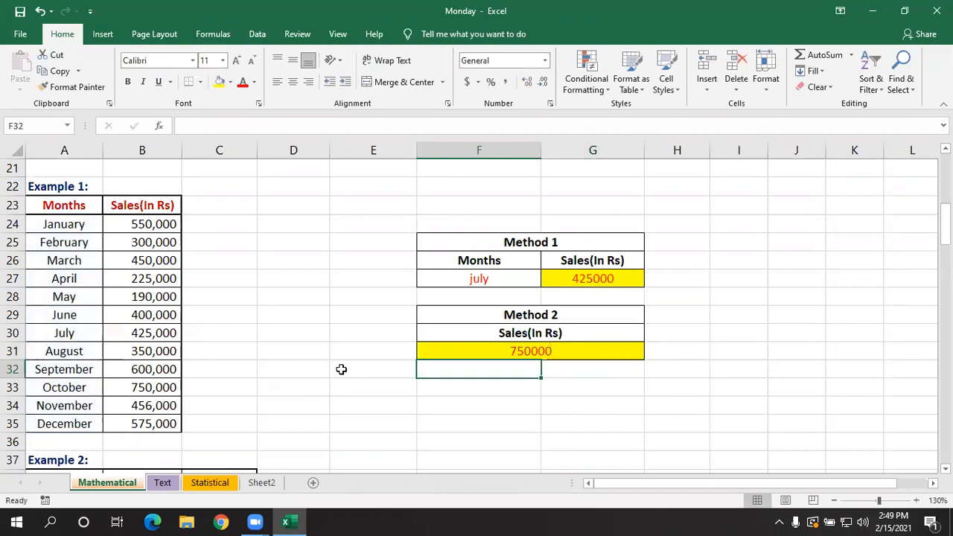
left_click(451, 347)
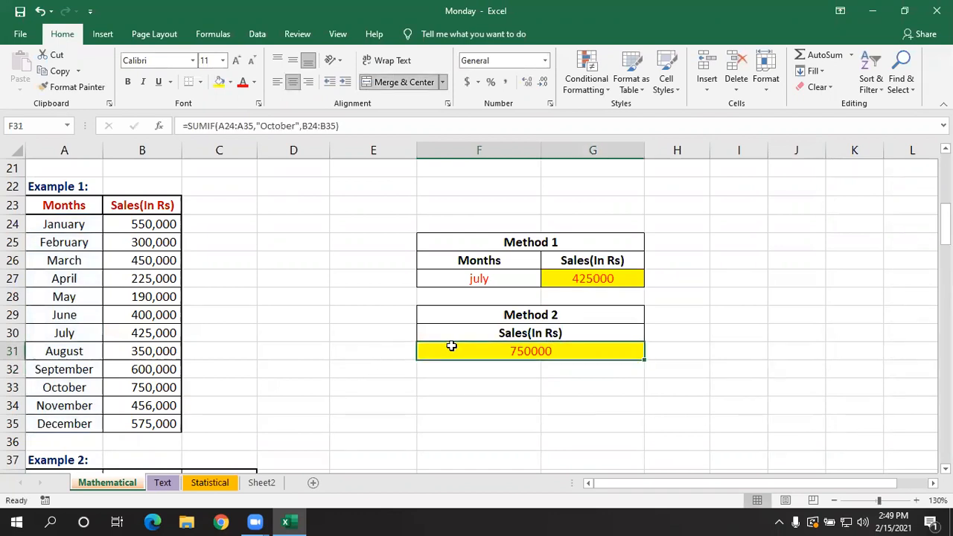
- Change the Method 1 month in F27 to march
left_click(492, 277)
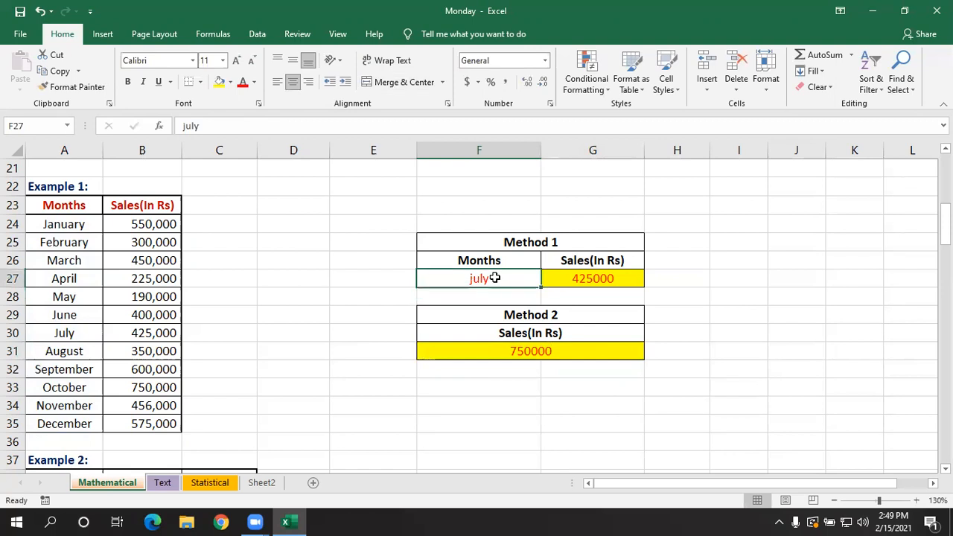
type("march")
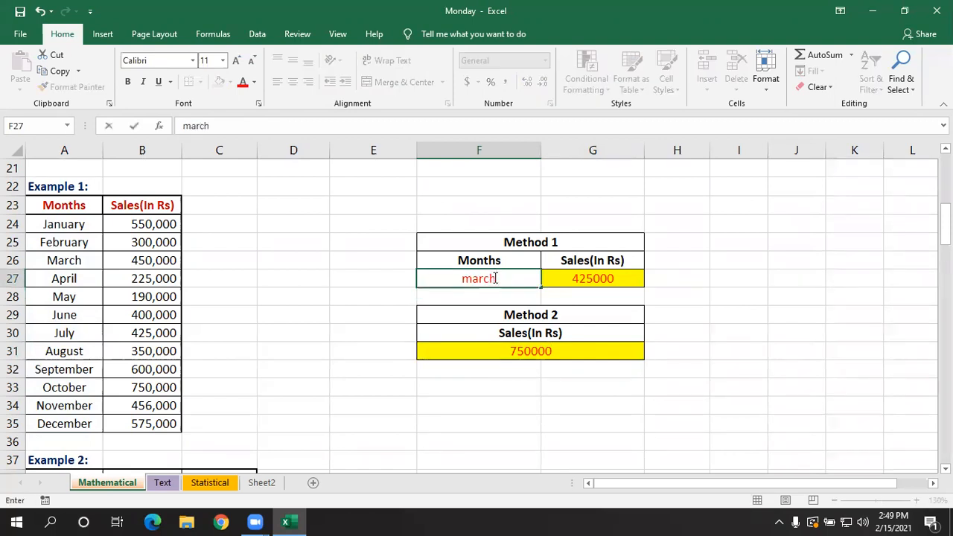
key("Return")
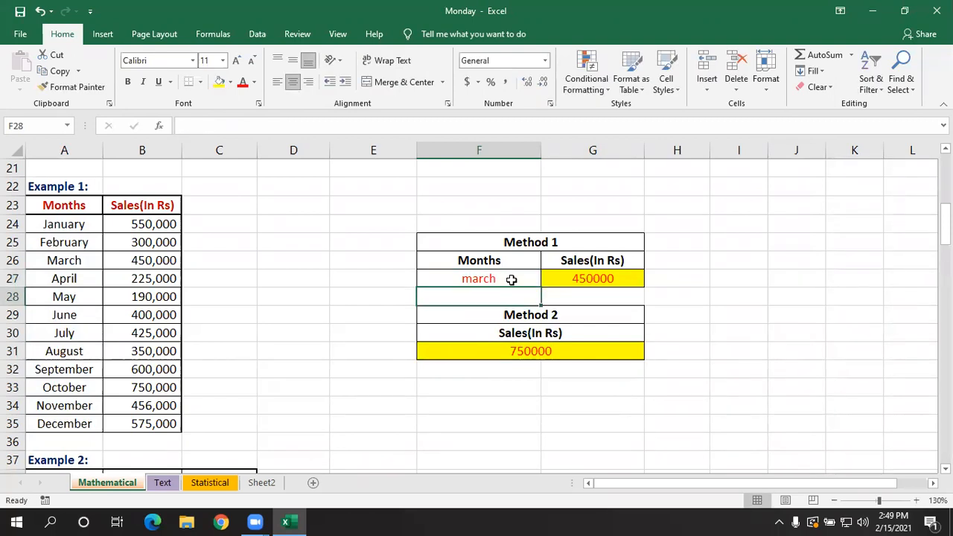
- Compare the SUMIF formulas in F31 of Method 2 and G27 of Method 1, examining how each one supplies its month criterion
double_click(531, 356)
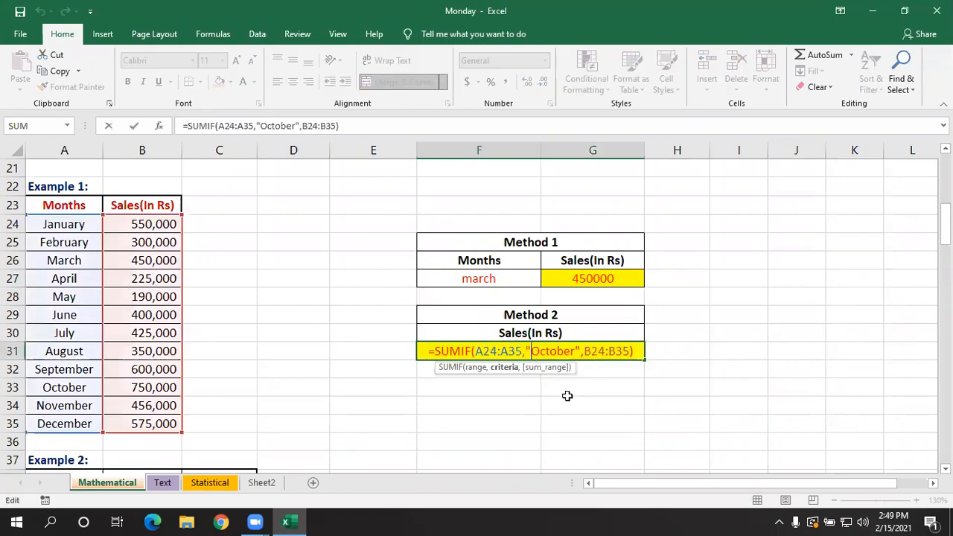
key("Return")
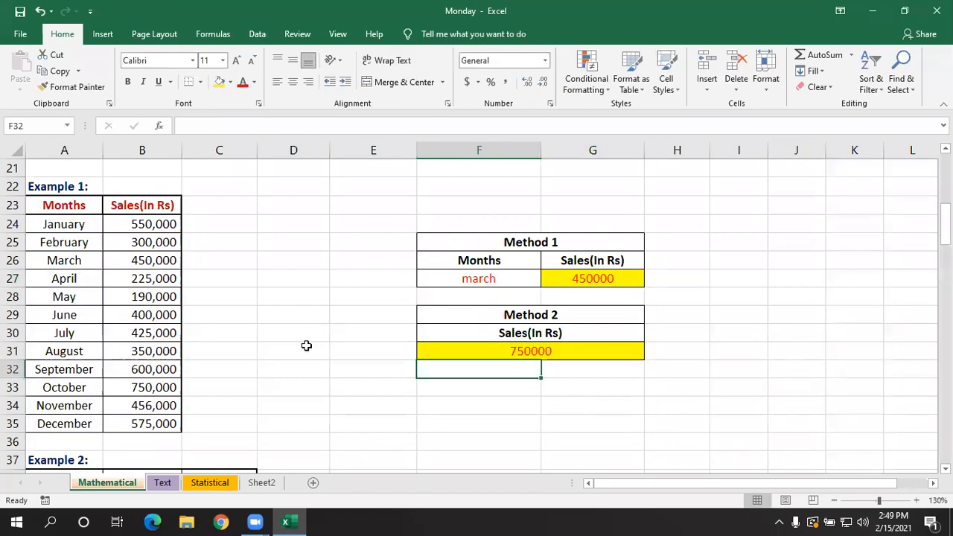
left_click(391, 356)
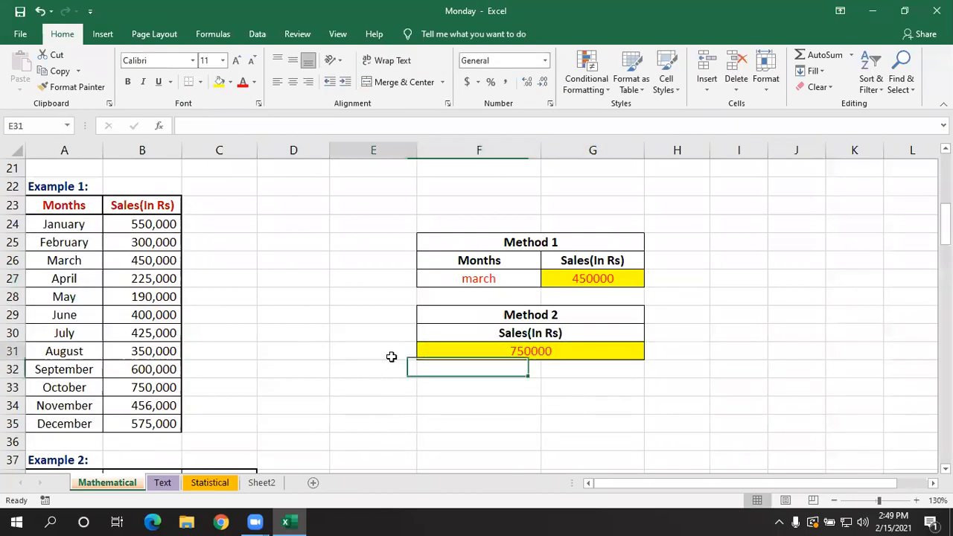
double_click(463, 355)
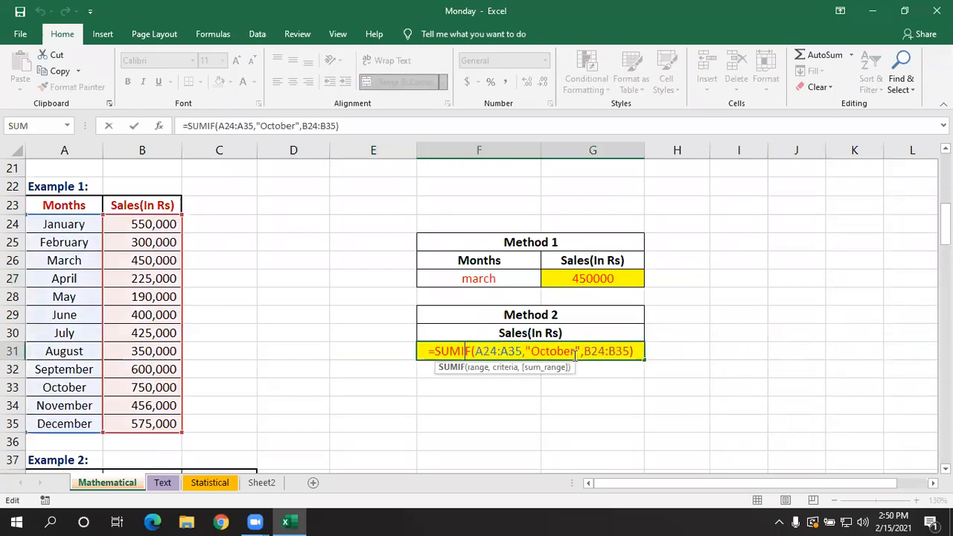
key("Return")
left_click(699, 350)
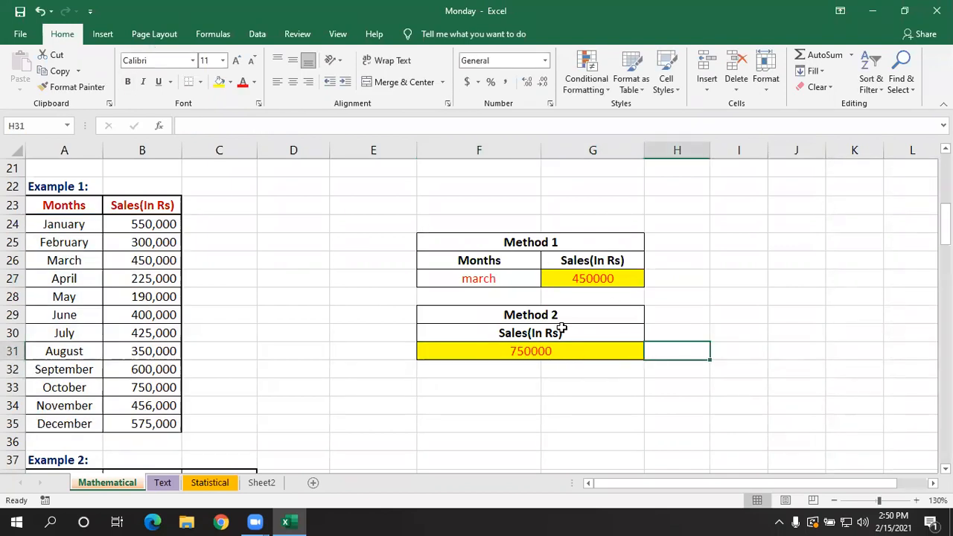
left_click(579, 281)
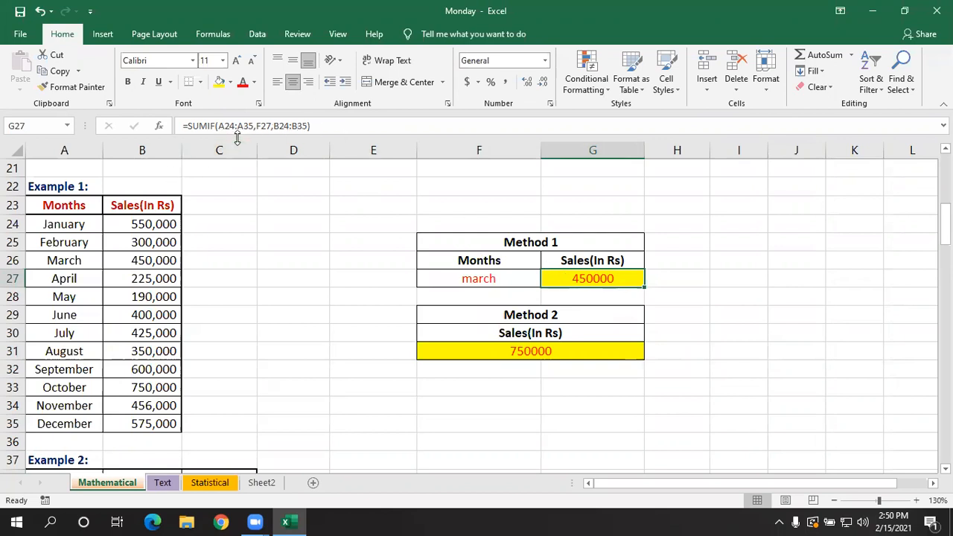
double_click(574, 276)
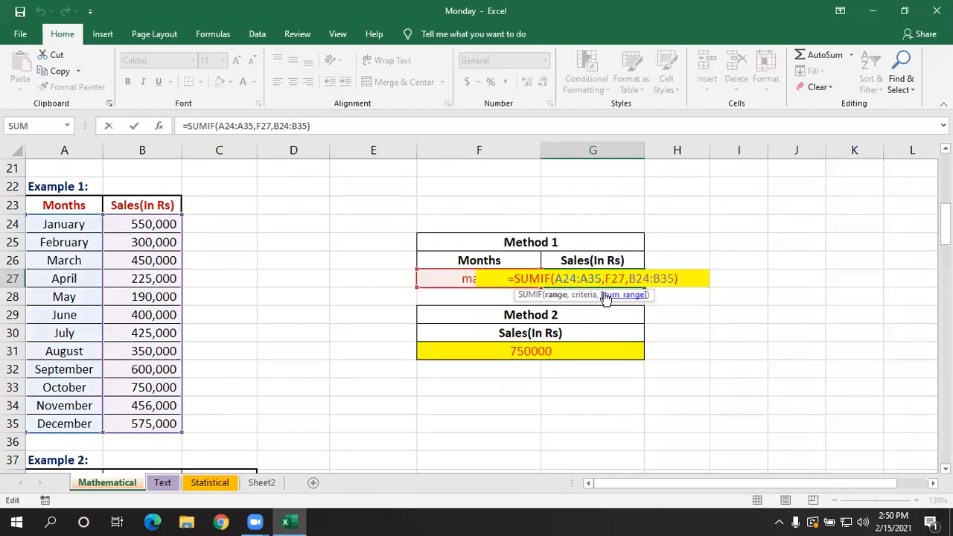
key("Return")
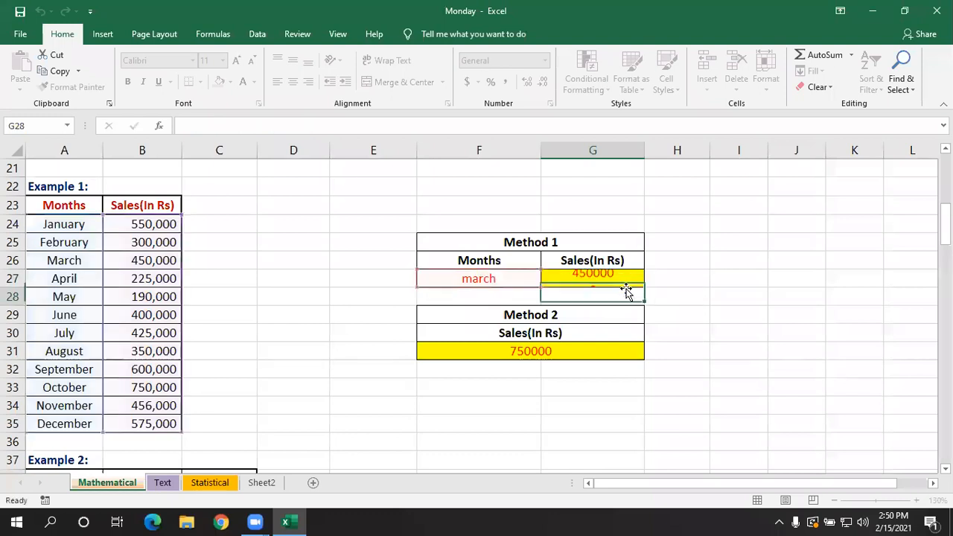
left_click(577, 351)
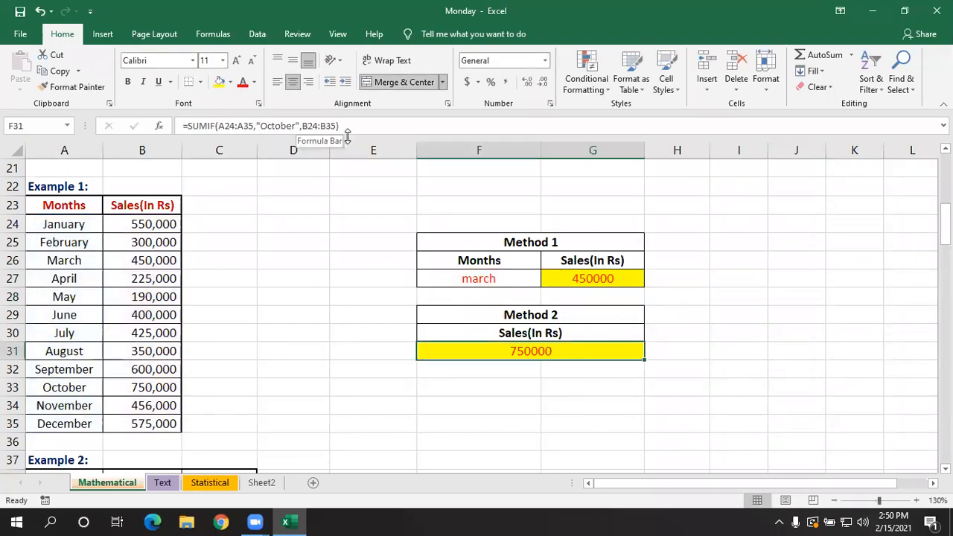
left_click(336, 319)
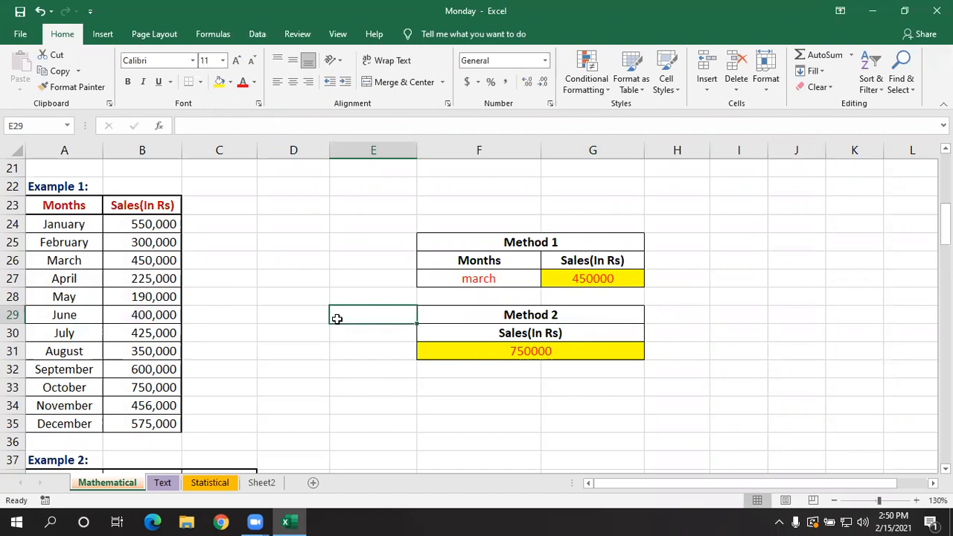
left_click(697, 256)
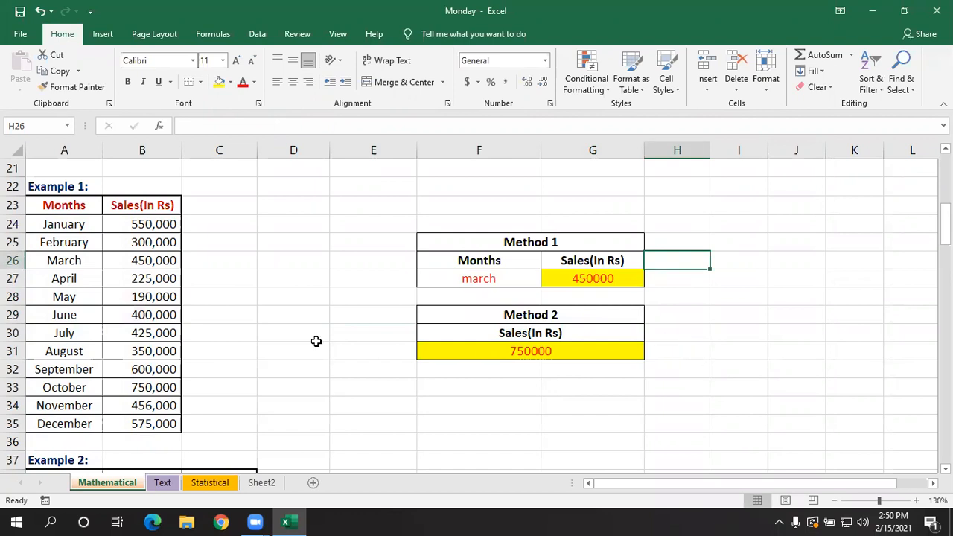
- Select output cell G40 for the Sales >250000 criterion in the Example 2 table
scroll(299, 346, "down", 4)
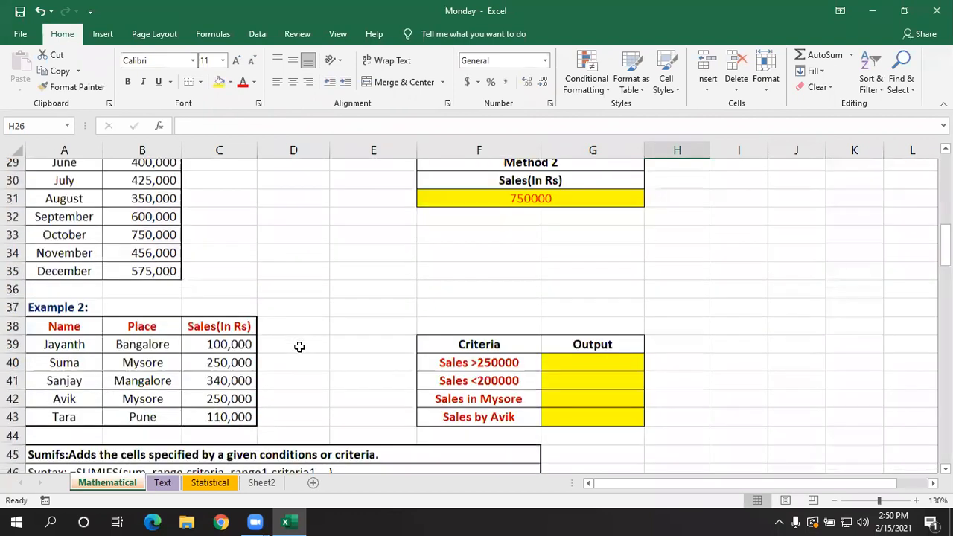
scroll(306, 346, "up", 1)
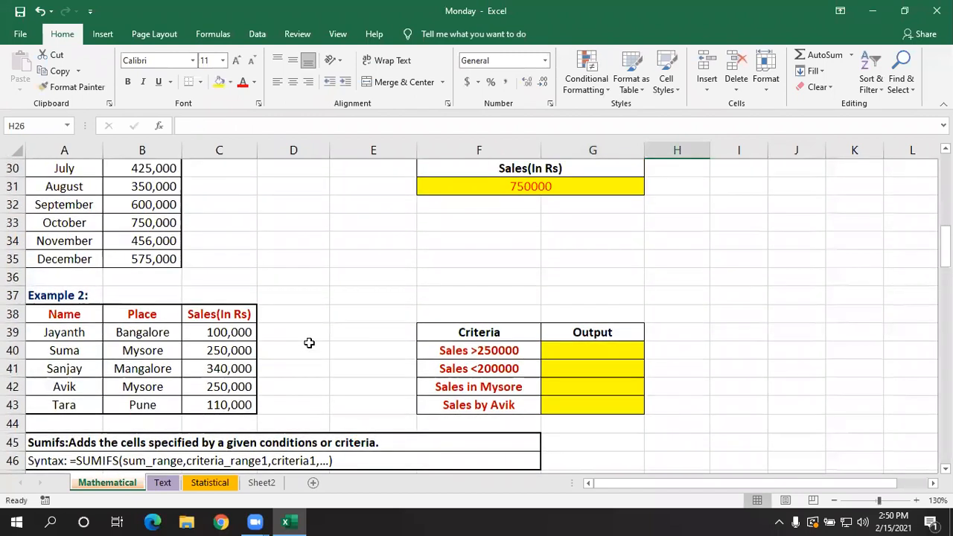
scroll(224, 358, "up", 1)
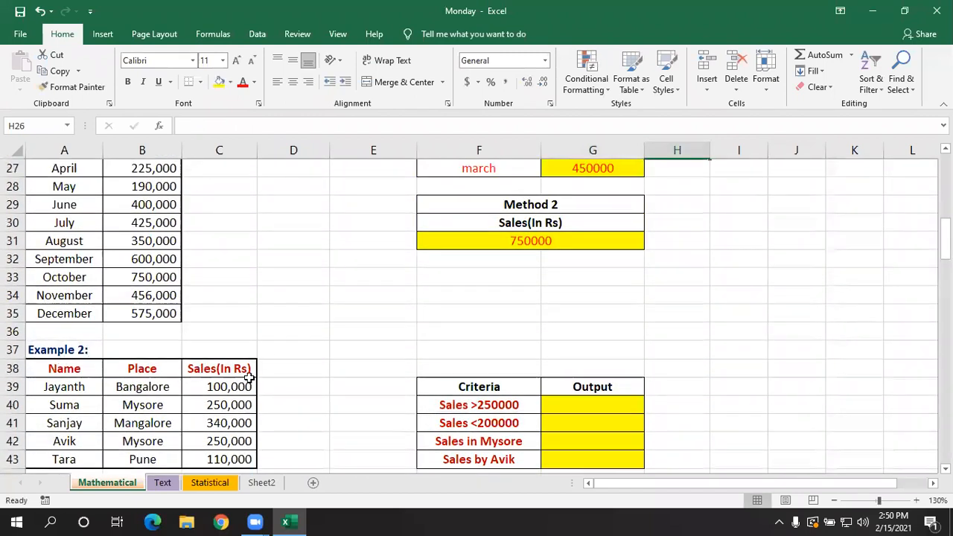
left_click(574, 403)
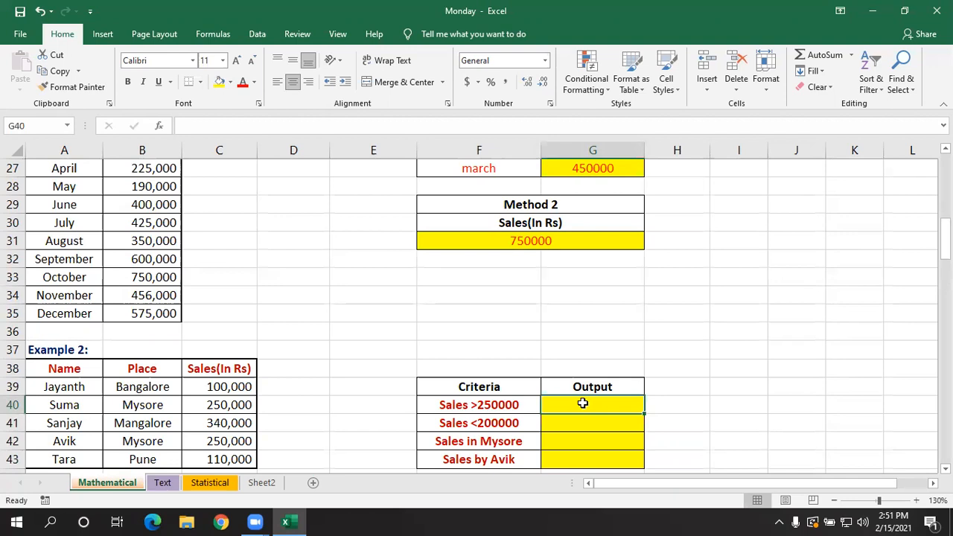
- Enter =SUMIF(C39:C43,">250000",C39:C43) in G40 for the Sales >250000 criterion
type("=s")
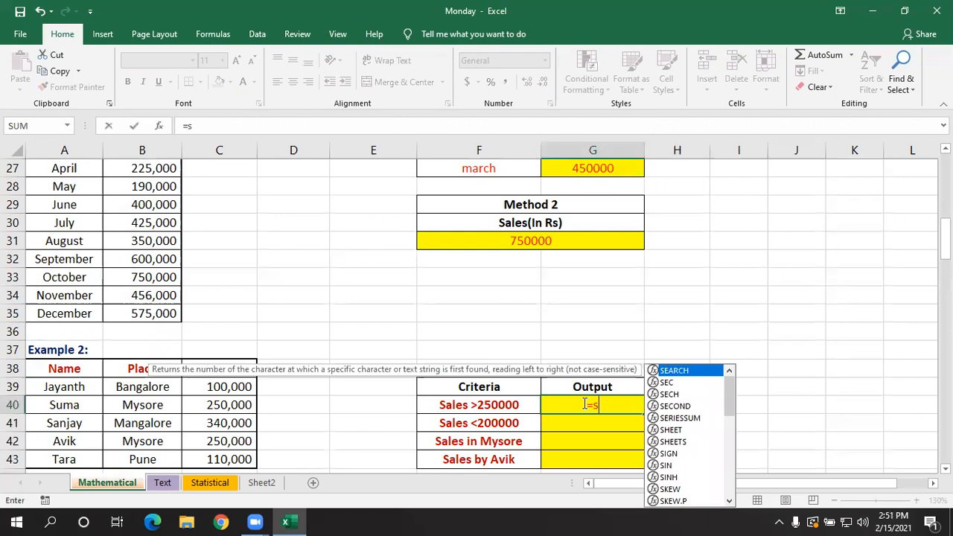
type("umif")
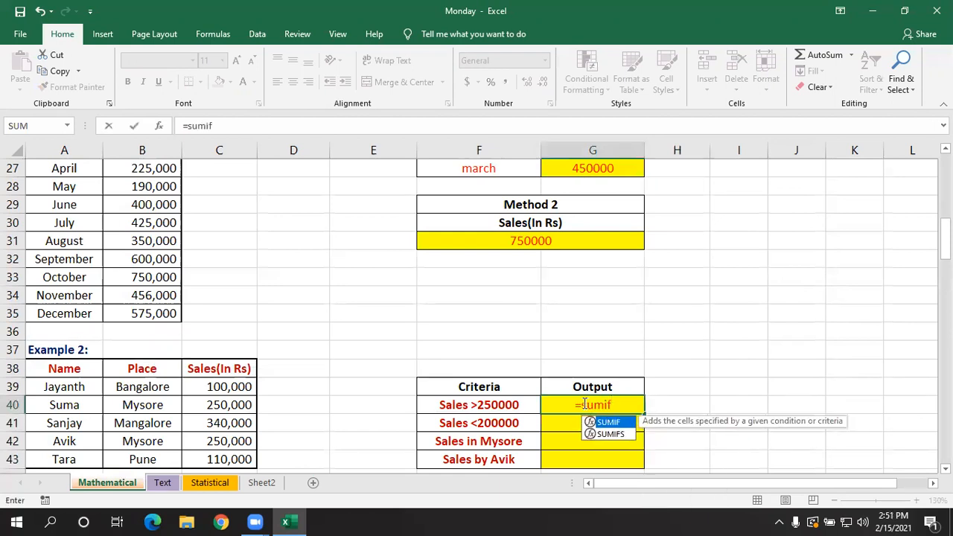
key("Tab")
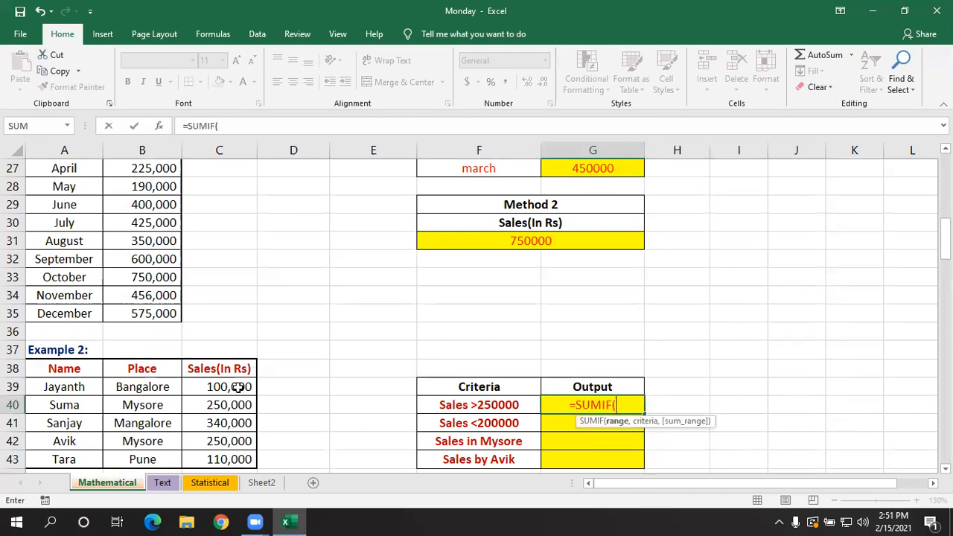
scroll(236, 387, "down", 1)
left_click_drag(238, 332, 244, 402)
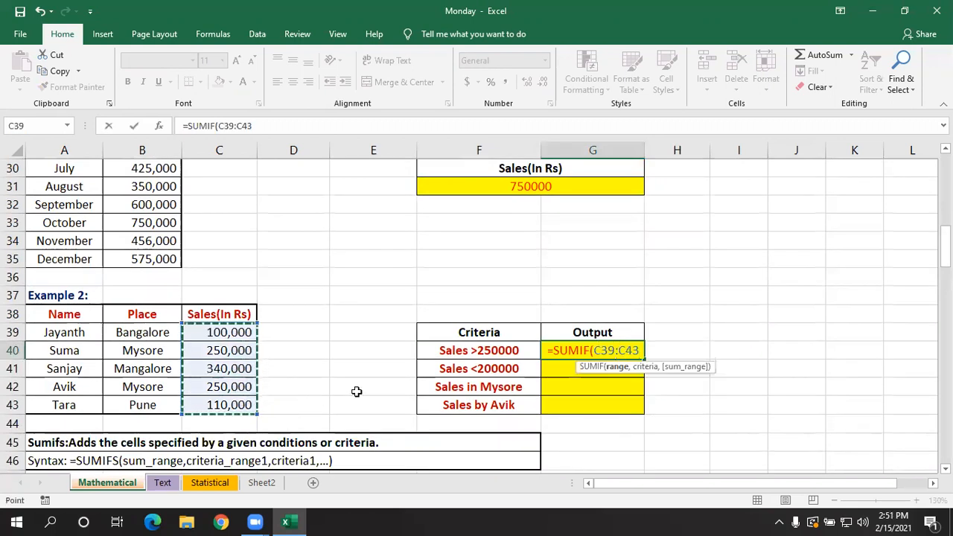
type(",")
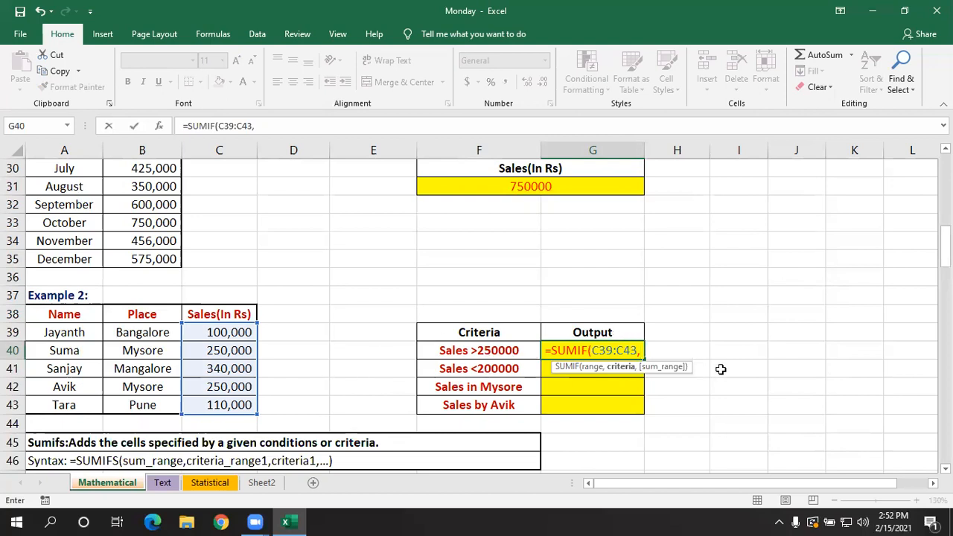
type("\"")
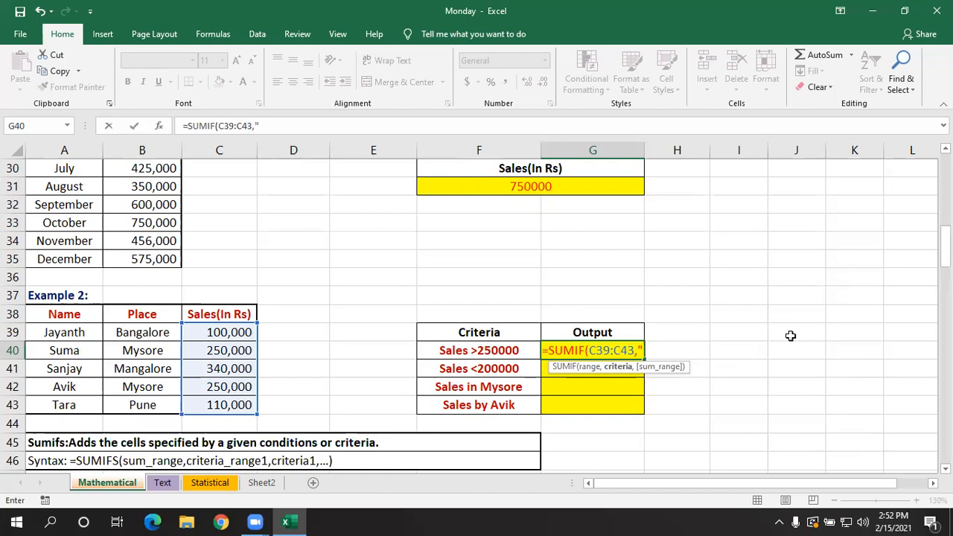
type(">25000")
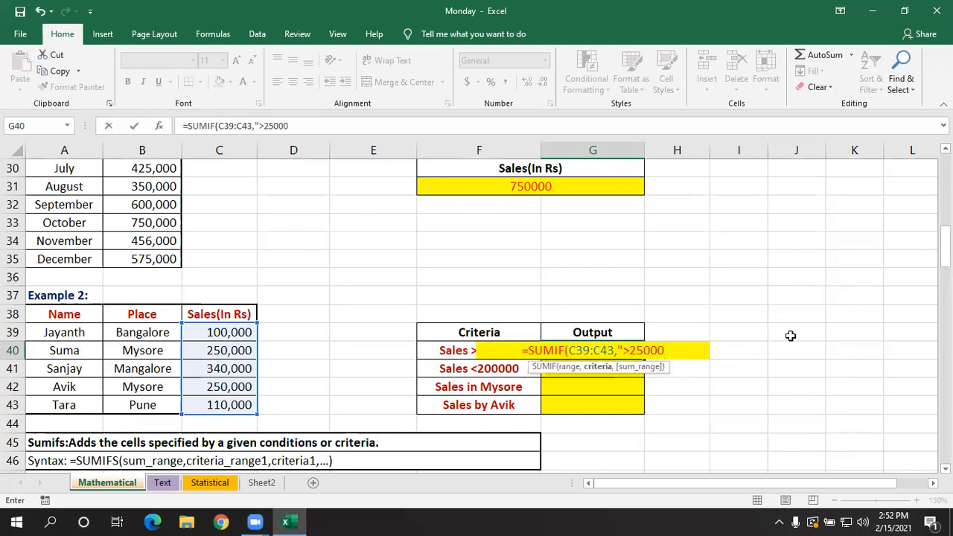
type("0\",")
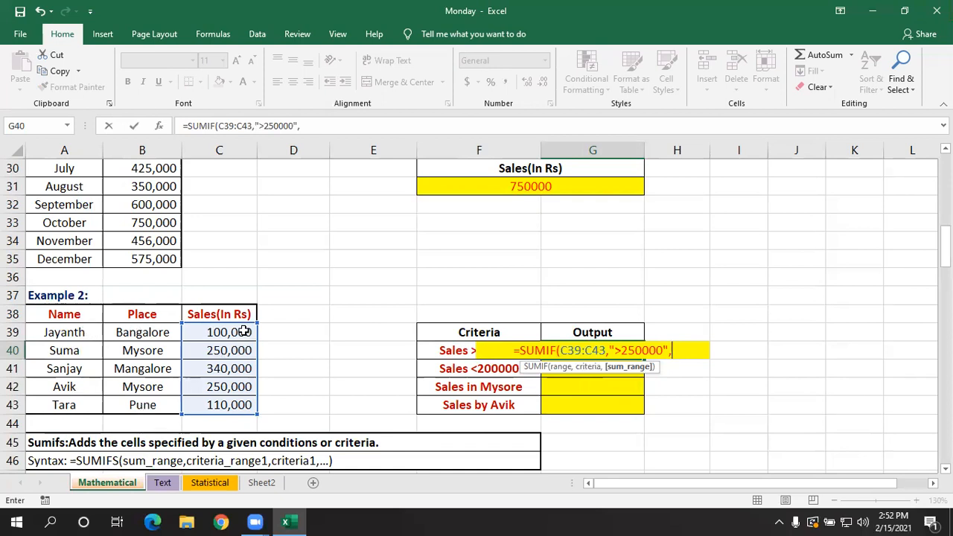
left_click_drag(229, 334, 226, 402)
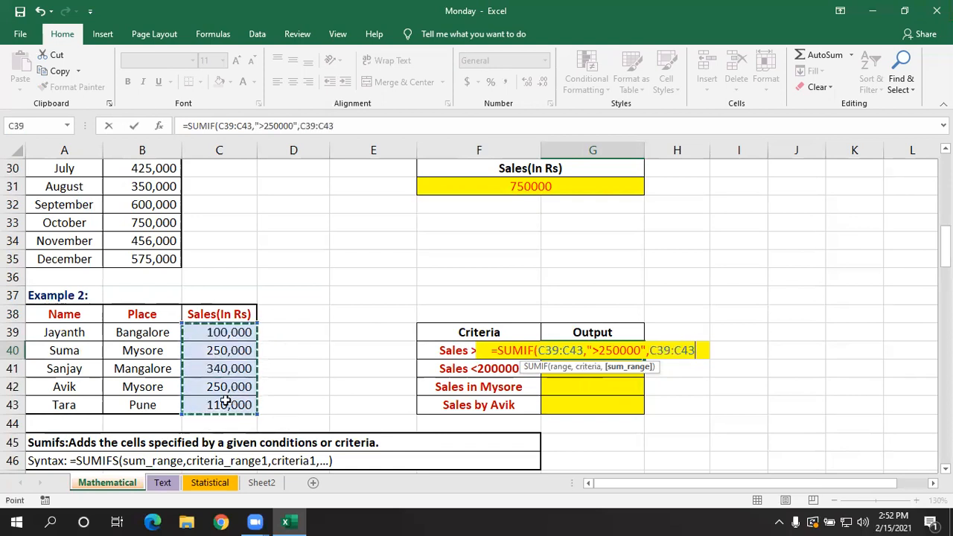
type(")")
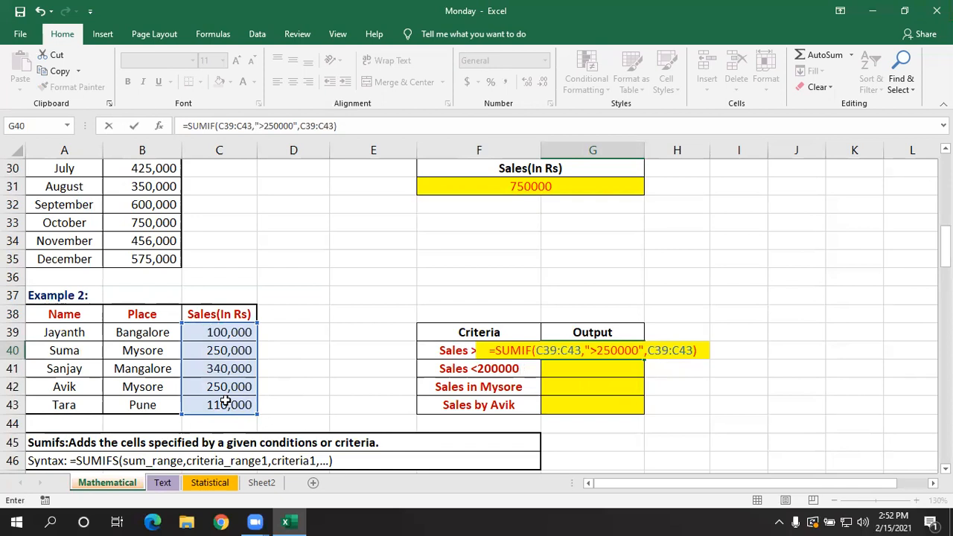
key("Return")
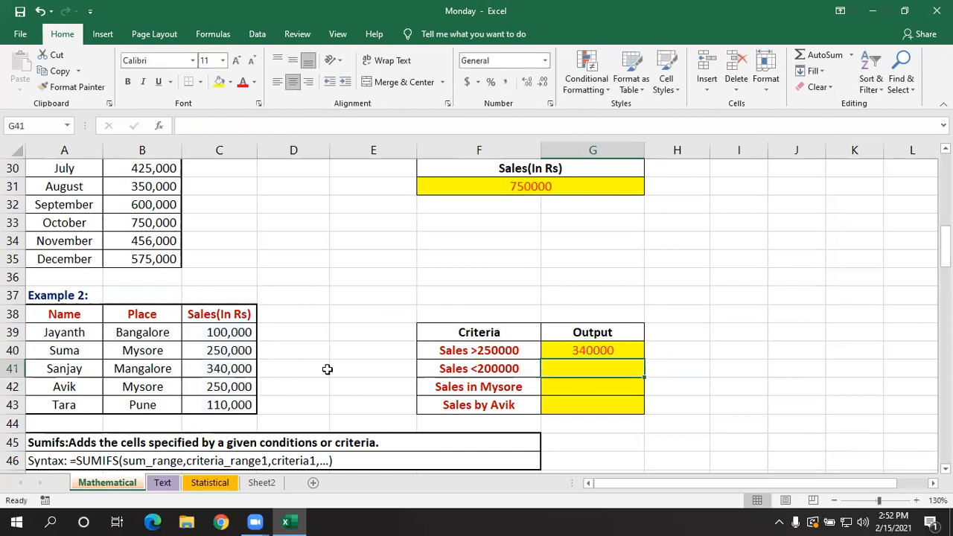
- Review the SUMIF formula in G40 and compare it with the sales figures in C41 and C40
double_click(575, 349)
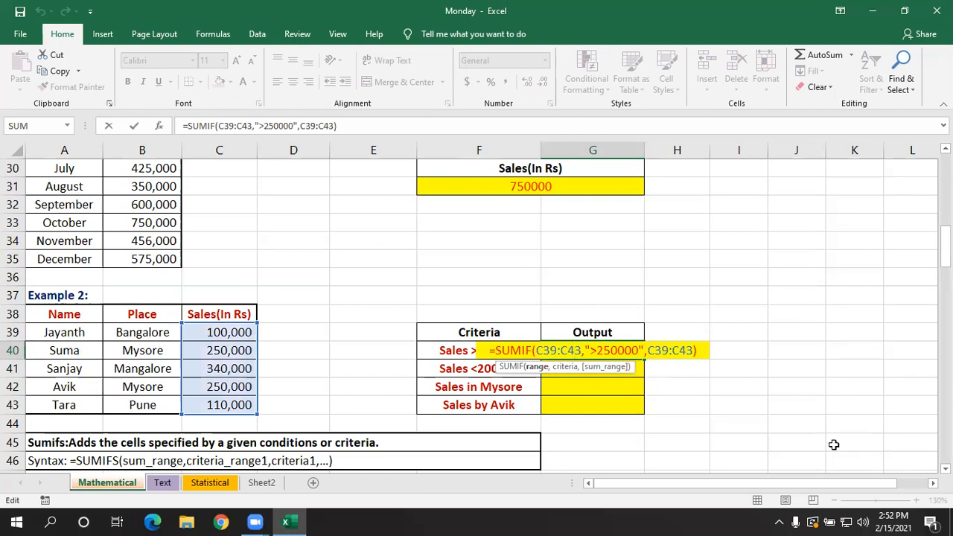
key("Return")
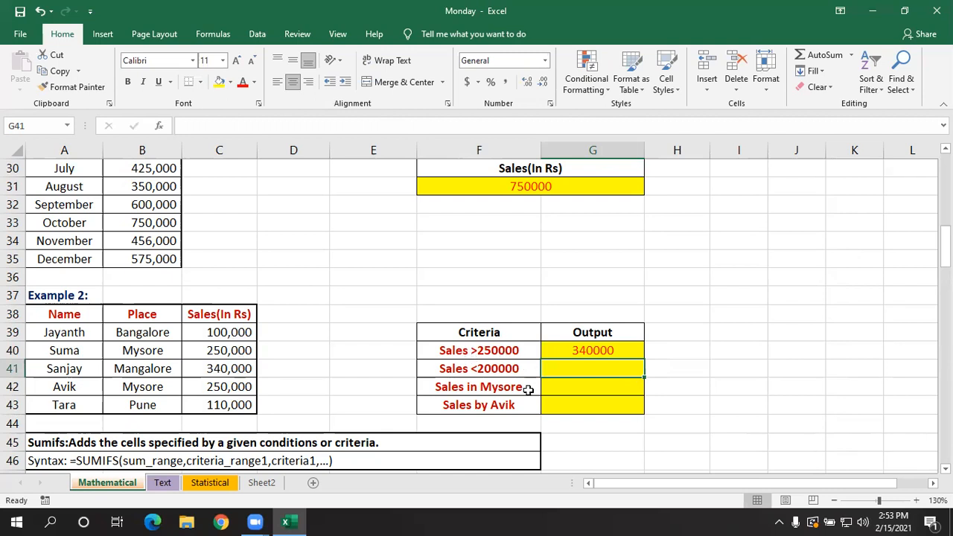
left_click(230, 368)
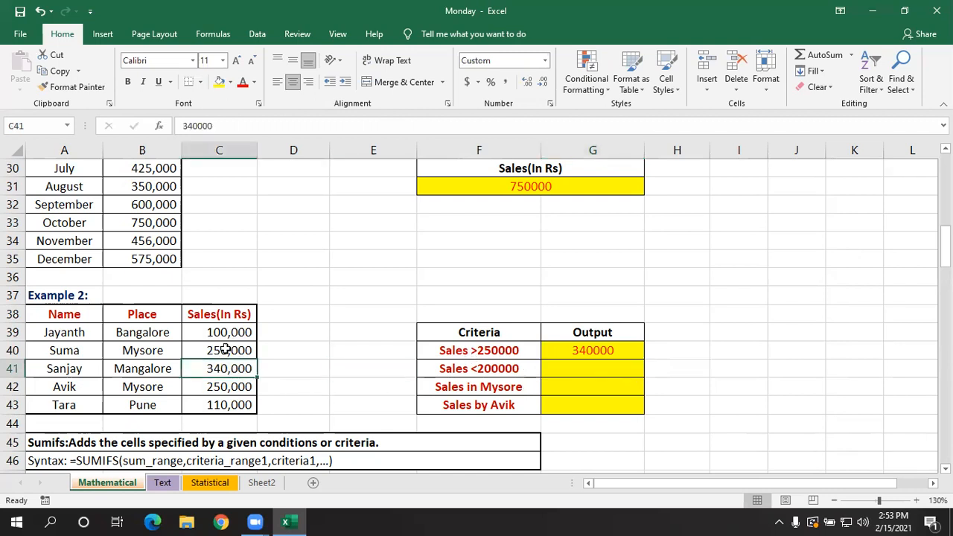
left_click(225, 350)
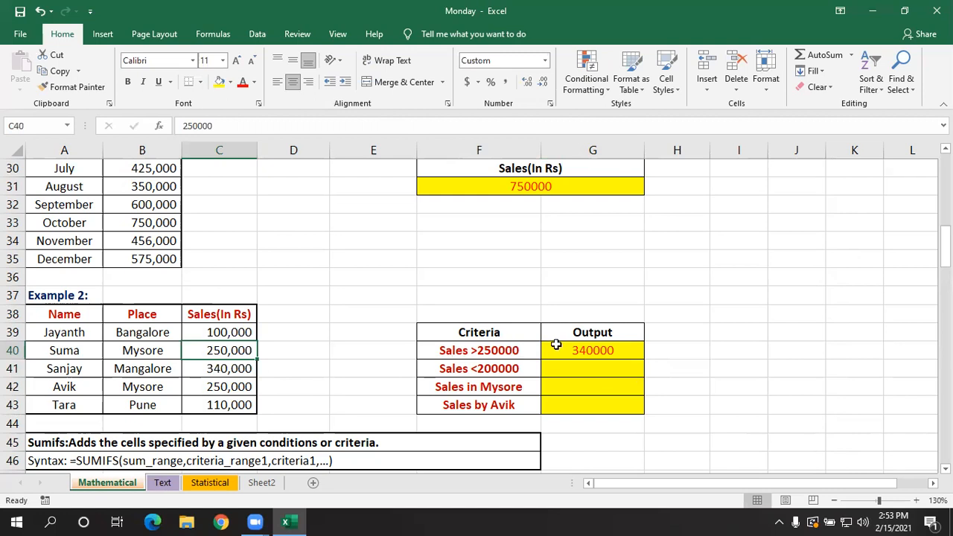
- Try the criterion ">=250000" in G40's SUMIF formula, undo the change, and recheck the sales figure in C41
double_click(595, 351)
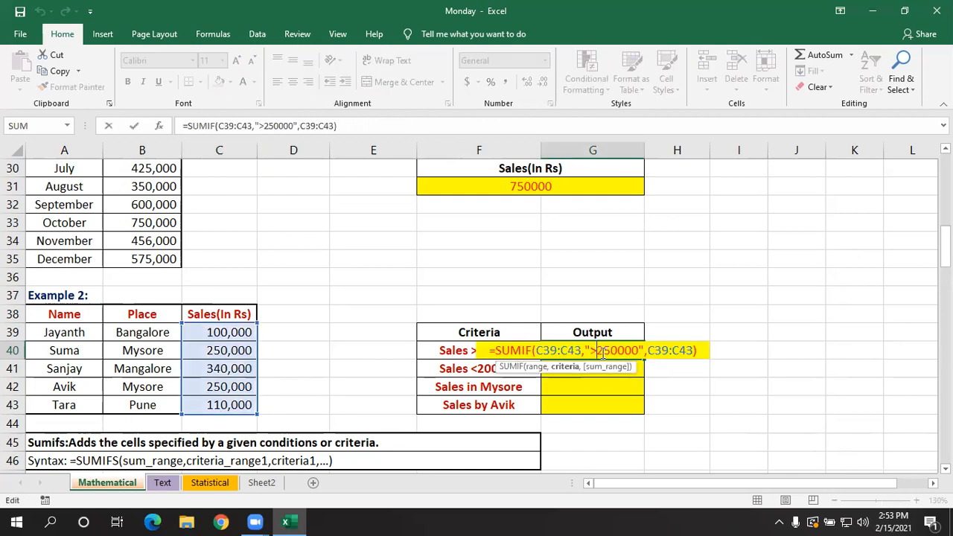
type("=")
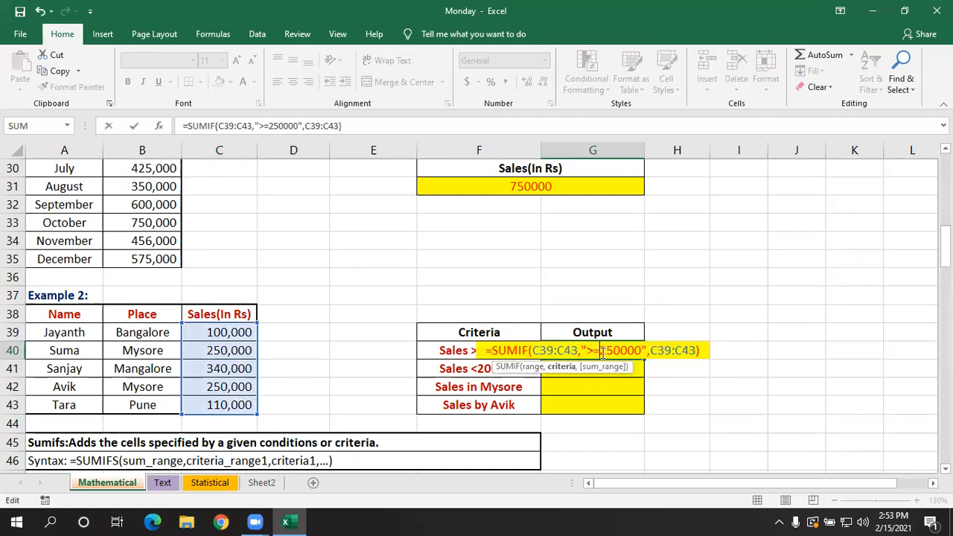
key("Return")
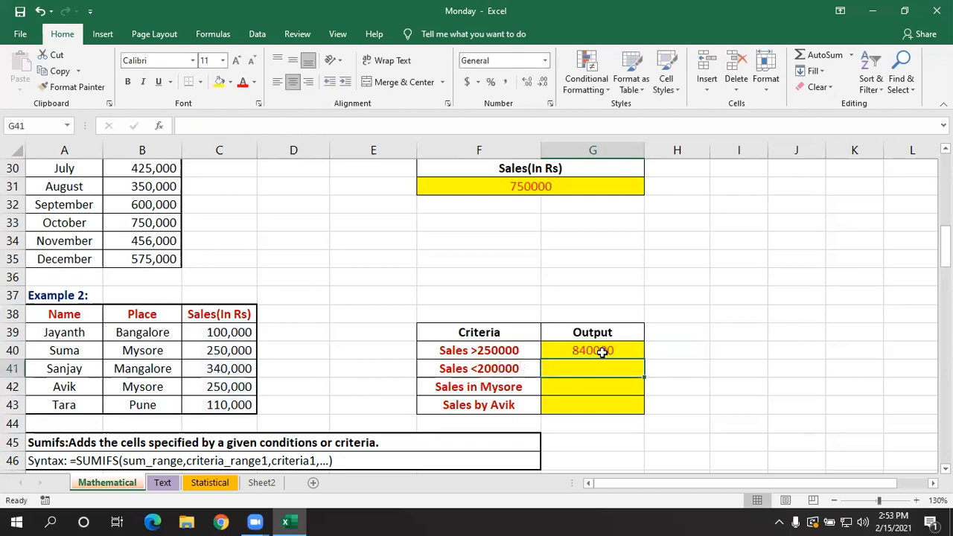
key("ctrl+z")
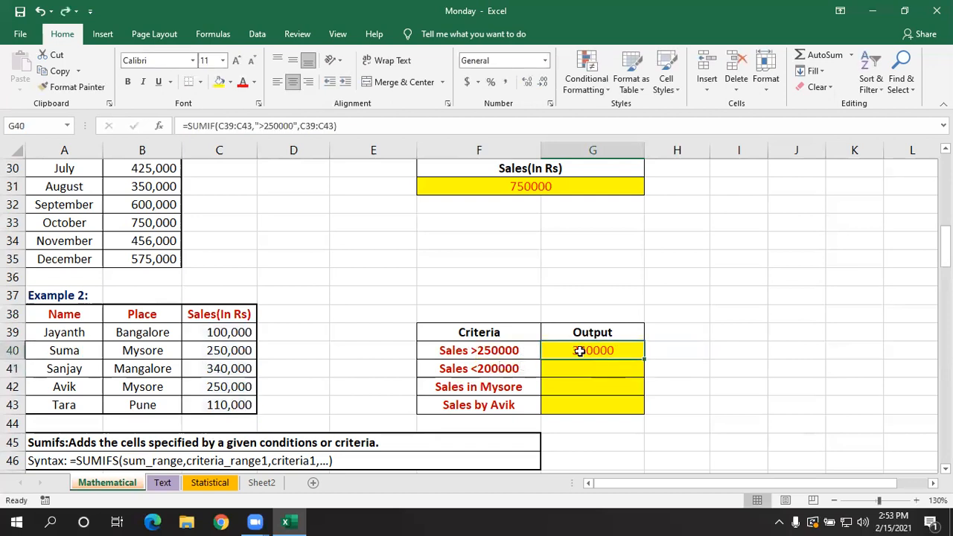
left_click(221, 369)
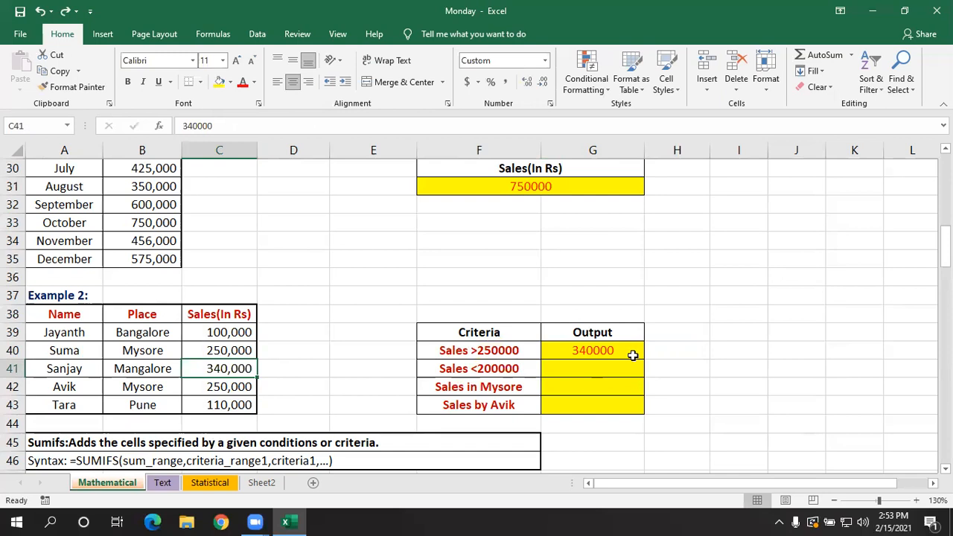
- Enter =SUMIF(C39:C43,"<200000",C39:C43) in G41 for the Sales <200000 criterion
left_click(570, 390)
left_click(556, 367)
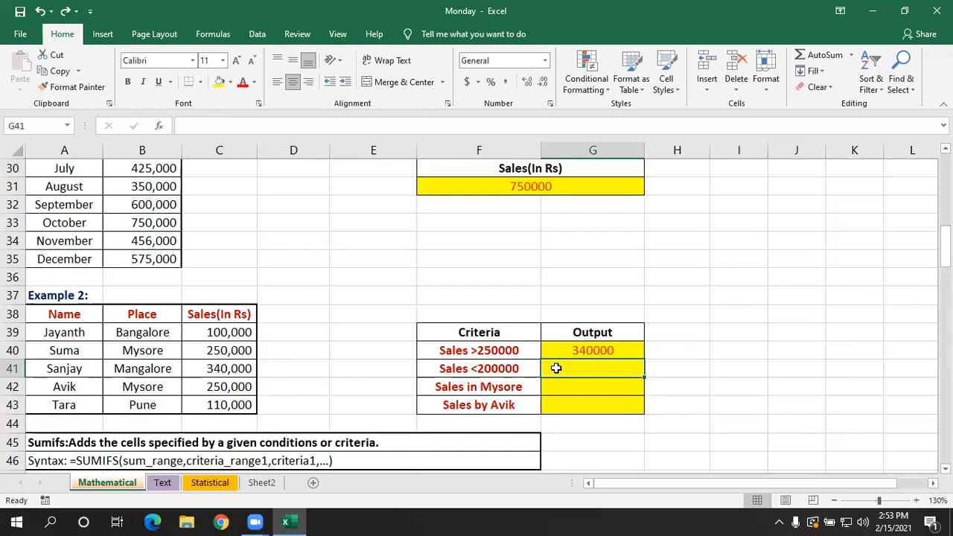
type("=sumif")
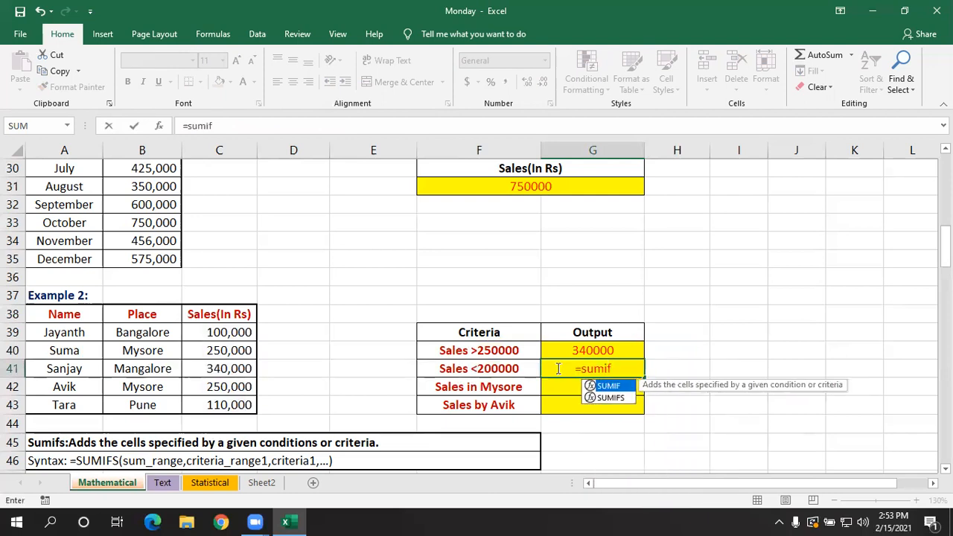
key("Tab")
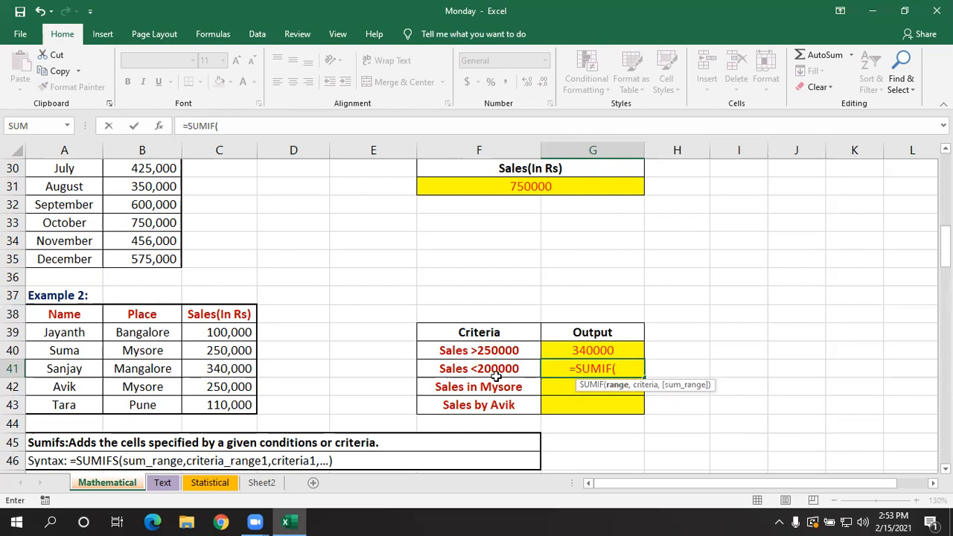
left_click_drag(231, 331, 236, 401)
type(",")
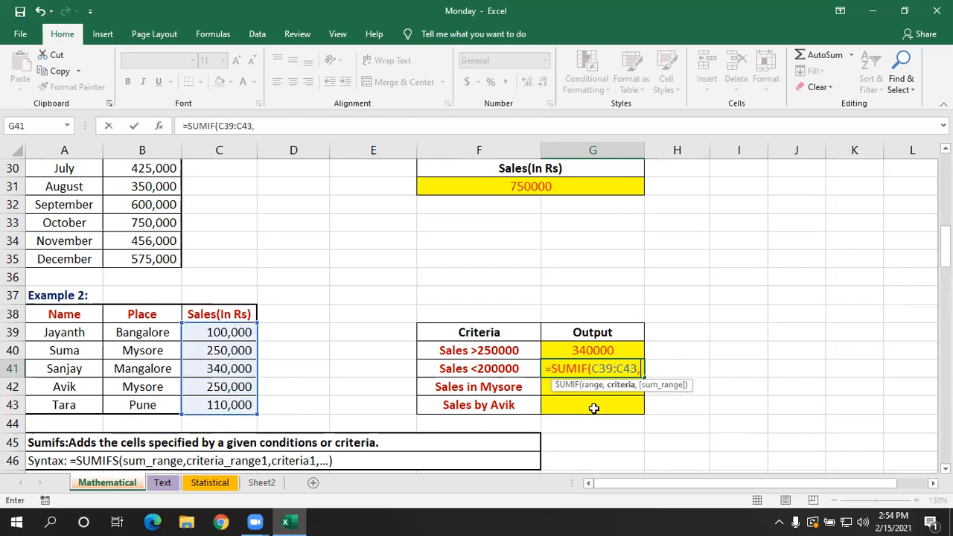
type("\"<")
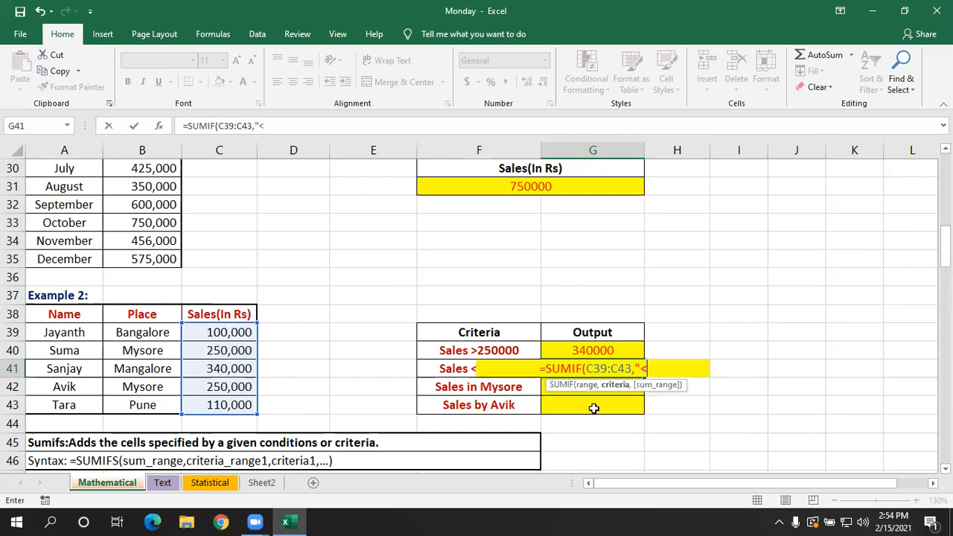
type("20000")
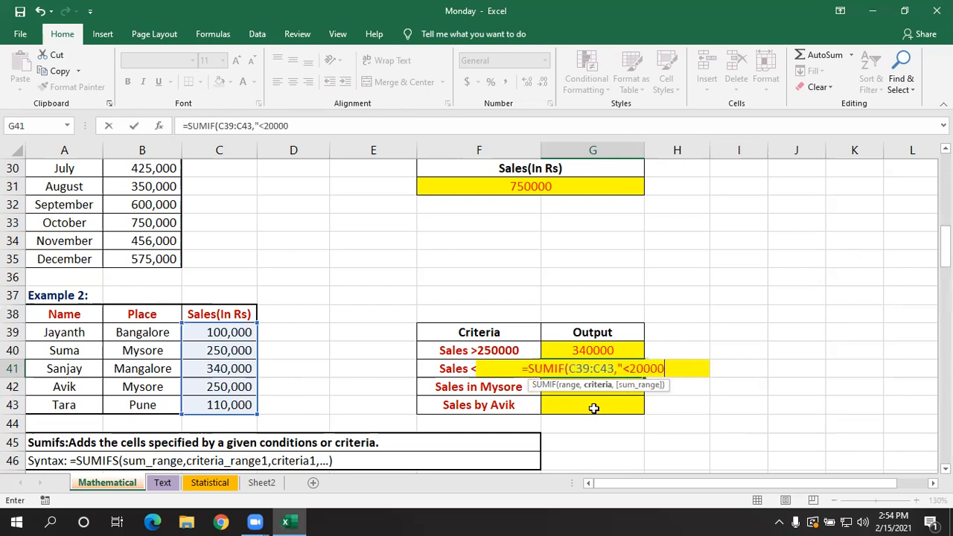
type("0")
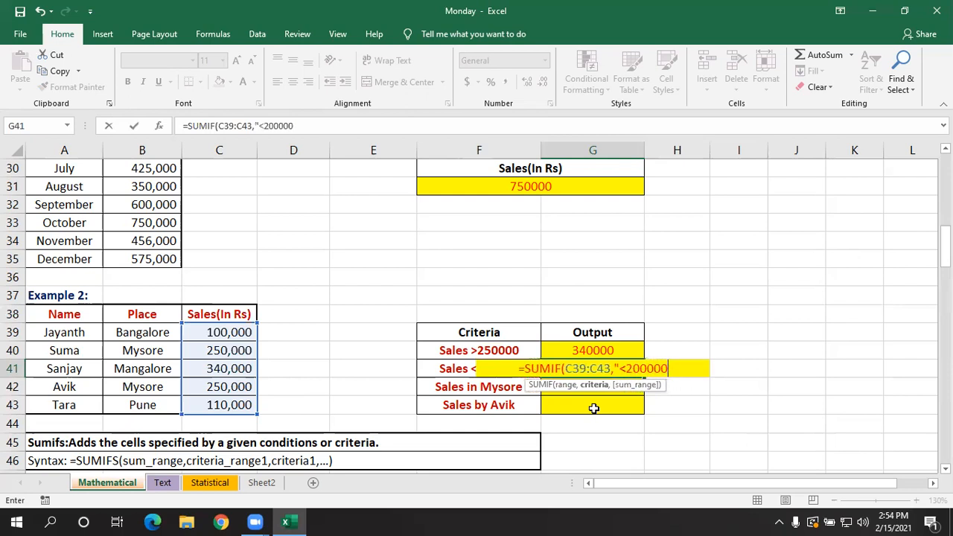
type("\",")
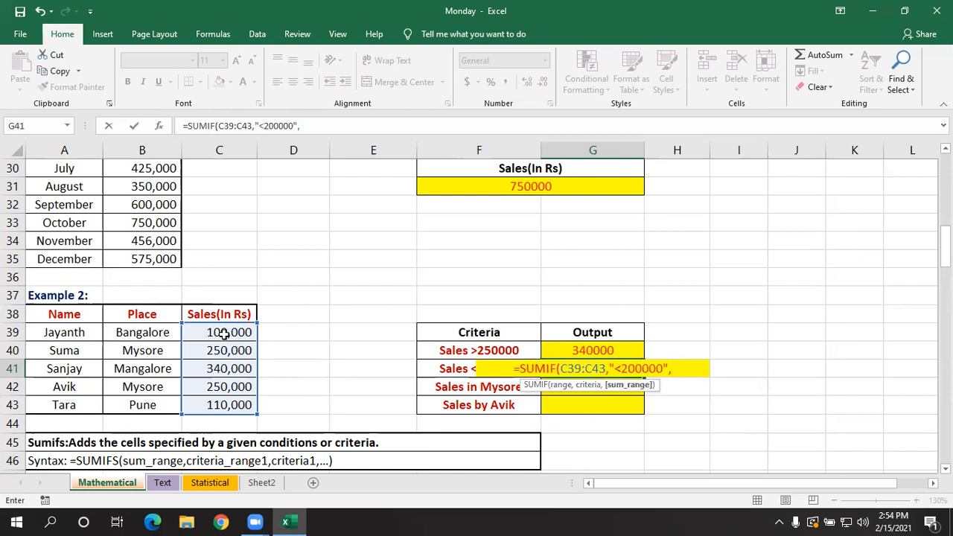
left_click_drag(226, 338, 226, 402)
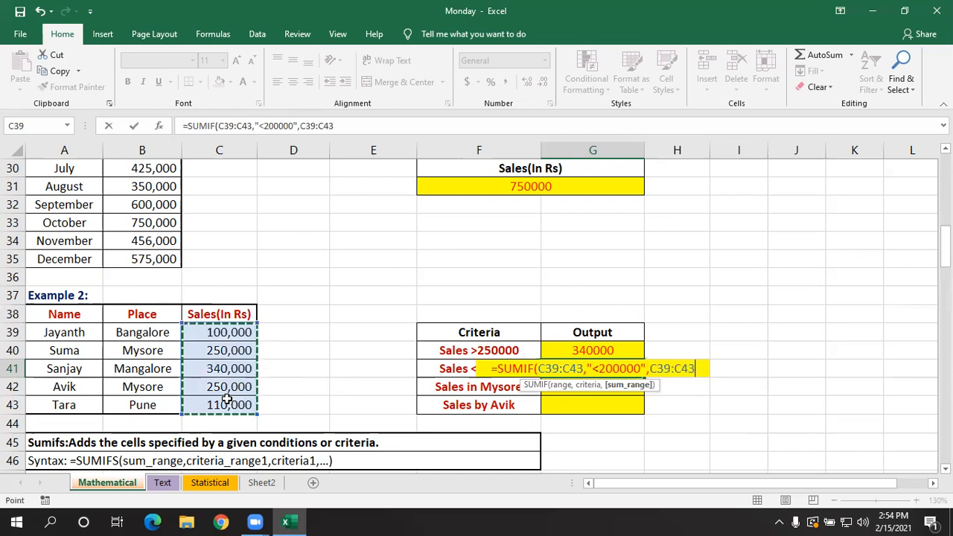
type(")")
key("Return")
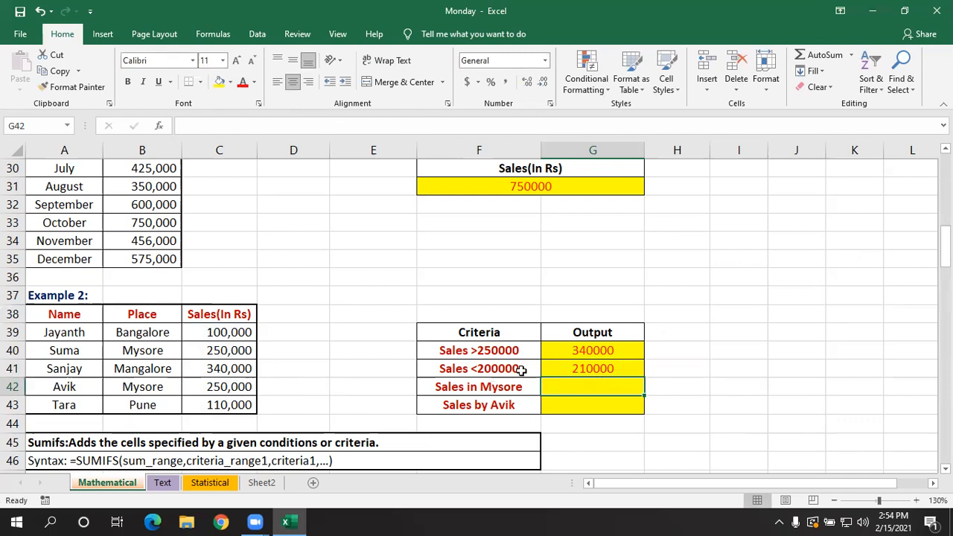
- Check the sales figures in C39 and C43 against the Sales <200000 output in G41
left_click(227, 404)
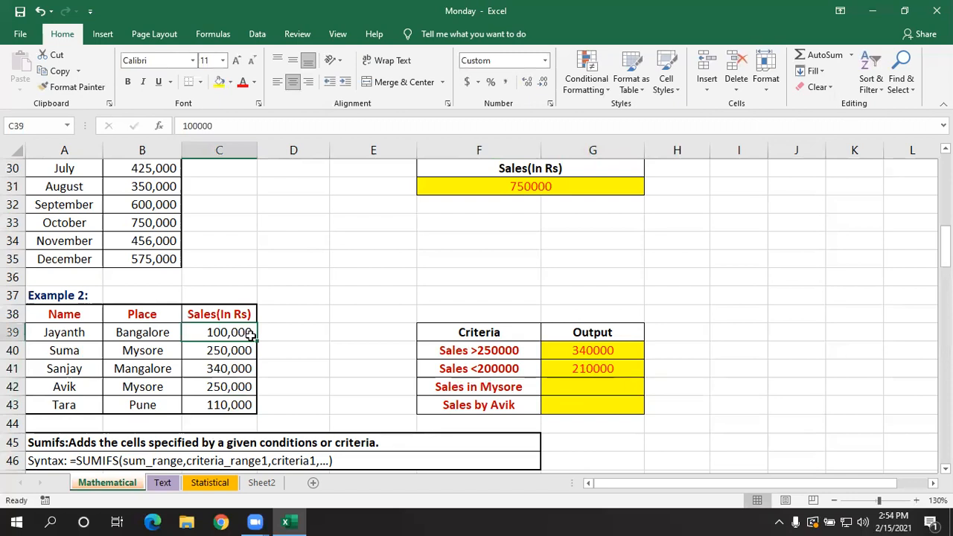
left_click(241, 406)
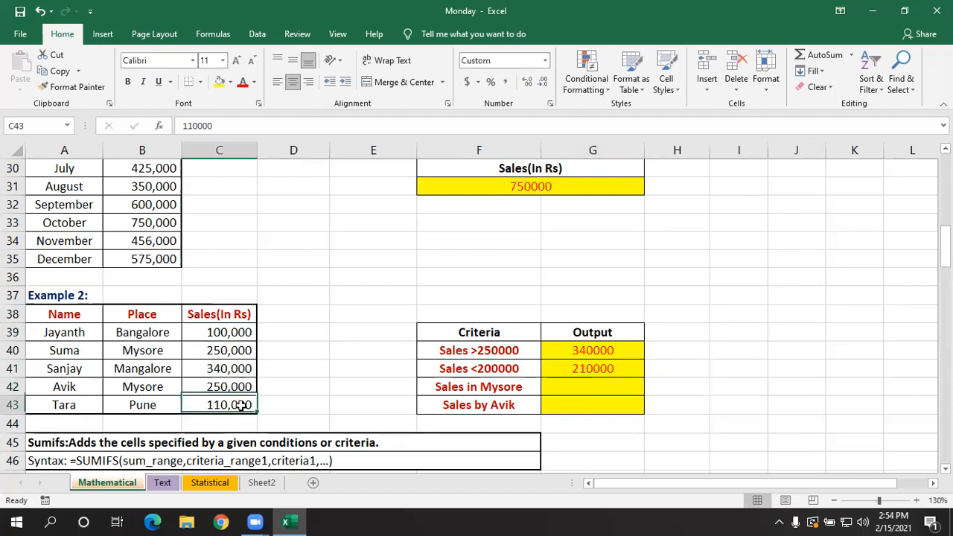
left_click(604, 369)
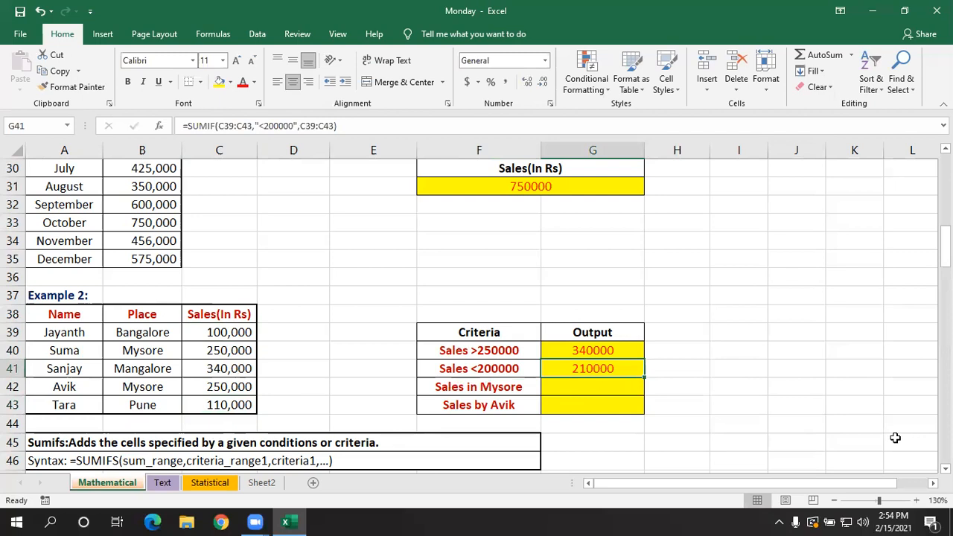
- Enter =SUMIF(B39:B43,"mysore",C39:C43) in G42 for the Sales in Mysore criterion
left_click(573, 404)
left_click(572, 385)
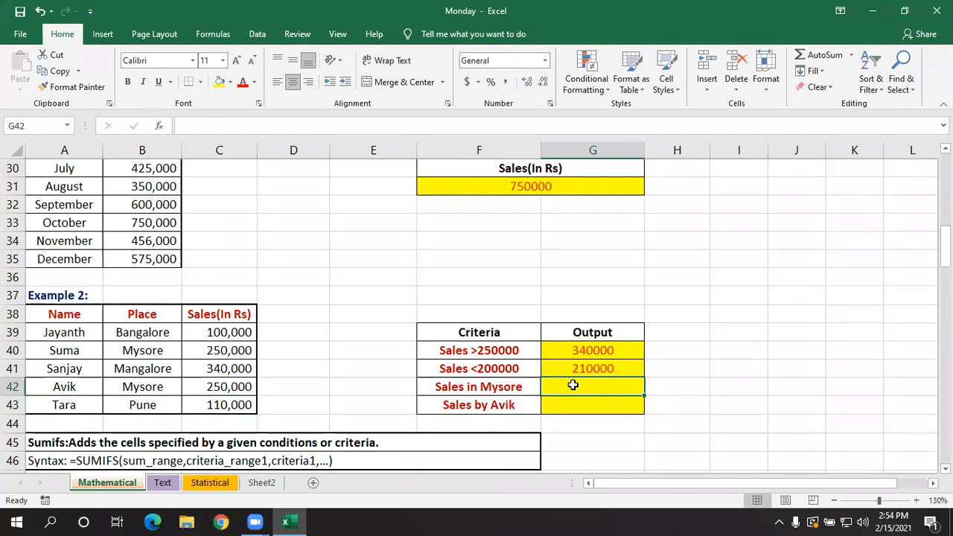
type("=sumif")
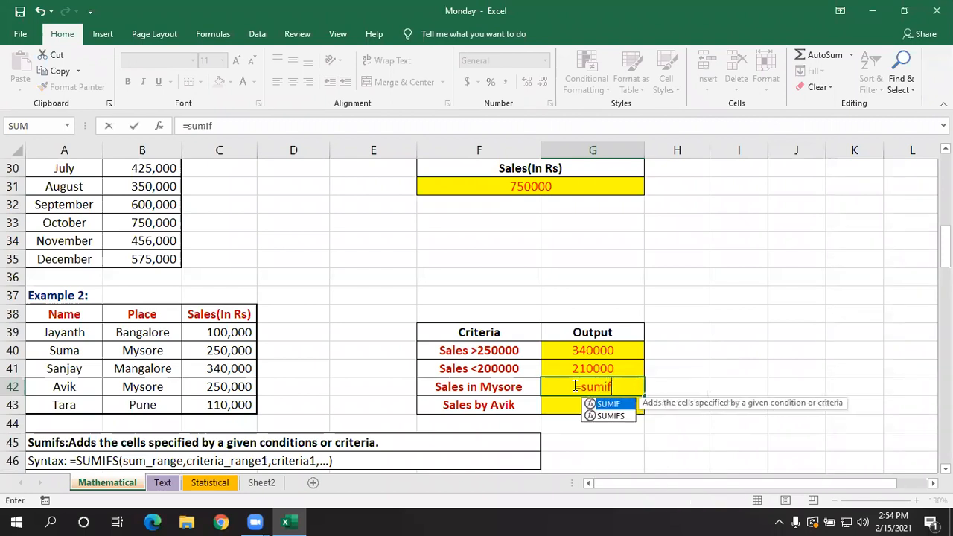
key("Tab")
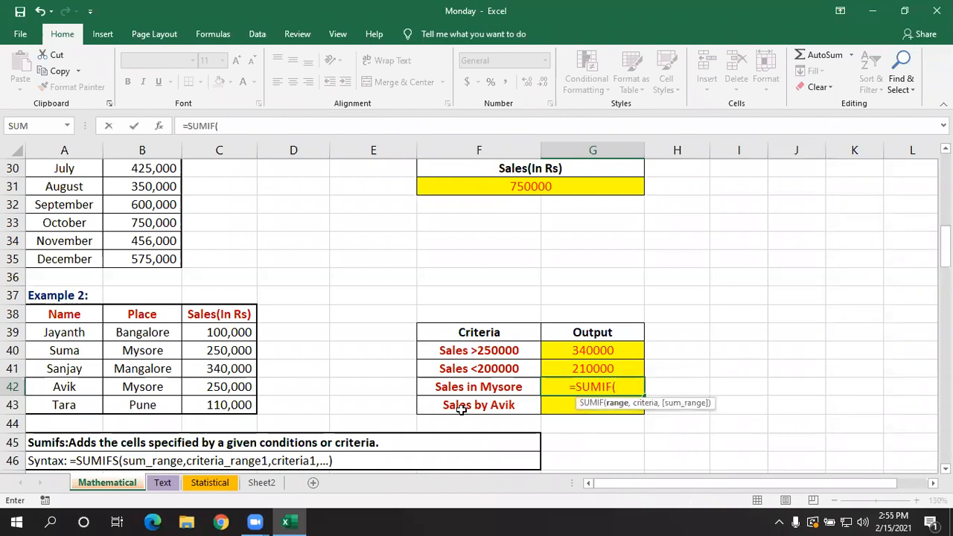
left_click(147, 331)
left_click_drag(146, 340, 147, 400)
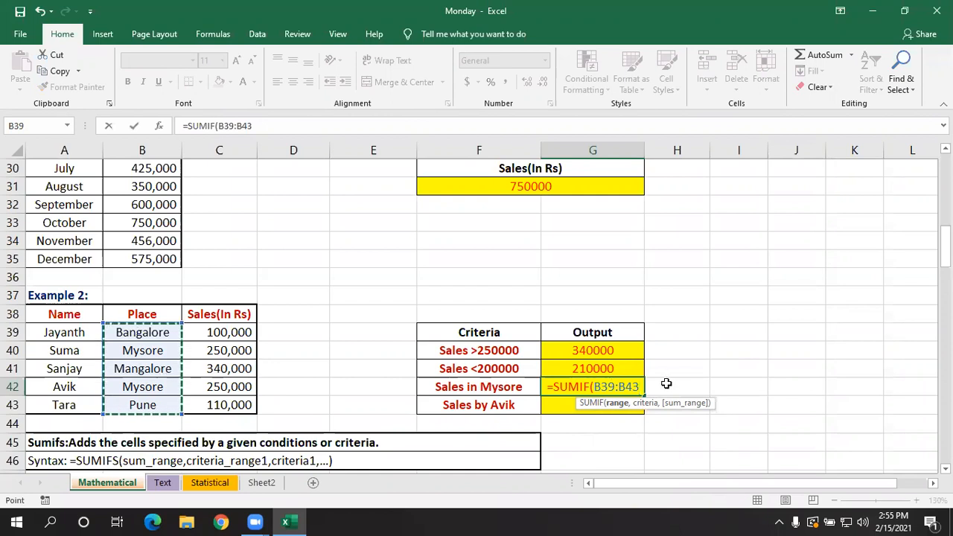
type(",")
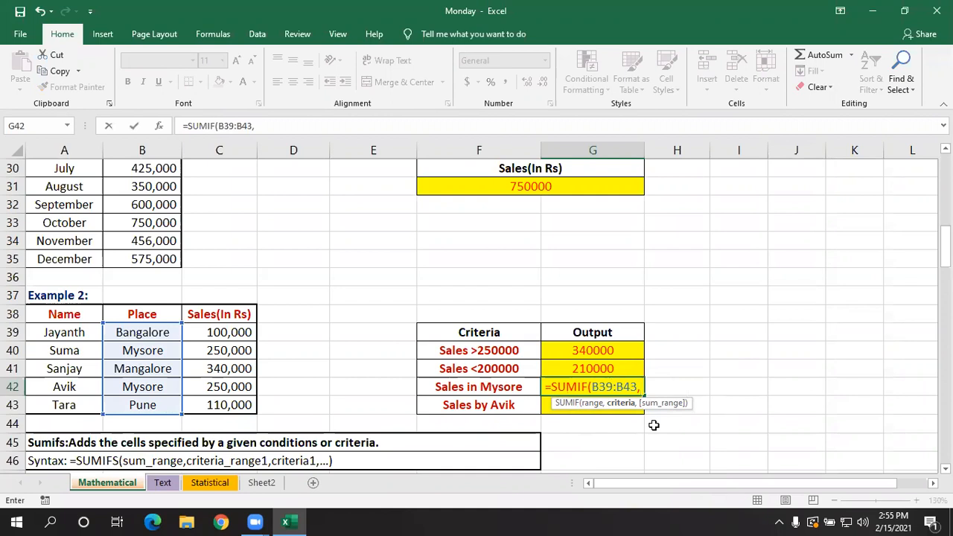
type("\"m")
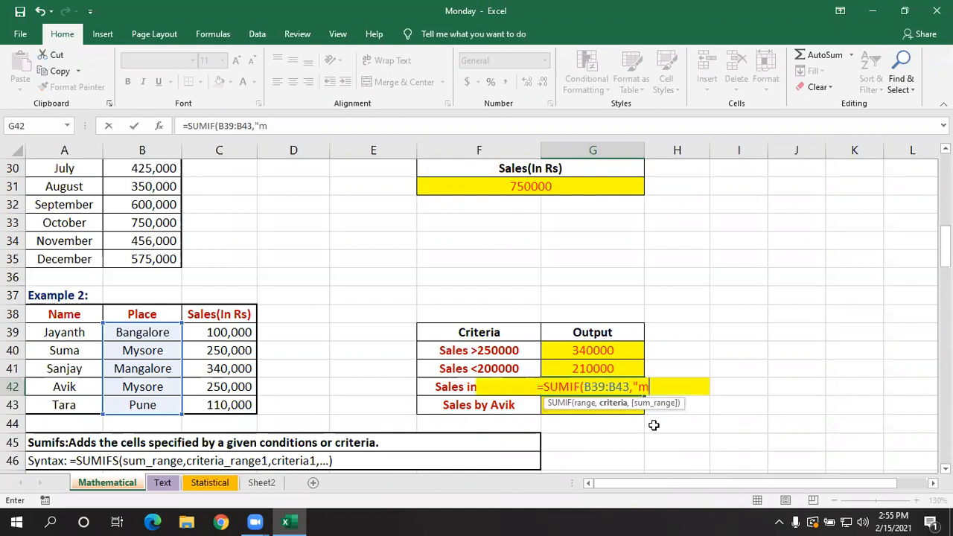
type("ysore\"")
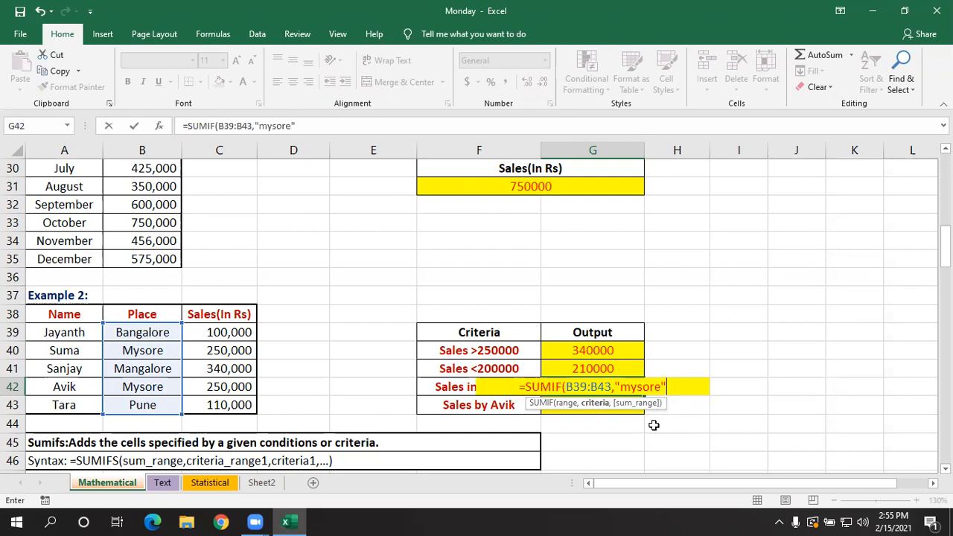
type(",")
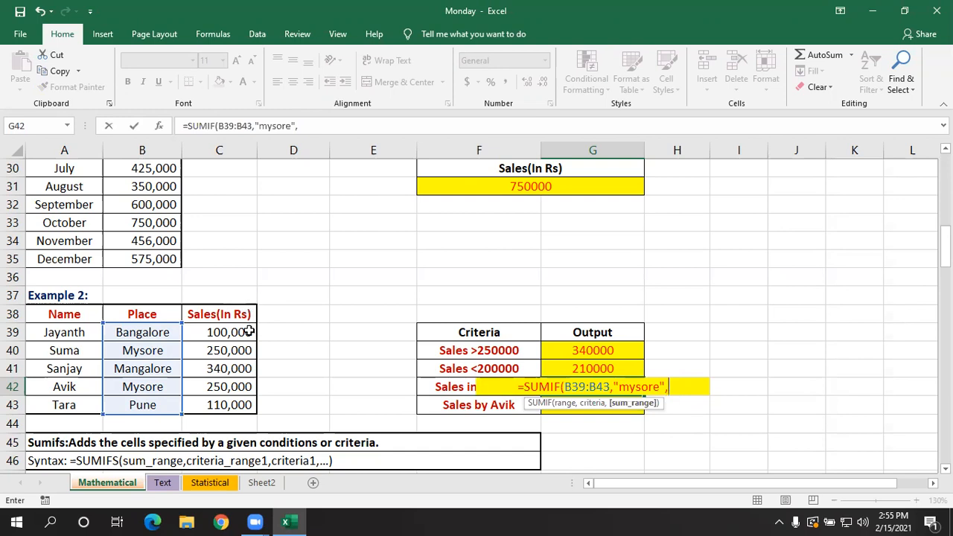
left_click_drag(247, 333, 251, 402)
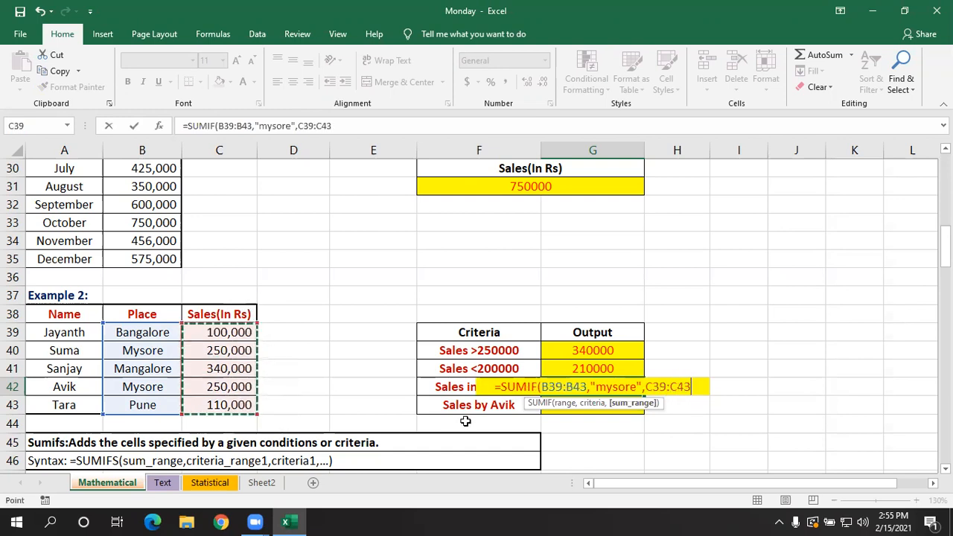
key("Return")
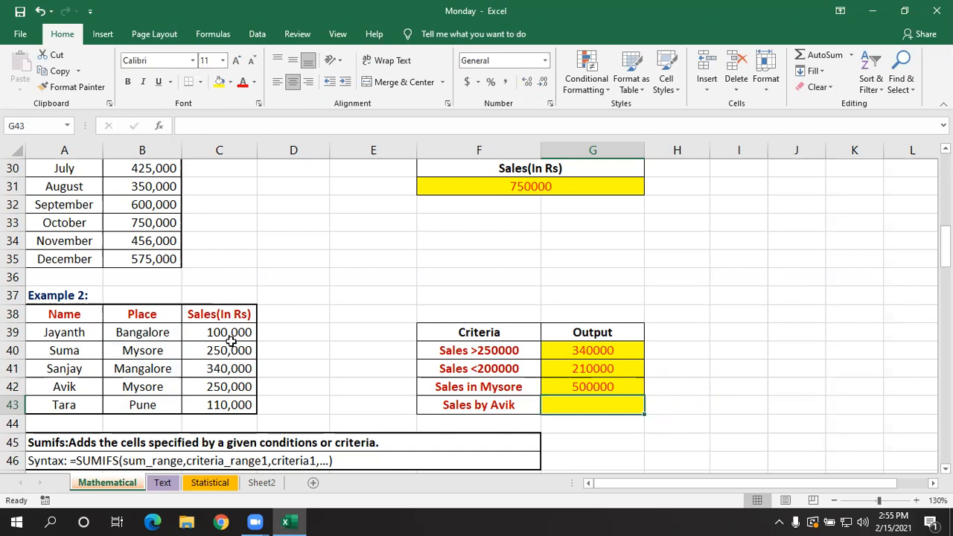
- Check the Mysore sales figure in C42 and set the one in C40 to 300000
left_click(236, 387)
left_click(235, 351)
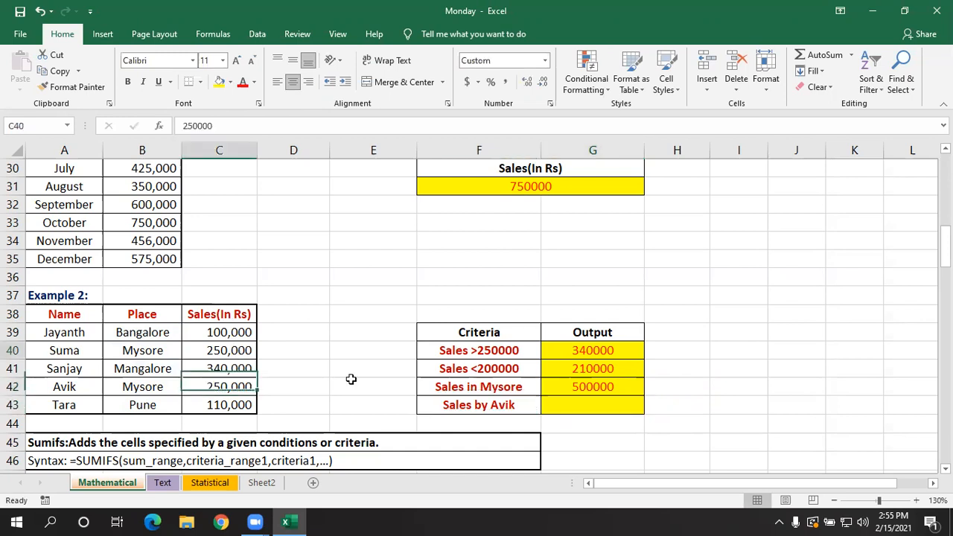
type("300000")
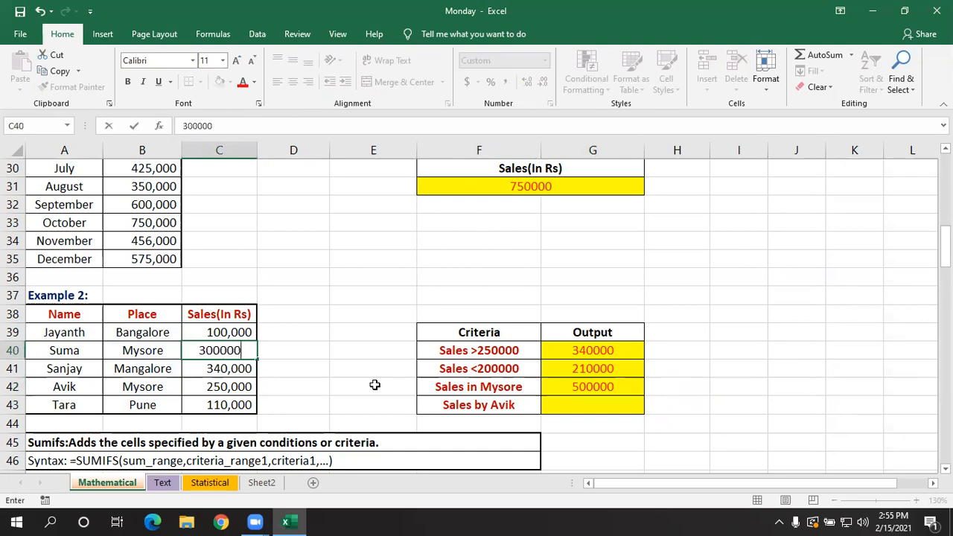
key("Return")
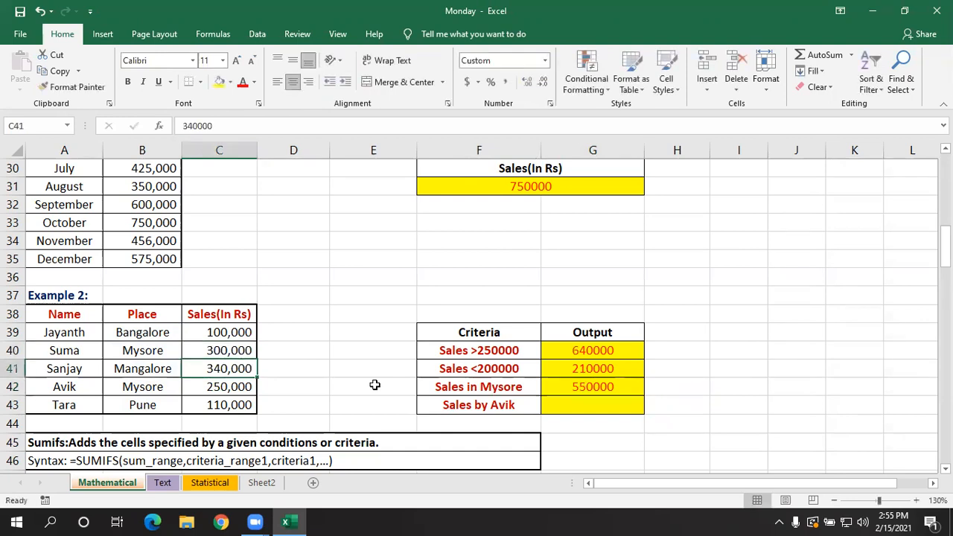
- Enter a SUMIF formula in G43 with range A39:A43, the salesperson's name from A42 as typed-text criterion, and sum range C39:C43
left_click(601, 399)
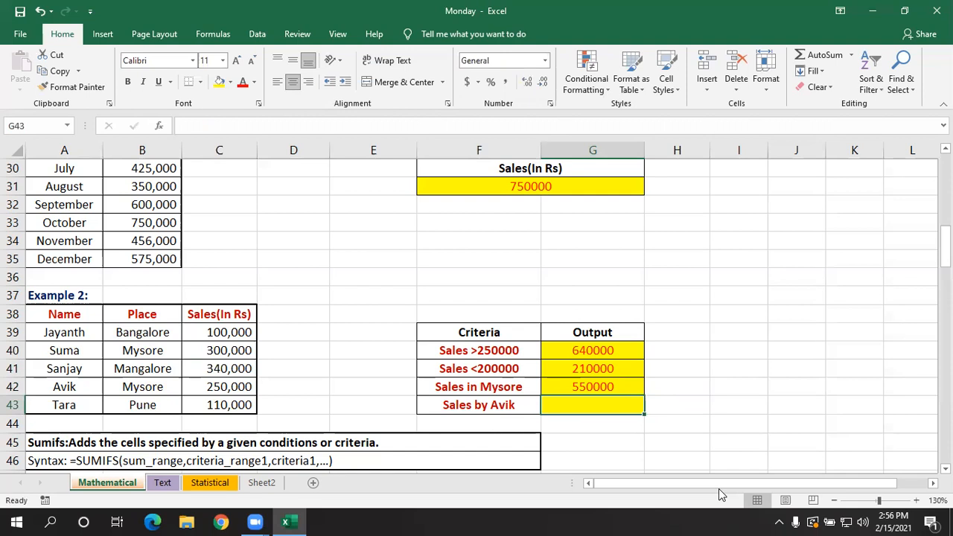
type("=")
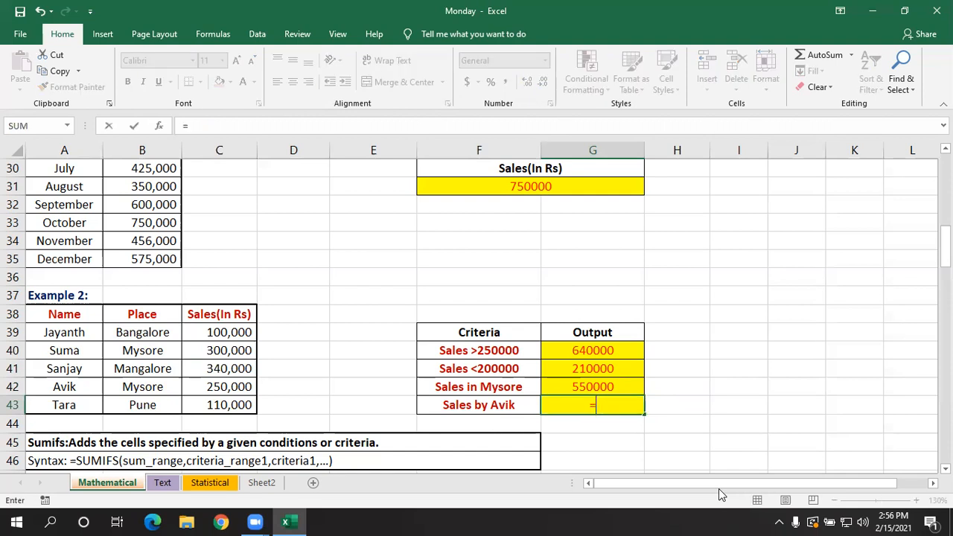
type("sumif")
key("Tab")
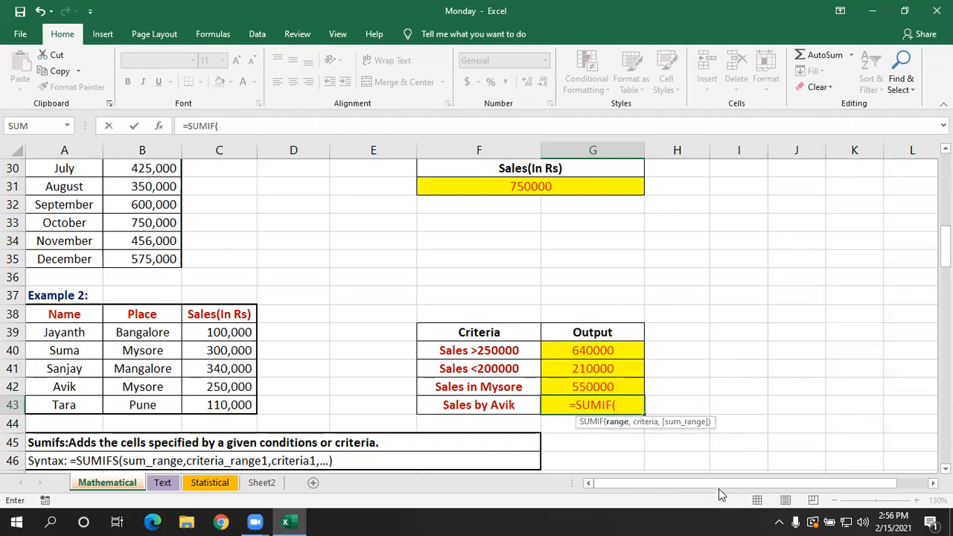
key("BackSpace")
key("BackSpace")
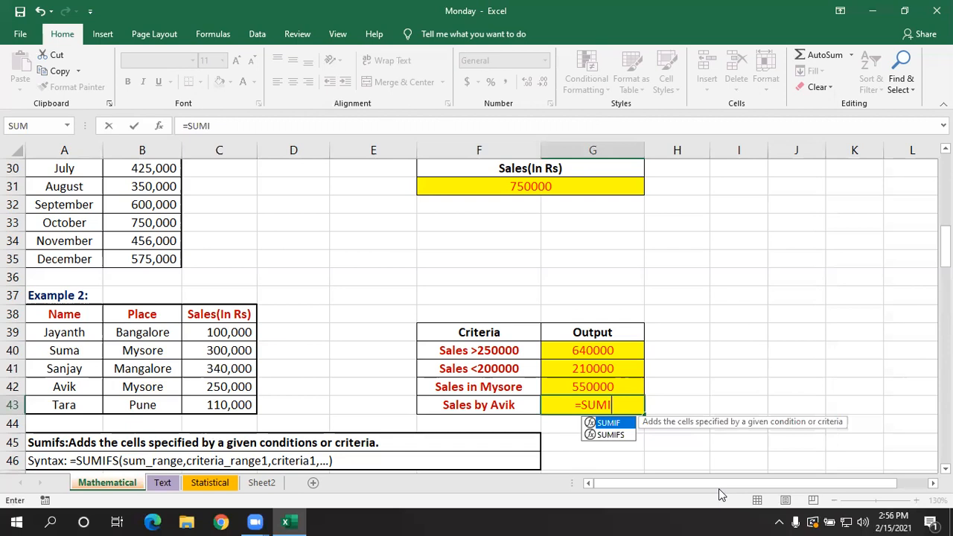
type("f")
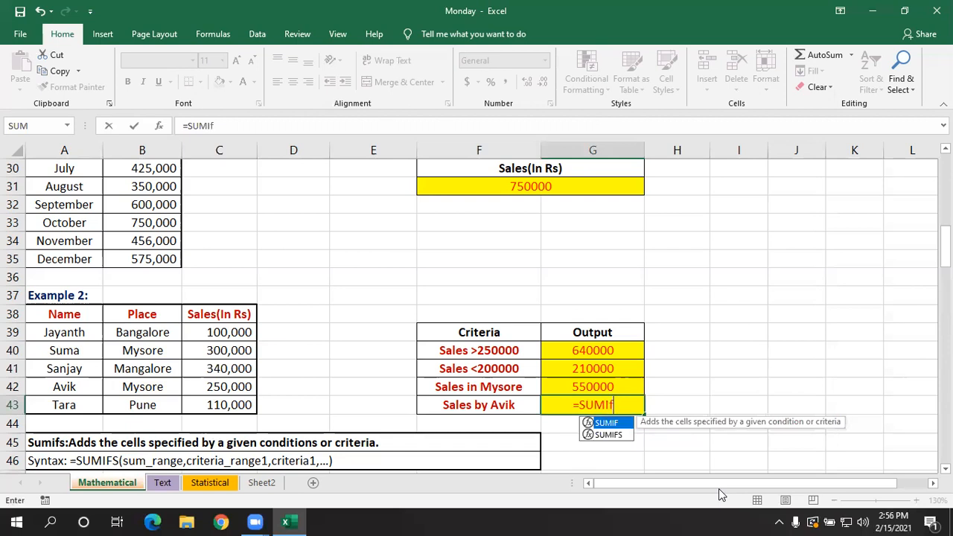
key("Tab")
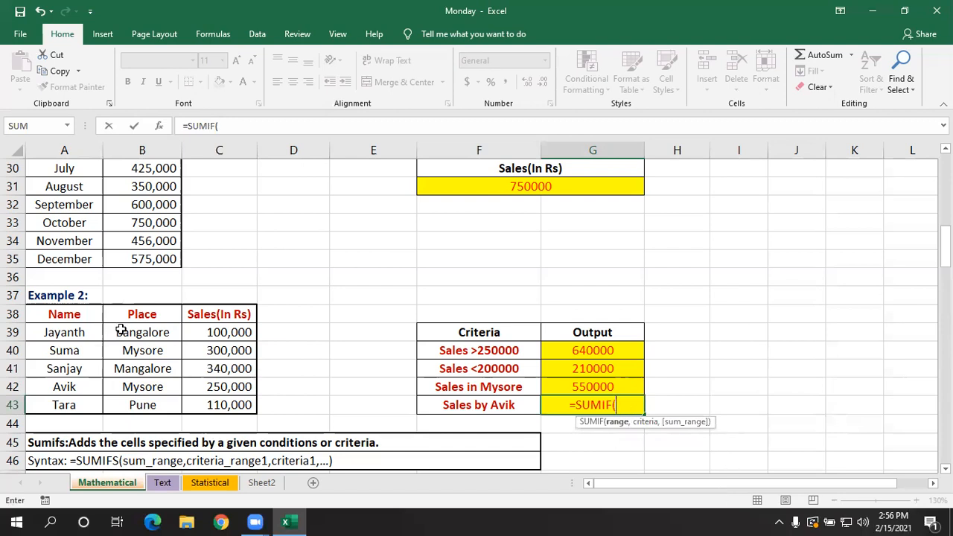
left_click_drag(75, 332, 73, 398)
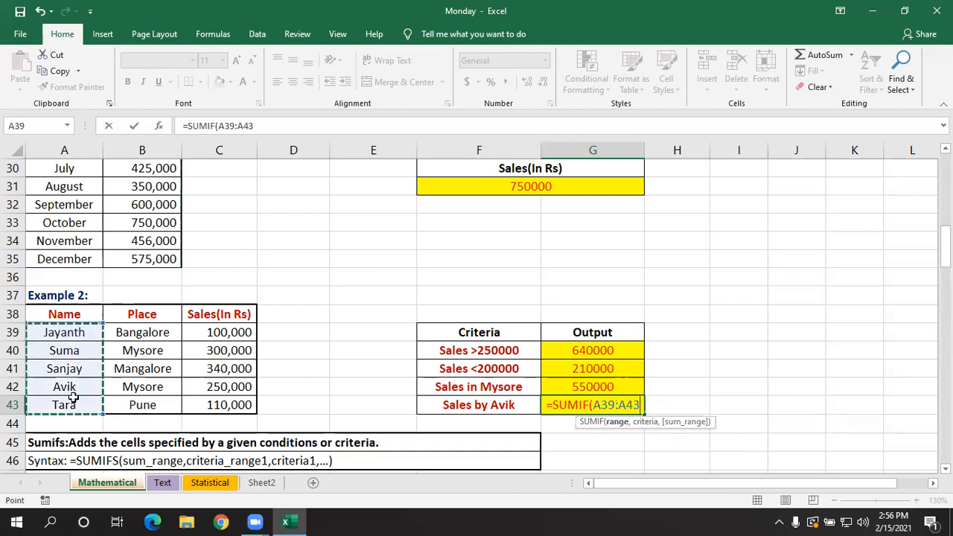
type(",")
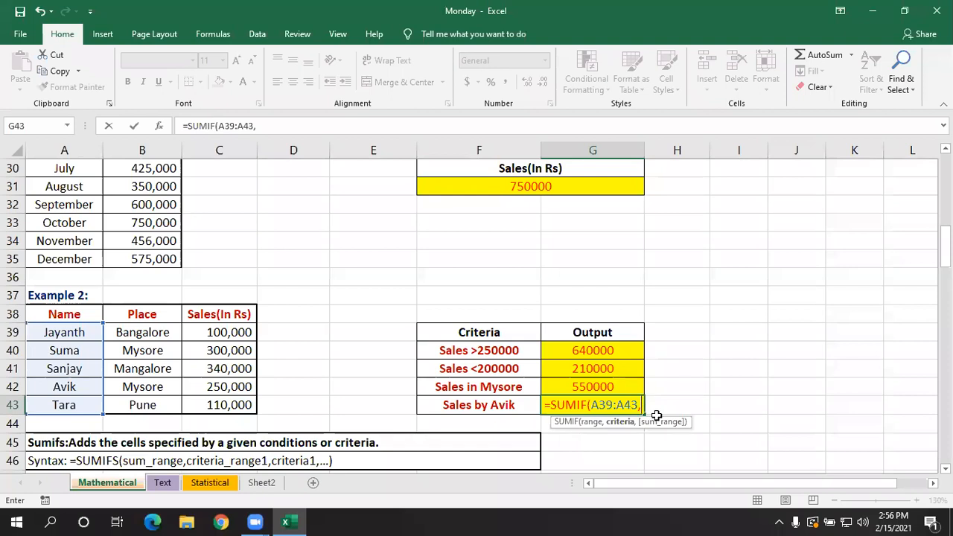
type("\"av")
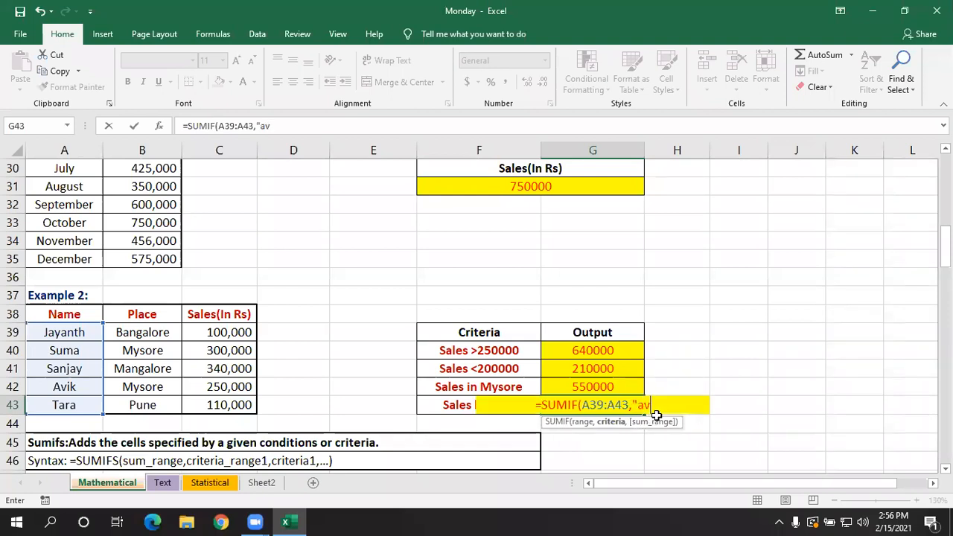
type("ik")
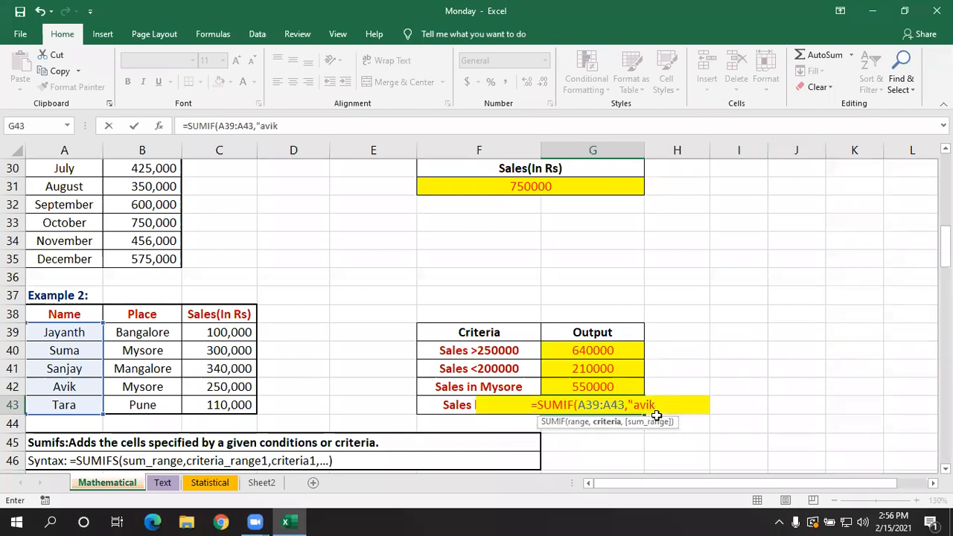
type("\",")
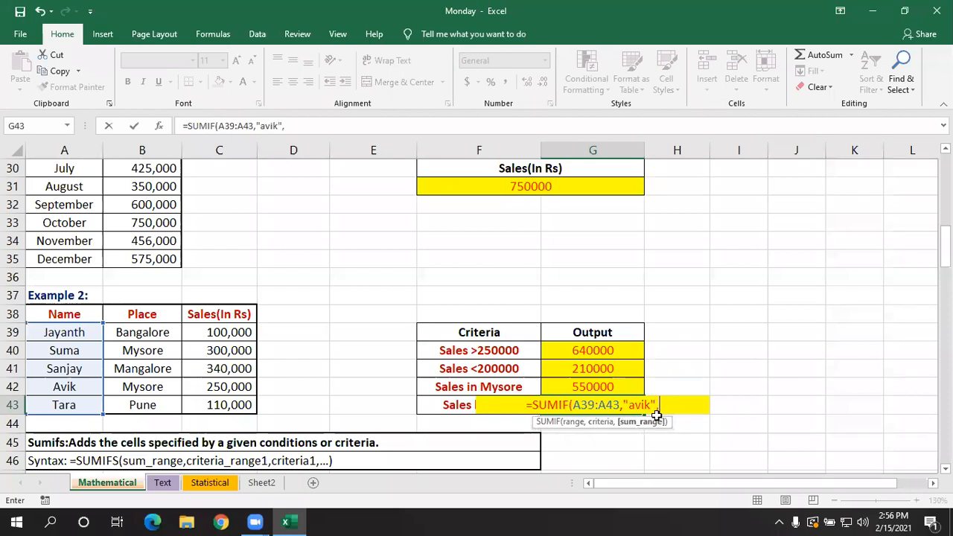
left_click_drag(244, 332, 240, 402)
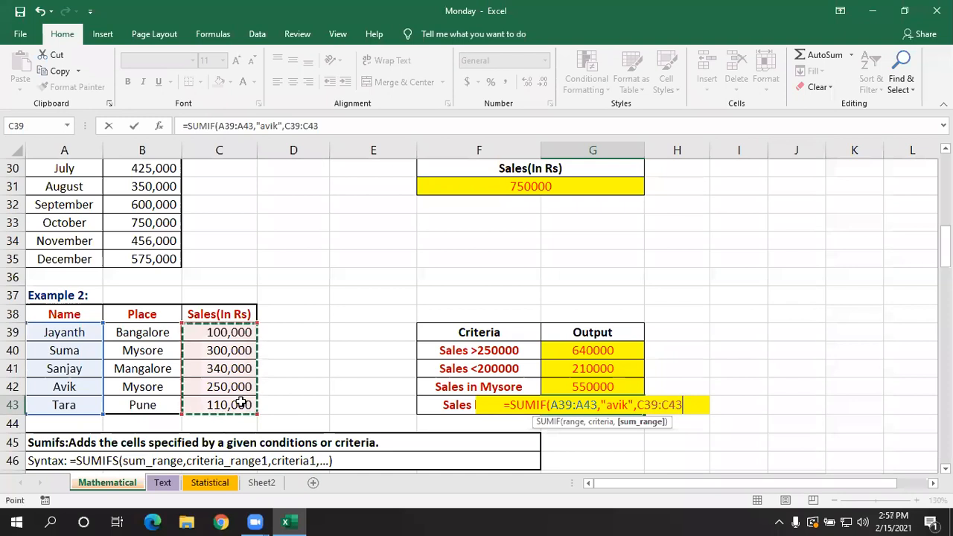
type(")")
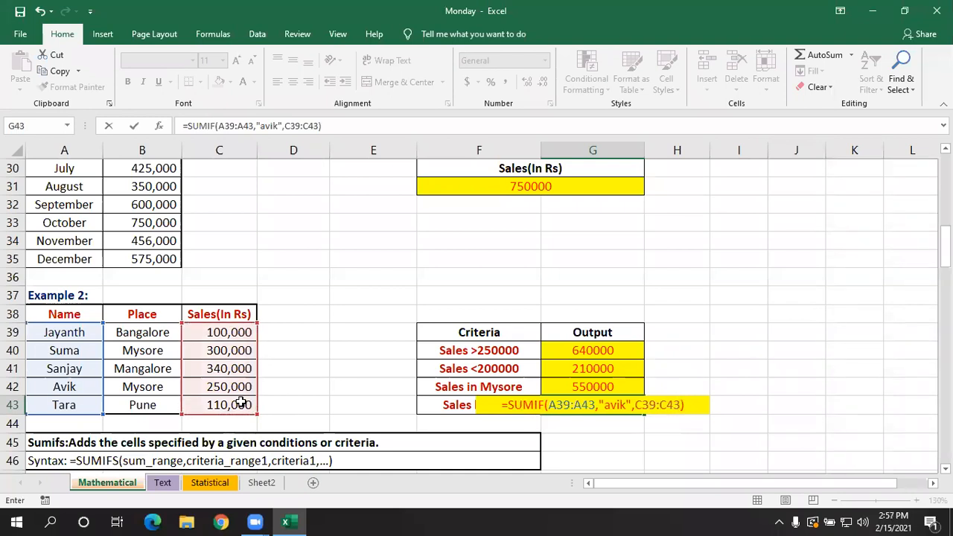
key("Return")
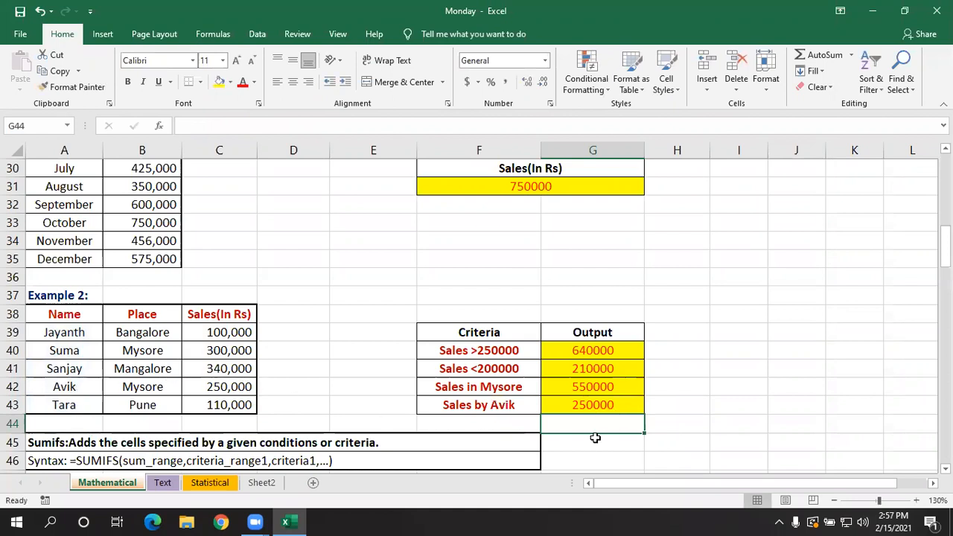
- Review the name criterion in G43's SUMIF formula without changing it
left_click(618, 402)
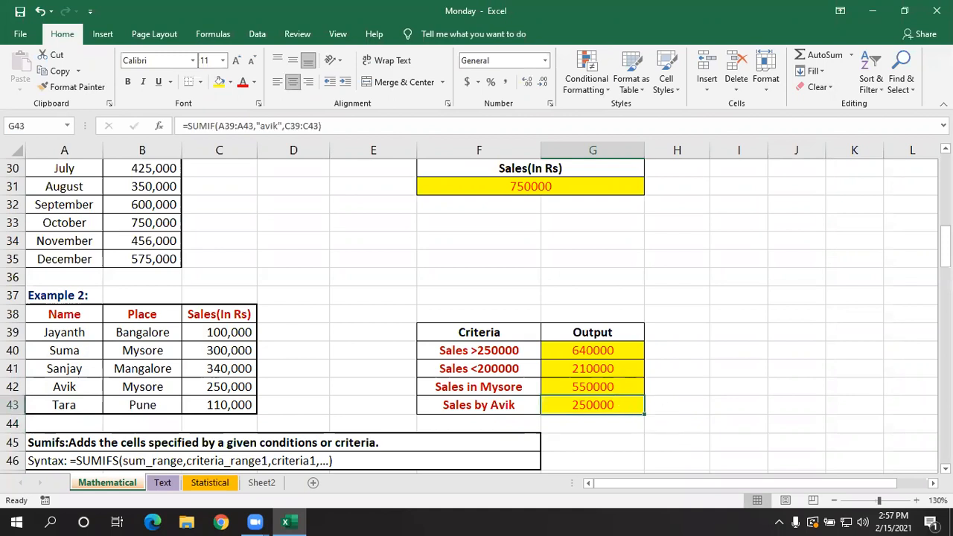
double_click(605, 405)
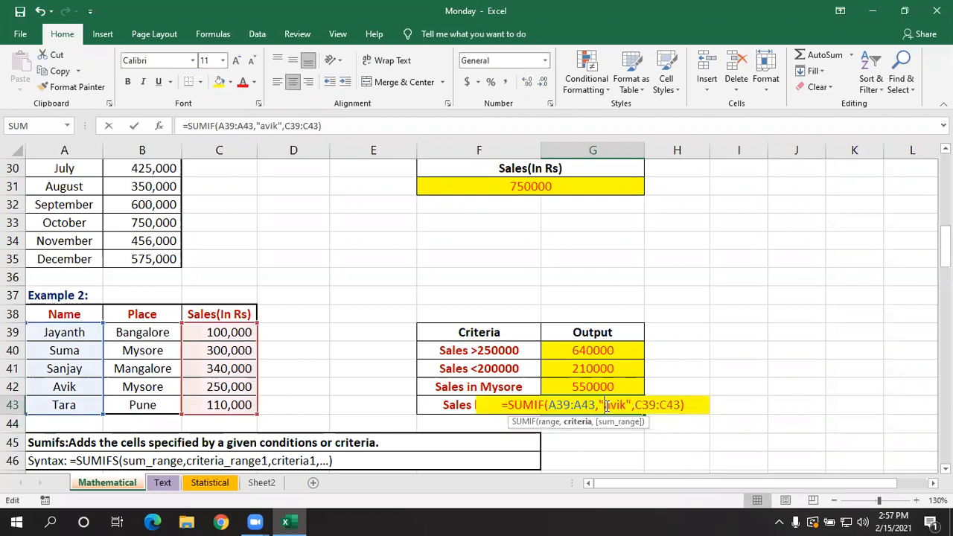
key("Return")
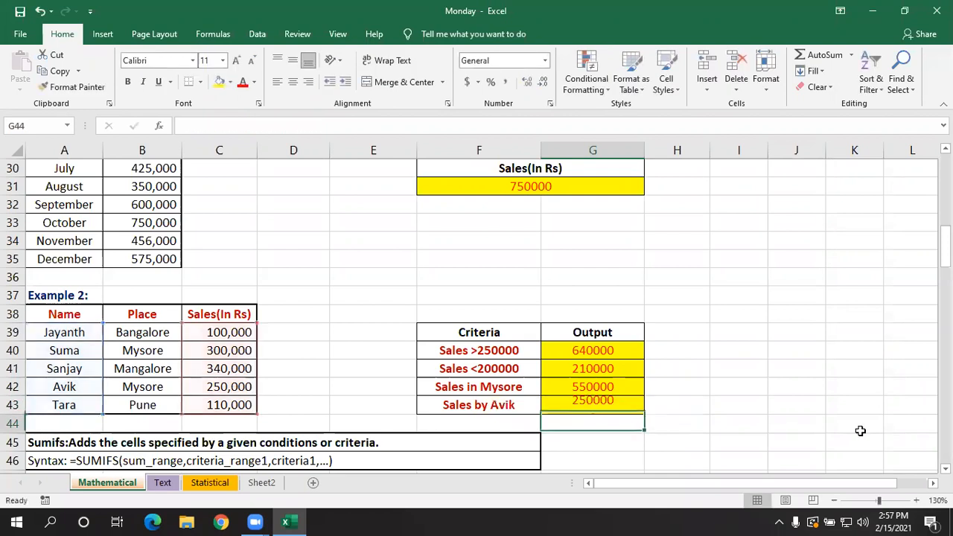
- Add a trailing space after the salesperson's name in A42 and recheck the cell's text
left_click(83, 385)
double_click(82, 385)
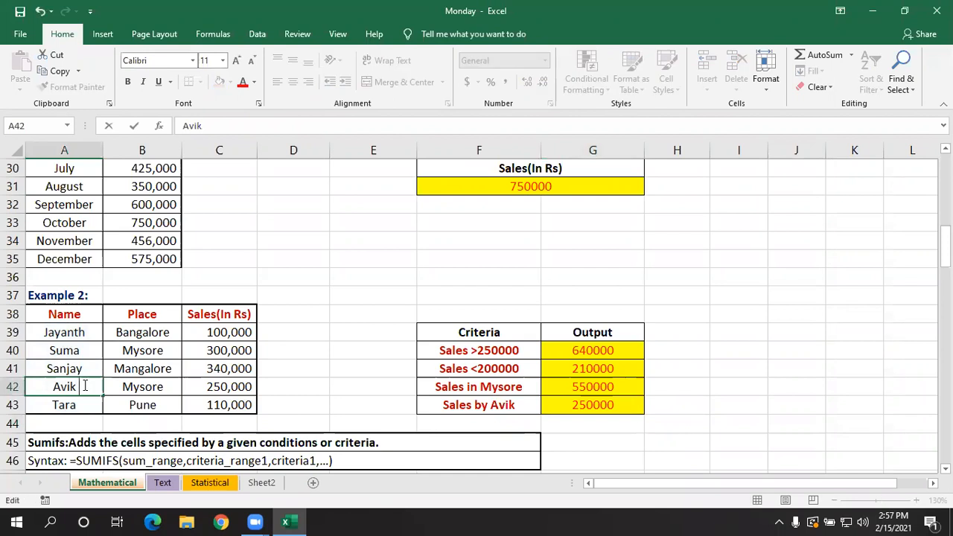
key("Return")
left_click(84, 385)
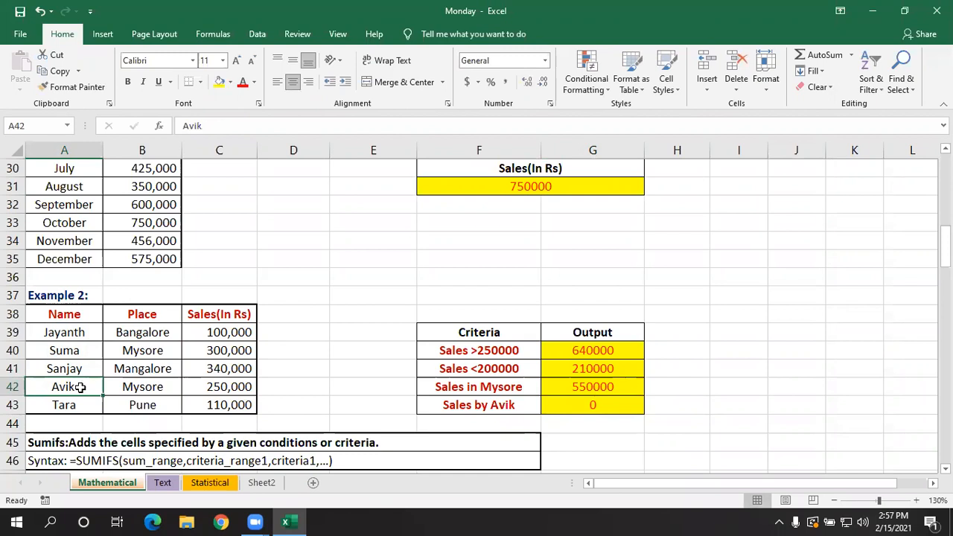
double_click(80, 385)
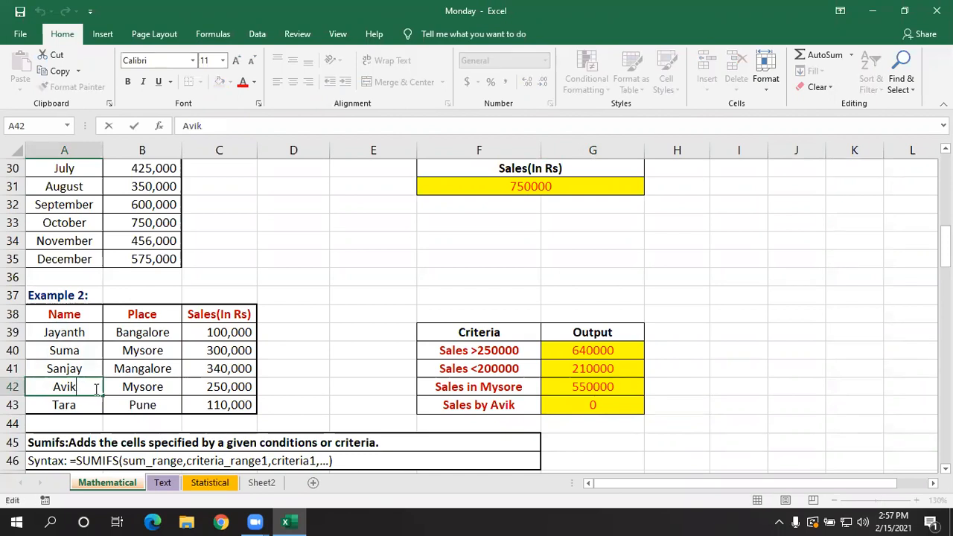
key("Return")
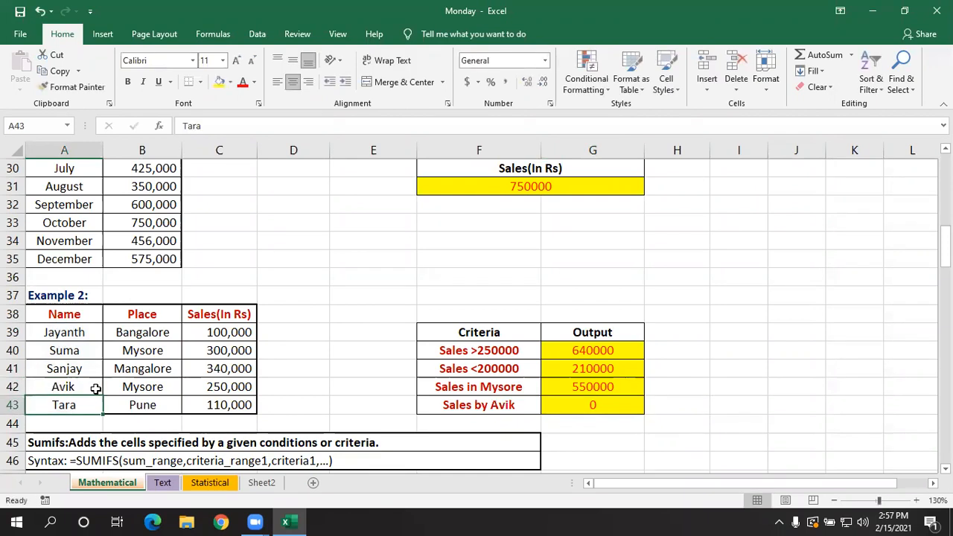
- Check G43's SUMIF formula and remove the trailing space after the salesperson's name in A42
left_click(614, 405)
double_click(614, 405)
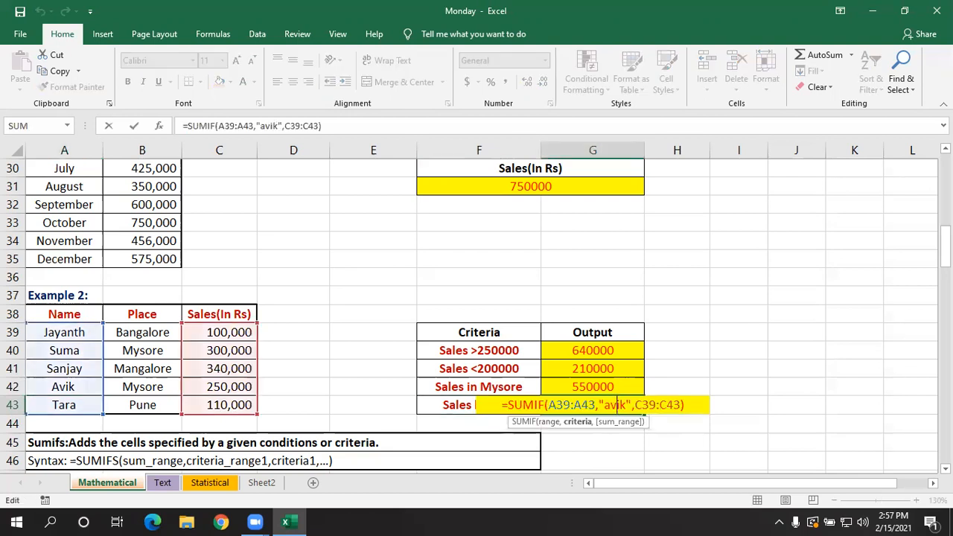
key("Return")
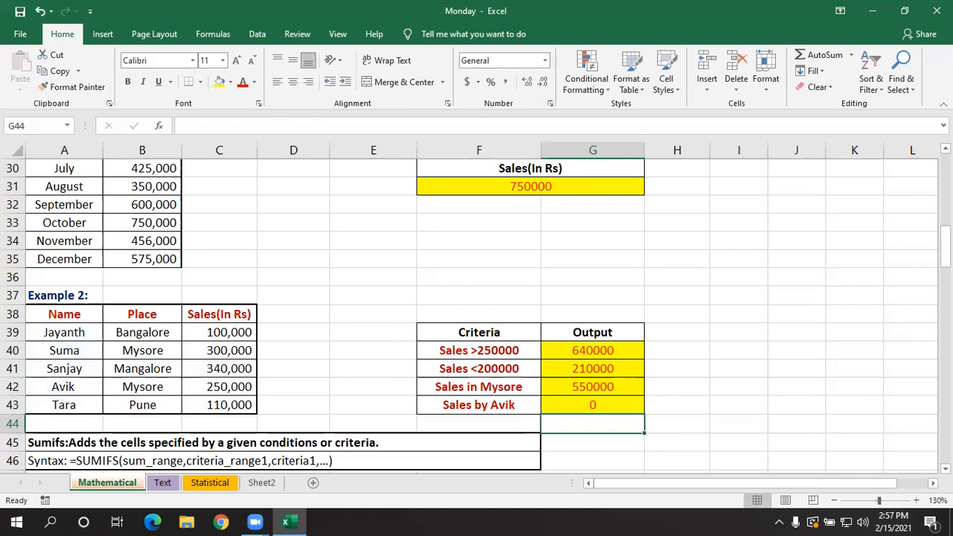
double_click(91, 385)
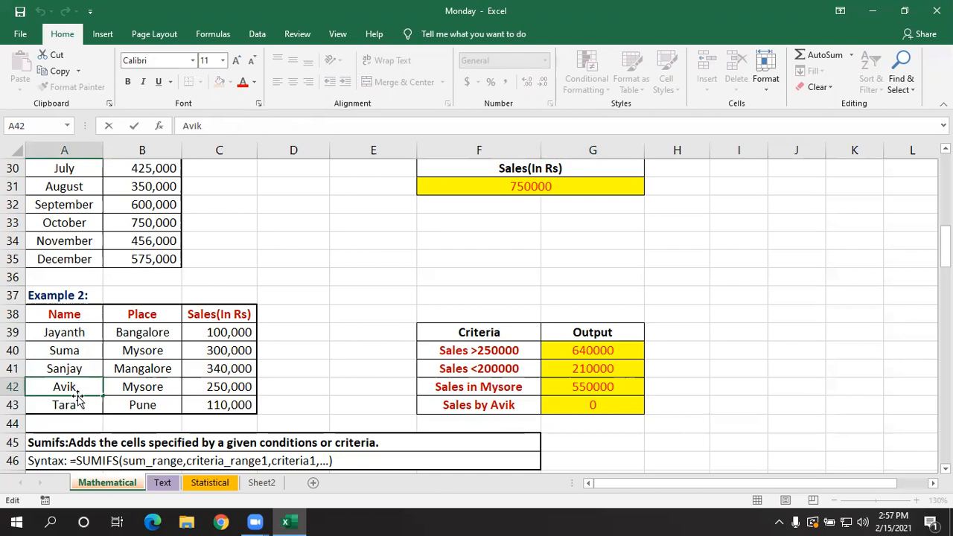
key("BackSpace")
key("Return")
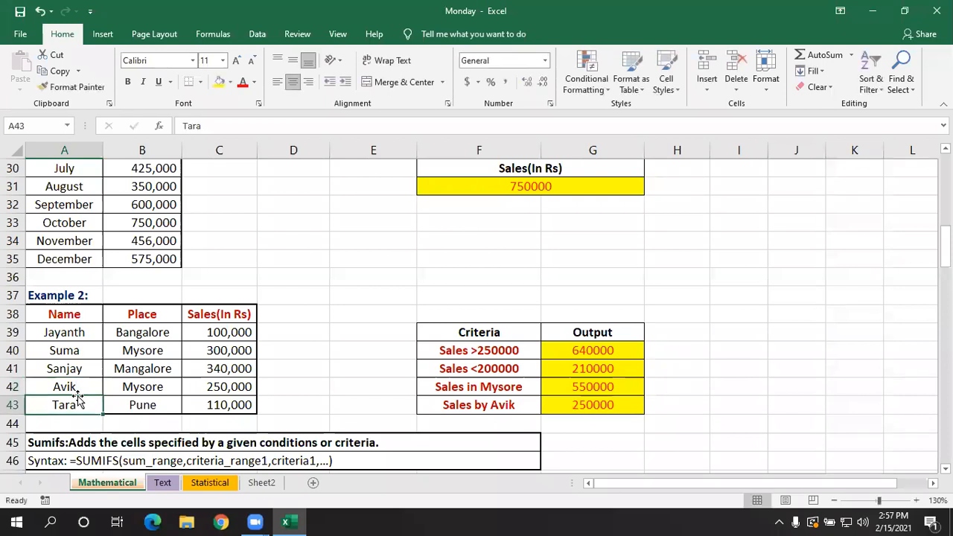
left_click(587, 434)
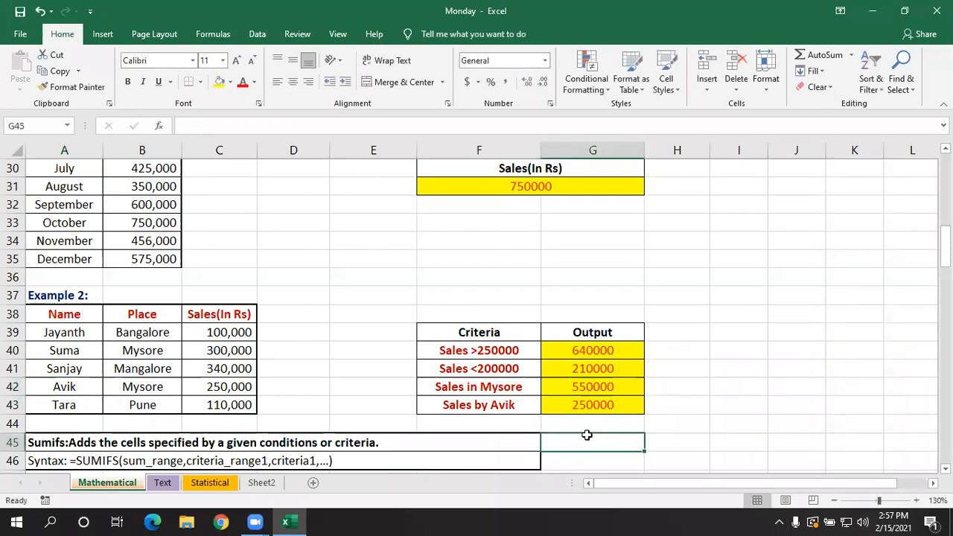
- Look back over the SUM and SUMIF examples, then examine the SUMIFS syntax and its product, supplier and quantity table
scroll(587, 434, "up", 5)
scroll(587, 435, "up", 3)
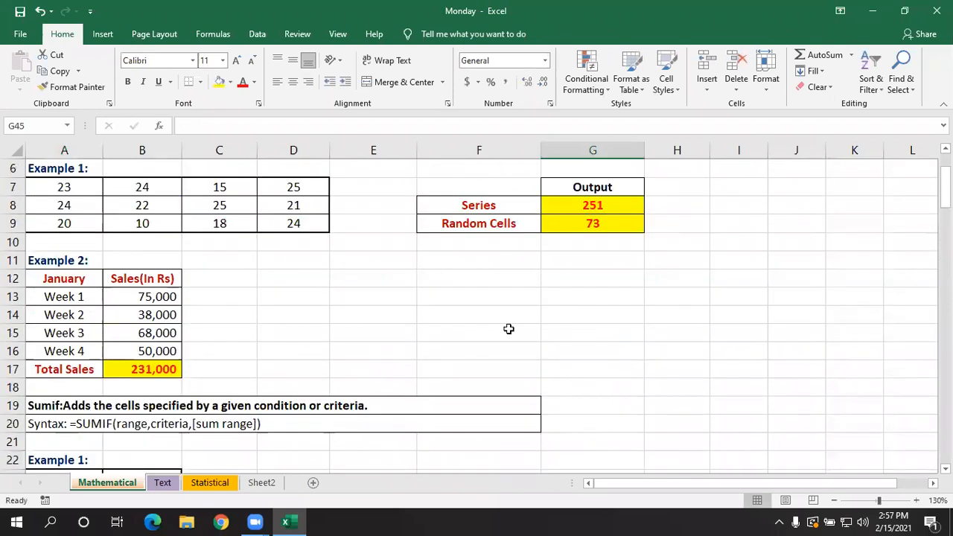
left_click(516, 371)
scroll(516, 371, "up", 2)
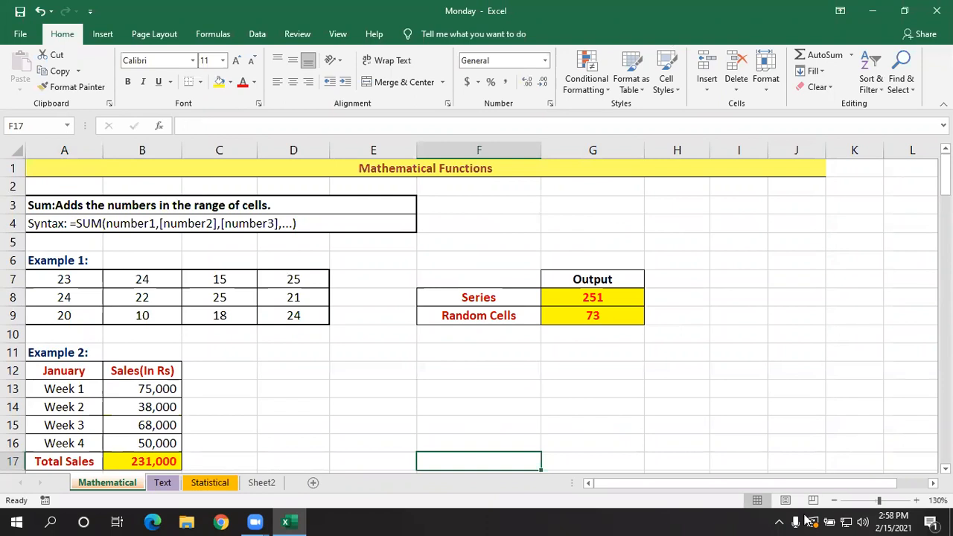
left_click(745, 238)
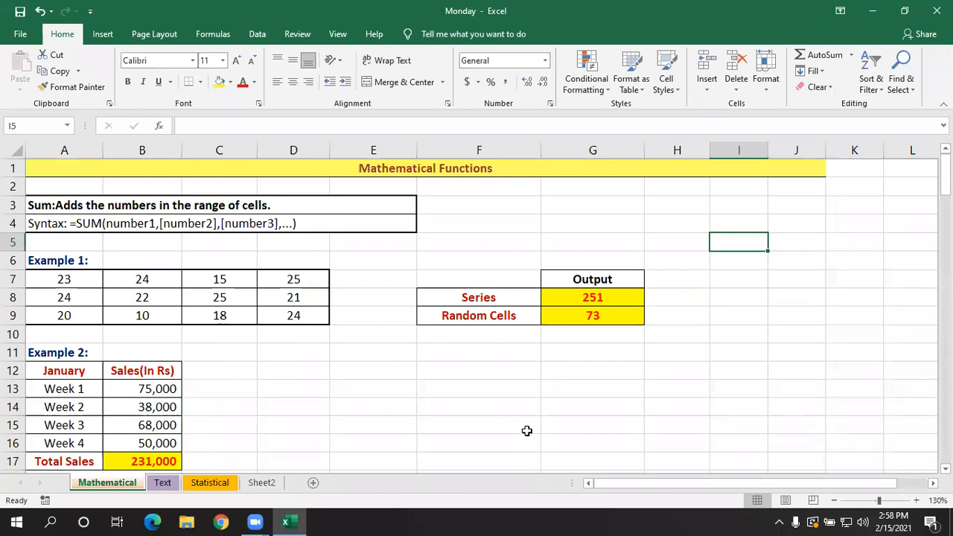
left_click(417, 396)
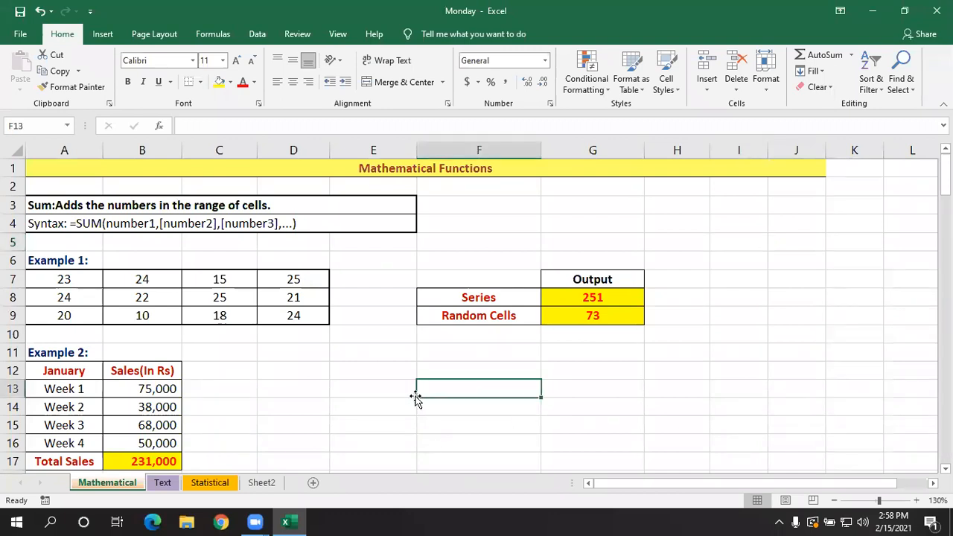
scroll(408, 382, "down", 7)
scroll(408, 375, "down", 3)
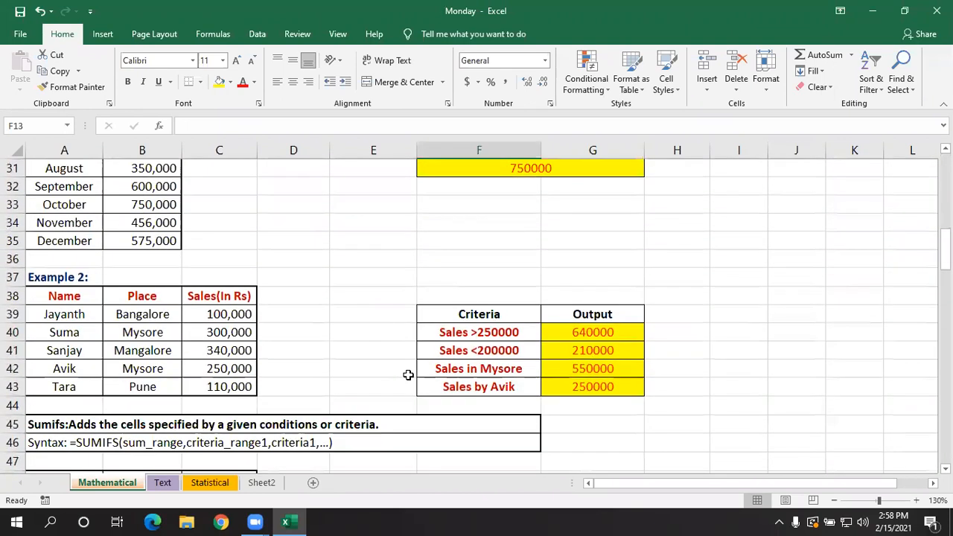
scroll(408, 374, "down", 3)
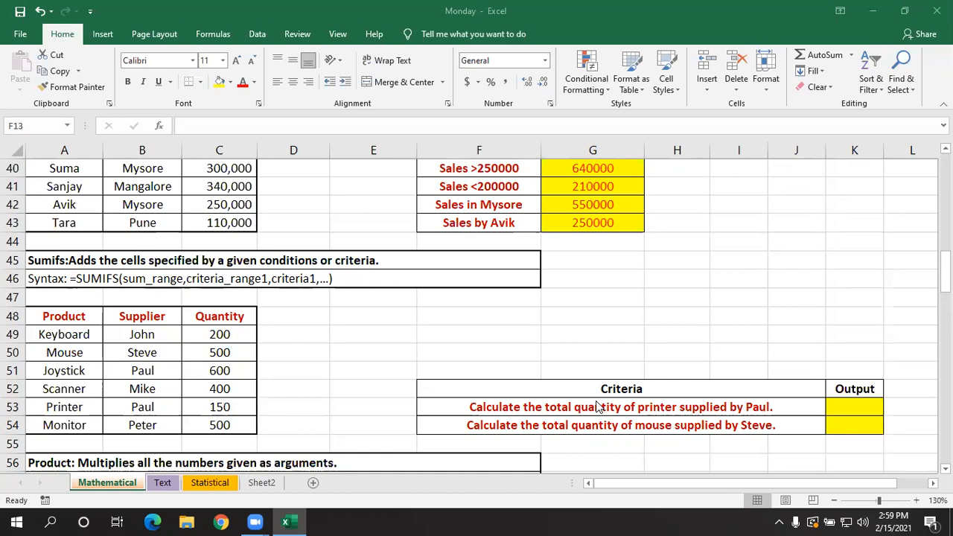
- Start a SUMIFS formula in K53 with C49:C54 as the sum range
left_click(834, 405)
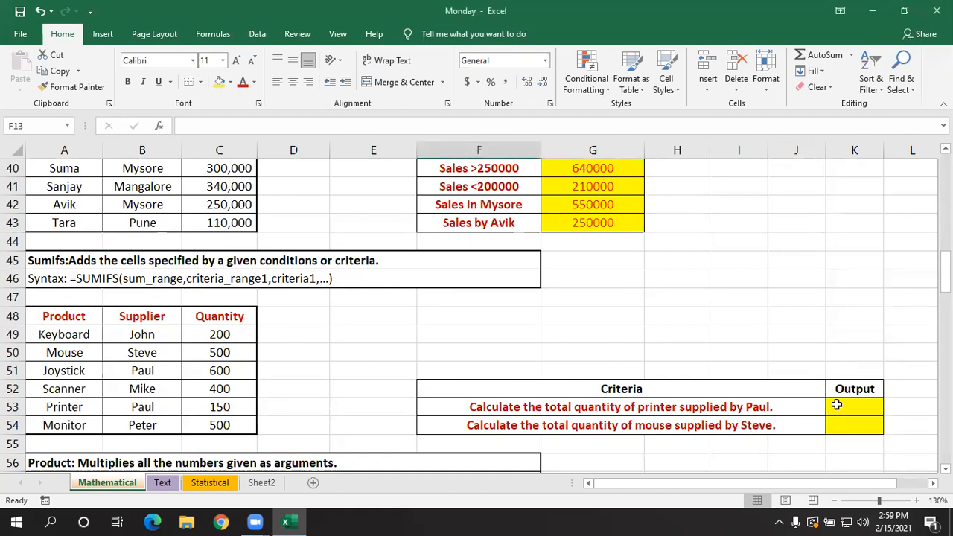
left_click(836, 405)
left_click_drag(745, 482, 771, 482)
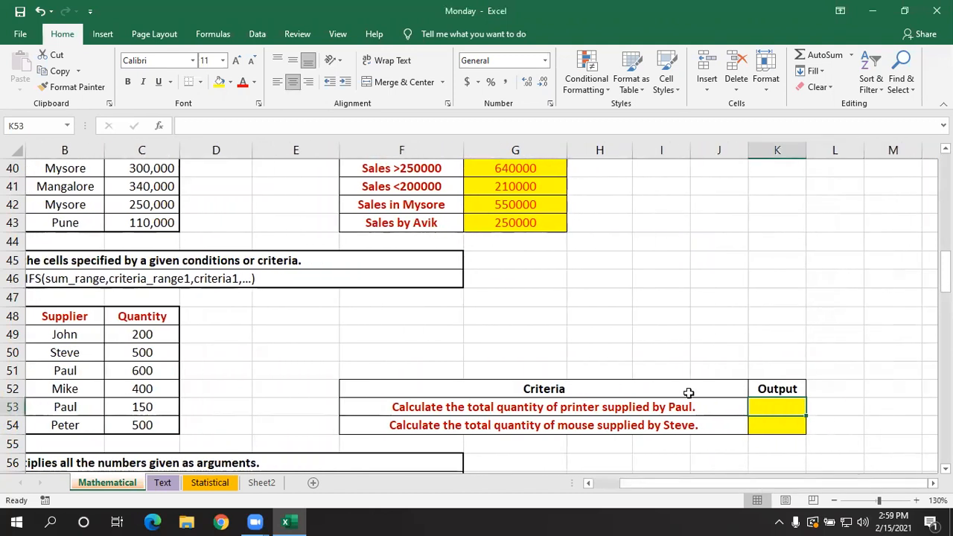
left_click_drag(630, 487, 593, 488)
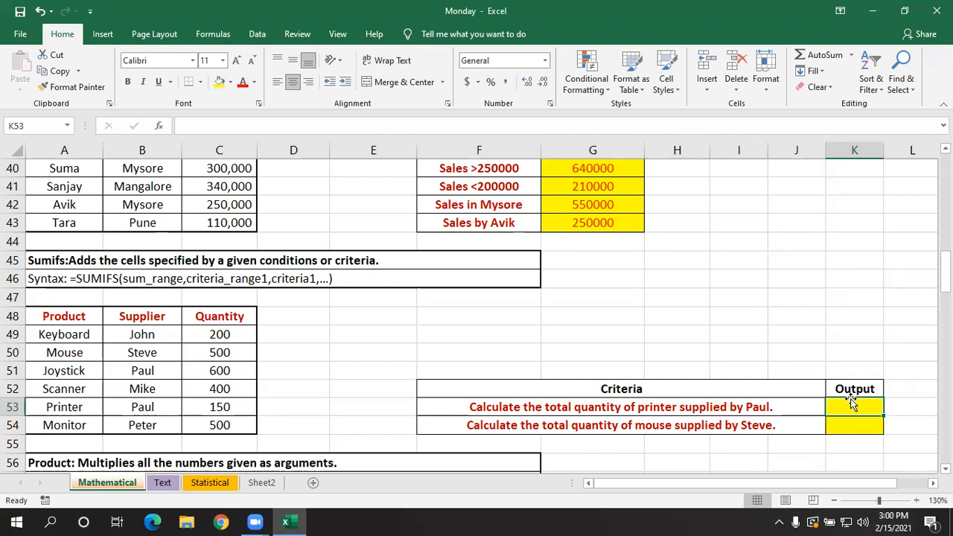
left_click(933, 482)
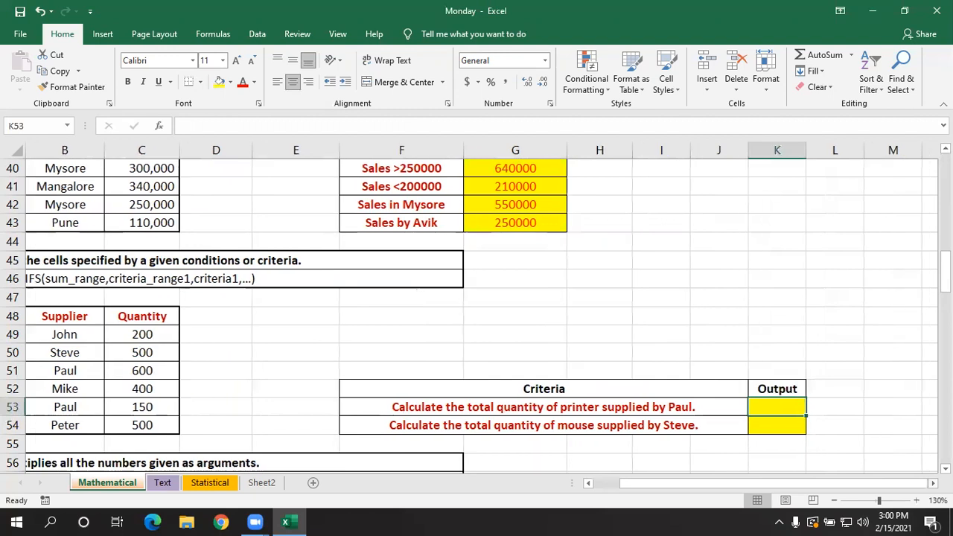
type("=s")
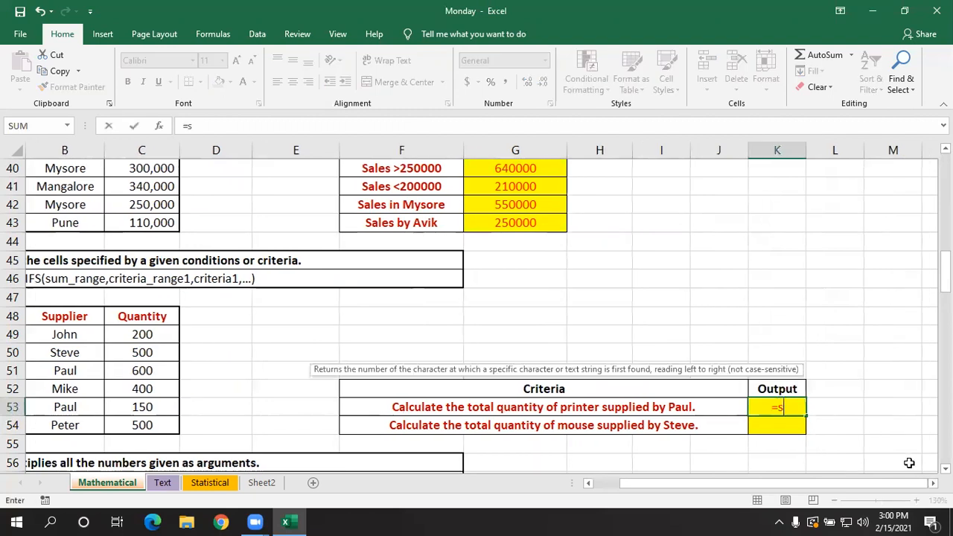
type("umifs")
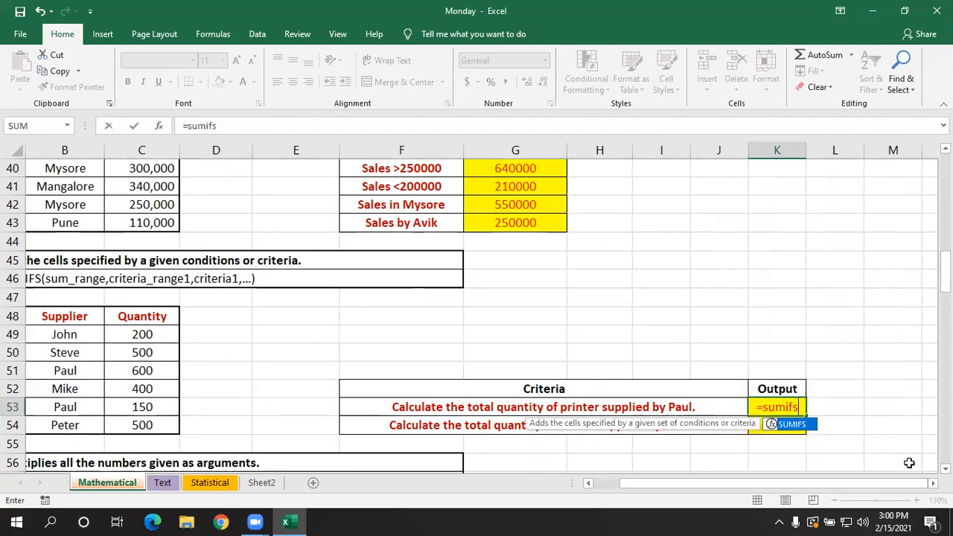
key("Tab")
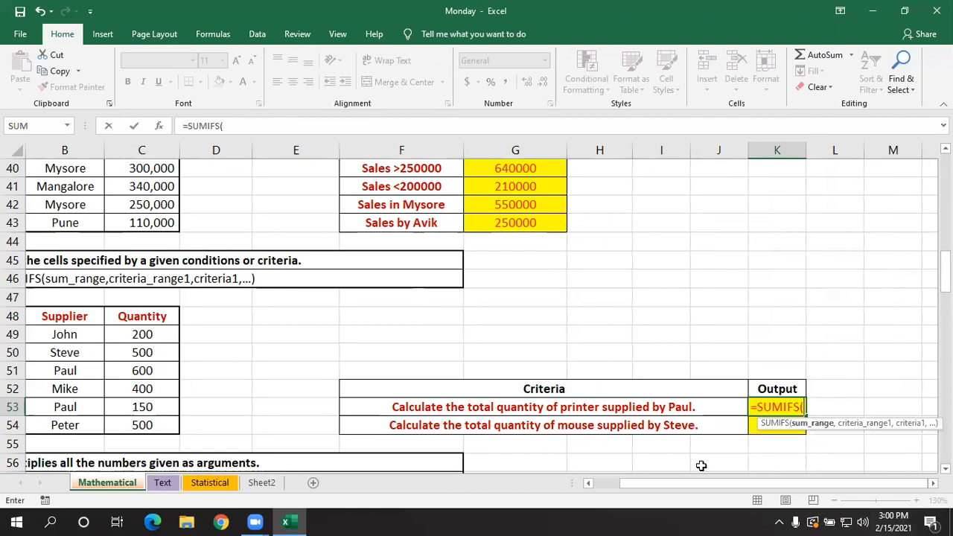
left_click_drag(698, 484, 696, 484)
left_click_drag(152, 334, 149, 421)
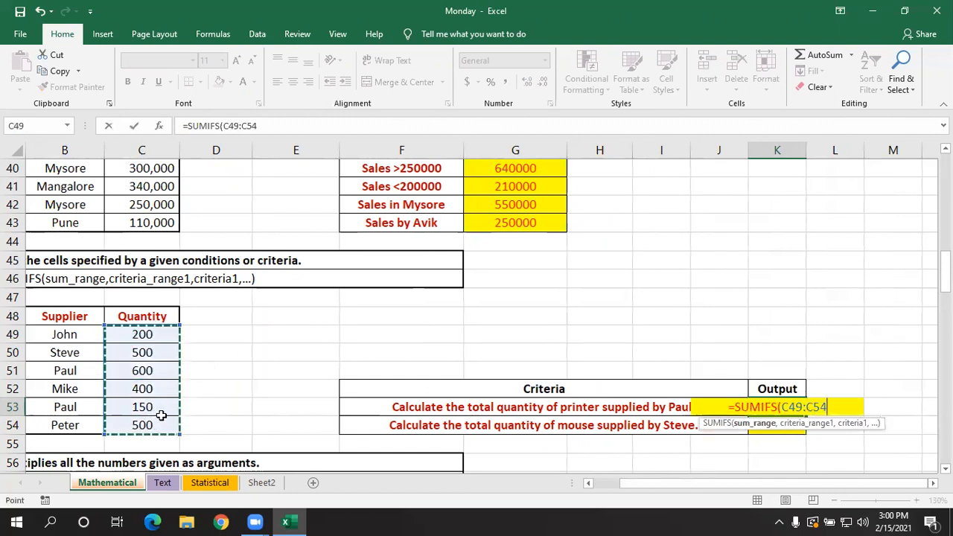
type(",")
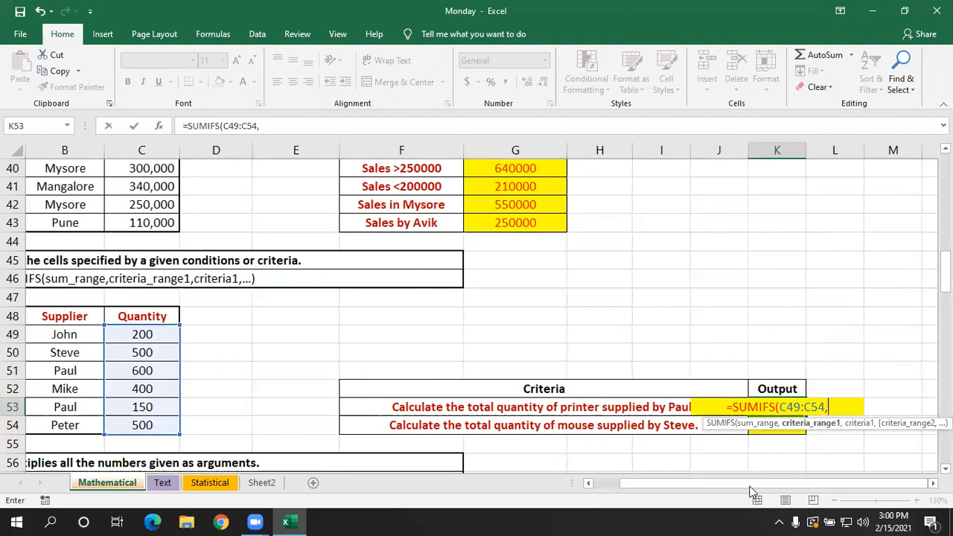
- Add A49:A54 as the first criteria range in K53's SUMIFS formula, with "printer" as its criterion
left_click_drag(738, 485, 723, 490)
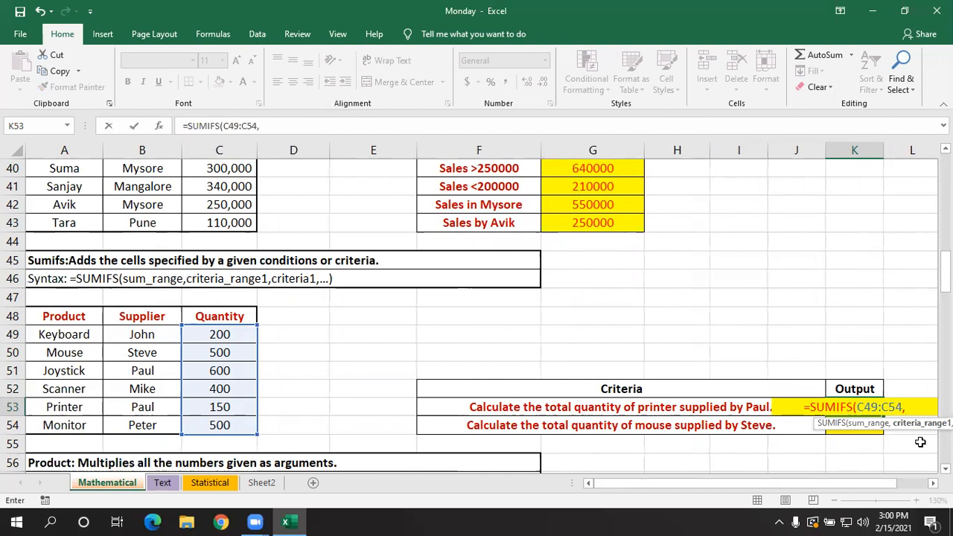
left_click_drag(82, 332, 77, 421)
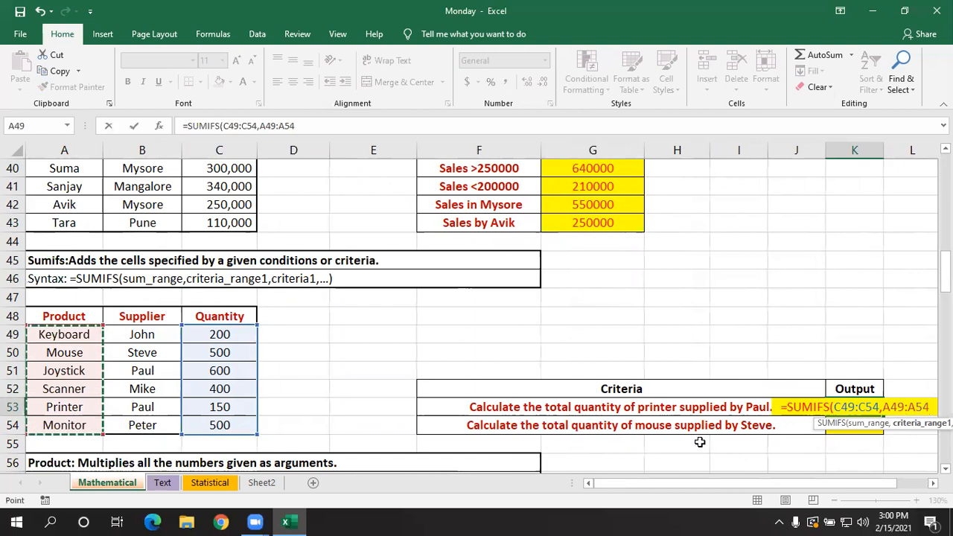
type(",")
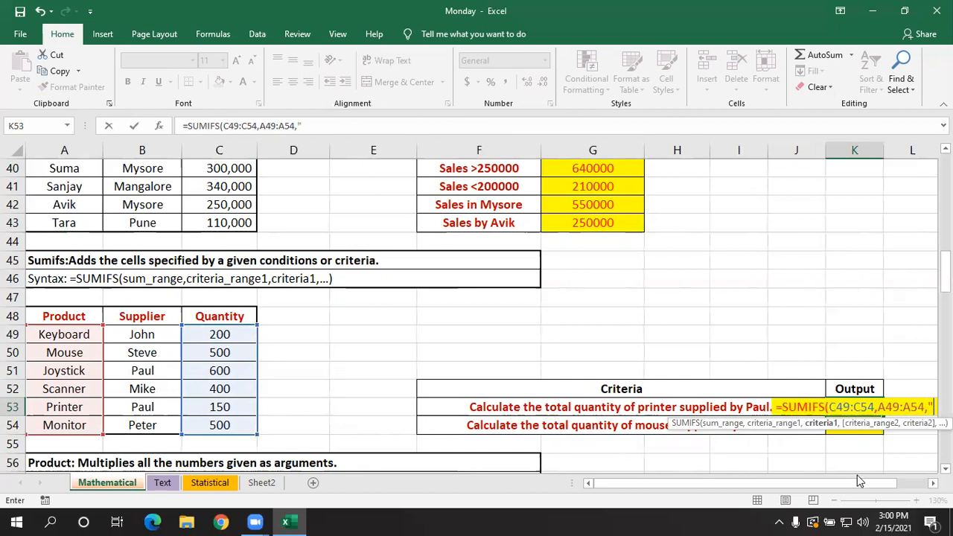
type("\"print")
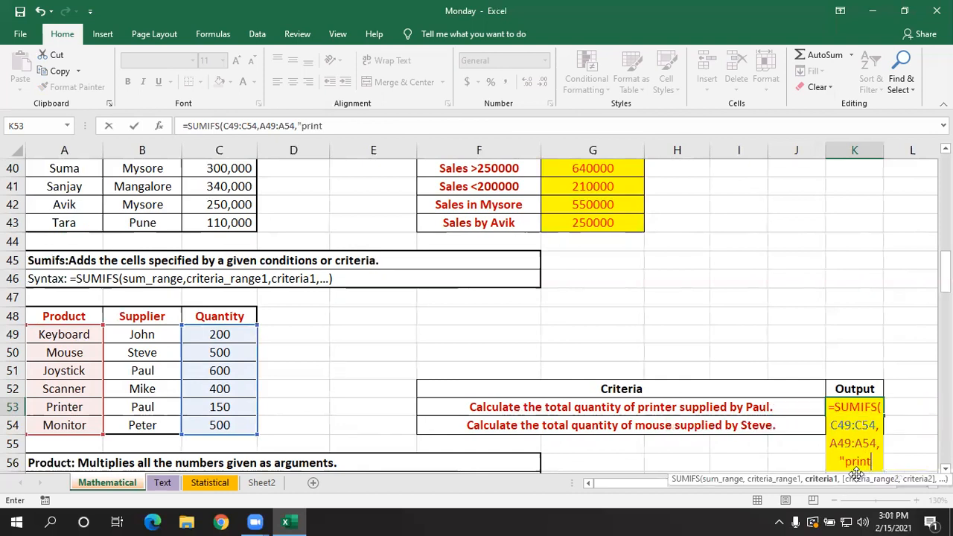
type("er\",")
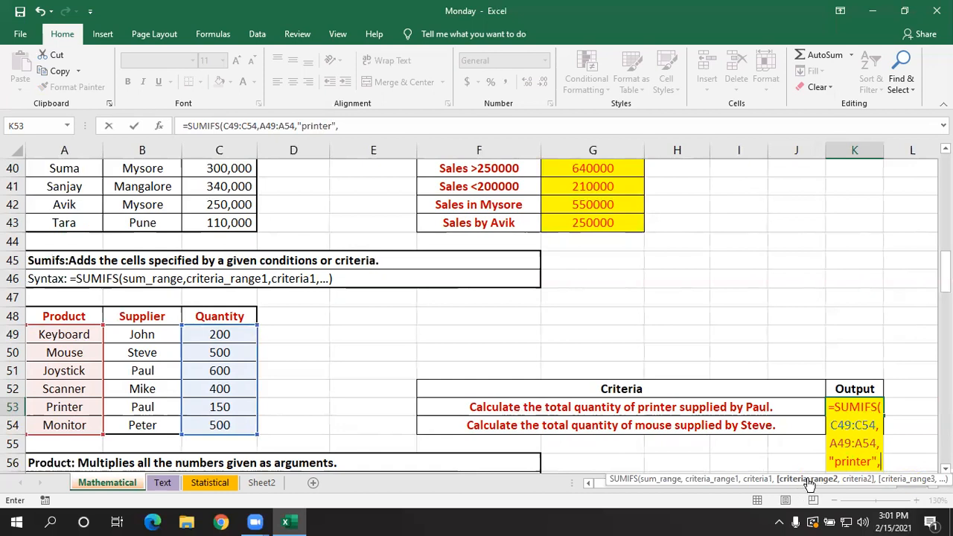
- Complete K53's SUMIFS formula with criteria range B49:B54 and the supplier's name from B53 as typed-text criterion
left_click_drag(161, 330, 162, 423)
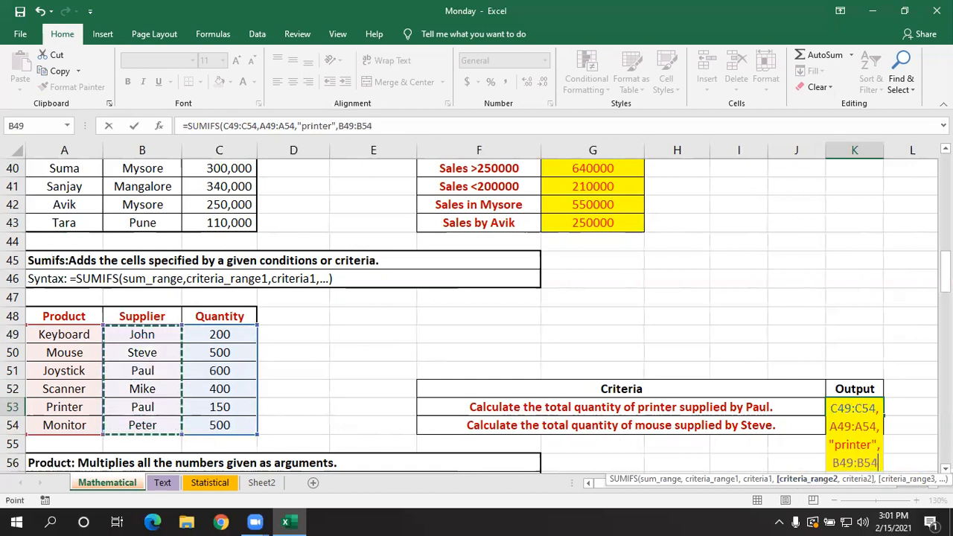
type(",")
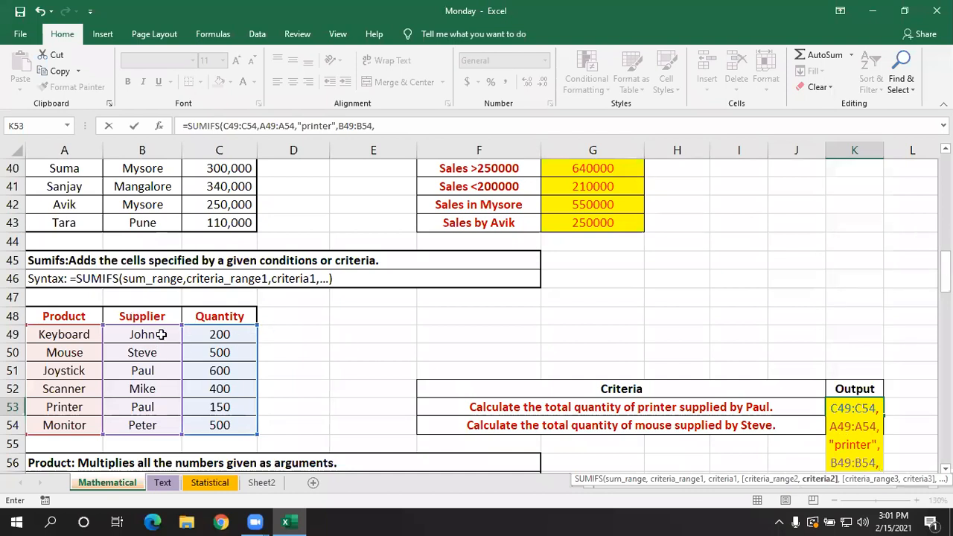
type("\"pa")
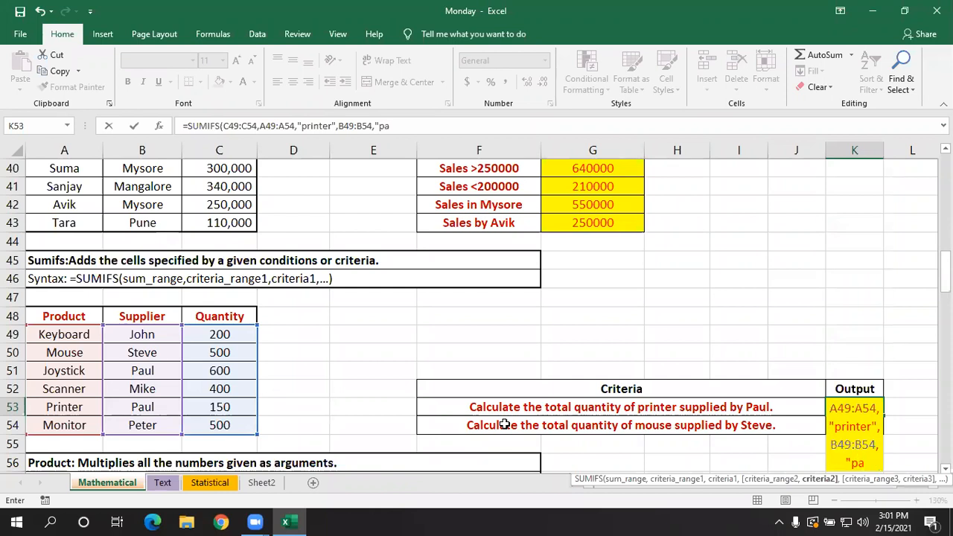
type("ul\")")
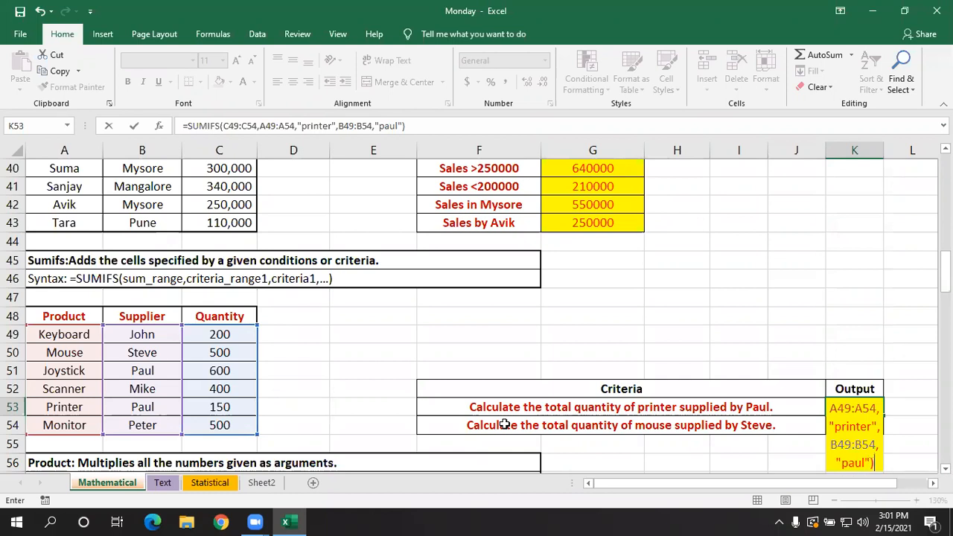
key("Return")
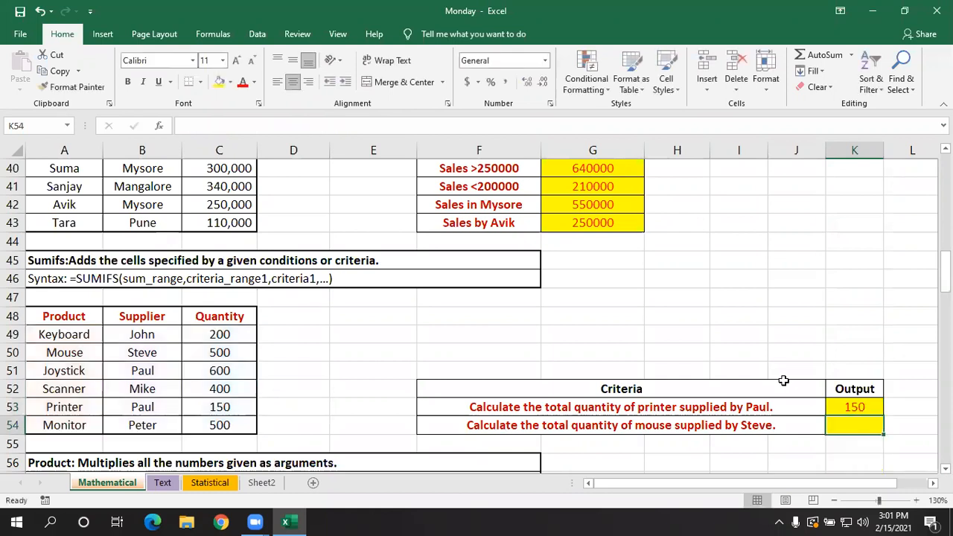
- Compare K53's SUMIFS formula with the quantity in C53 and change the product in A53 to Scanner
left_click(858, 406)
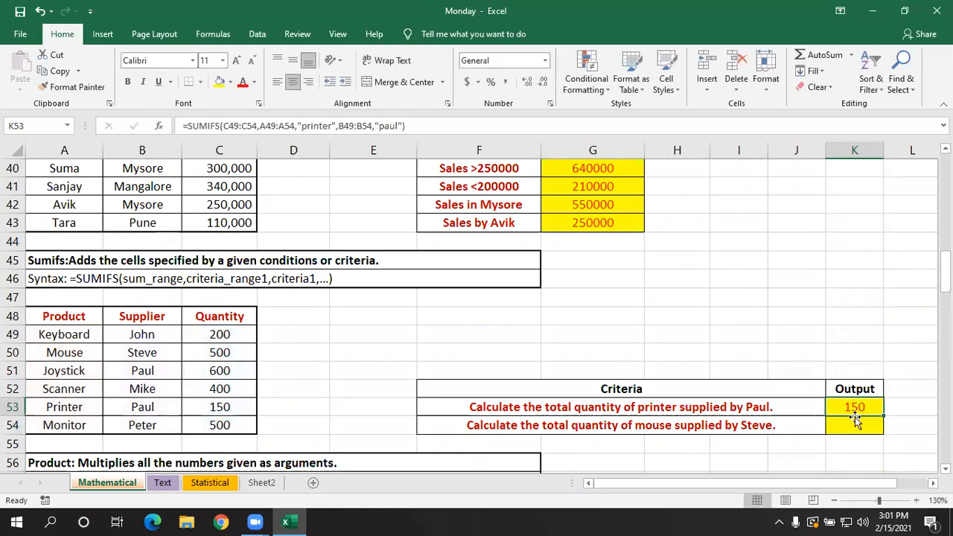
left_click(208, 408)
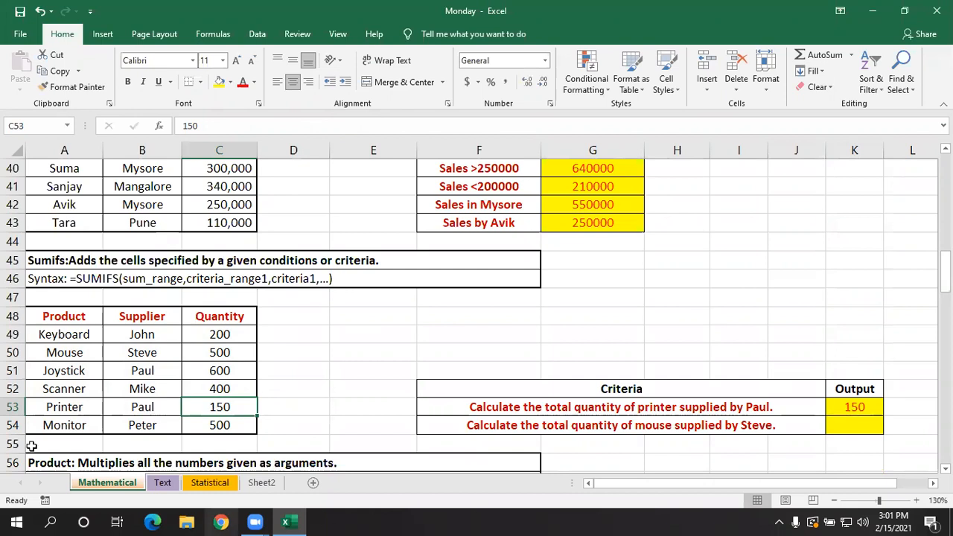
left_click(70, 409)
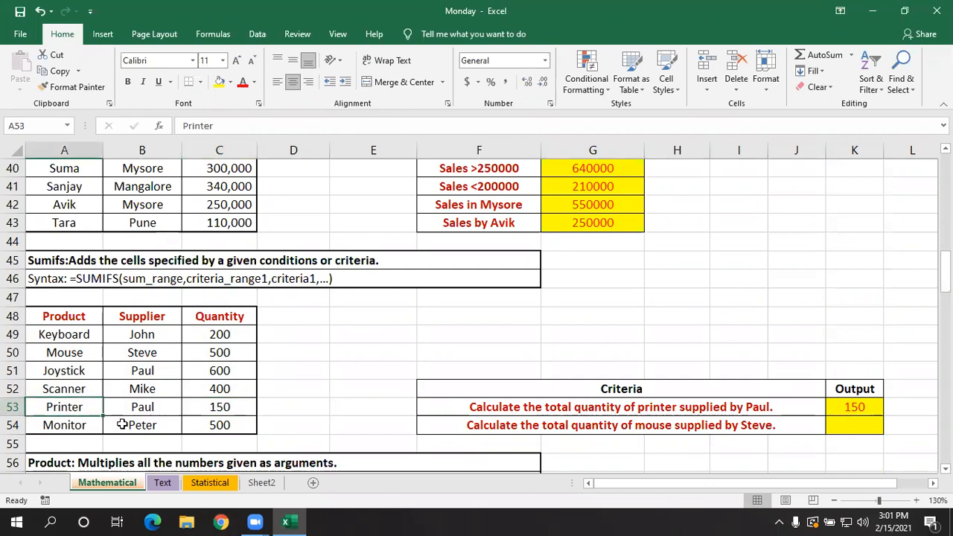
type("scanner")
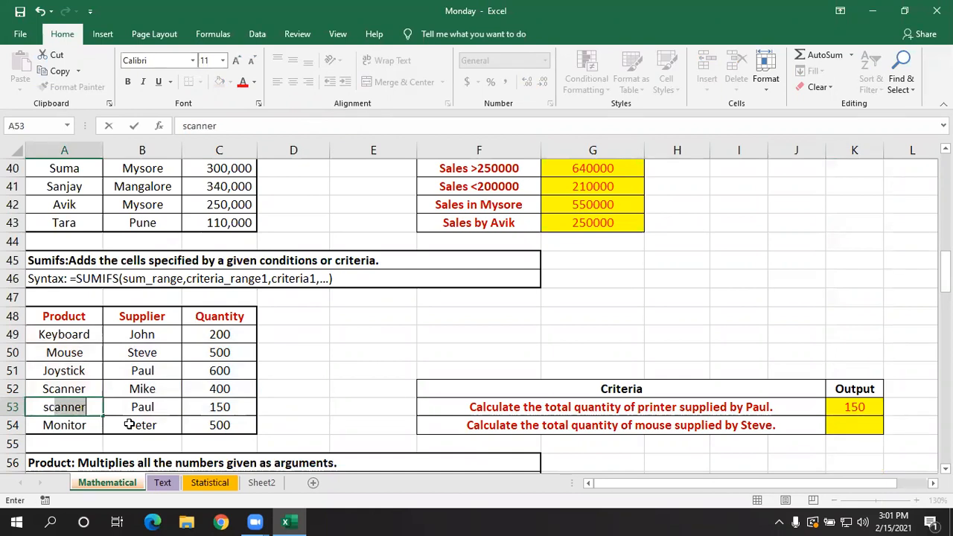
key("Return")
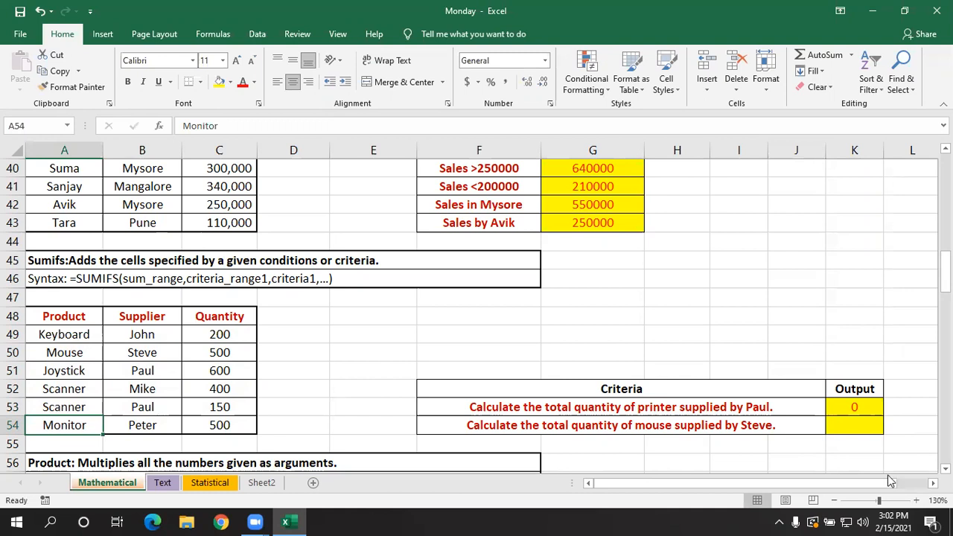
- Undo the product change in A53 and start a SUMIFS formula in K54 with C49:C54 as the sum range
key("ctrl+z")
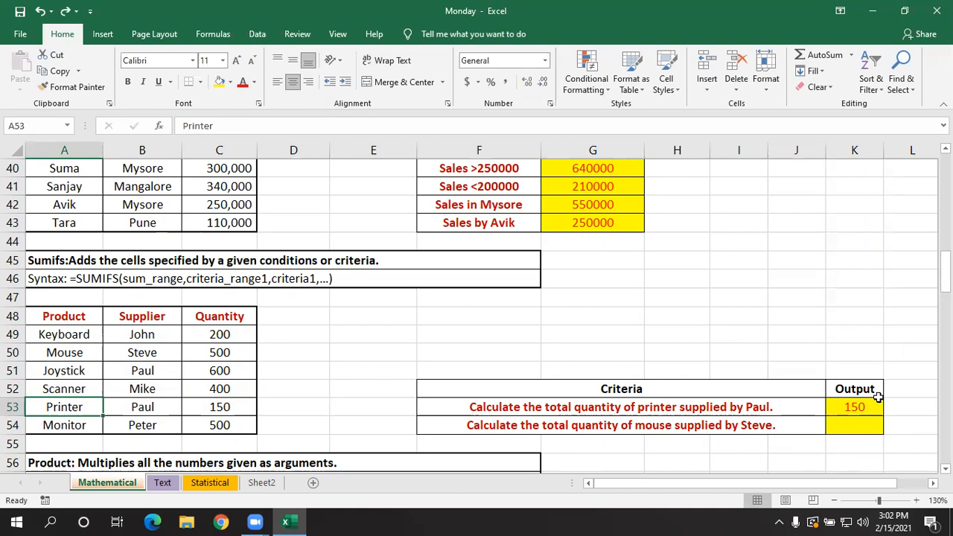
left_click(855, 422)
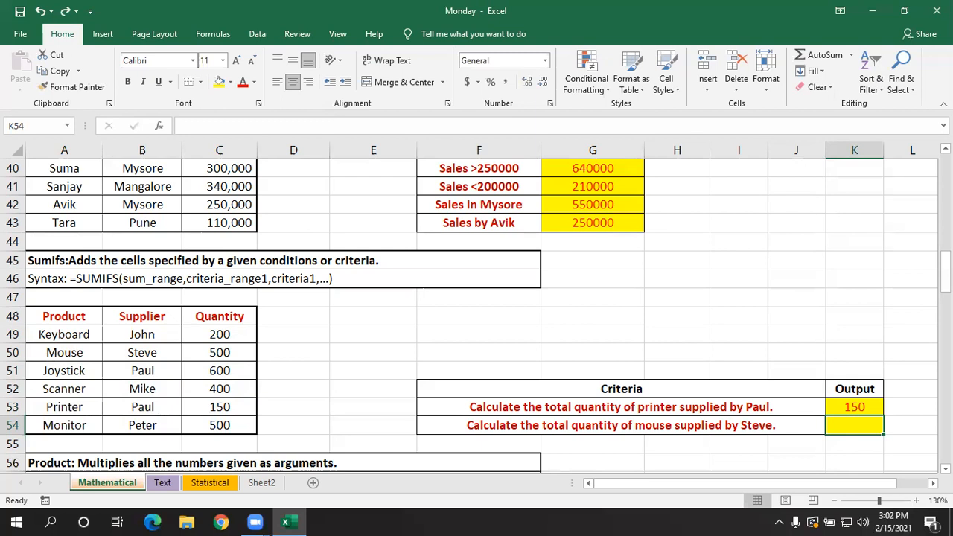
type("=sumifs")
key("Tab")
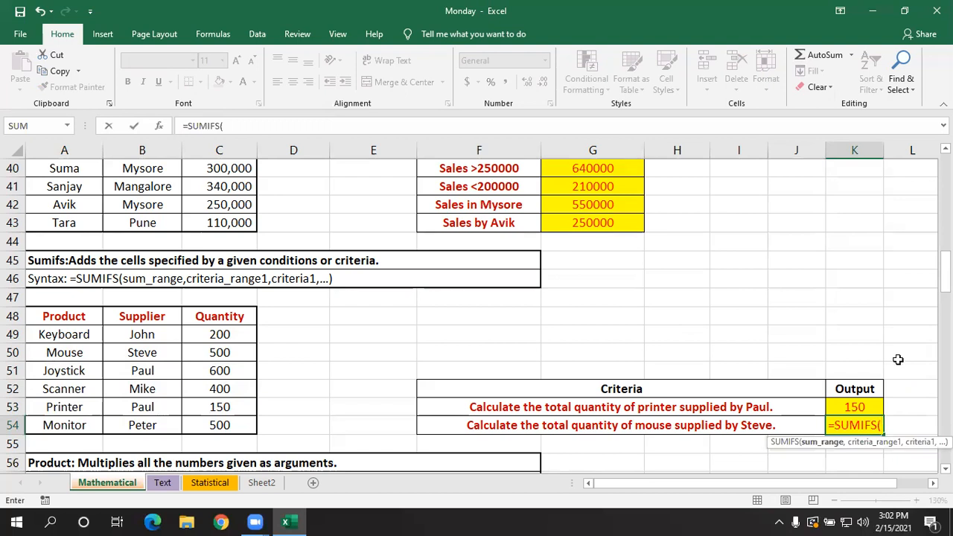
left_click_drag(246, 335, 223, 425)
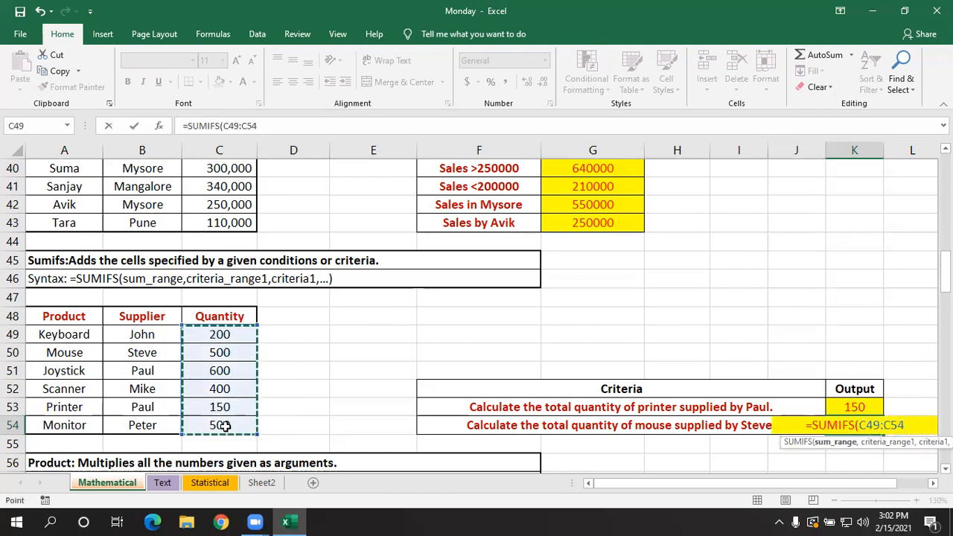
type(",")
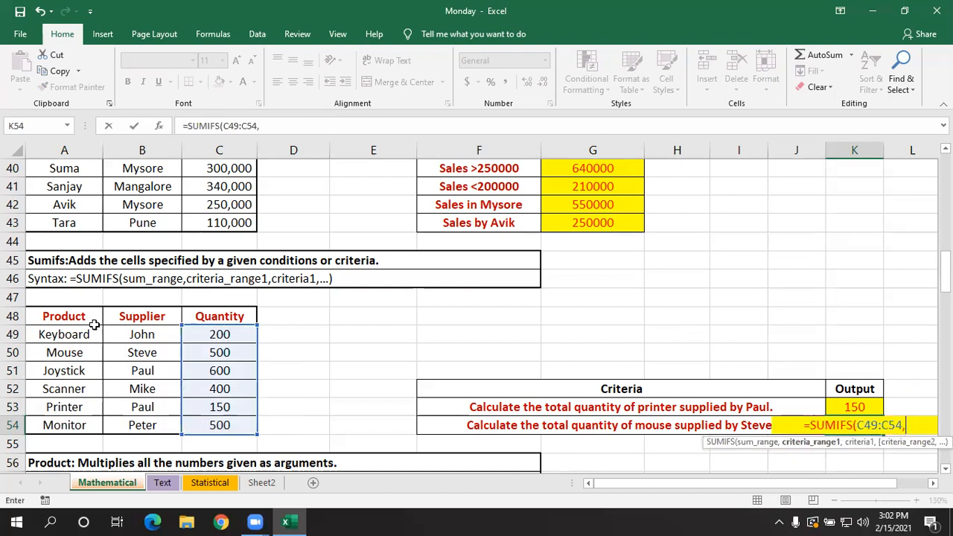
- Add A49:A54 as the first criteria range in K54's SUMIFS formula, with "mouse" as its criterion
left_click_drag(88, 333, 93, 428)
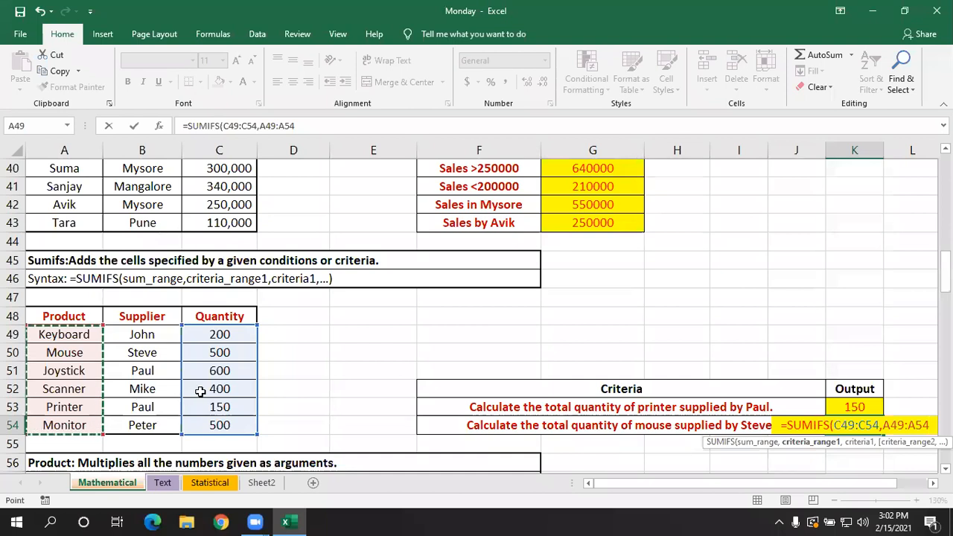
type(",")
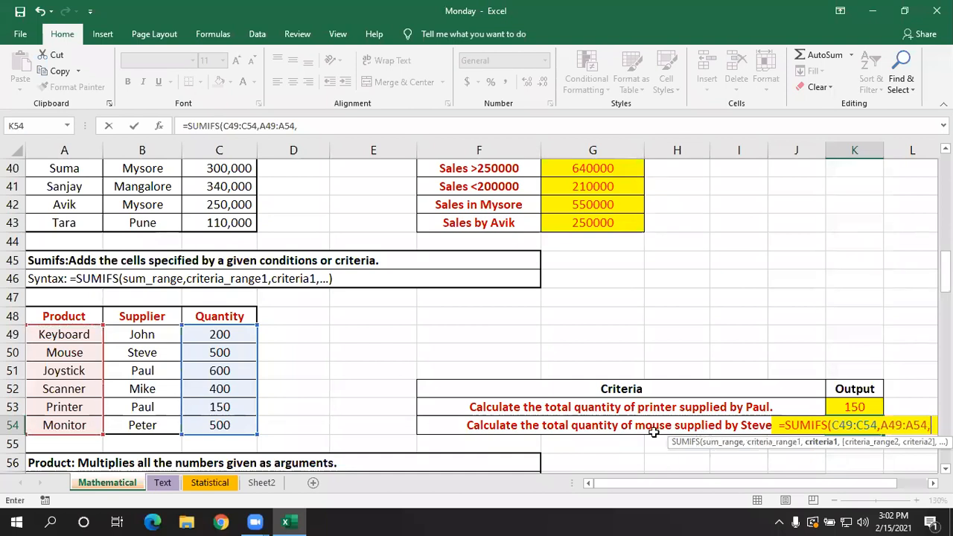
type("m")
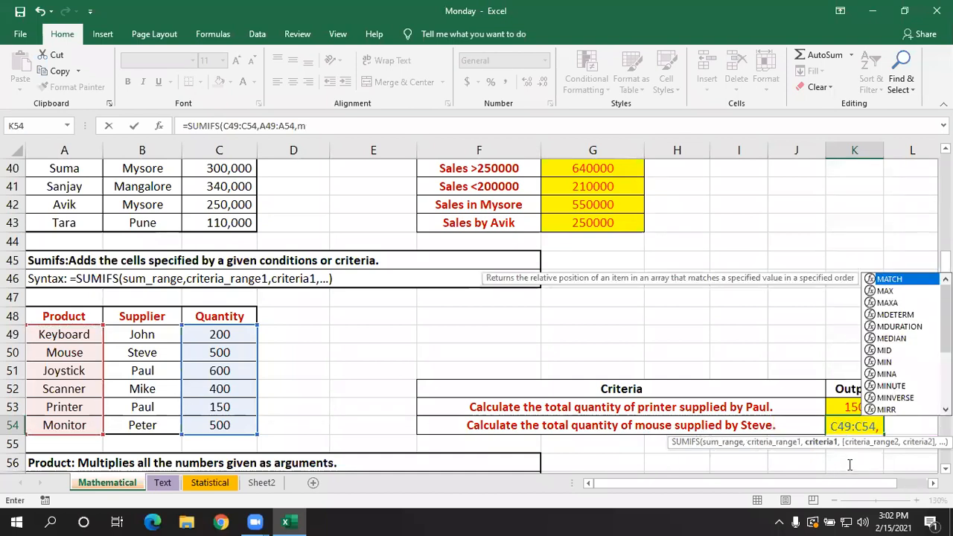
key("BackSpace")
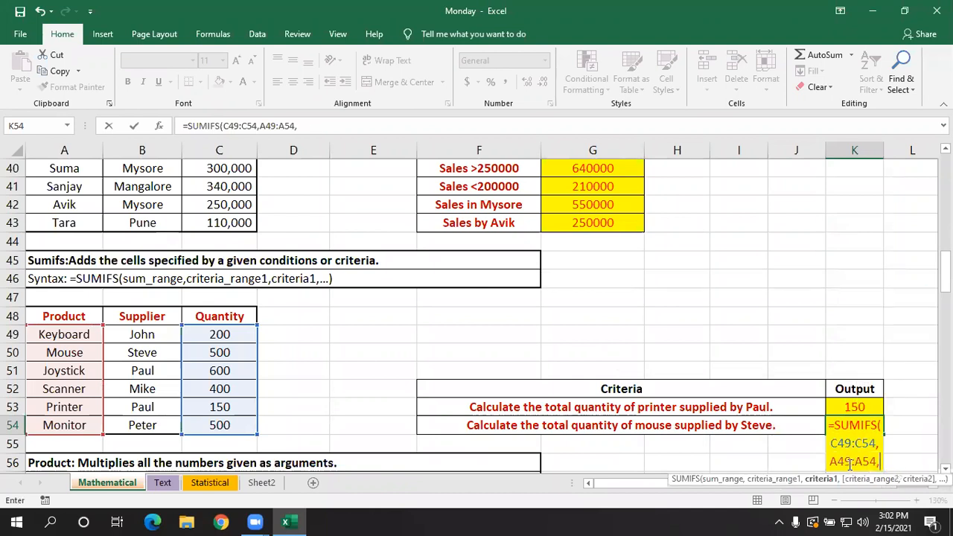
type("\"mouse\",")
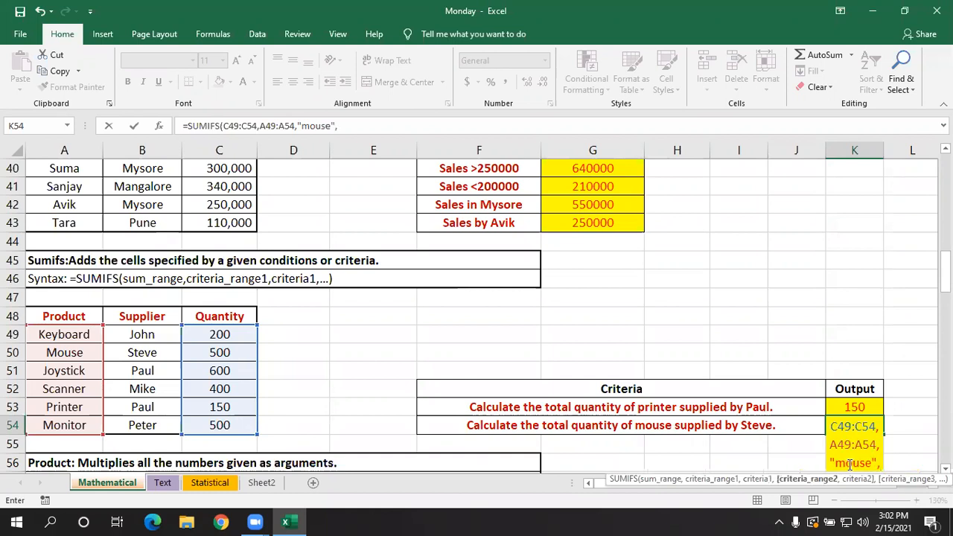
- Complete K54's SUMIFS formula with criteria range B49:B54 and the supplier's name from B50 as typed-text criterion
left_click_drag(155, 334, 155, 424)
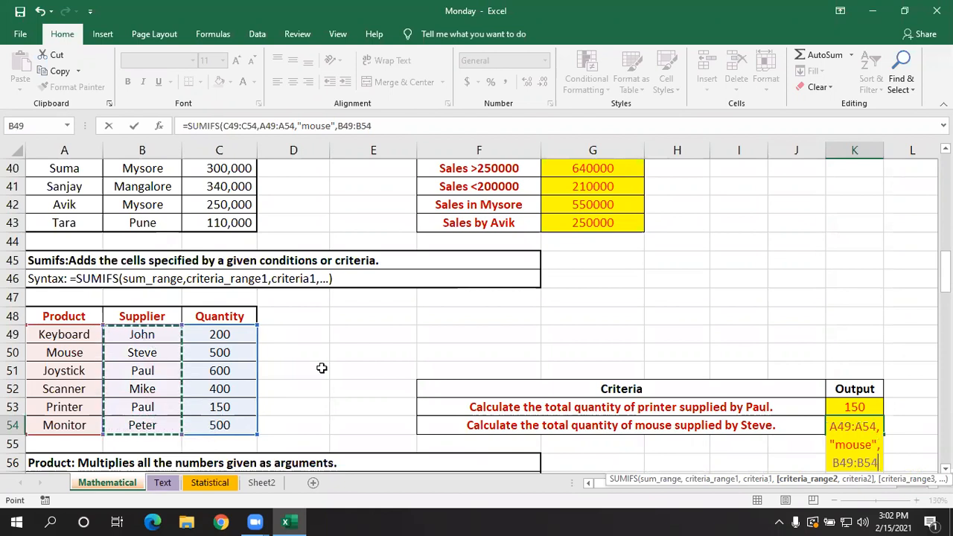
type(",")
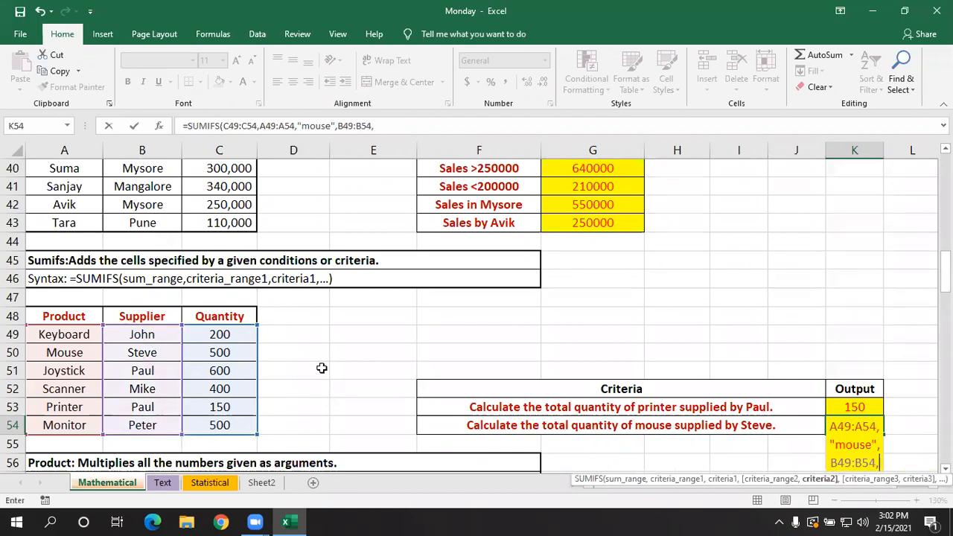
type("\"steve")
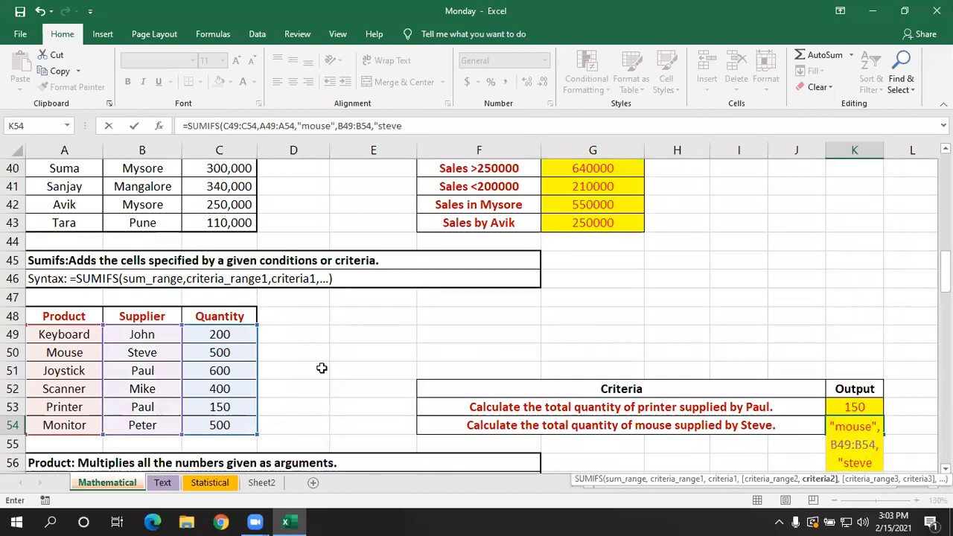
type("\"")
key("Return")
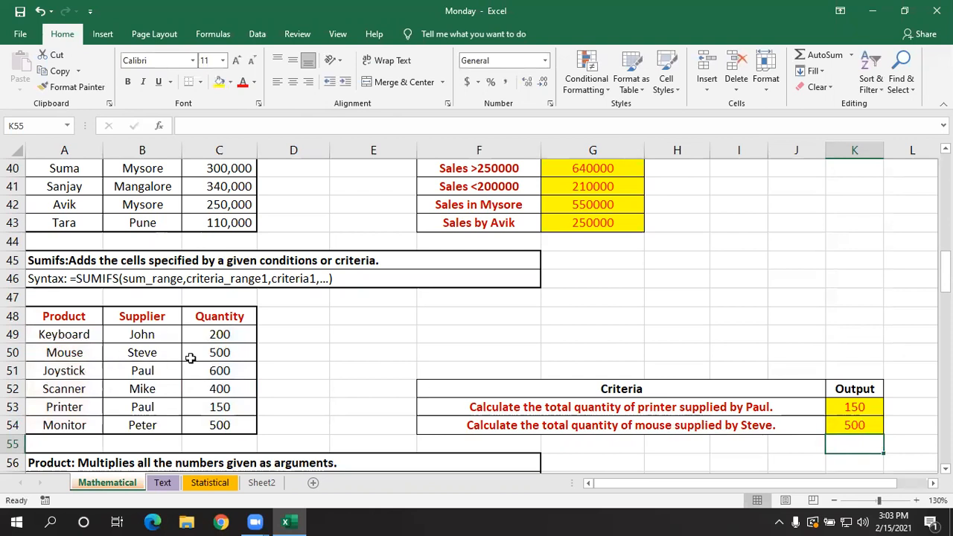
left_click(405, 349)
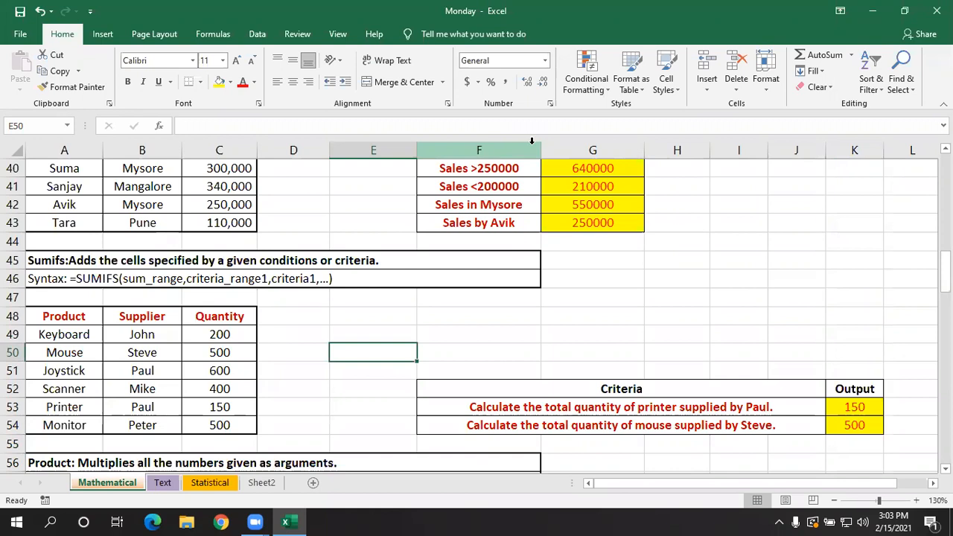
left_click(136, 6)
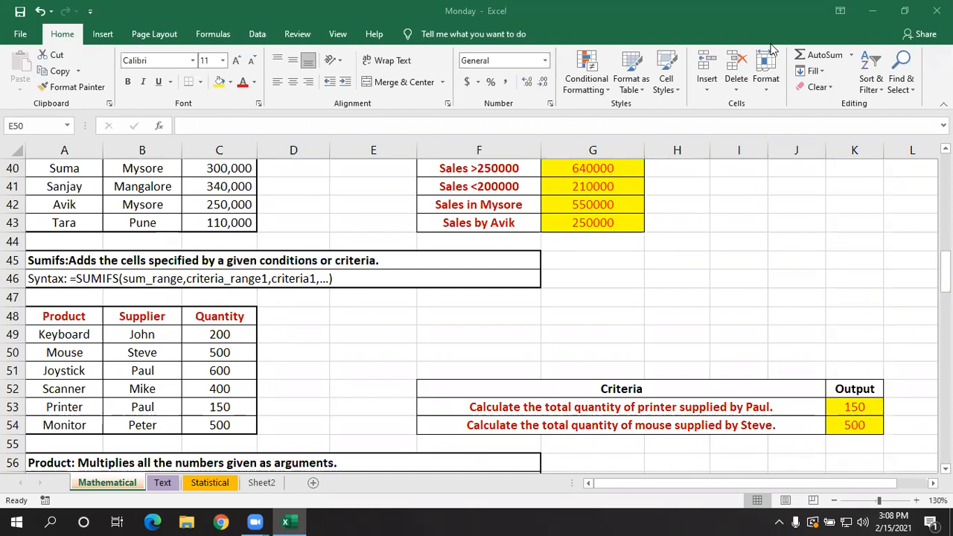
left_click(599, 298)
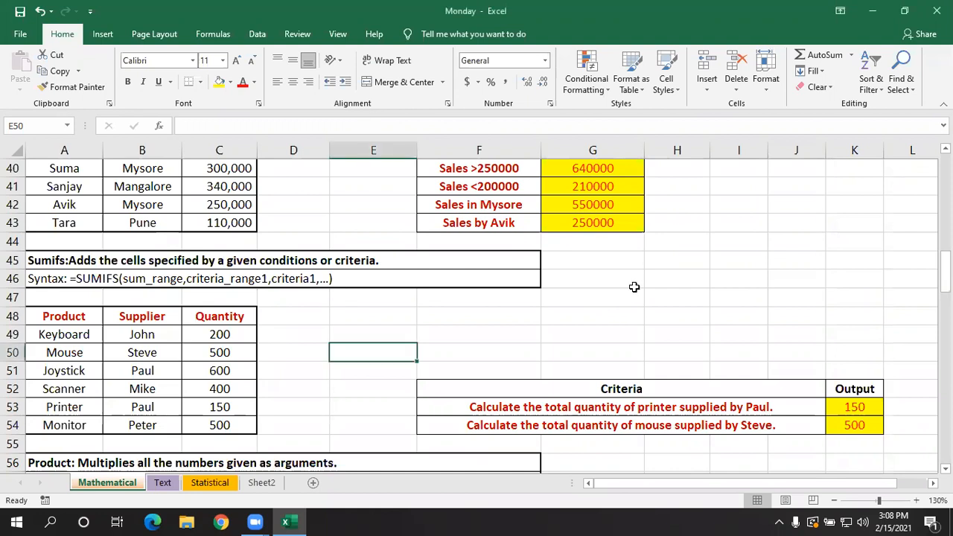
left_click(869, 114)
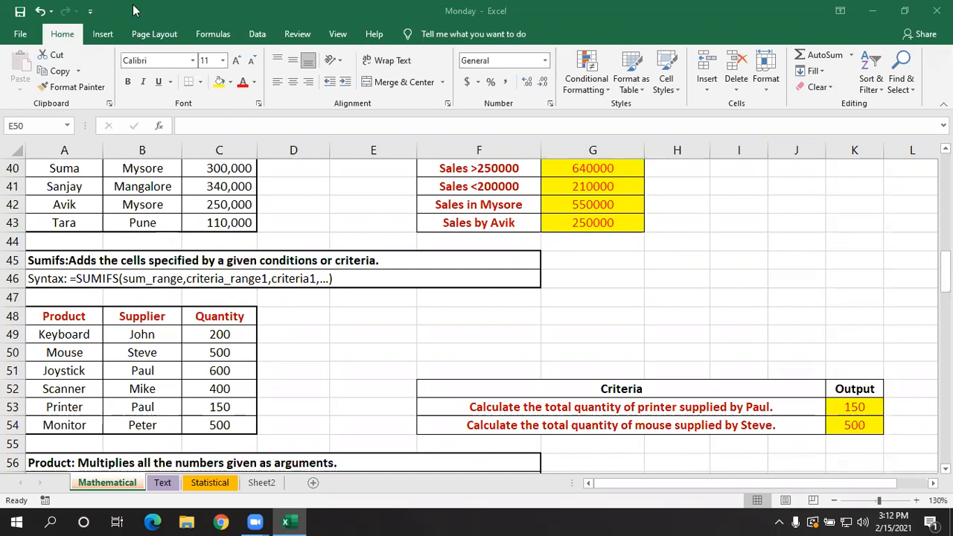
left_click(358, 381)
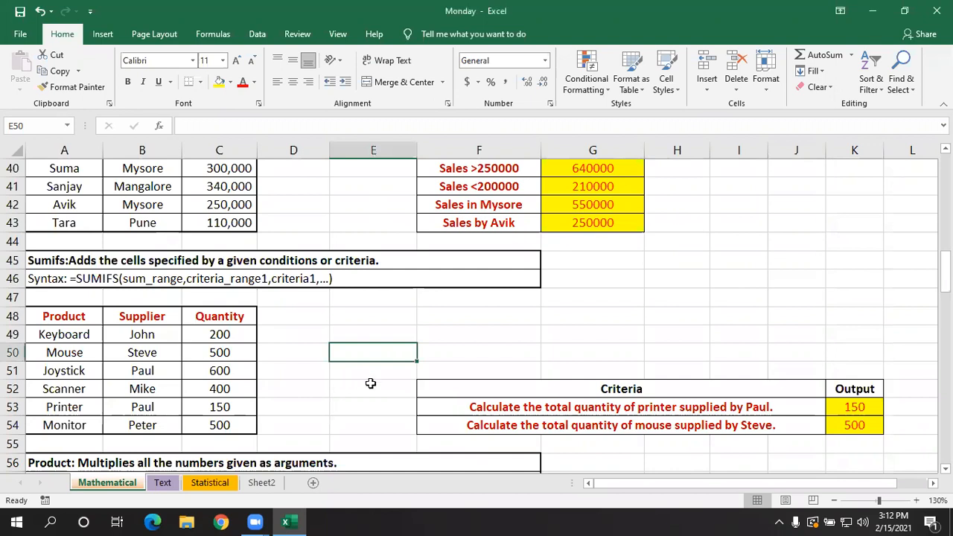
- Look over the SUMIF and SUMIFS examples and the PRODUCT section below them
scroll(388, 364, "down", 1)
scroll(388, 365, "down", 1)
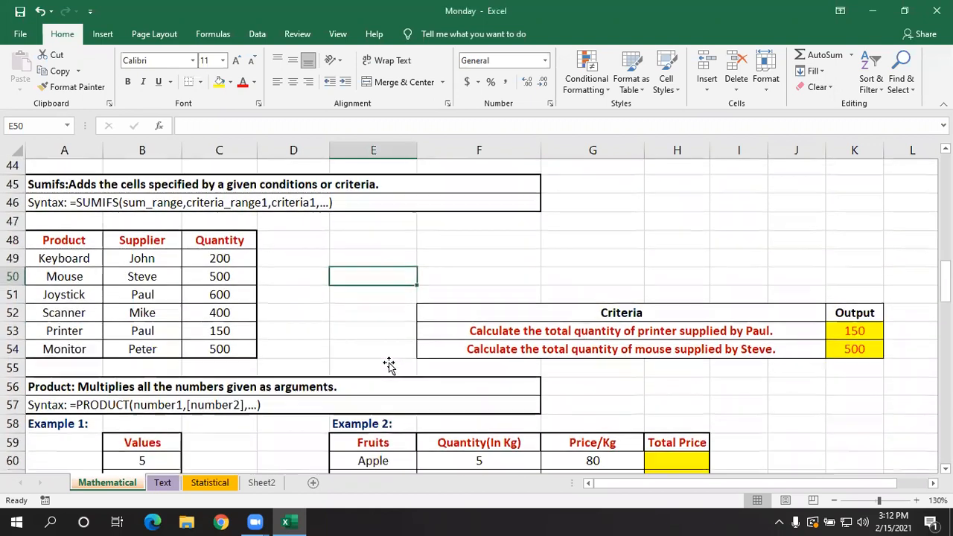
scroll(379, 328, "up", 1)
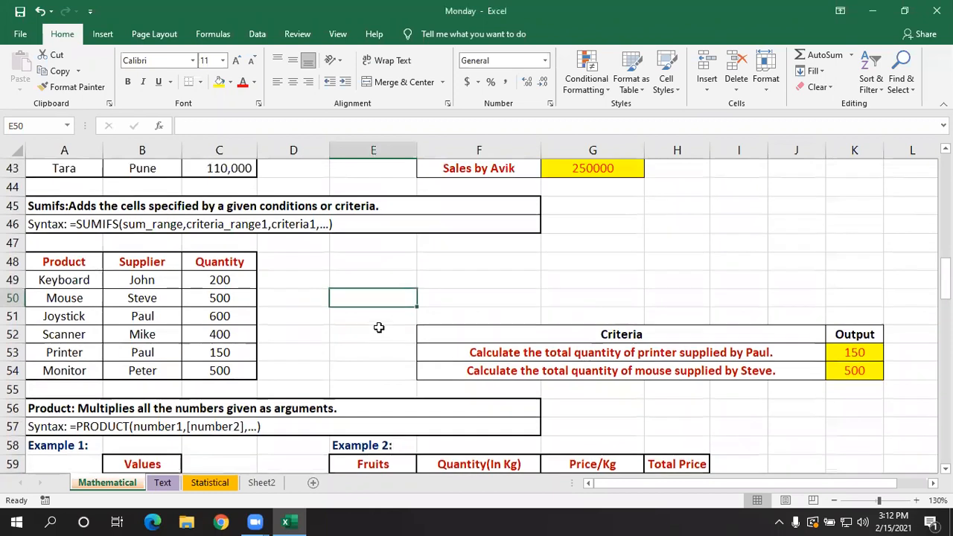
left_click(306, 294)
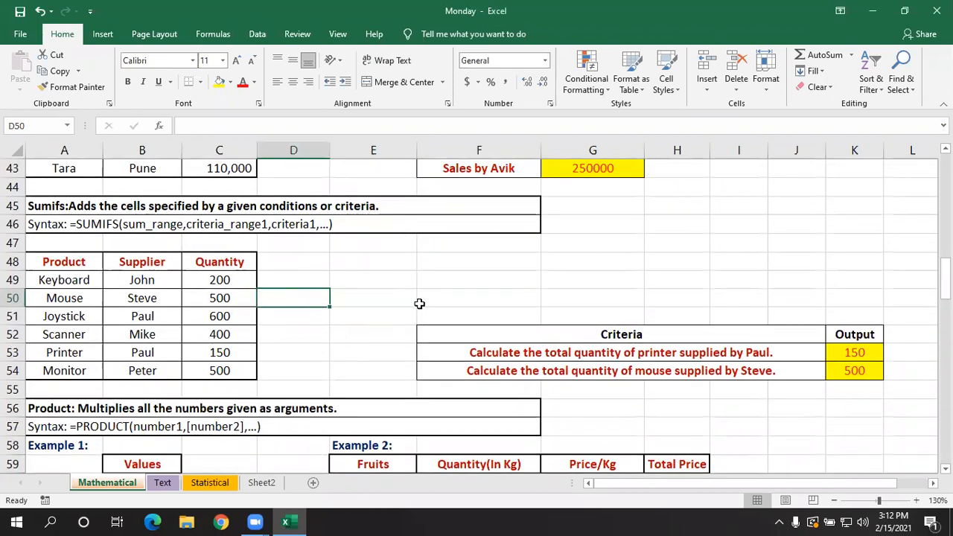
scroll(419, 303, "down", 3)
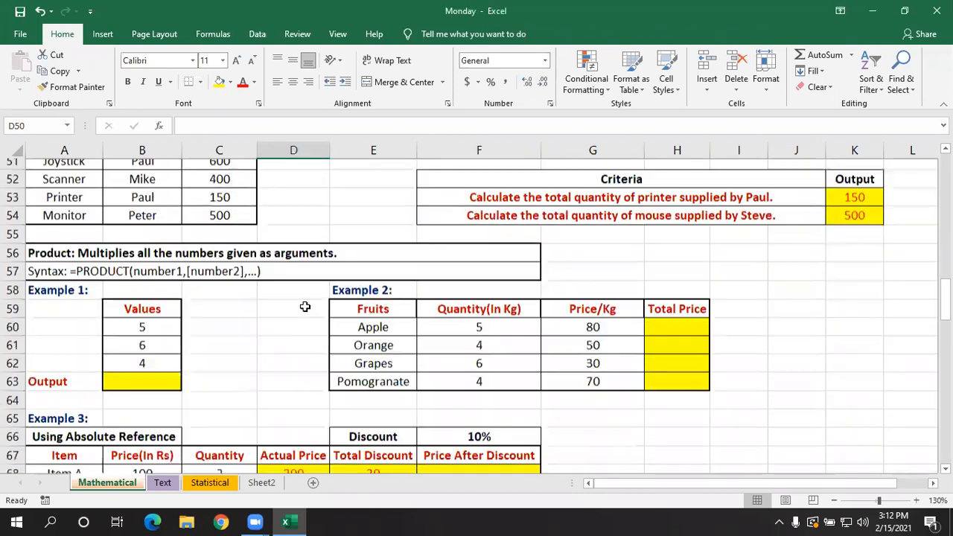
left_click(269, 319)
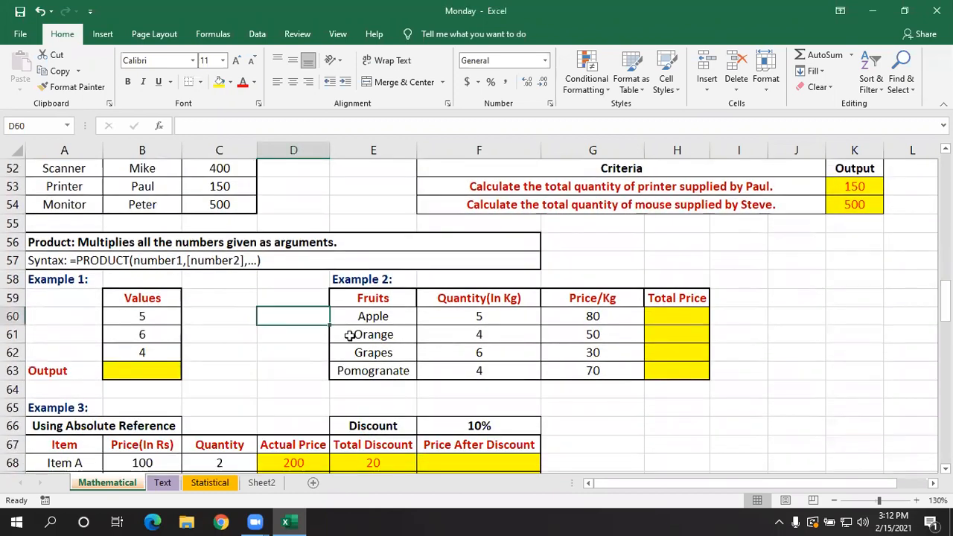
scroll(376, 348, "up", 4)
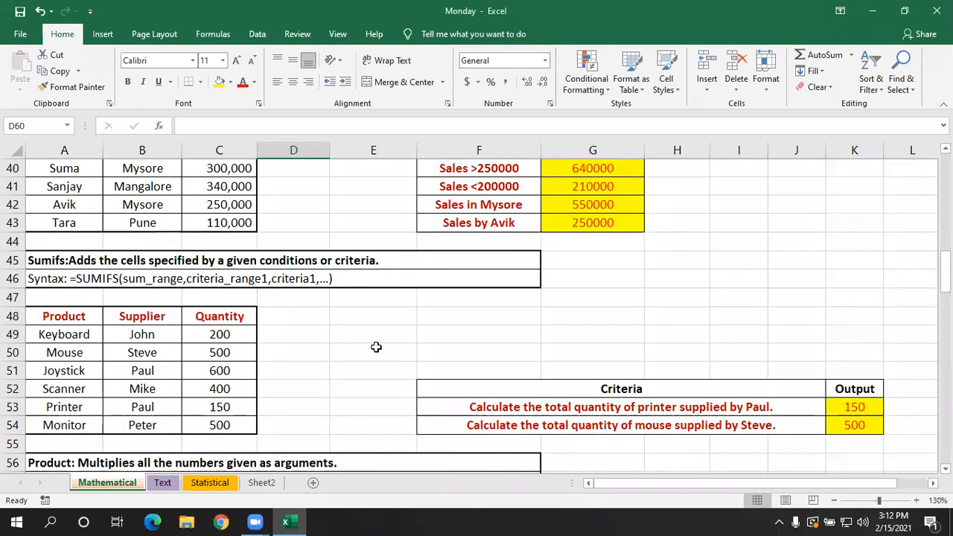
scroll(446, 345, "up", 1)
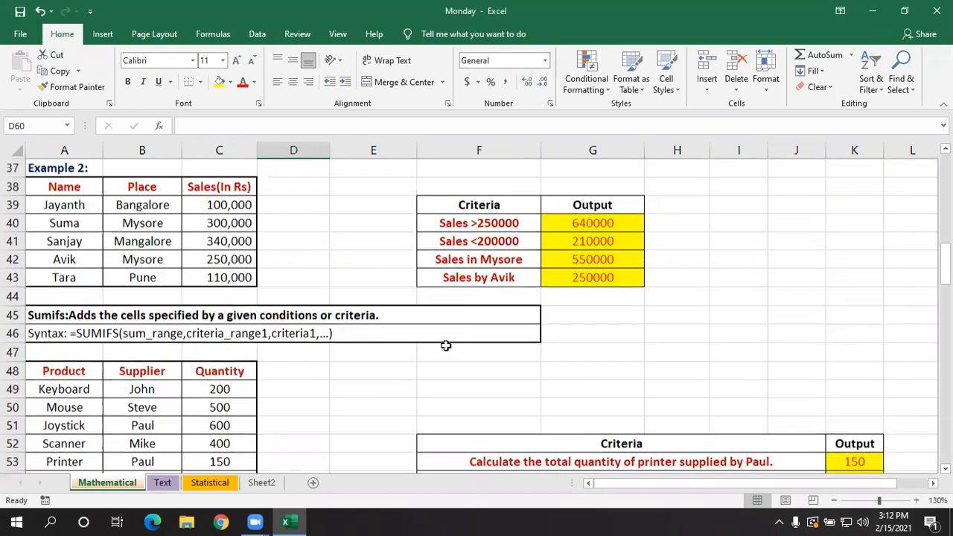
scroll(445, 346, "up", 6)
scroll(446, 346, "down", 2)
scroll(446, 346, "down", 4)
scroll(446, 345, "down", 1)
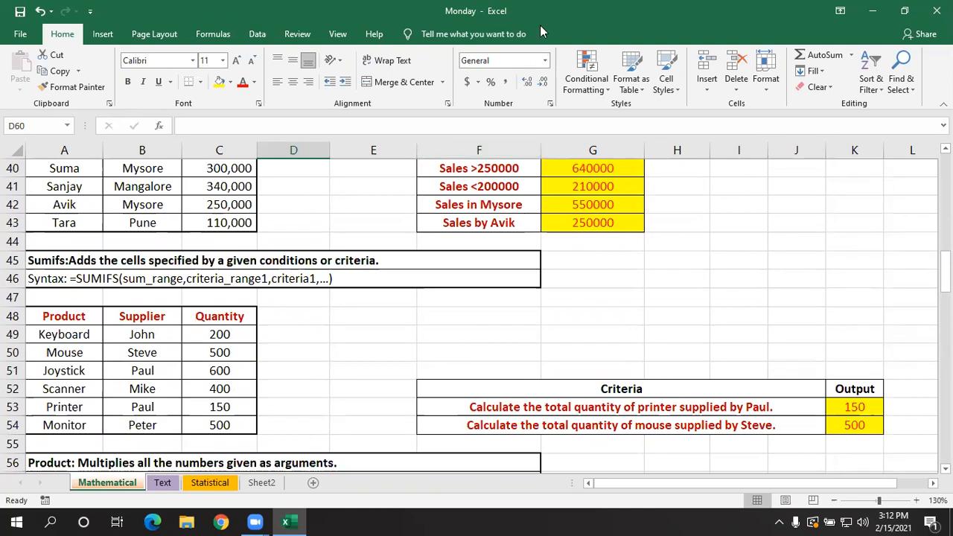
left_click(523, 344)
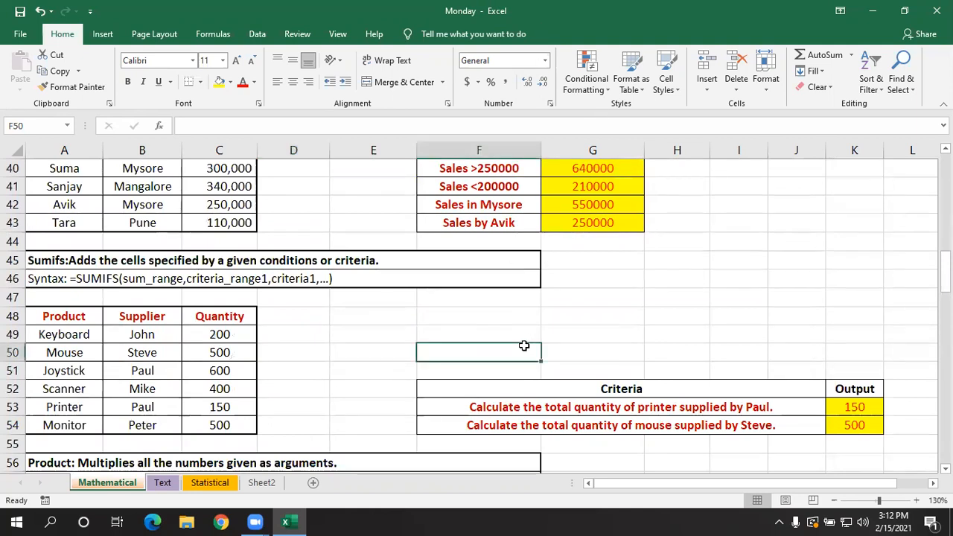
- Multiply the three Example 1 values in output cell B63 with =PRODUCT(B60:B62)
scroll(524, 347, "down", 1)
scroll(524, 346, "down", 2)
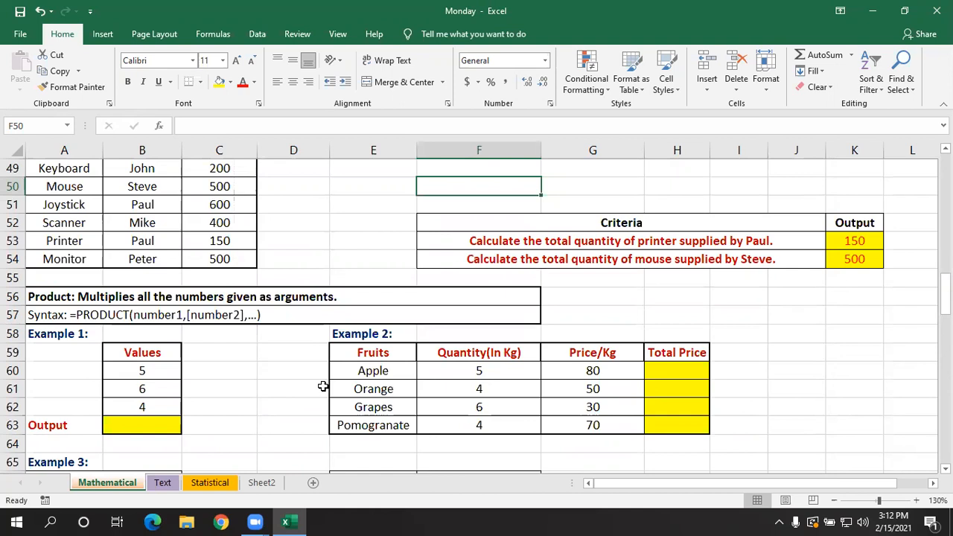
left_click(155, 426)
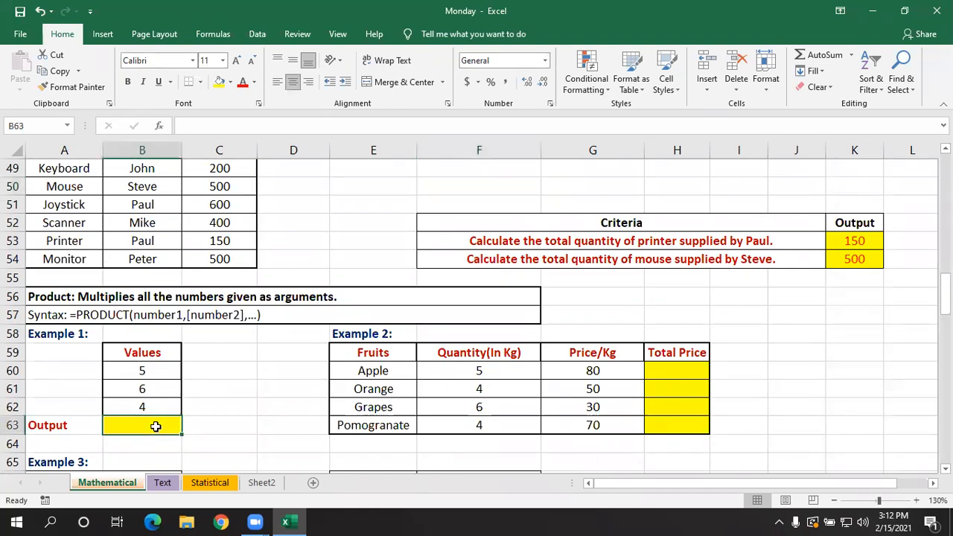
type("=p")
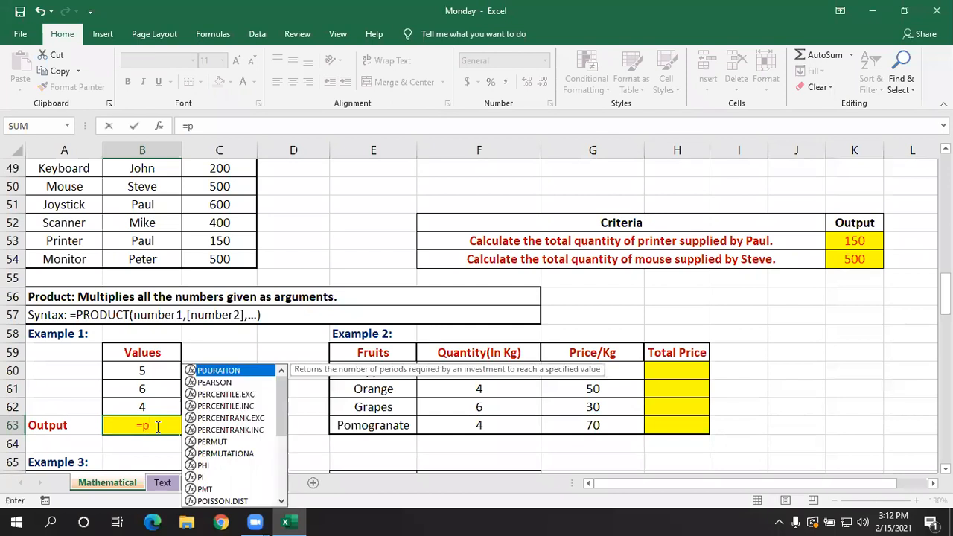
type("ro")
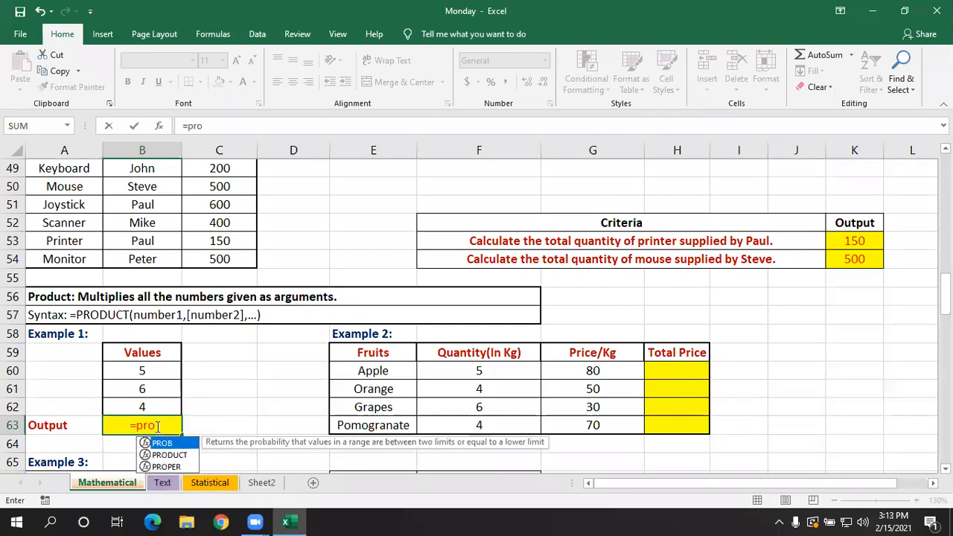
type("duct")
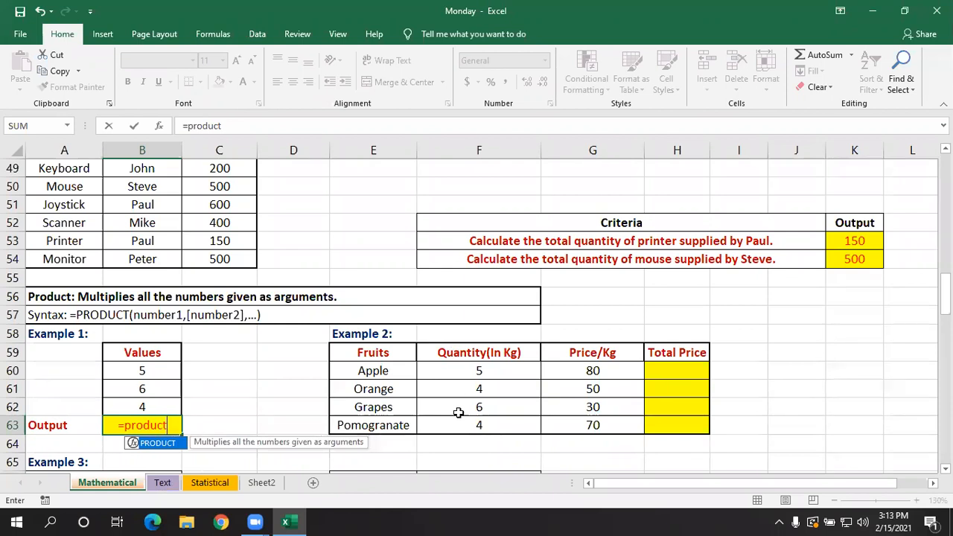
type("(")
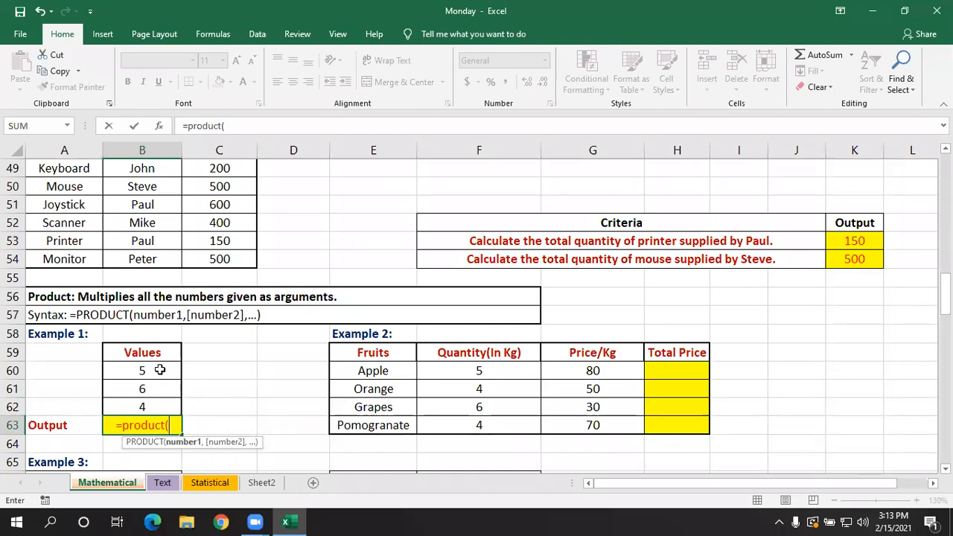
left_click_drag(161, 368, 160, 399)
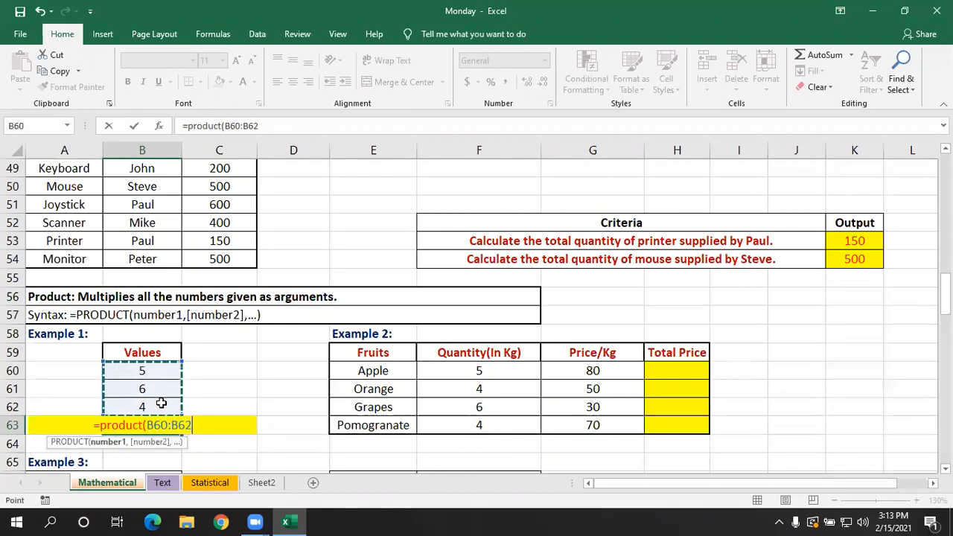
type(")")
key("Return")
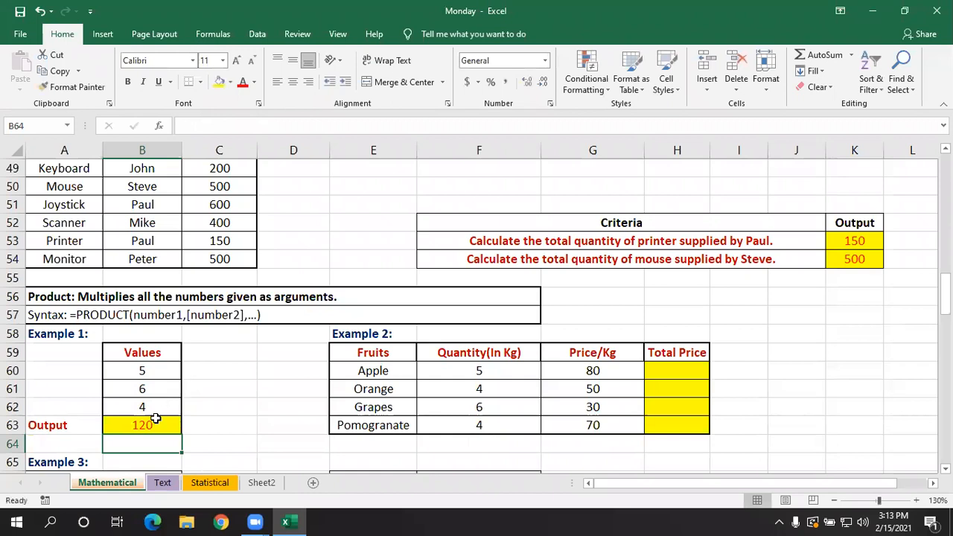
- Clear B63 and enter =PRODUCT(B60,B62) there to multiply only the first and last Example 1 values
left_click(155, 423)
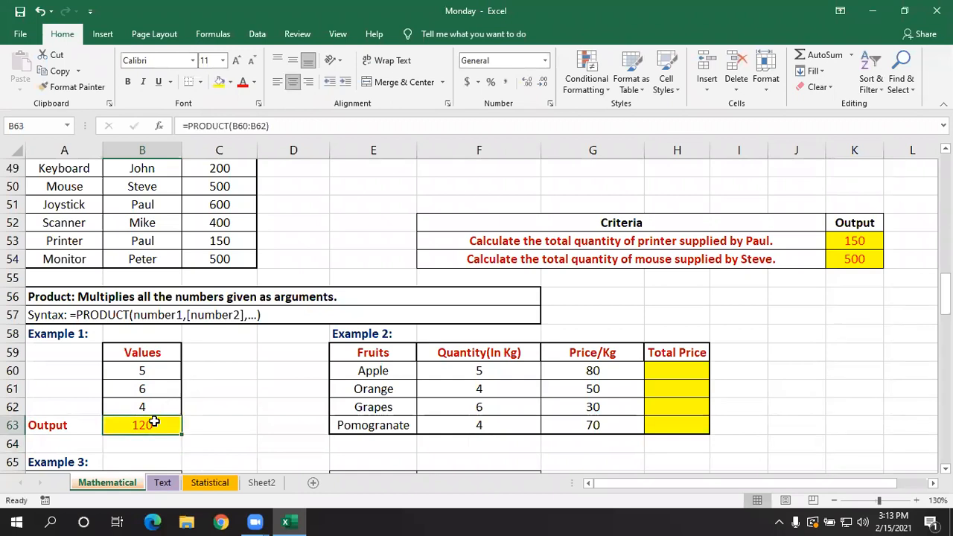
key("BackSpace")
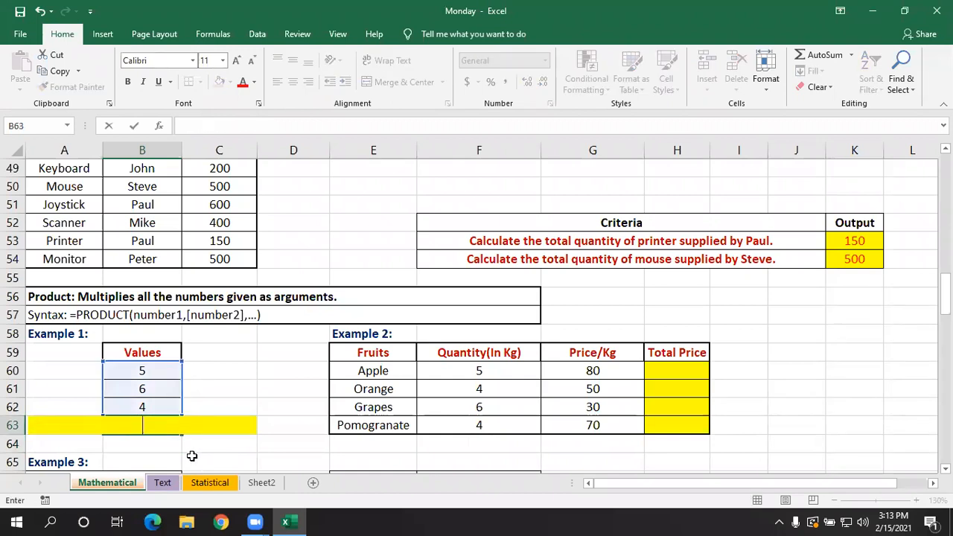
key("Return")
left_click(153, 422)
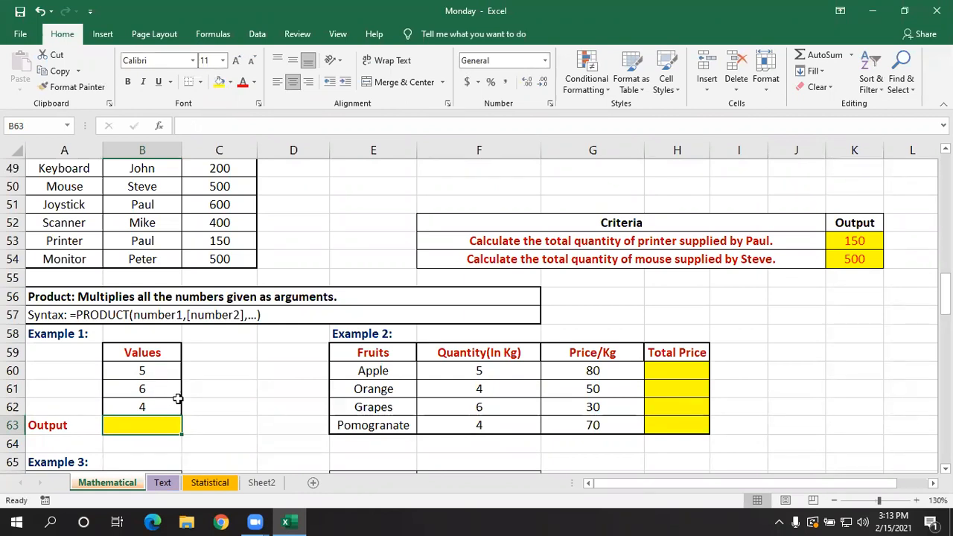
type("=pro")
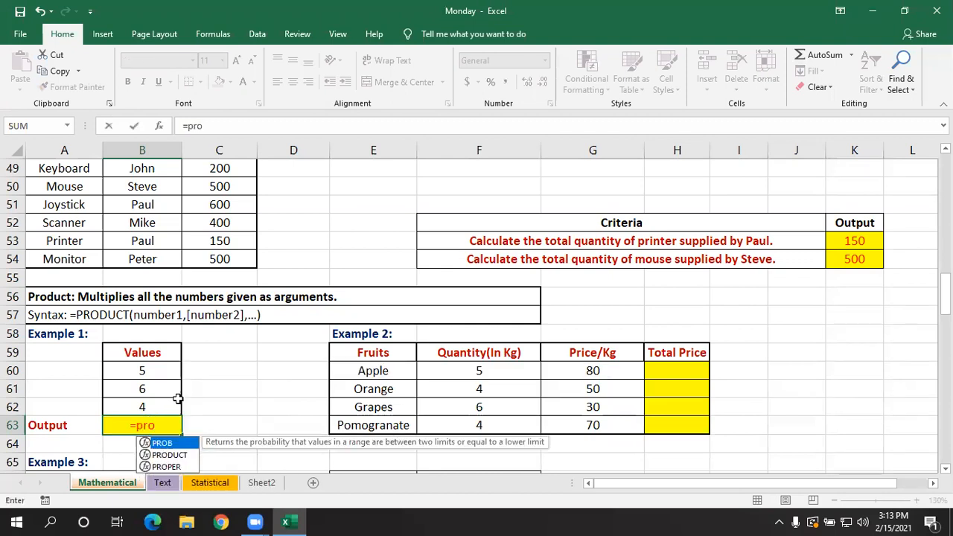
key("Down")
key("Tab")
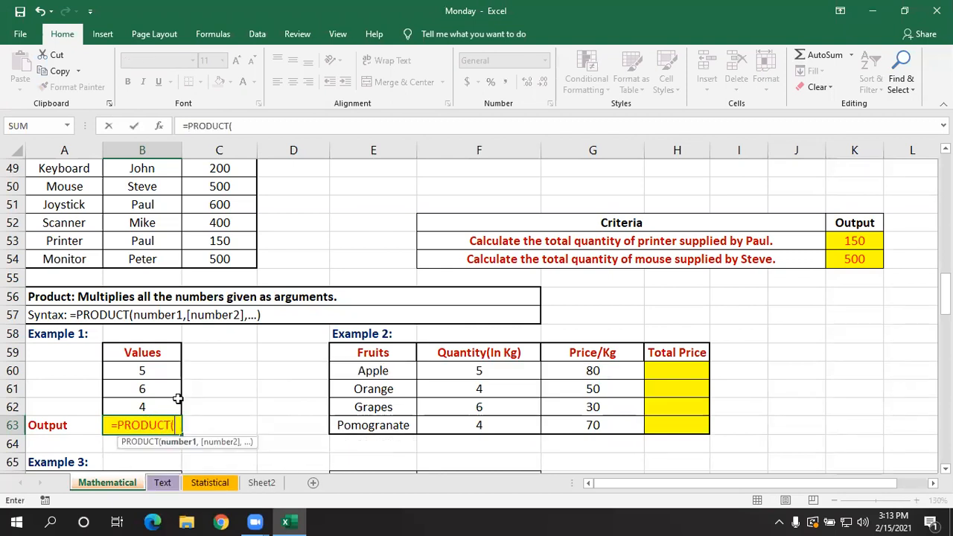
left_click(149, 368)
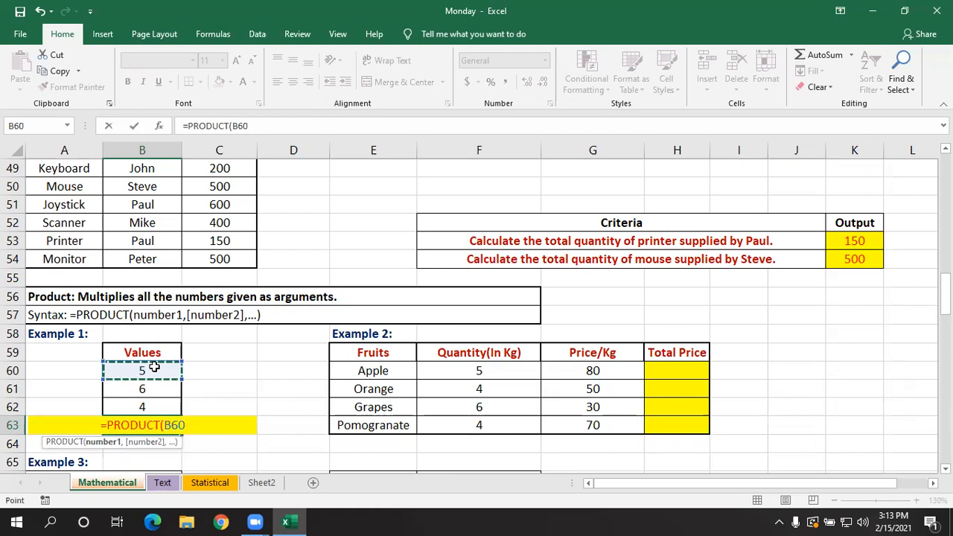
type(",")
left_click(159, 400)
type(")")
key("Return")
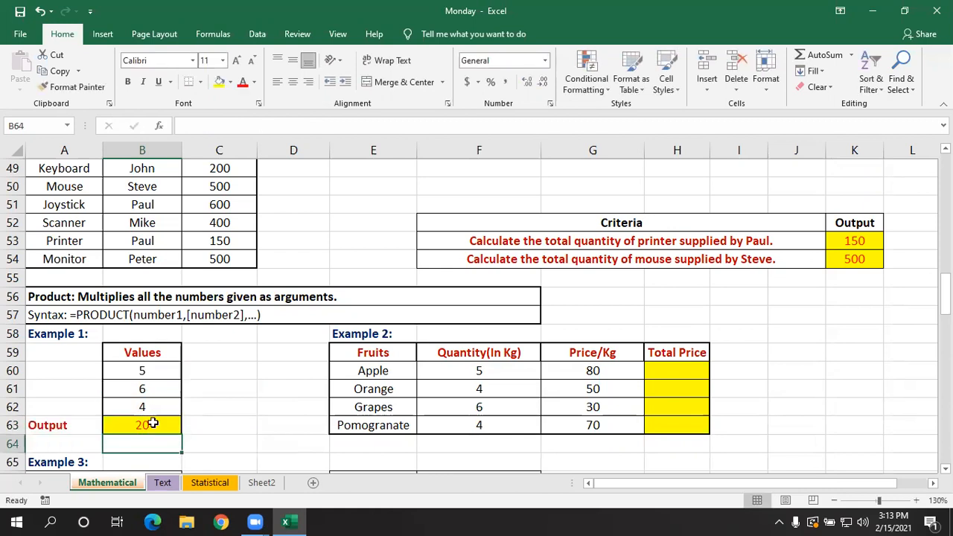
- Delete B63's two-cell product, undo back to the =PRODUCT(B60:B62) formula and open it to check its range
left_click(153, 421)
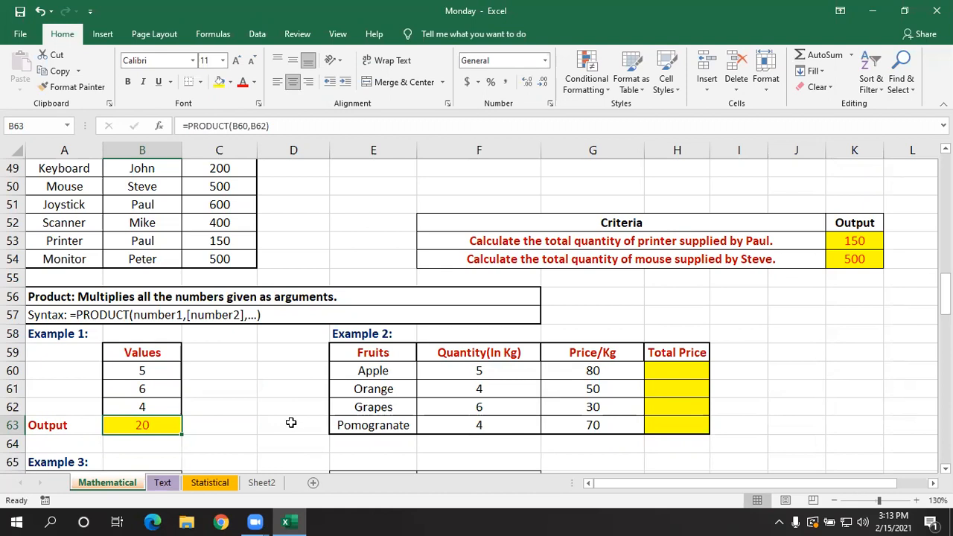
key("Delete")
key("ctrl+z")
left_click(245, 419)
left_click(730, 406)
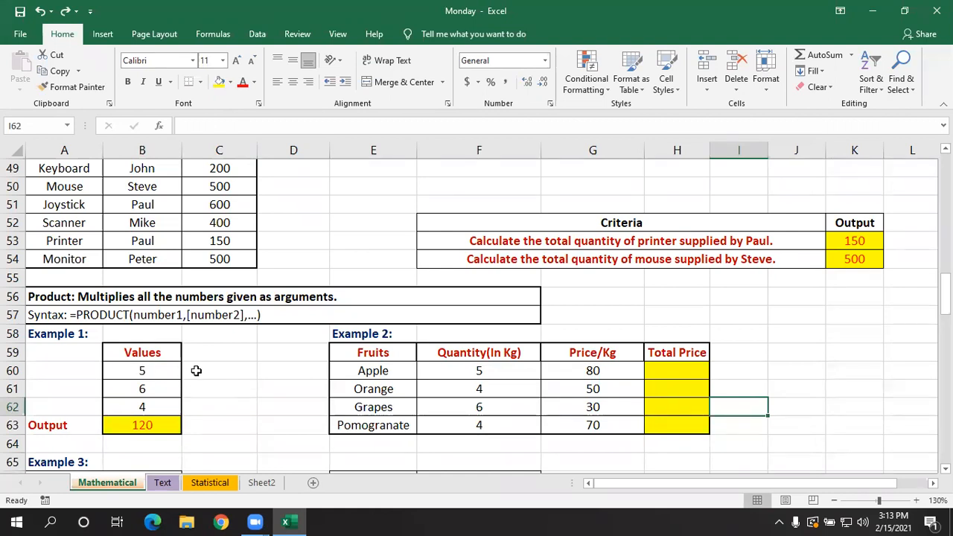
left_click(213, 418)
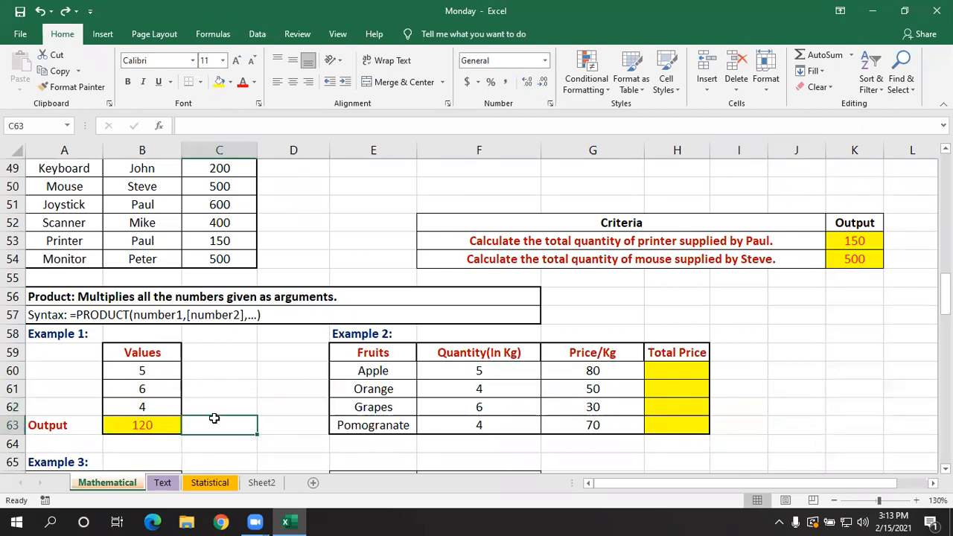
double_click(155, 425)
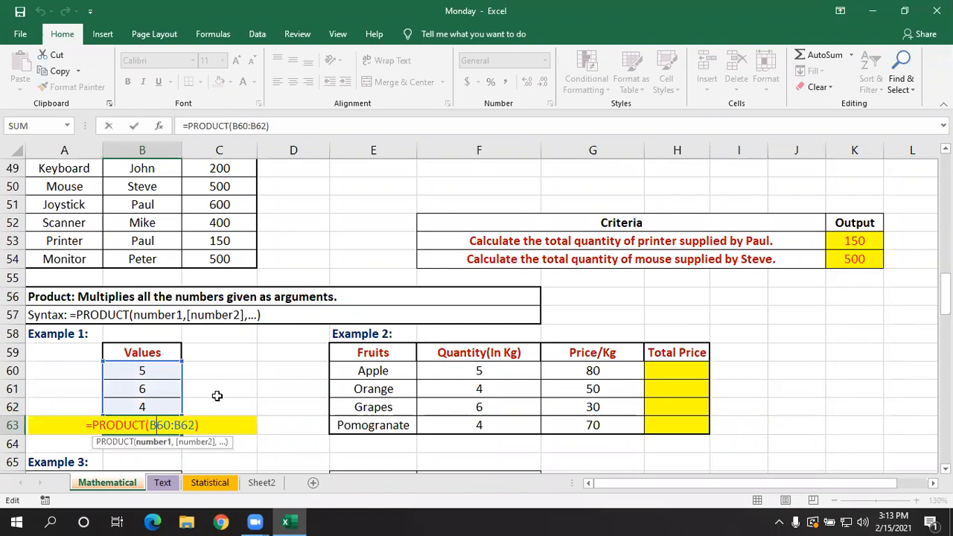
- Enter =B60*B61*B62 in C63 to multiply the Example 1 values with the multiplication operator
left_click(218, 420)
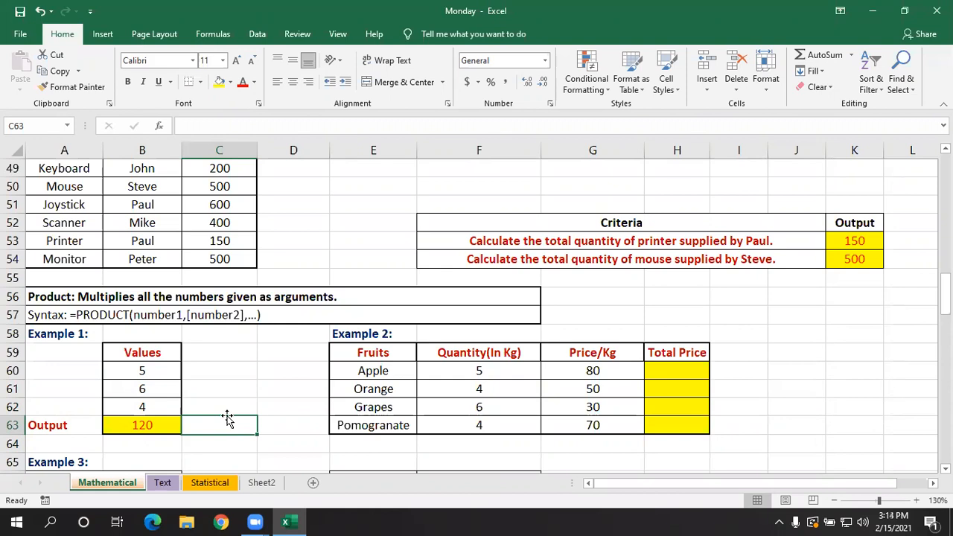
type("=")
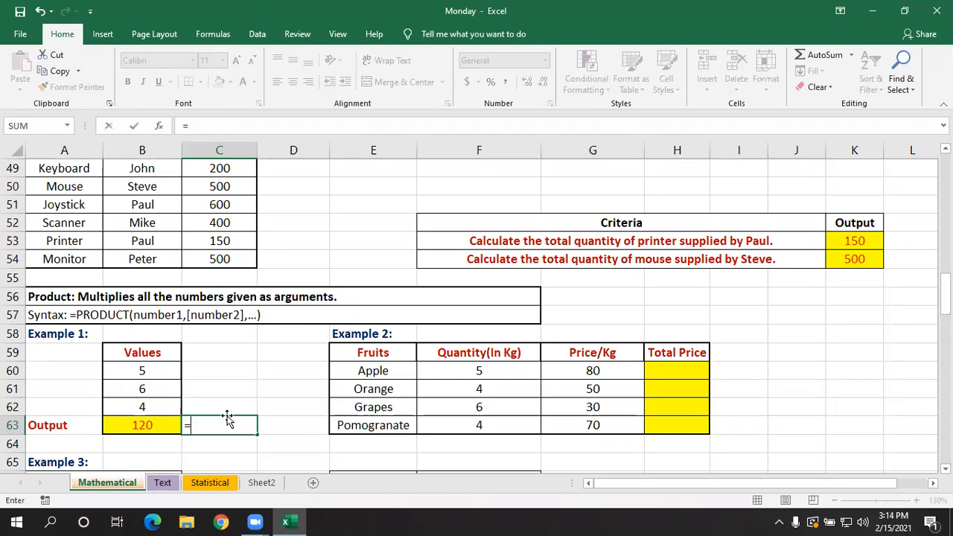
left_click(167, 370)
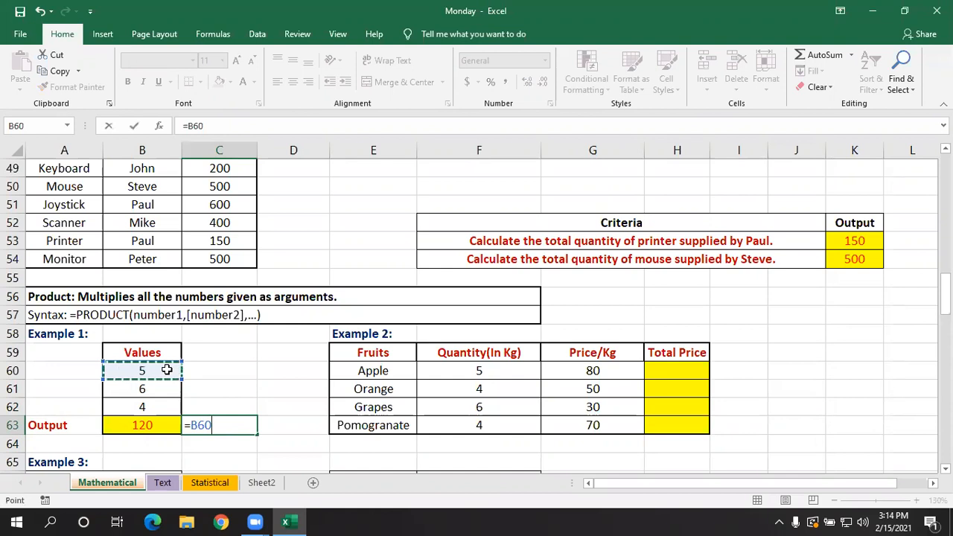
type("*")
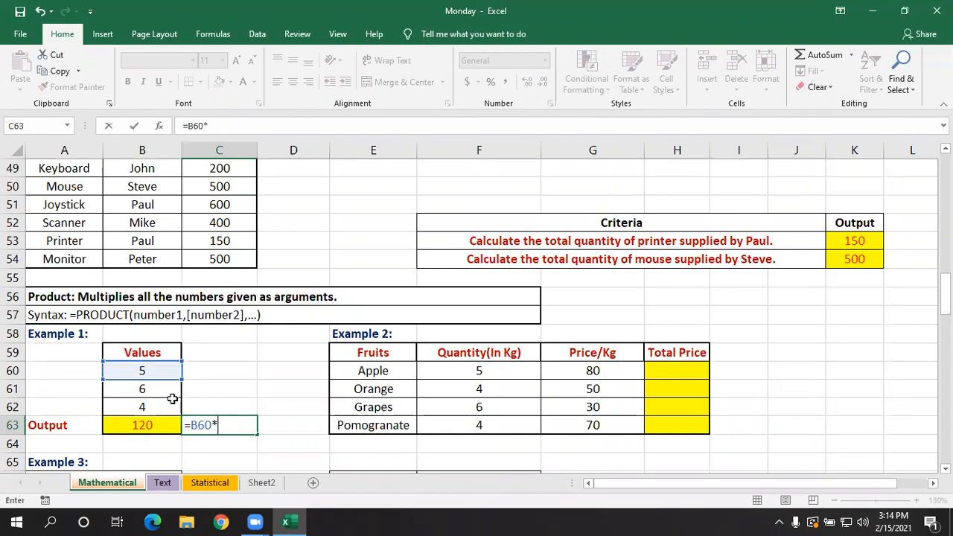
left_click(161, 393)
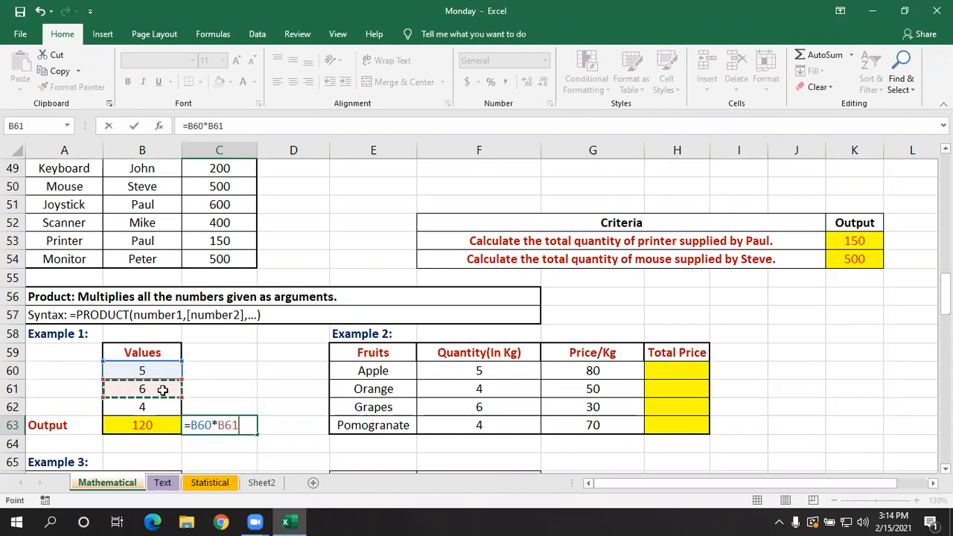
type("*")
left_click(170, 406)
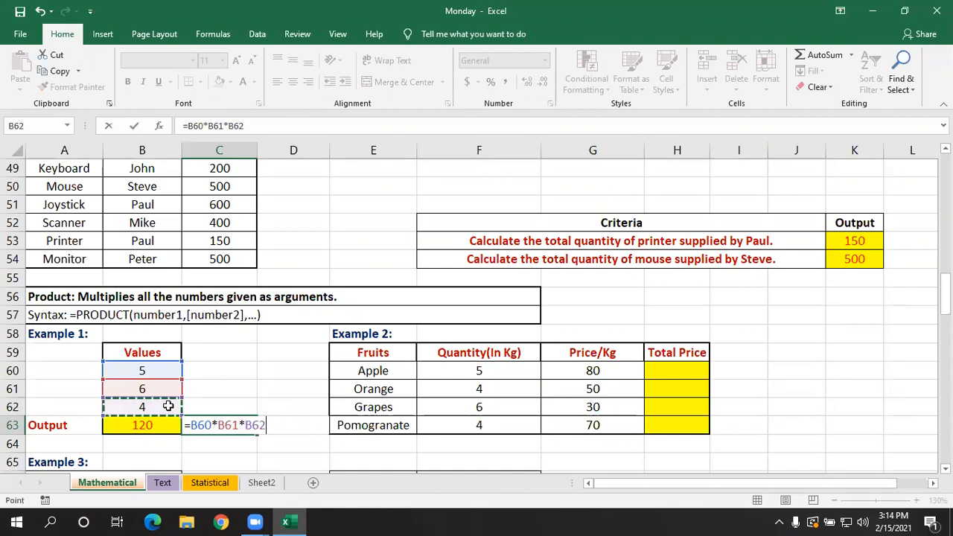
key("Return")
- Compare the PRODUCT formula in B63 with the multiplication formula in C63
double_click(162, 425)
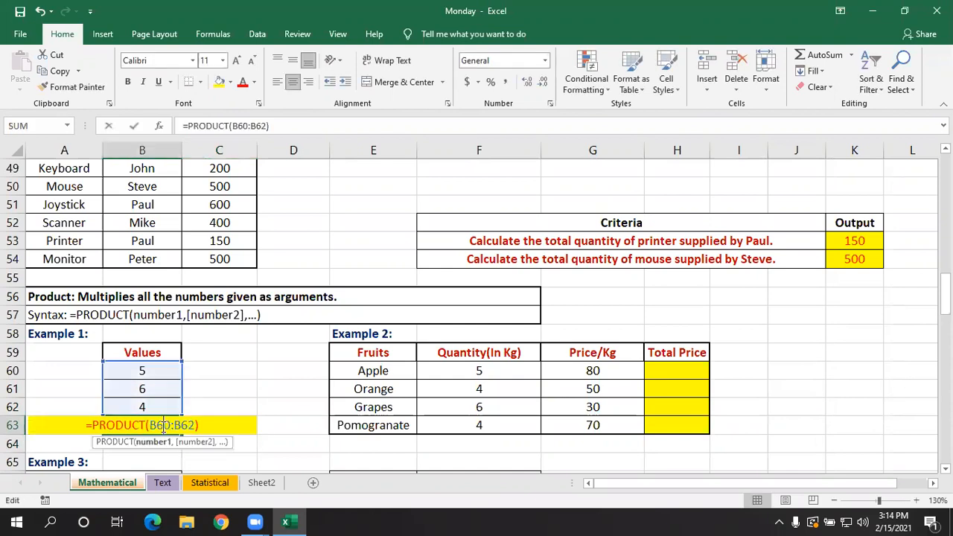
key("Return")
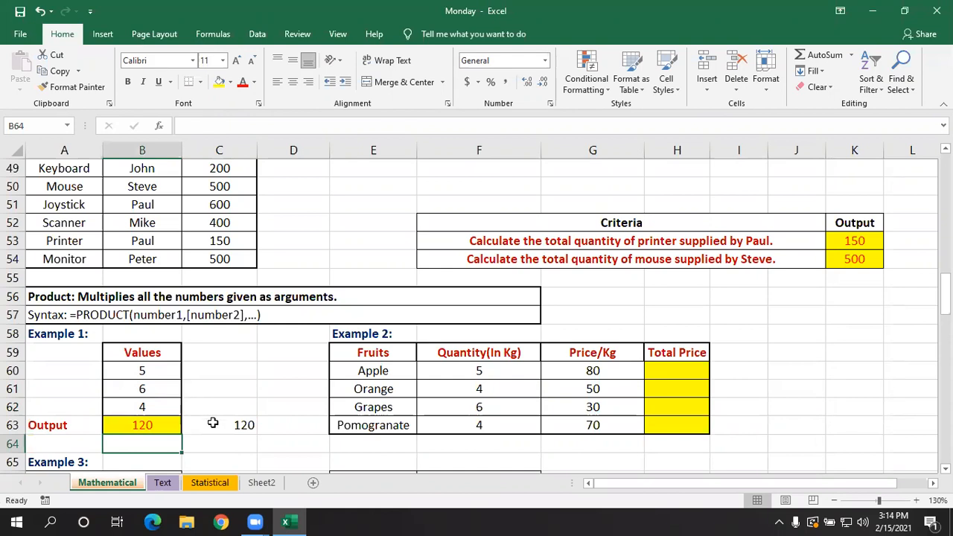
double_click(215, 423)
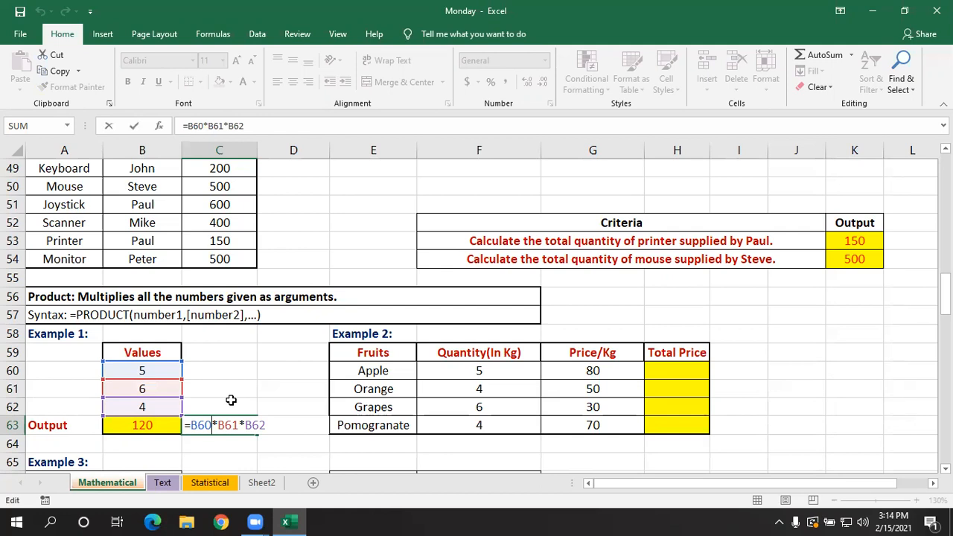
key("Return")
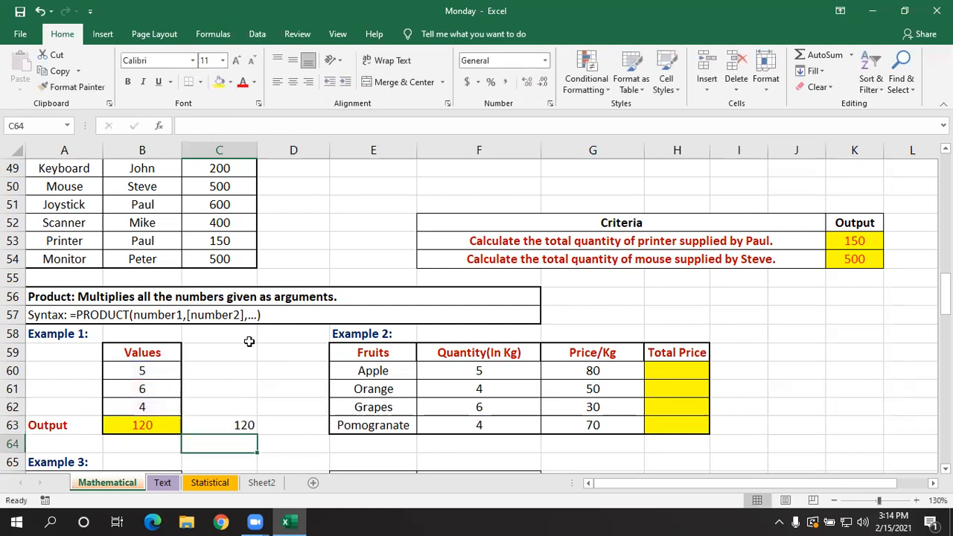
left_click(485, 422)
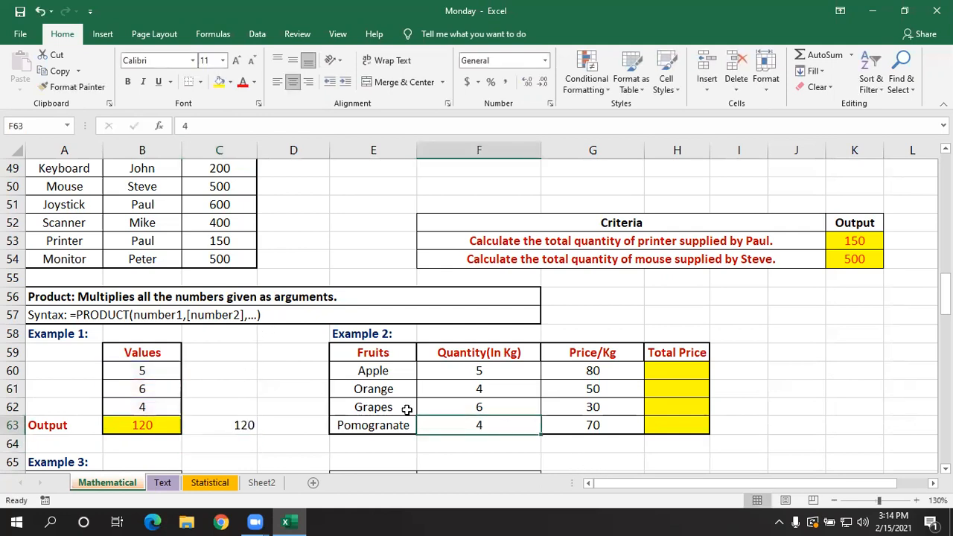
left_click(138, 424)
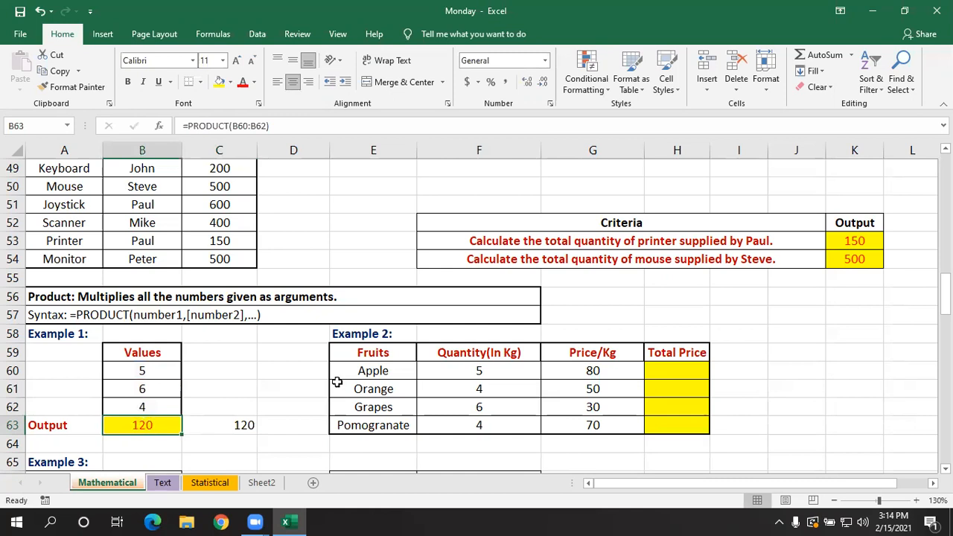
- Enter =F60*G60 in H60 to multiply the apple quantity by its price per kilogram in Example 2
left_click(694, 387)
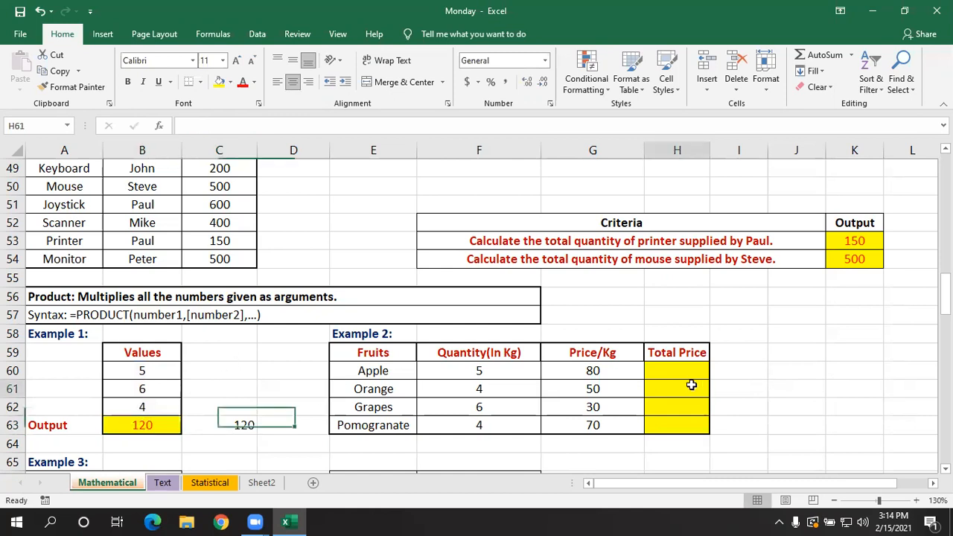
left_click(682, 369)
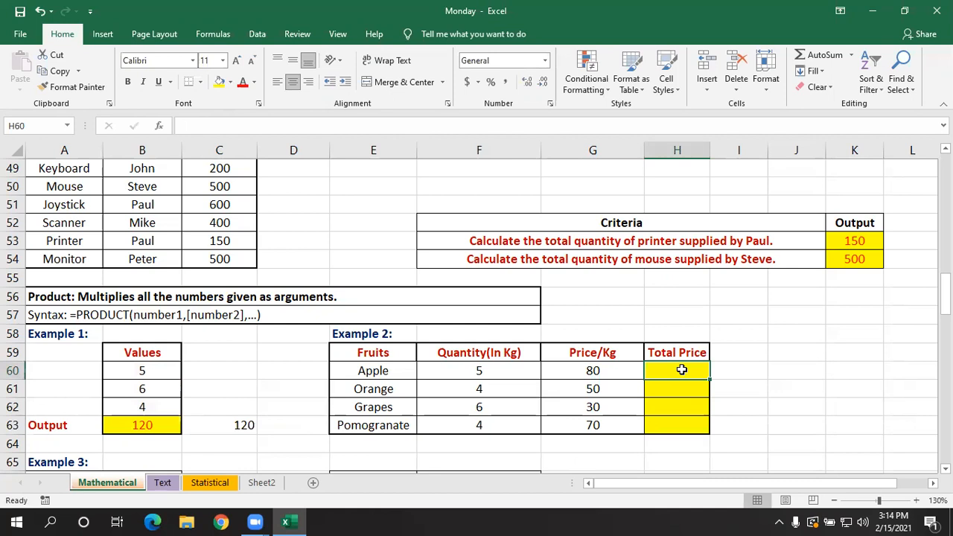
left_click(384, 371)
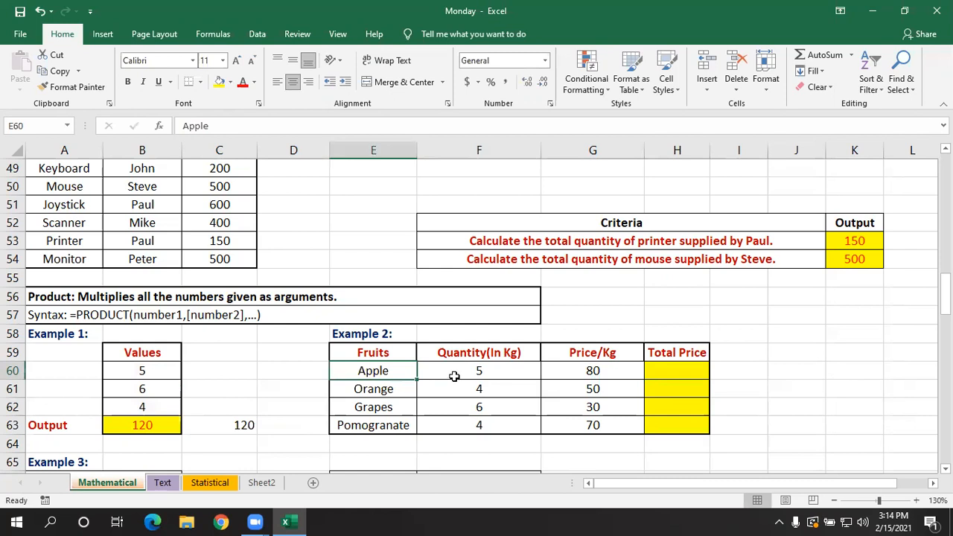
left_click(496, 370)
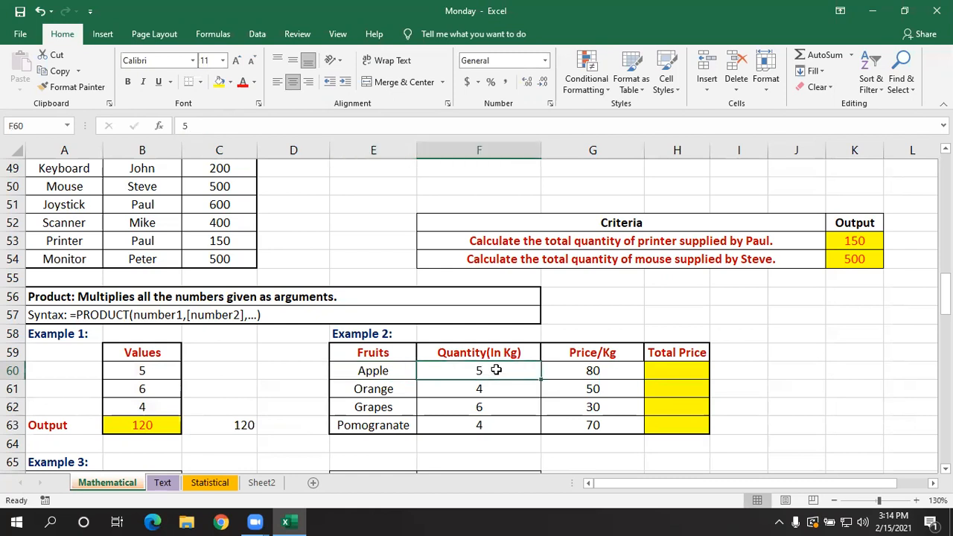
left_click(601, 372)
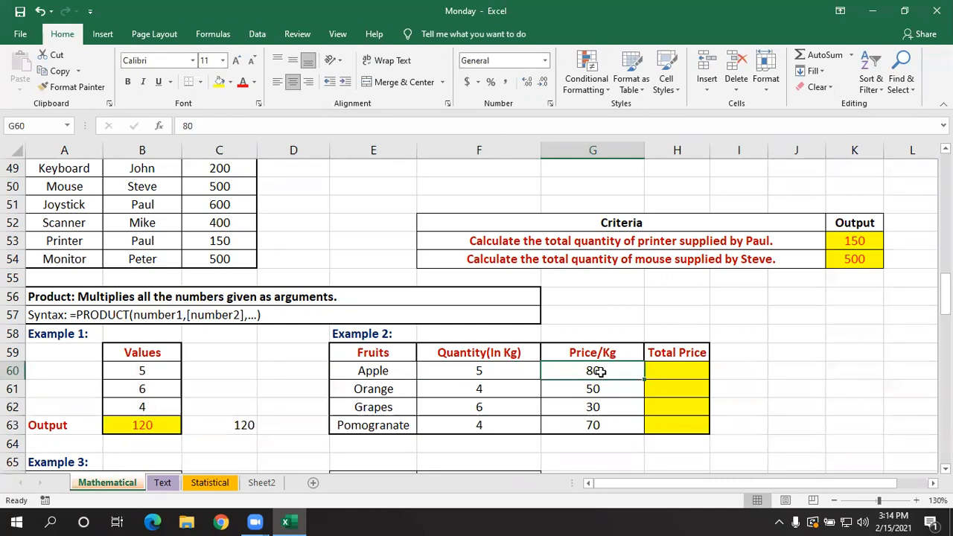
left_click(663, 372)
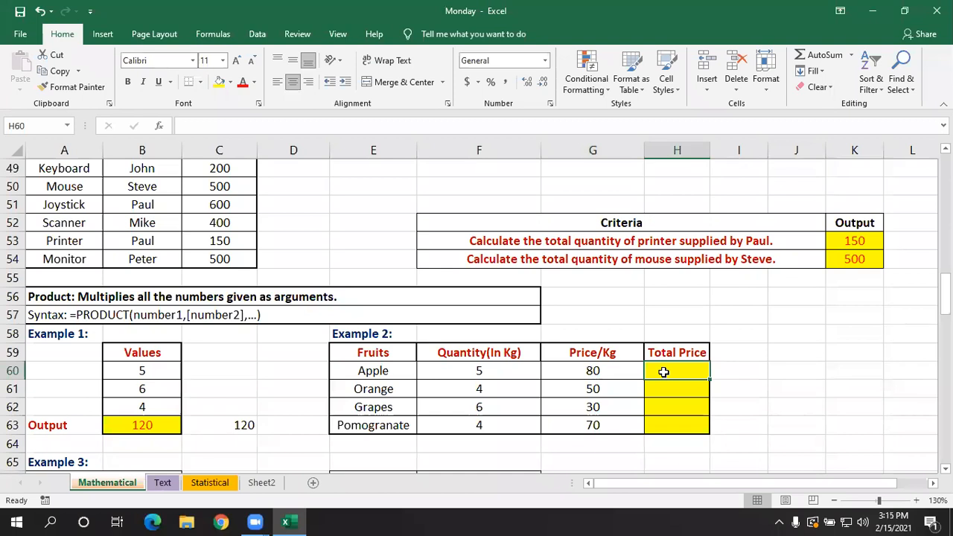
type("=")
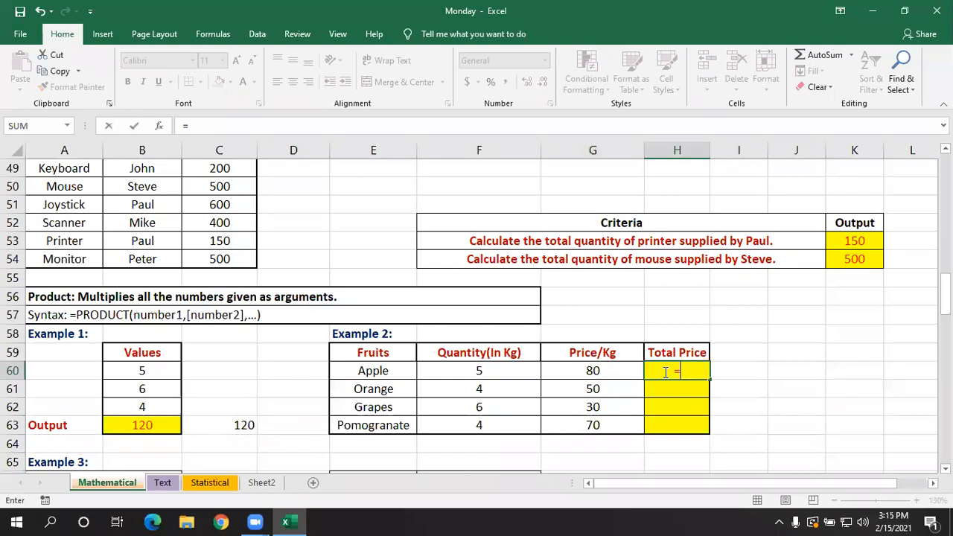
left_click(511, 370)
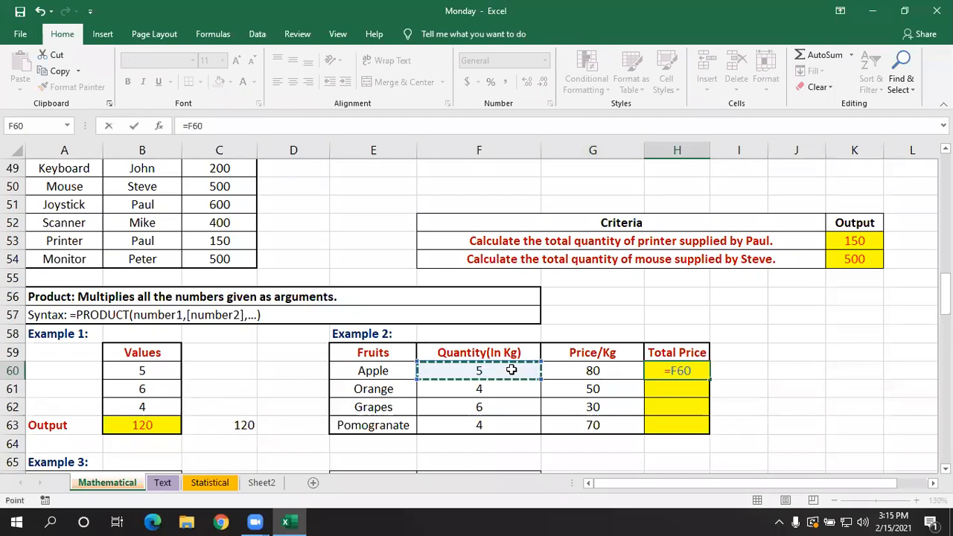
type("*")
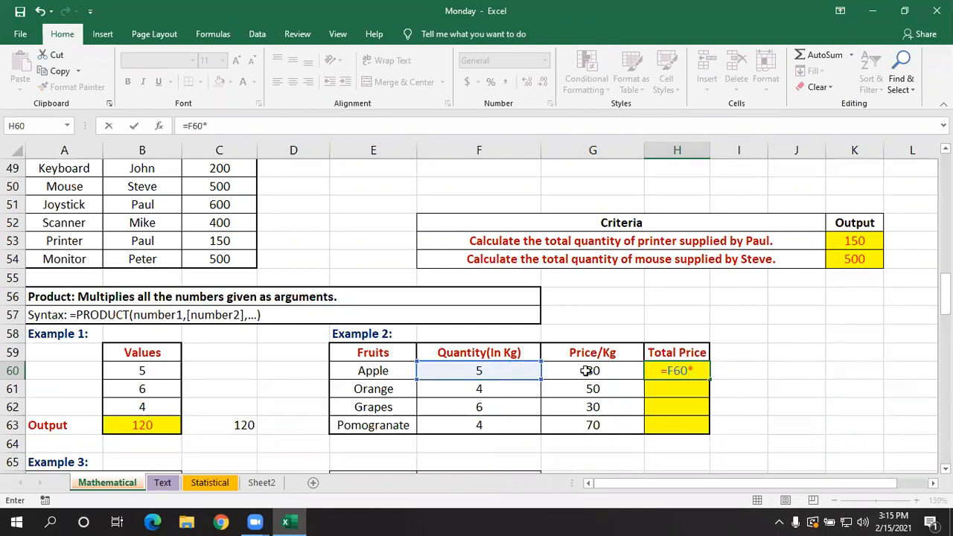
left_click(587, 370)
key("Return")
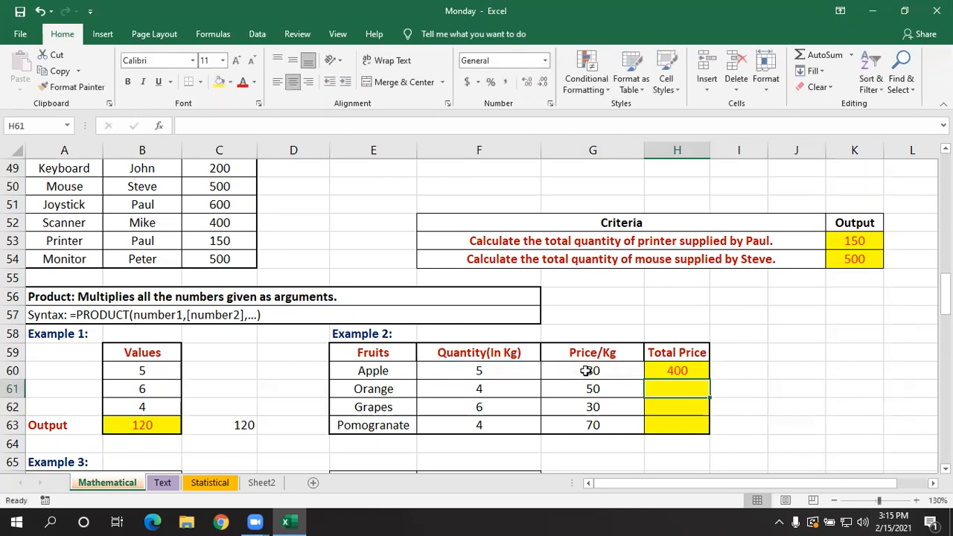
- Review the multiplication formula in H60 and fill it down through H63 for the remaining fruits
double_click(693, 367)
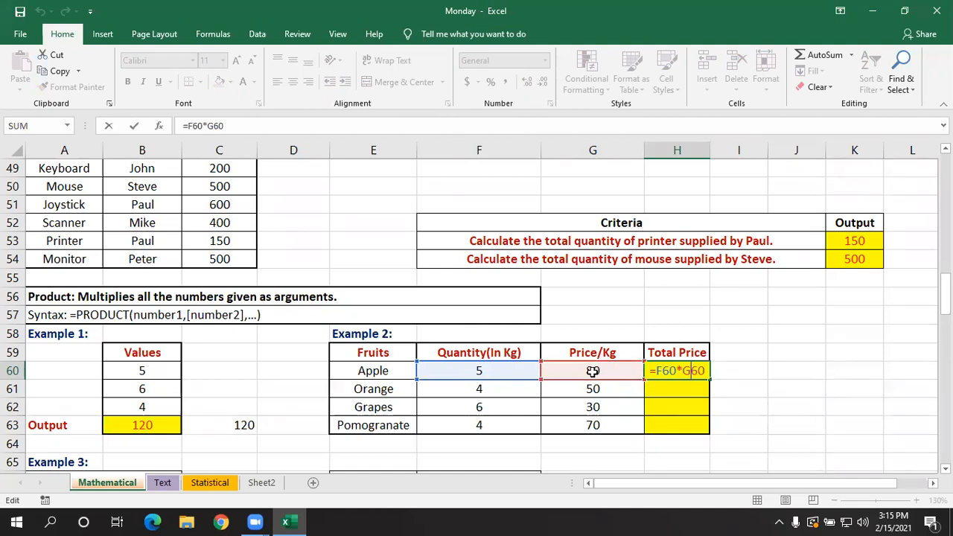
key("Return")
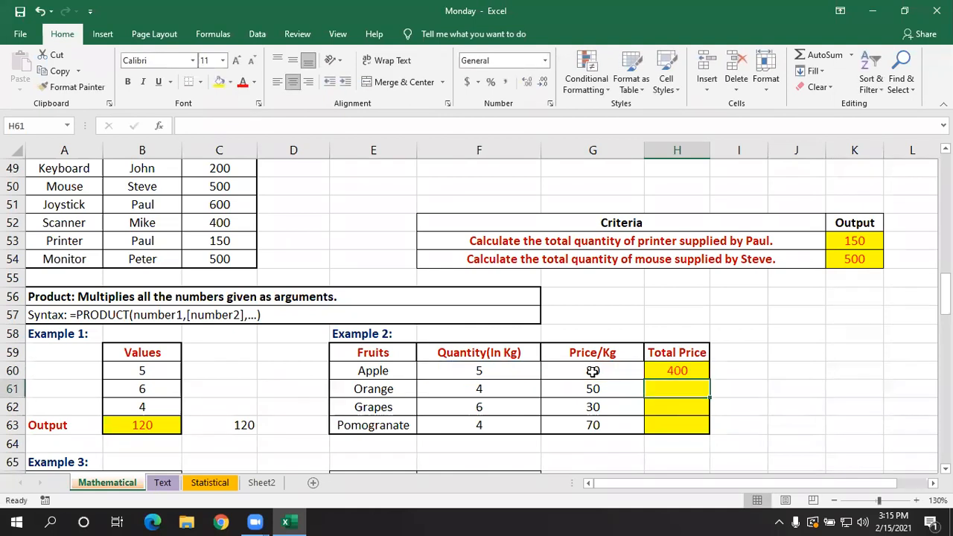
left_click(679, 373)
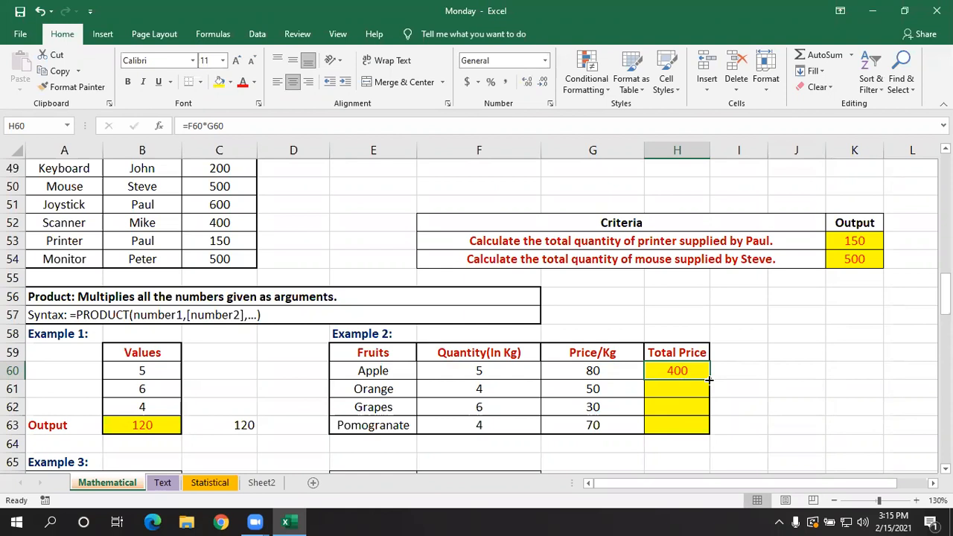
left_click_drag(708, 379, 712, 431)
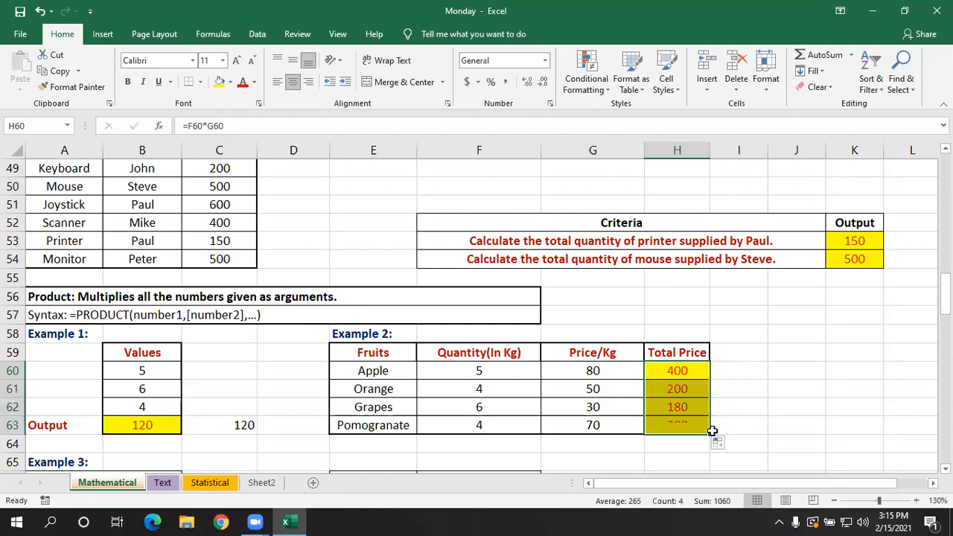
- Check the cell references in the copied Total Price formulas for Orange and Grapes
double_click(668, 388)
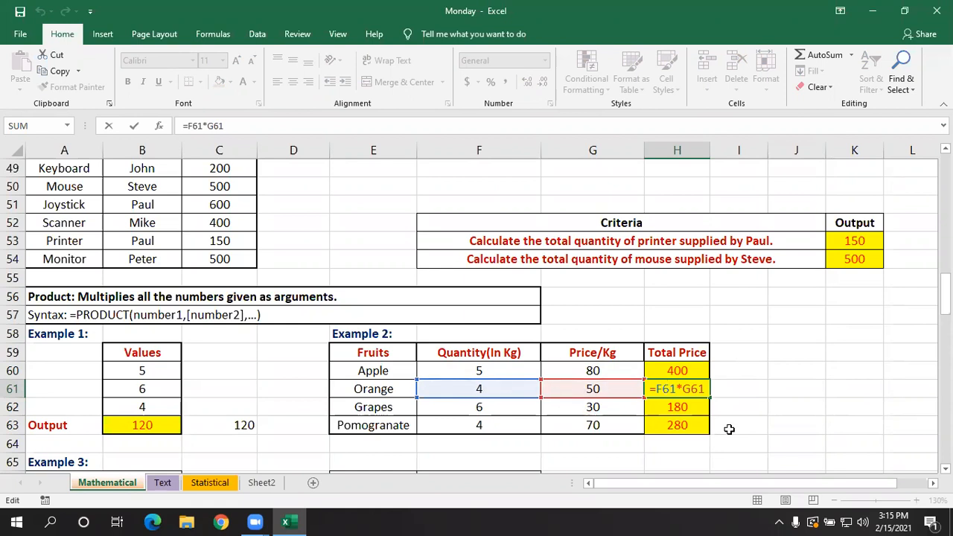
key("Return")
double_click(691, 409)
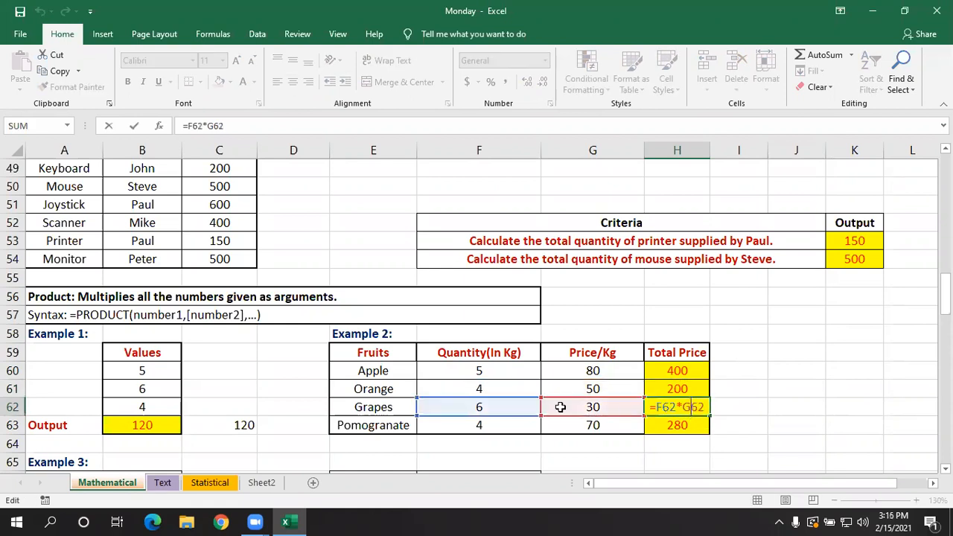
key("Return")
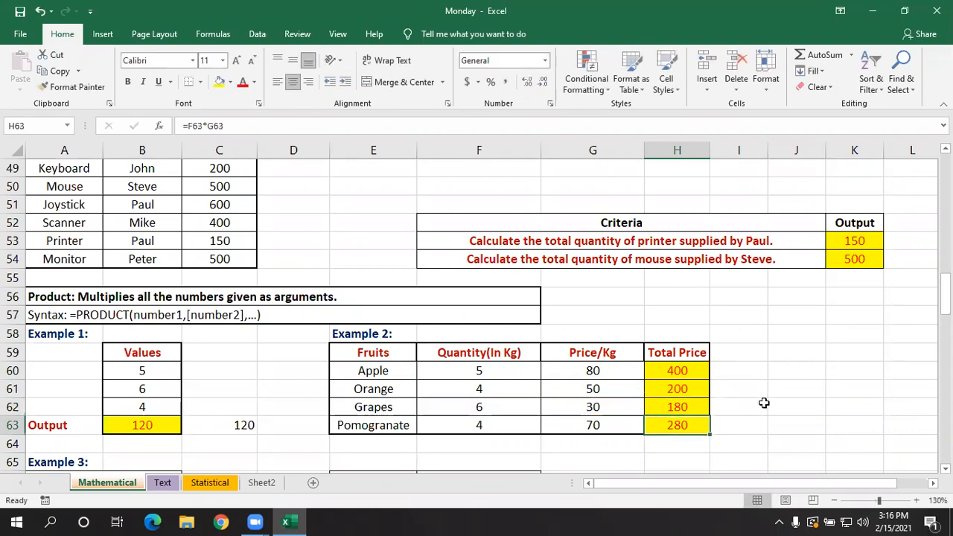
- Clear H61:H63 and refill them from the multiplication formula in H60 with Fill Down
left_click_drag(695, 376, 693, 422)
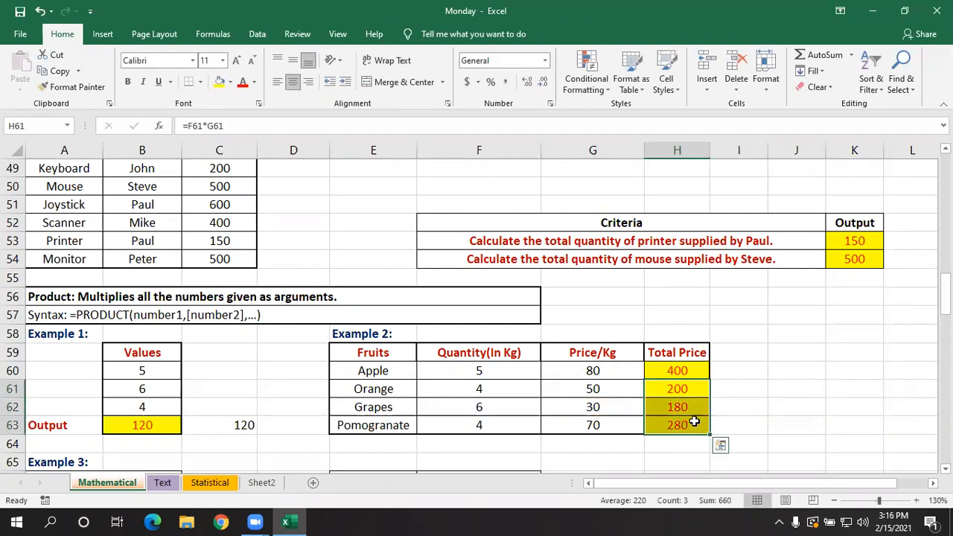
key("Delete")
left_click(749, 404)
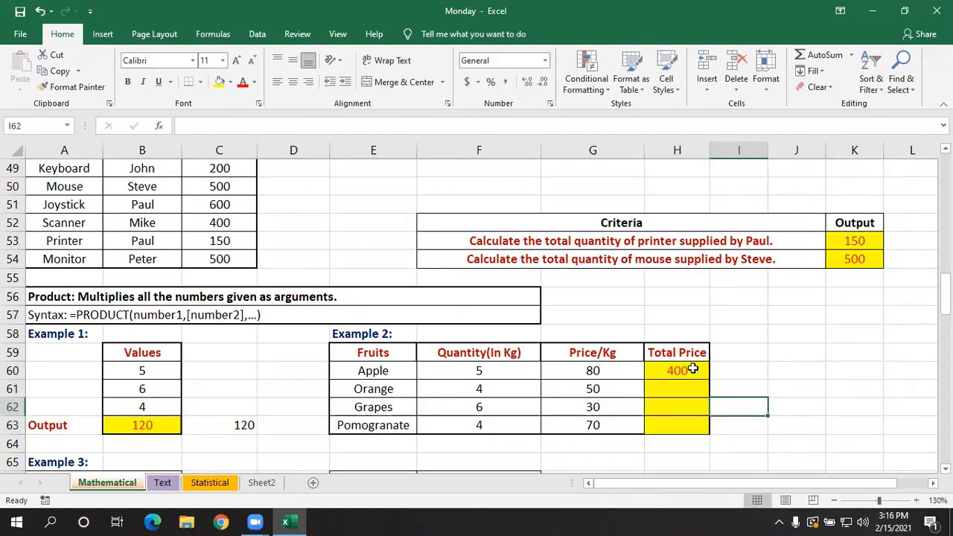
left_click_drag(692, 368, 693, 422)
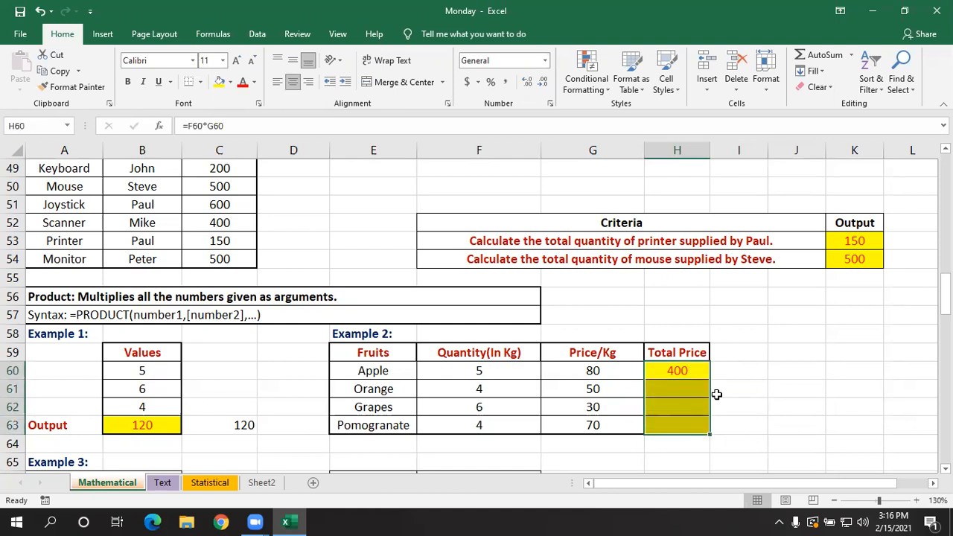
key("ctrl+d")
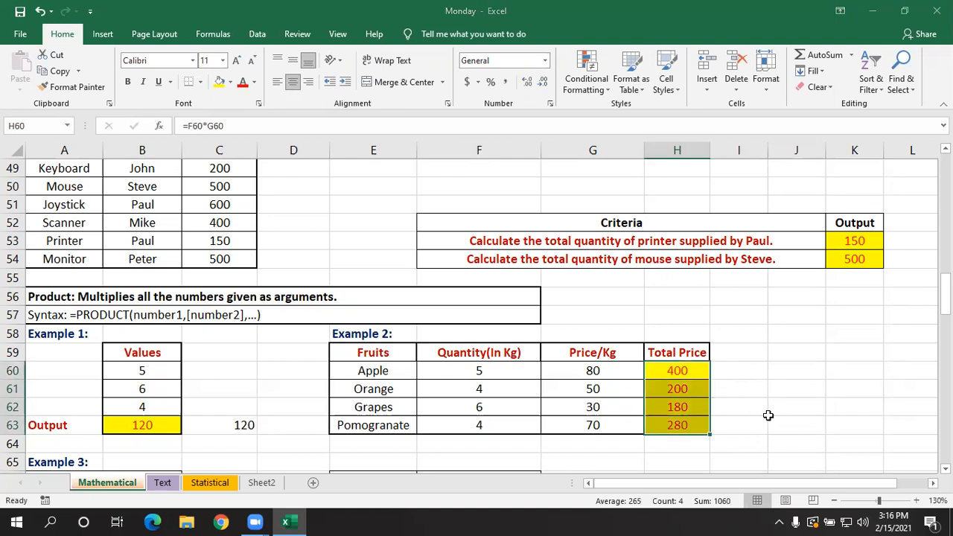
- Recheck the multiplication formula in H60 and clear all the Total Price cells H60:H63
left_click(781, 370)
double_click(703, 372)
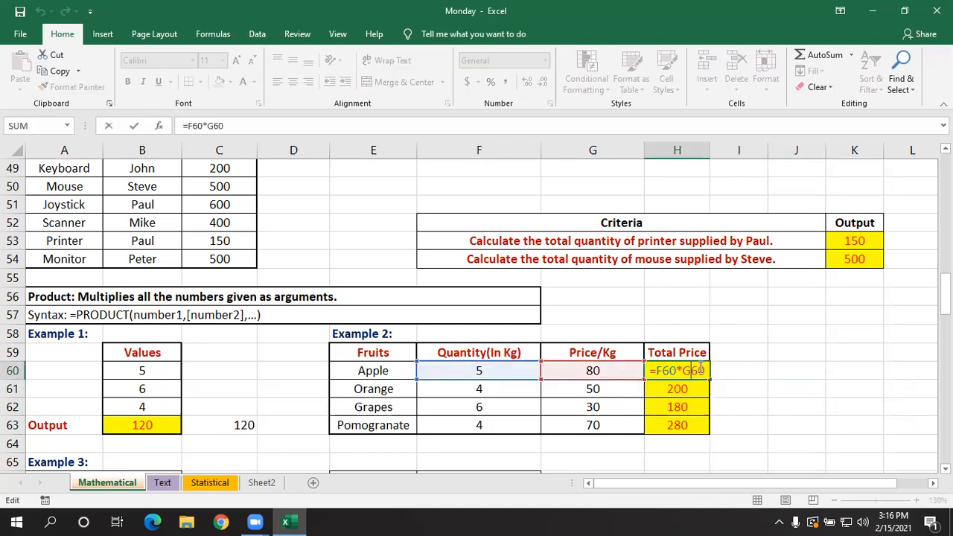
left_click(717, 373)
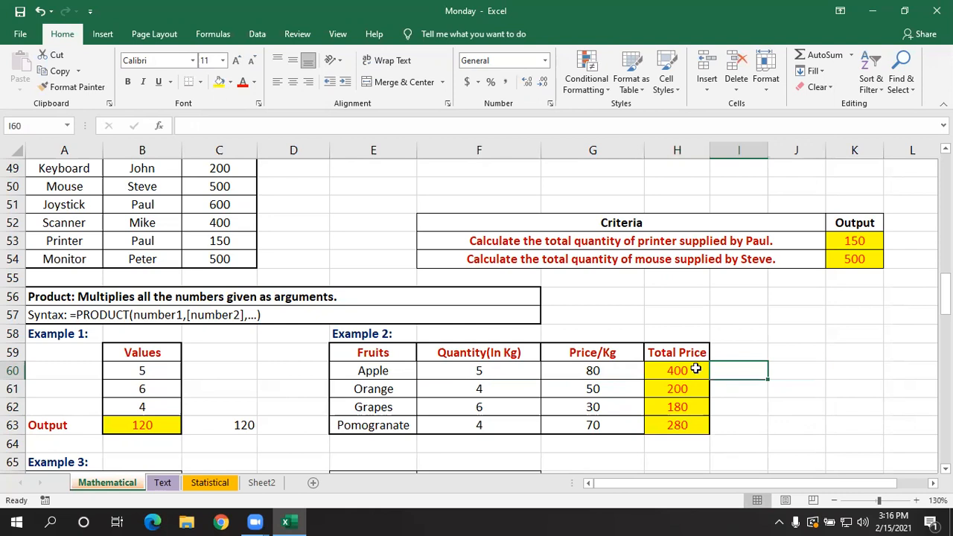
left_click(696, 368)
left_click_drag(693, 370, 688, 419)
key("BackSpace")
left_click(735, 421)
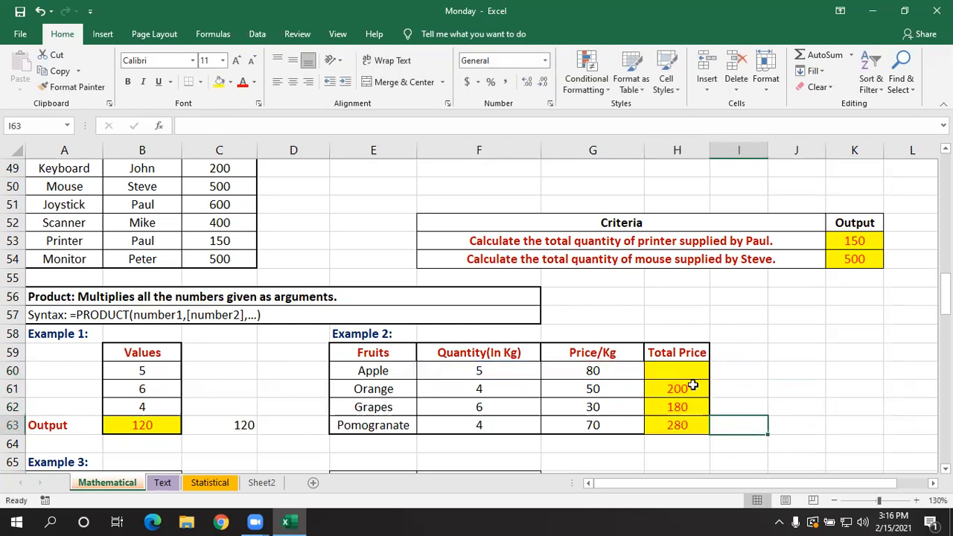
left_click_drag(688, 371, 687, 419)
key("Delete")
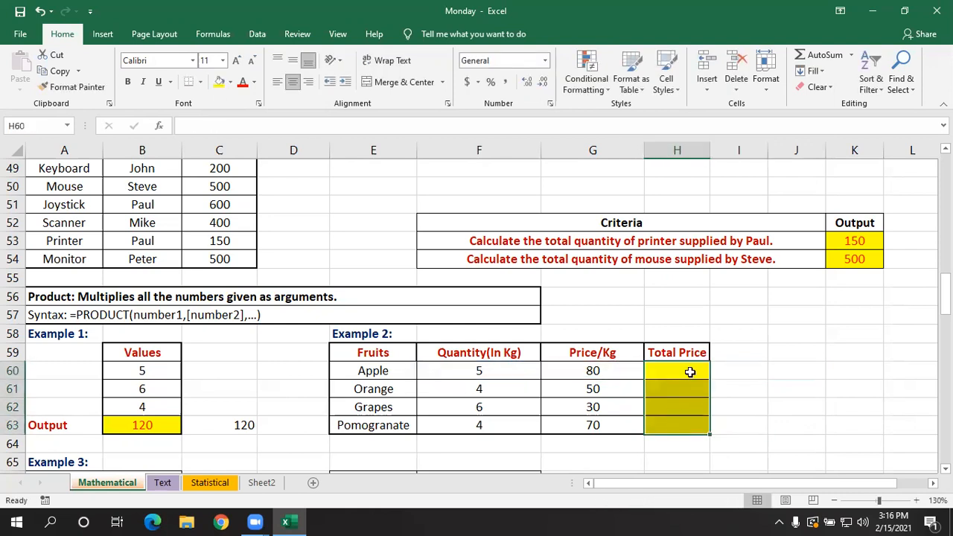
- Enter =PRODUCT(F60:G60) in H60 and fill the formula down through H63
left_click(690, 372)
type("=pro")
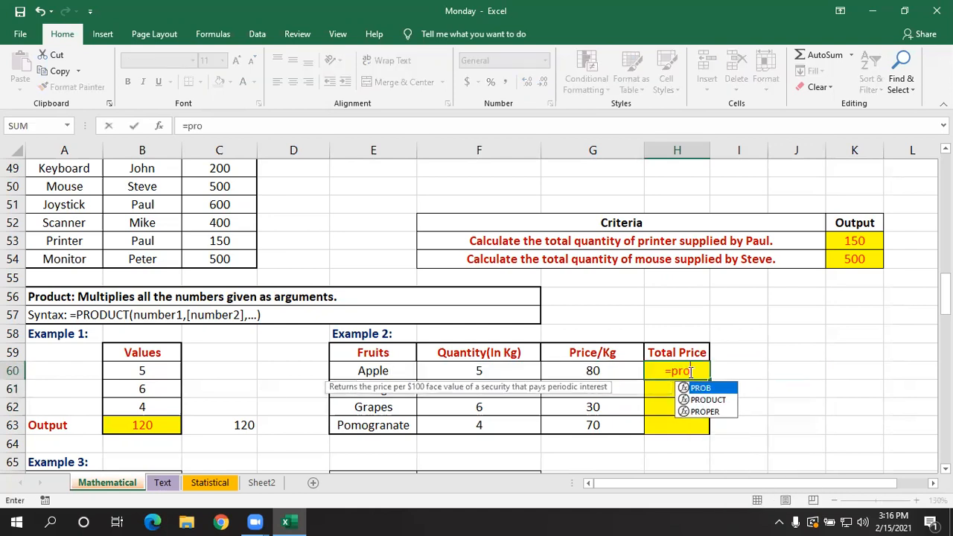
key("Tab")
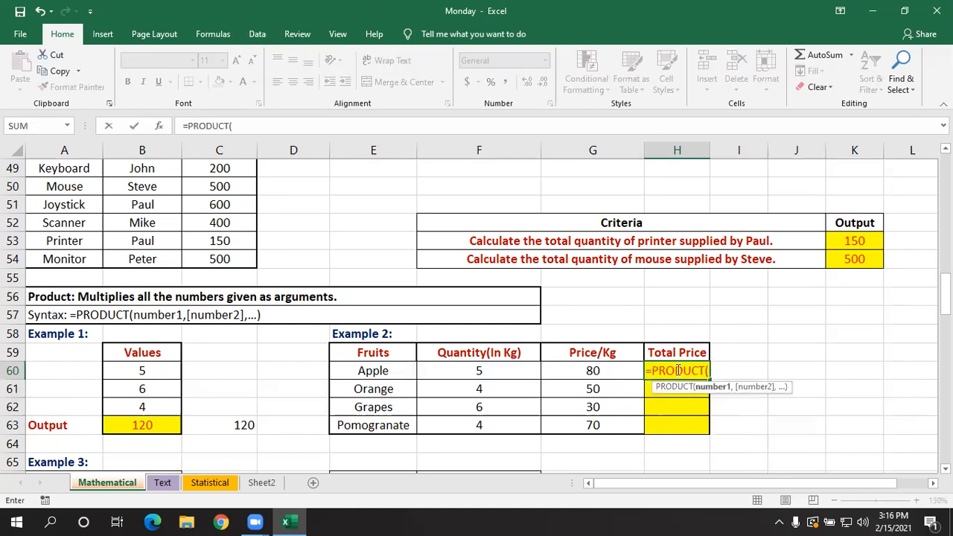
left_click_drag(513, 370, 573, 368)
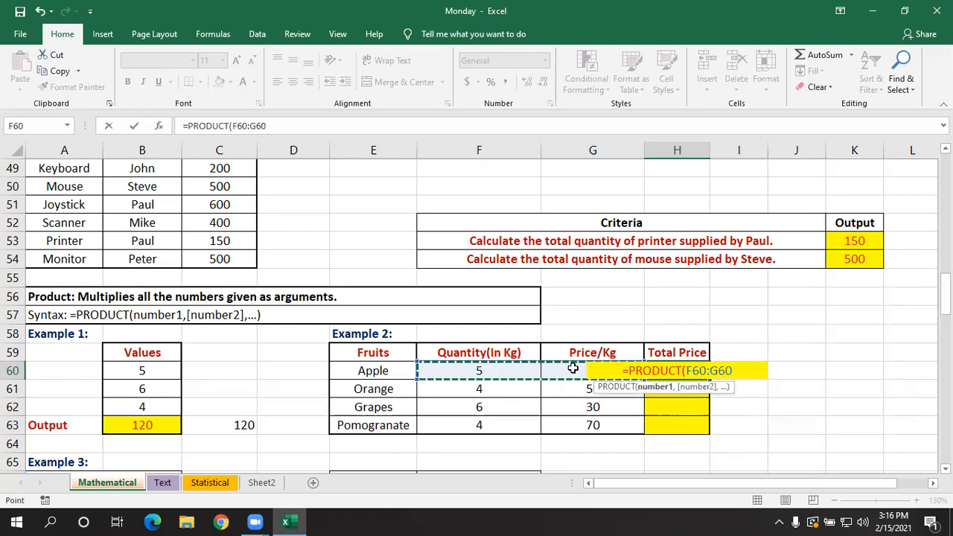
key("Return")
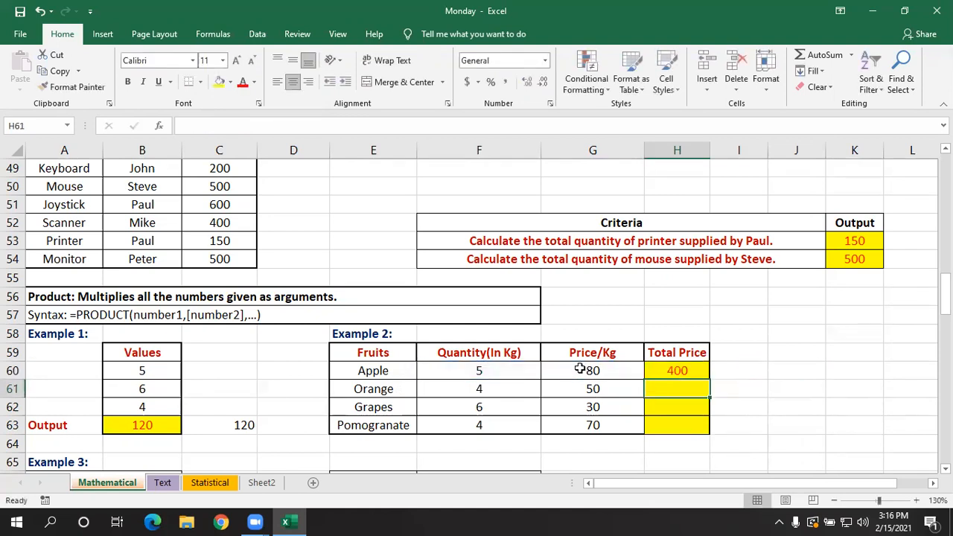
left_click(673, 370)
double_click(708, 379)
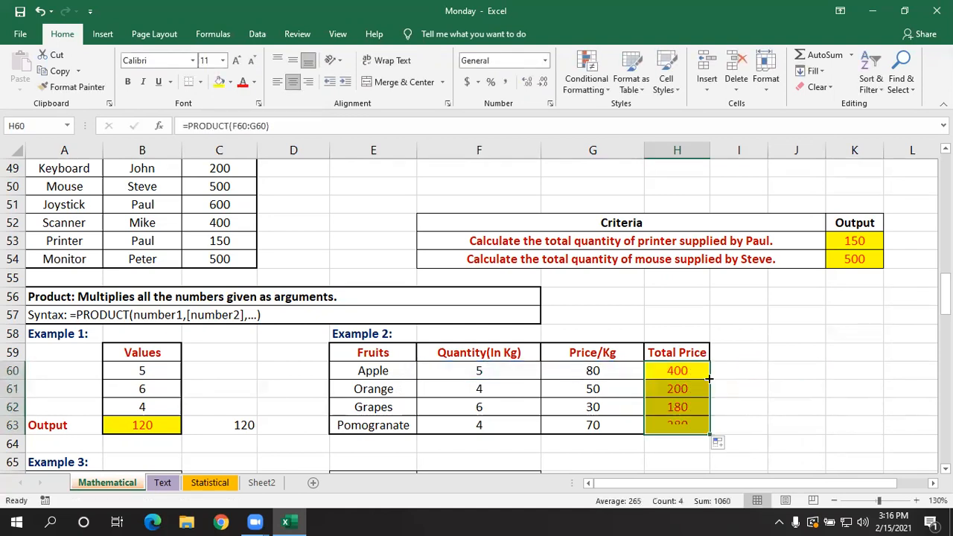
left_click(749, 377)
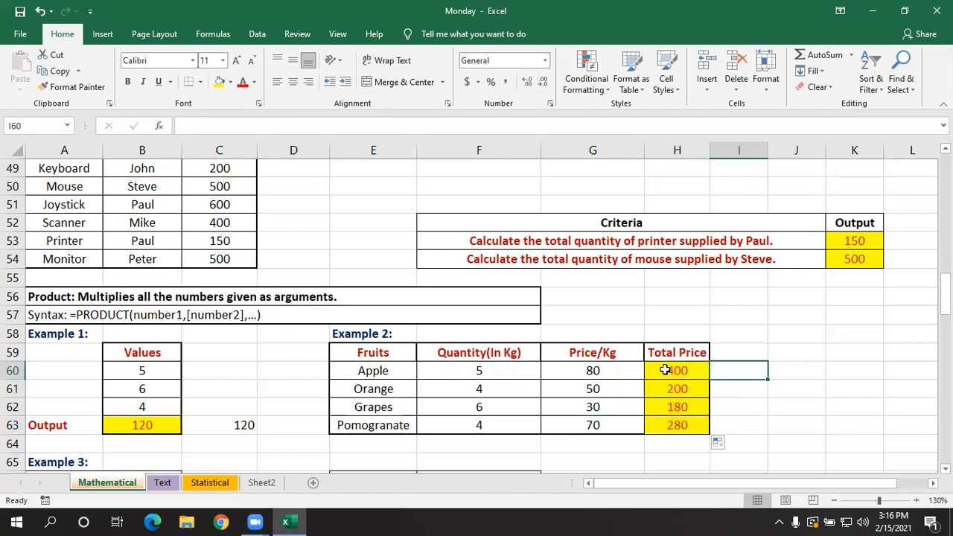
- Clear the Actual Price and Total Discount cells D68:E72 in the Example 3 absolute reference table
scroll(670, 369, "down", 3)
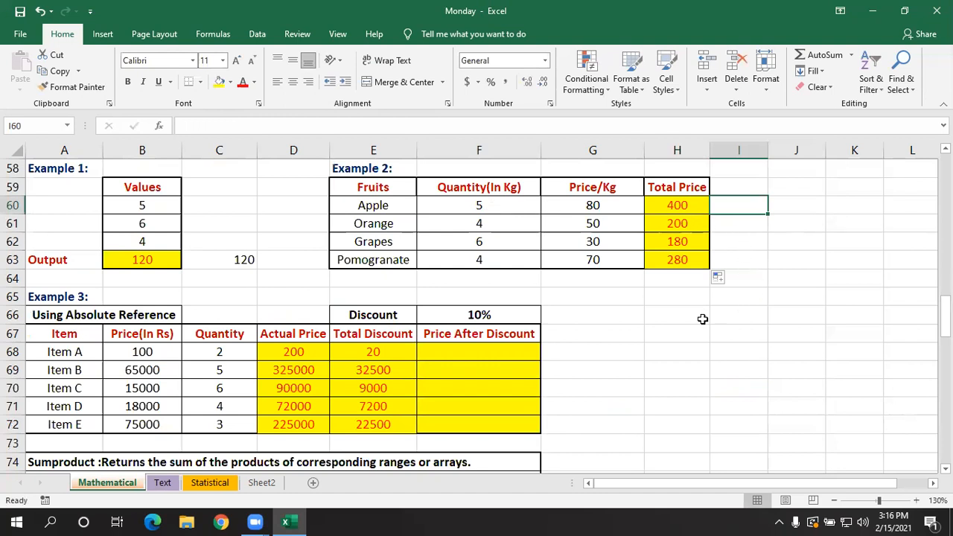
left_click_drag(297, 350, 379, 421)
key("Delete")
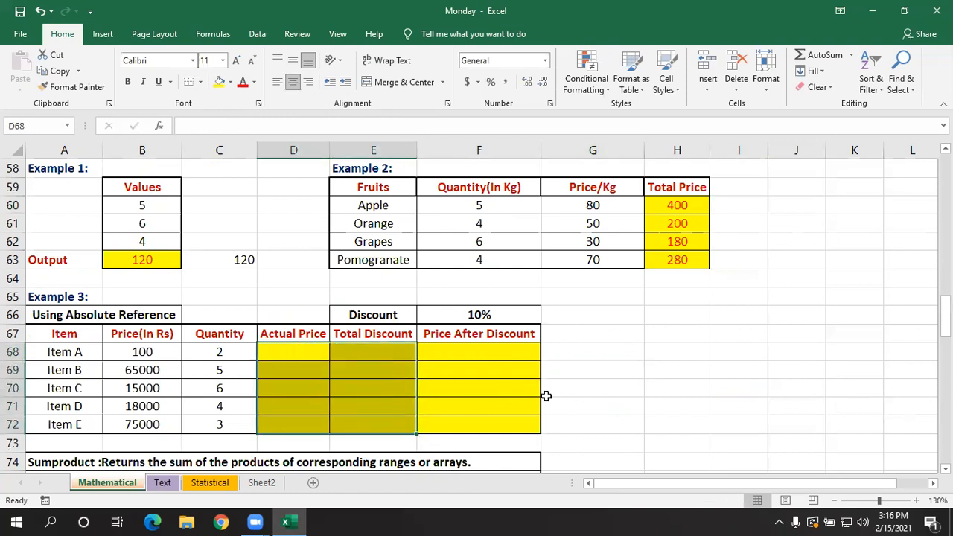
left_click(551, 391)
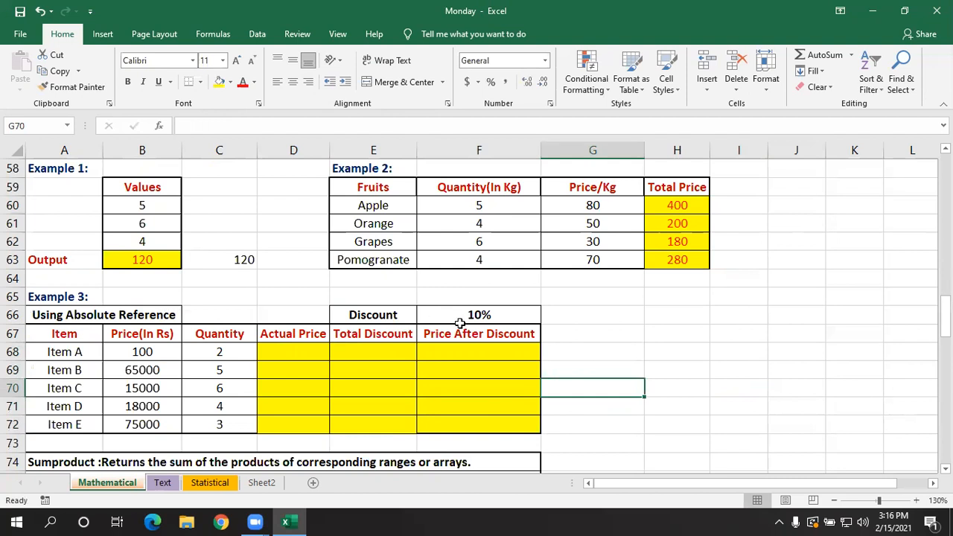
left_click(672, 331)
left_click(682, 315)
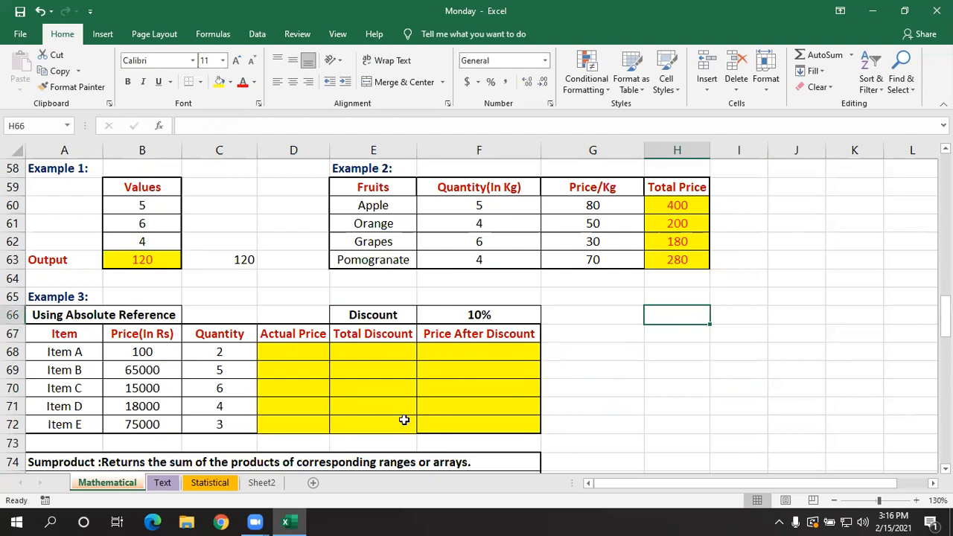
- Enter =B68*C68 as the Actual Price in D68 and fill the formula down through D72
scroll(404, 420, "up", 1)
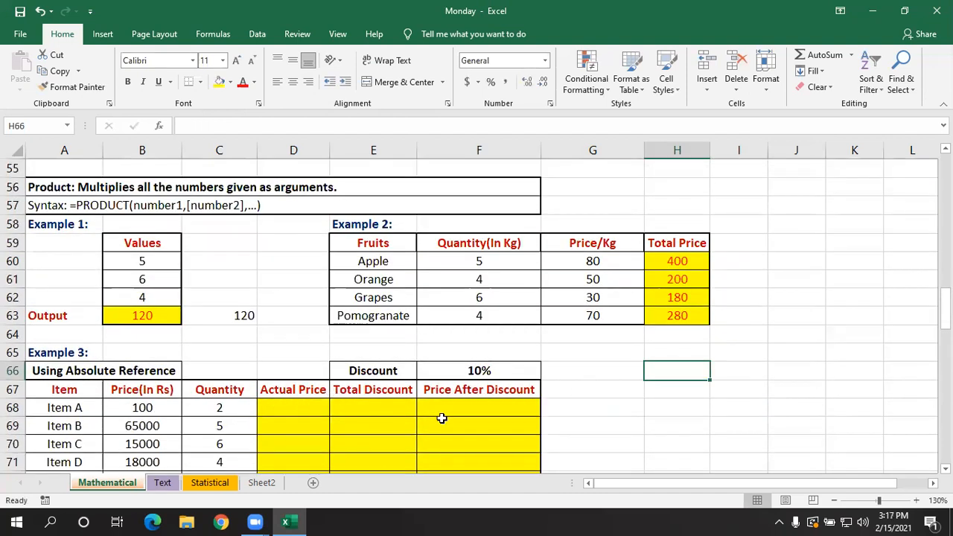
left_click(333, 443)
scroll(320, 438, "down", 1)
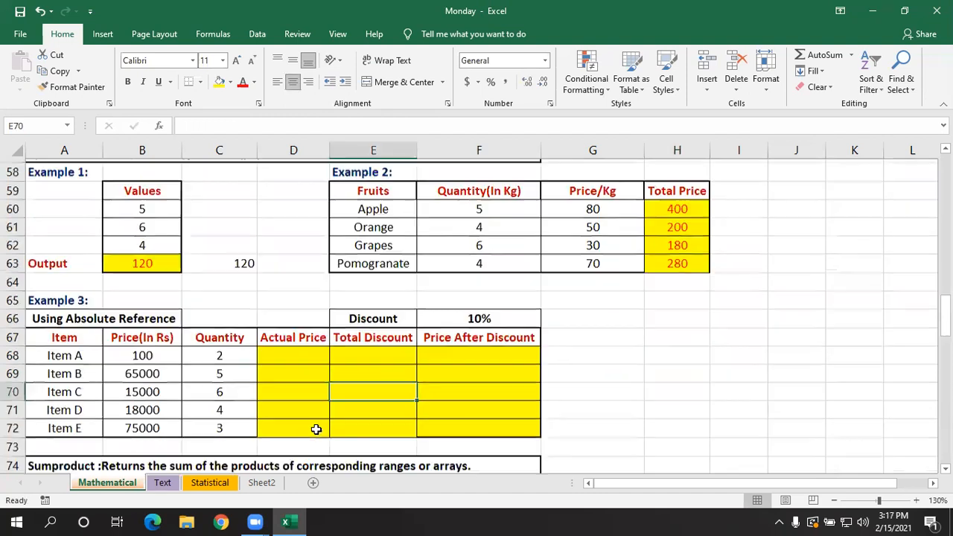
left_click(294, 346)
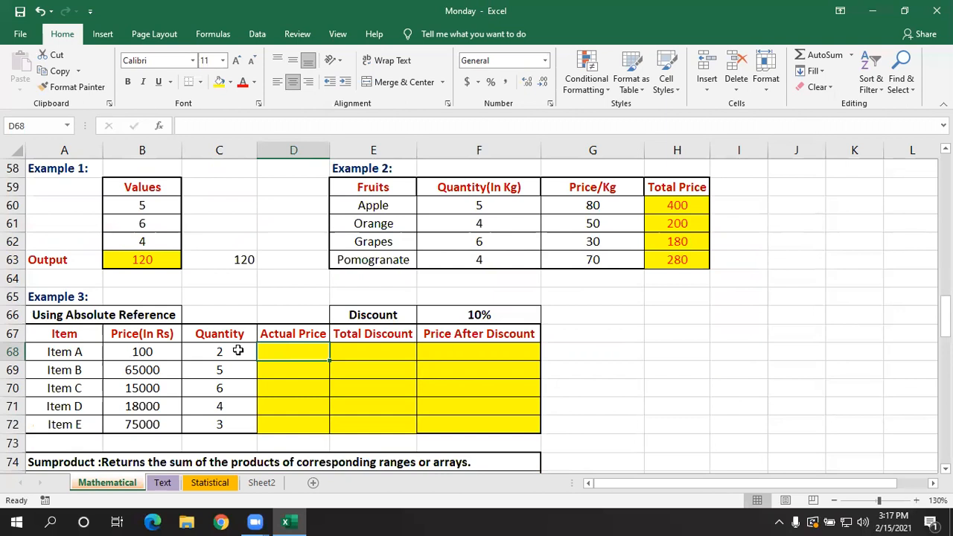
type("=")
left_click(167, 345)
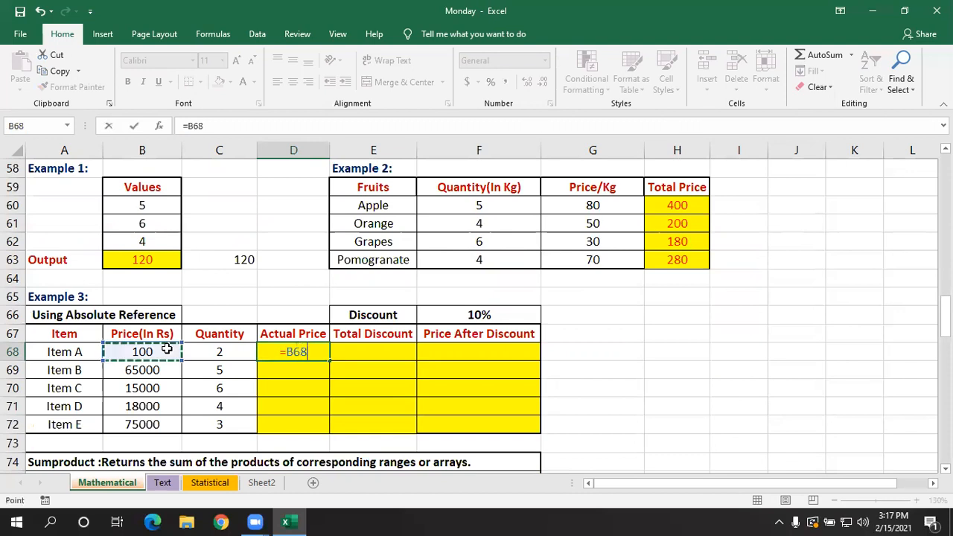
type("*")
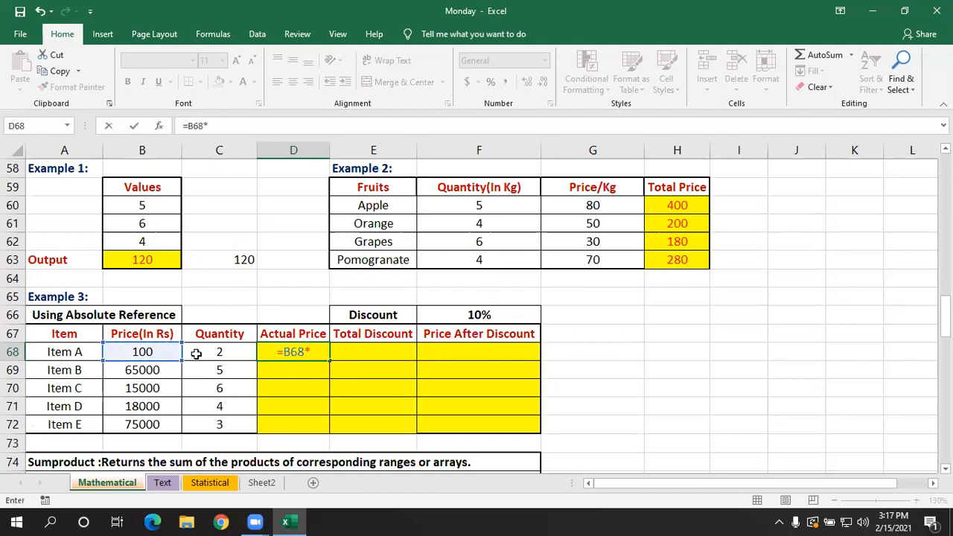
left_click(202, 353)
key("Return")
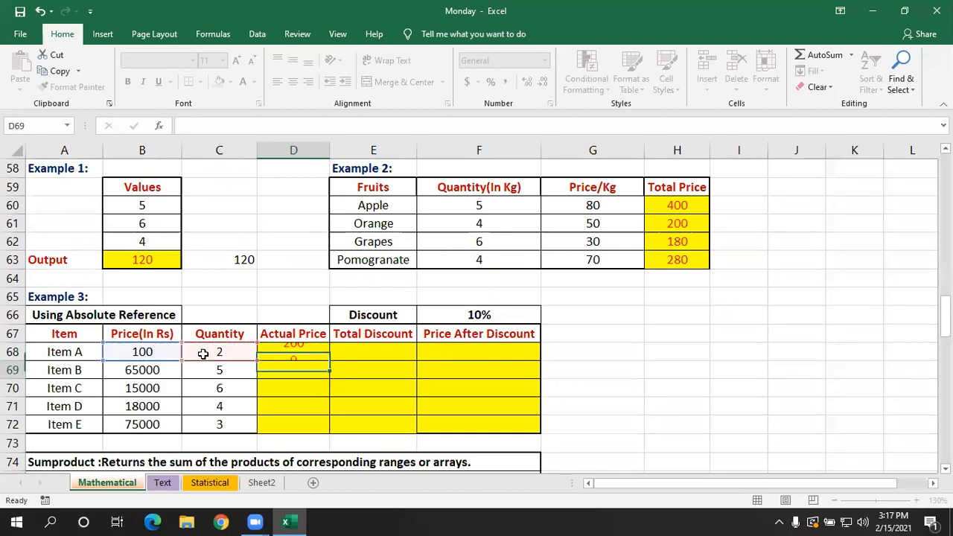
left_click(299, 352)
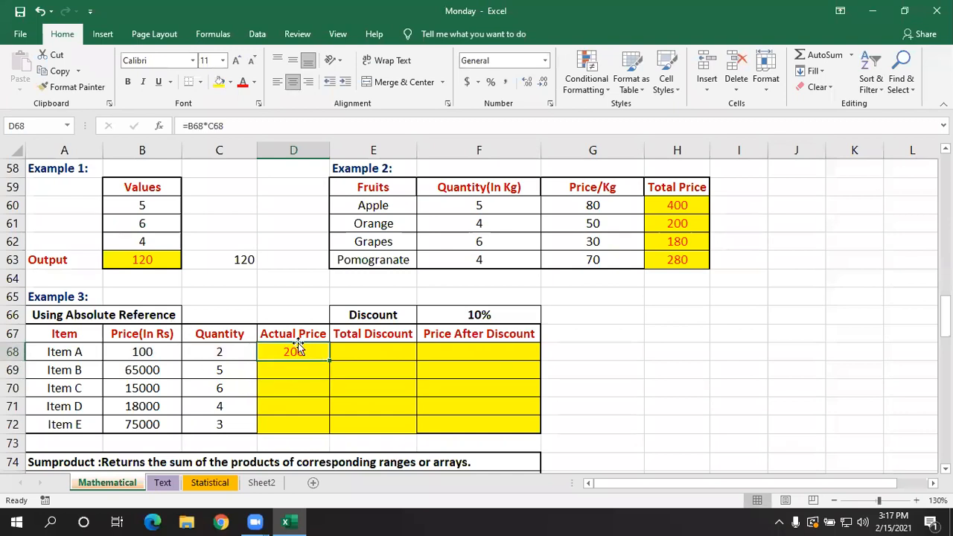
double_click(328, 361)
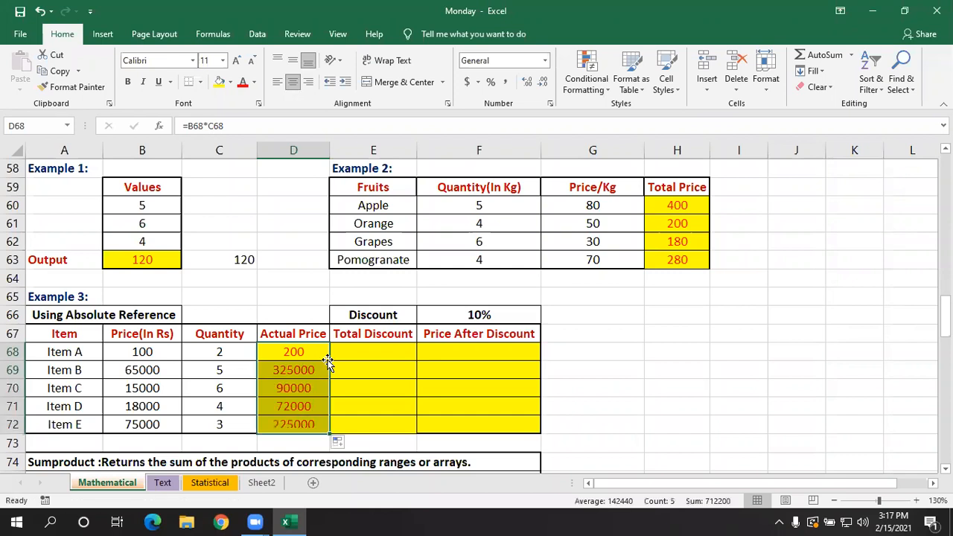
- Enter =D68*F66 in E68 to compute Item A's Total Discount from the Discount rate
left_click(392, 377)
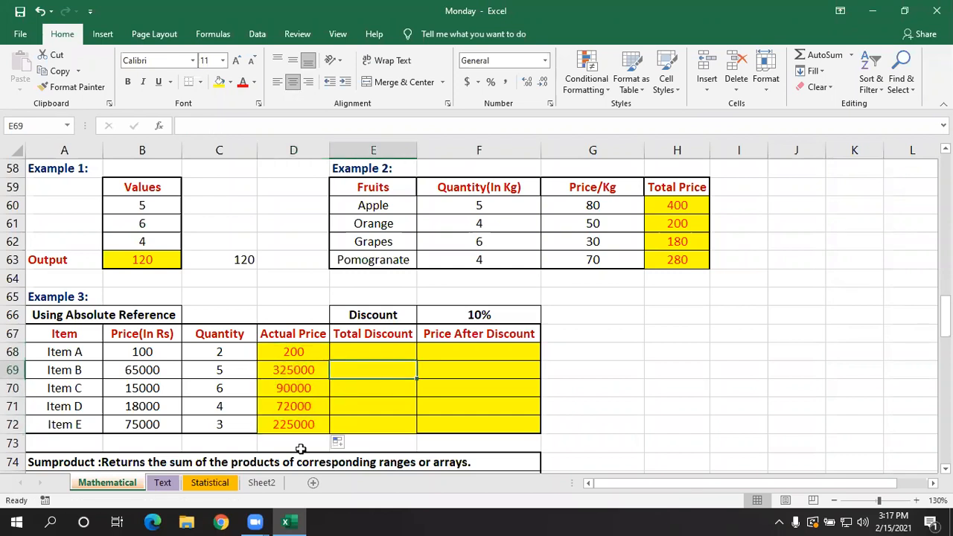
left_click(387, 348)
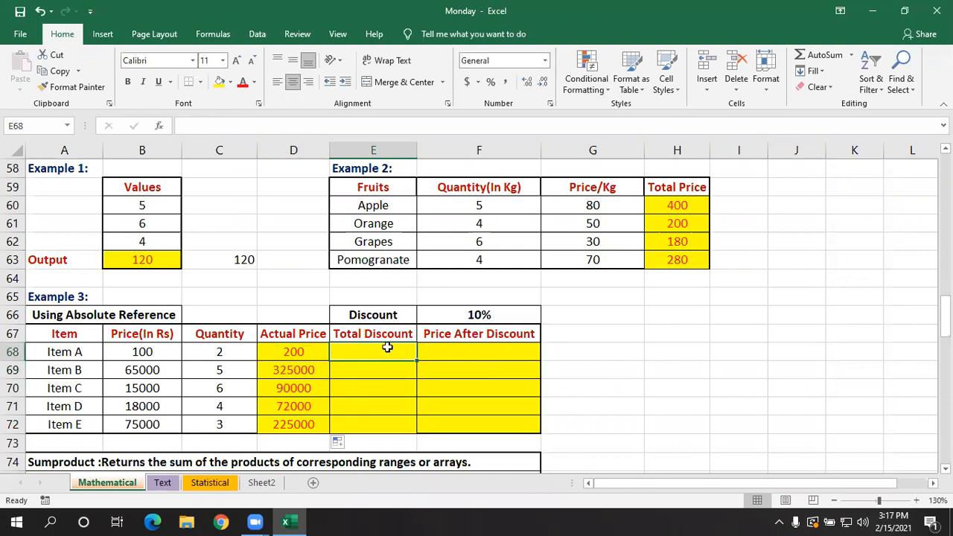
left_click(466, 313)
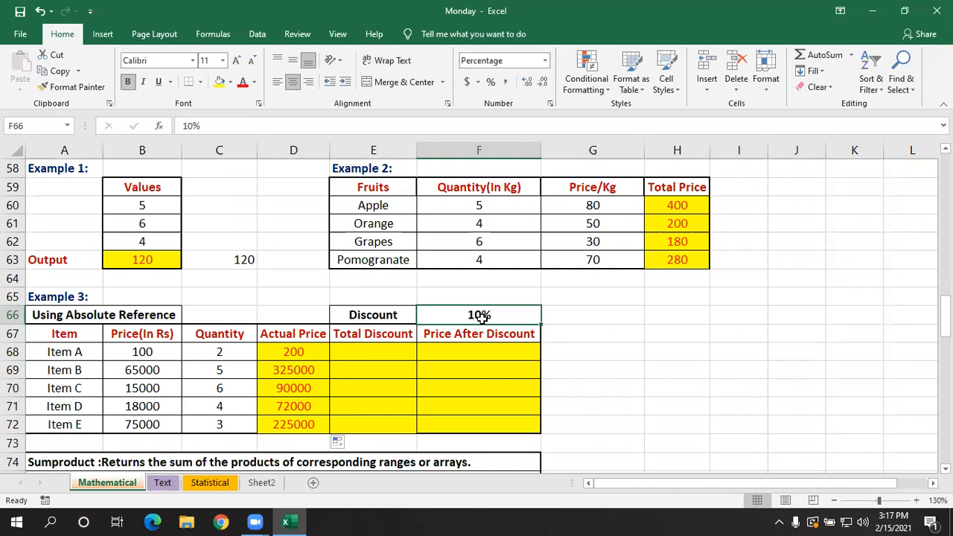
left_click(384, 354)
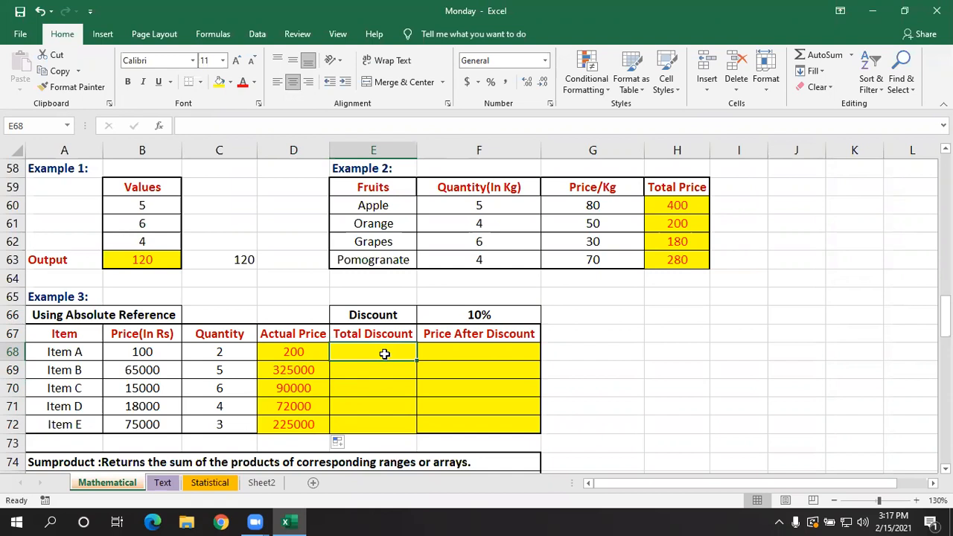
type("=")
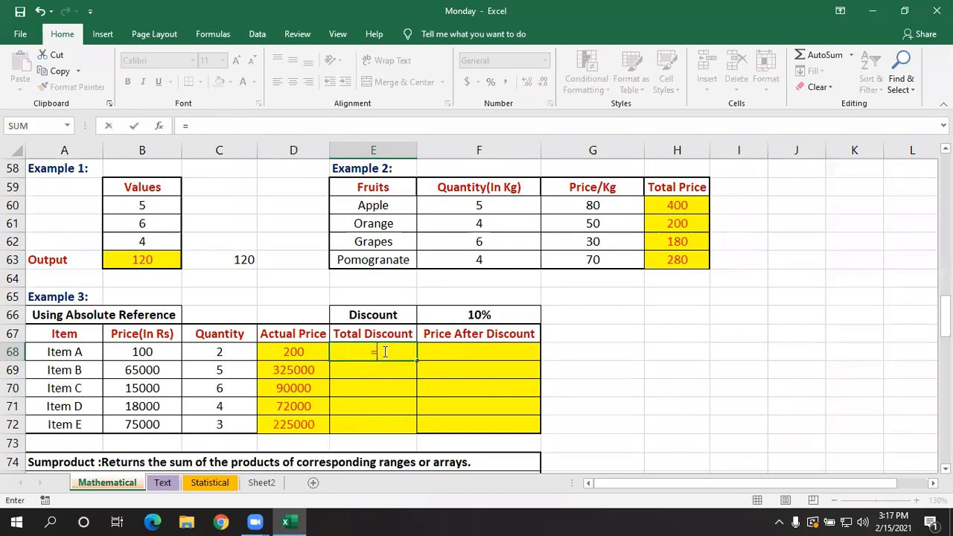
left_click(306, 347)
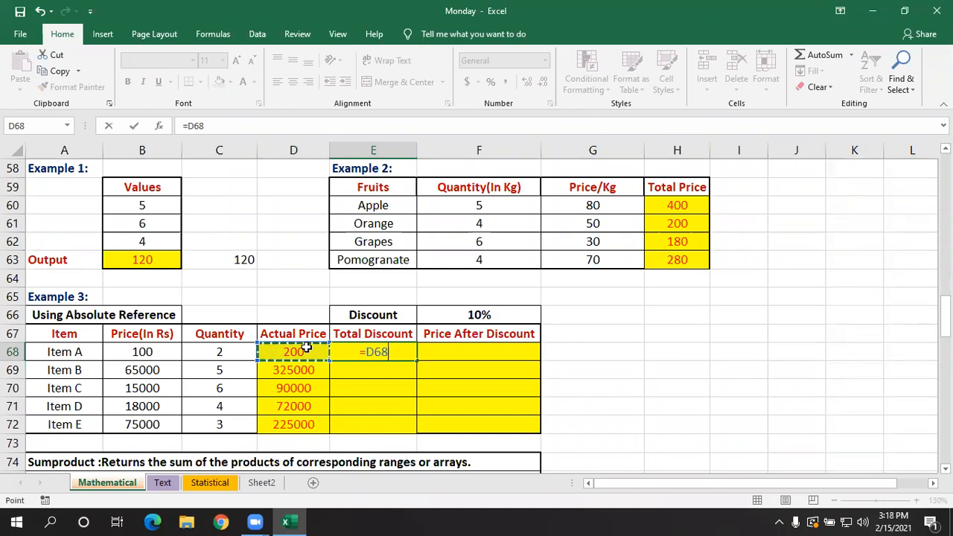
type("*")
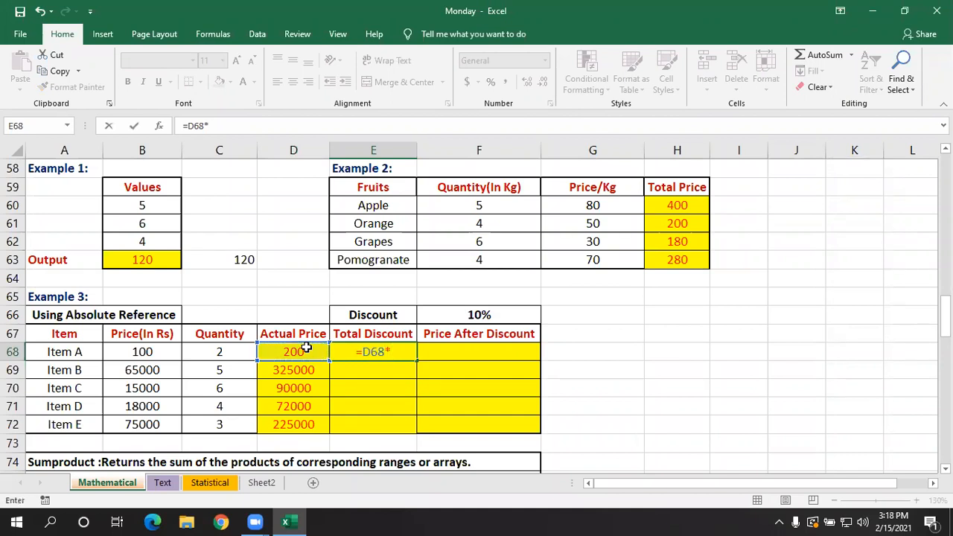
left_click(459, 315)
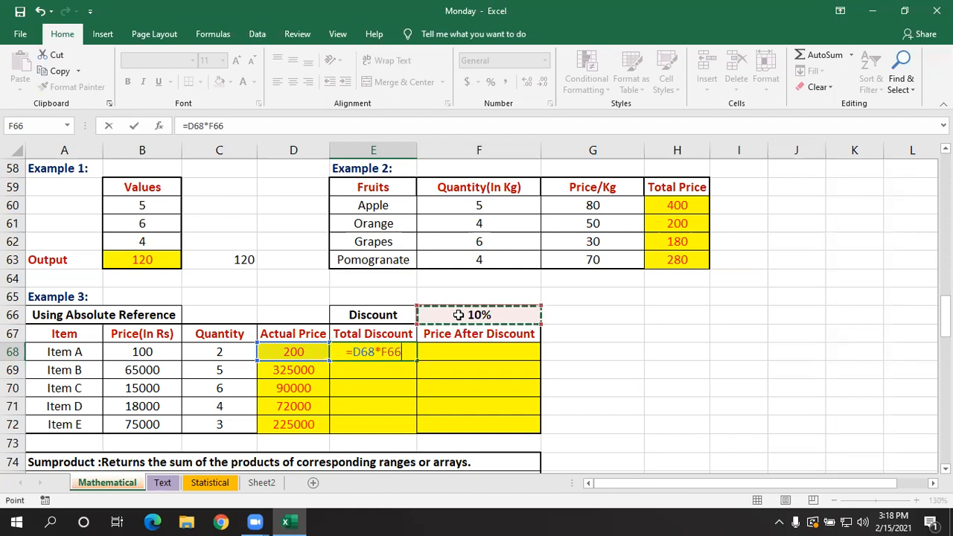
key("Return")
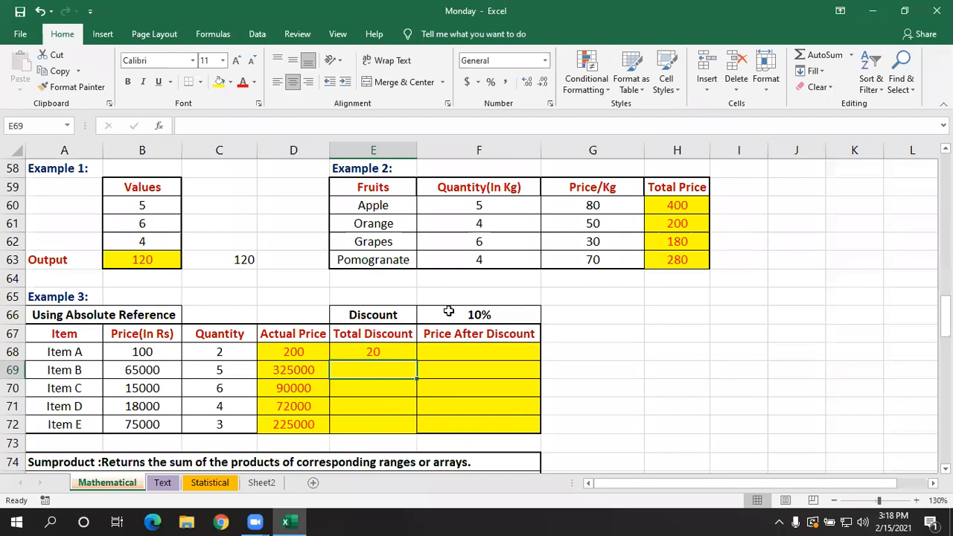
- Fill the relative-reference formula from E68 down through E72 and check each filled Total Discount cell
left_click(372, 354)
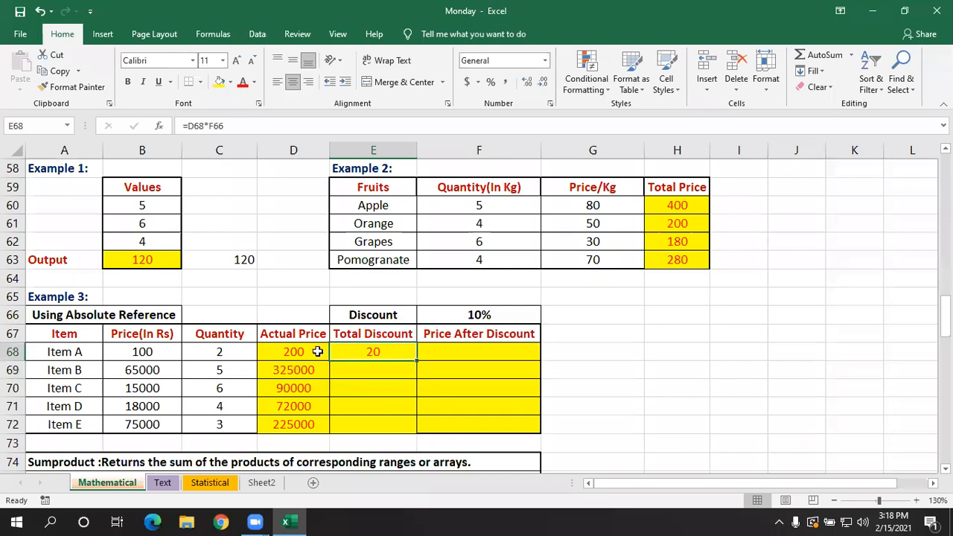
double_click(418, 360)
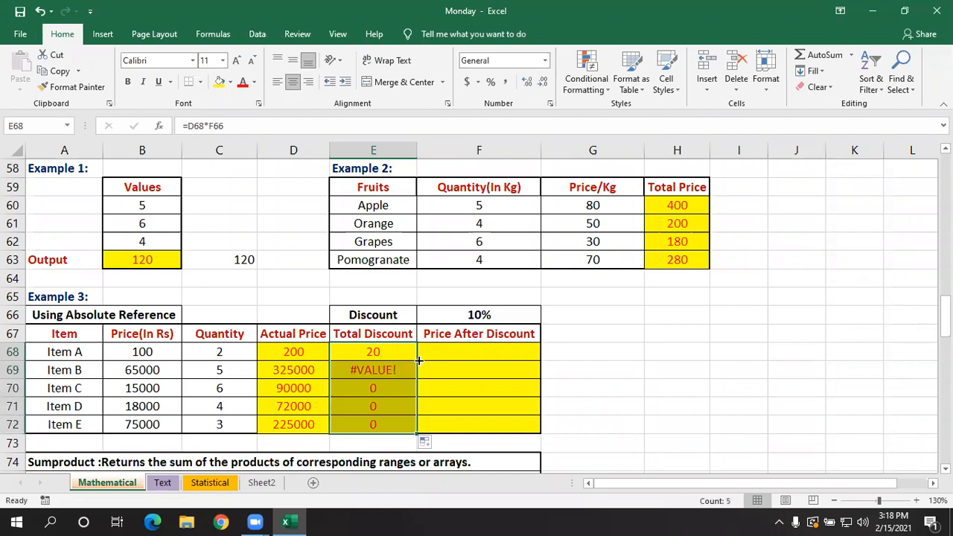
left_click(366, 371)
left_click(368, 390)
left_click(367, 407)
left_click(372, 424)
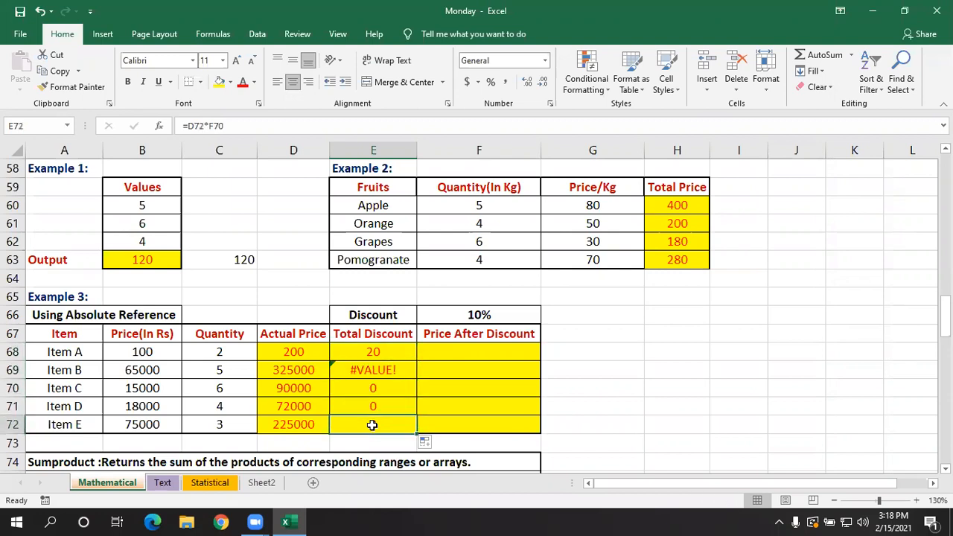
- Compare the cell references in the E68 and E69 formulas, and clear the filled Total Discount cells E69:E72
double_click(381, 352)
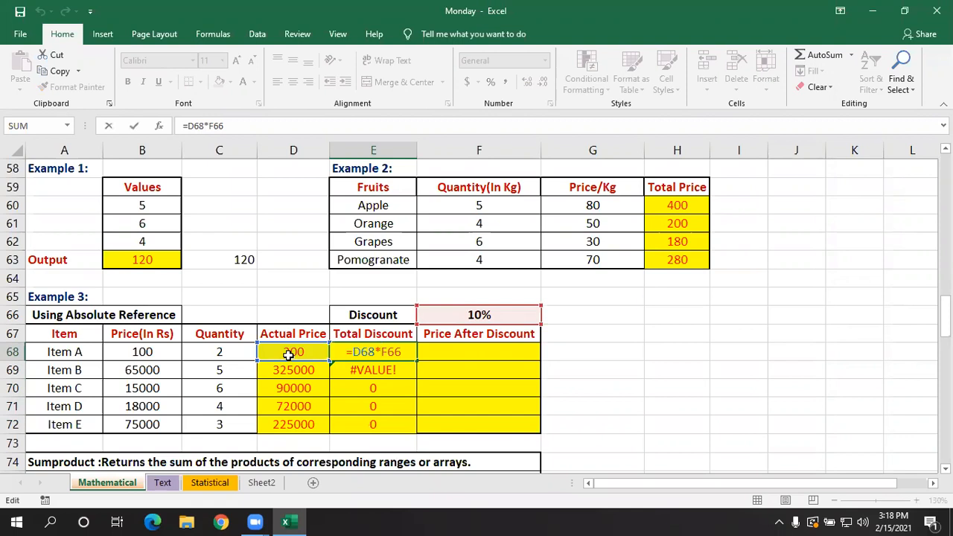
key("Return")
double_click(357, 370)
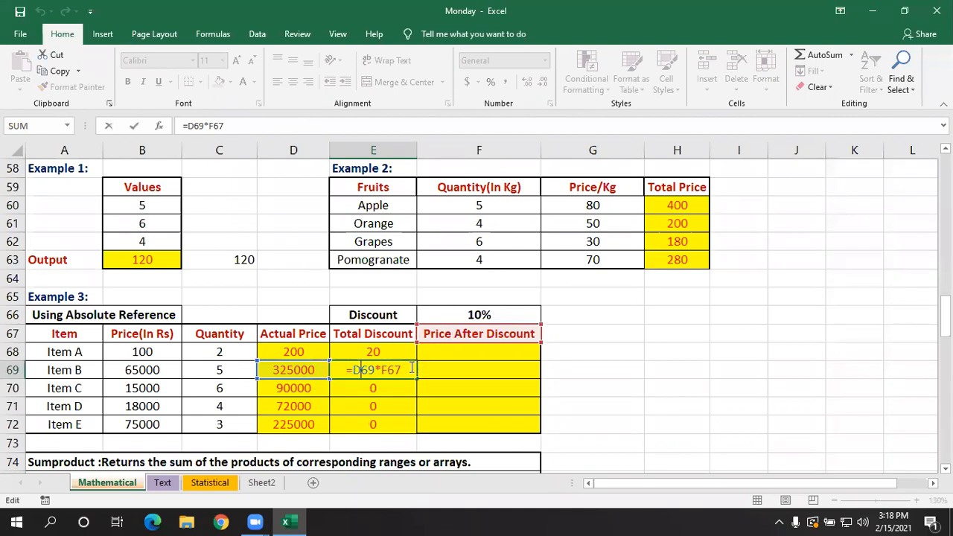
key("Return")
left_click_drag(404, 367, 402, 423)
key("Delete")
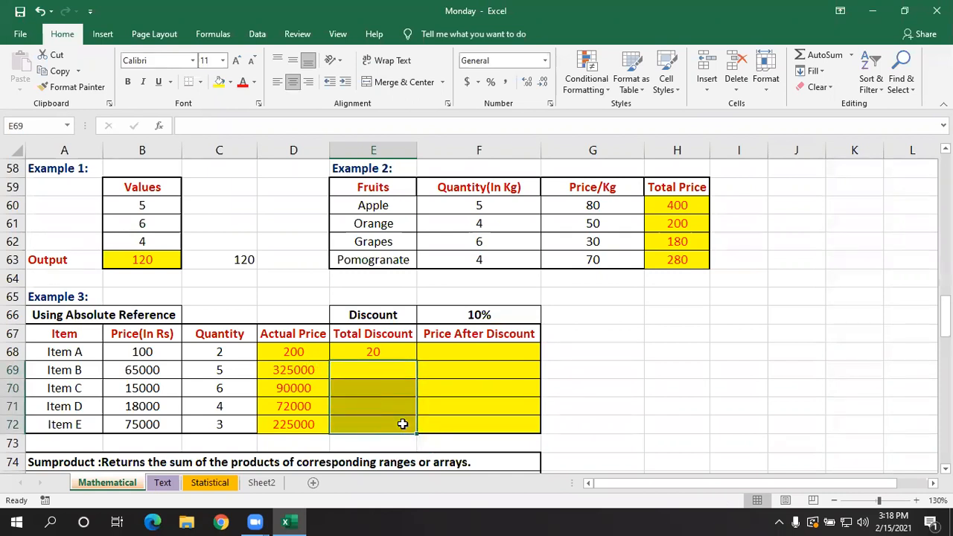
- Make the discount reference in E68 absolute, giving =D68*$F$66, and fill the formula down through E72
left_click(451, 331)
left_click(458, 313)
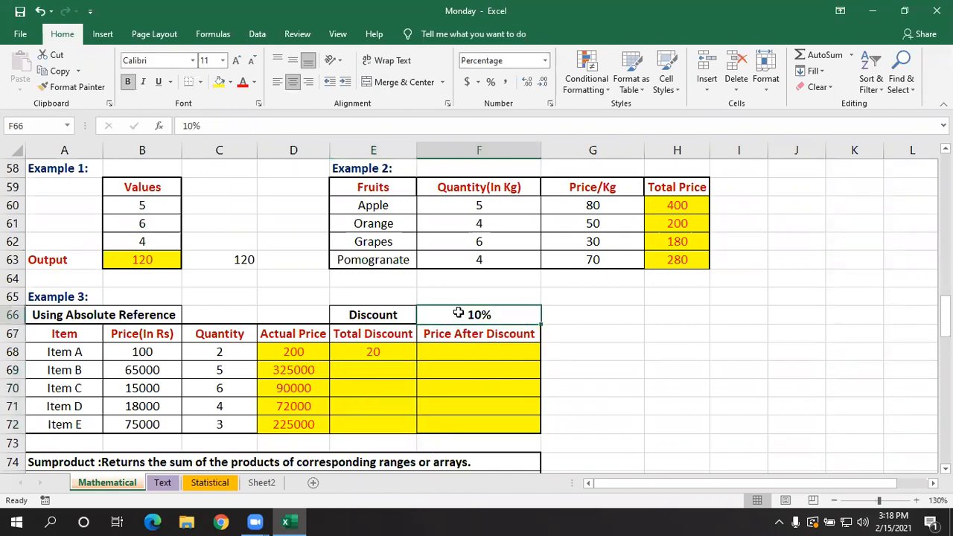
key("Left")
left_click(387, 353)
double_click(387, 353)
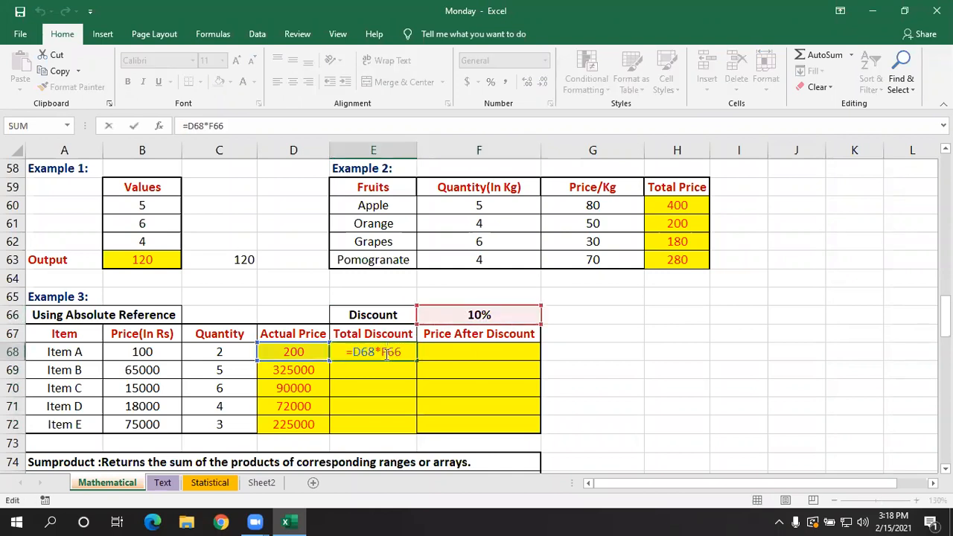
left_click_drag(381, 352, 401, 354)
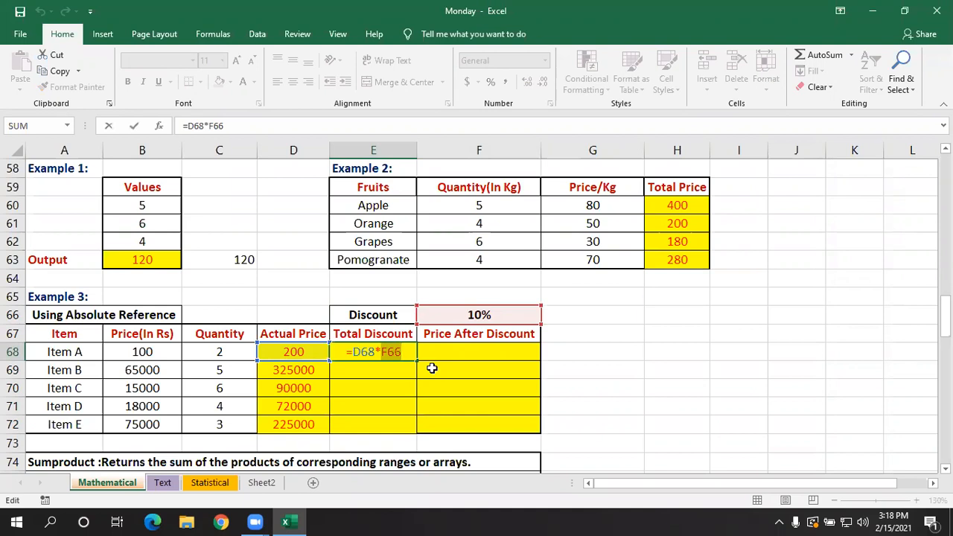
left_click(397, 352)
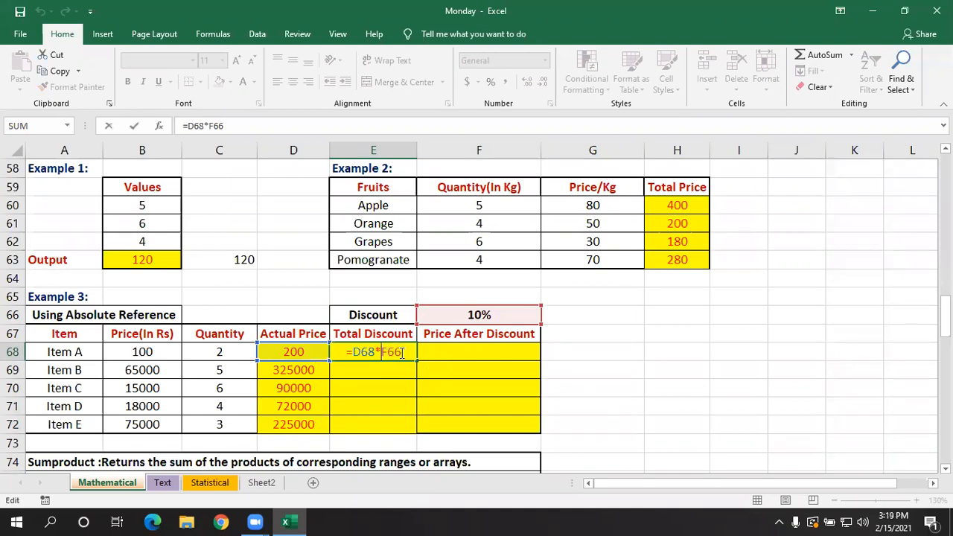
type("$F")
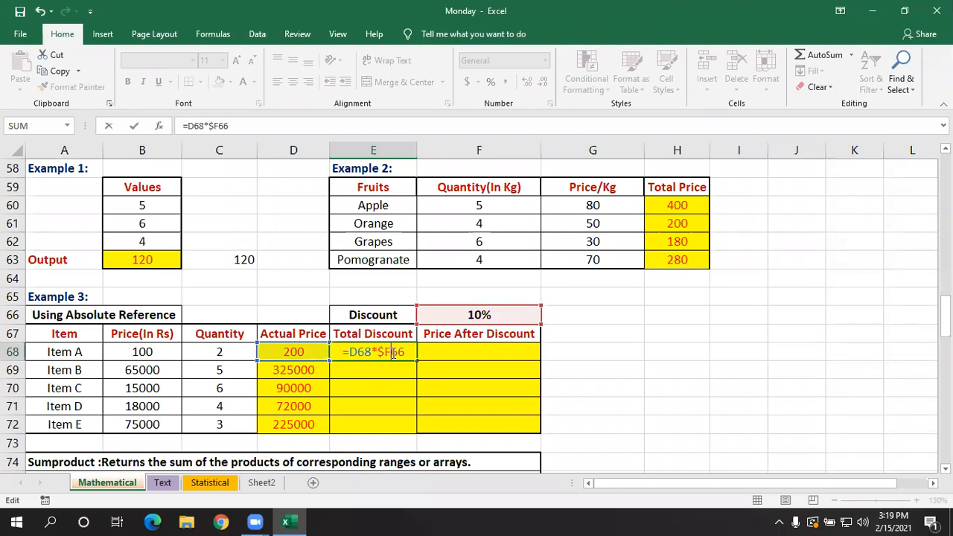
type("$")
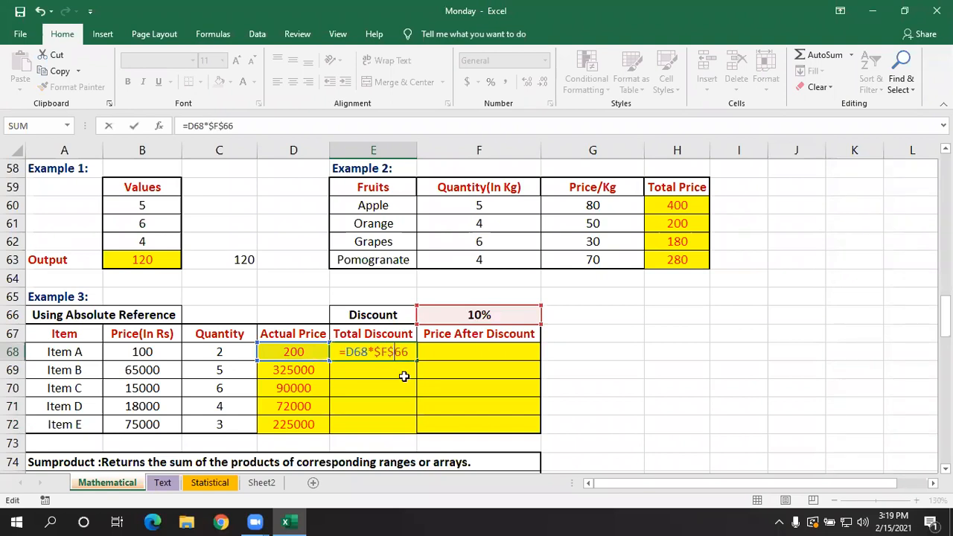
key("Return")
left_click(395, 353)
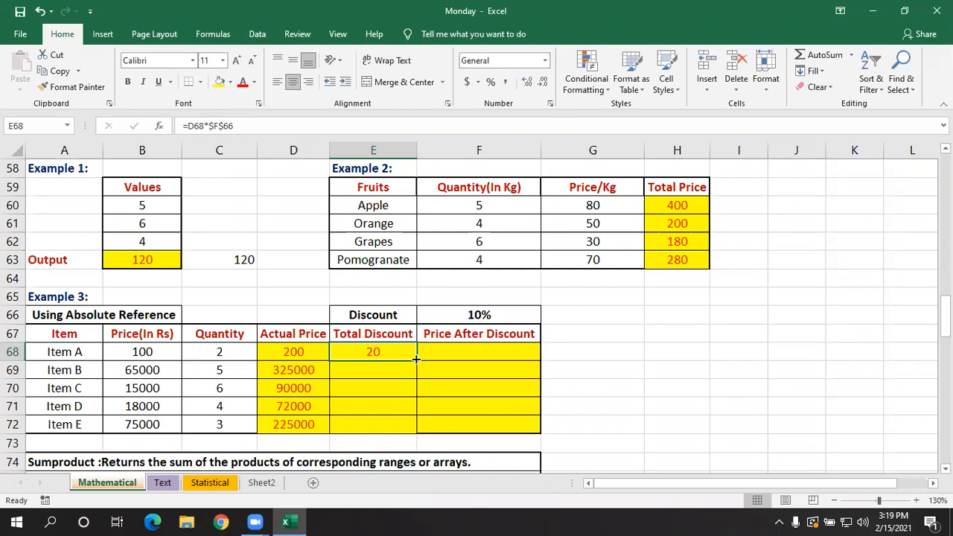
left_click_drag(416, 359, 416, 430)
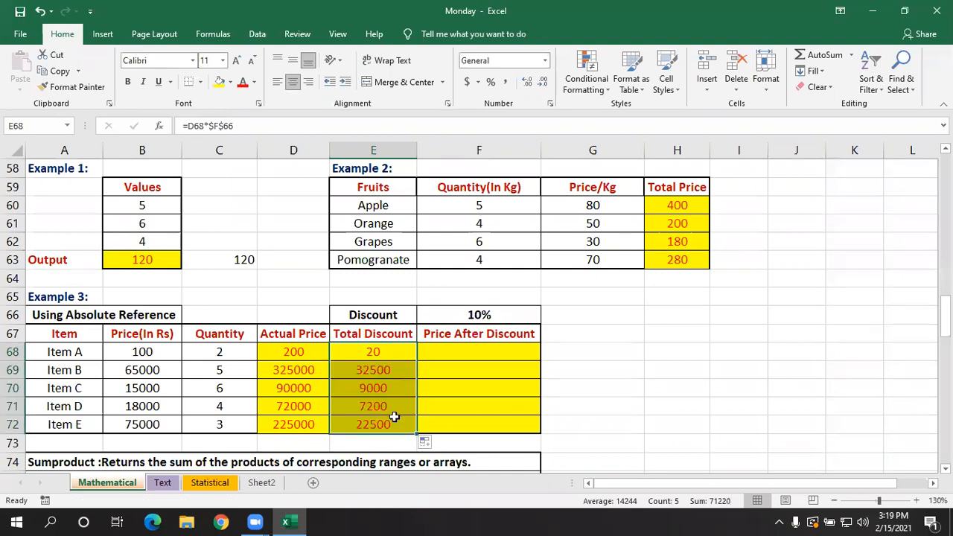
- Examine the Total Discount formulas in E68 and E69 to compare how their relative and absolute references behave
double_click(387, 351)
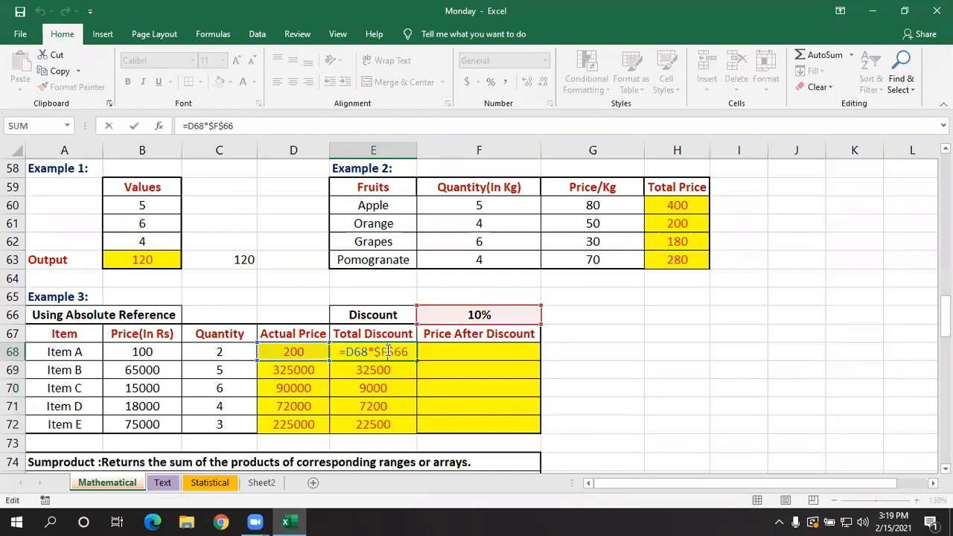
key("Return")
double_click(396, 370)
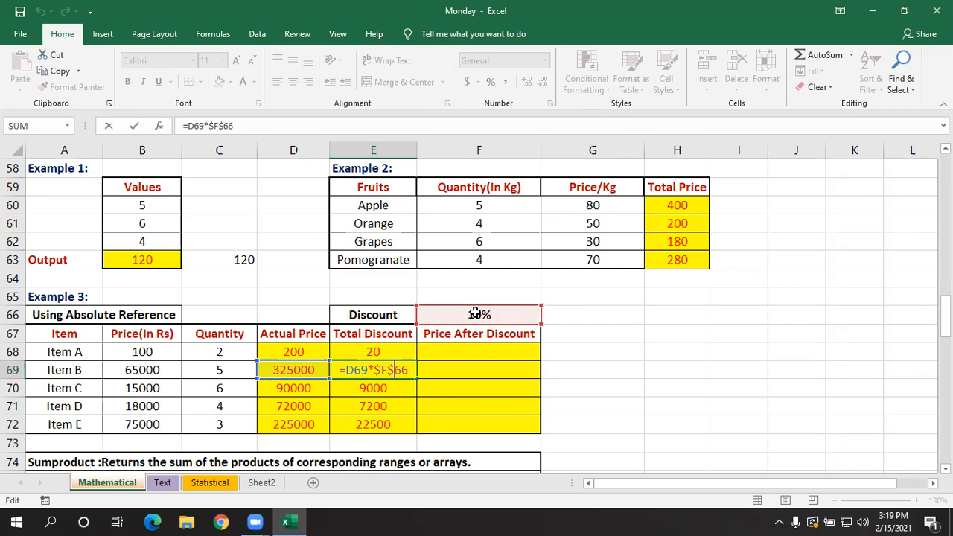
key("Return")
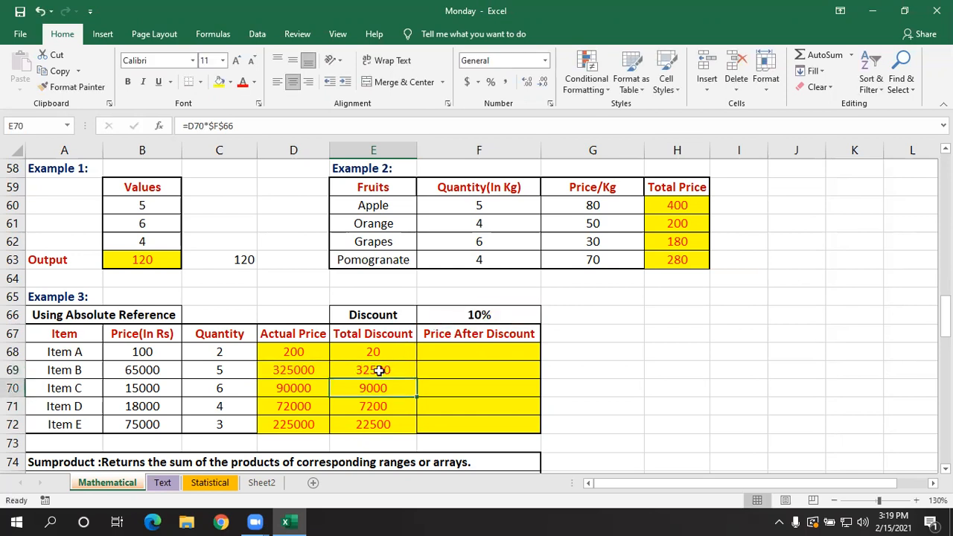
double_click(377, 369)
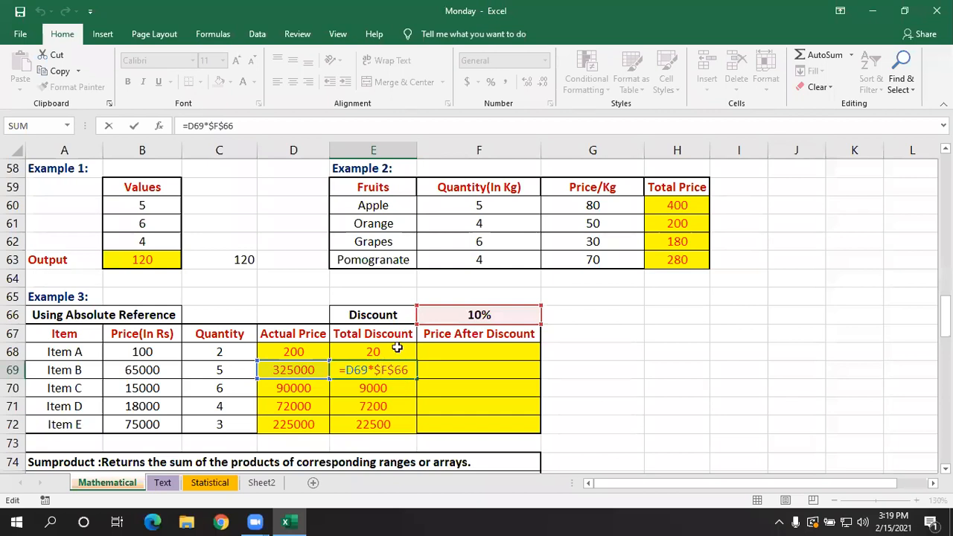
left_click(393, 351)
double_click(393, 352)
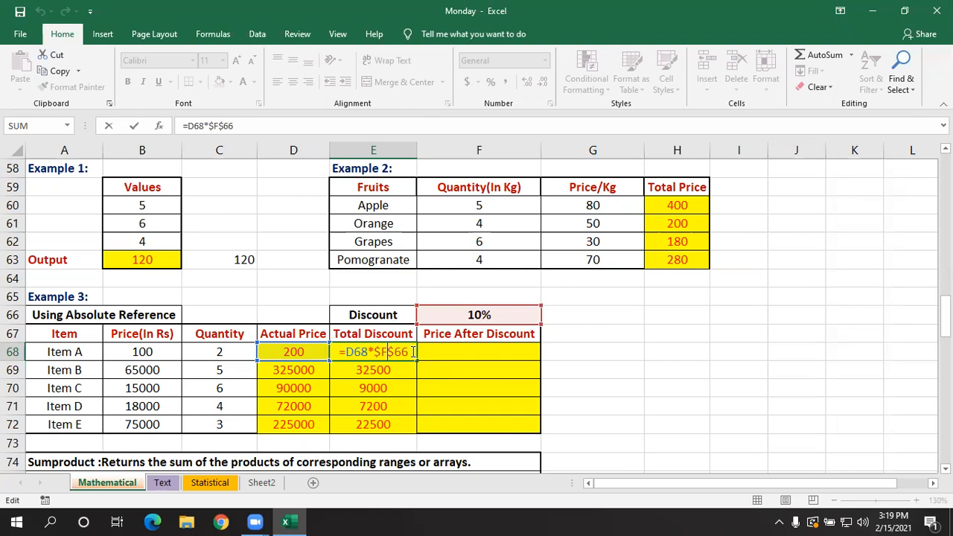
- Compare the absolute discount reference in the Total Discount formulas of E70 and E68
key("Return")
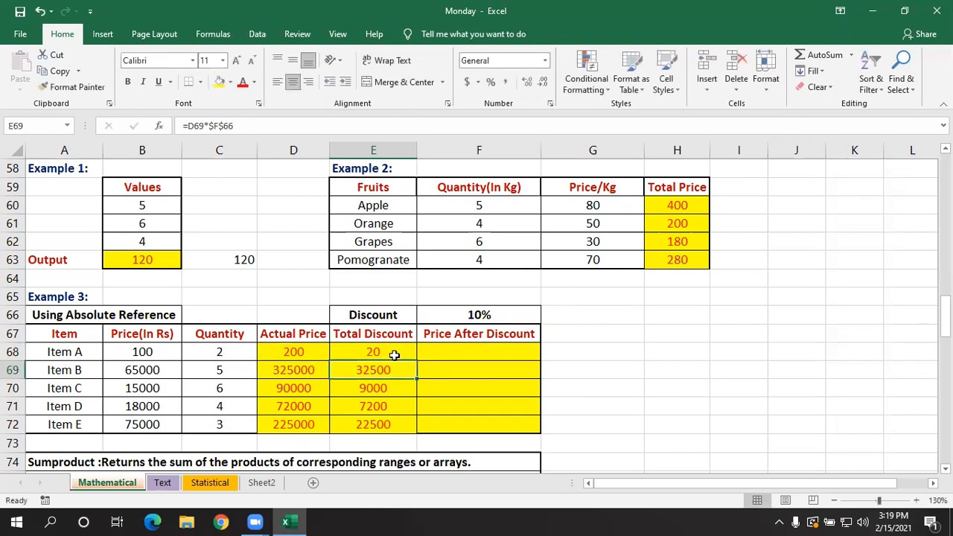
left_click(395, 387)
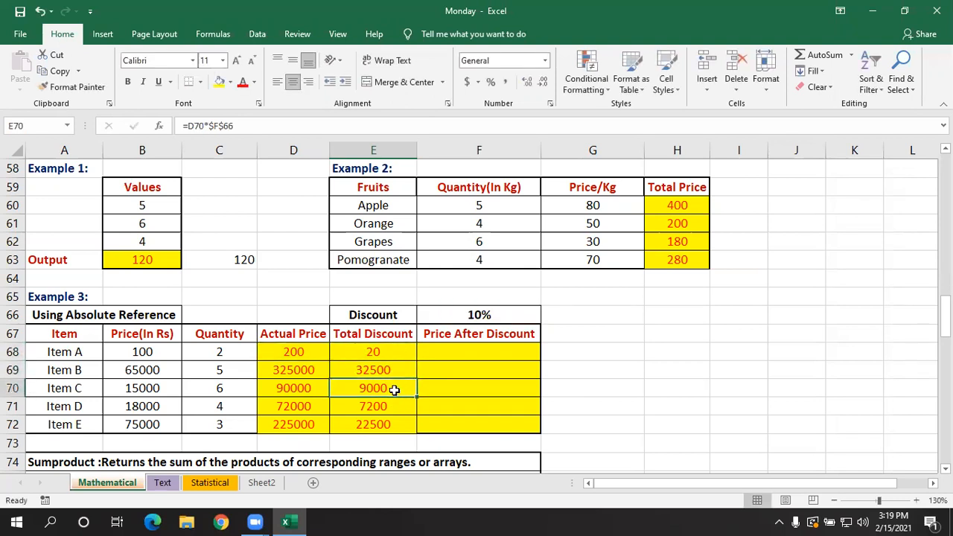
double_click(397, 388)
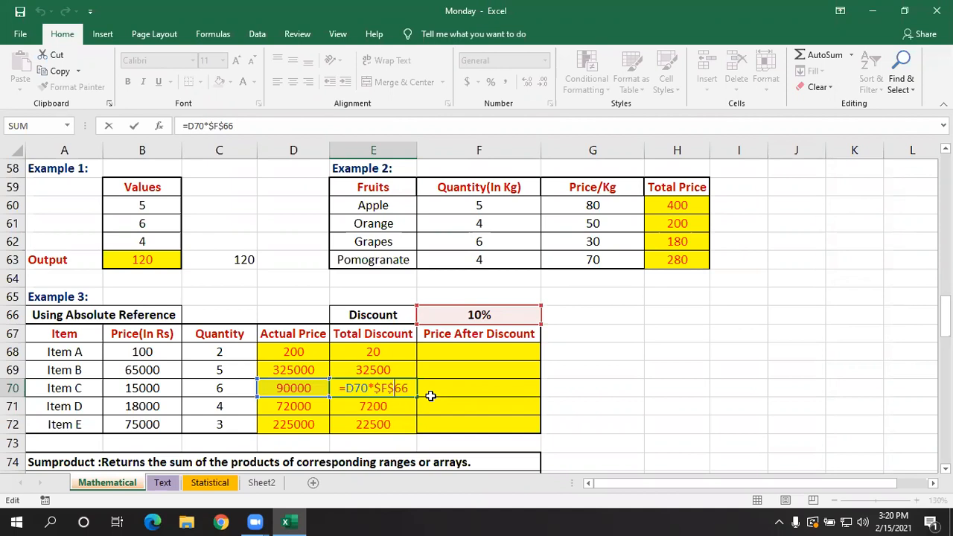
key("Return")
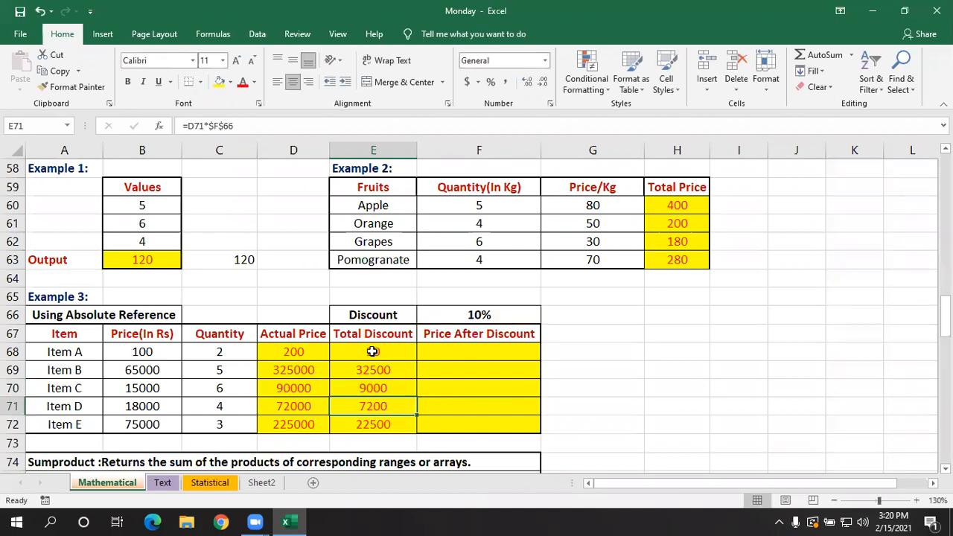
left_click(373, 351)
double_click(374, 351)
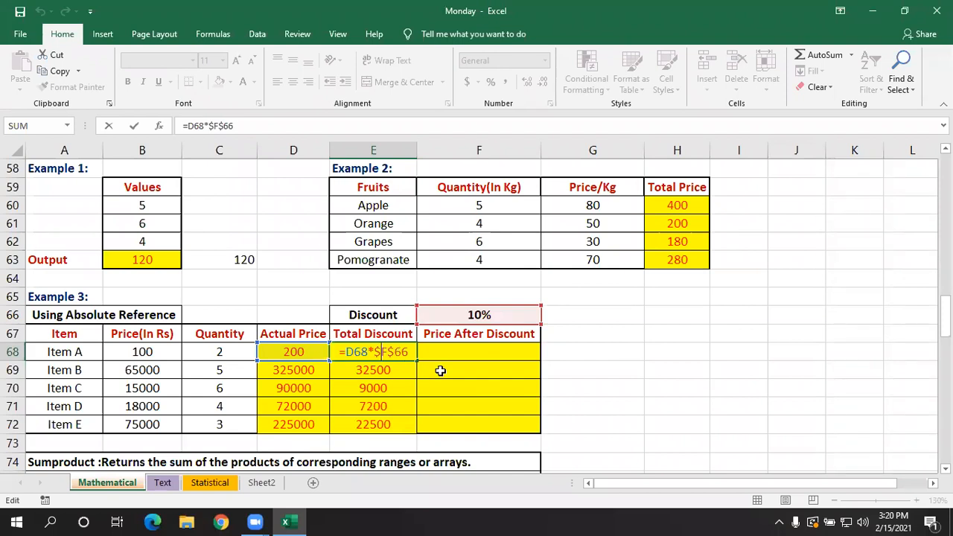
key("Return")
- Clear the Total Discount cells E69:E72 and change the E68 formula to the relative version =D68*F66
left_click_drag(389, 368, 390, 425)
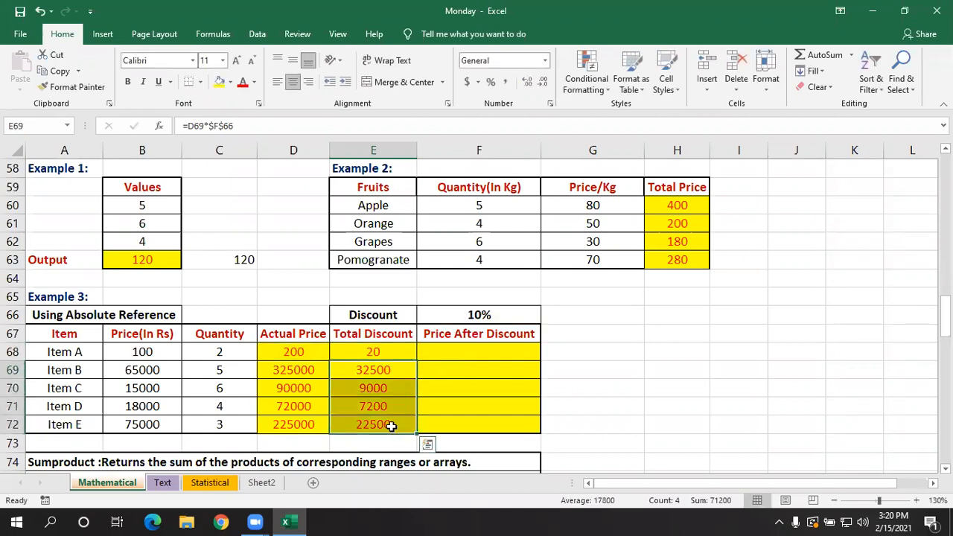
key("Delete")
double_click(392, 353)
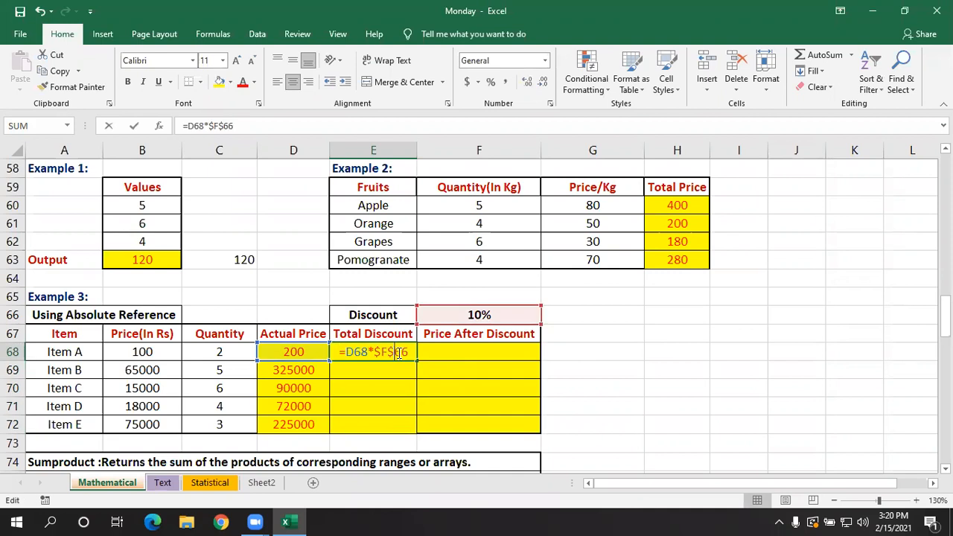
left_click_drag(408, 355, 379, 357)
key("BackSpace")
left_click(470, 315)
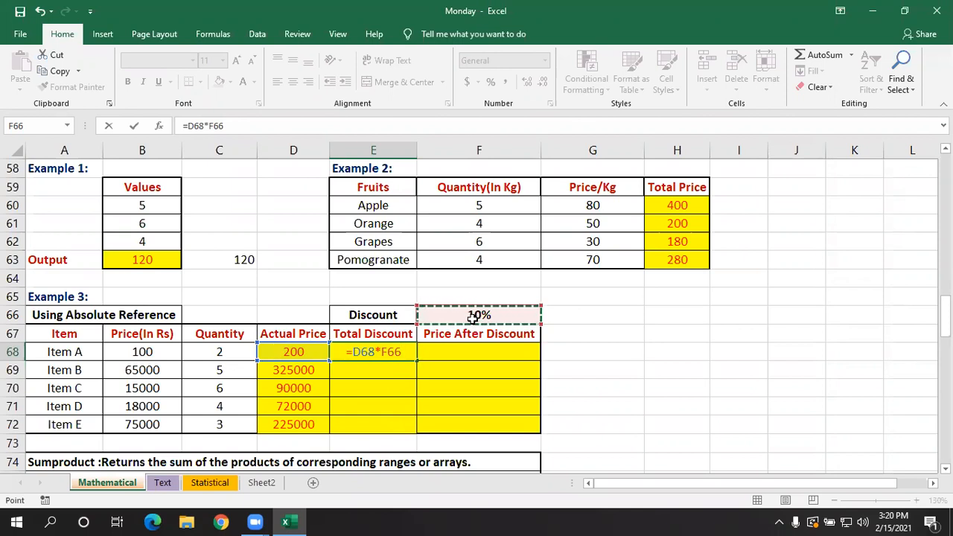
key("Return")
- Fill the relative formula from E68 down through E72 and inspect the shifted references in E69, E70 and E71
left_click(391, 351)
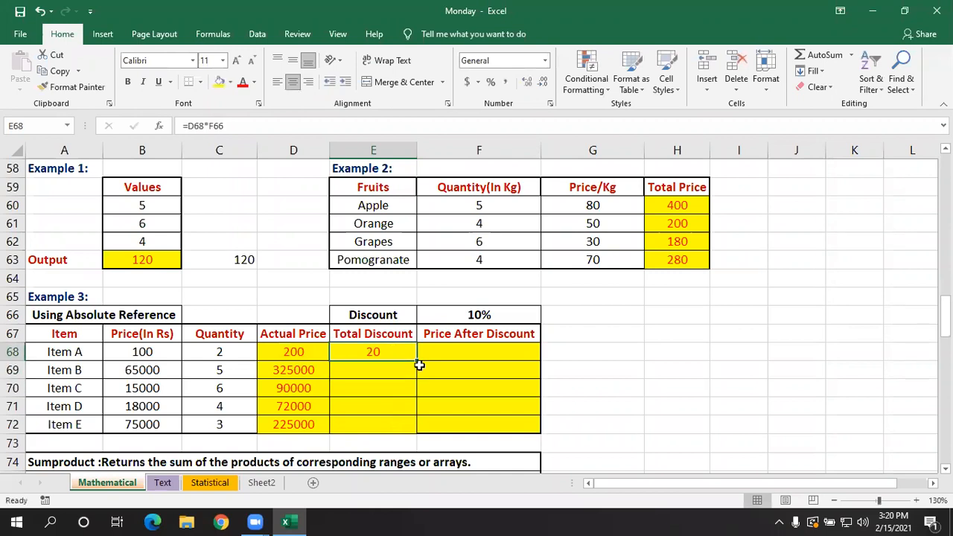
double_click(418, 361)
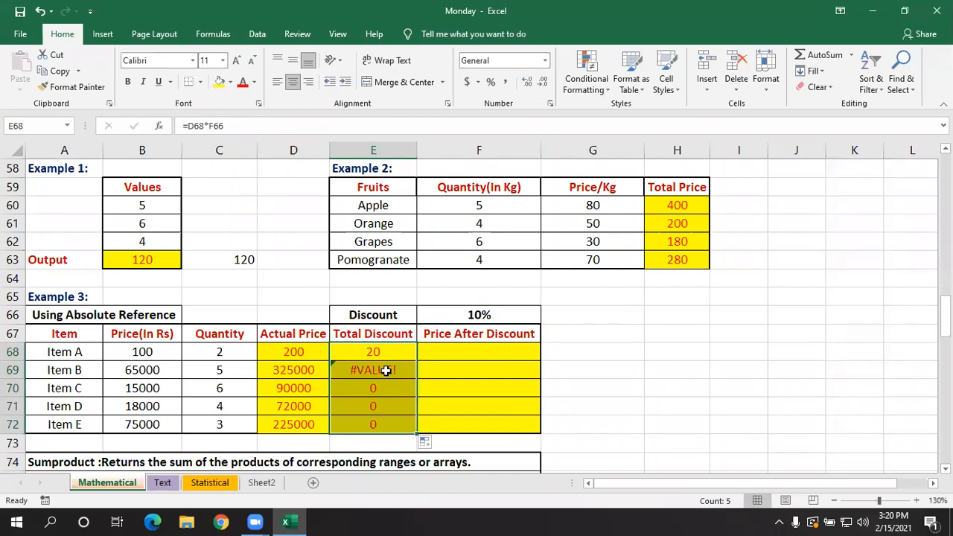
left_click(385, 370)
key("shift+Down")
key("shift+Down")
key("shift+Down")
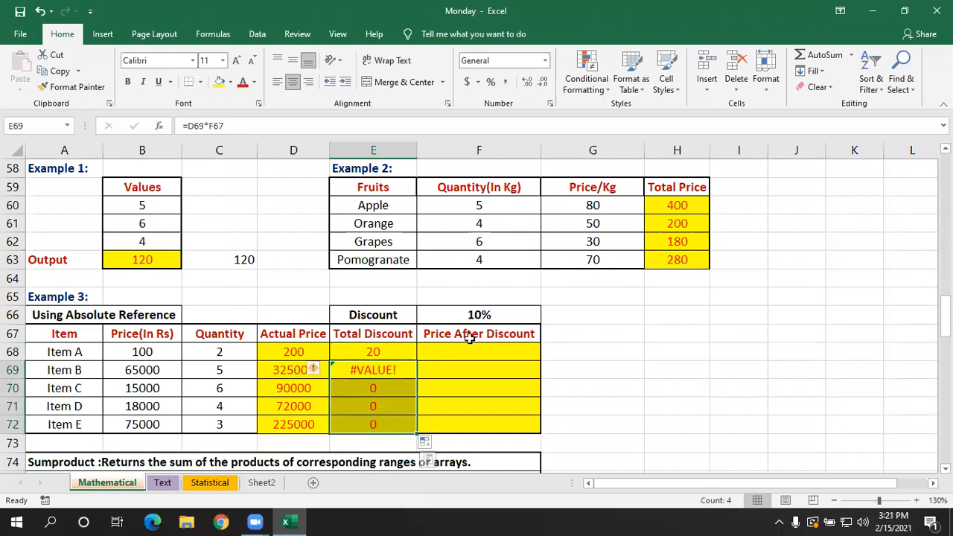
key("F2")
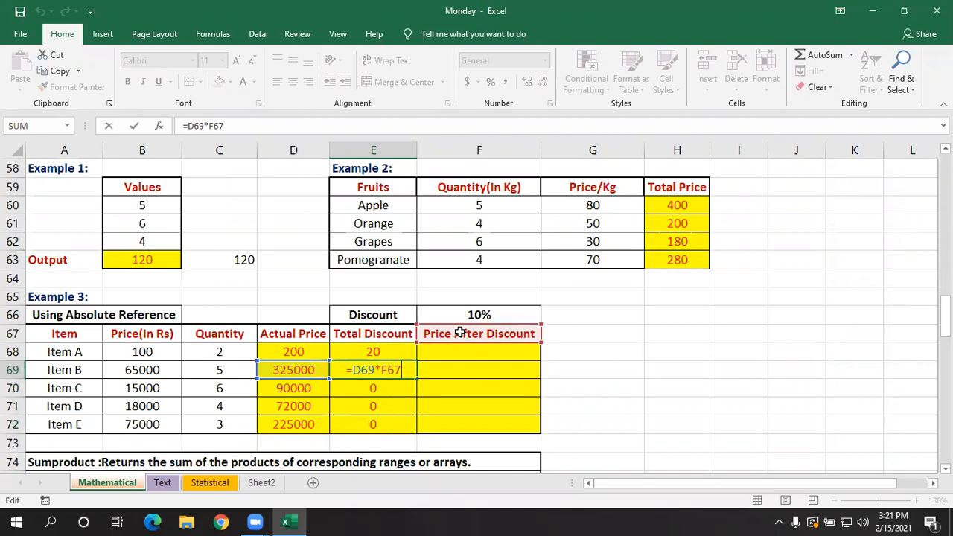
key("Return")
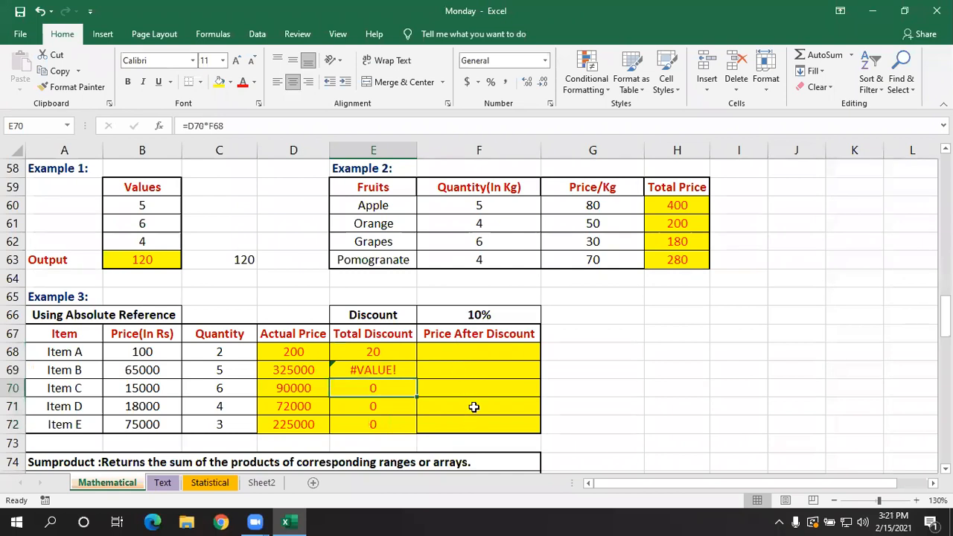
double_click(376, 388)
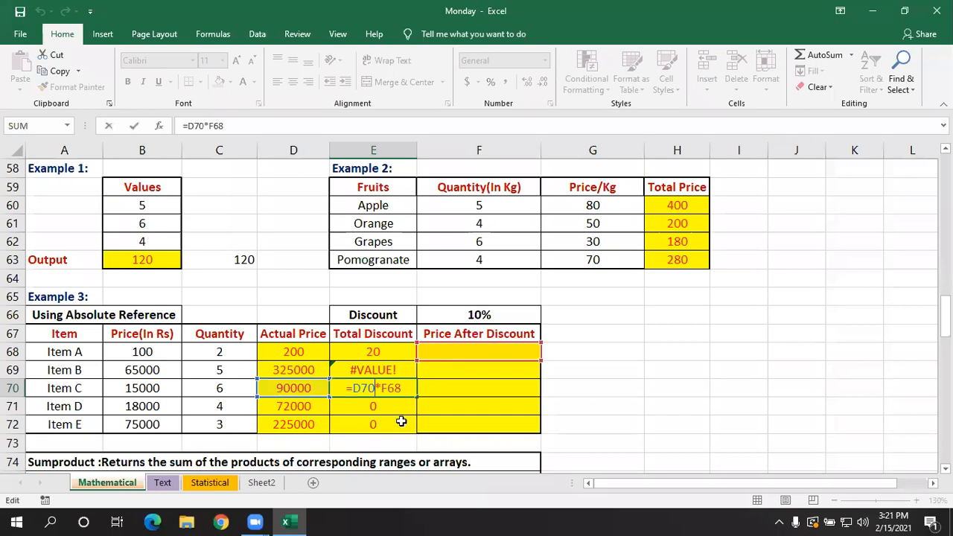
key("Return")
double_click(388, 407)
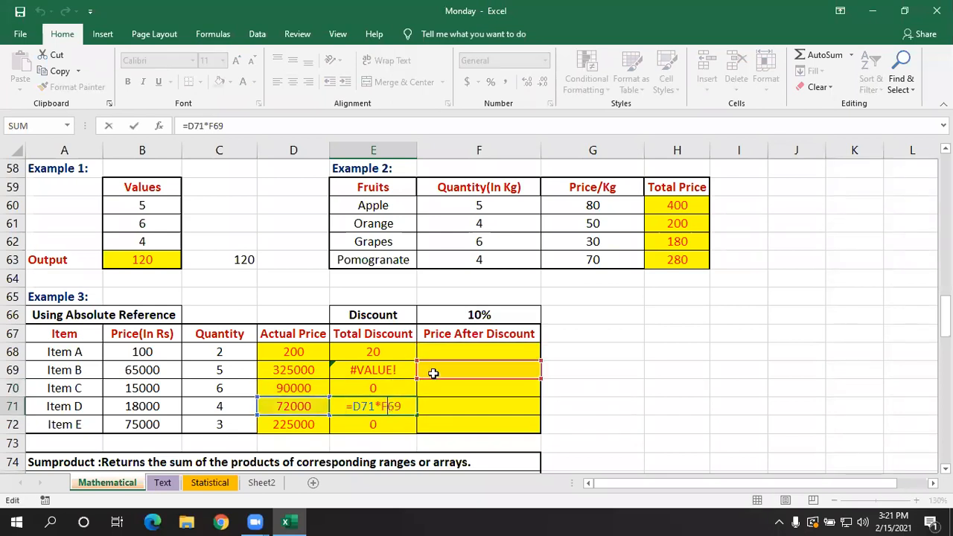
key("Return")
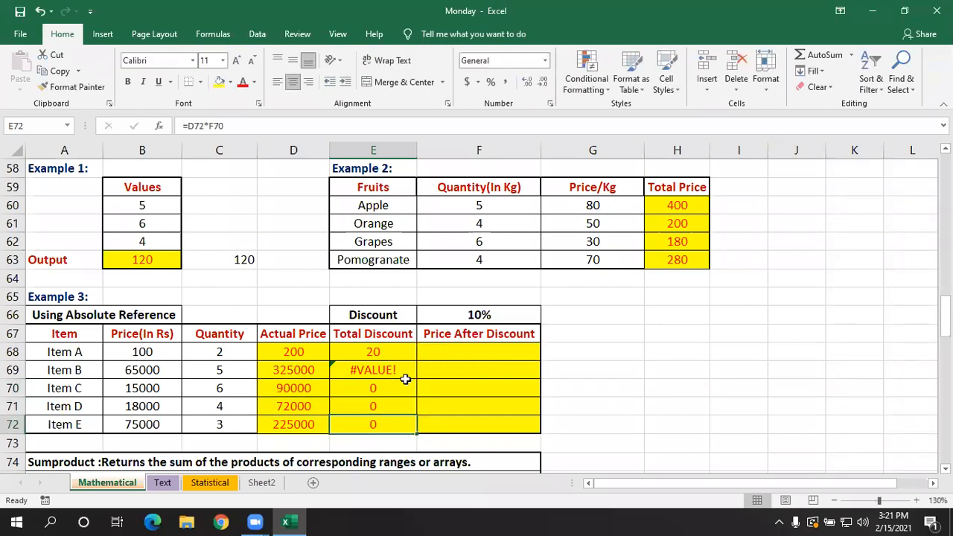
- Make F66 absolute in the E68 formula, giving =D68*$F$66, and refill the Total Discount column through E72
double_click(390, 348)
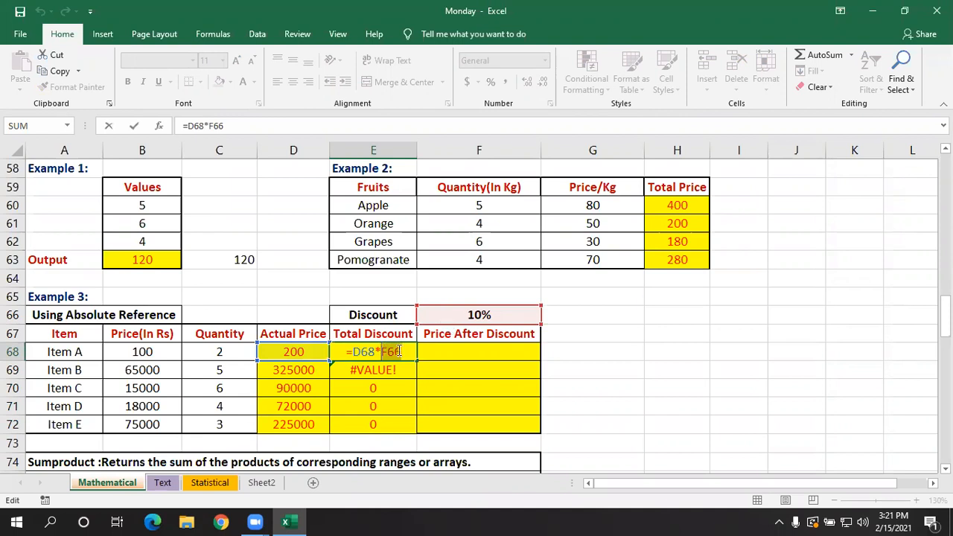
key("F4")
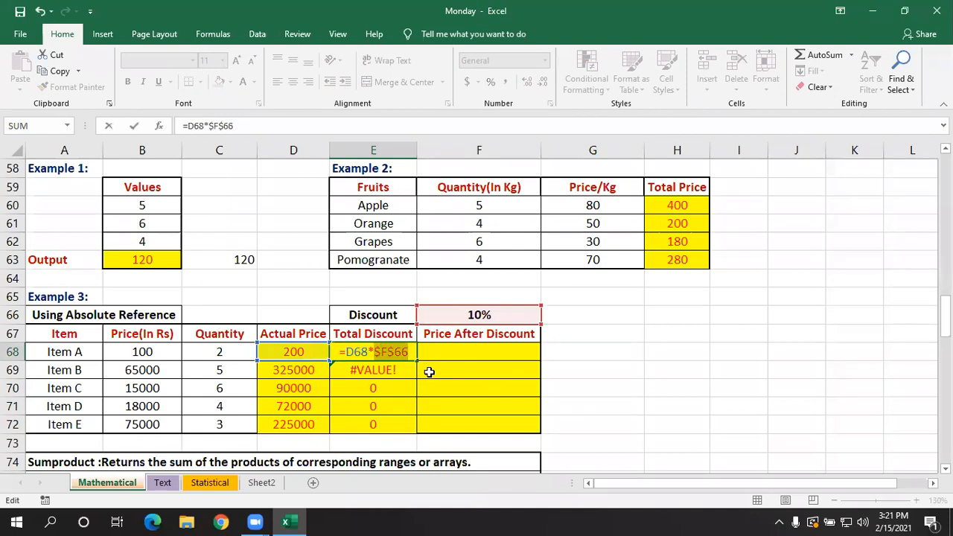
key("Return")
left_click(387, 355)
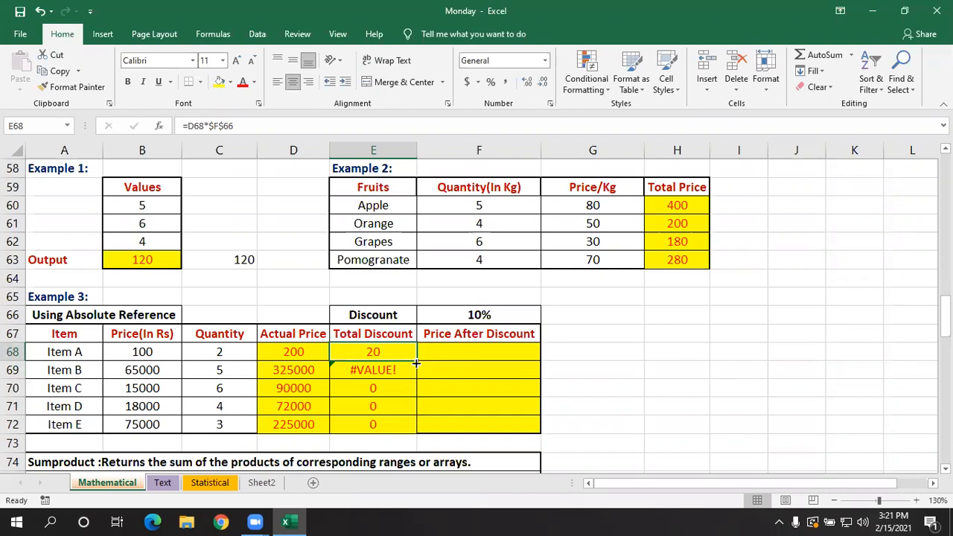
double_click(418, 362)
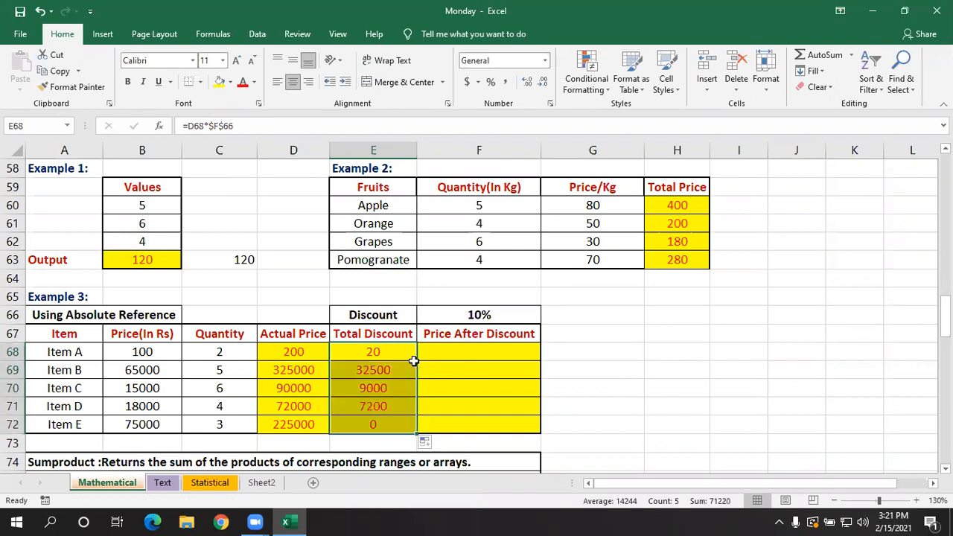
- Check the refilled formula in E69, and review Item A's Actual Price and Total Discount cells
double_click(381, 368)
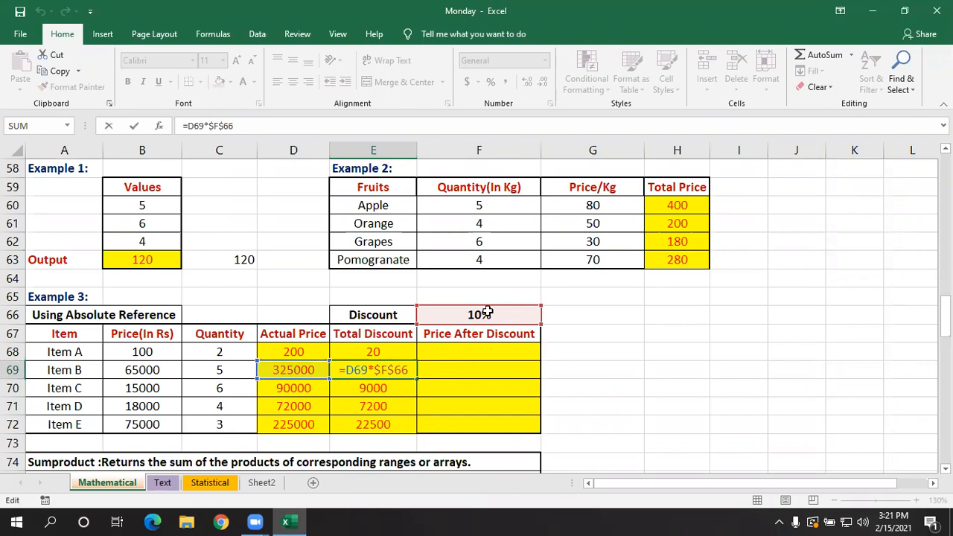
key("Return")
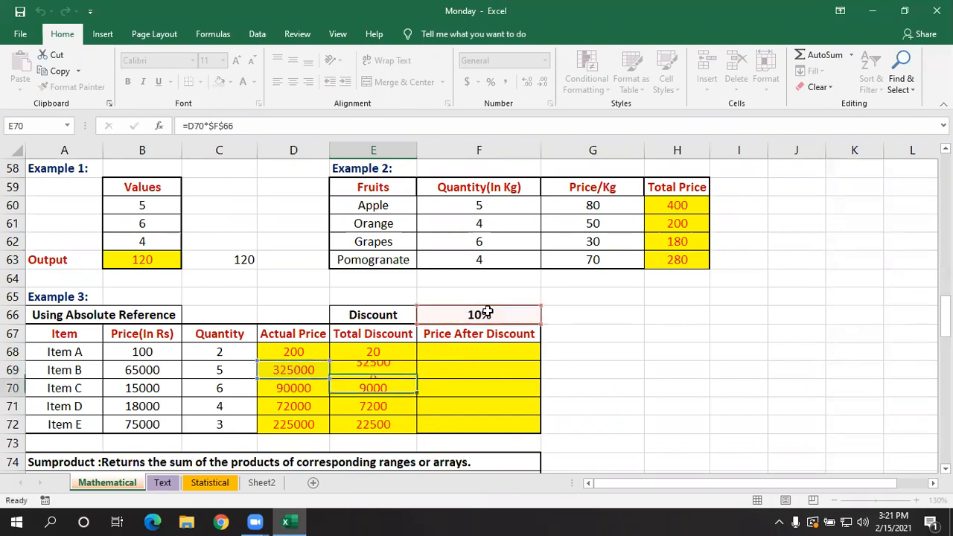
left_click(293, 353)
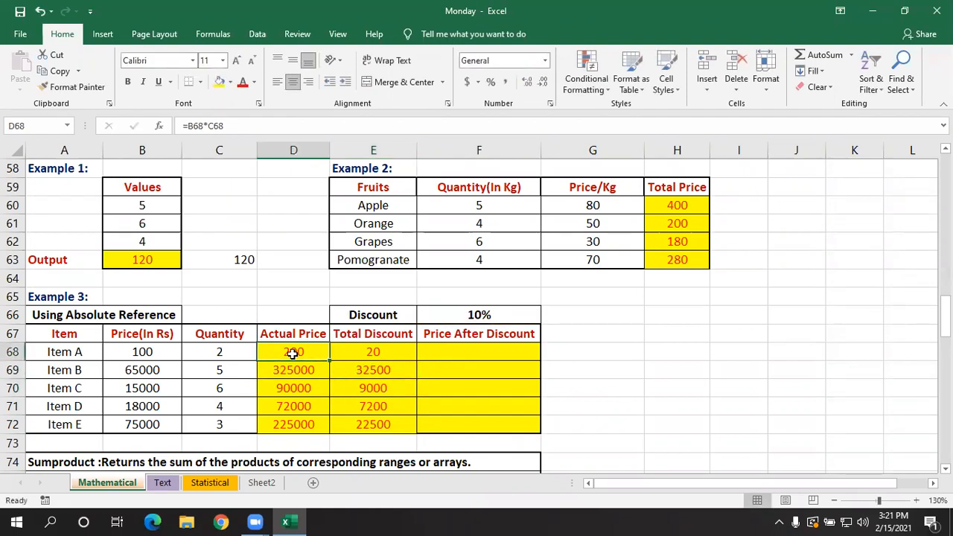
left_click(386, 351)
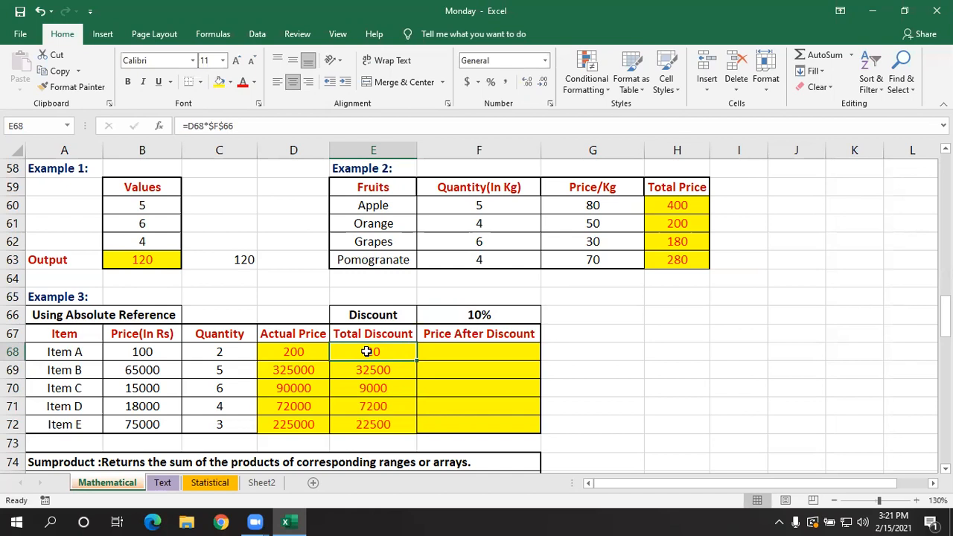
- Calculate Item A's Price After Discount in F68 with the formula =D68-E68
left_click(464, 346)
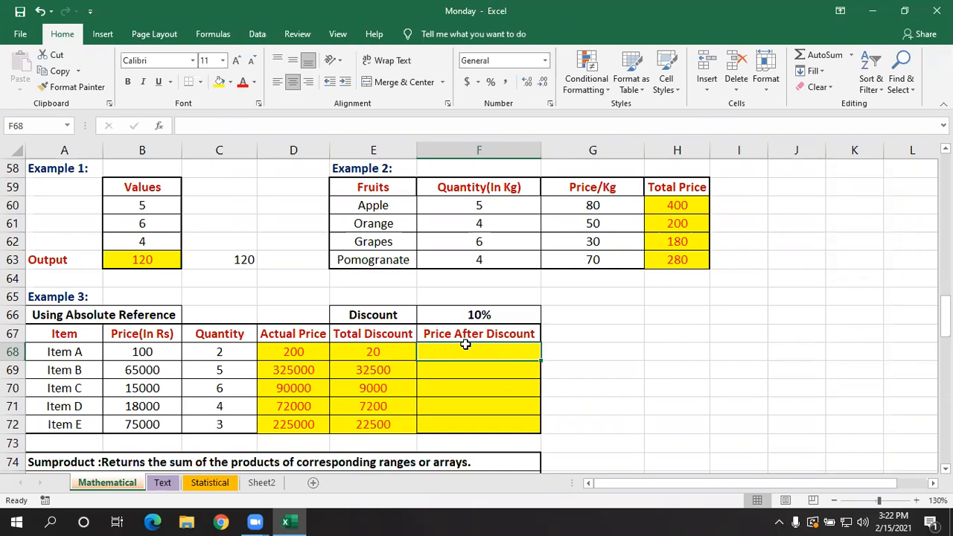
type("=")
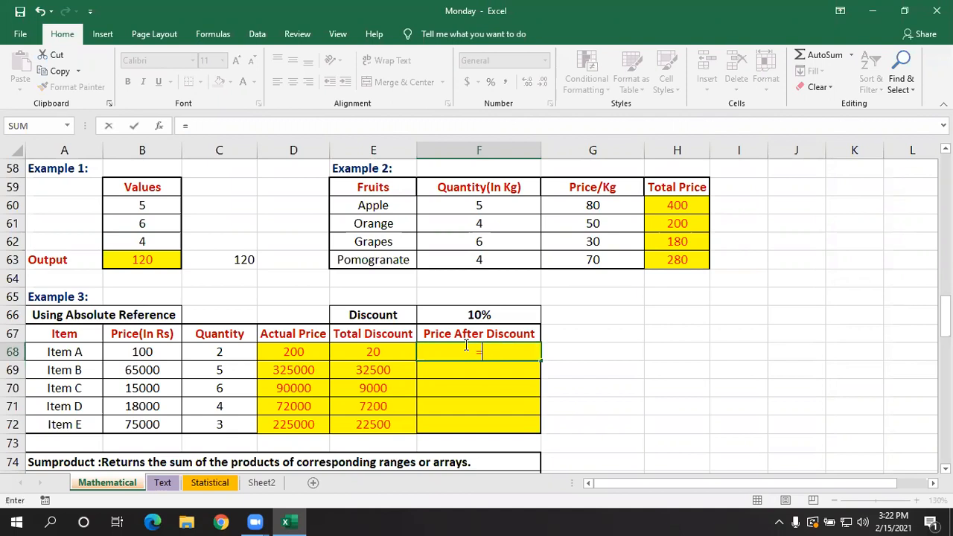
left_click(295, 351)
type("-")
left_click(364, 350)
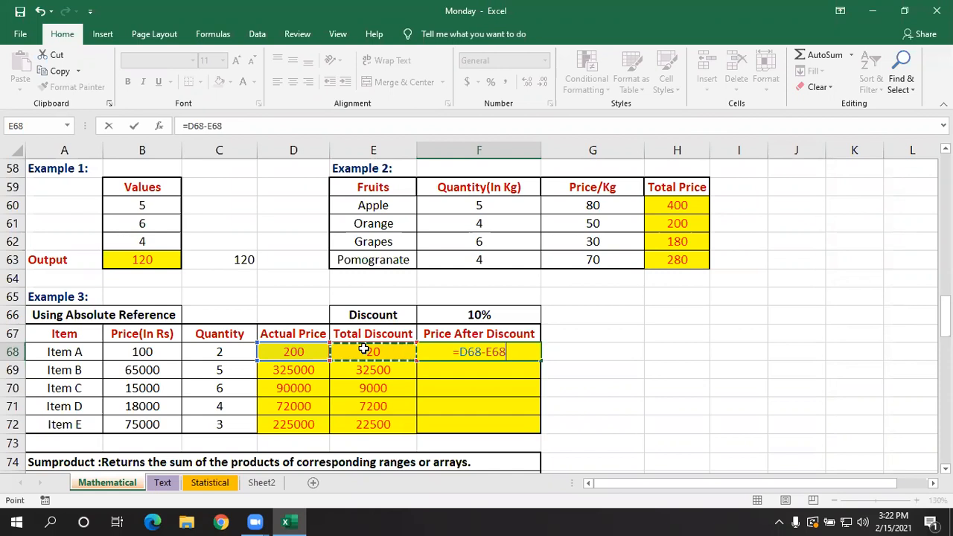
key("Return")
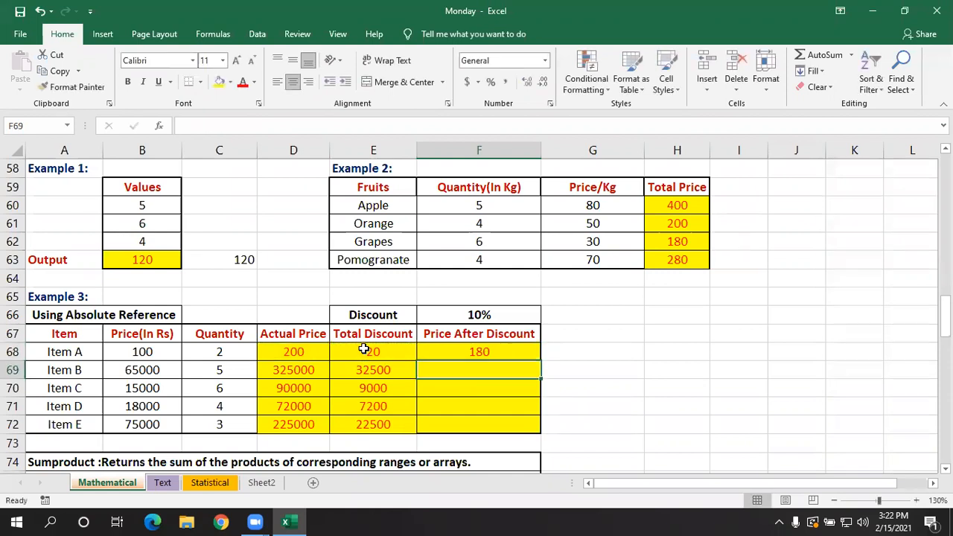
- Fill the Price After Discount formula from F68 down through F72 and check the filled cells
left_click(463, 347)
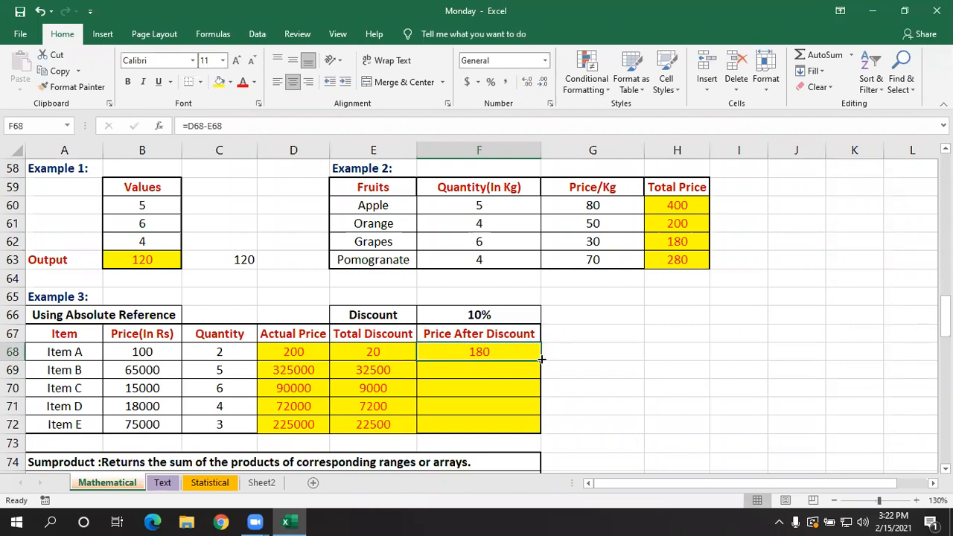
left_click_drag(541, 360, 541, 428)
left_click(484, 403)
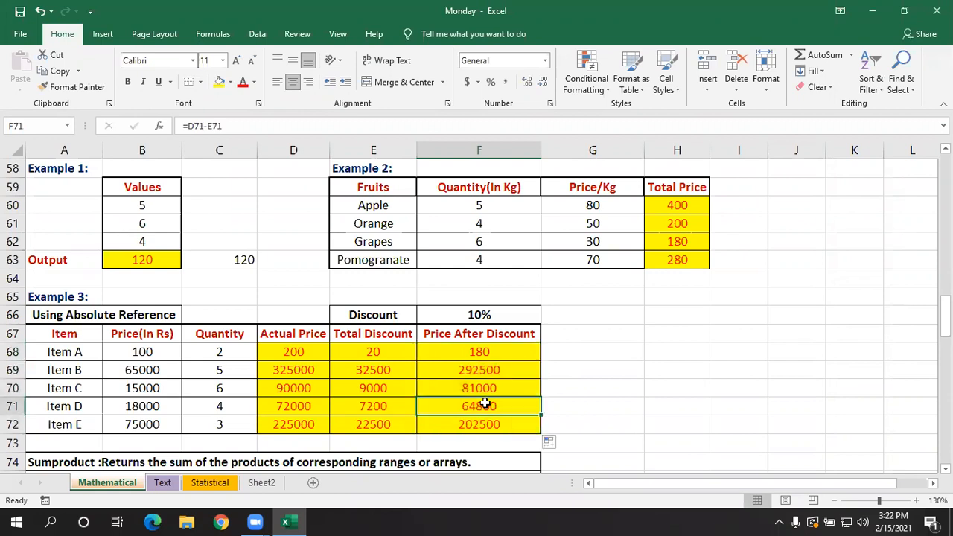
left_click(492, 367)
double_click(494, 366)
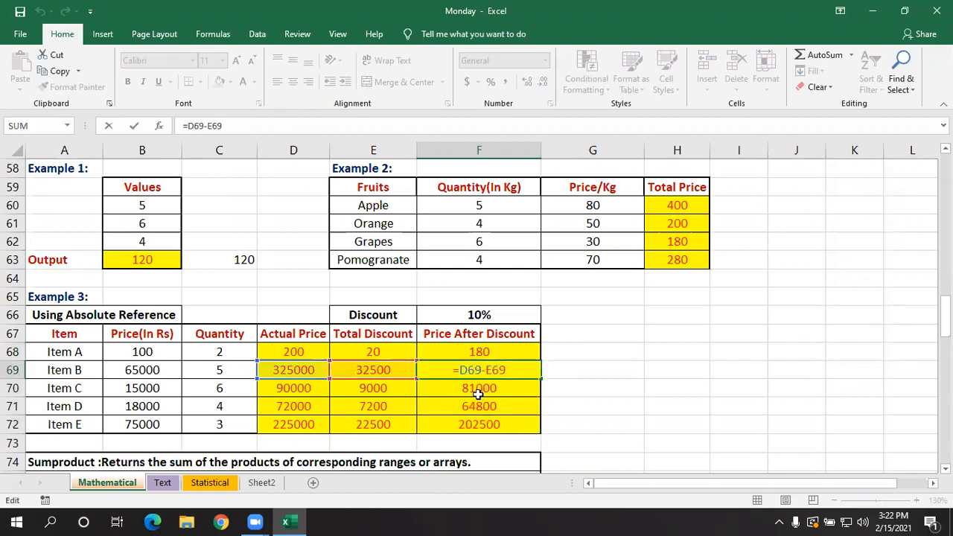
left_click(507, 389)
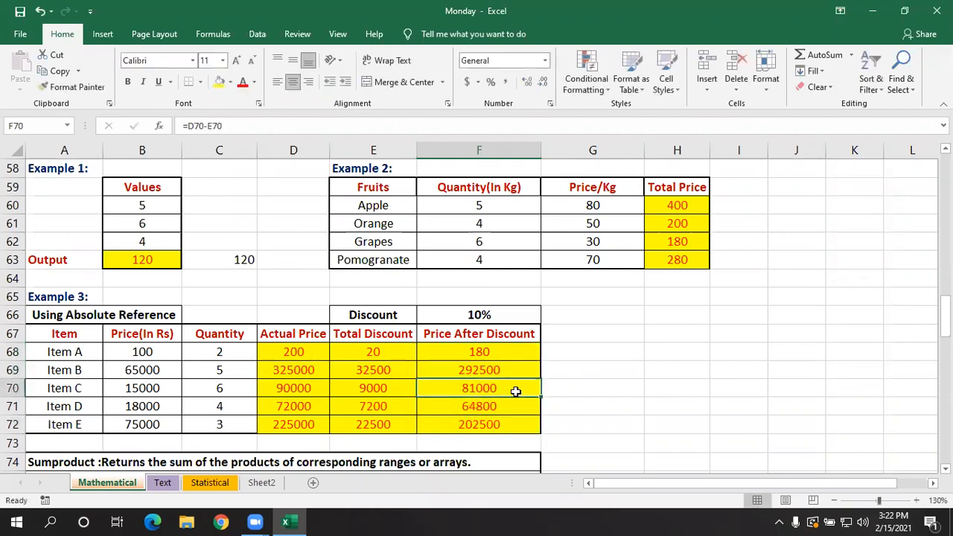
left_click(504, 352)
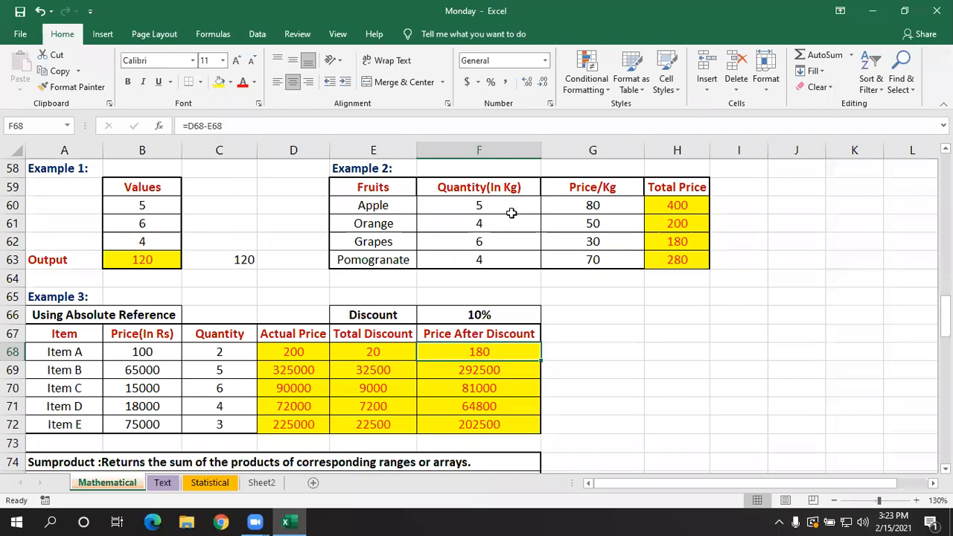
- Review the Sumproduct definition, syntax and item table in rows 74 to 81
left_click(853, 116)
scroll(588, 336, "down", 4)
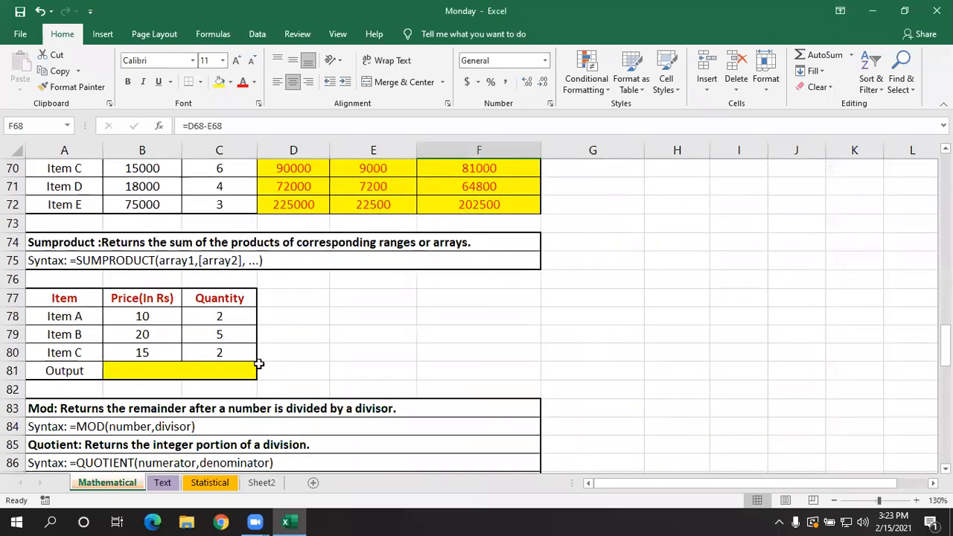
left_click(349, 356)
scroll(345, 359, "up", 1)
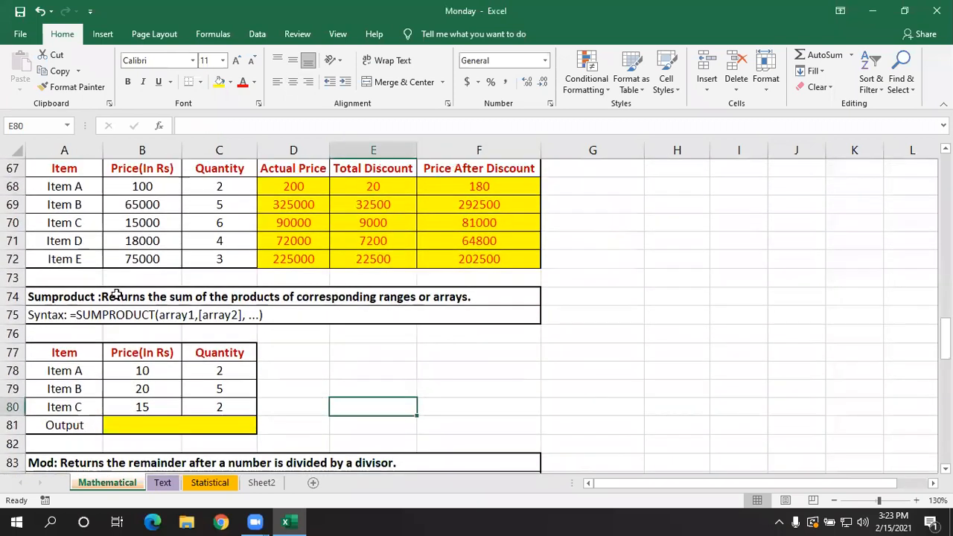
left_click(364, 367)
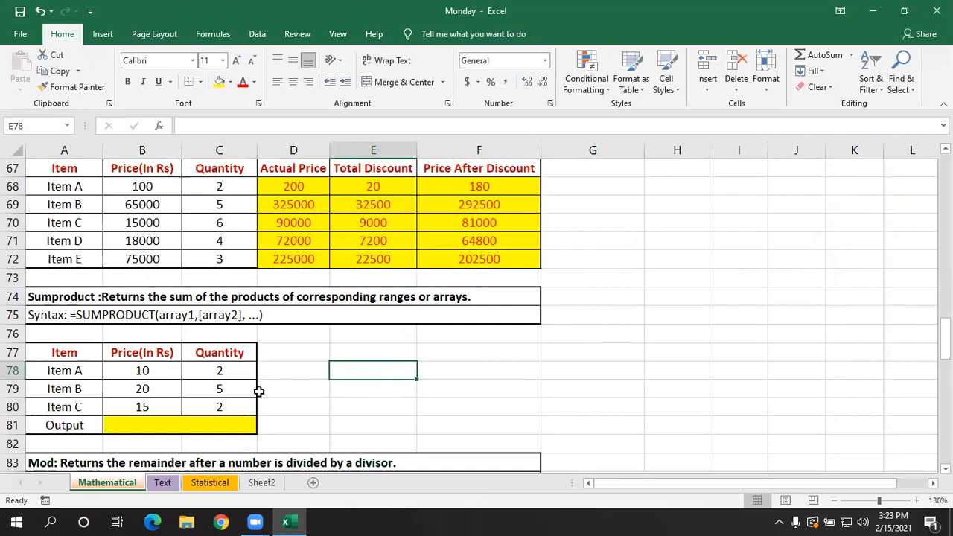
left_click(296, 365)
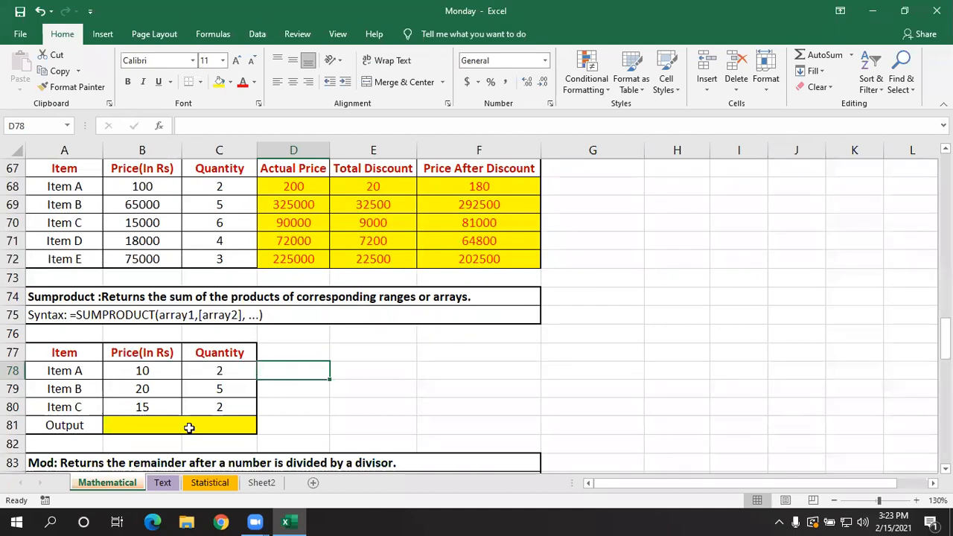
left_click(189, 425)
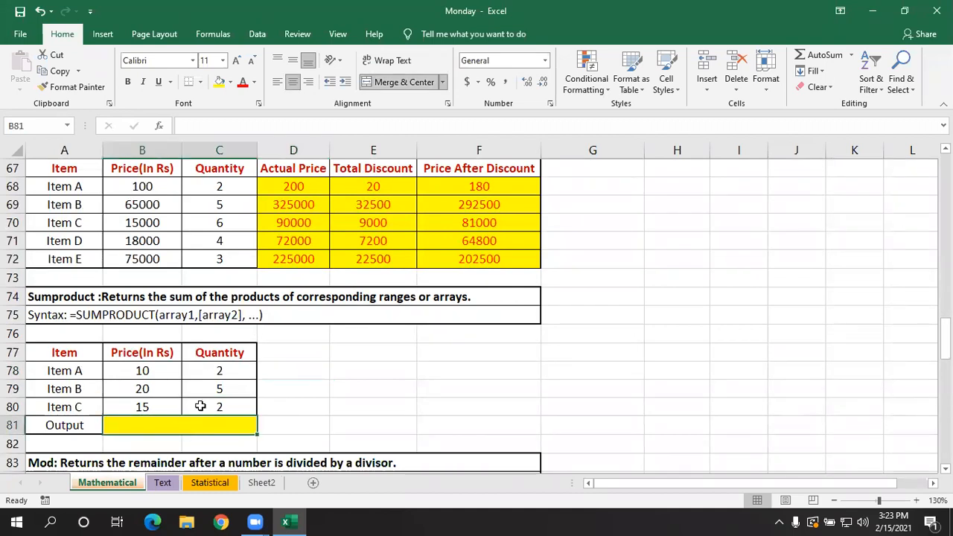
left_click(333, 376)
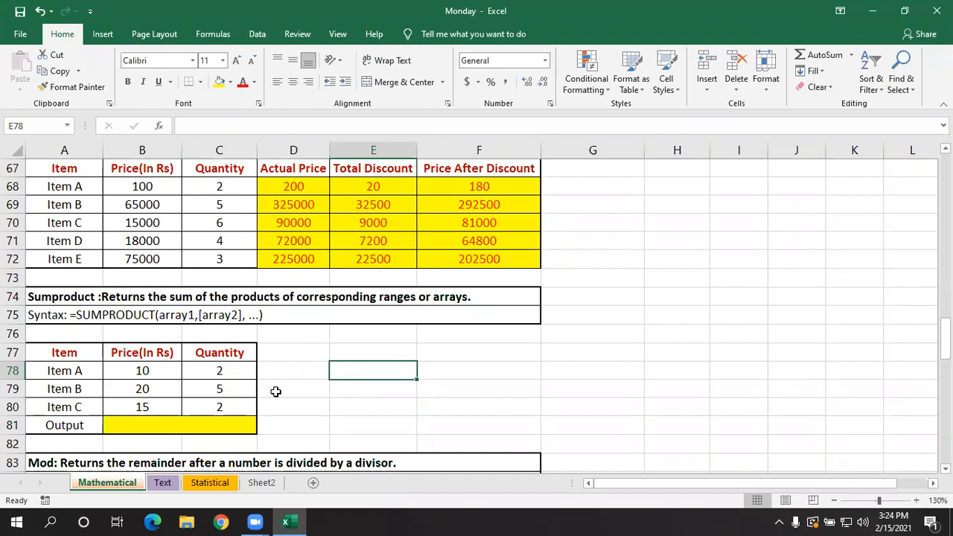
- Calculate the Output in merged cell B81 with the formula =SUMPRODUCT(B78:B80,C78:C80)
left_click(189, 425)
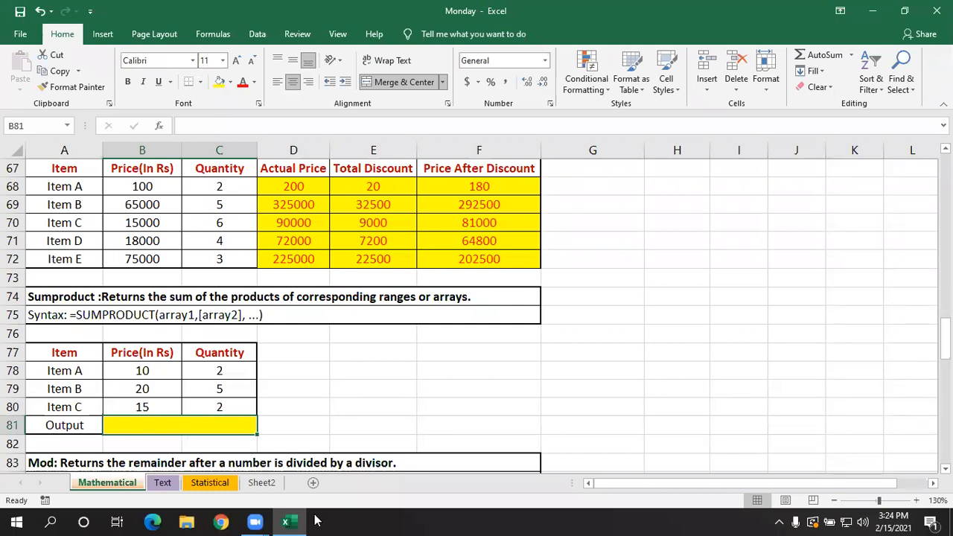
type("=sump")
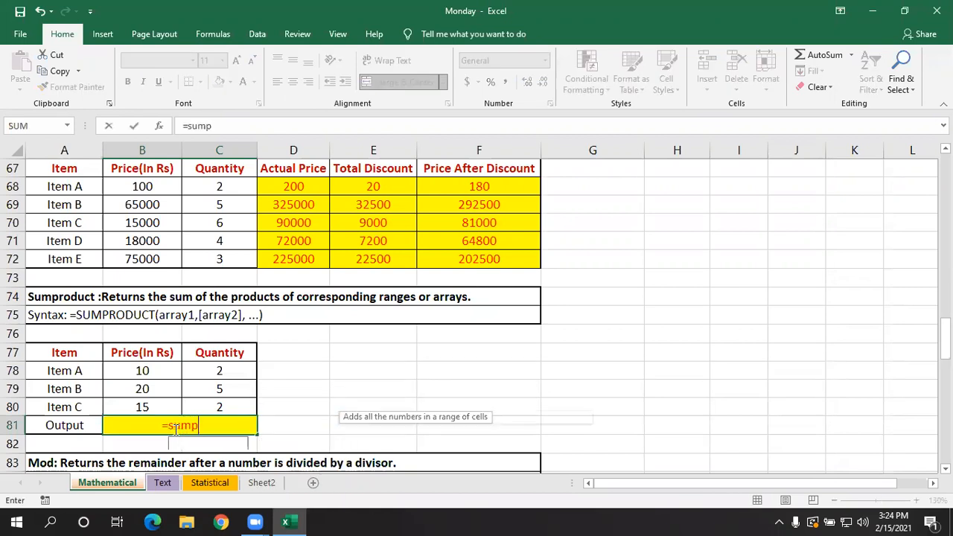
type("rod")
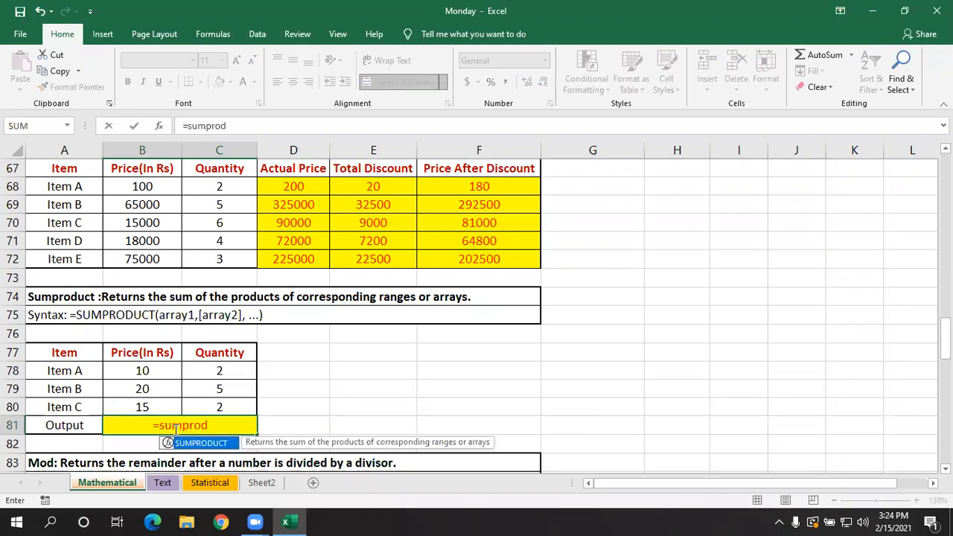
key("Tab")
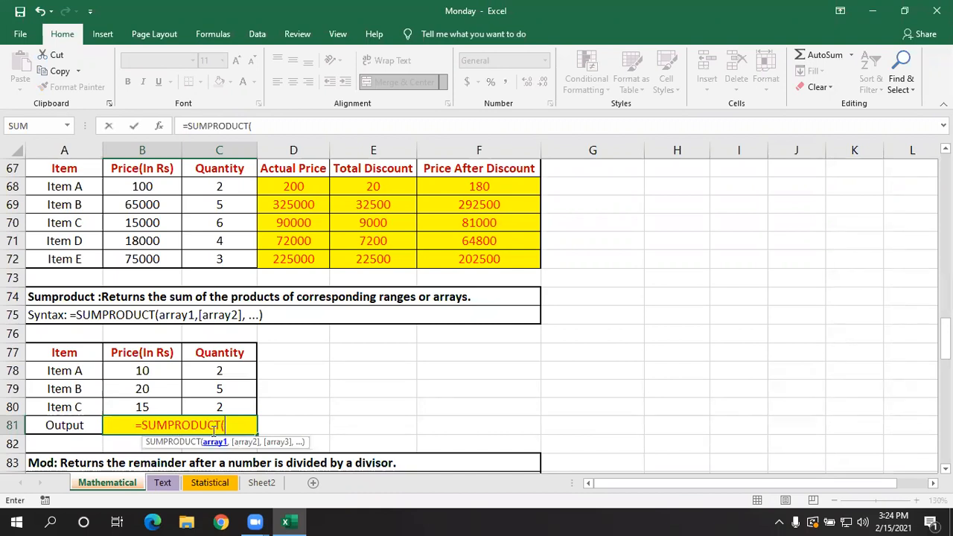
left_click_drag(144, 370, 156, 404)
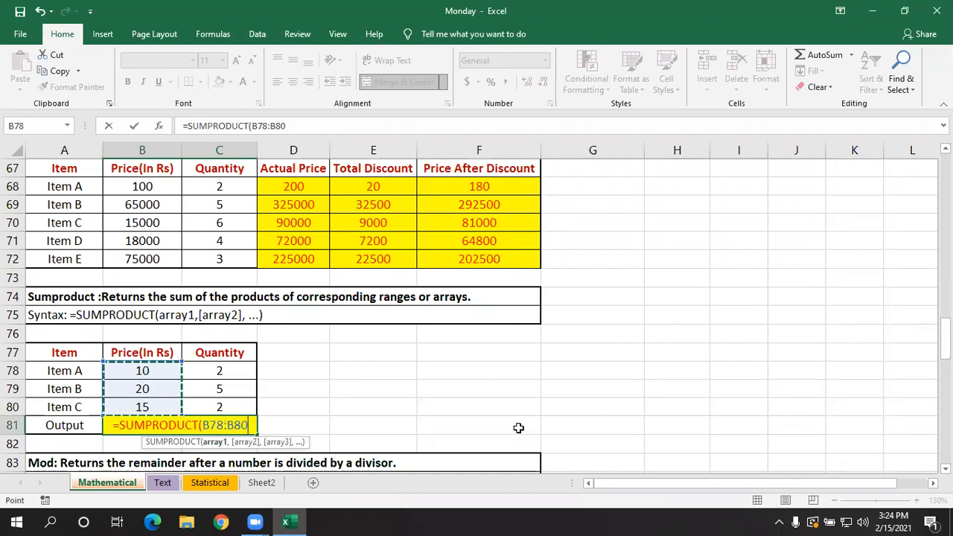
type(",")
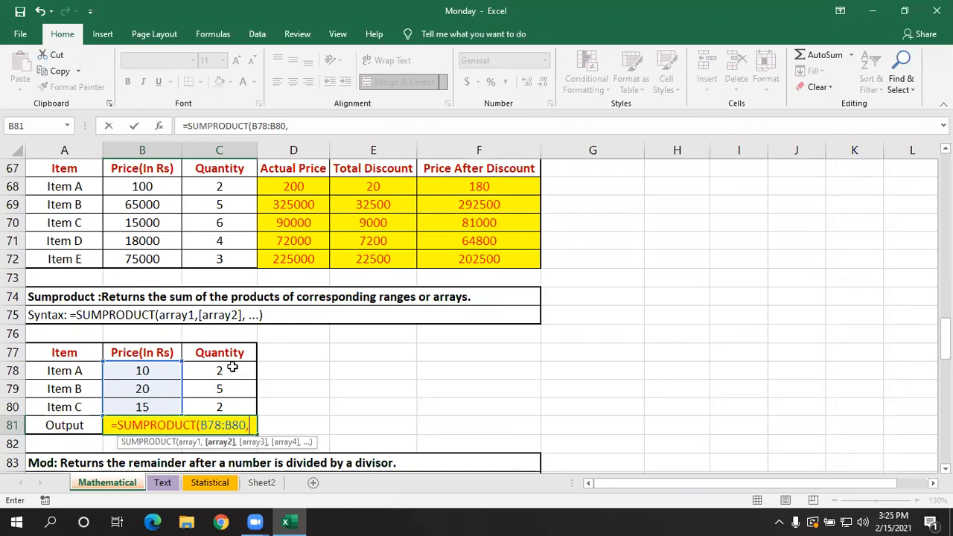
left_click(235, 378)
left_click_drag(235, 378, 236, 400)
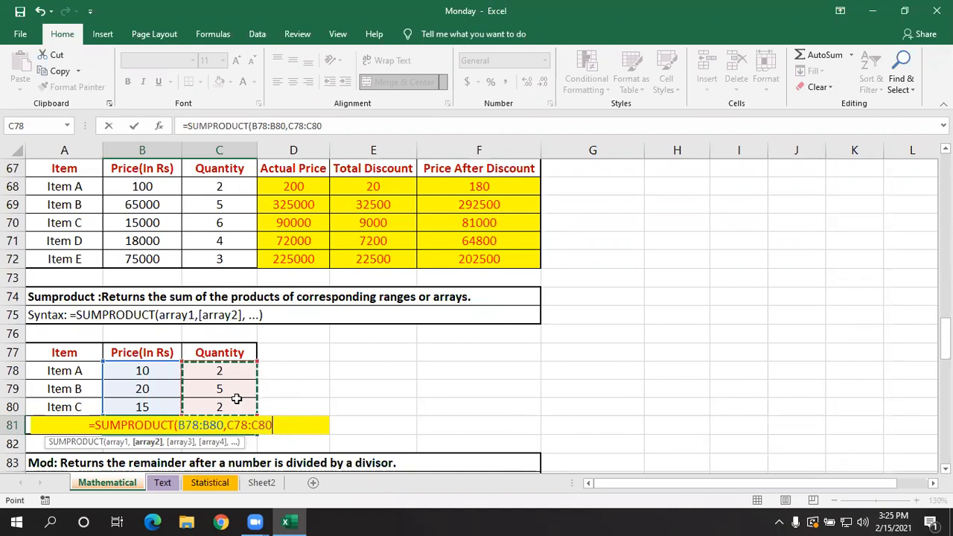
type(")")
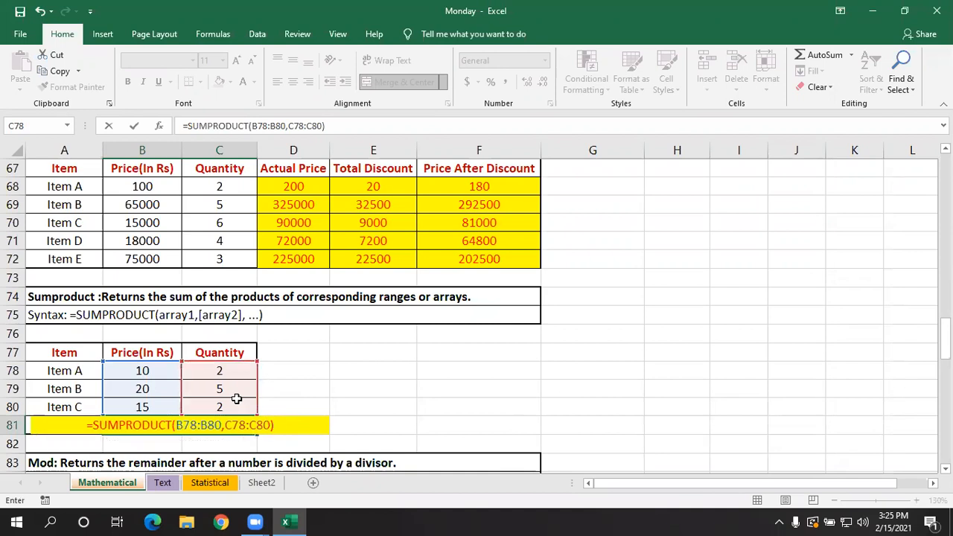
key("Return")
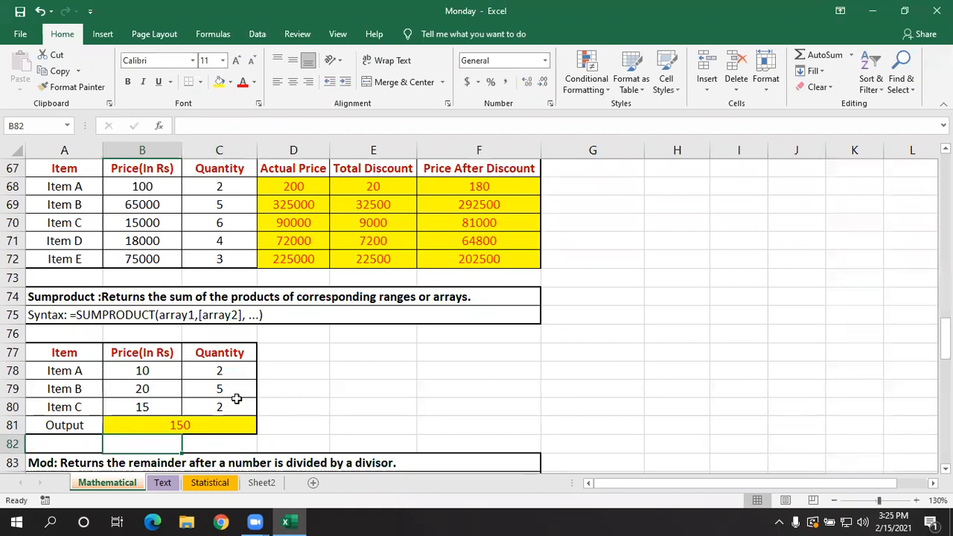
- Review the SUMPRODUCT formula and the ranges it references in the Output cell B81
left_click(206, 429)
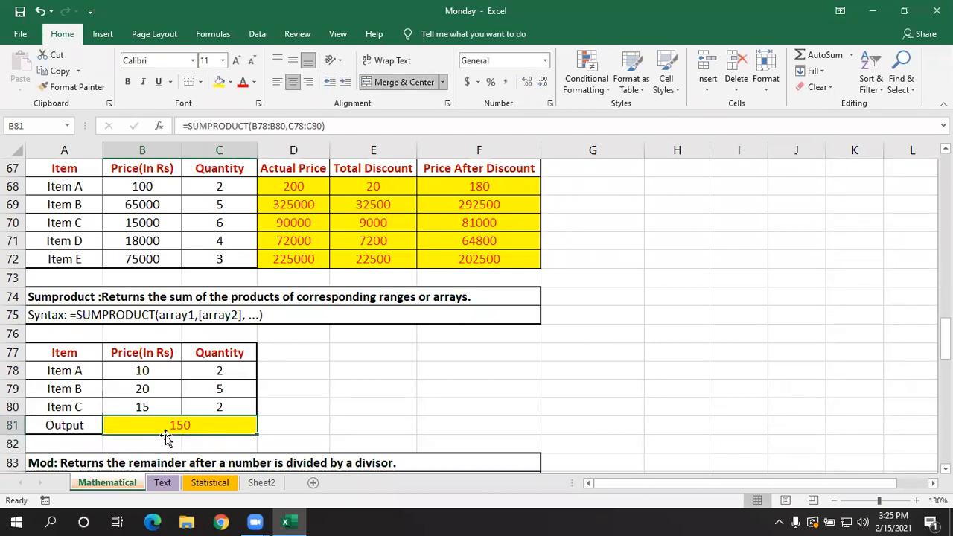
double_click(207, 427)
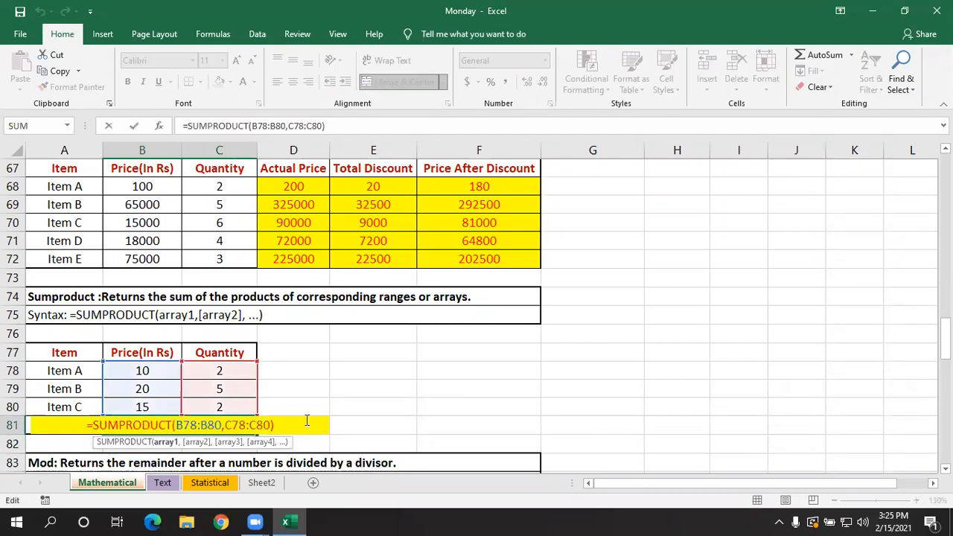
key("Return")
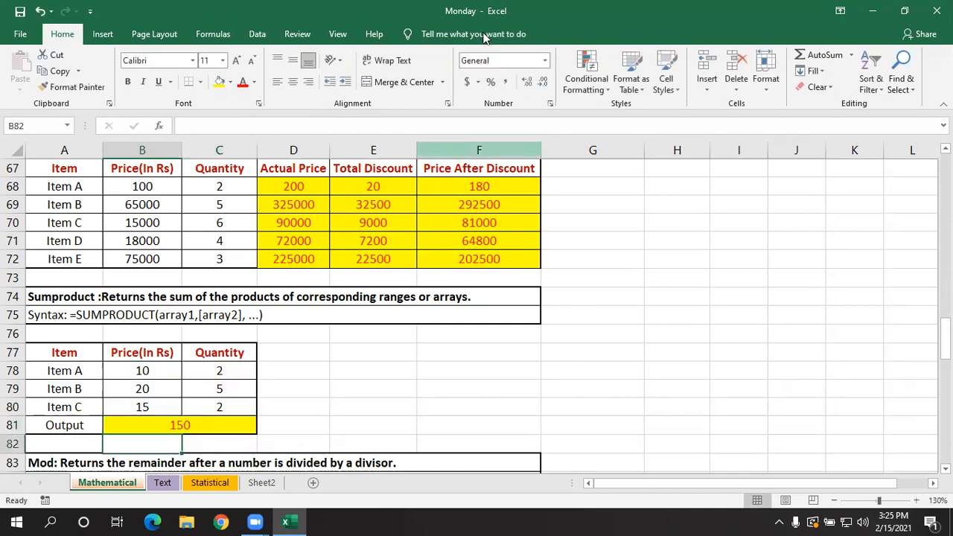
left_click(543, 308)
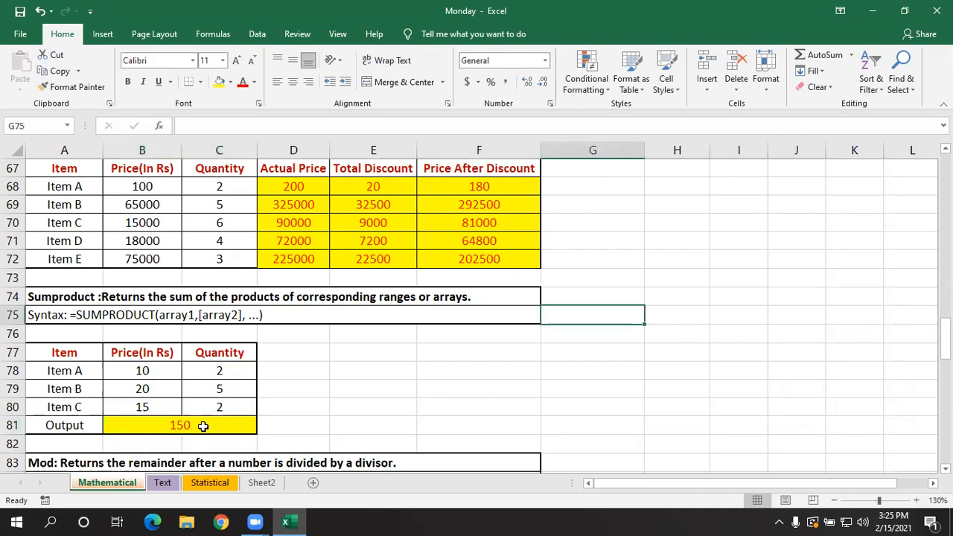
left_click(344, 372)
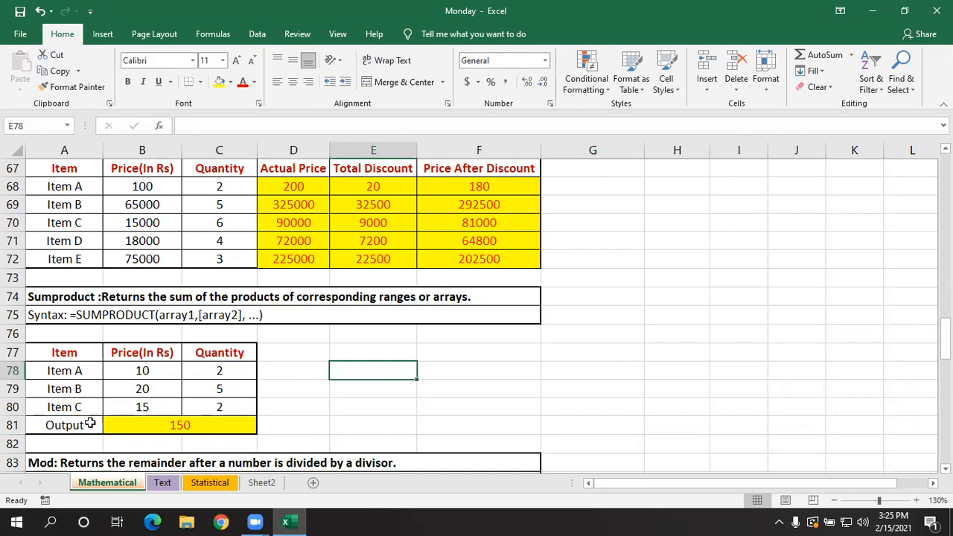
- Hide the Output row 81 of the Sumproduct table
left_click(12, 424)
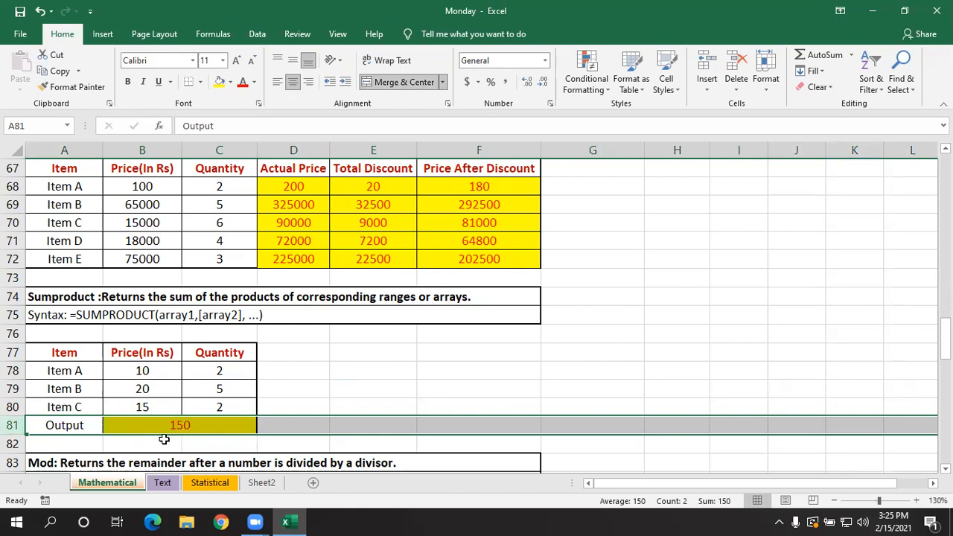
right_click(11, 425)
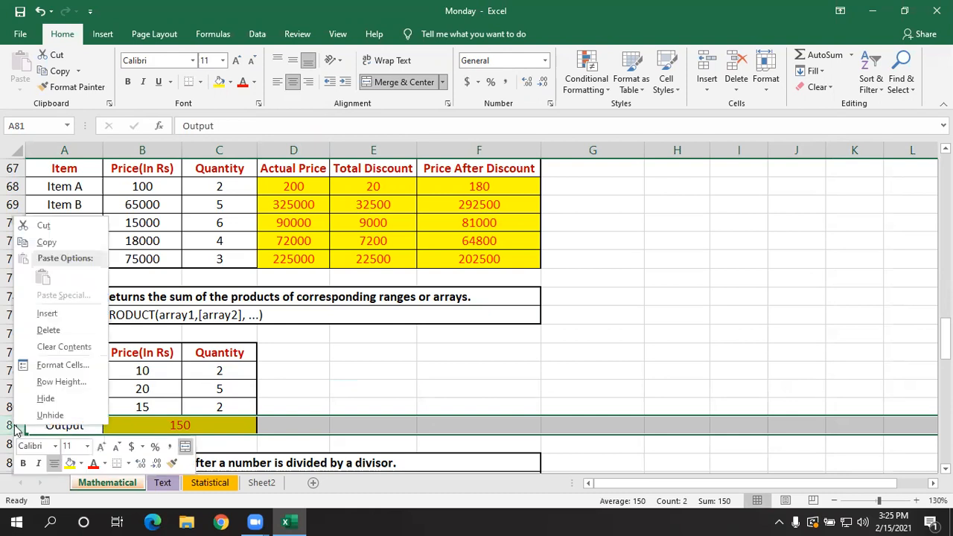
left_click(46, 400)
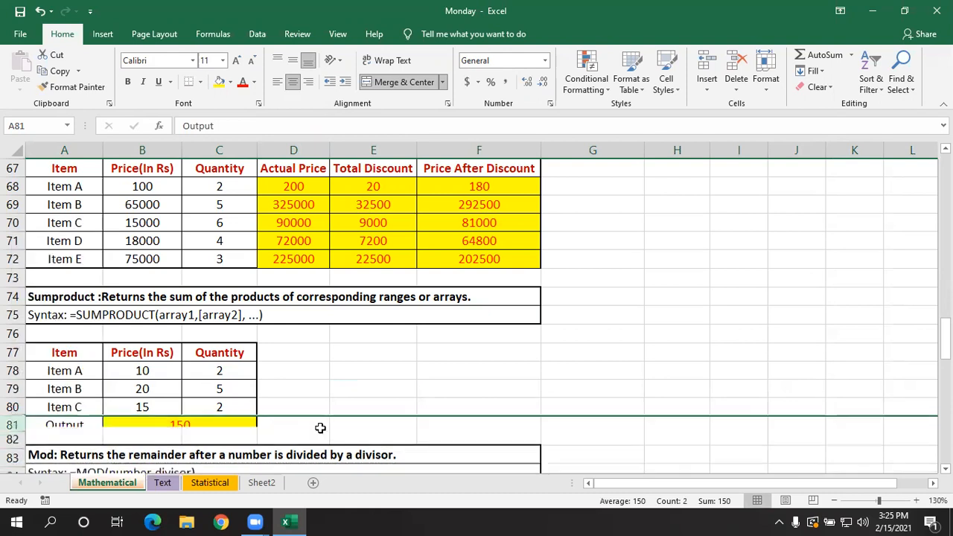
left_click(386, 389)
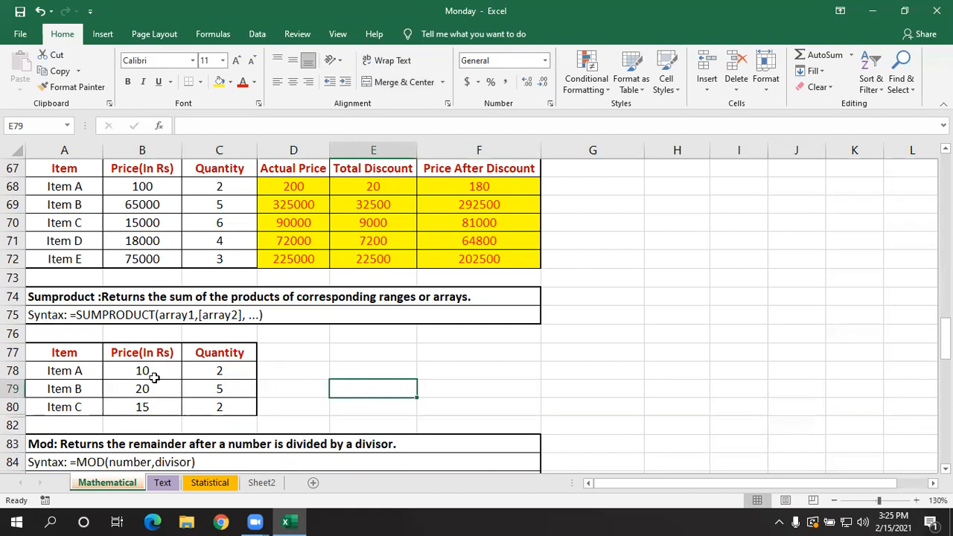
- Enter the price-times-quantity products 20, 100 and 30 for Items A, B and C in cells E77 to E79
left_click(349, 353)
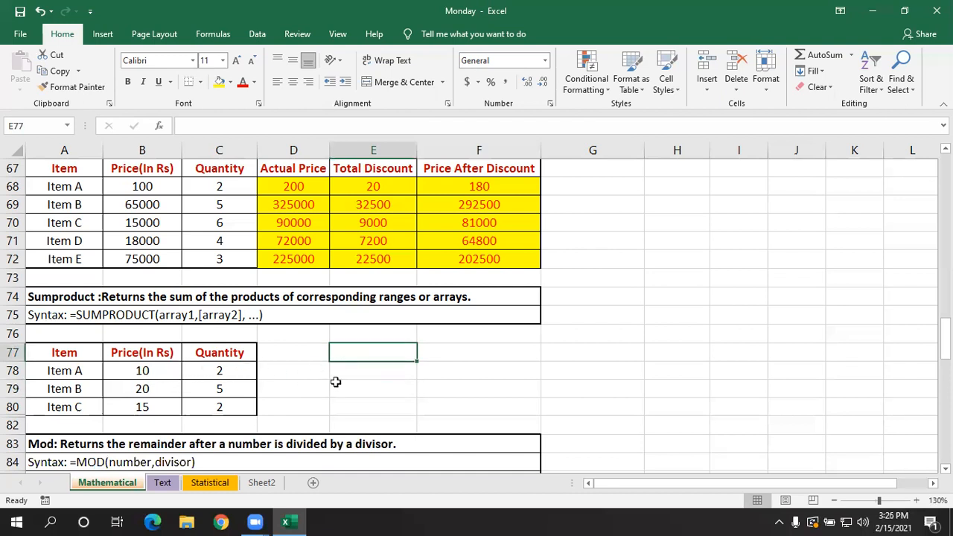
type("2")
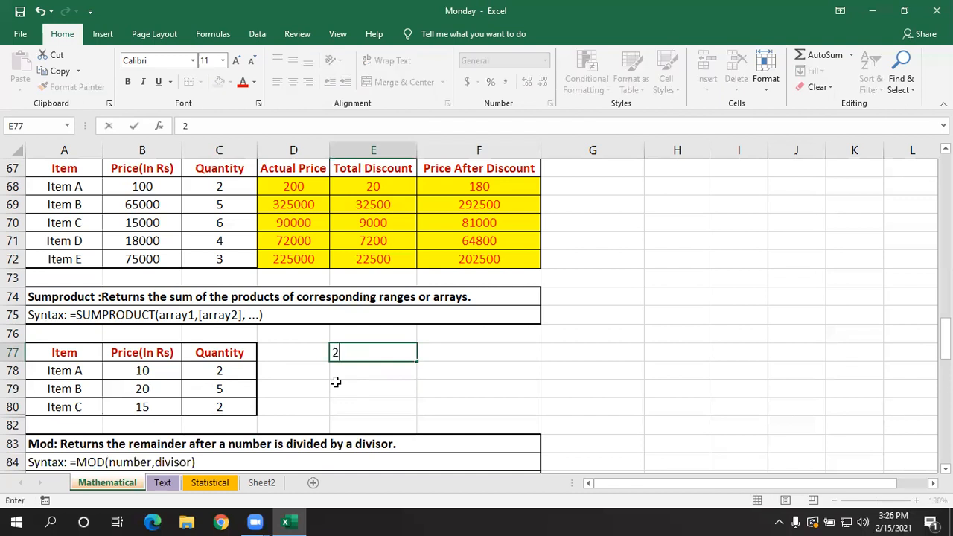
type("0")
key("Return")
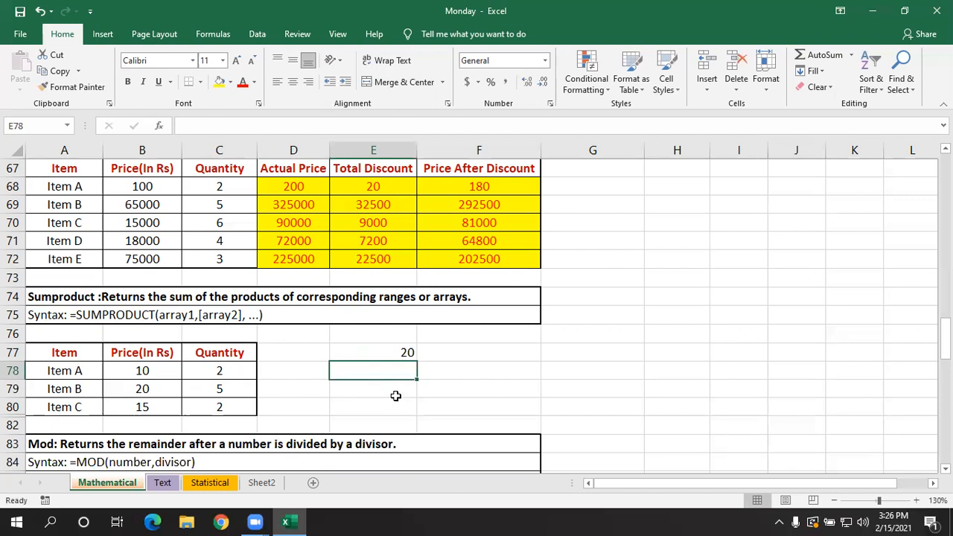
type("100")
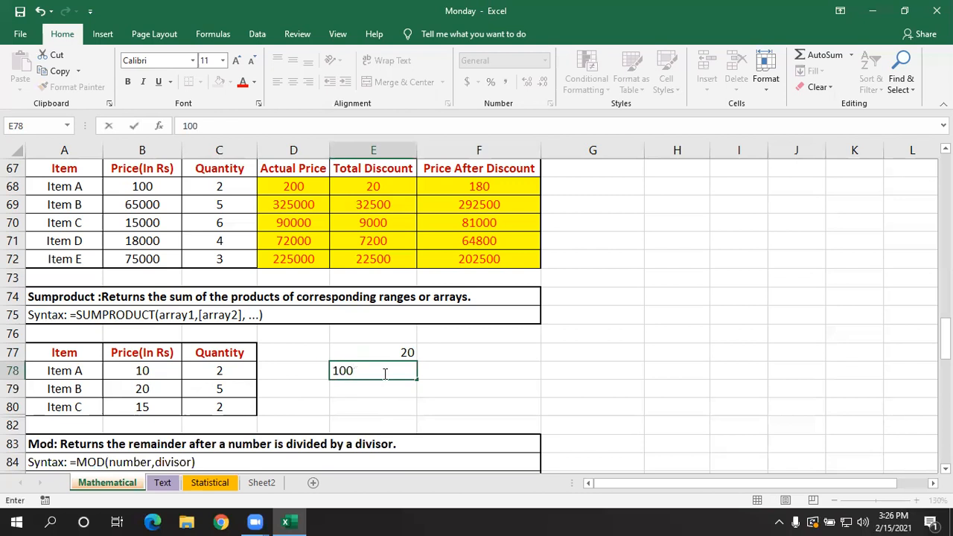
key("Return")
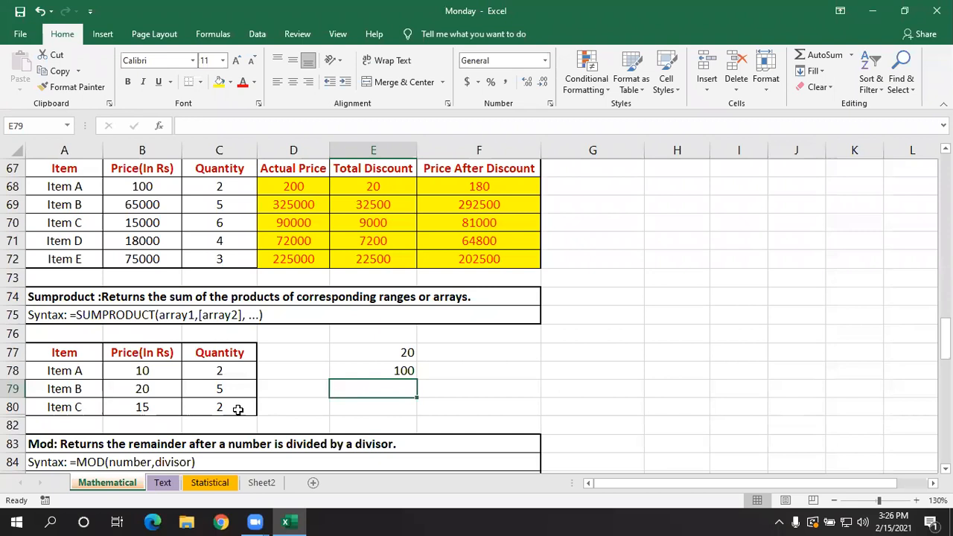
type("30")
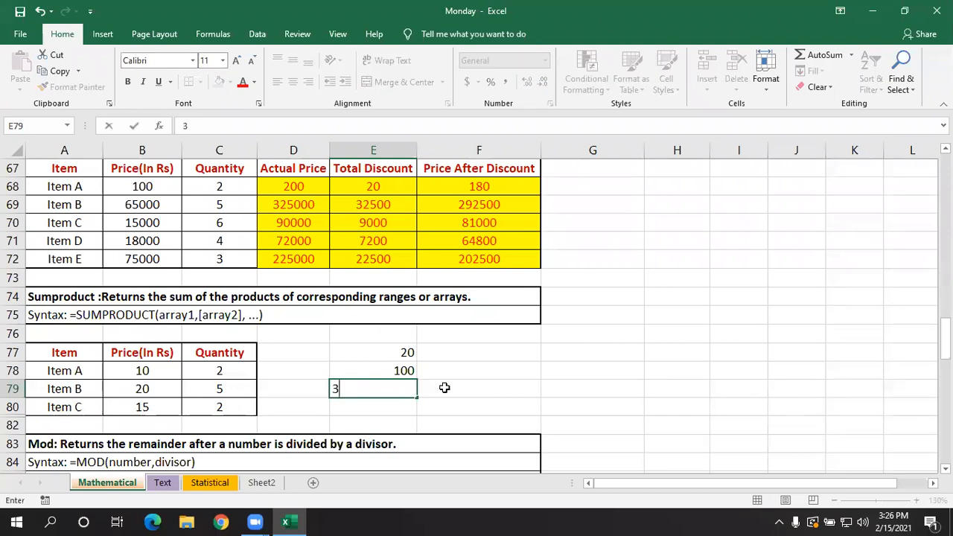
key("Return")
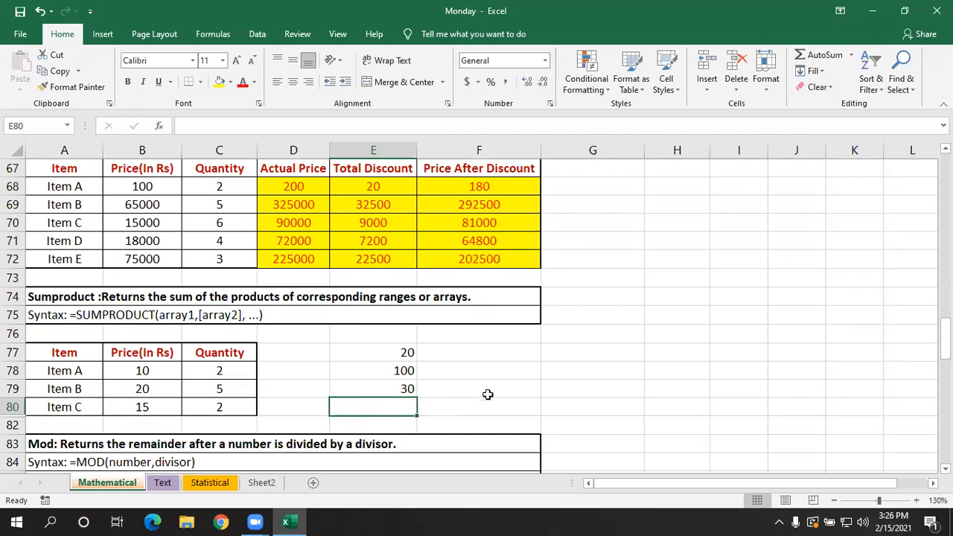
- Total the three products in E80 with =SUM(E77:E79) and check the formula
key("alt+equal")
key("Return")
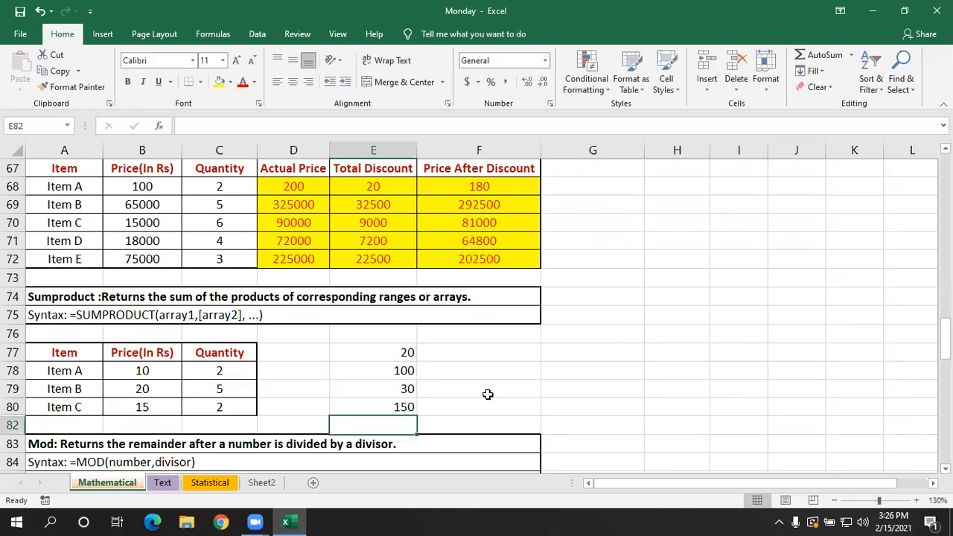
left_click(379, 409)
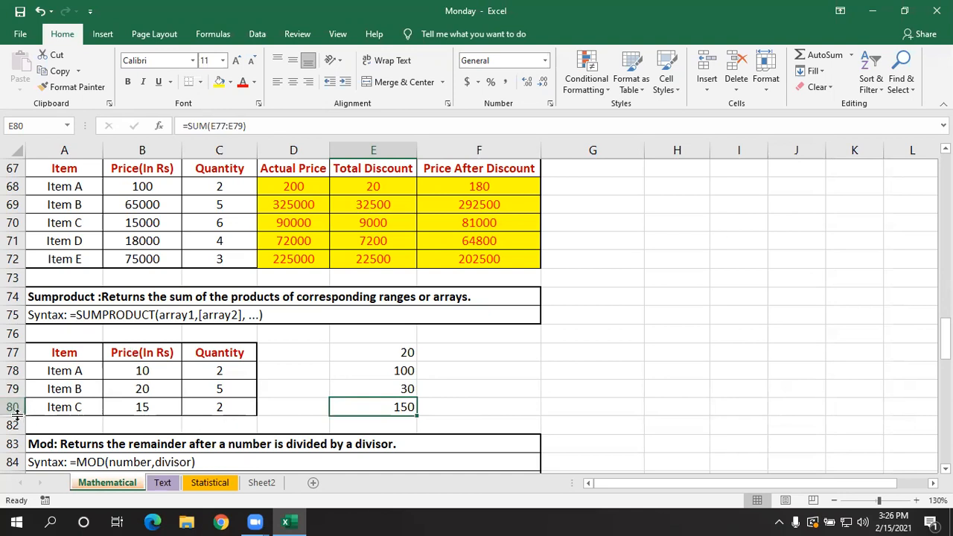
- Unhide the Output row 81, clear the manual calculation in E77:E80, and select the Output cell
left_click_drag(15, 416, 21, 442)
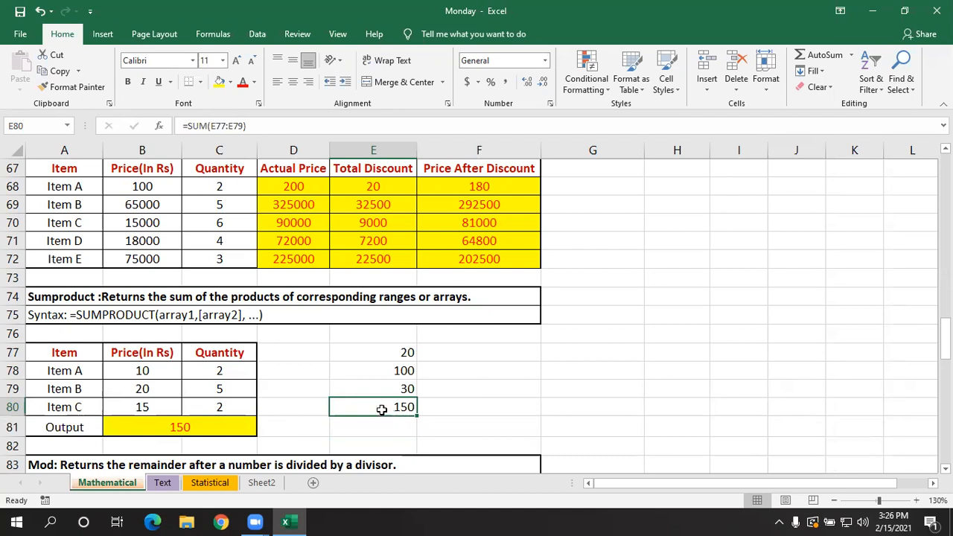
left_click_drag(397, 354, 406, 408)
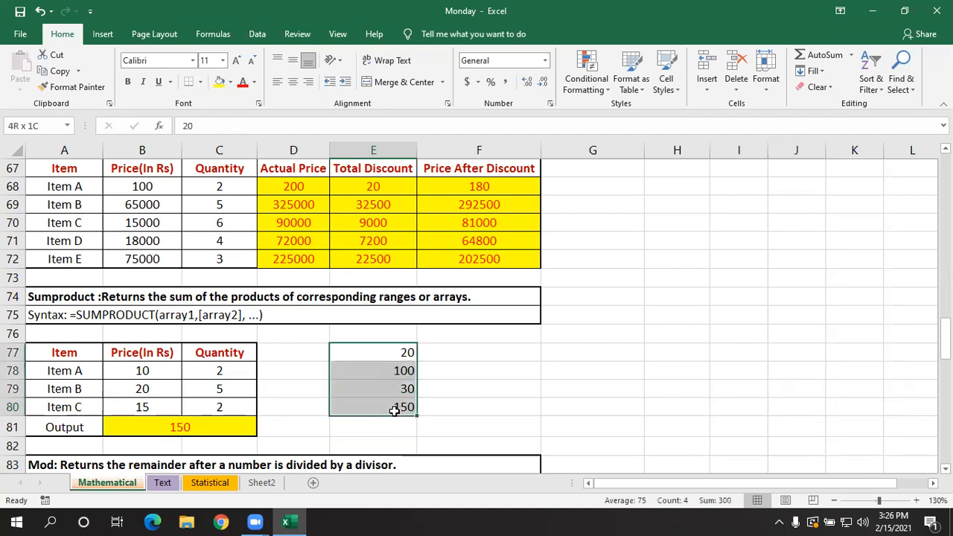
key("Delete")
left_click(472, 385)
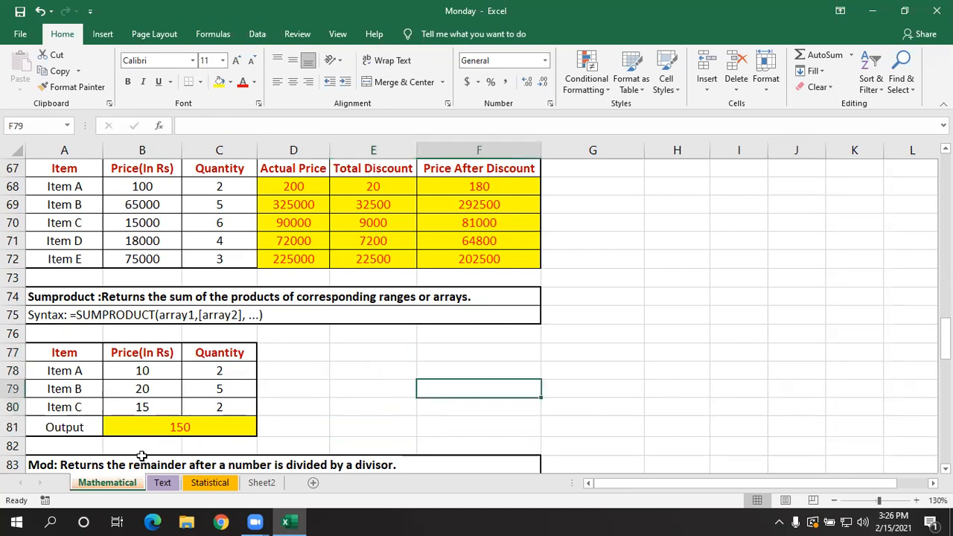
left_click(168, 428)
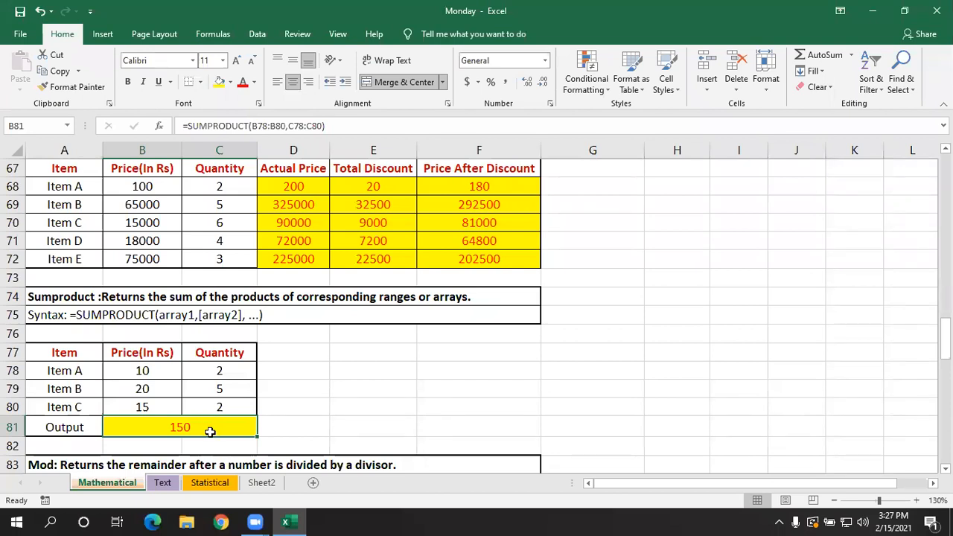
left_click(272, 386)
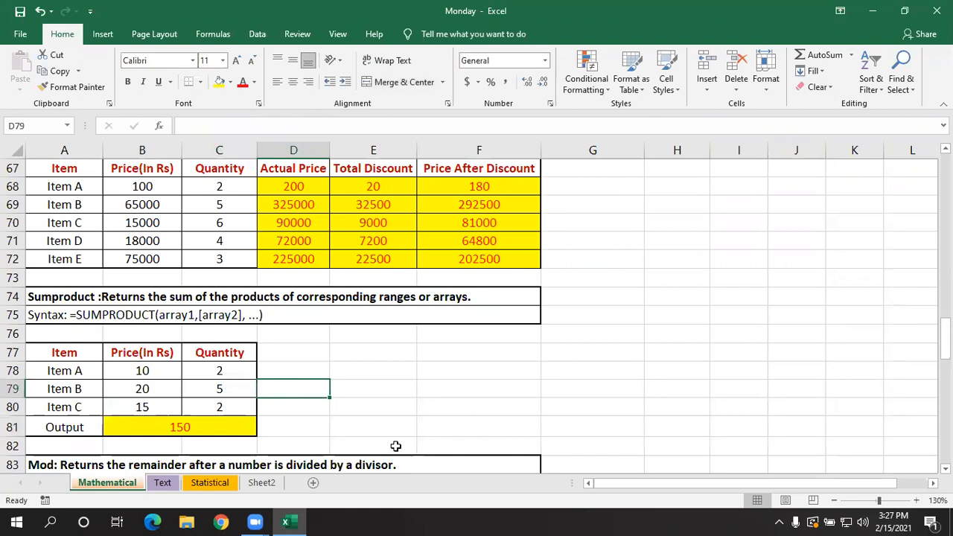
left_click(371, 390)
scroll(429, 469, "down", 1)
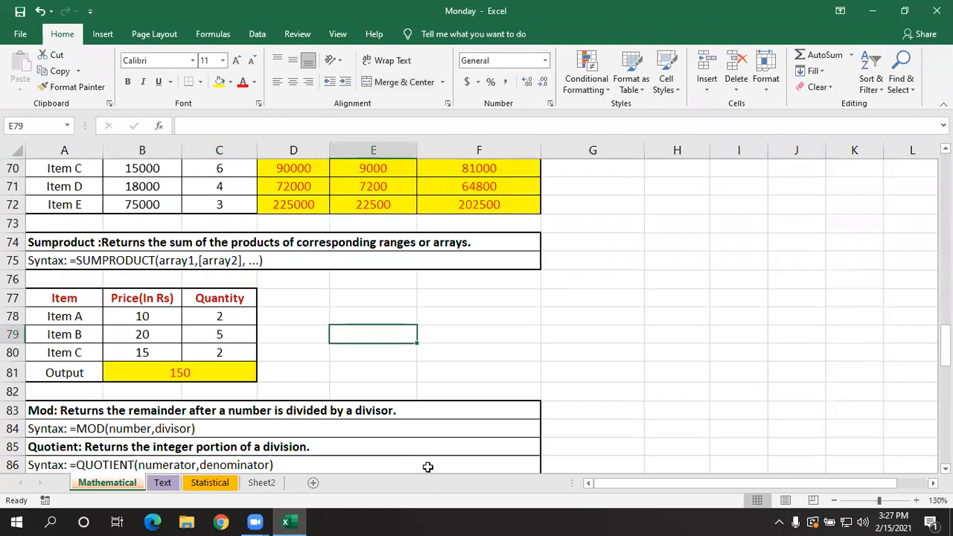
scroll(428, 461, "up", 1)
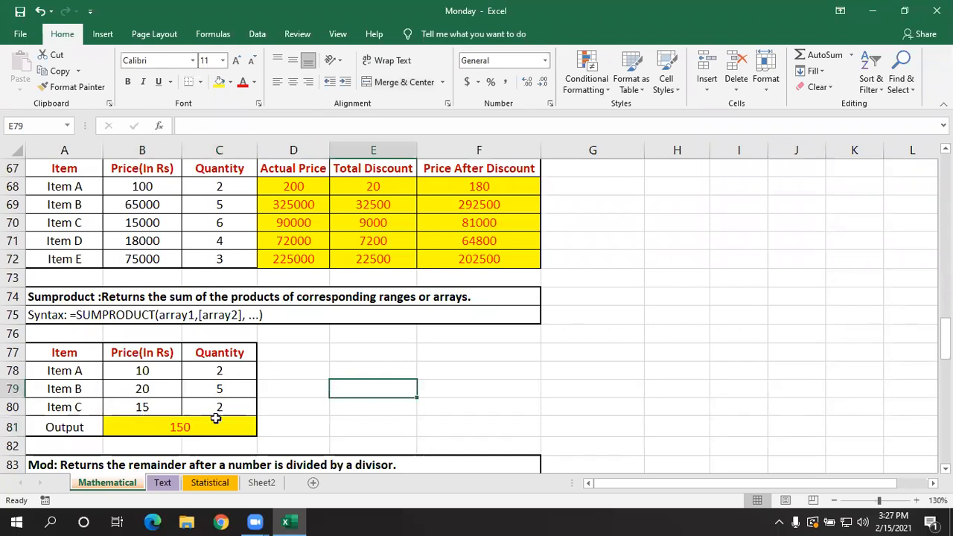
scroll(301, 435, "up", 1)
scroll(290, 409, "up", 1)
scroll(285, 400, "down", 1)
left_click(616, 255)
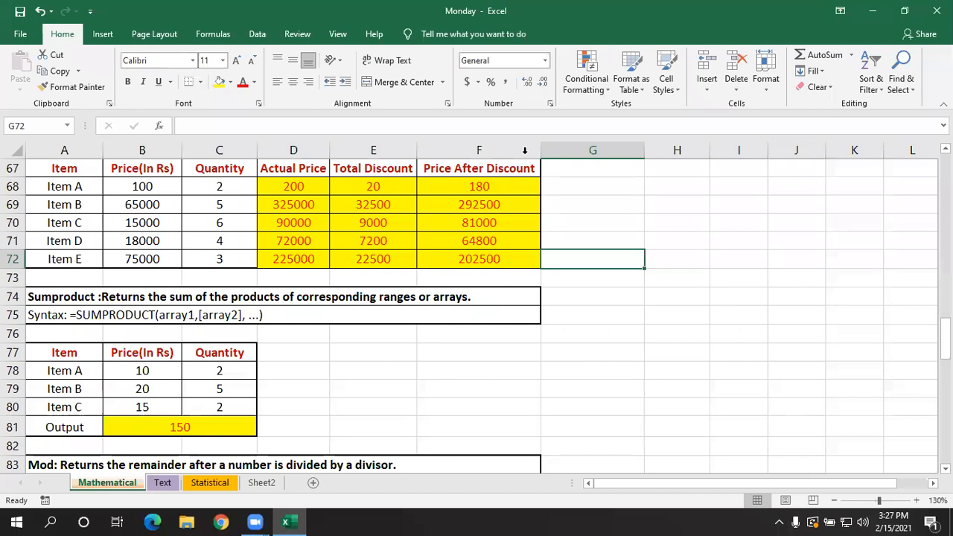
left_click(340, 422)
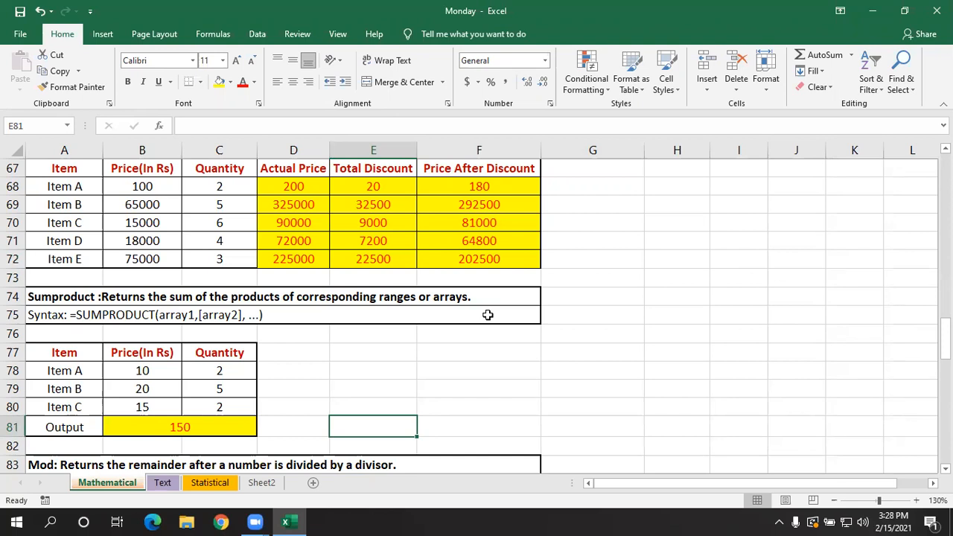
left_click(412, 366)
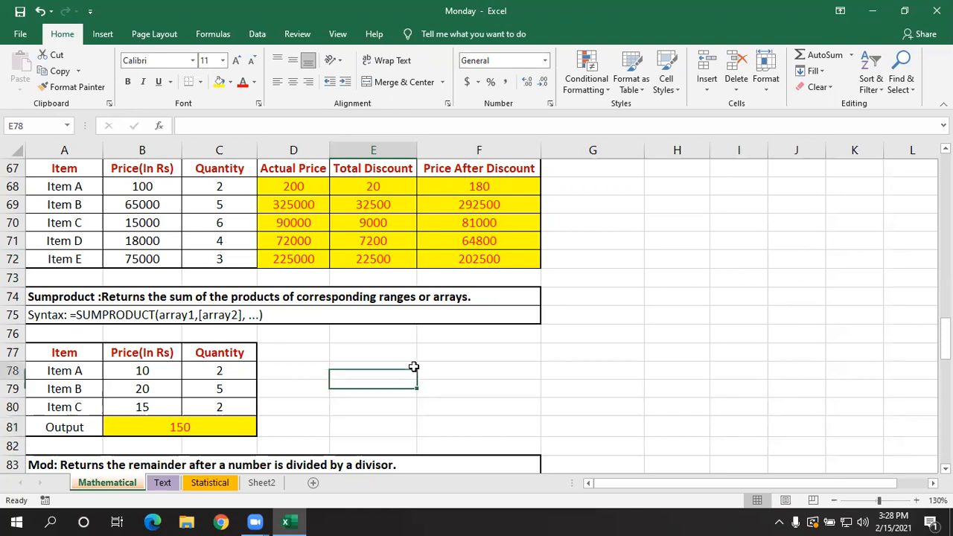
- Calculate the Mod example's remainder in B97 with =MOD(B95,B96) and check the formula's references
scroll(373, 369, "down", 4)
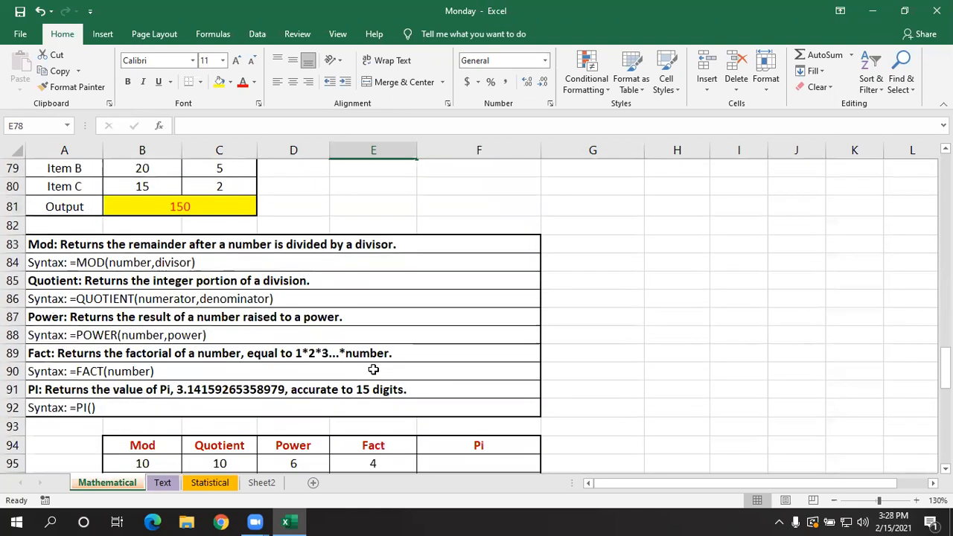
scroll(373, 369, "down", 1)
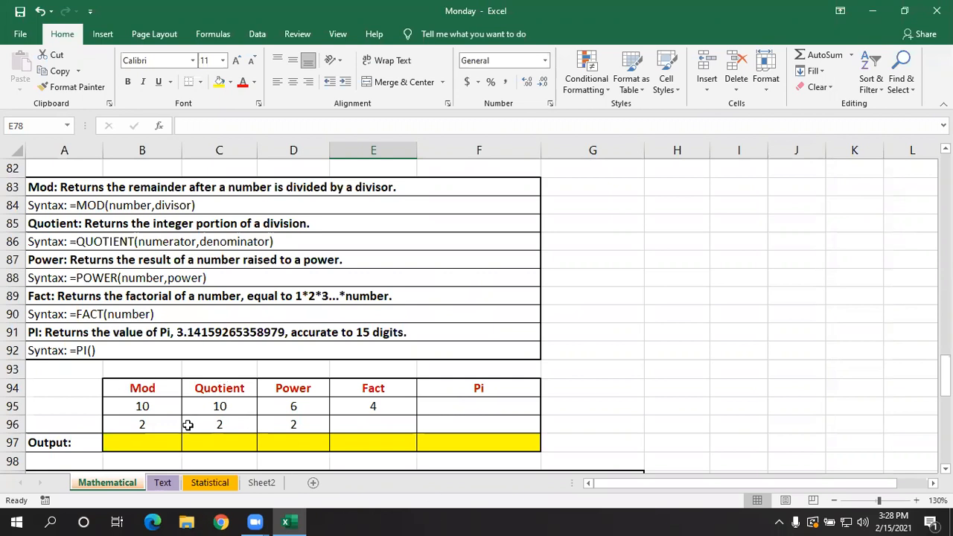
left_click(165, 442)
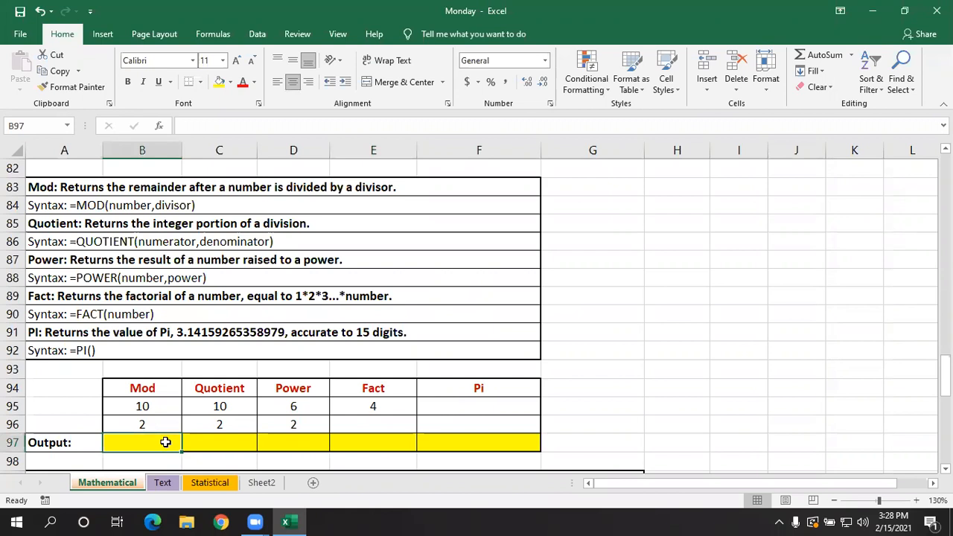
left_click(141, 406)
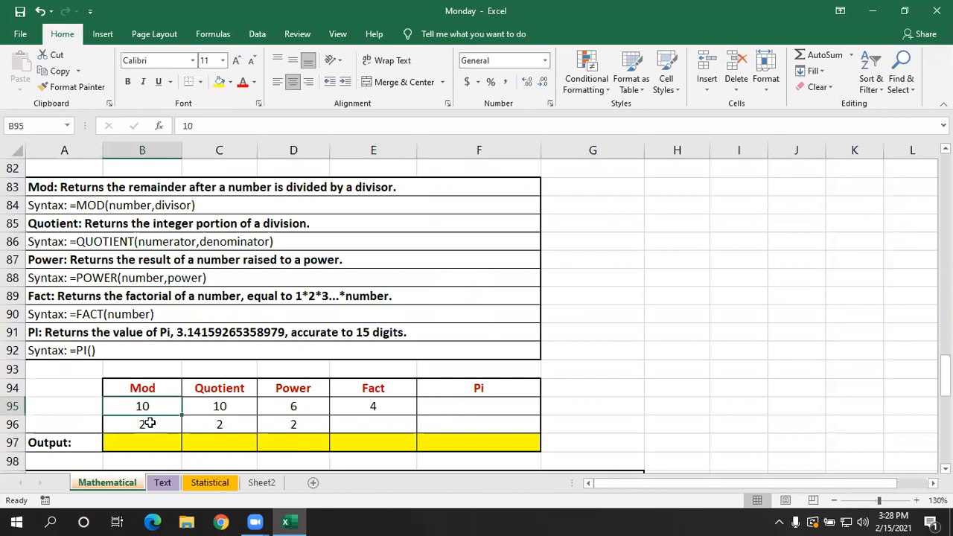
left_click(151, 422)
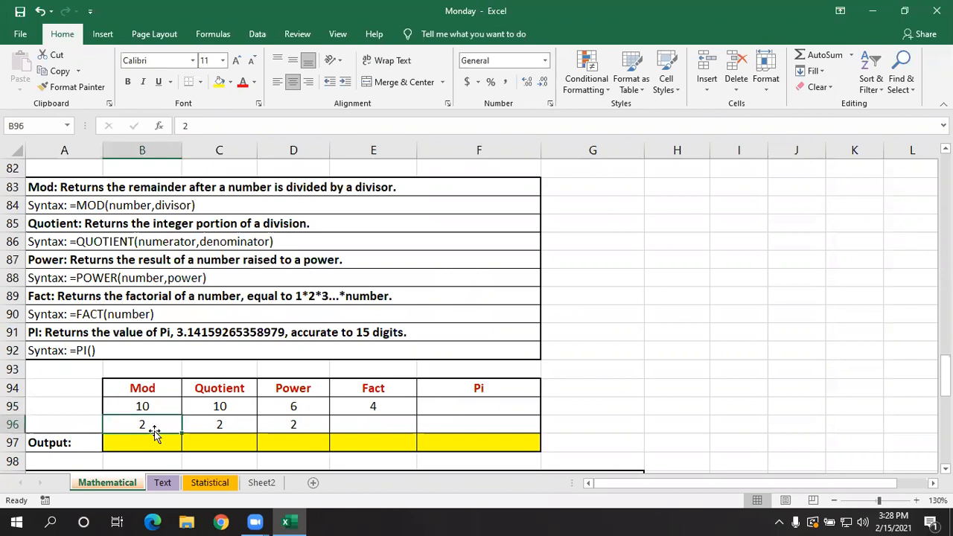
left_click(158, 442)
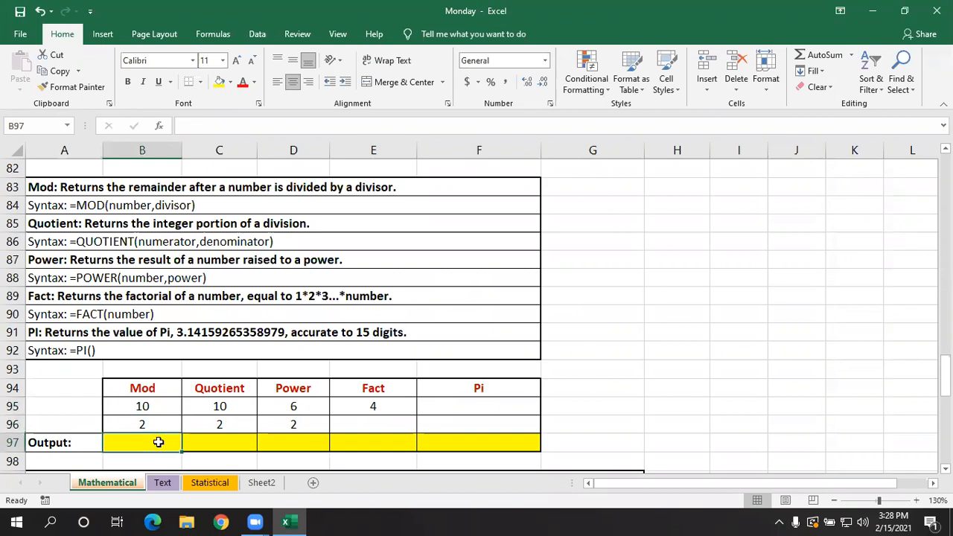
type("=mod")
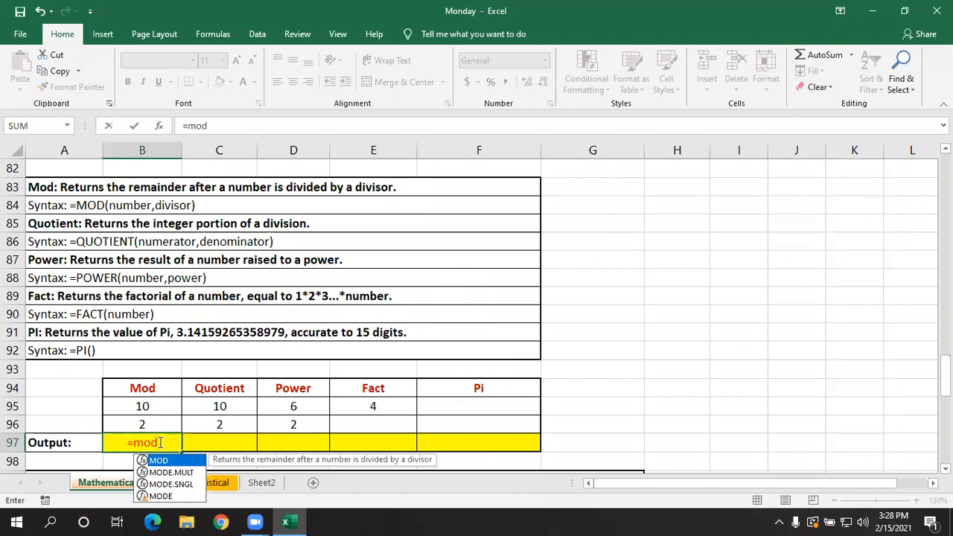
key("Tab")
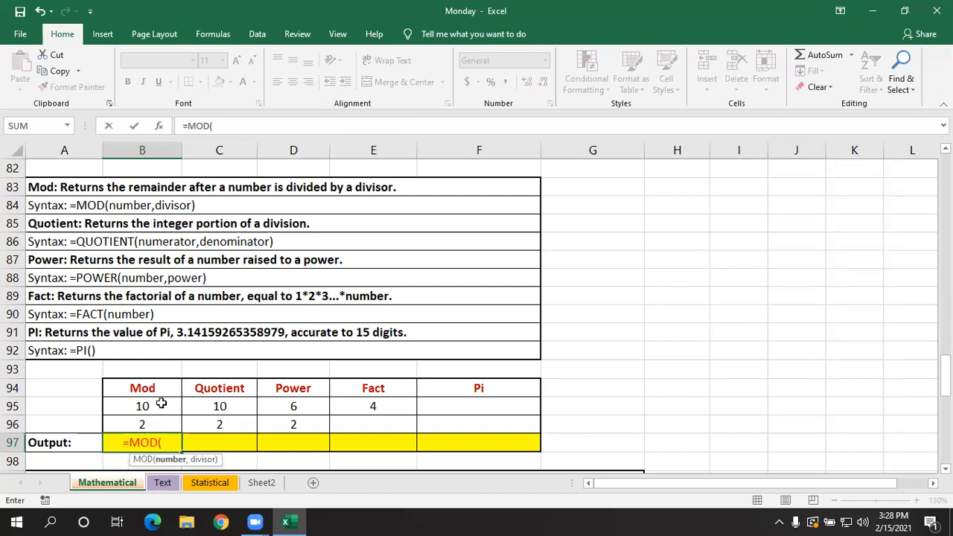
left_click(161, 403)
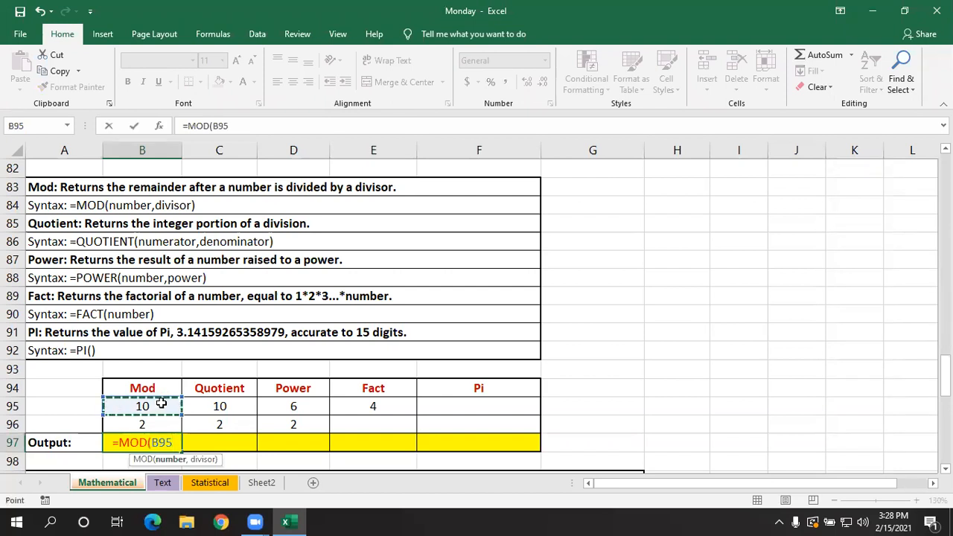
type(",")
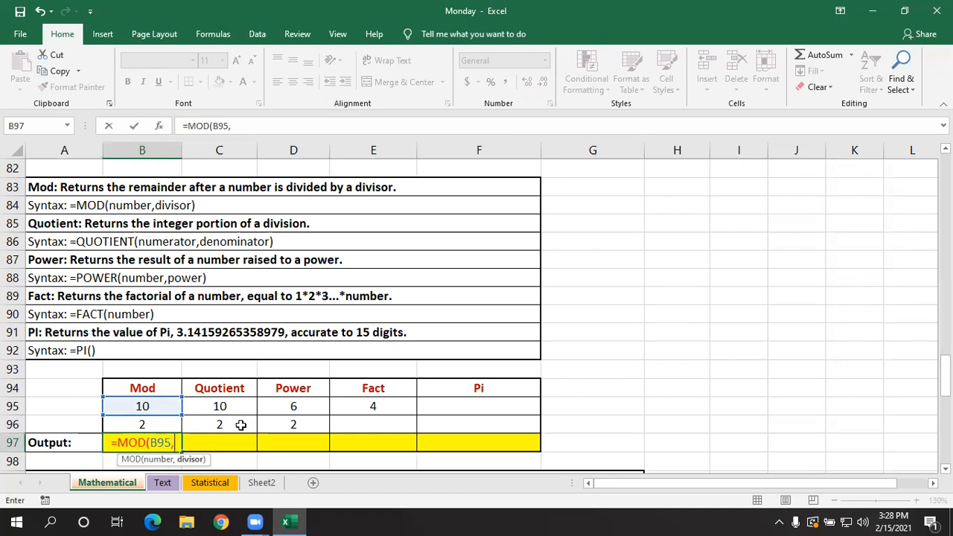
left_click(165, 425)
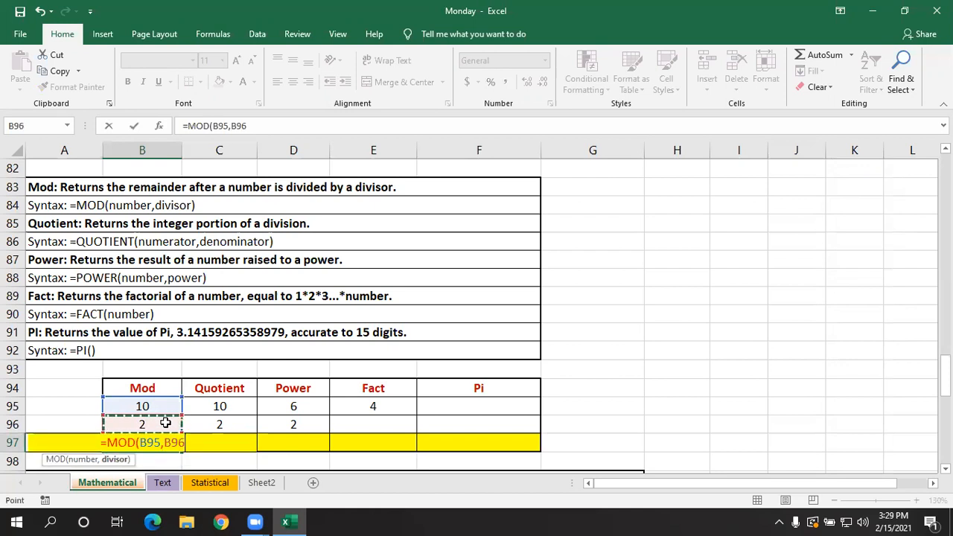
type(")")
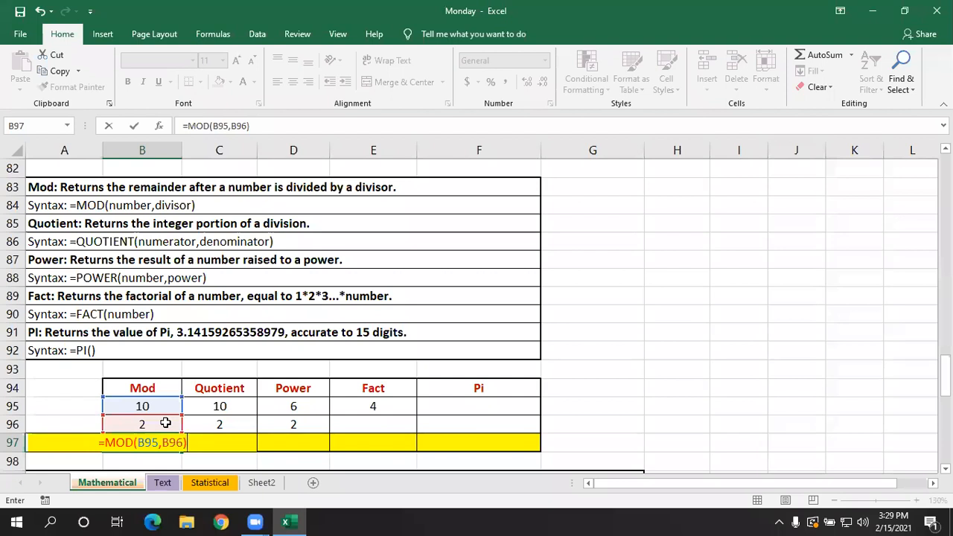
key("Return")
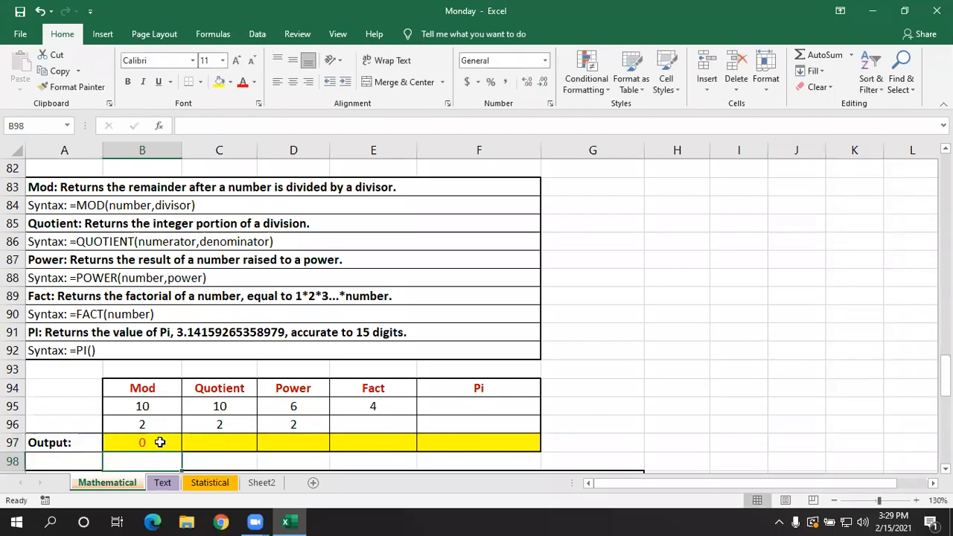
double_click(160, 442)
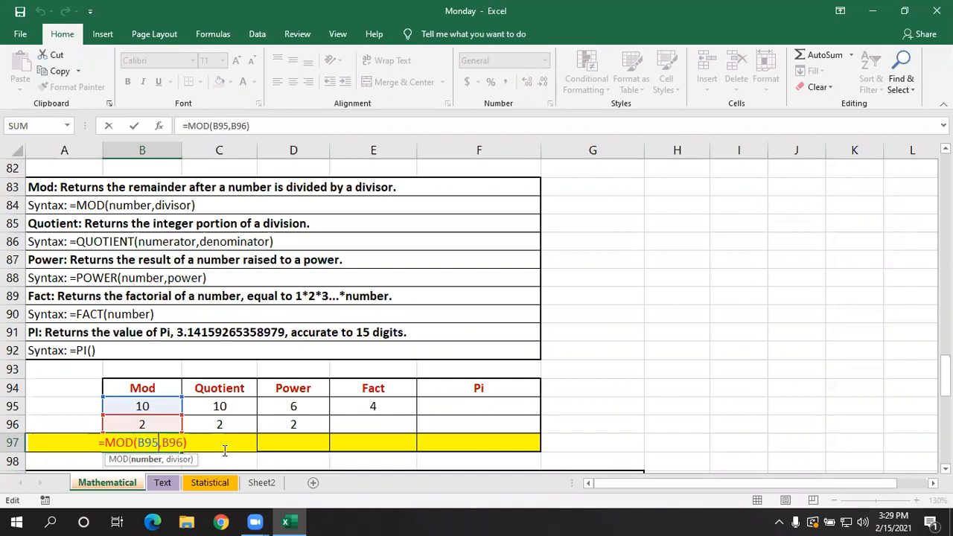
key("Return")
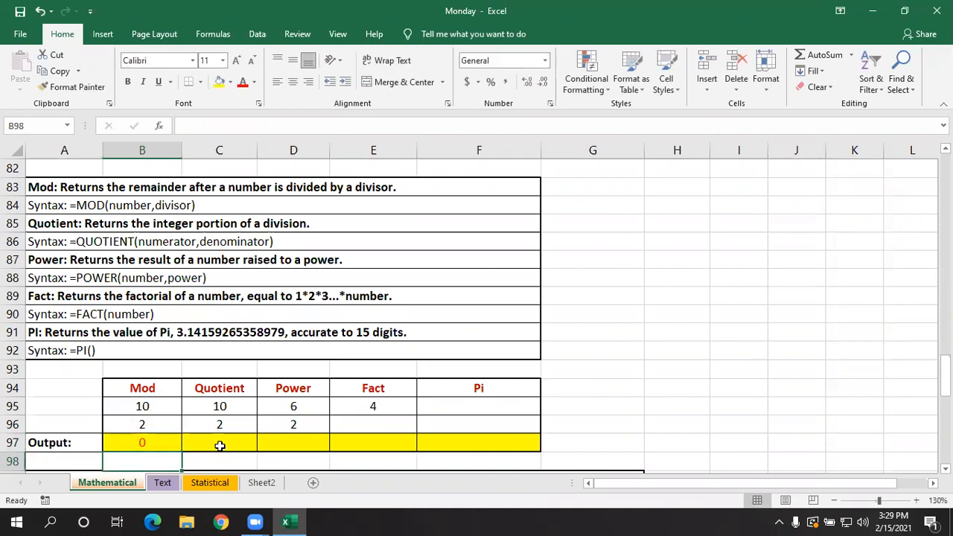
- Calculate the integer part of the Quotient example's division in C97 with =QUOTIENT(C95,C96)
left_click(222, 445)
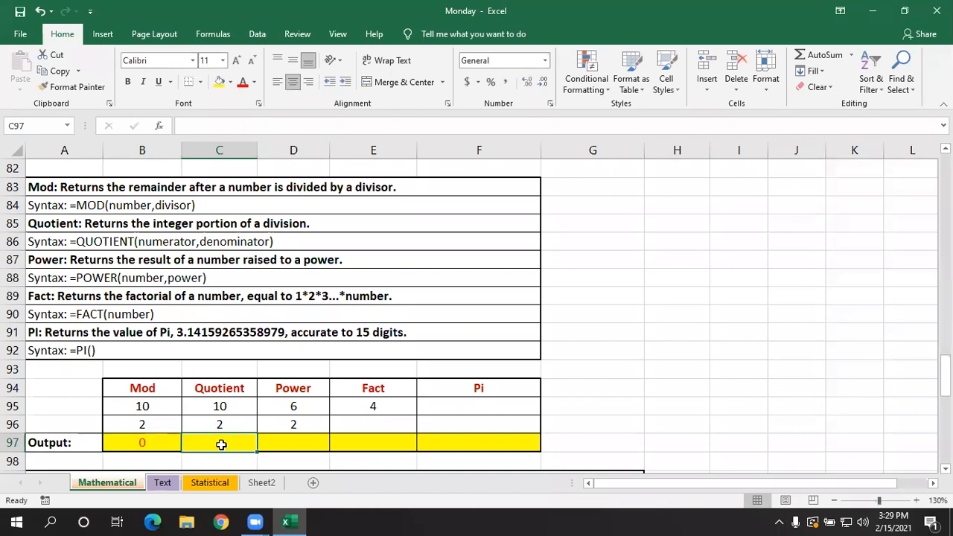
type("=")
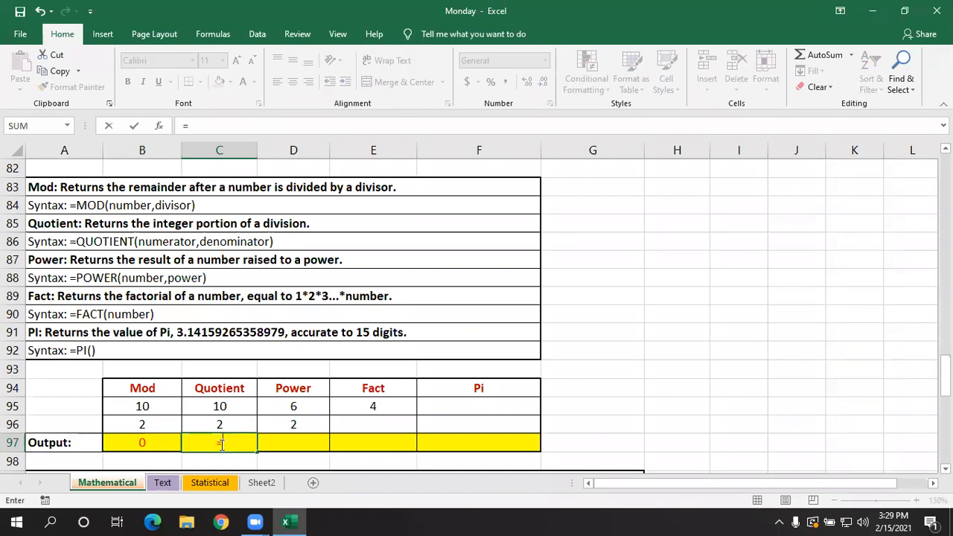
type("qu")
key("Down")
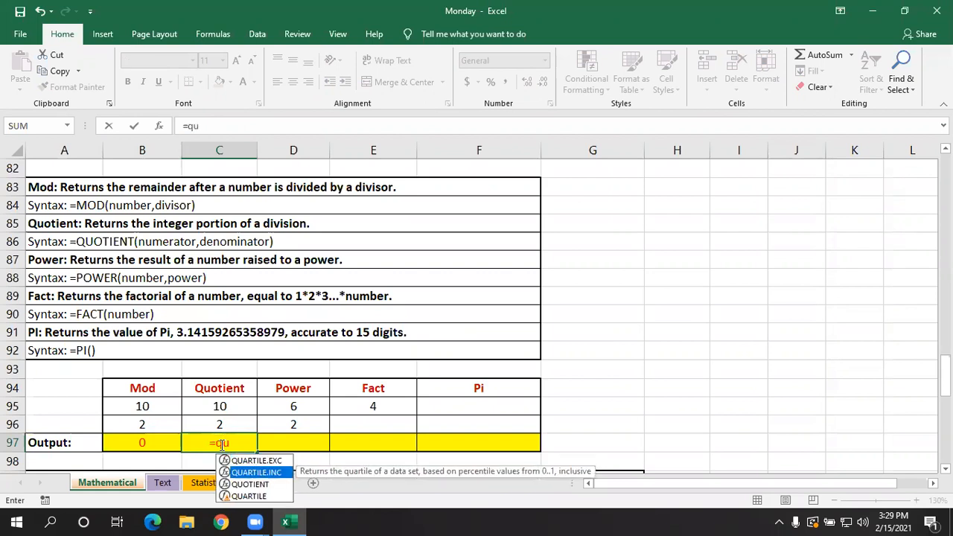
key("Down")
key("Tab")
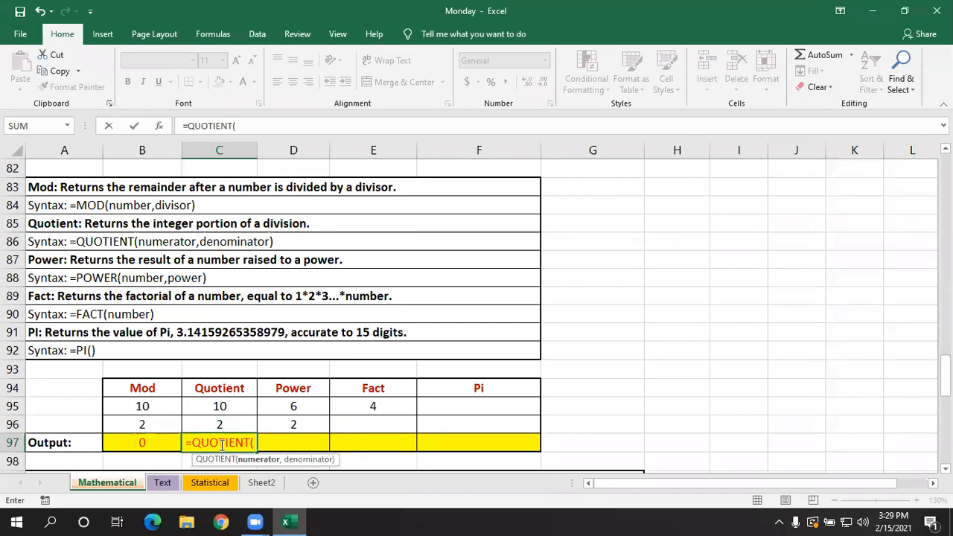
left_click(231, 406)
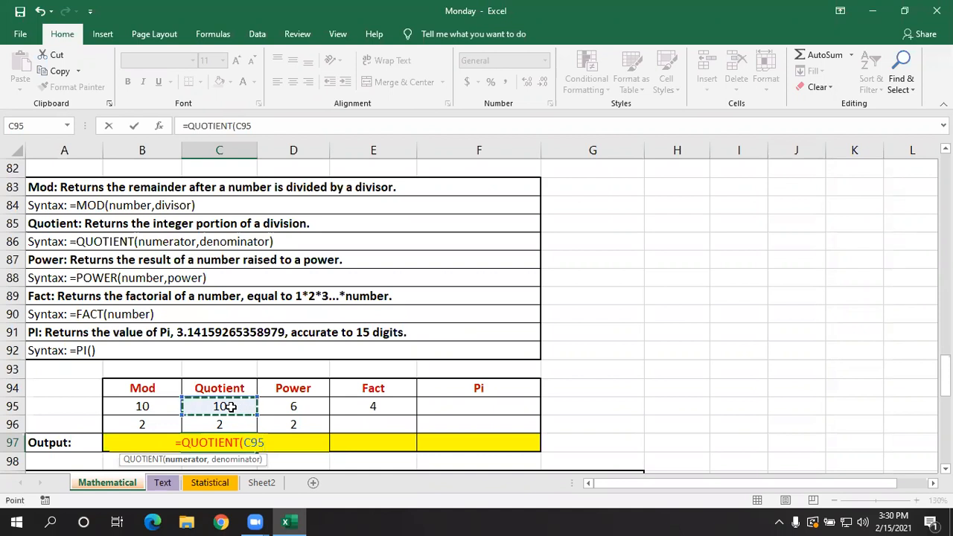
type(",")
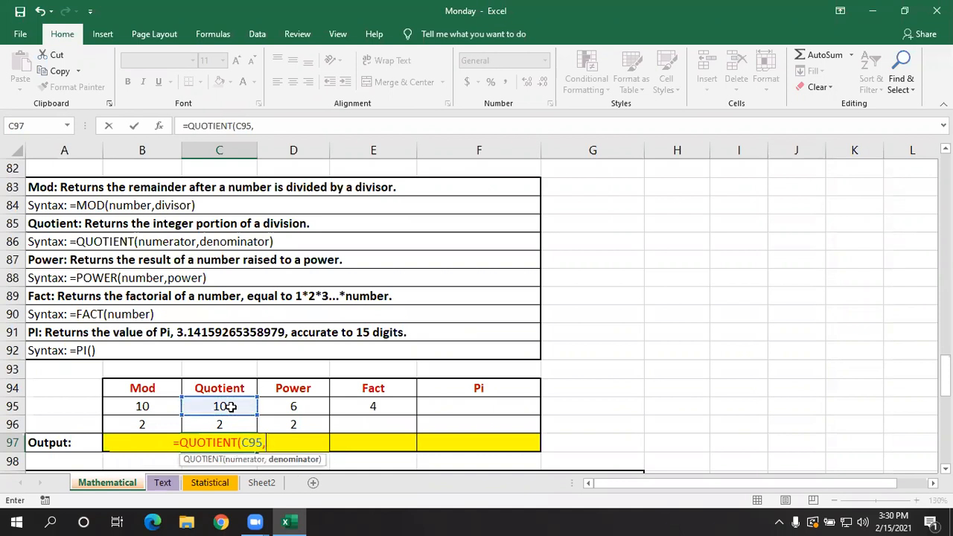
left_click(225, 423)
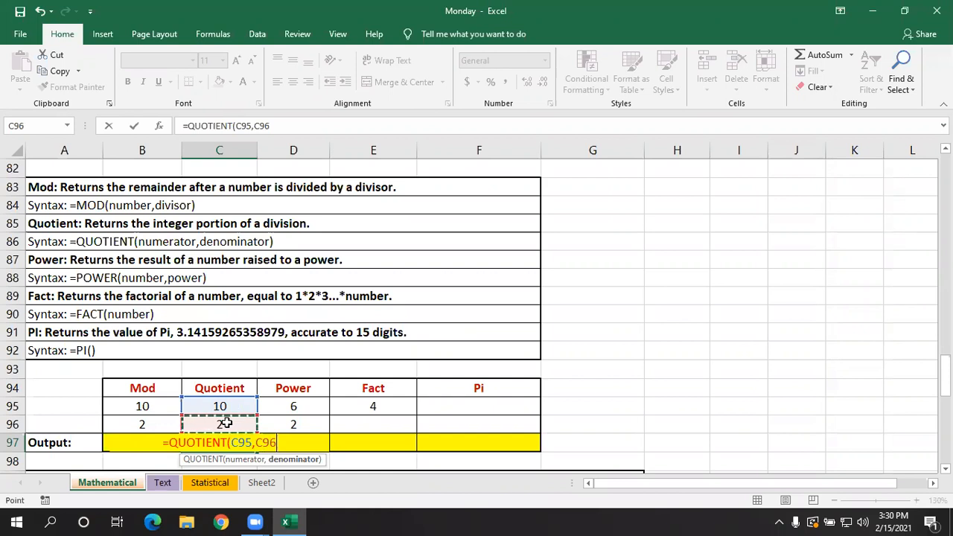
key("Return")
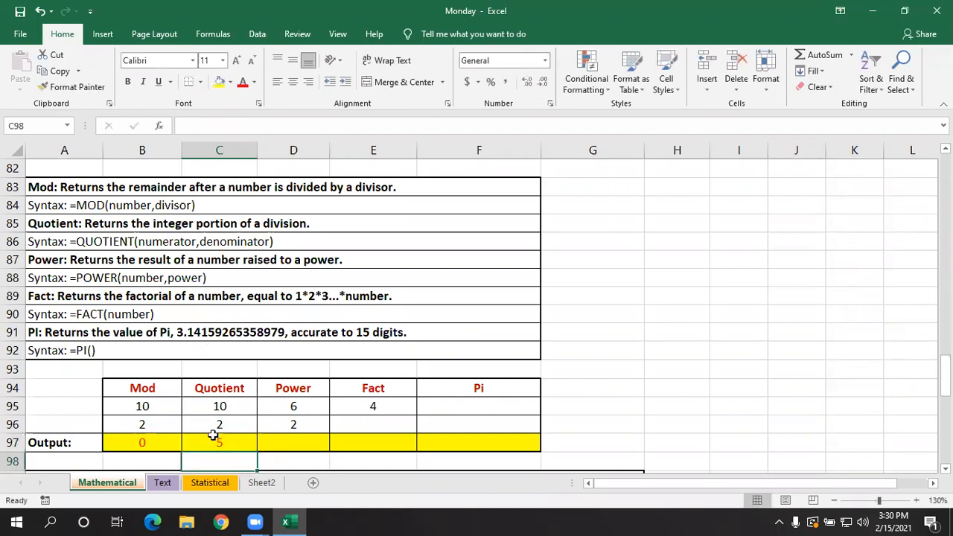
left_click(165, 439)
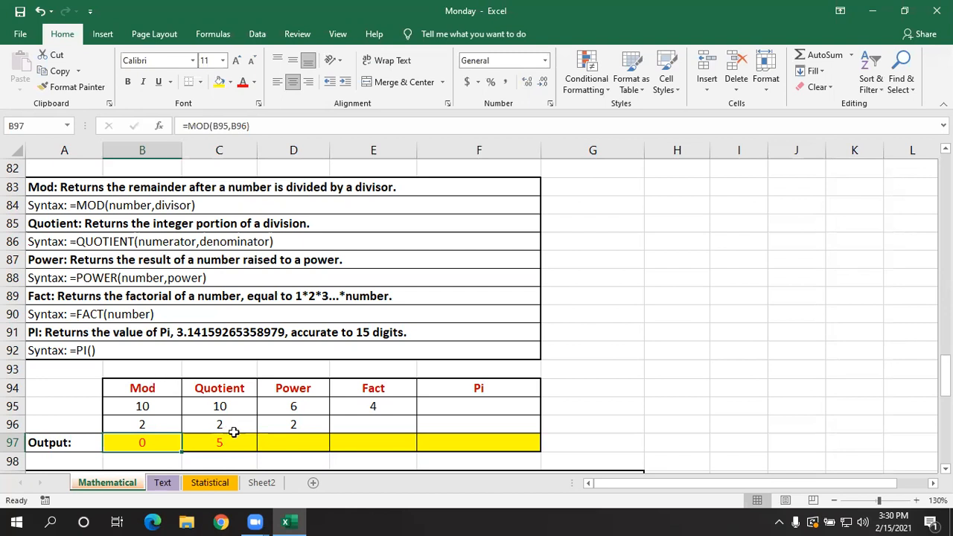
left_click(279, 444)
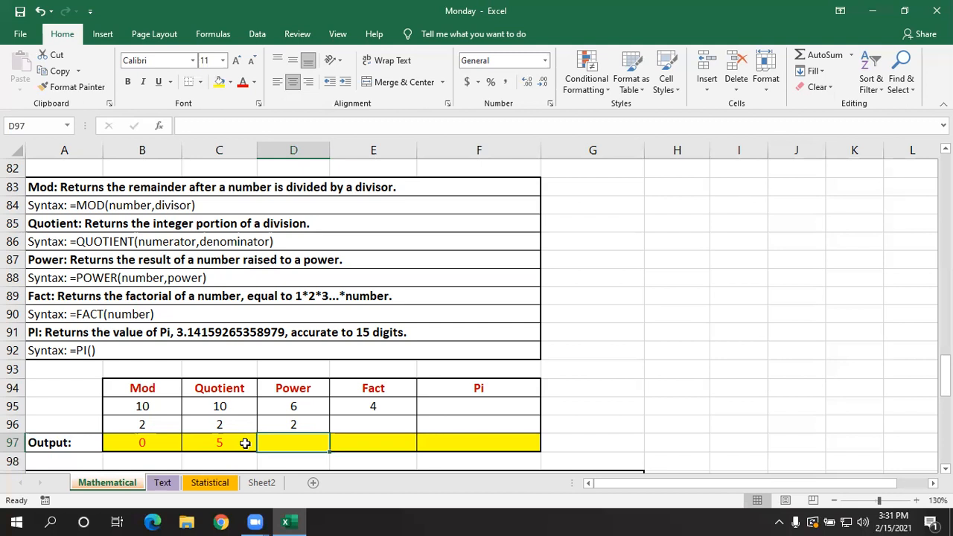
- Change the Quotient example's numerator in C95 to 9 and check the formula in C97
left_click(238, 407)
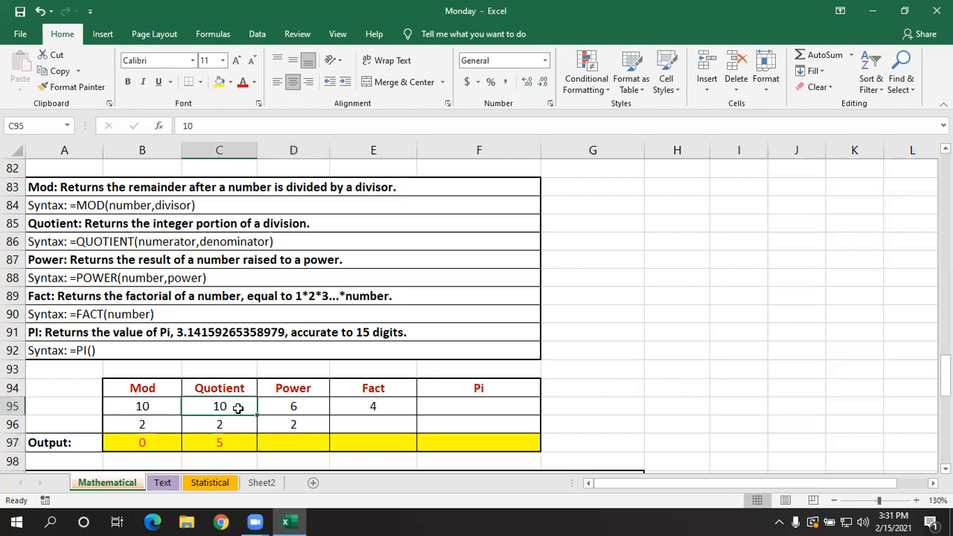
type("9")
key("Return")
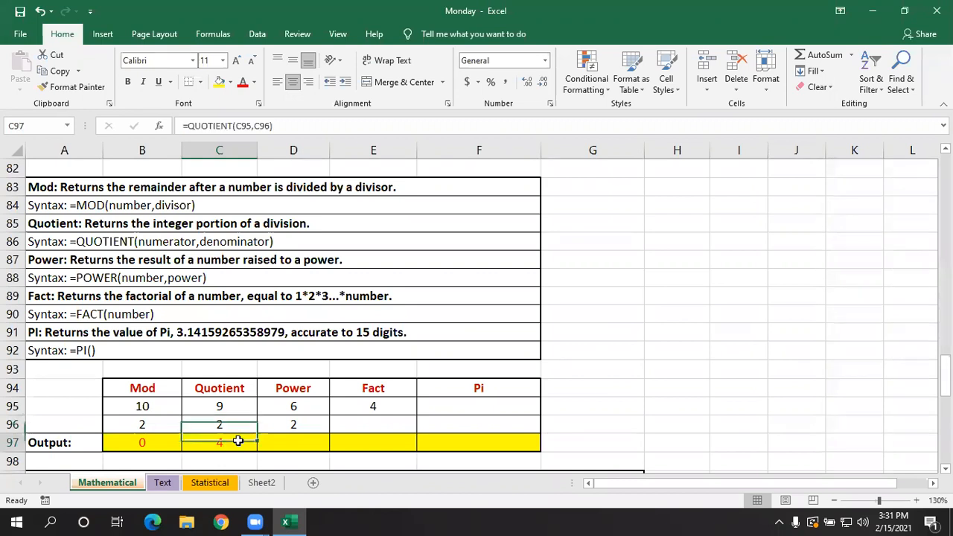
double_click(234, 443)
key("Return")
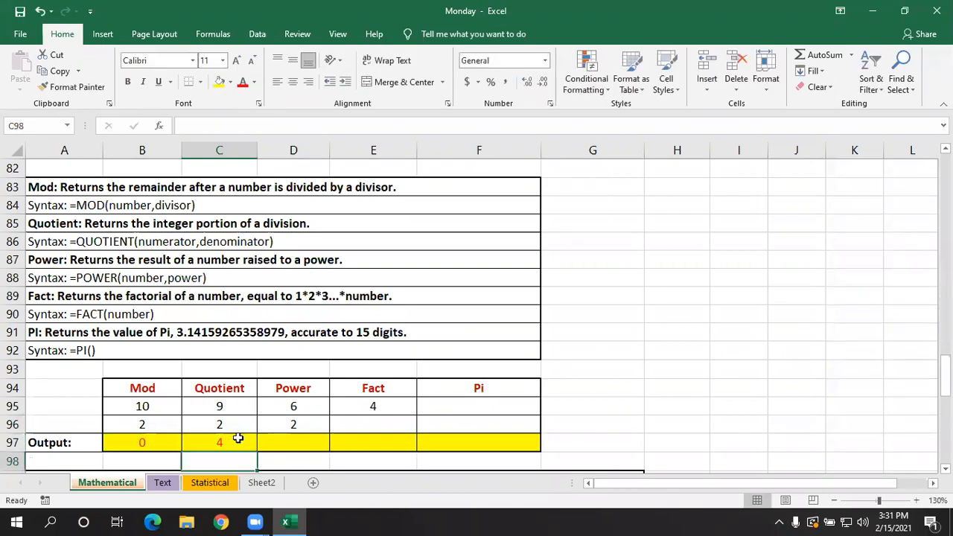
left_click(237, 439)
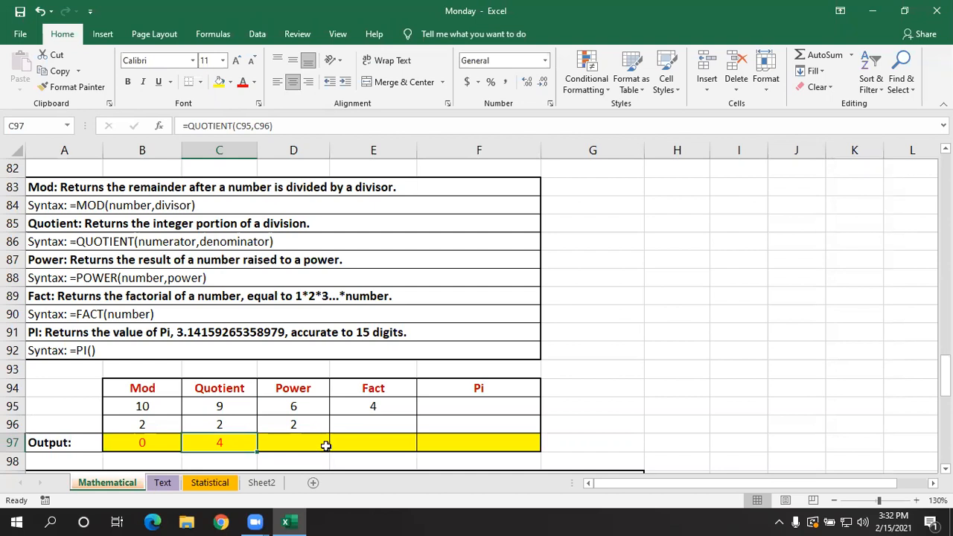
- Calculate the Power example's result in D97 with =POWER(D96,D95), using cell references instead of the literal values 2 and 6
left_click(304, 441)
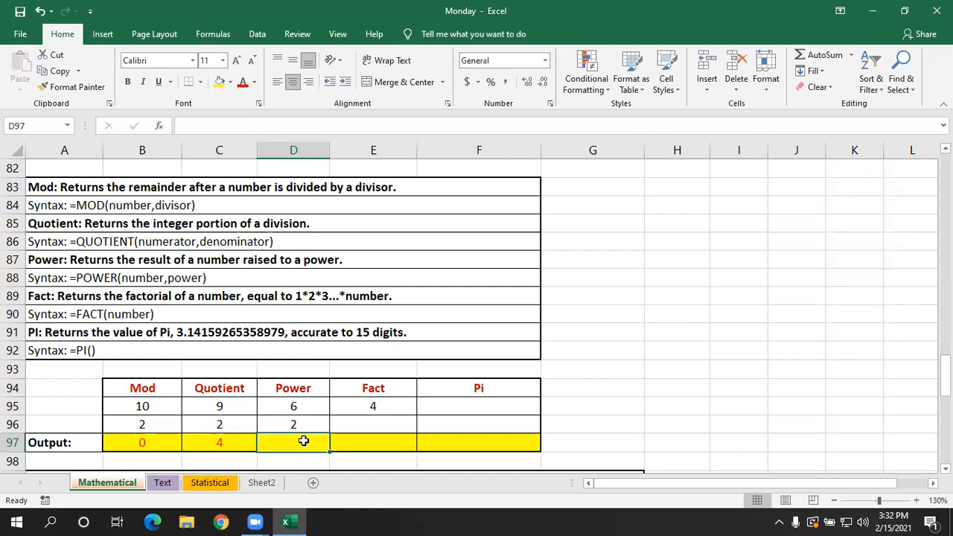
type("=")
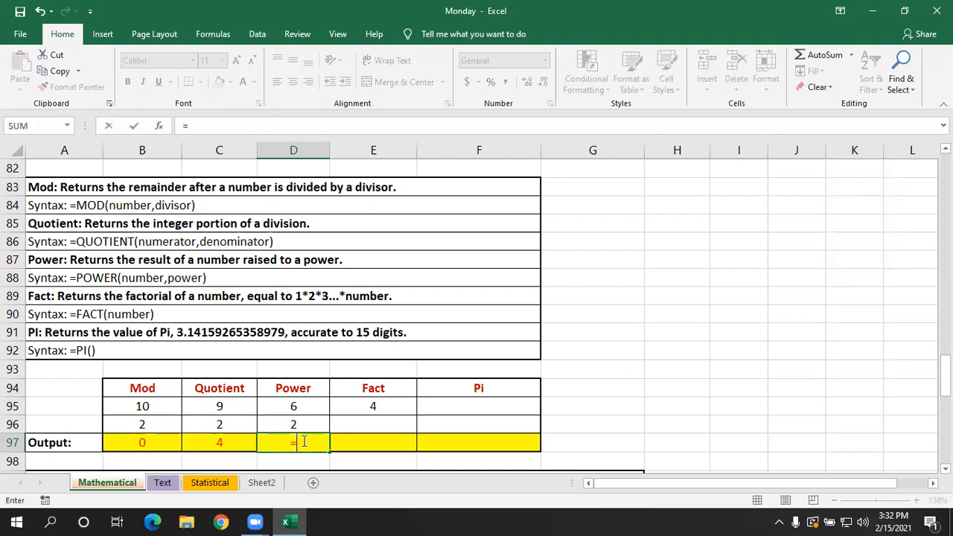
type("power")
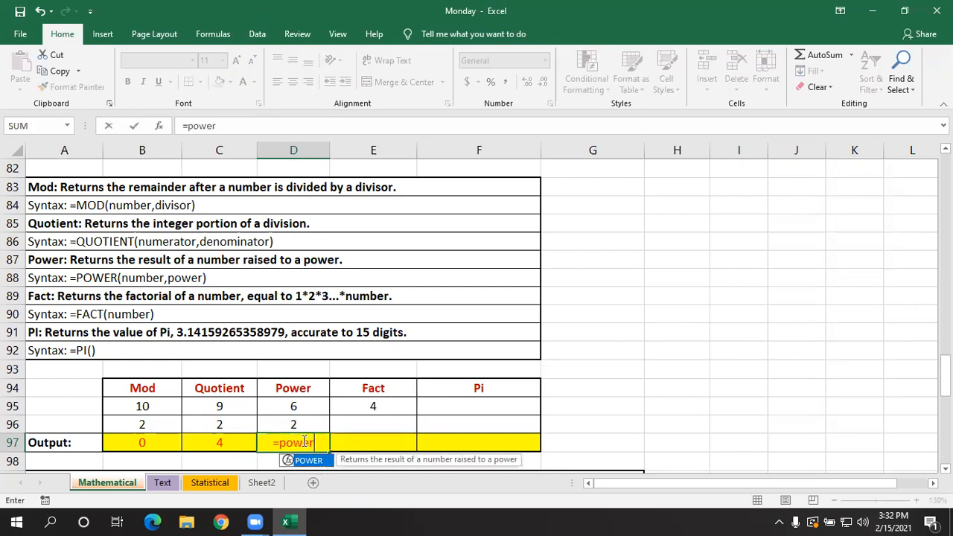
key("Tab")
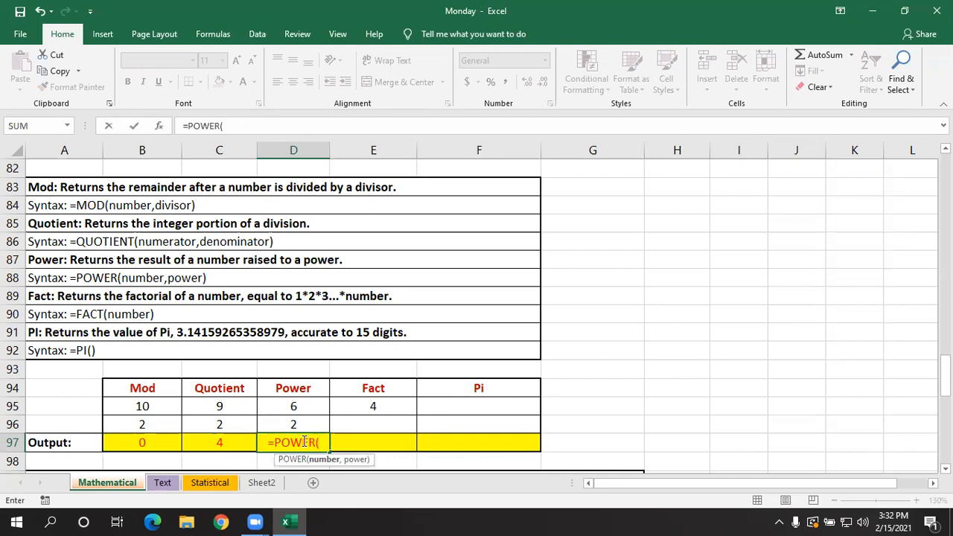
type("2")
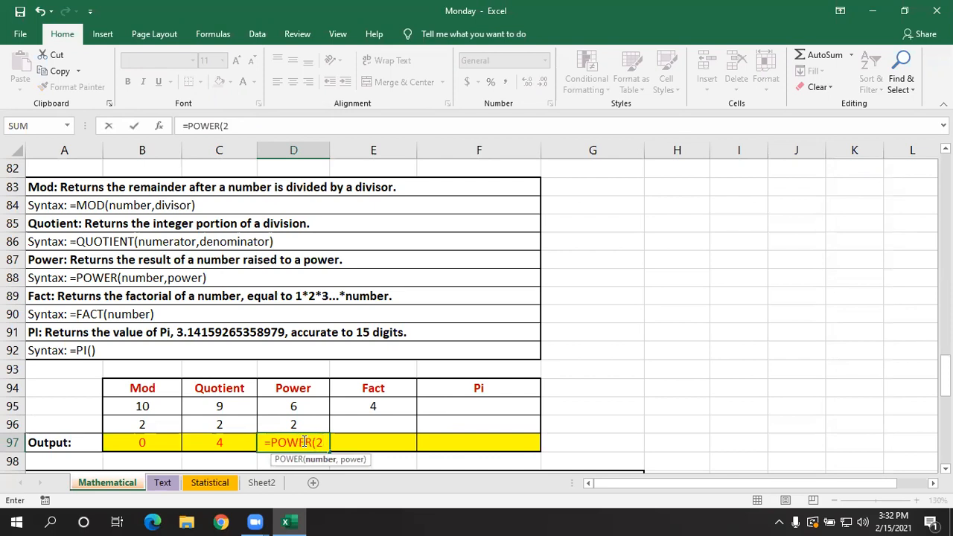
type(",")
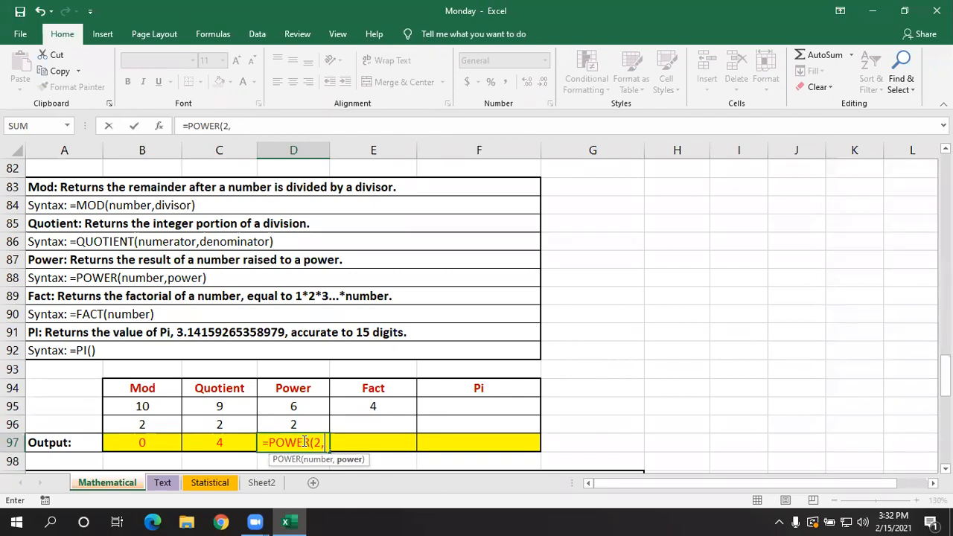
type("6")
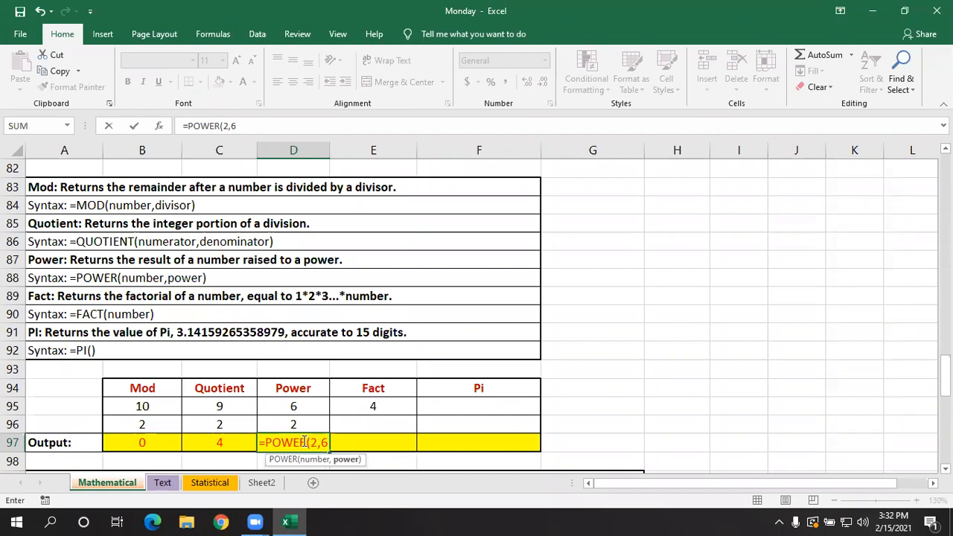
key("BackSpace")
key("BackSpace")
key("BackSpace")
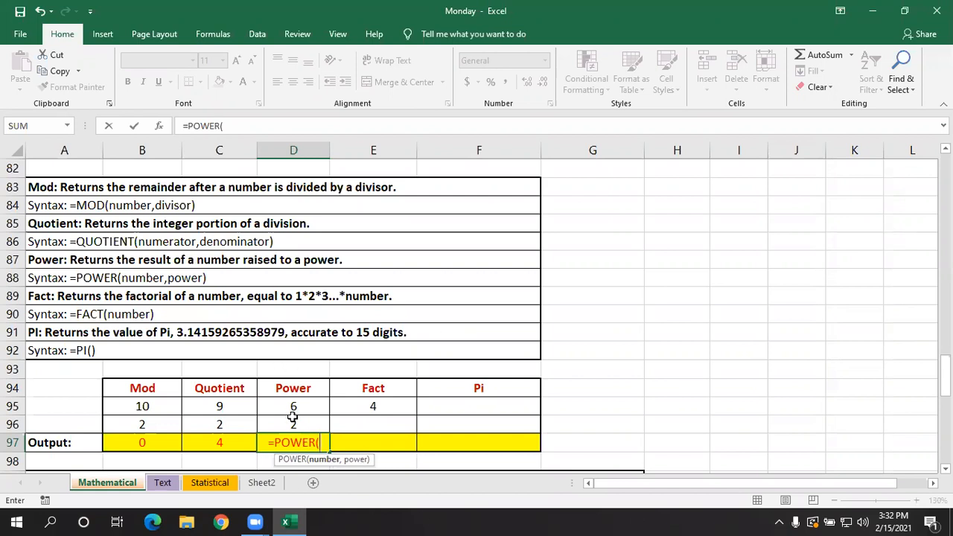
left_click(299, 424)
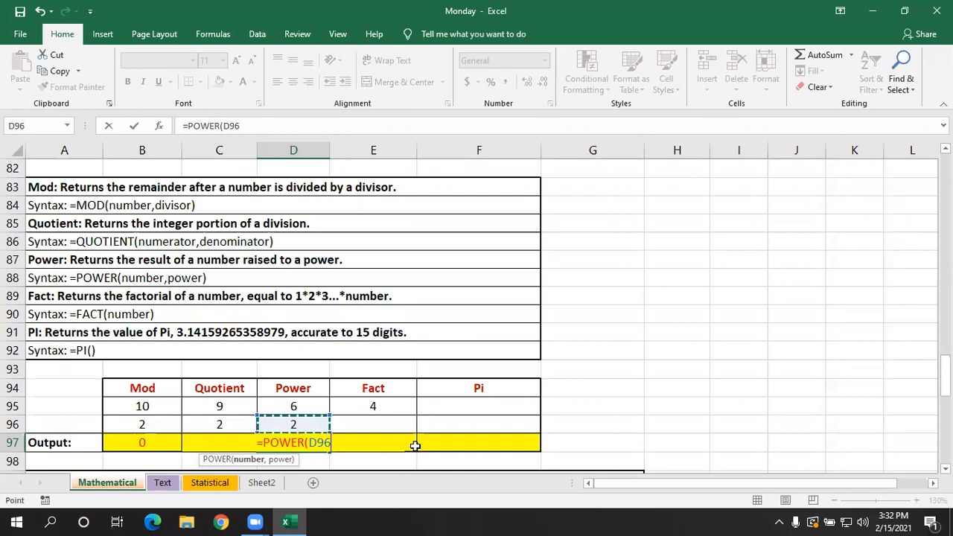
type(",")
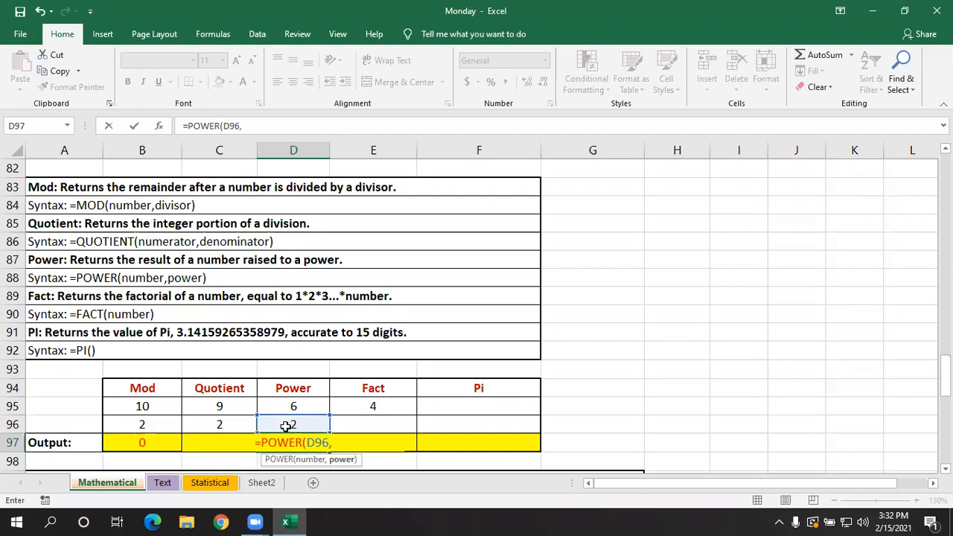
left_click(312, 404)
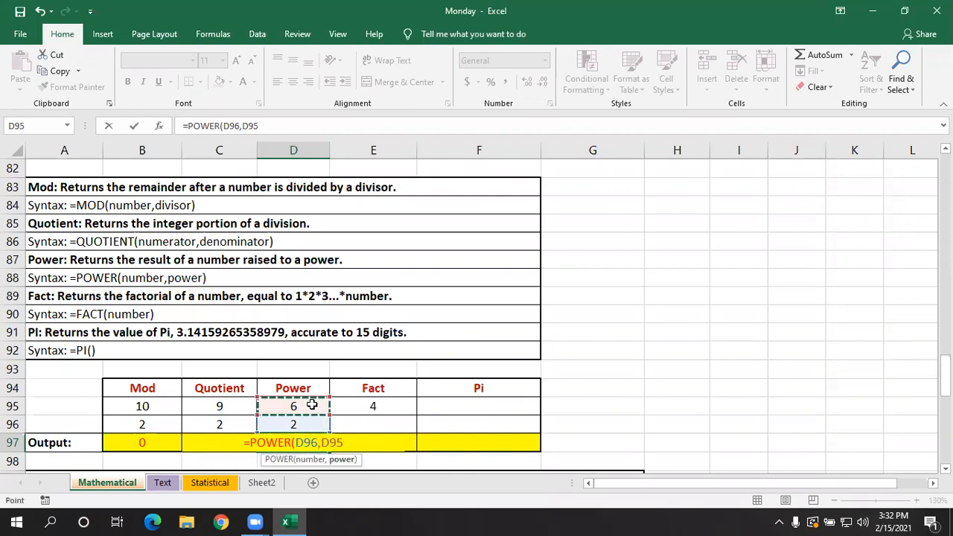
type(")")
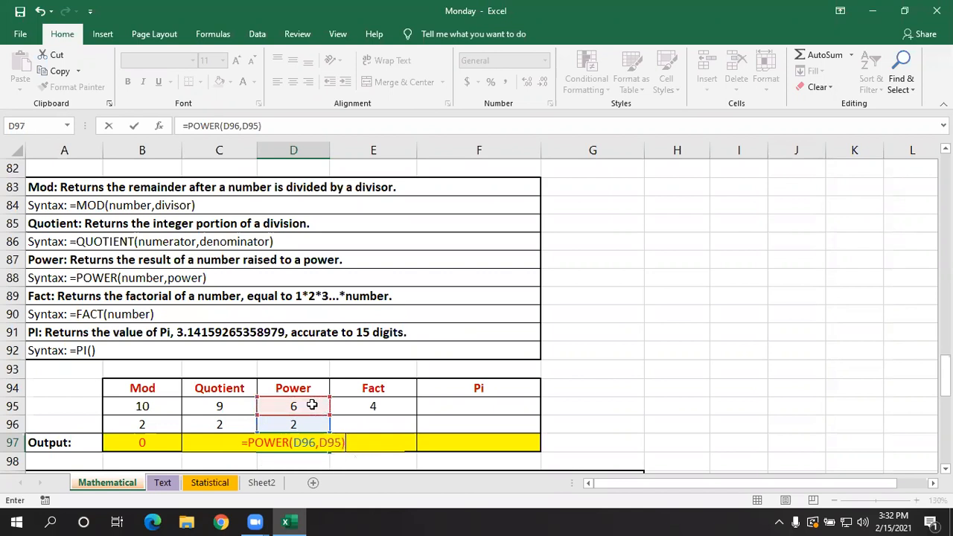
key("Return")
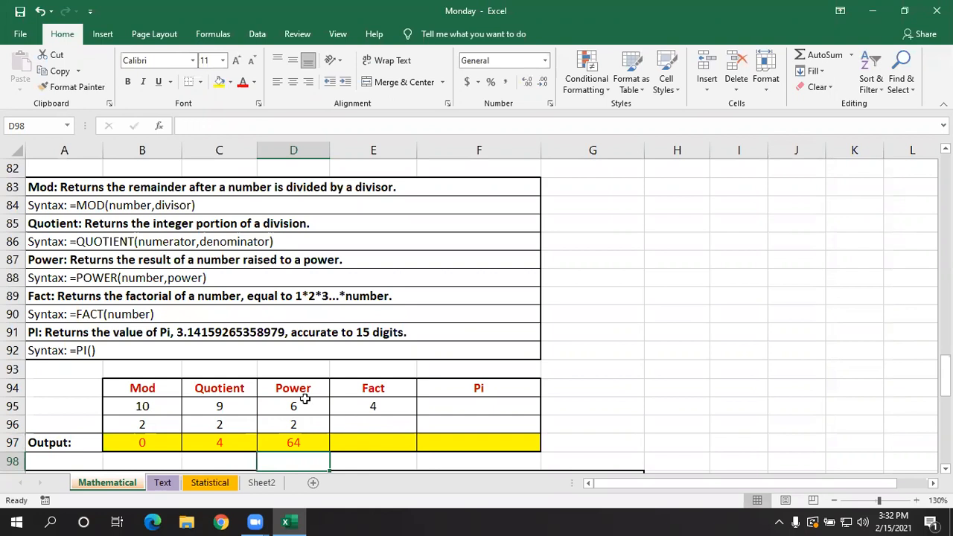
left_click(300, 441)
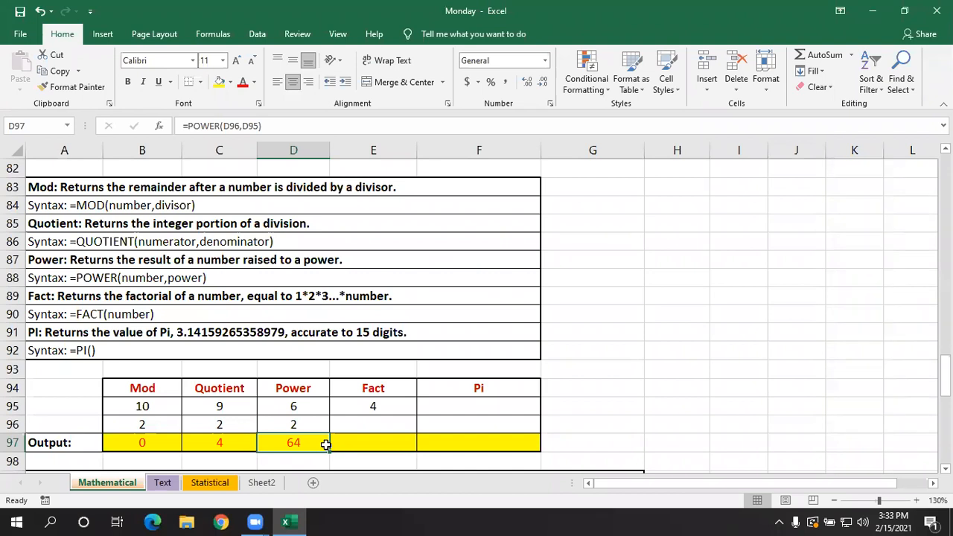
- Change both Power example inputs, D96 and D95, to 3 and check the references of the formula in D97
left_click(305, 422)
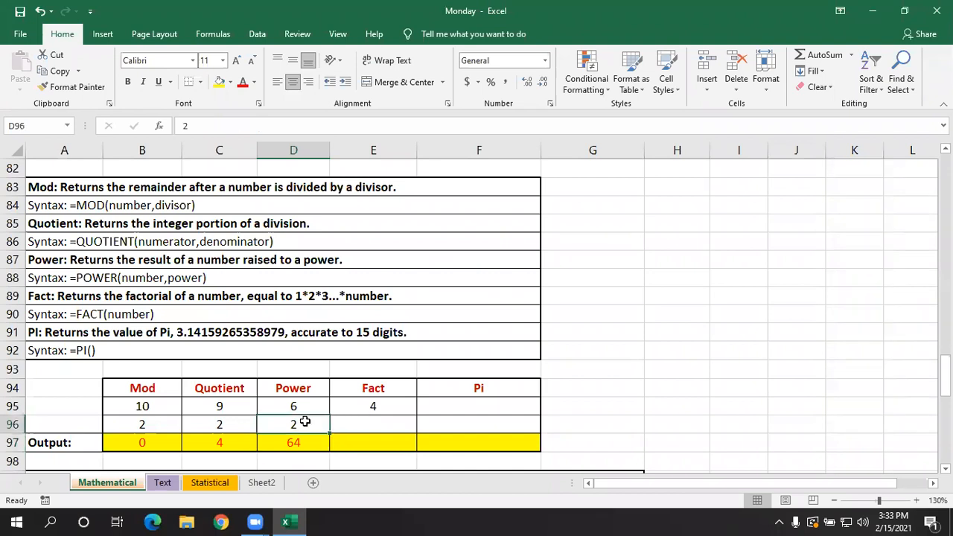
type("3")
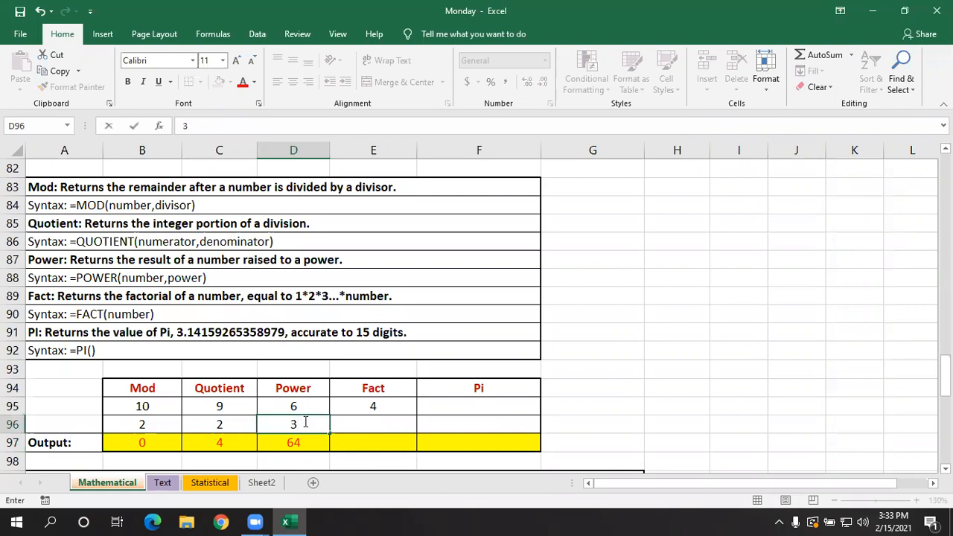
key("Up")
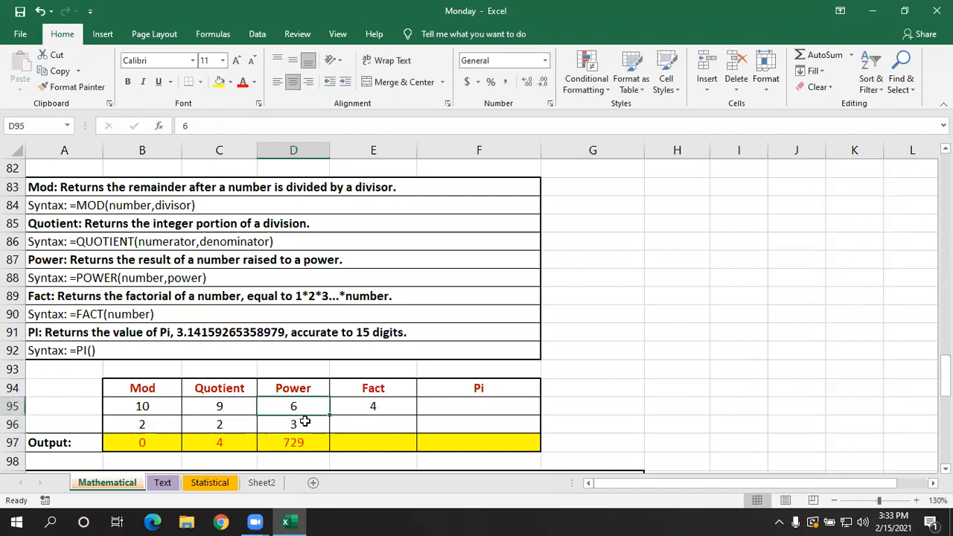
type("3")
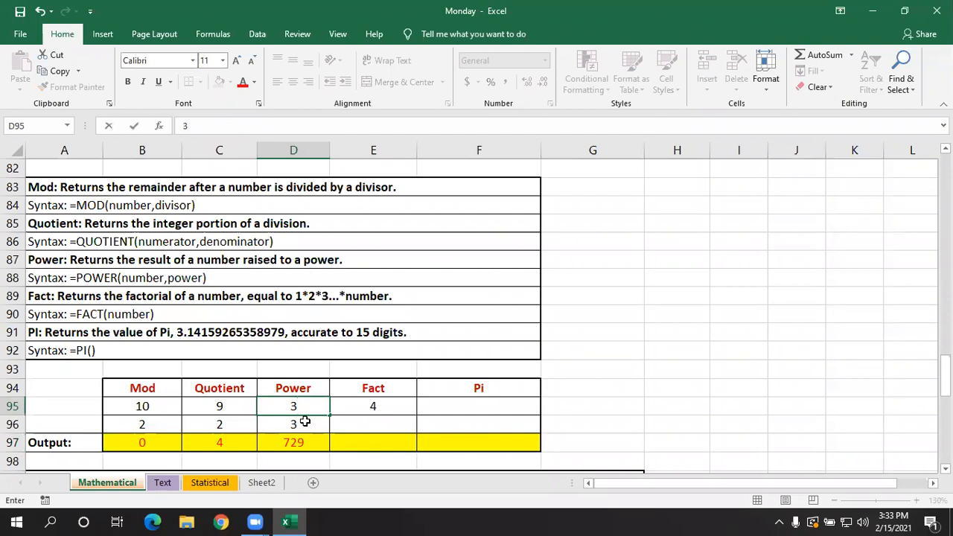
key("Return")
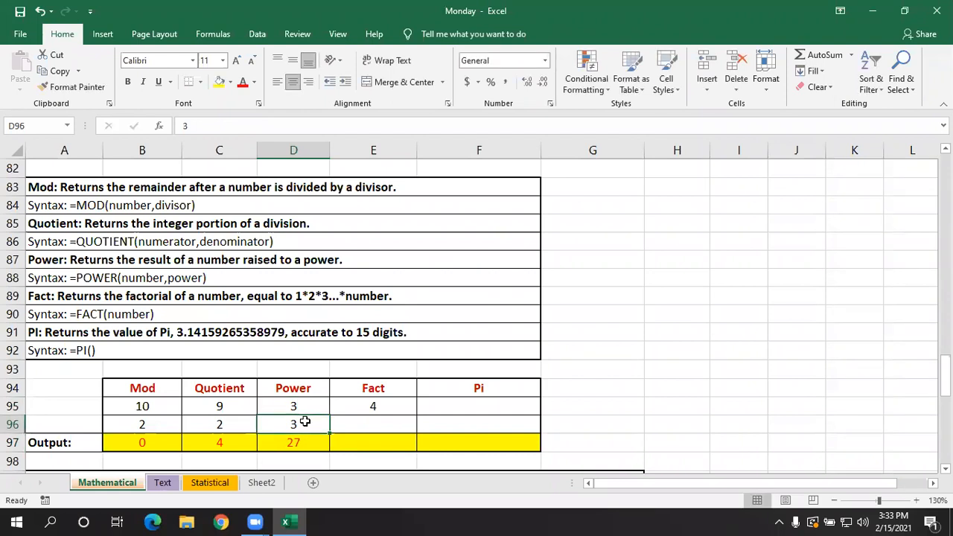
left_click(300, 438)
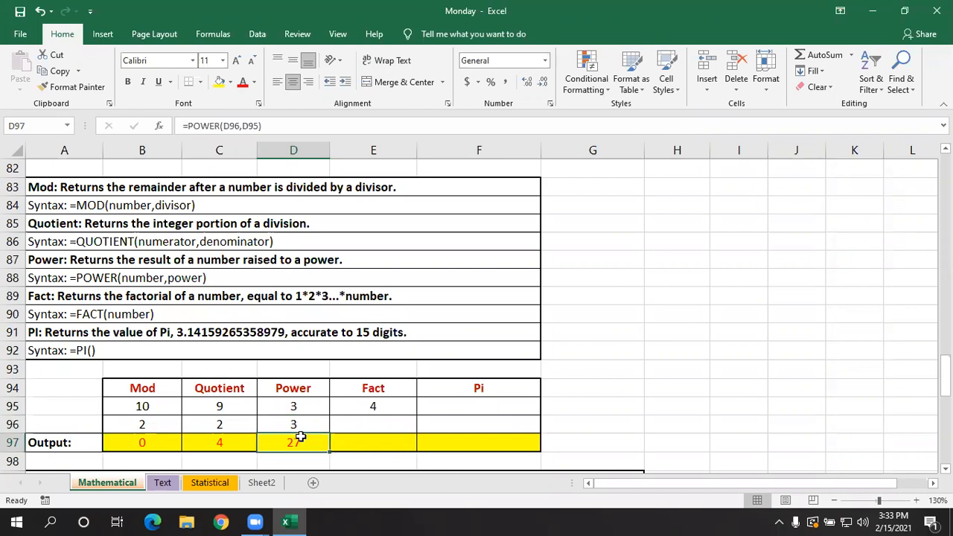
double_click(300, 440)
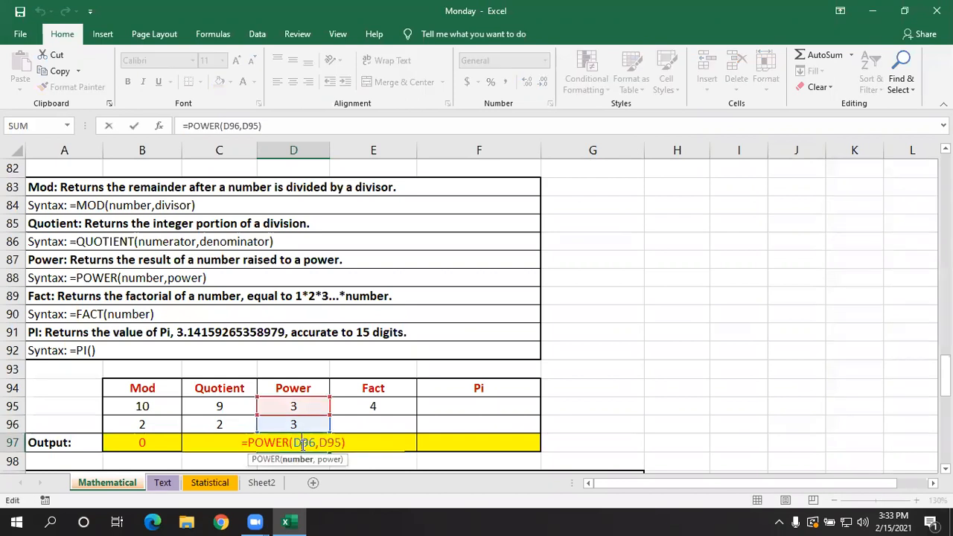
key("Return")
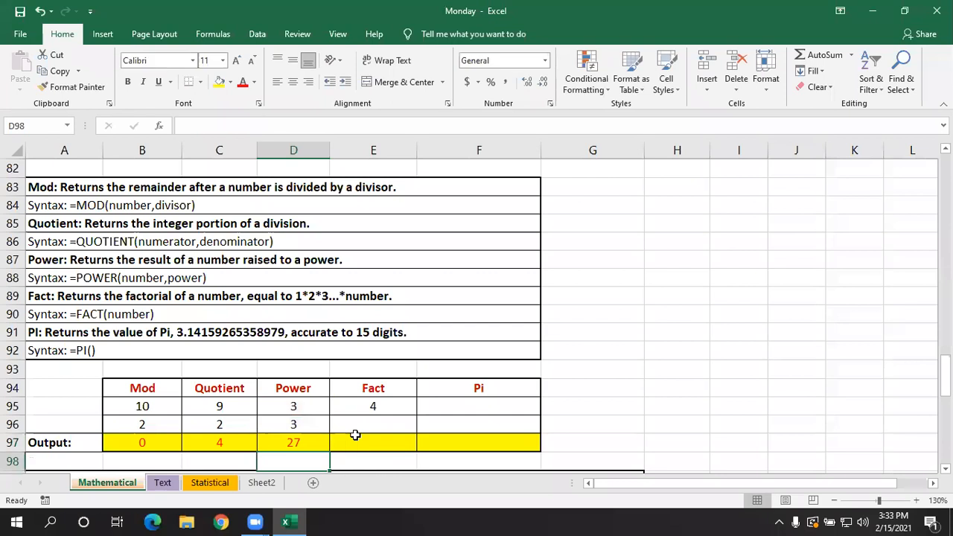
- Change the Fact example's number in E95 to 6
left_click(355, 435)
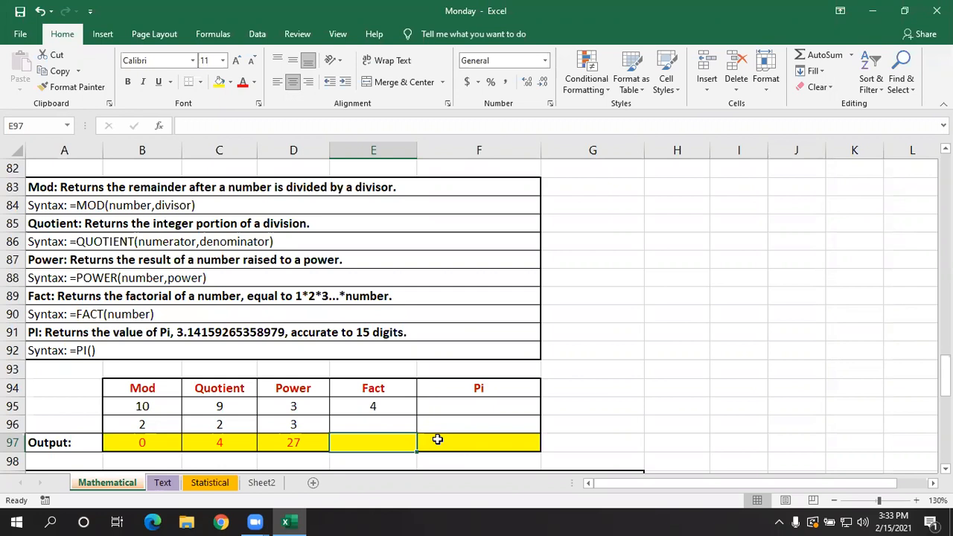
left_click(395, 404)
double_click(396, 404)
key("BackSpace")
type("6")
key("Return")
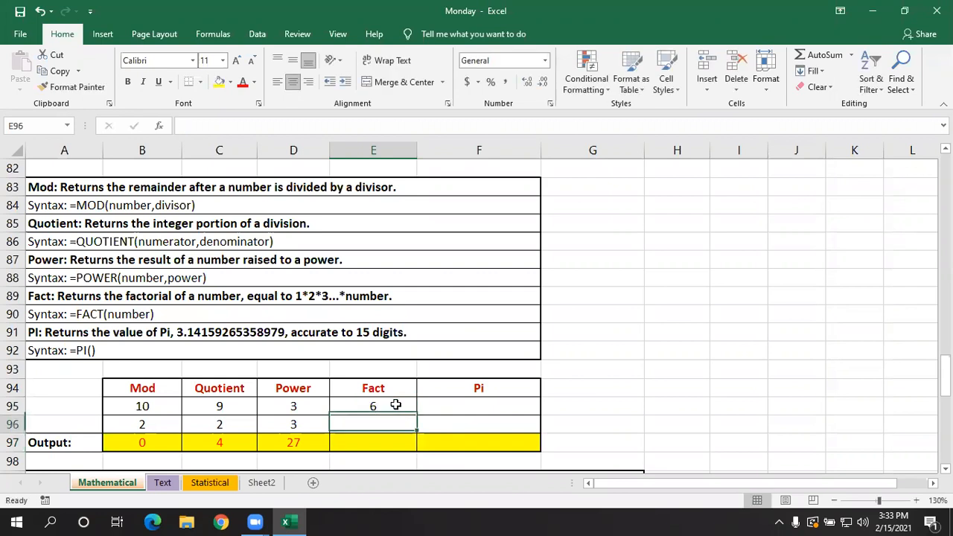
- Calculate the factorial of the Fact example's number in E97 with =FACT(E95)
key("Down")
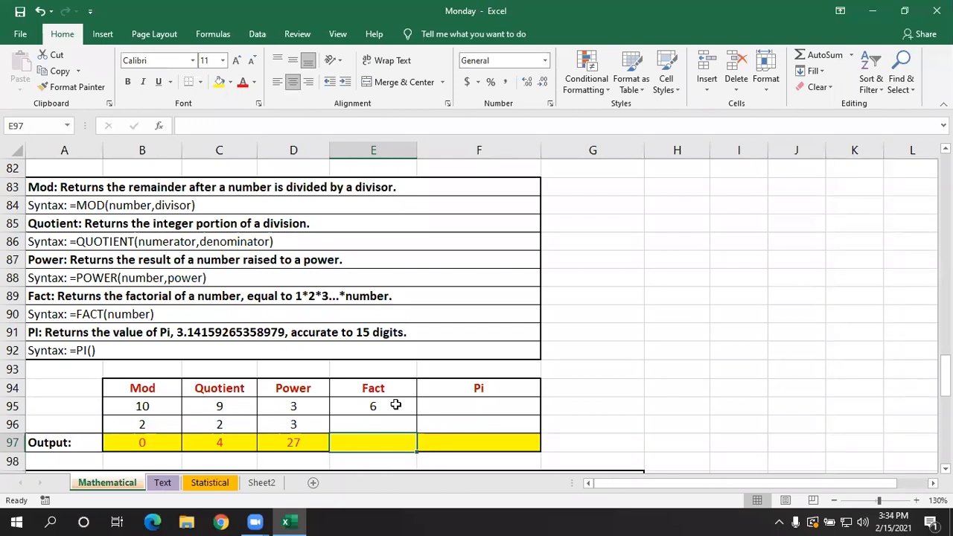
type("=f")
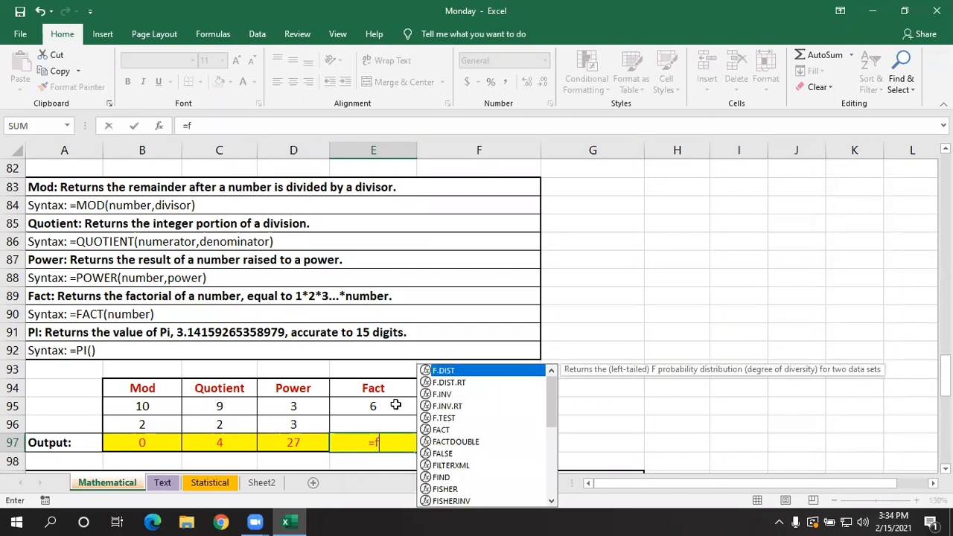
type("act")
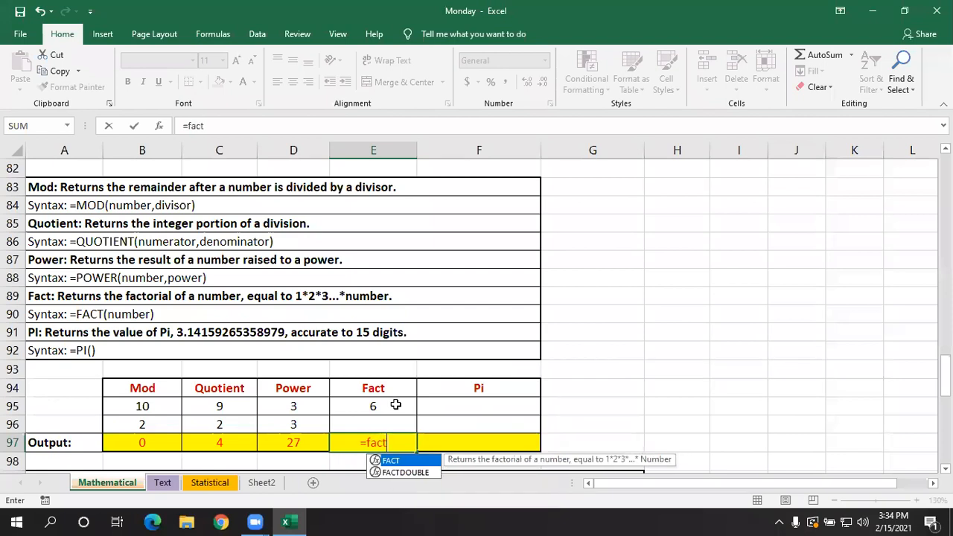
key("Tab")
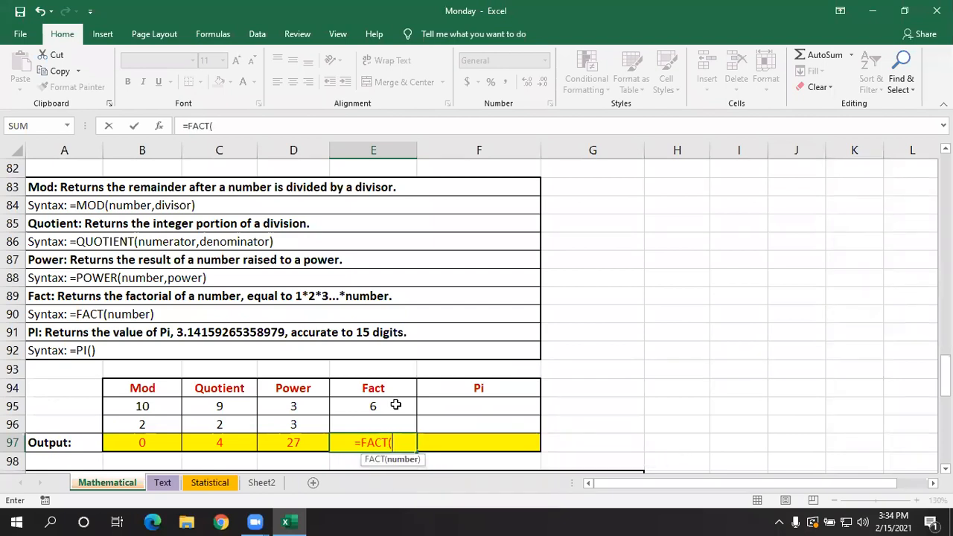
left_click(396, 404)
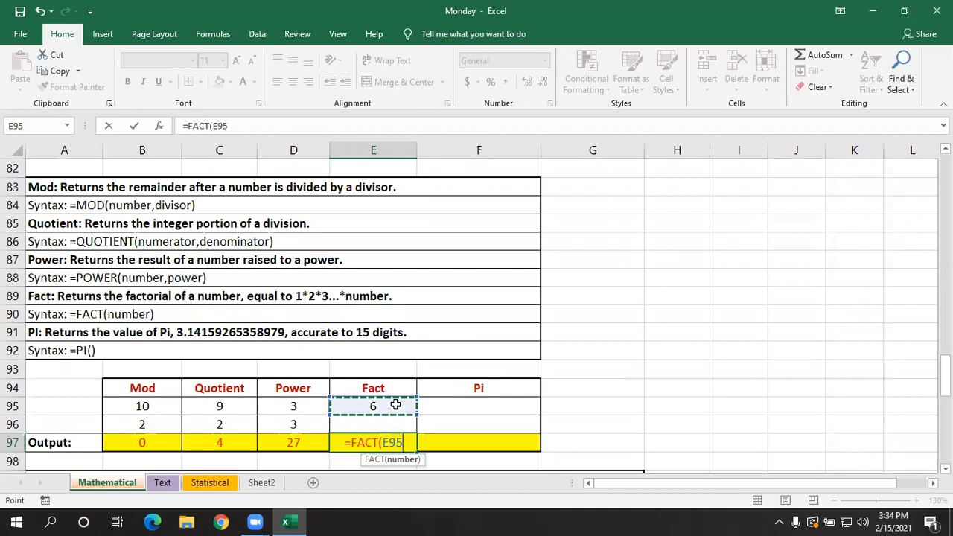
type(")")
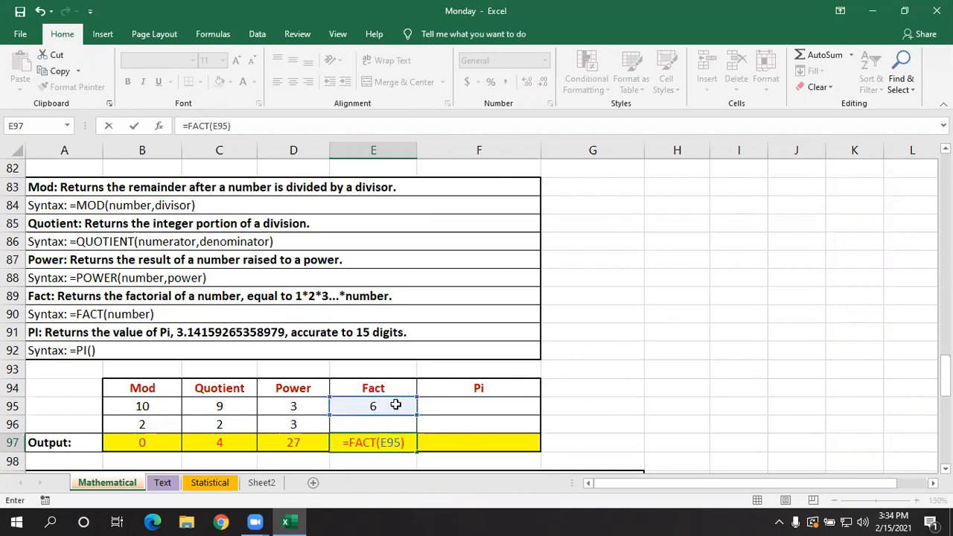
key("Return")
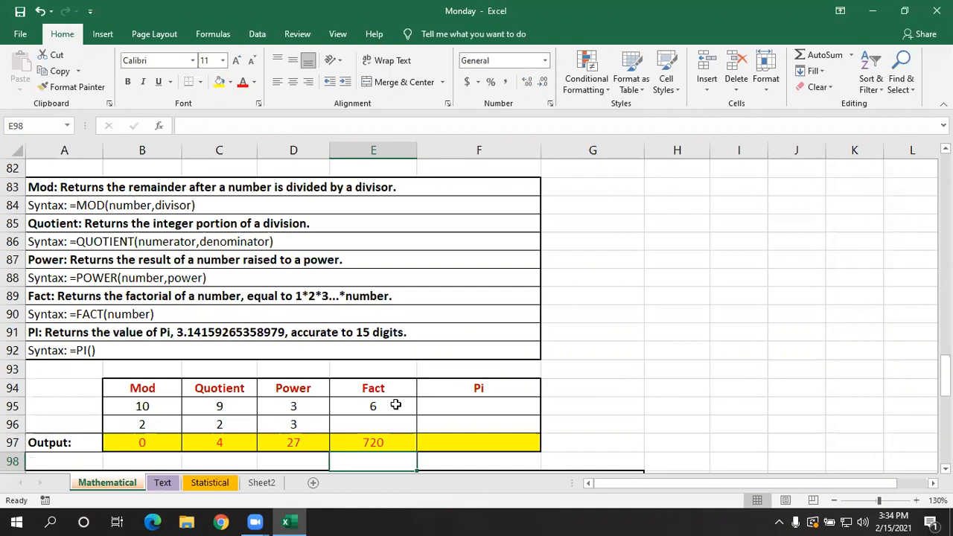
- Return the value of pi in the Pi example's output cell F97 with =PI() and check the formula
left_click(457, 443)
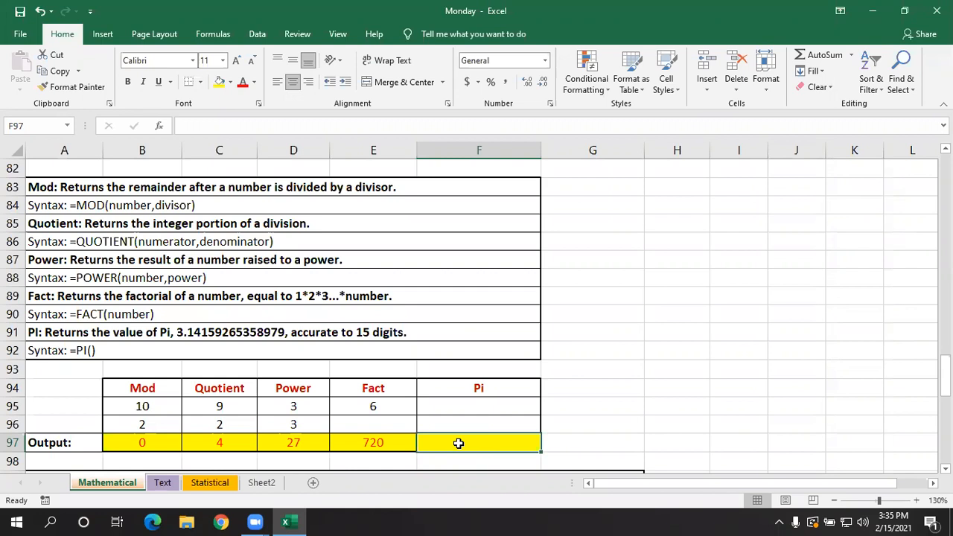
type("=")
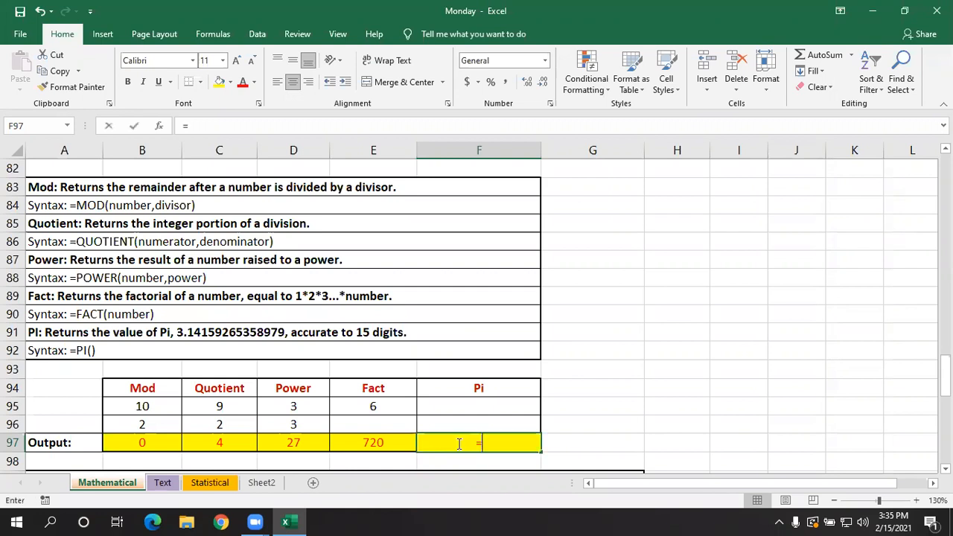
type("pi")
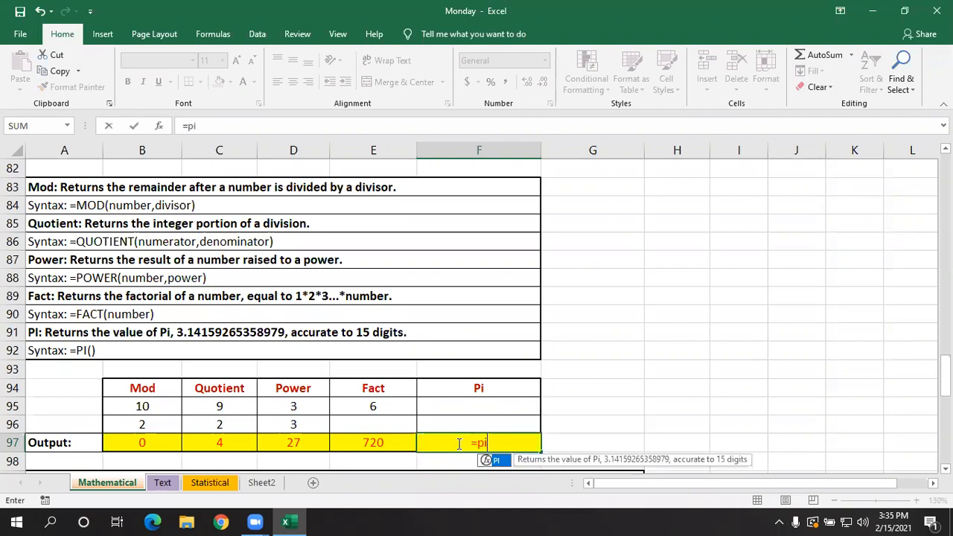
type("()")
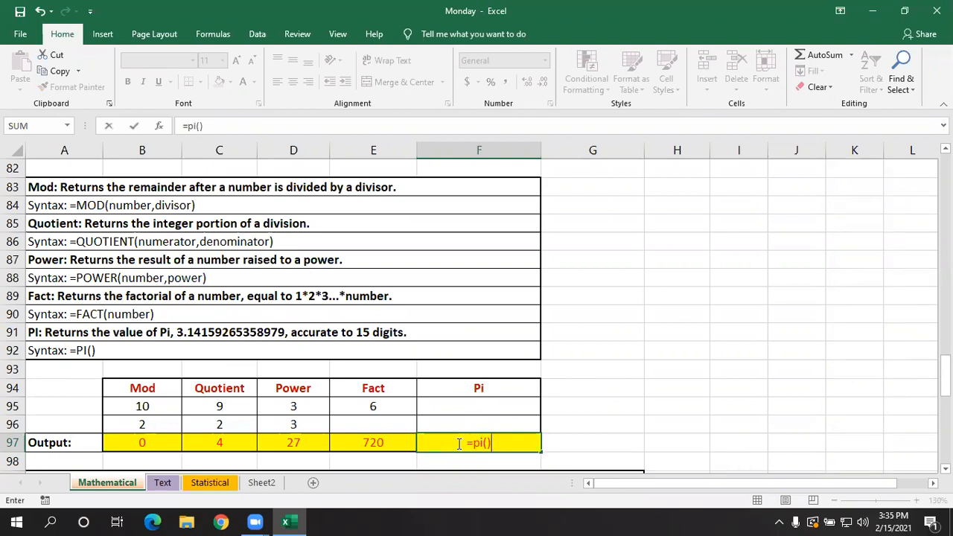
key("Return")
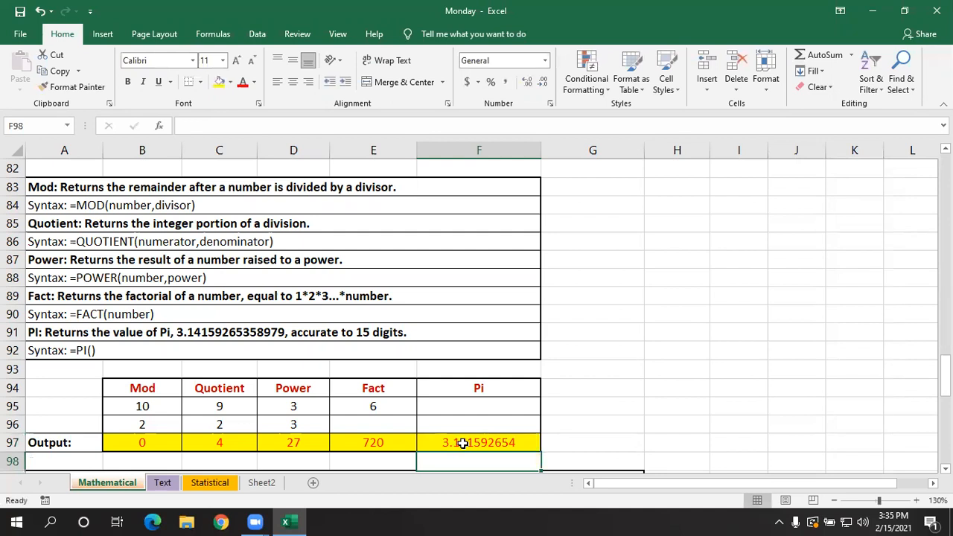
left_click(462, 443)
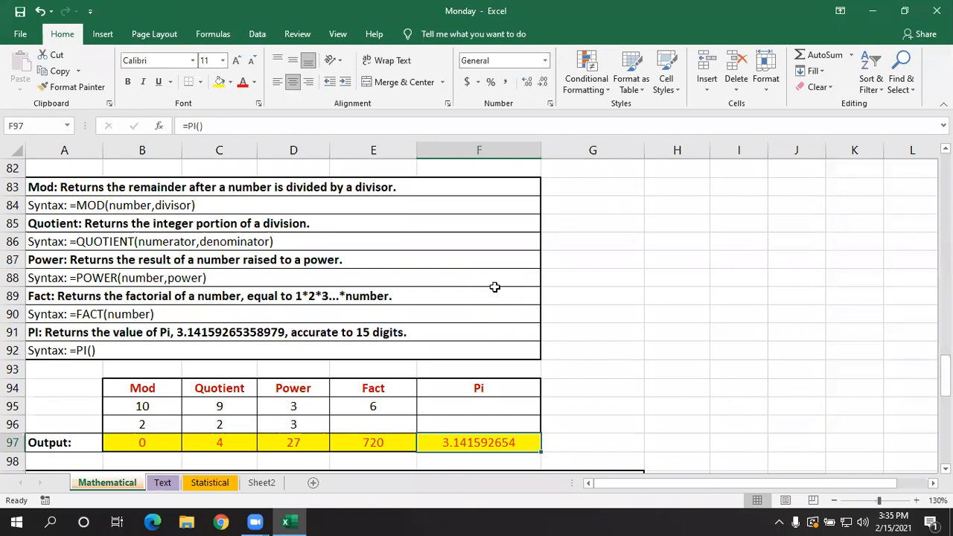
left_click(637, 372)
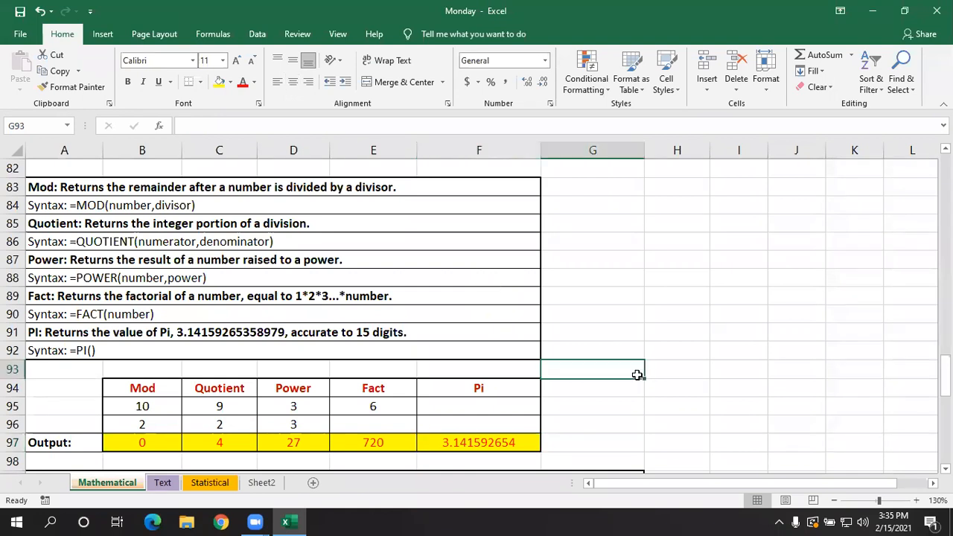
- Round the first value in A105 to two decimal places in B105 with =ROUND(A105,2)
scroll(637, 375, "down", 2)
scroll(637, 374, "down", 2)
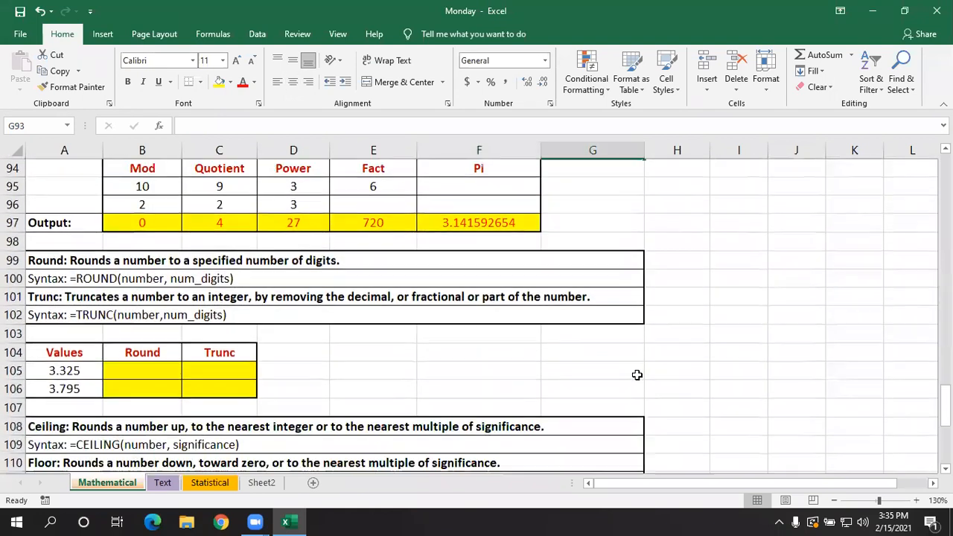
scroll(454, 411, "up", 1)
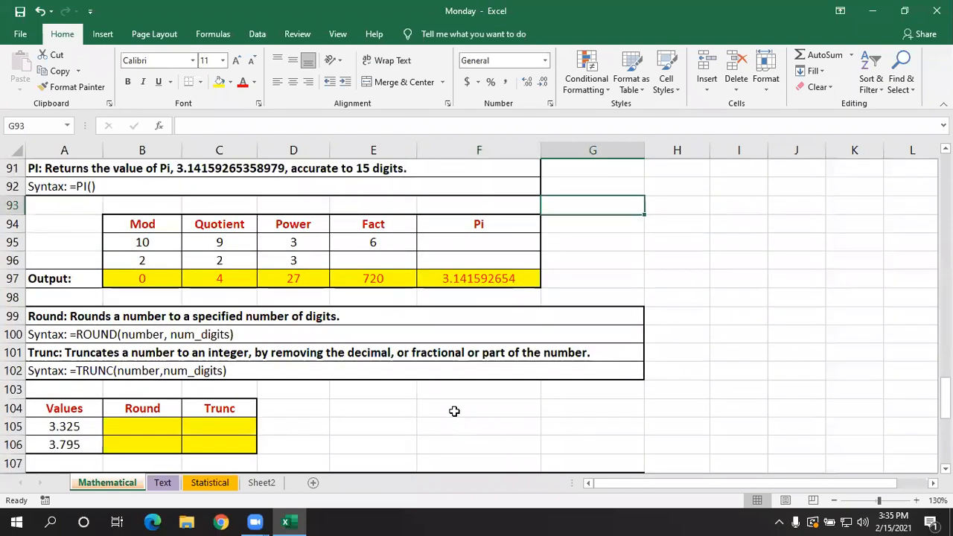
left_click(172, 420)
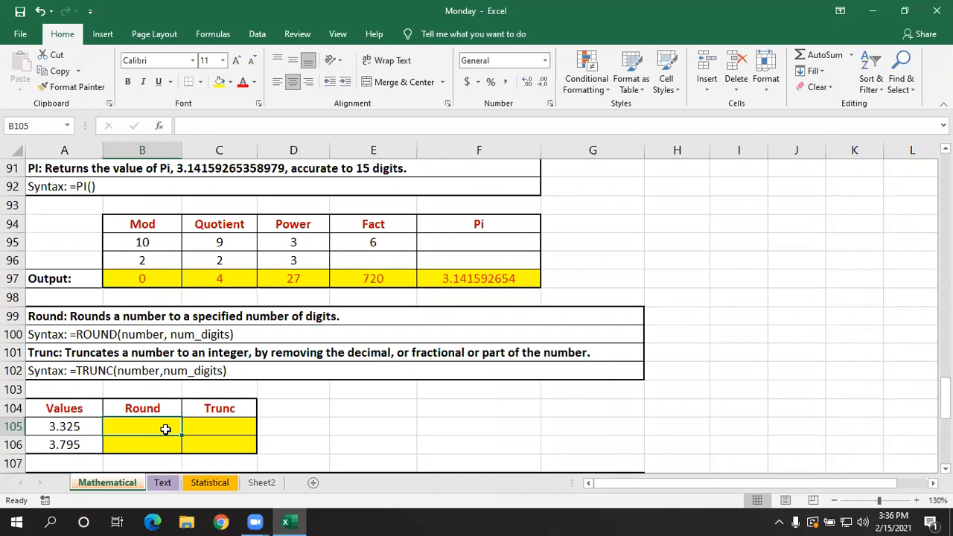
type("=r")
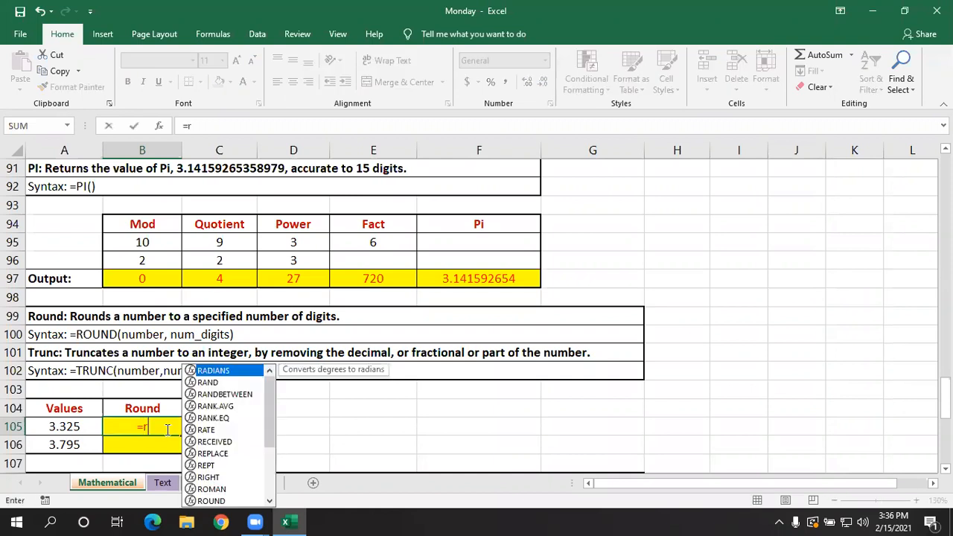
type("ound")
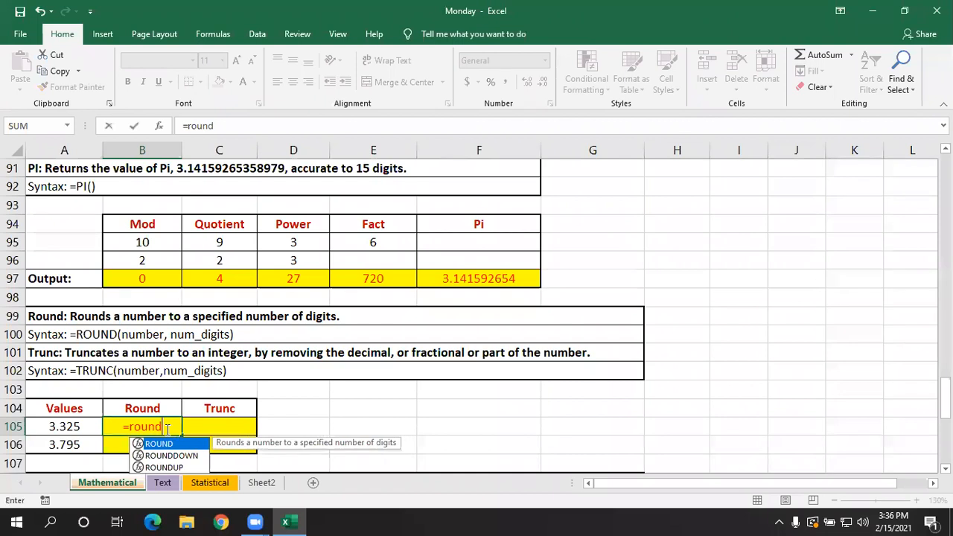
key("Tab")
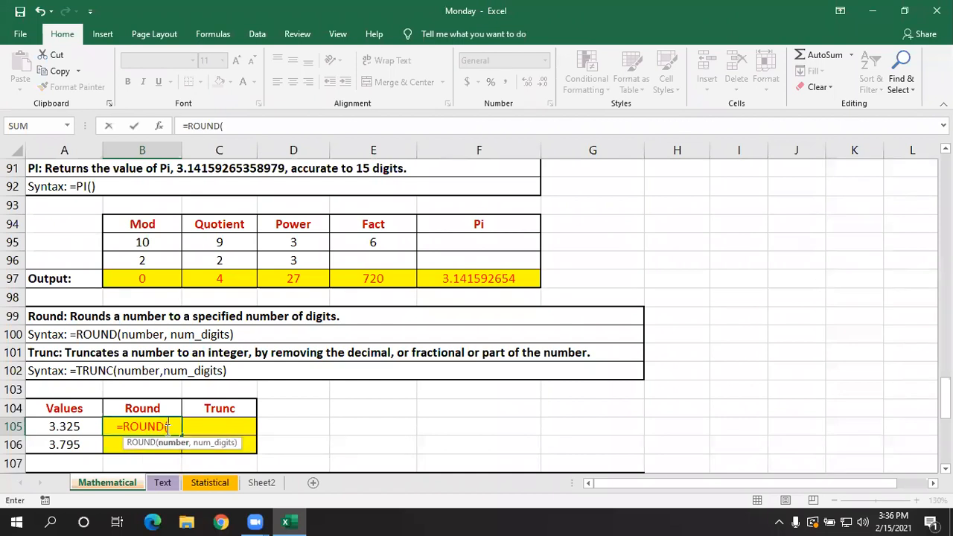
left_click(80, 426)
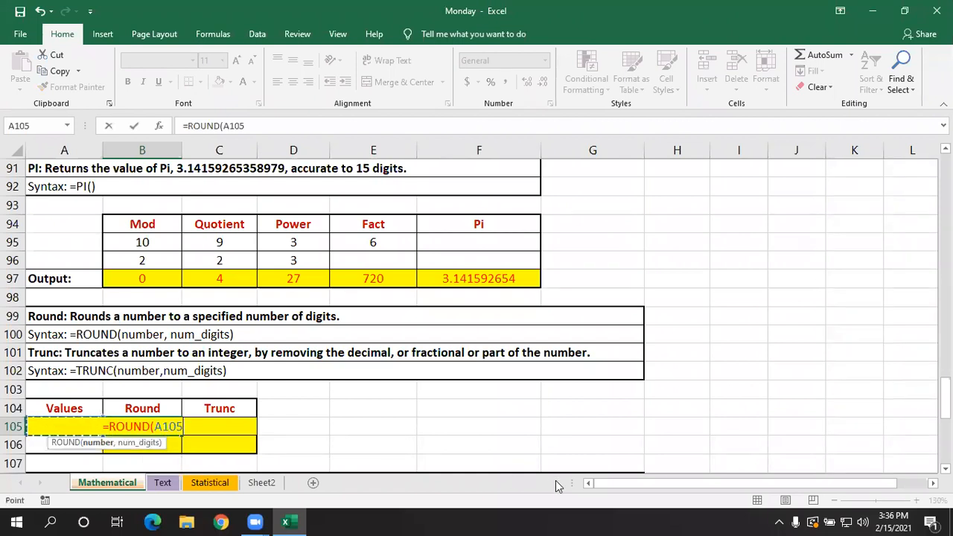
type(",")
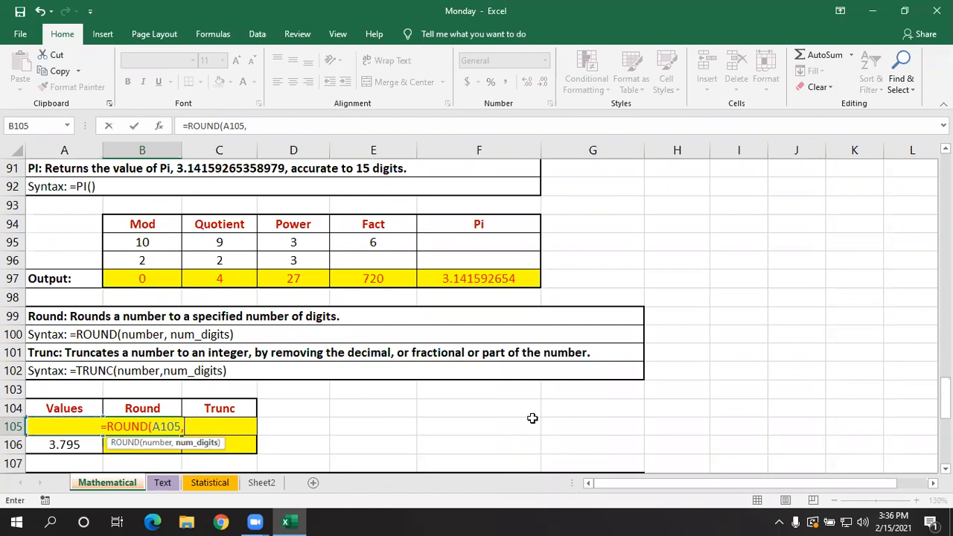
type("2)")
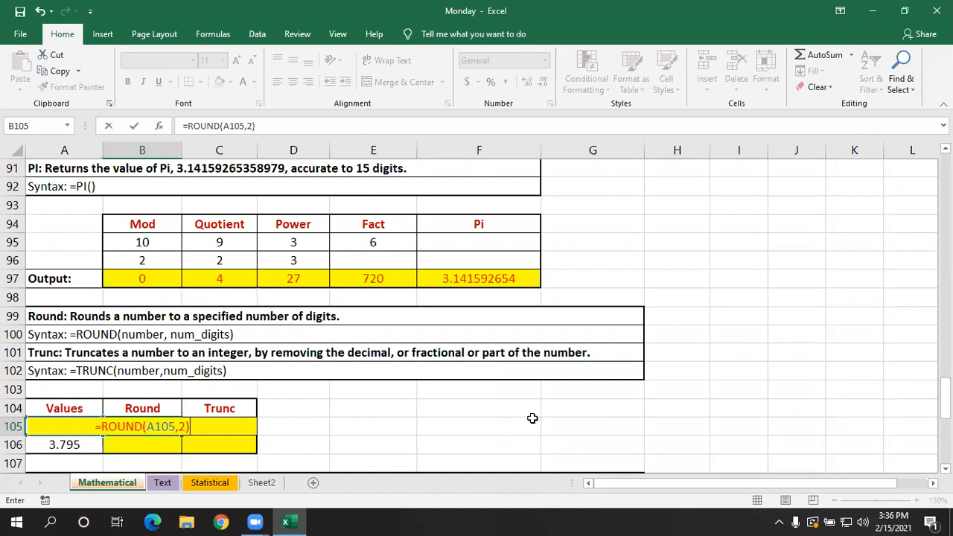
key("Return")
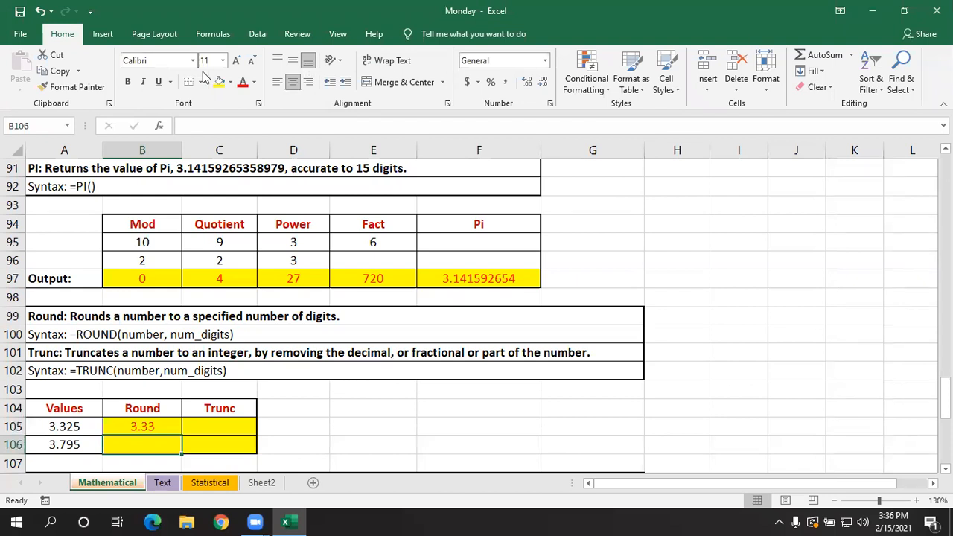
- Widen column A and left-align the value in A105 so it stays readable beside the opened ROUND formula
left_click_drag(103, 150, 131, 151)
double_click(195, 425)
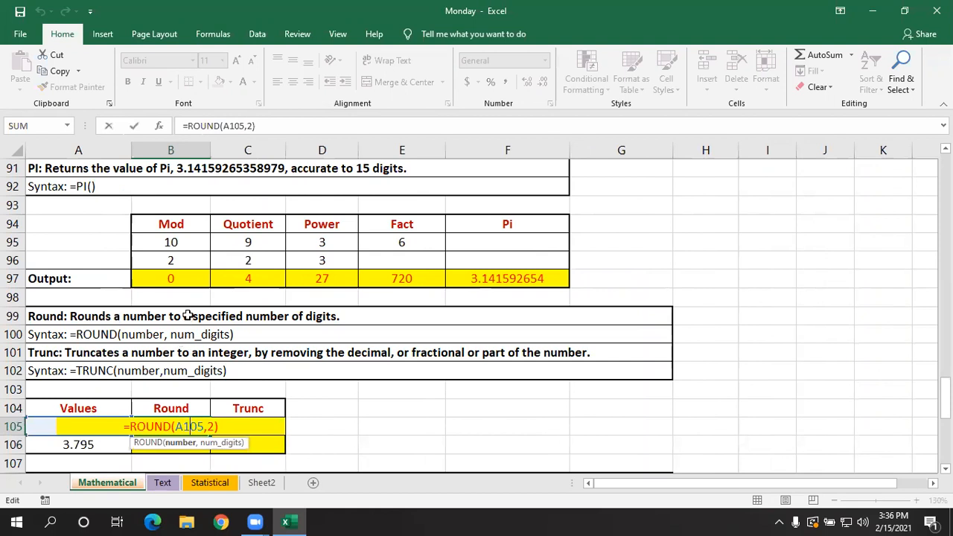
left_click(54, 435)
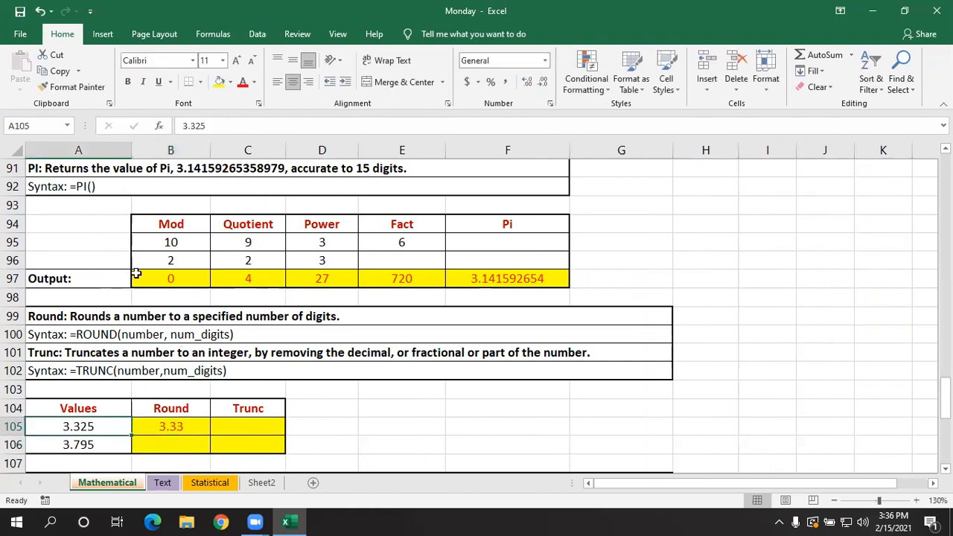
left_click(276, 81)
- Examine the cell reference and number-of-digits argument of the ROUND formula in B105
left_click(159, 423)
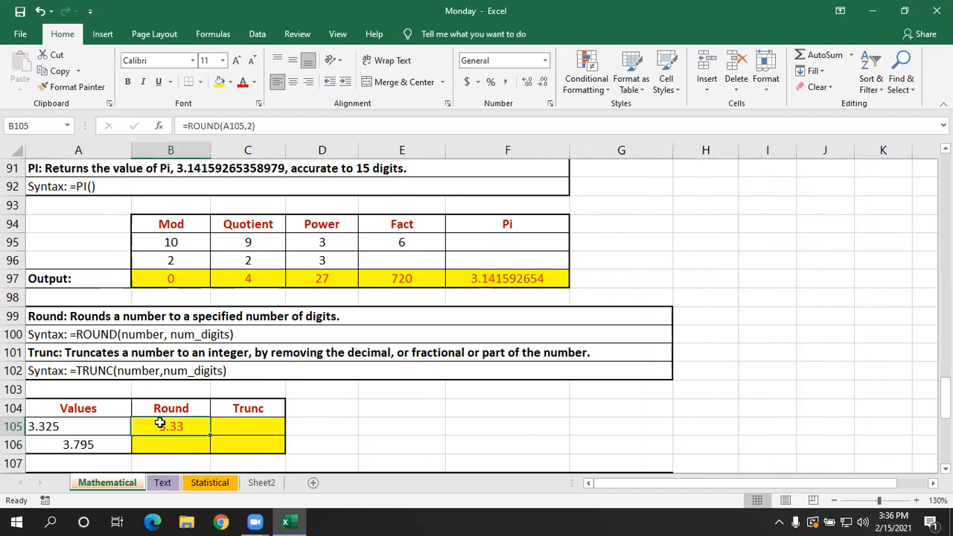
double_click(184, 426)
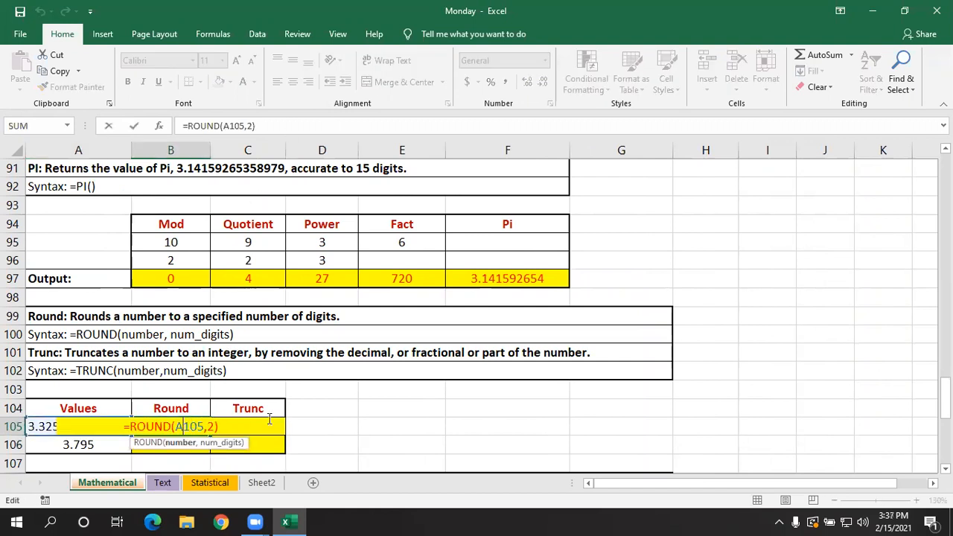
key("Return")
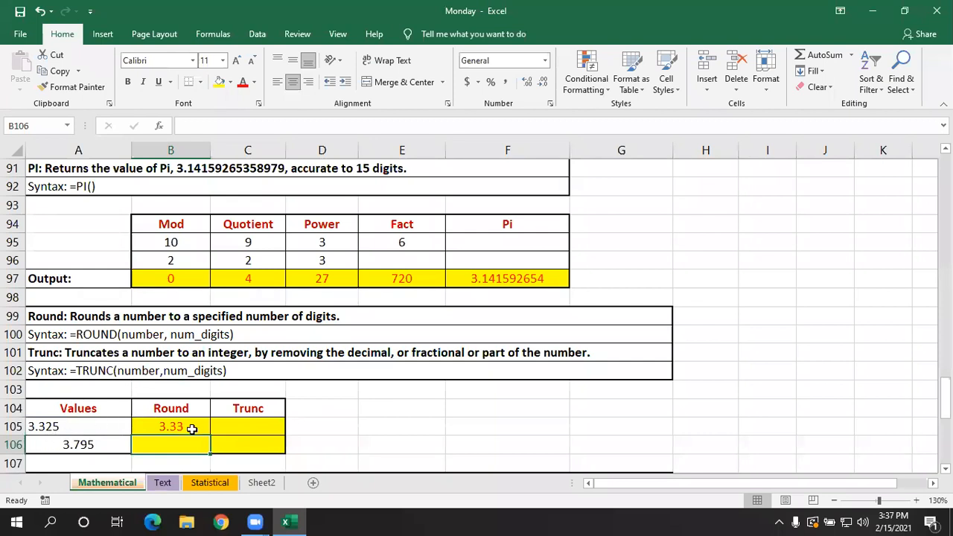
double_click(184, 426)
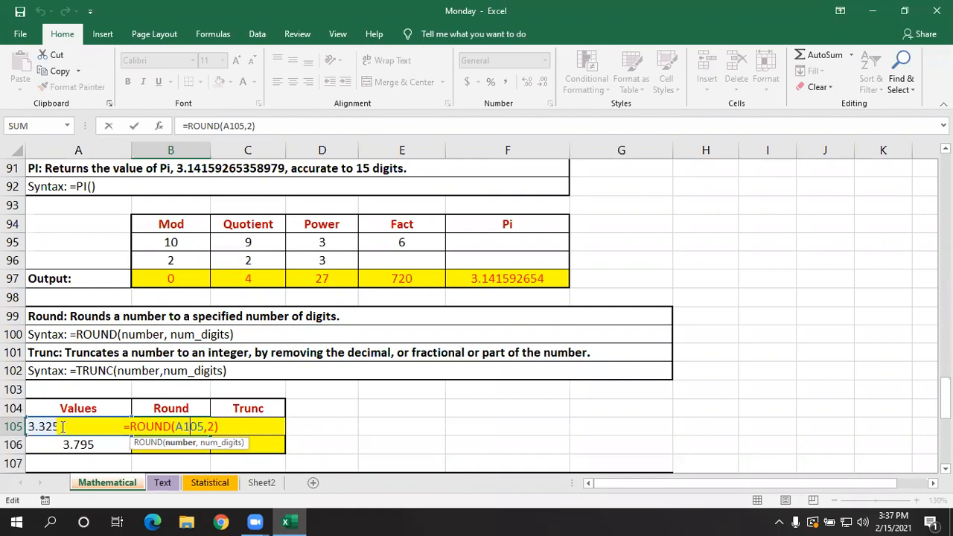
key("Return")
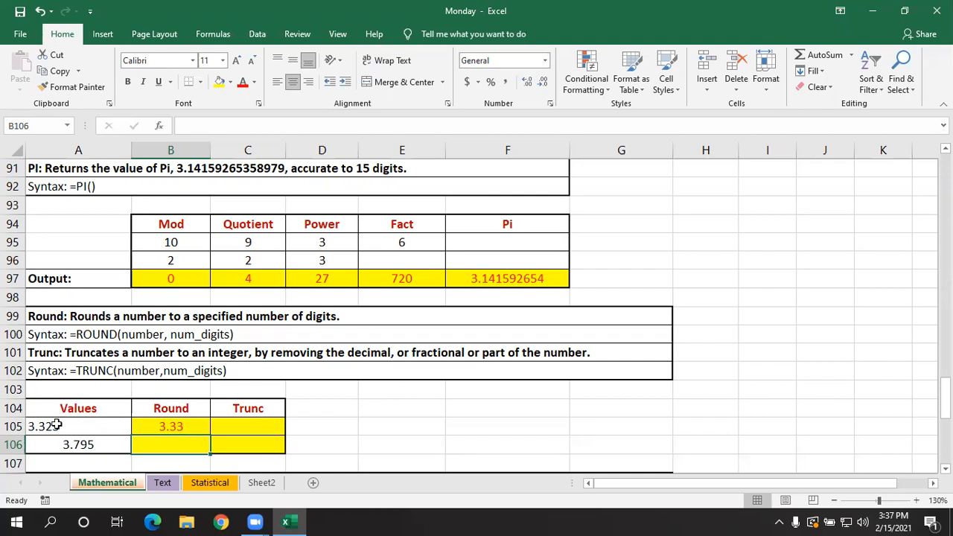
- Change the formula in B105 to round to one decimal place, =ROUND(A105,1), and recheck its arguments
left_click(178, 424)
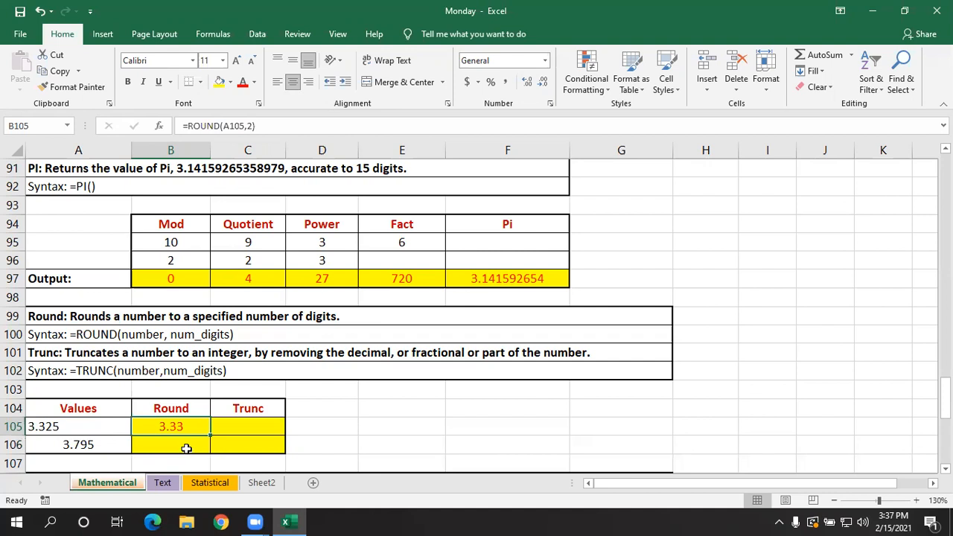
double_click(184, 426)
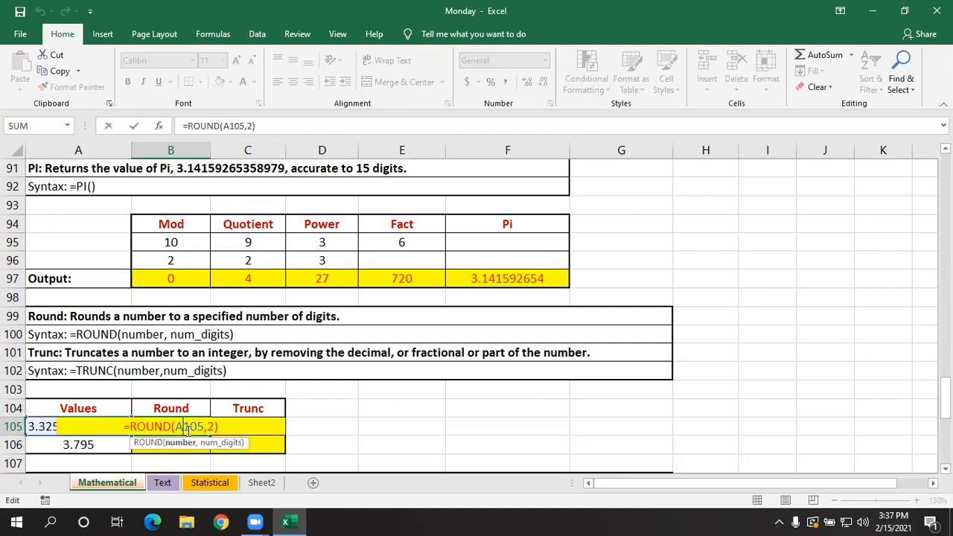
left_click(227, 426)
key("BackSpace")
type("1")
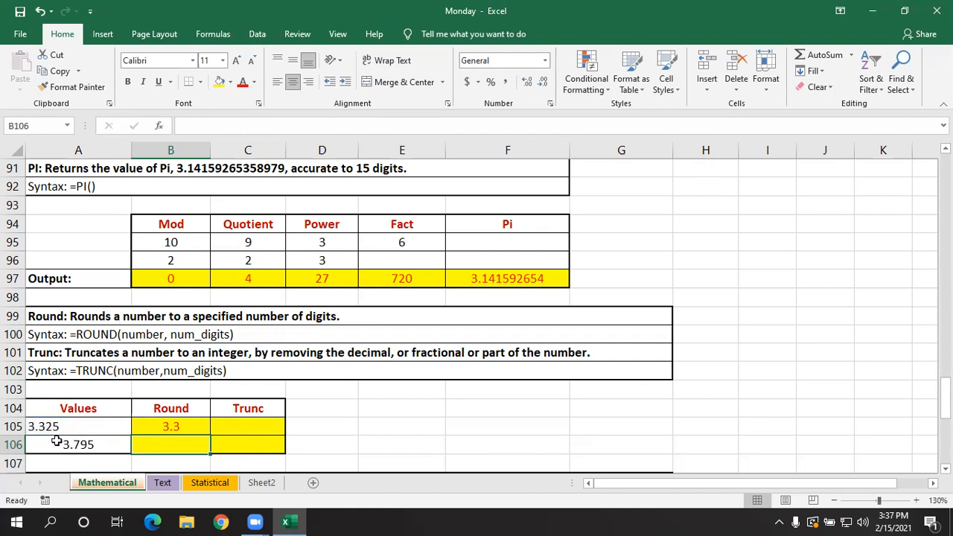
double_click(190, 424)
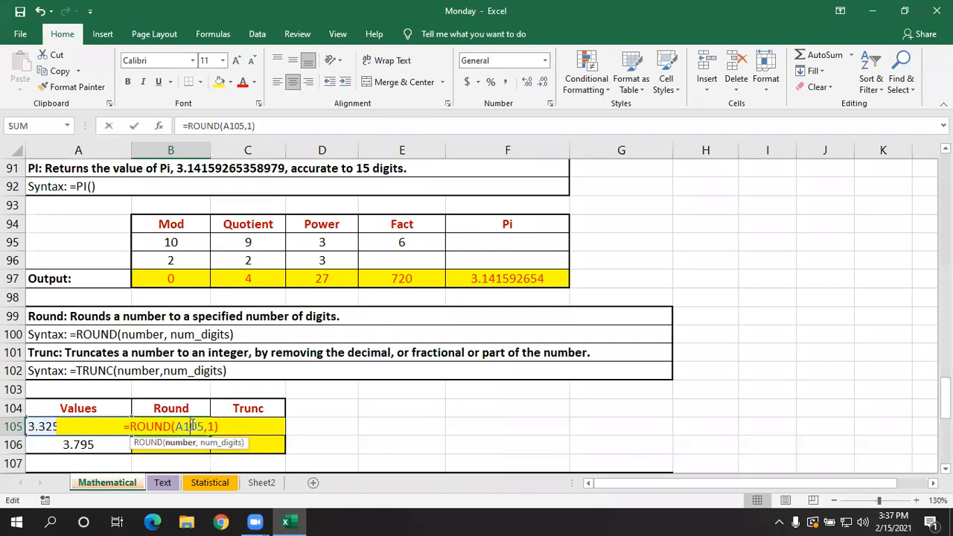
key("Return")
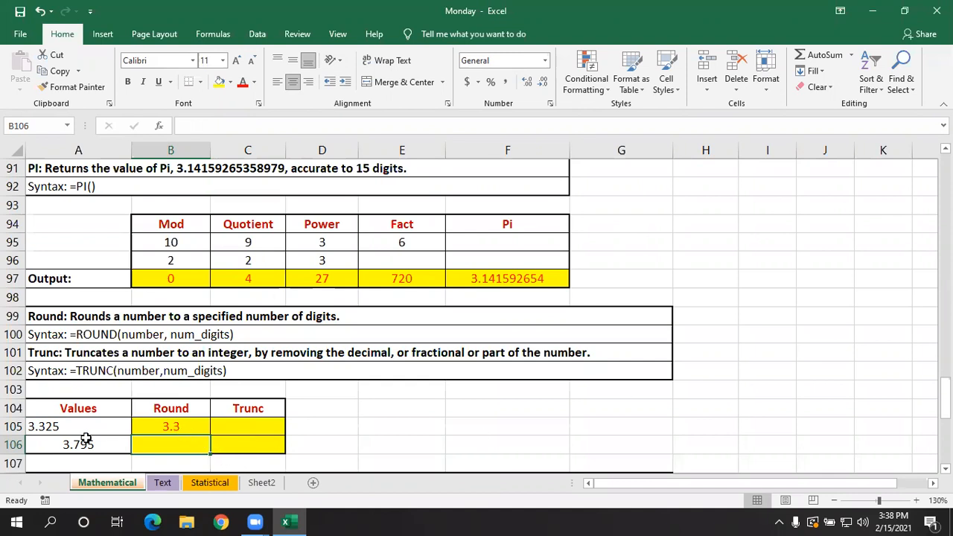
- Left-align the value in A106 and copy the ROUND formula from B105 down to B106, checking the copied reference
key("Left")
left_click(281, 85)
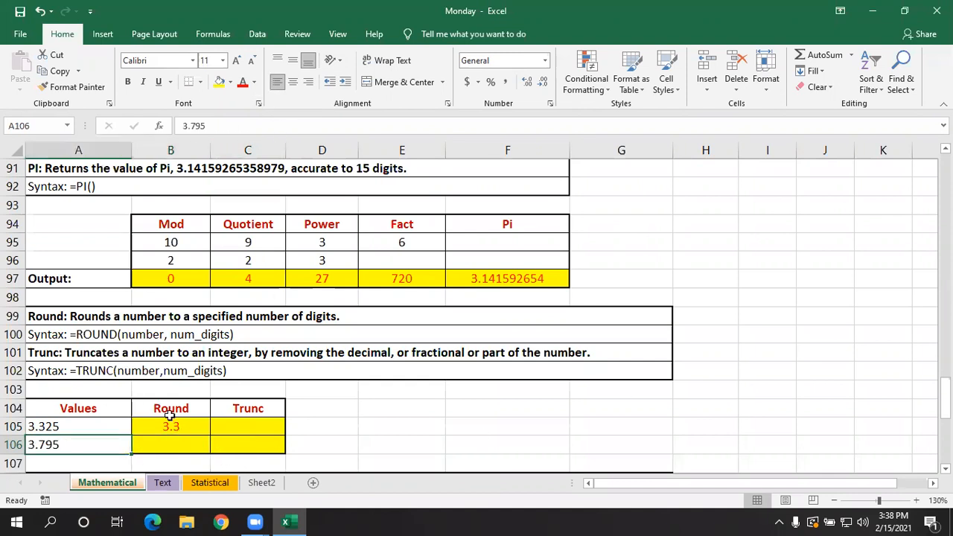
left_click(171, 426)
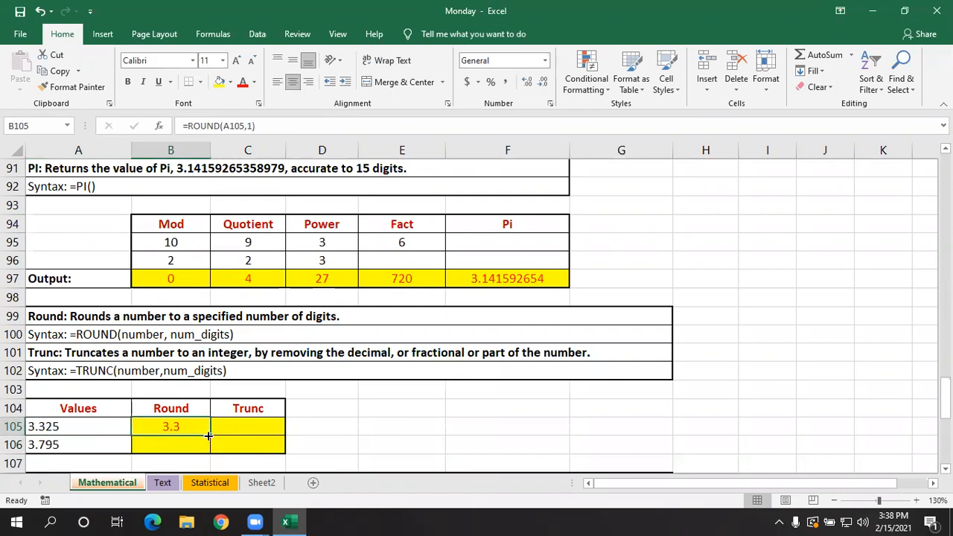
left_click_drag(208, 436, 207, 449)
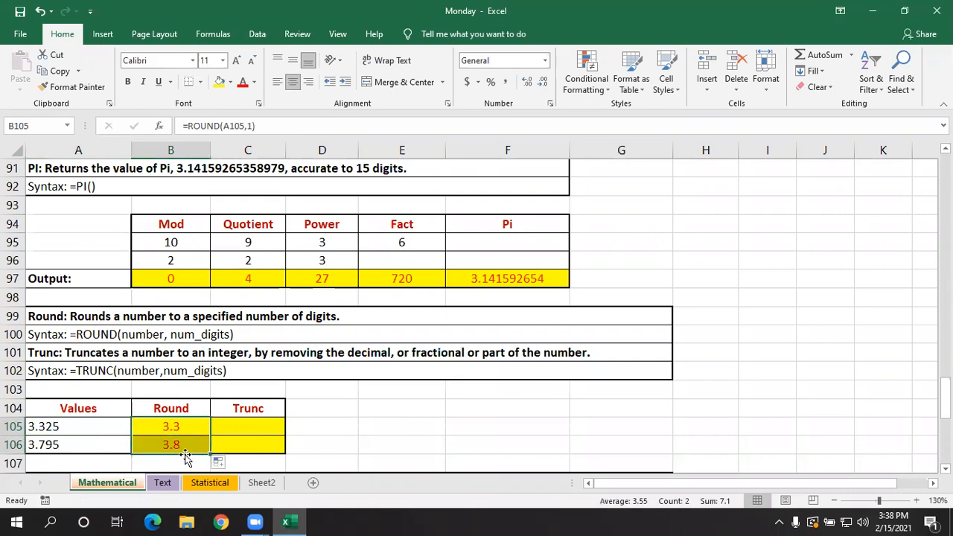
double_click(190, 447)
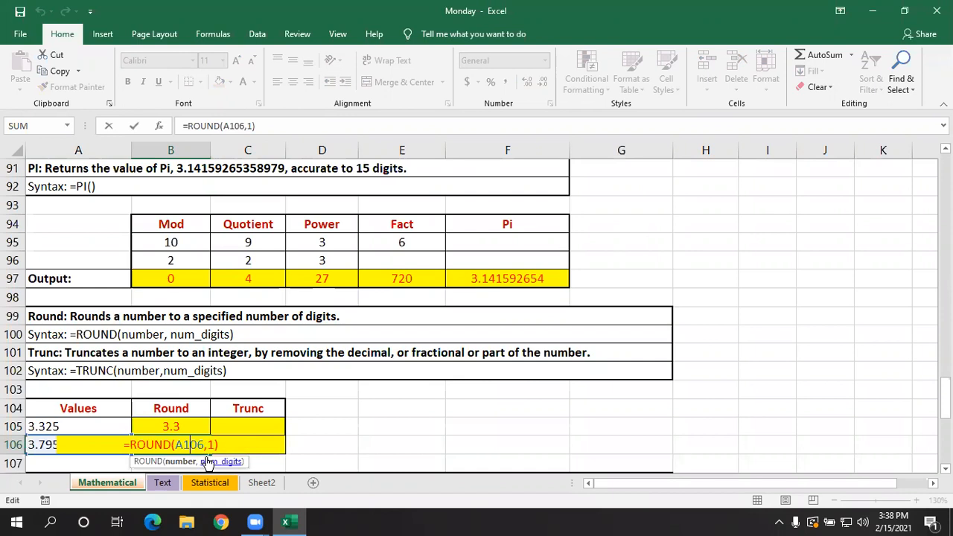
key("Return")
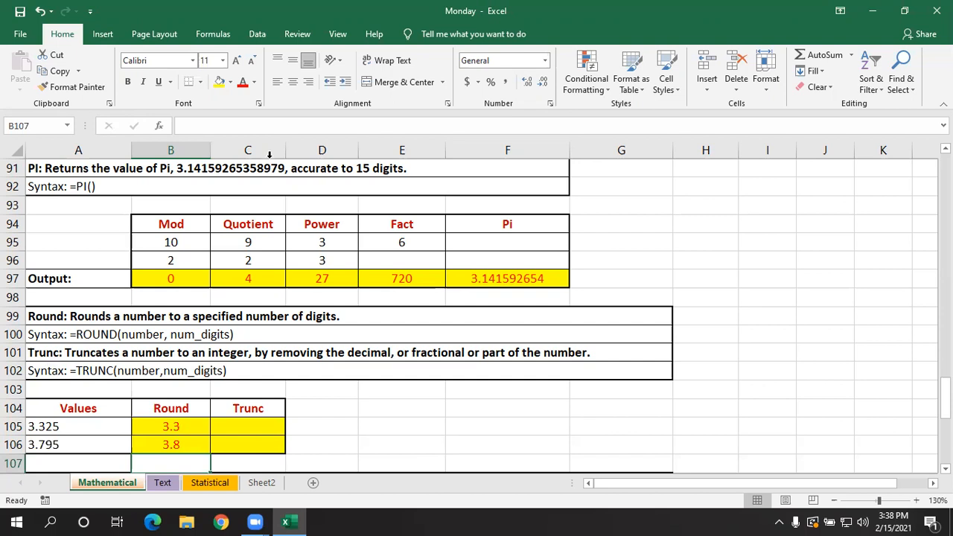
- Enter =TRUNC(A105,2) in C105 to truncate the first value to two decimal places
left_click(249, 427)
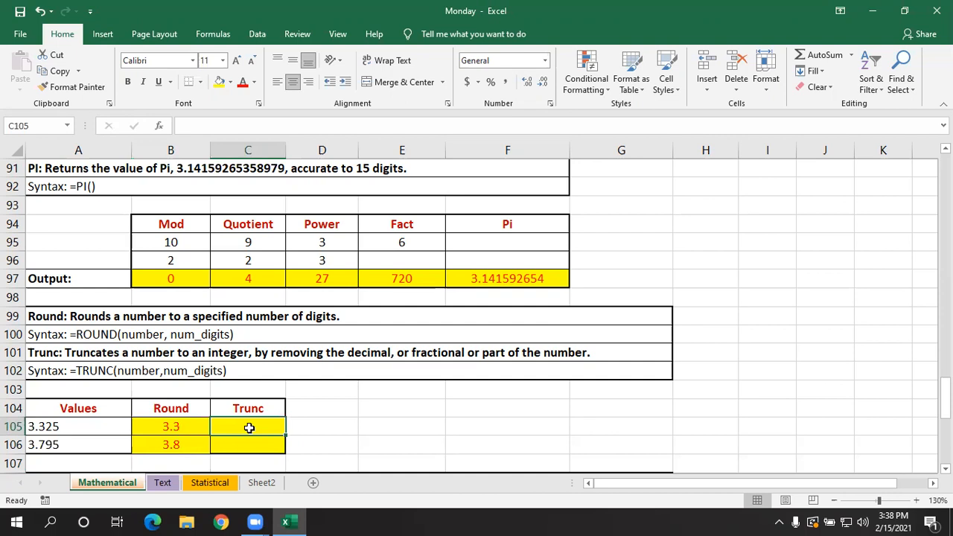
type("=")
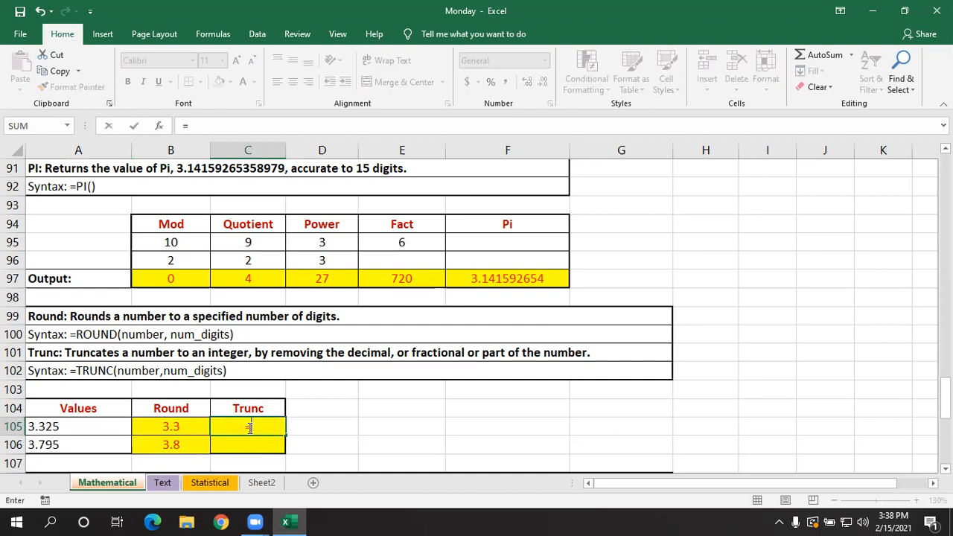
type("trunc")
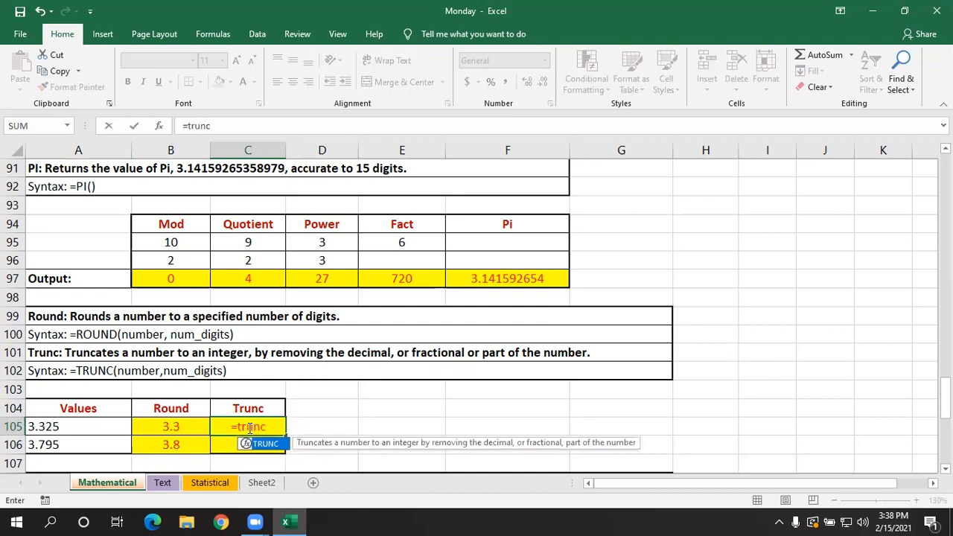
key("Tab")
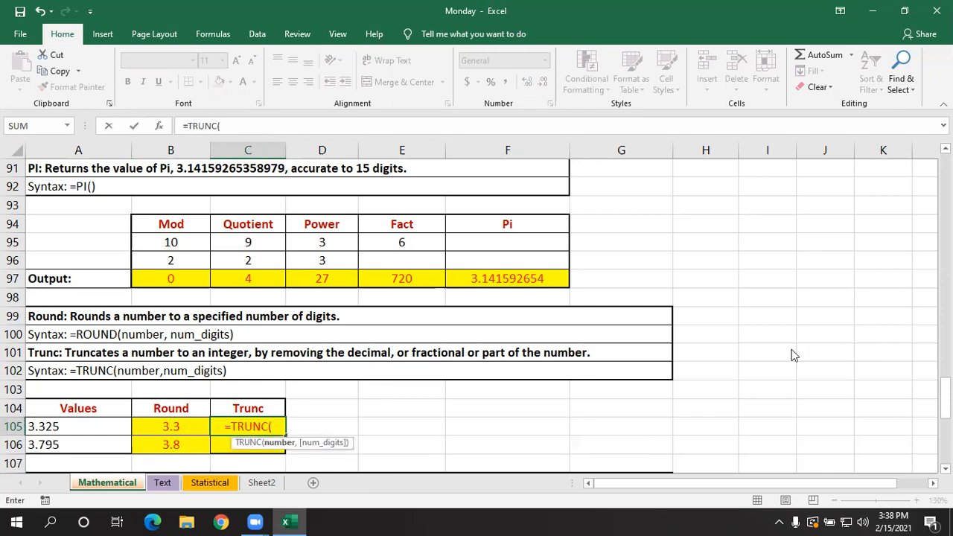
left_click(110, 424)
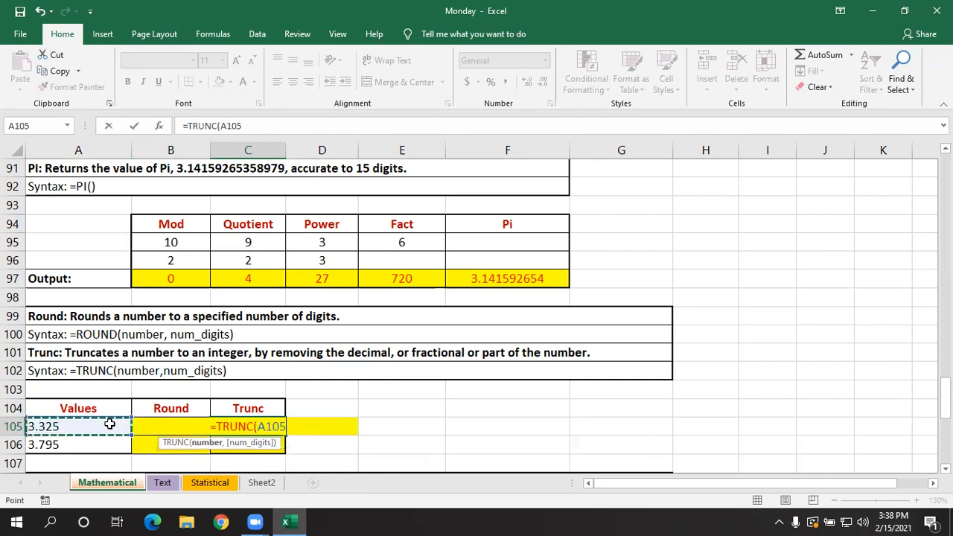
type(",")
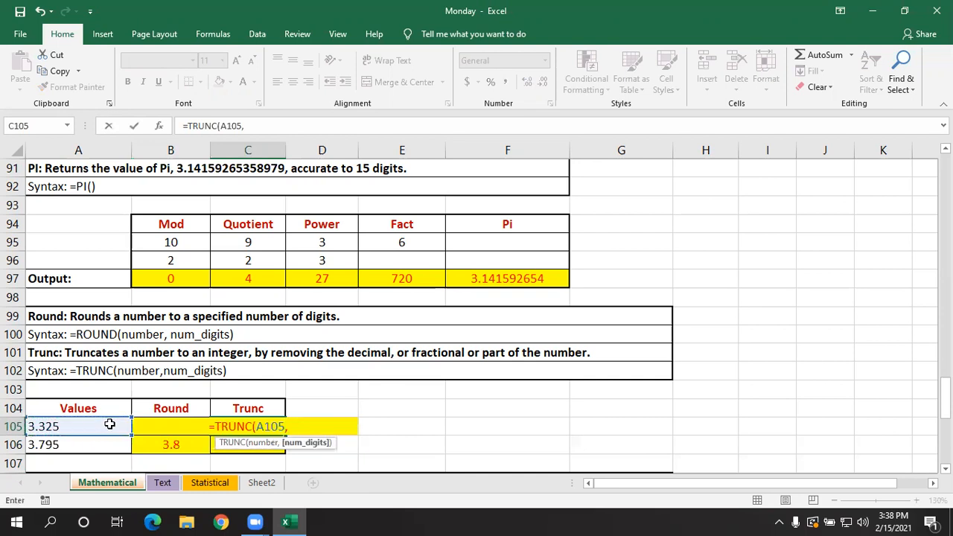
type("2)")
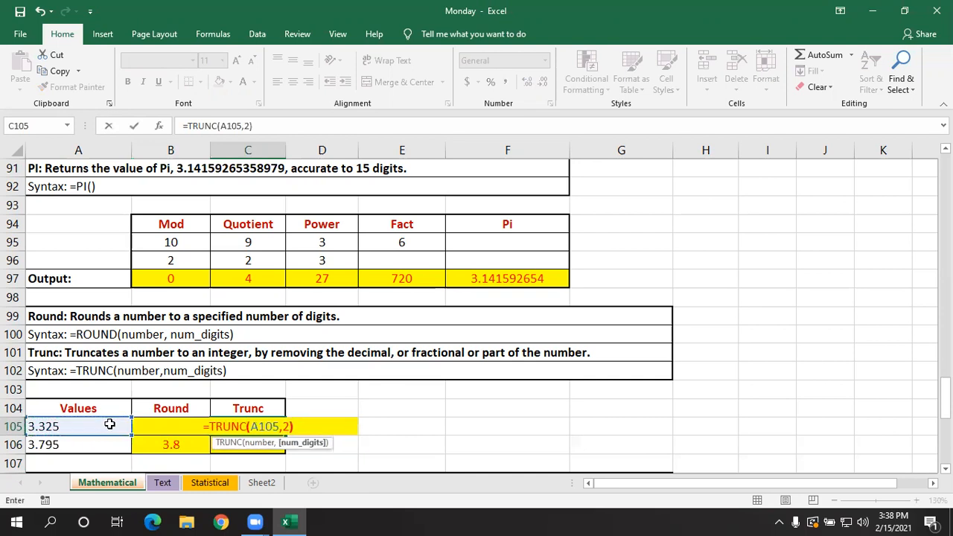
key("Return")
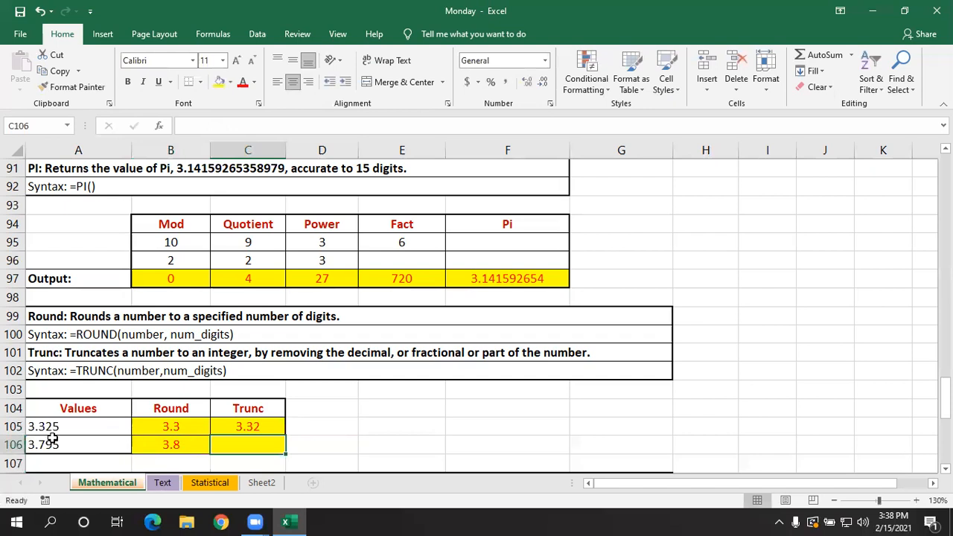
- Change the formula in B105 to round to two decimal places, =ROUND(A105,2)
left_click(192, 423)
double_click(192, 423)
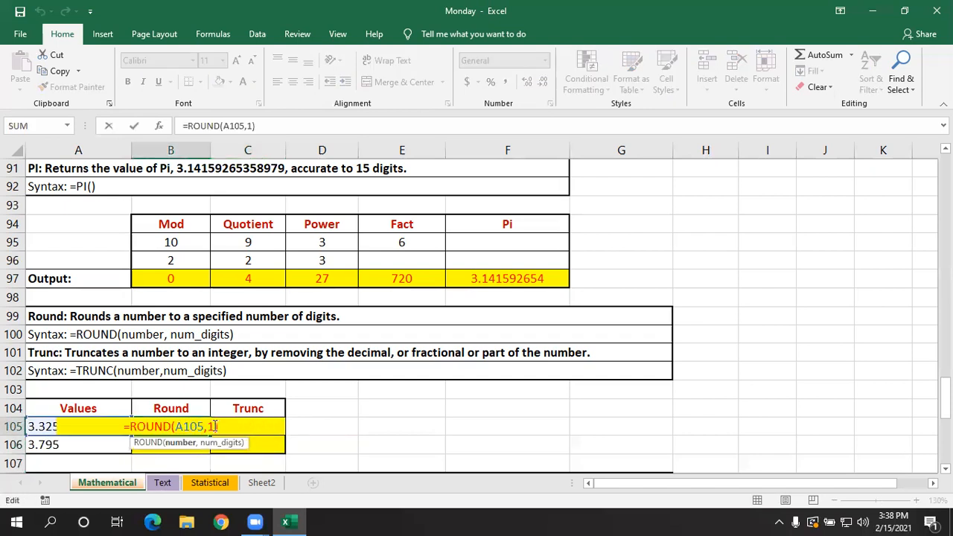
key("BackSpace")
type("2")
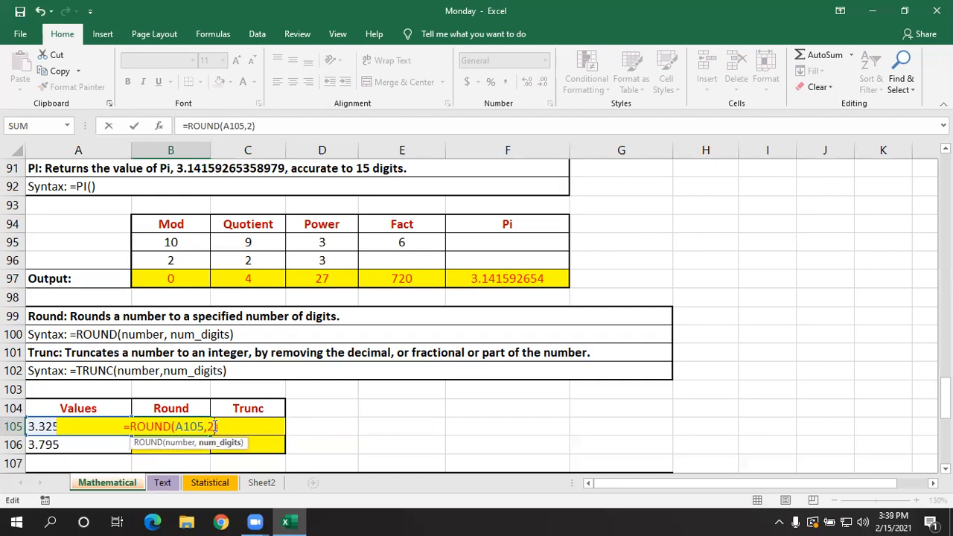
key("Return")
- Copy the TRUNC formula from C105 down to C106 and check the copied formula's reference
left_click(245, 440)
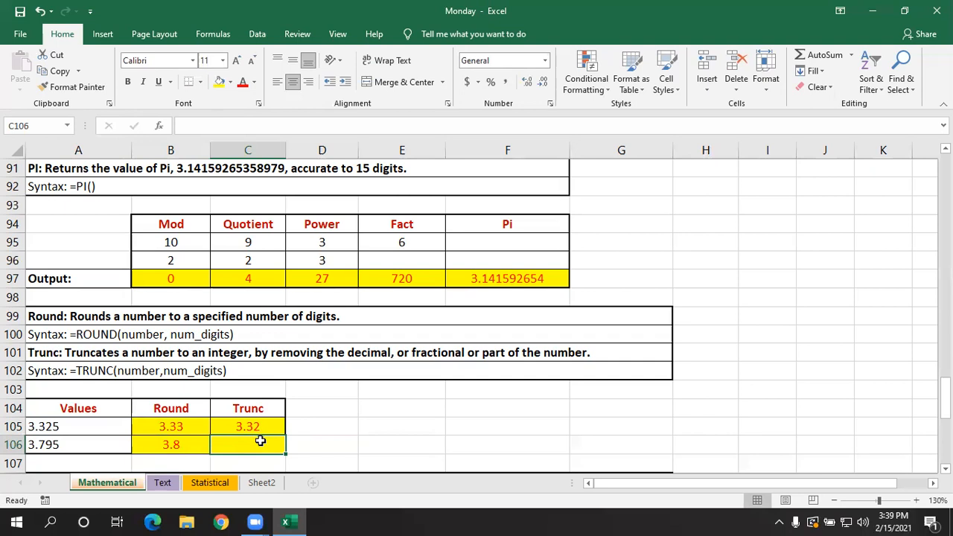
left_click_drag(266, 424, 265, 439)
key("ctrl+d")
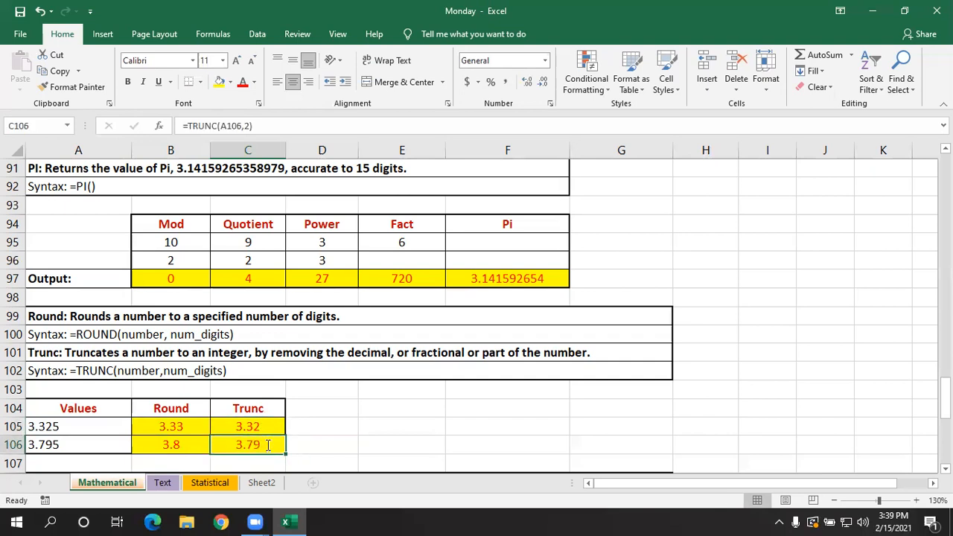
double_click(268, 441)
key("Return")
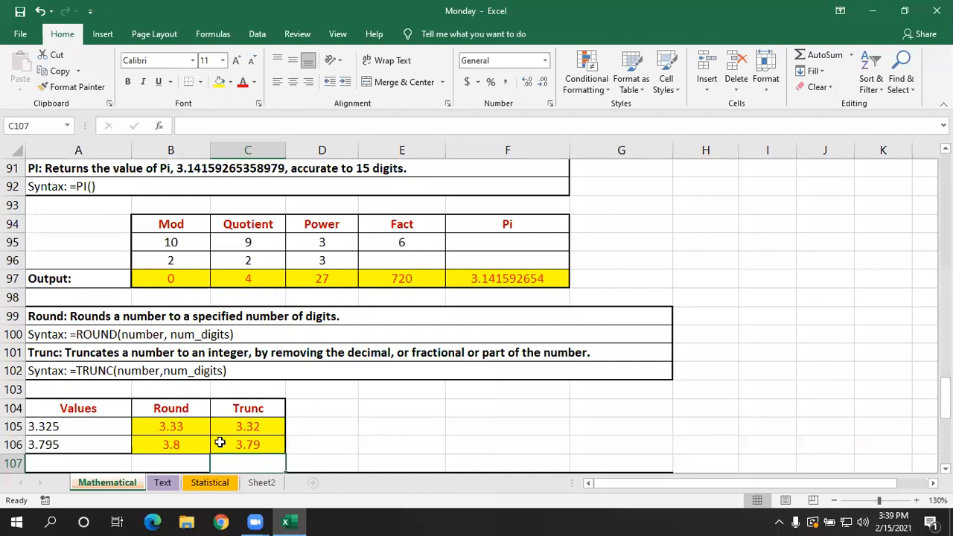
- Review the Ceiling and Floor descriptions and syntax in rows 108 to 111 and their result columns in the table below
scroll(242, 438, "down", 4)
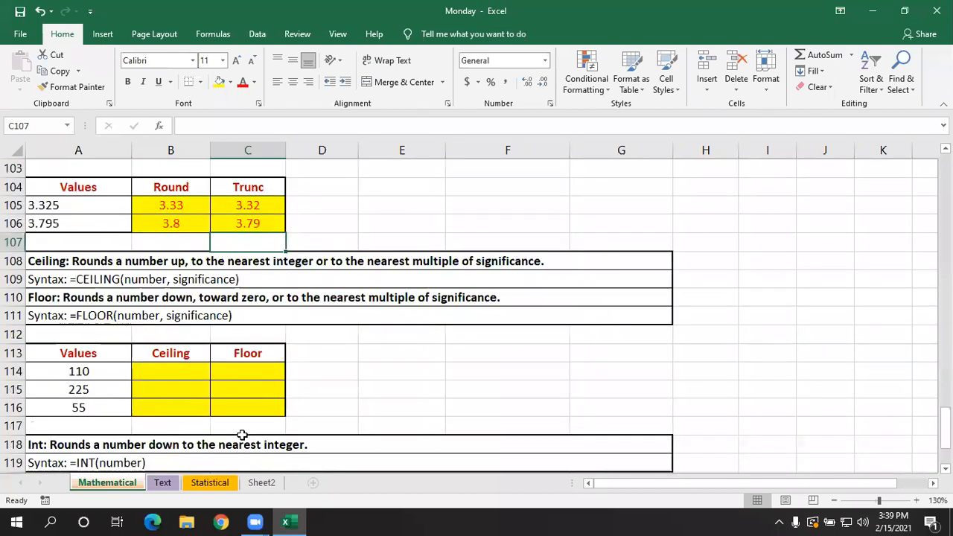
scroll(242, 435, "up", 1)
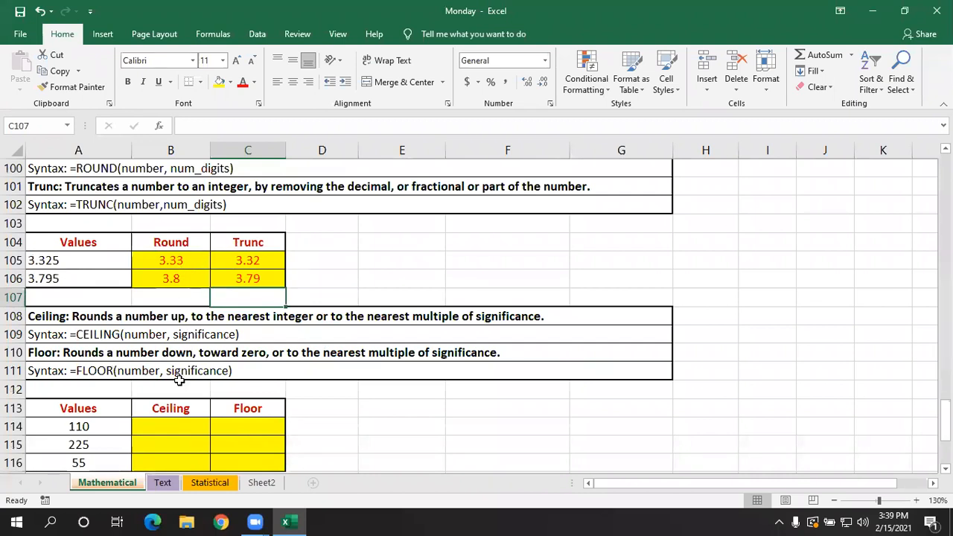
left_click(183, 426)
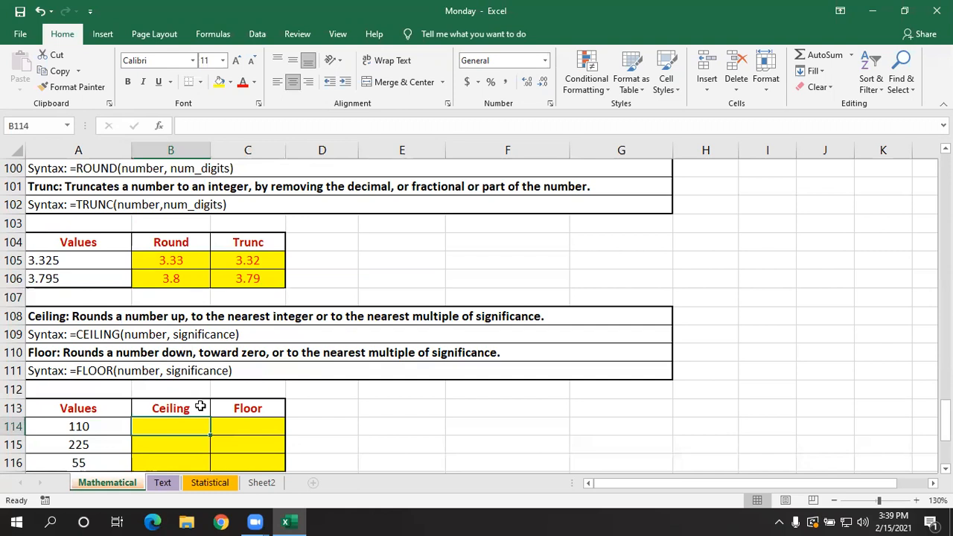
left_click(201, 407)
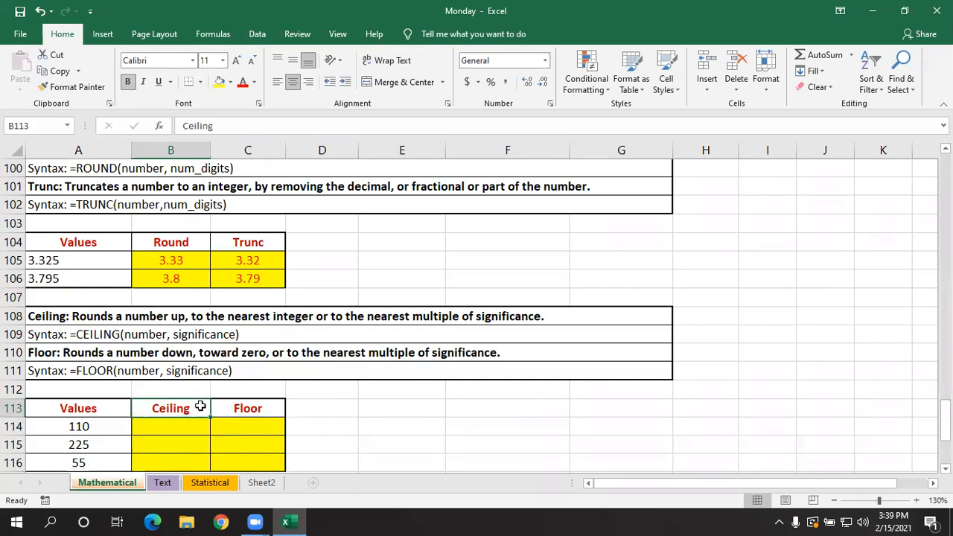
left_click(274, 408)
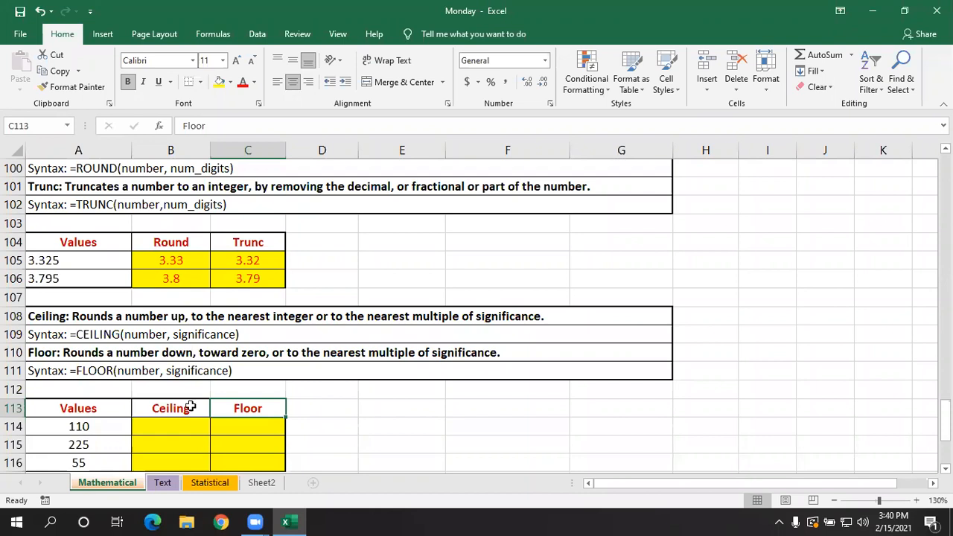
left_click(189, 427)
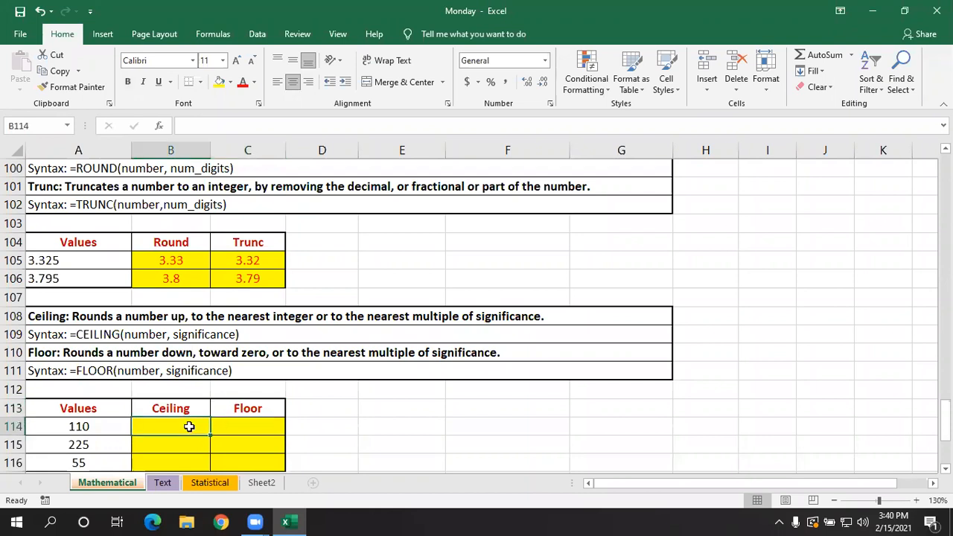
type("=ceil")
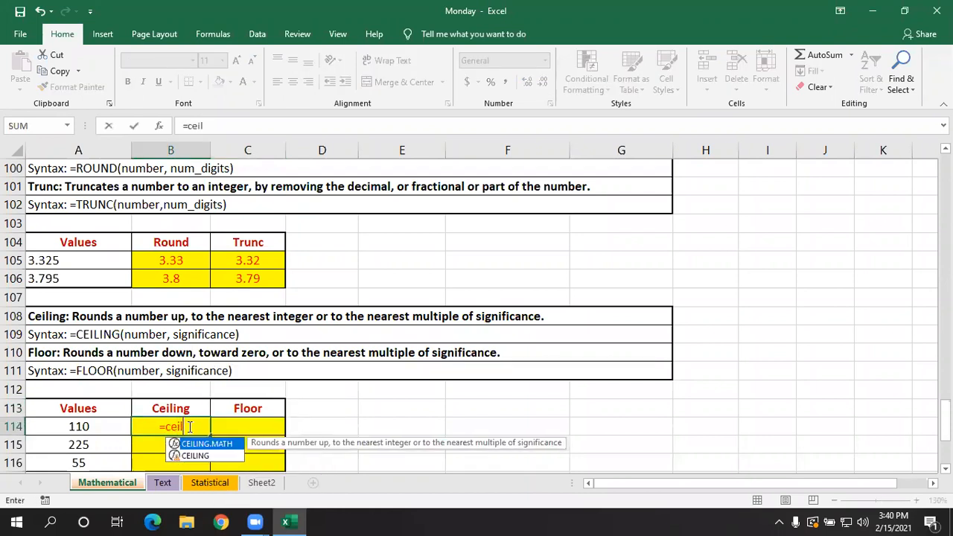
key("Down")
key("Tab")
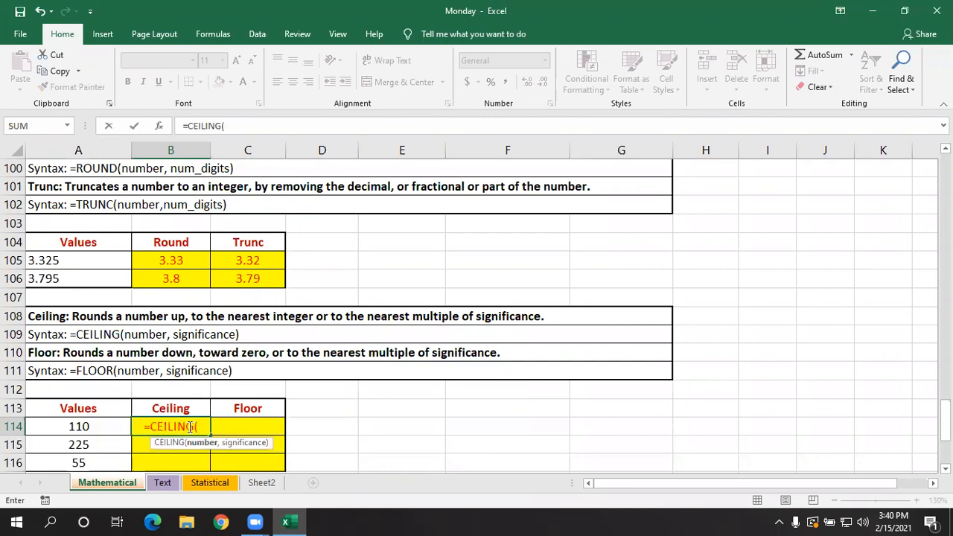
left_click(113, 425)
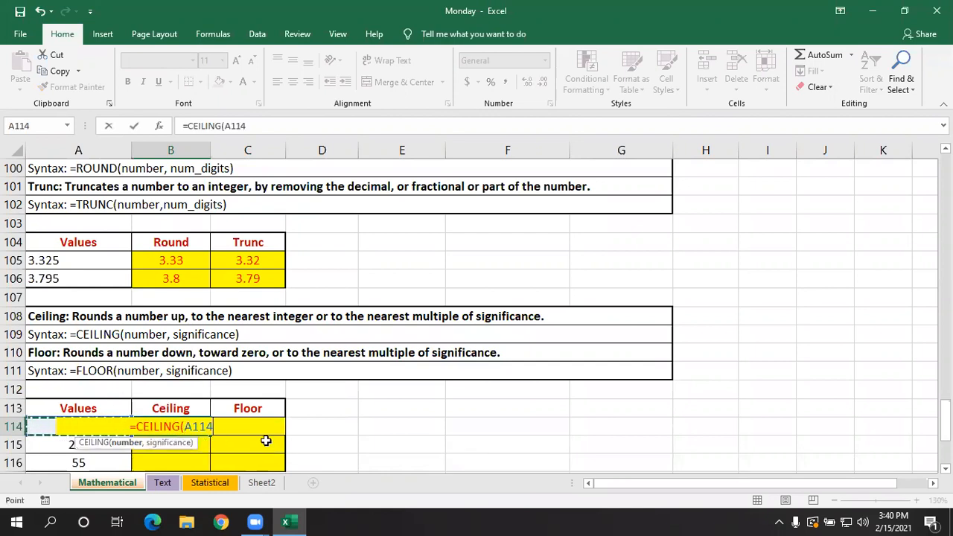
type(",")
key("BackSpace")
key("BackSpace")
key("BackSpace")
key("BackSpace")
key("BackSpace")
key("BackSpace")
key("BackSpace")
key("BackSpace")
key("BackSpace")
key("BackSpace")
key("BackSpace")
key("BackSpace")
key("BackSpace")
key("BackSpace")
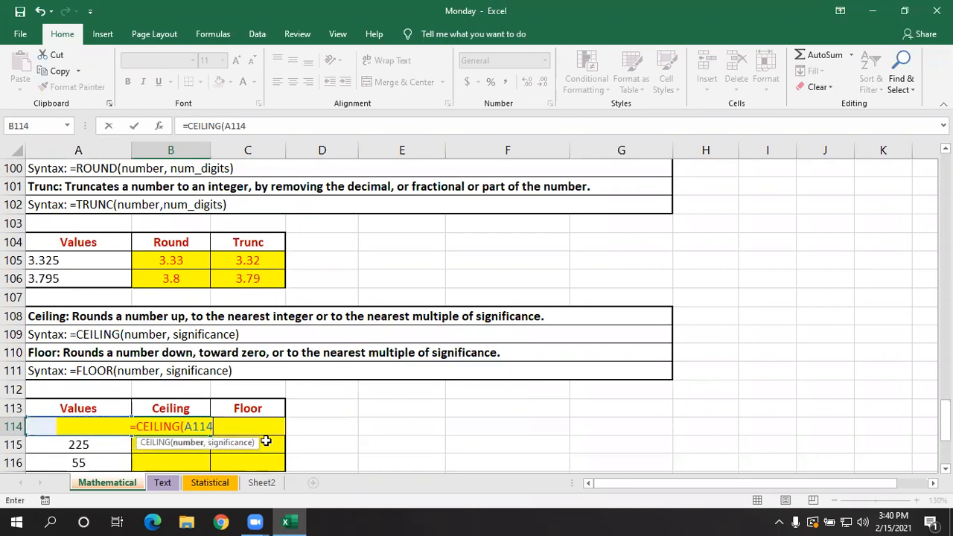
key("Return")
key("Left")
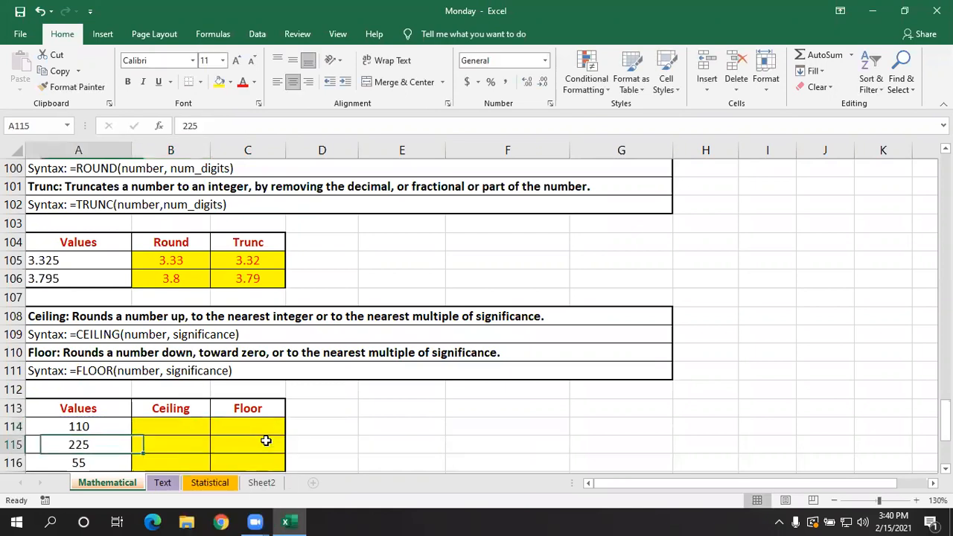
- Left-align the values in A114:A116 so they stay readable beside an opened formula
scroll(258, 438, "down", 1)
left_click_drag(111, 370, 104, 402)
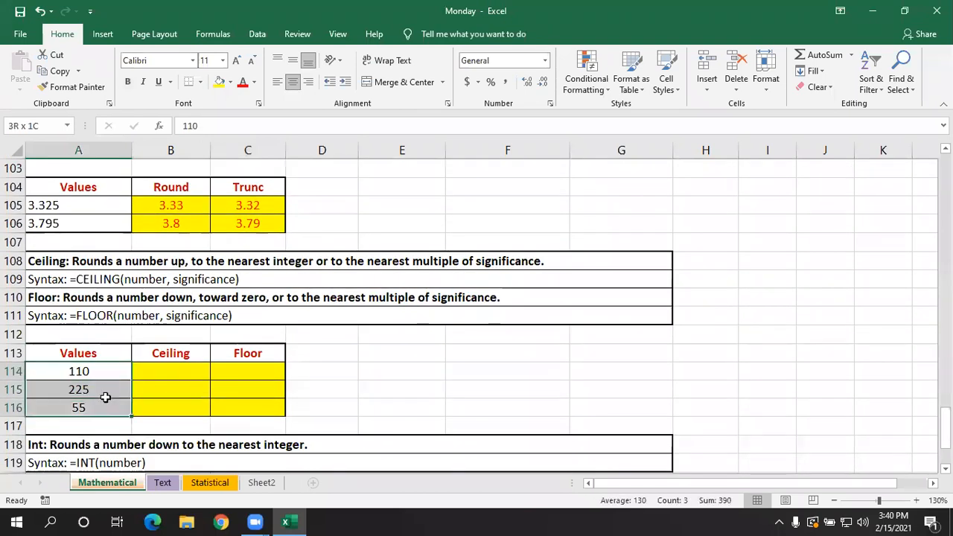
left_click(277, 82)
- Enter =CEILING(A114,100) in B114 to round the first value up to a multiple of 100
left_click(170, 370)
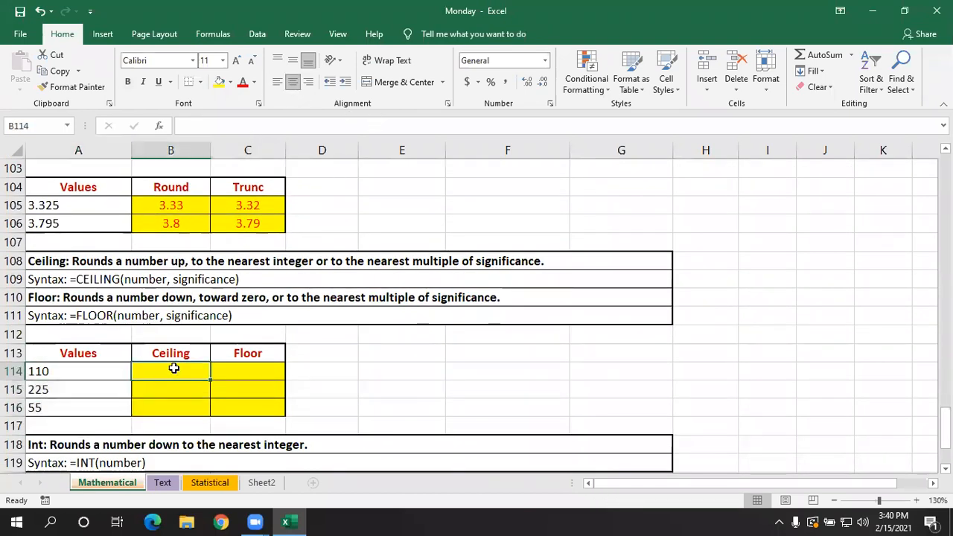
type("=ceili")
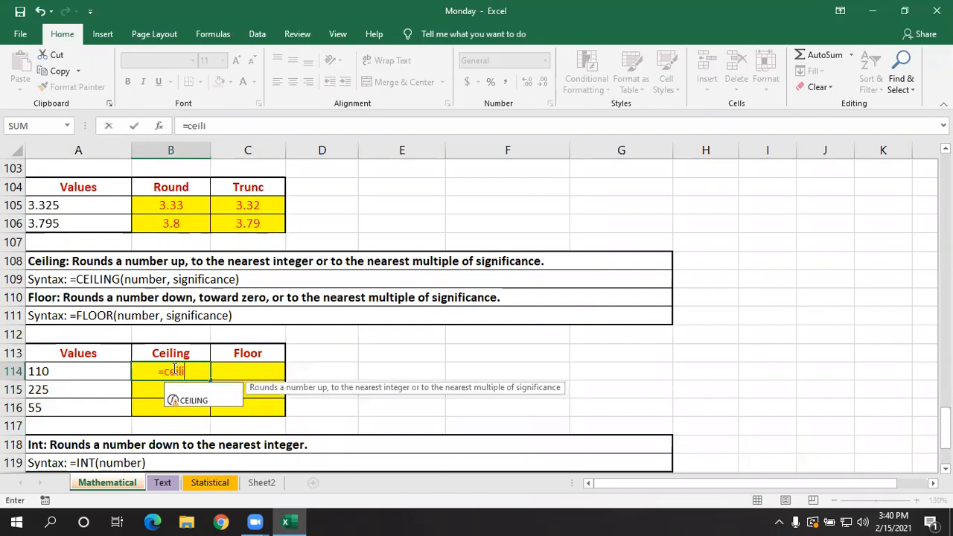
key("Tab")
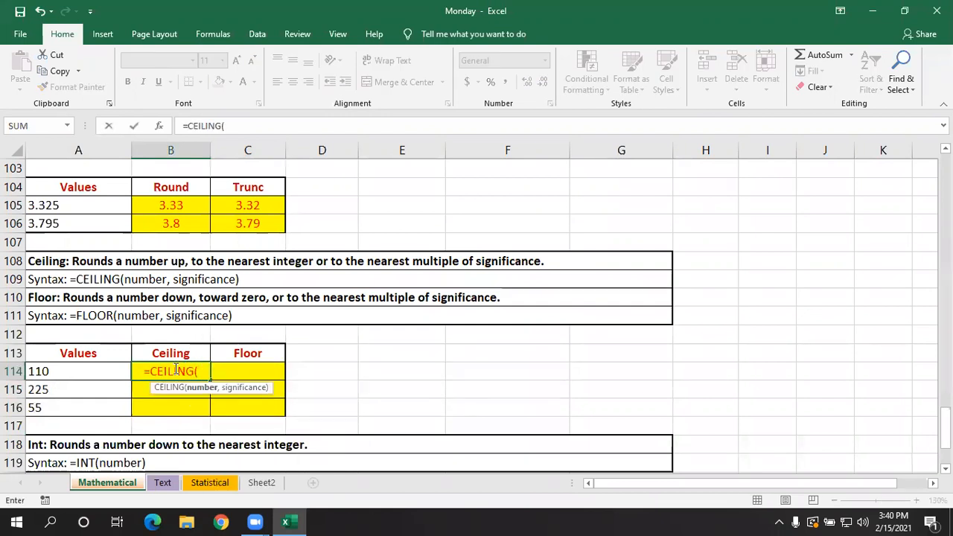
left_click(96, 373)
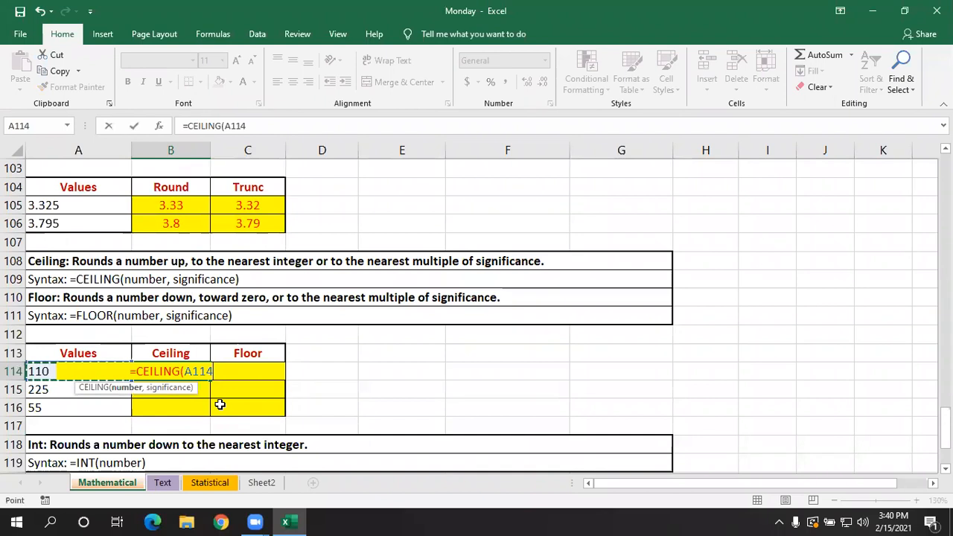
type(",")
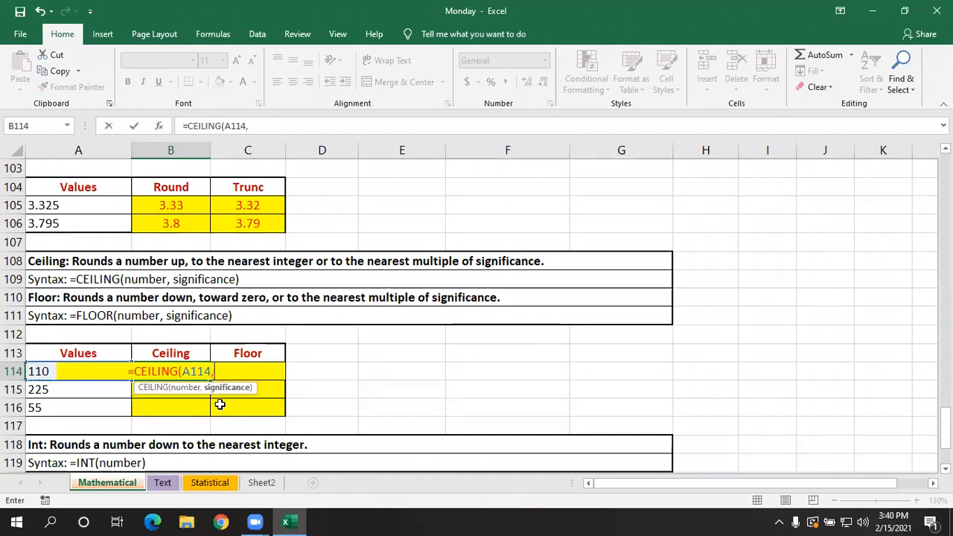
type("1")
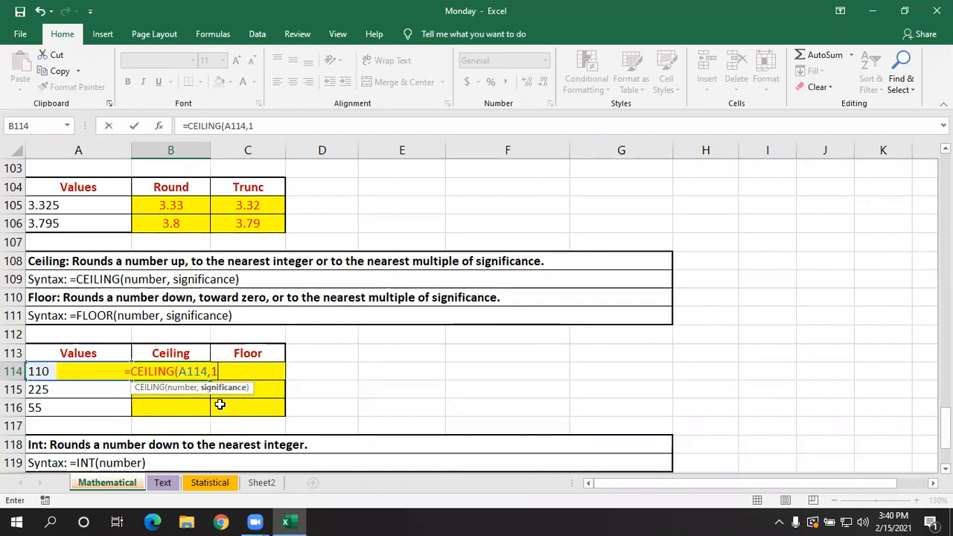
type("00")
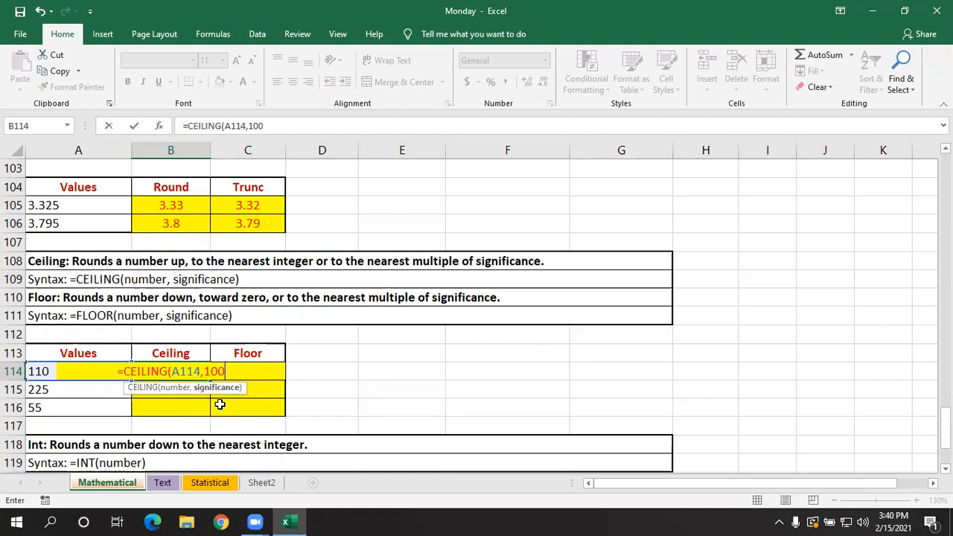
type(")")
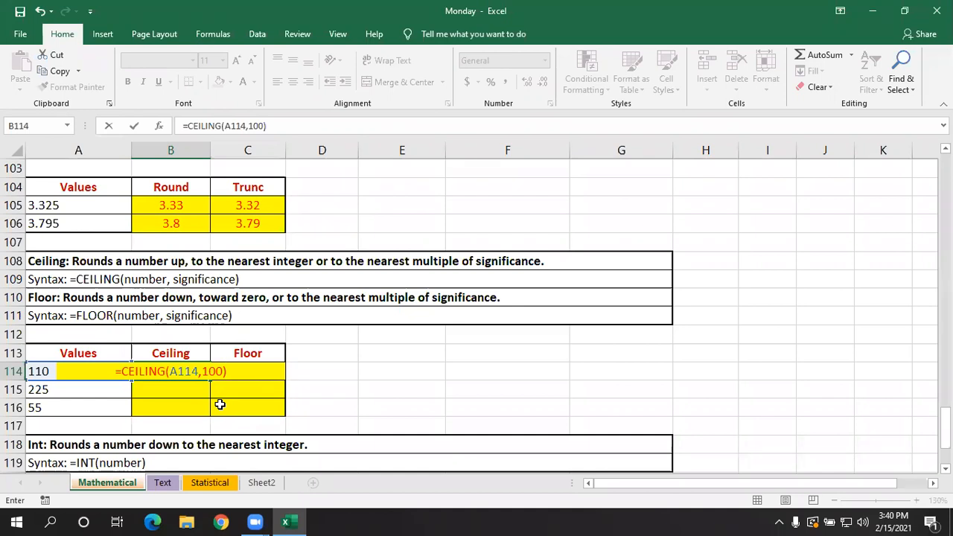
key("Return")
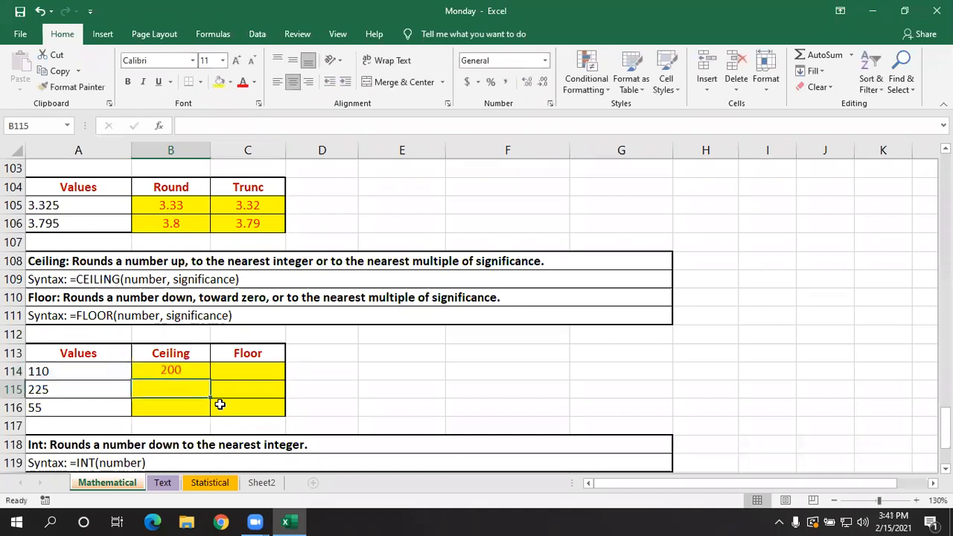
left_click(393, 347)
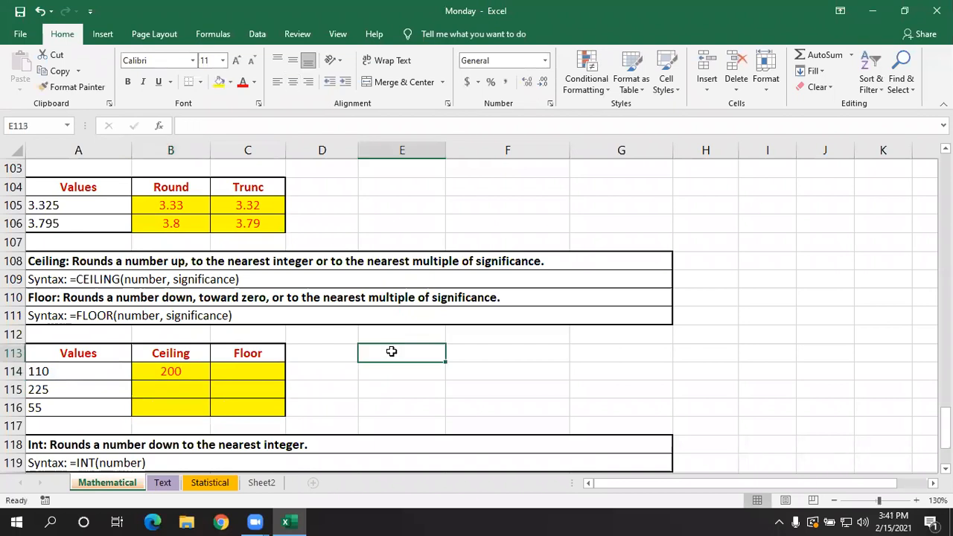
- List the multiples 100, 200 and 300 in E113:E115 and compare them with the CEILING formula in B114
type("100")
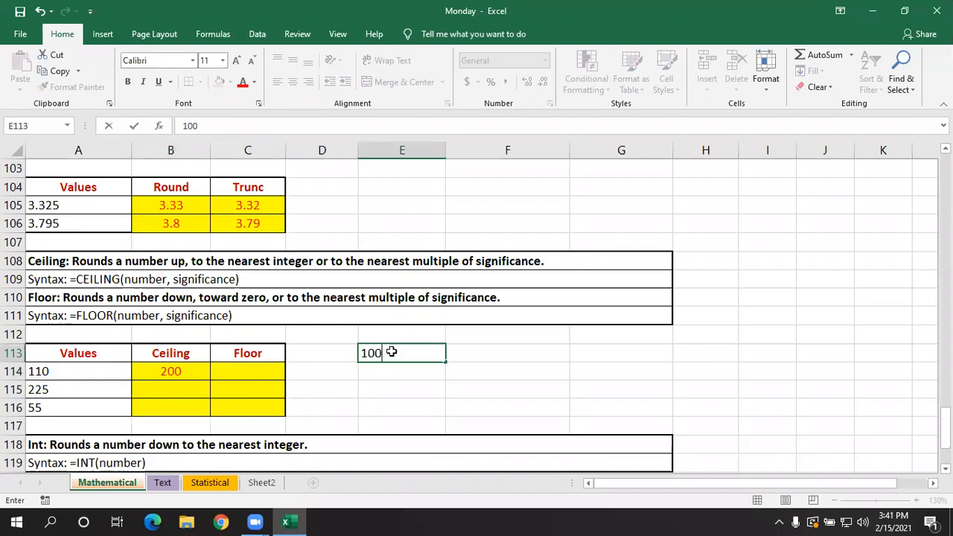
key("Return")
type("2")
type("00")
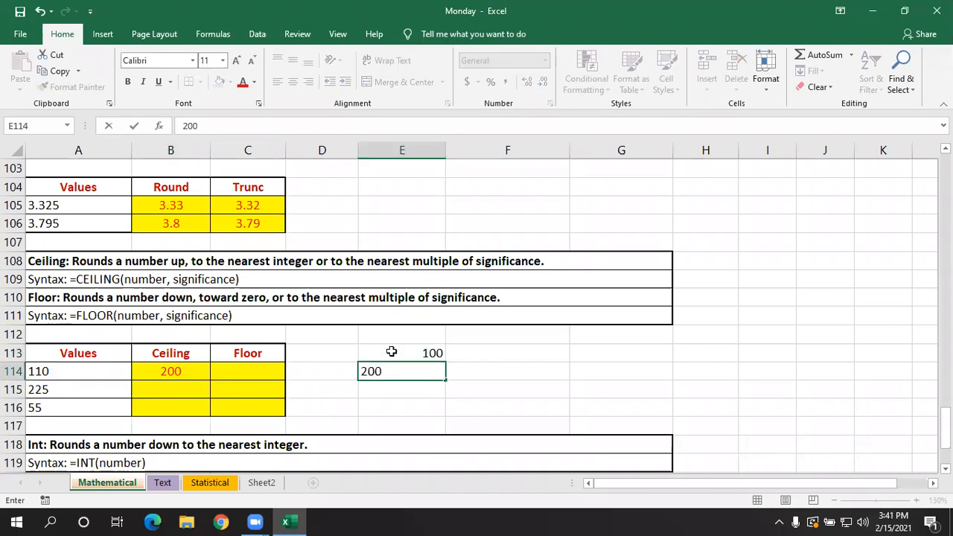
key("Return")
type("300")
key("Return")
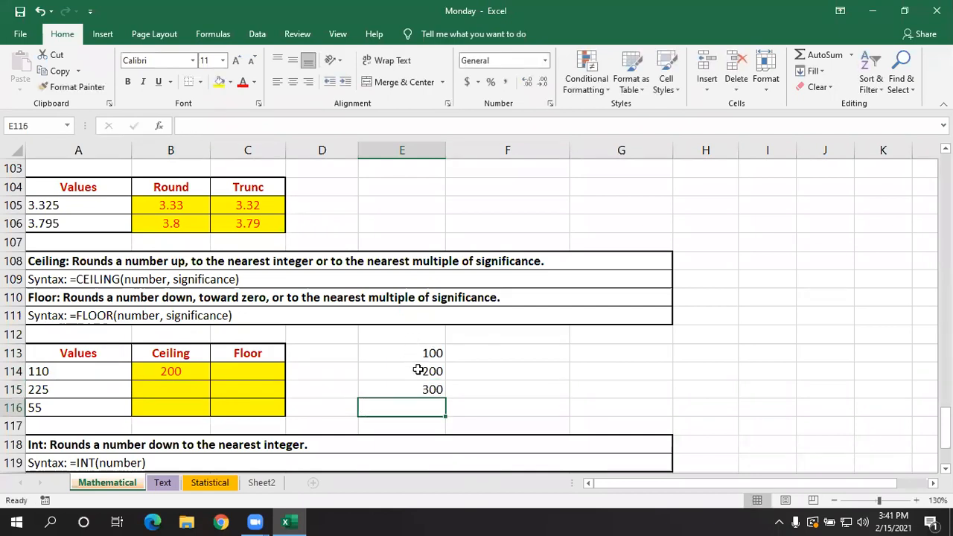
left_click(169, 372)
double_click(169, 373)
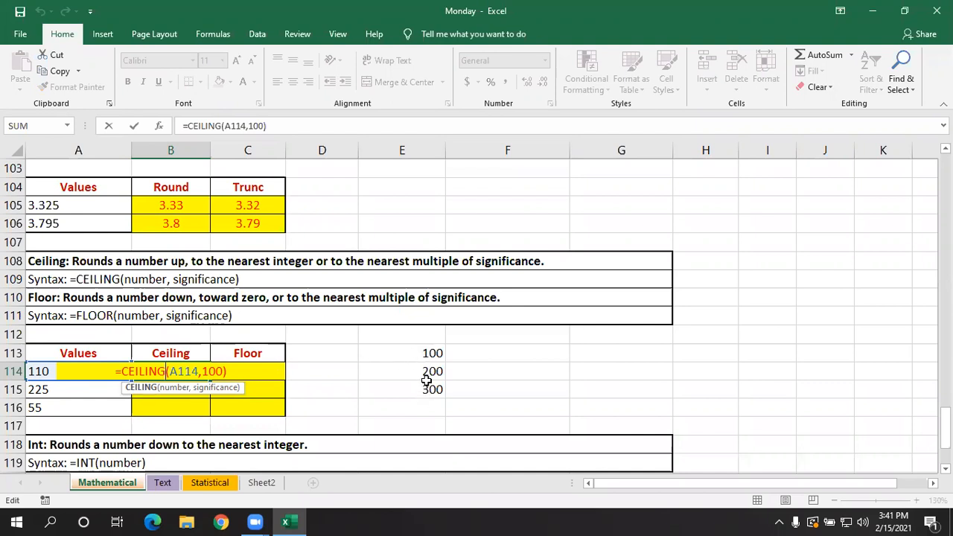
key("Return")
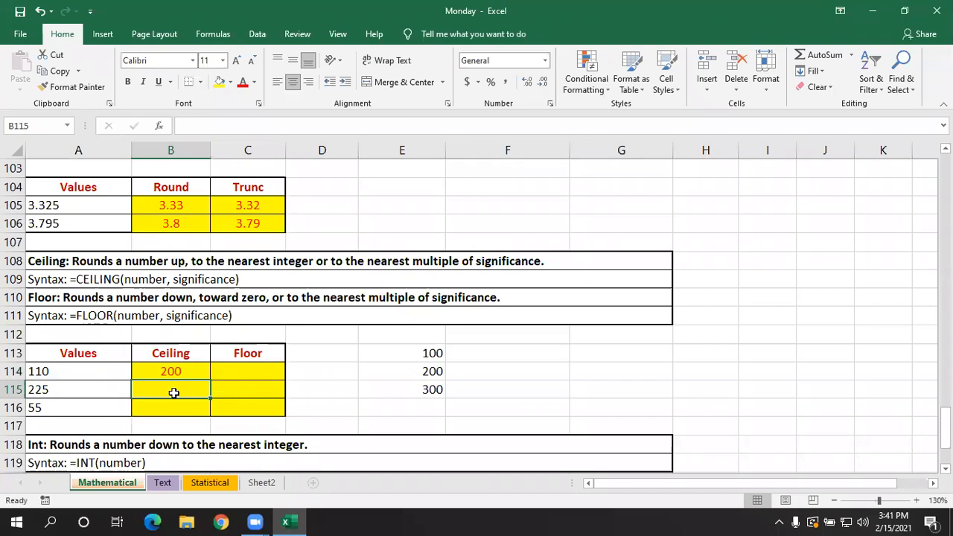
- Enter =CEILING(A115,8) in B115 to round the second value up to a multiple of 8
type("=cei")
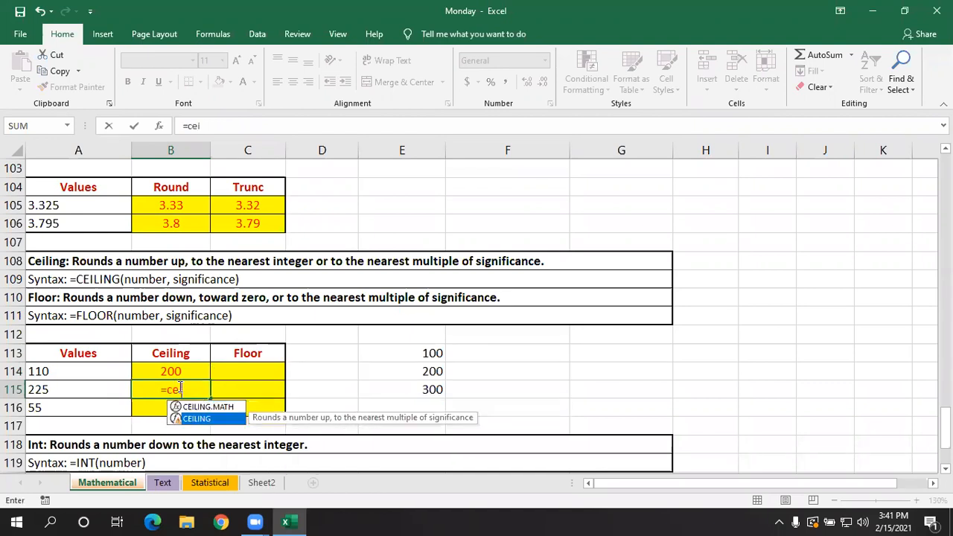
key("Tab")
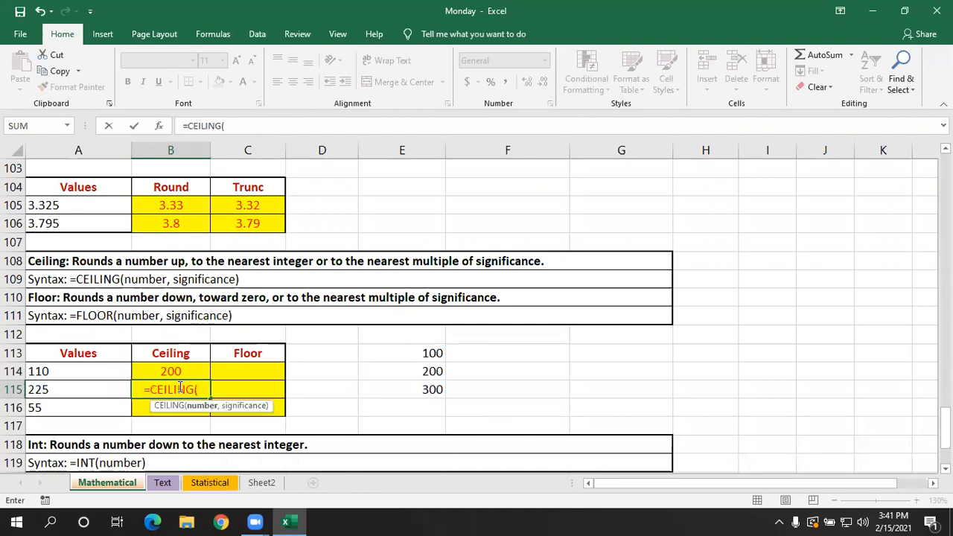
left_click(107, 391)
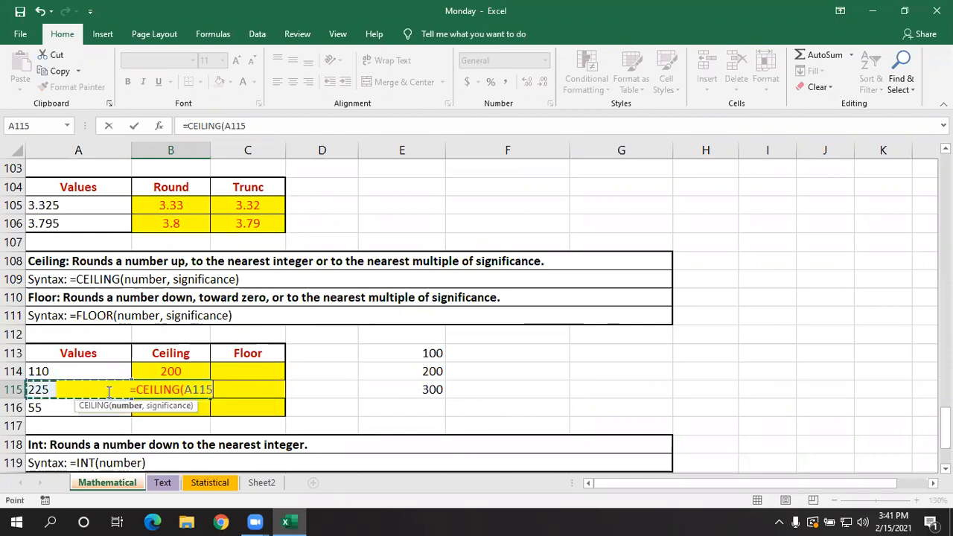
type(",8)")
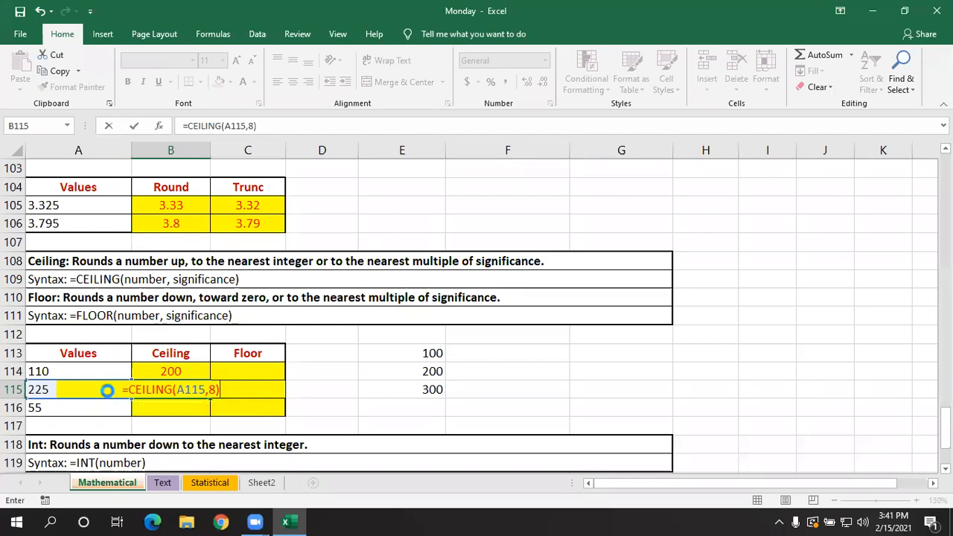
key("Return")
- Replace the value in A115 with 43 and check the CEILING formula in B115
left_click(111, 390)
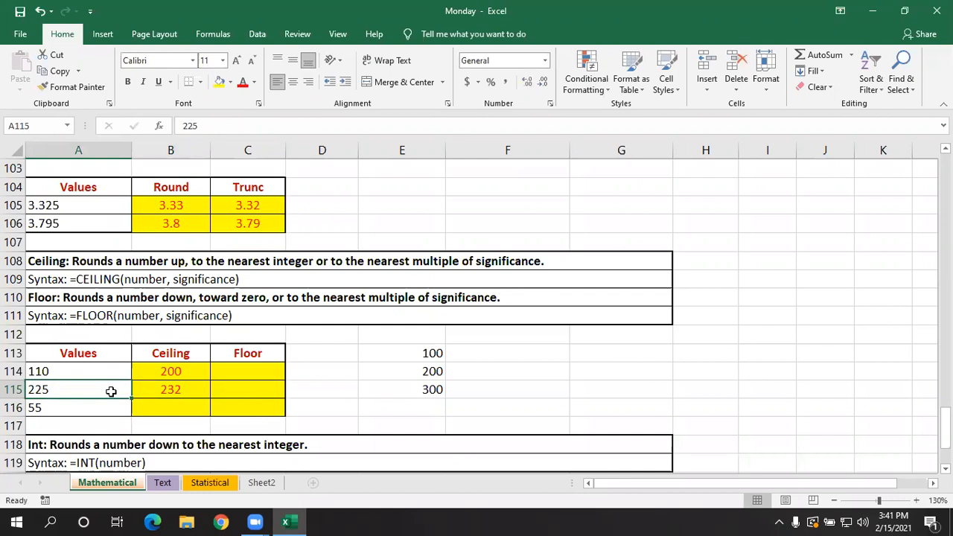
type("42")
key("BackSpace")
type("3")
key("Return")
double_click(152, 389)
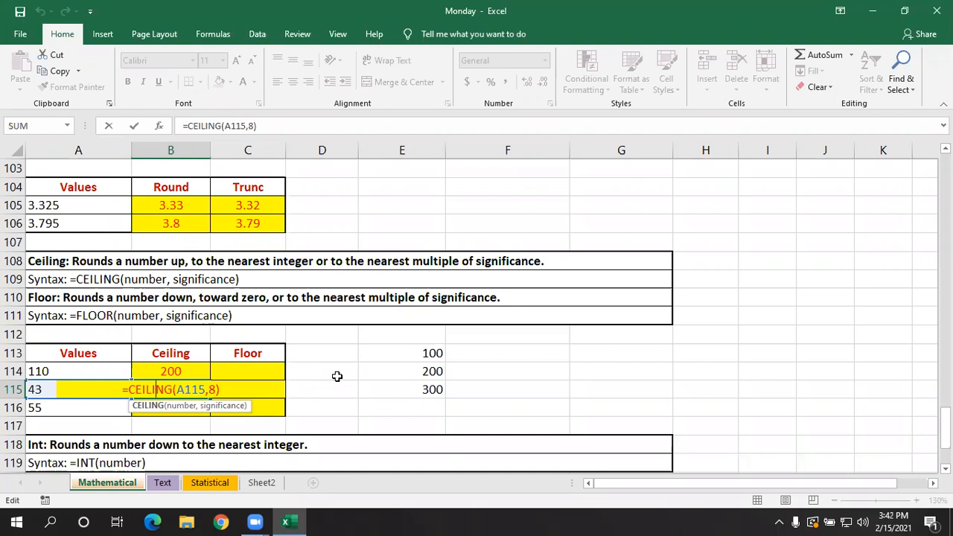
key("Return")
- Fill E116:K116 with the multiples of 8 from 8 to 56 and compare them with the formula in B115
left_click(373, 406)
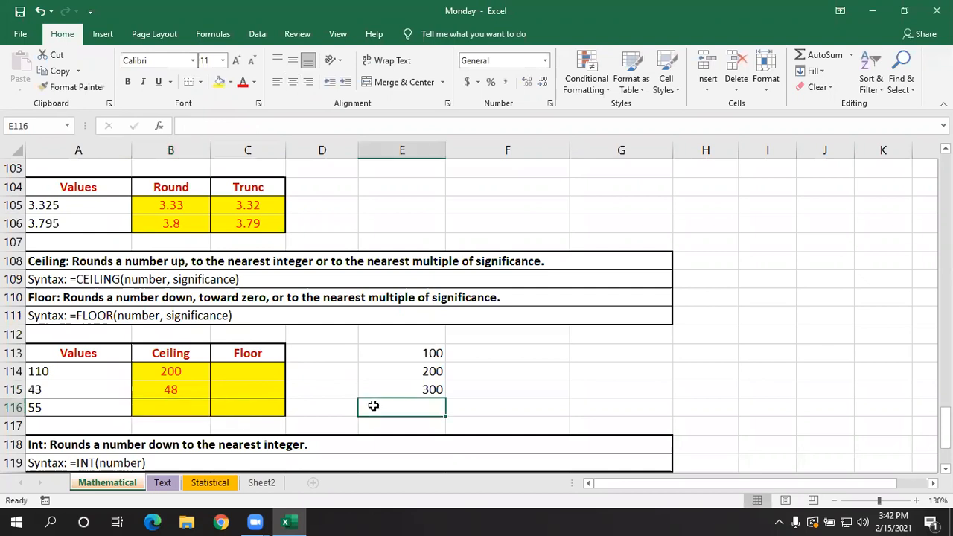
left_click(834, 500)
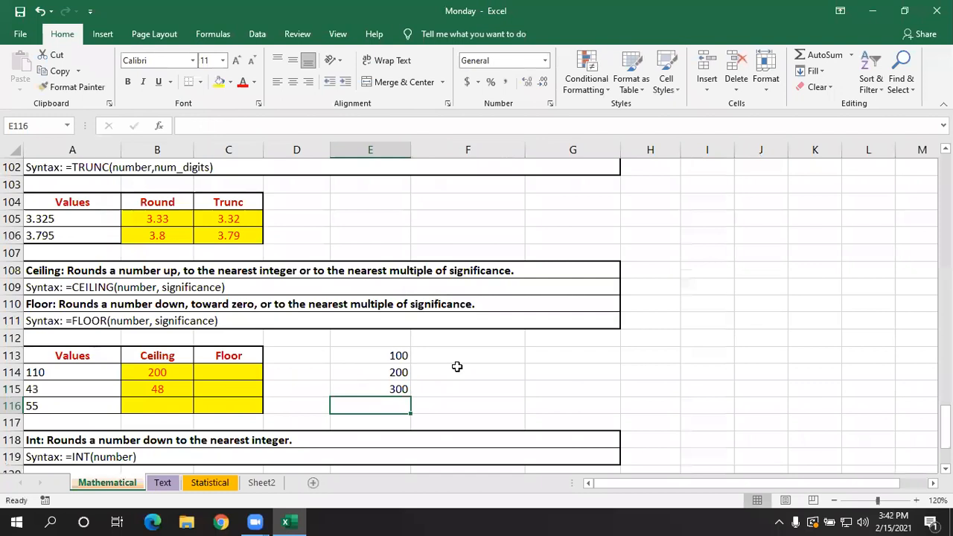
type("8")
left_click(452, 405)
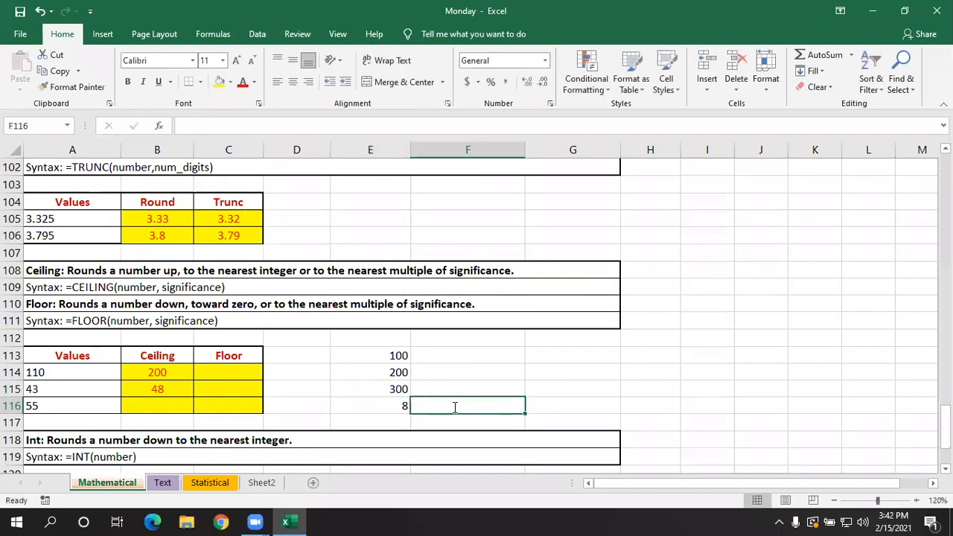
type("16")
left_click(469, 391)
left_click_drag(400, 408, 514, 406)
left_click_drag(379, 404, 862, 408)
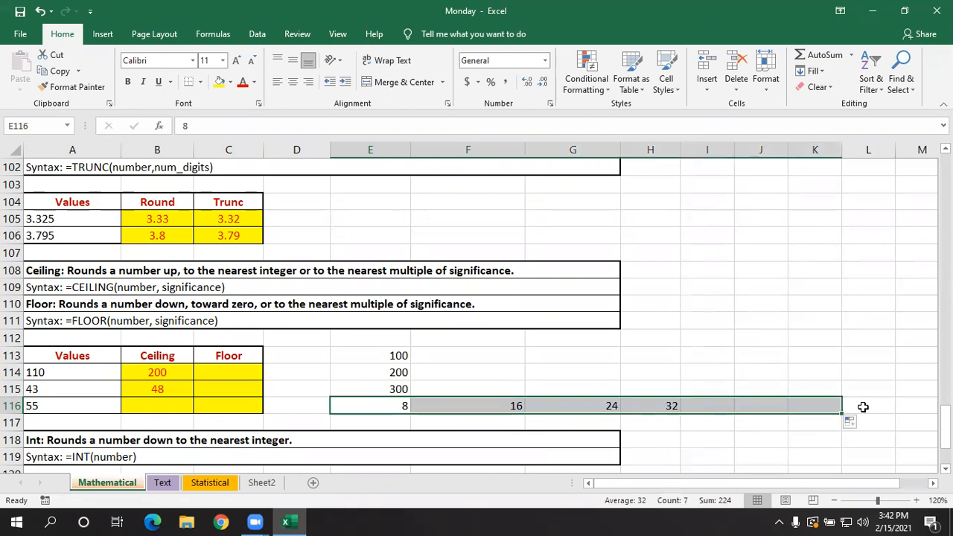
left_click(747, 453)
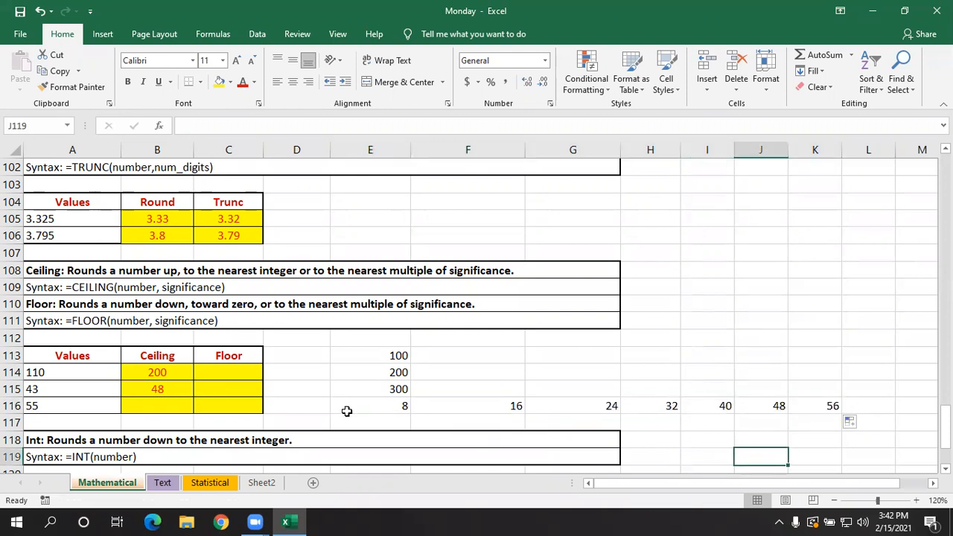
double_click(161, 389)
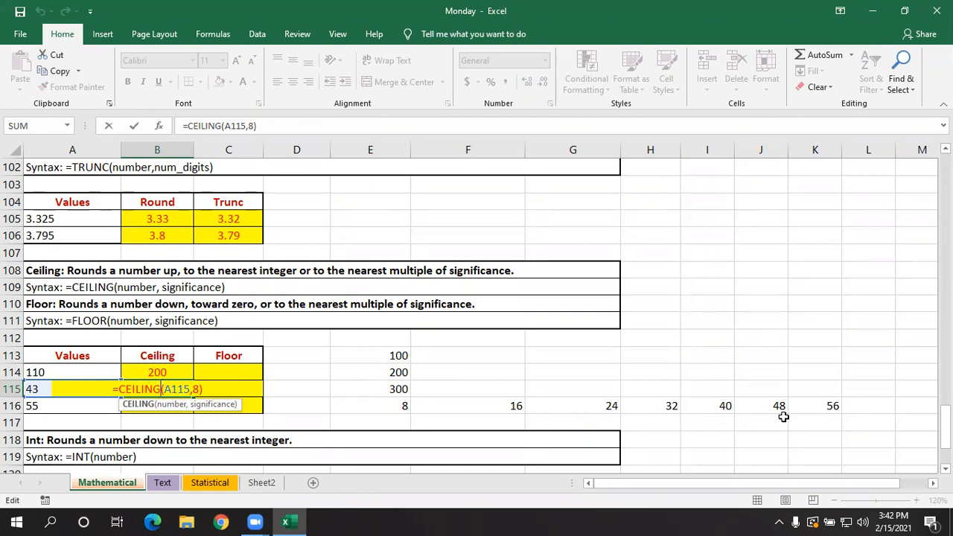
key("Return")
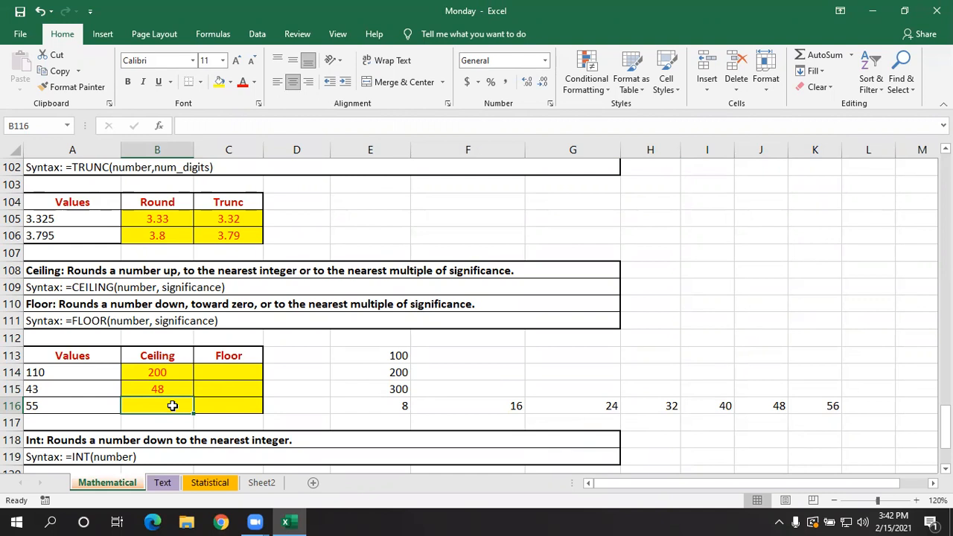
- Enter =CEILING(A116,10) in B116 to round the third value up to a multiple of 10
type("=ceilin")
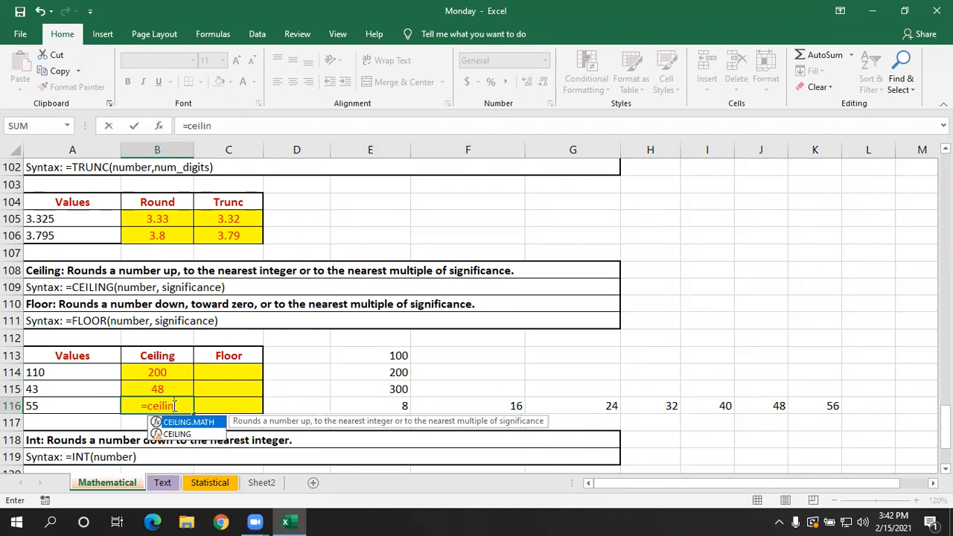
key("Down")
key("Tab")
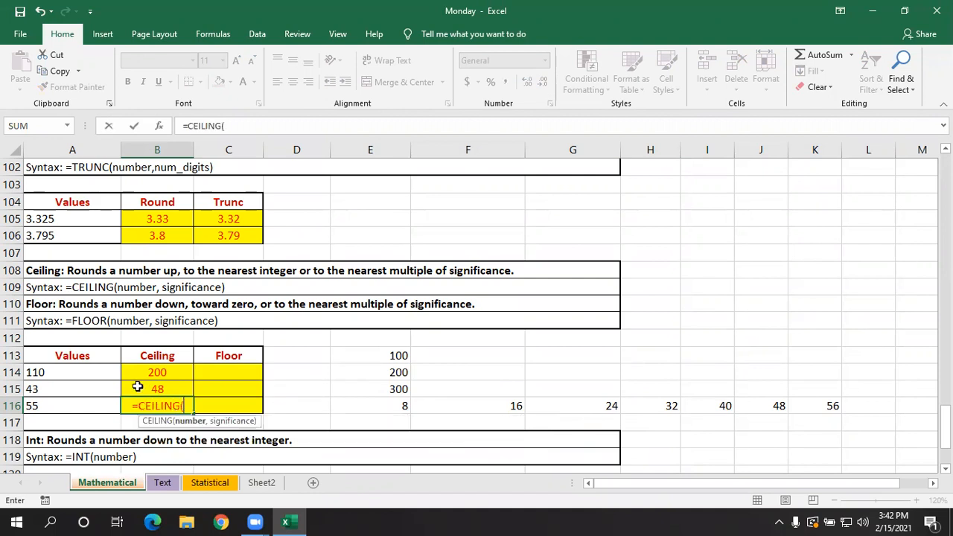
left_click(82, 403)
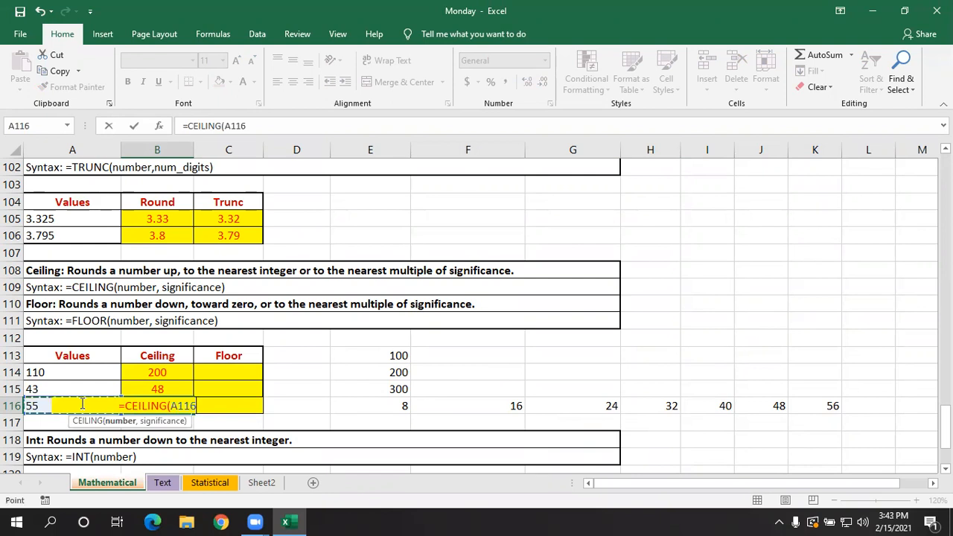
type(",")
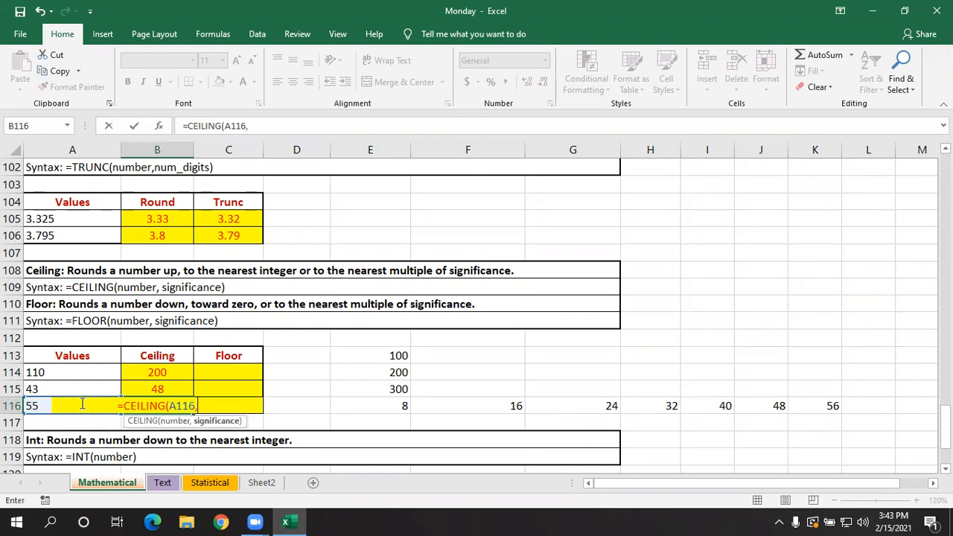
type("10")
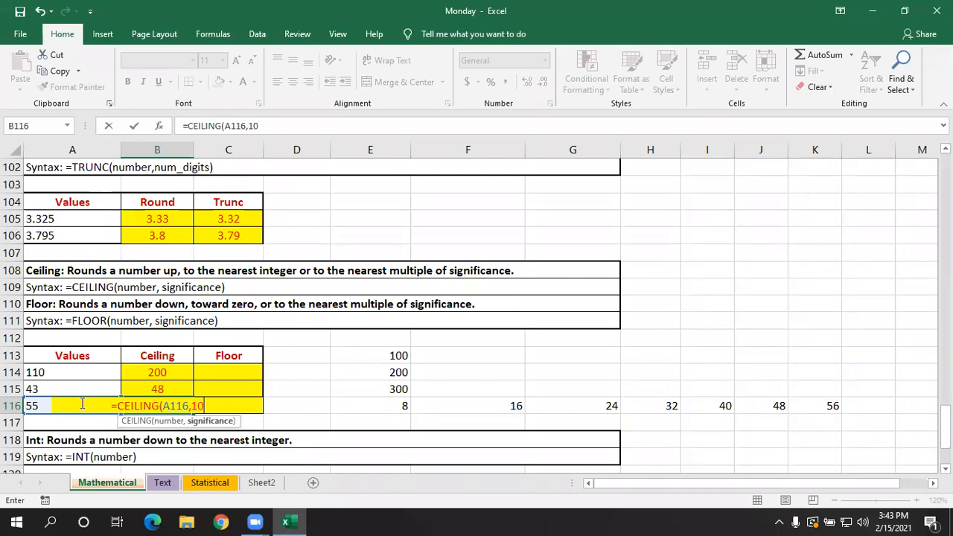
type(")")
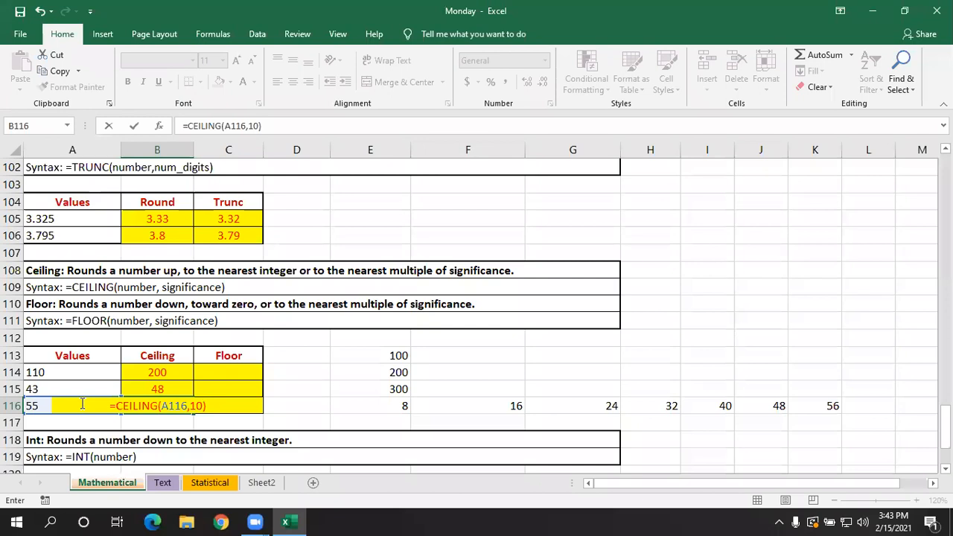
key("Return")
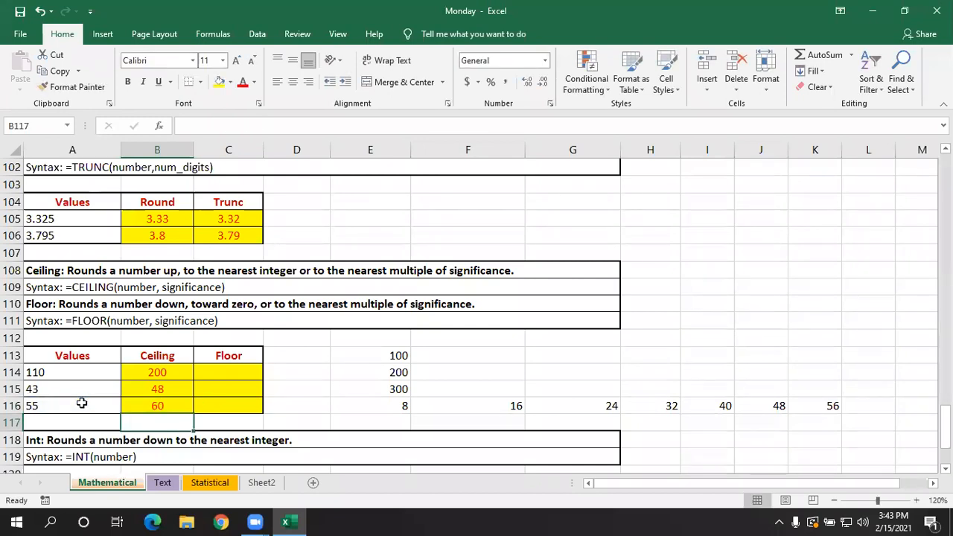
- Reopen the CEILING formula in B114 to review its number and significance arguments
key("Right")
key("Up")
key("Up")
key("Up")
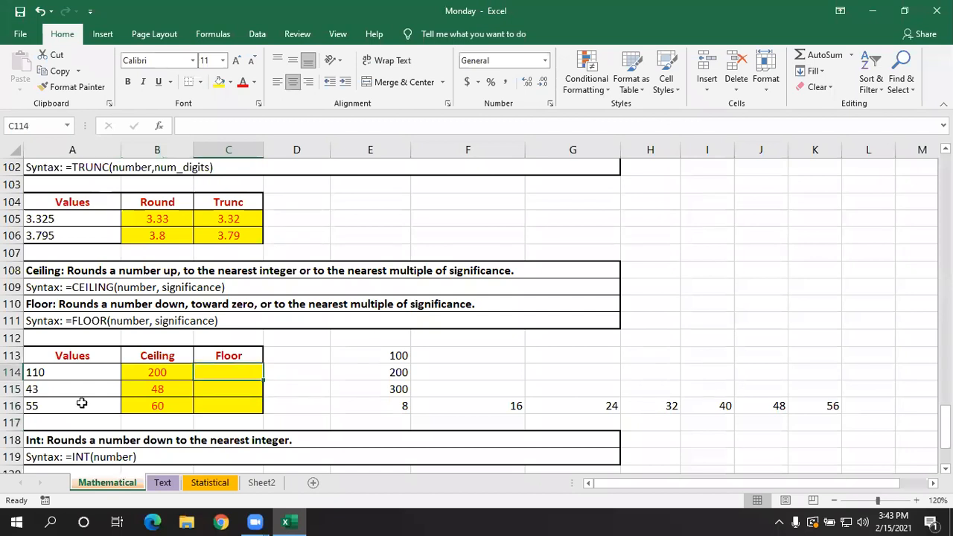
key("Left")
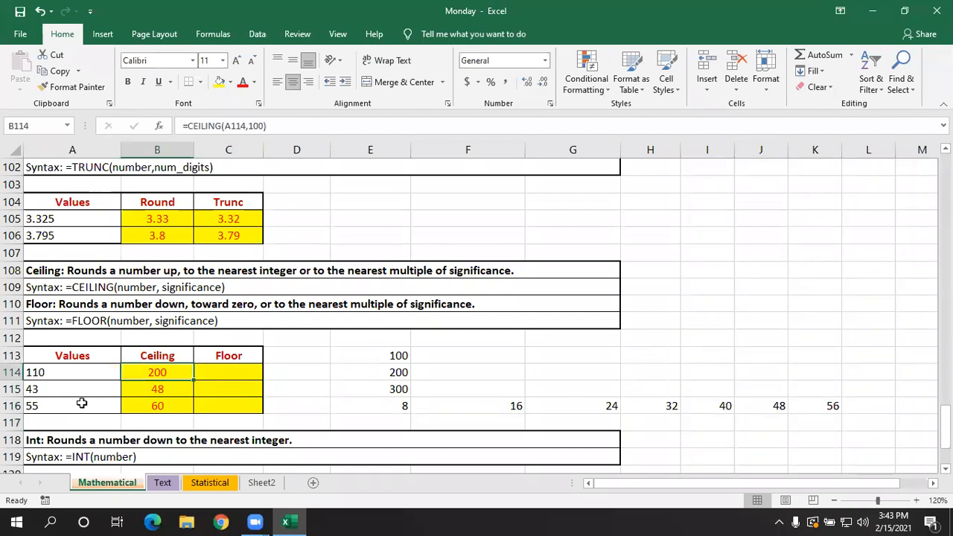
double_click(171, 370)
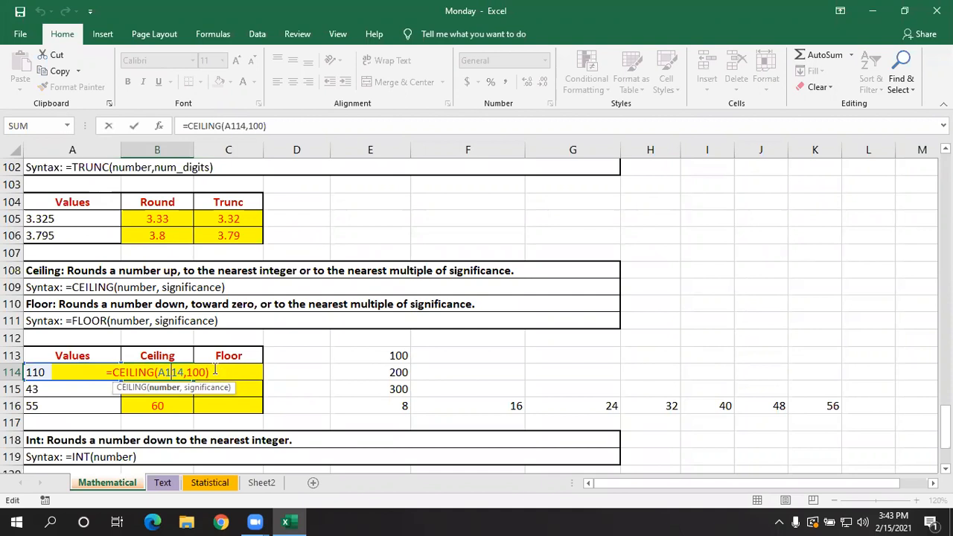
key("Return")
- Enter =FLOOR(A114,100) in C114 to round the first value down to a multiple of 100
left_click(214, 369)
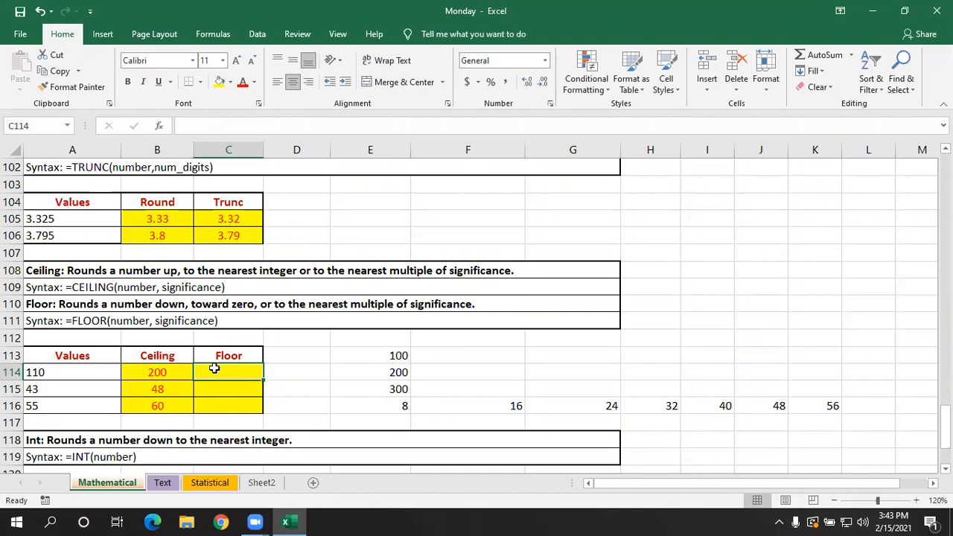
type("=floor")
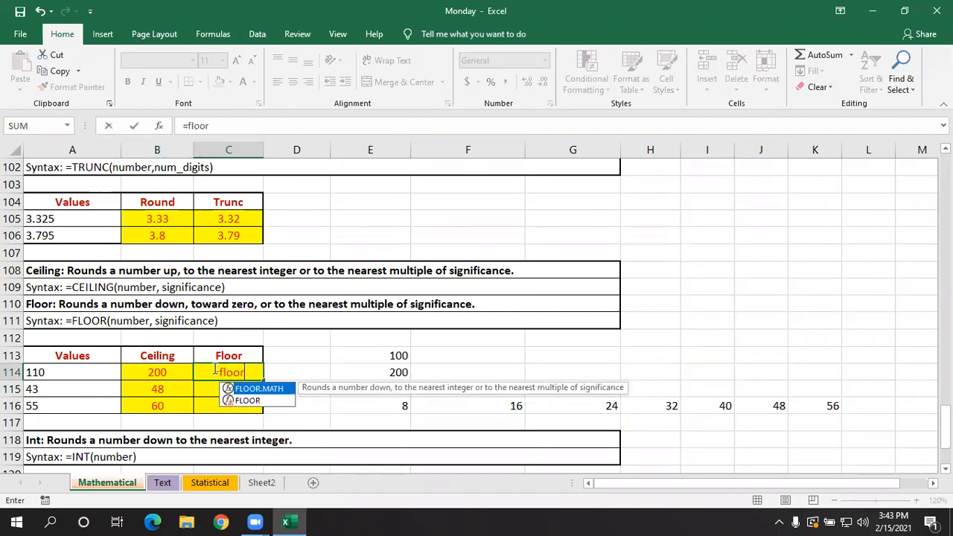
type("(")
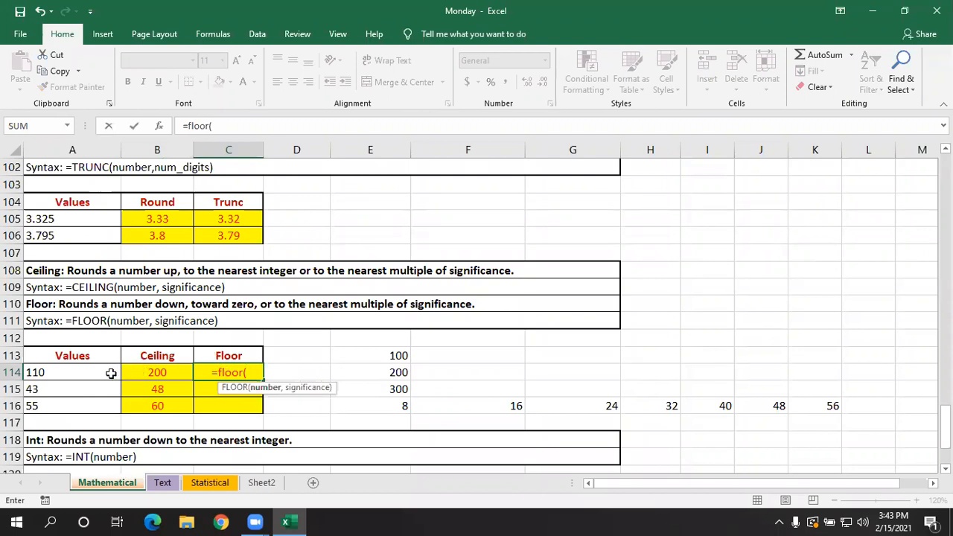
left_click(110, 373)
type(",")
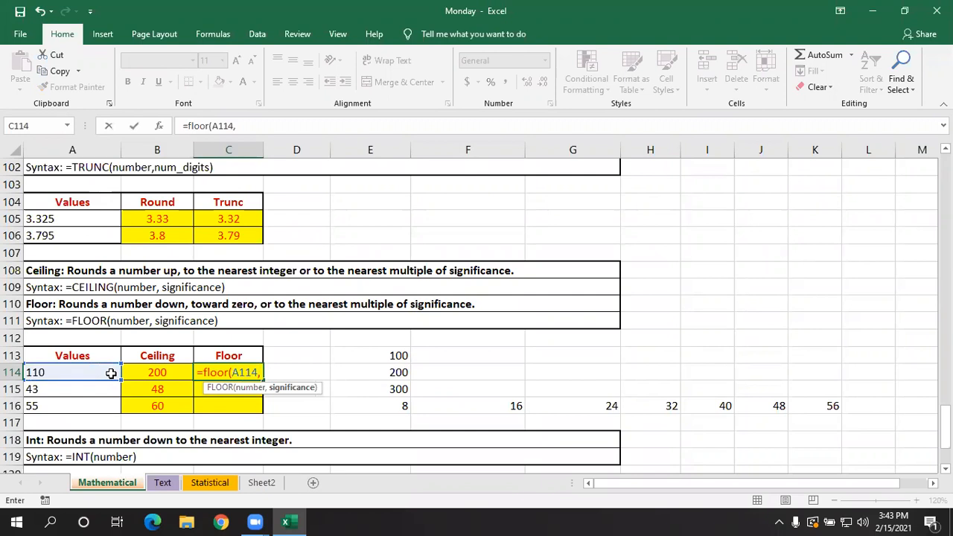
type("1")
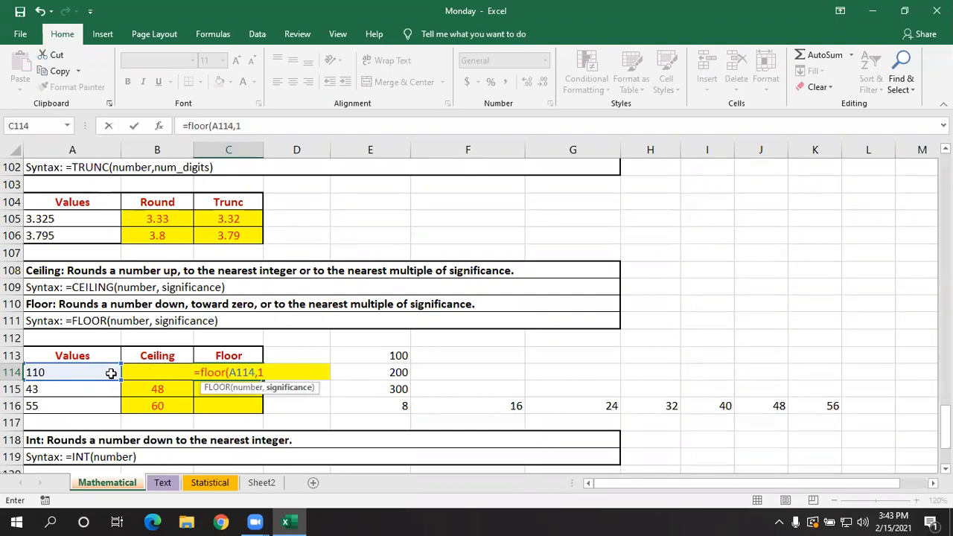
type("00)")
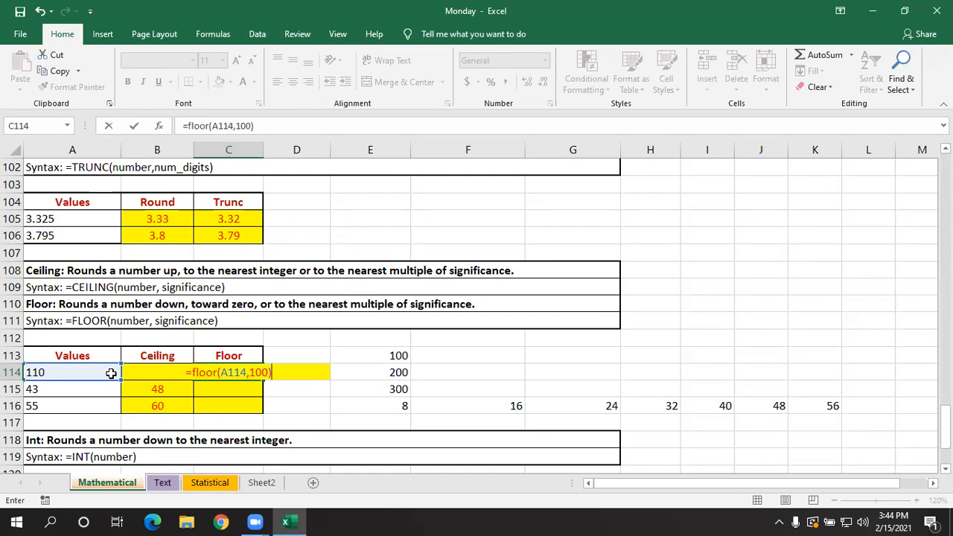
key("Return")
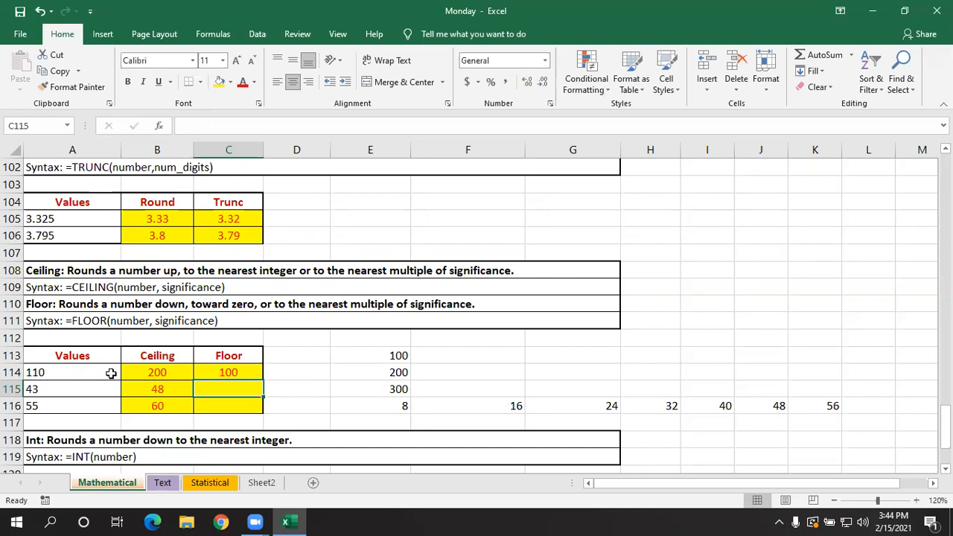
- Enter =FLOOR(A115,8) in C115 to round the second value down to a multiple of 8
type("=f")
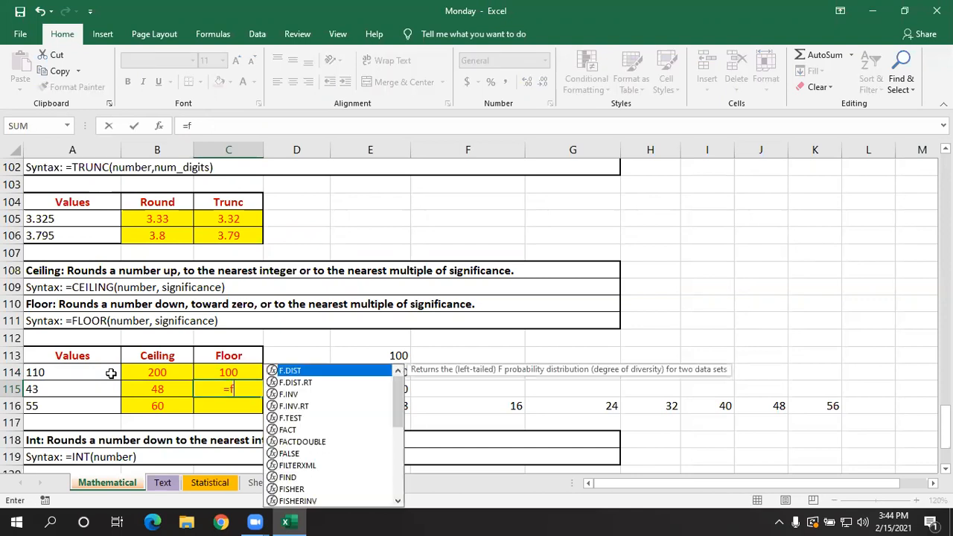
type("loo")
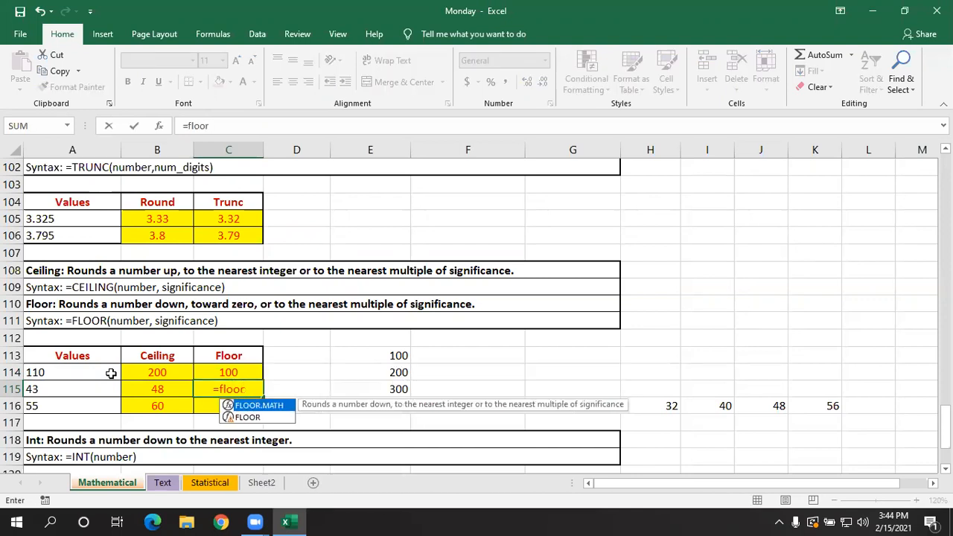
type("(")
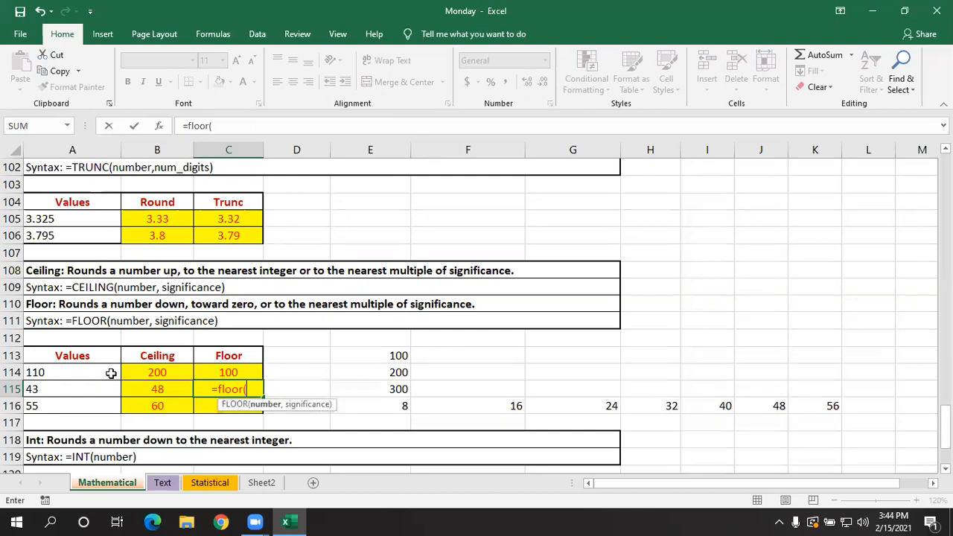
left_click(51, 389)
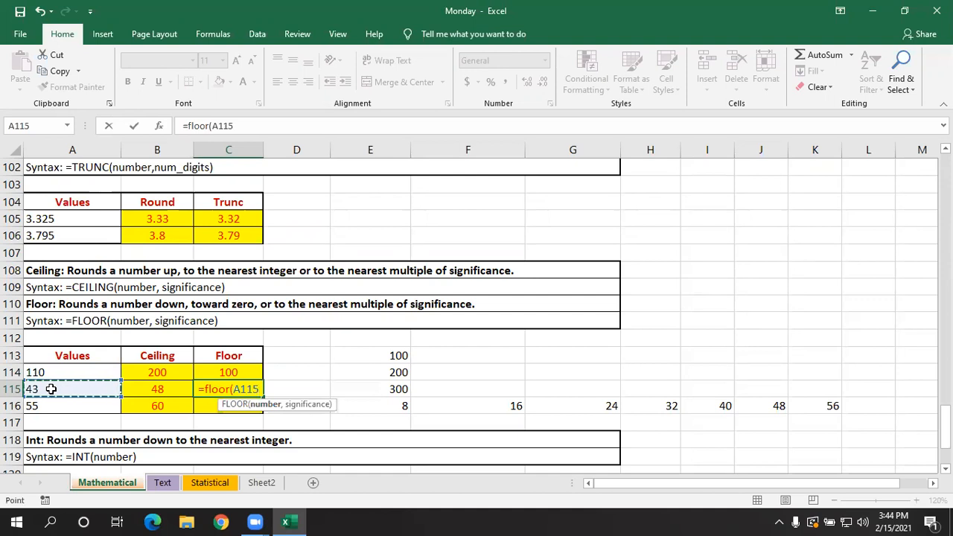
type(",")
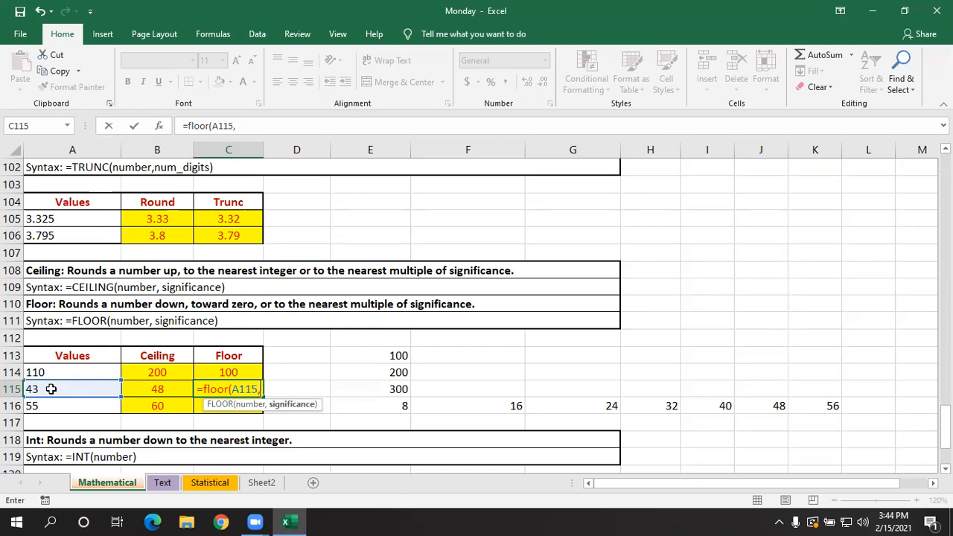
type("8)")
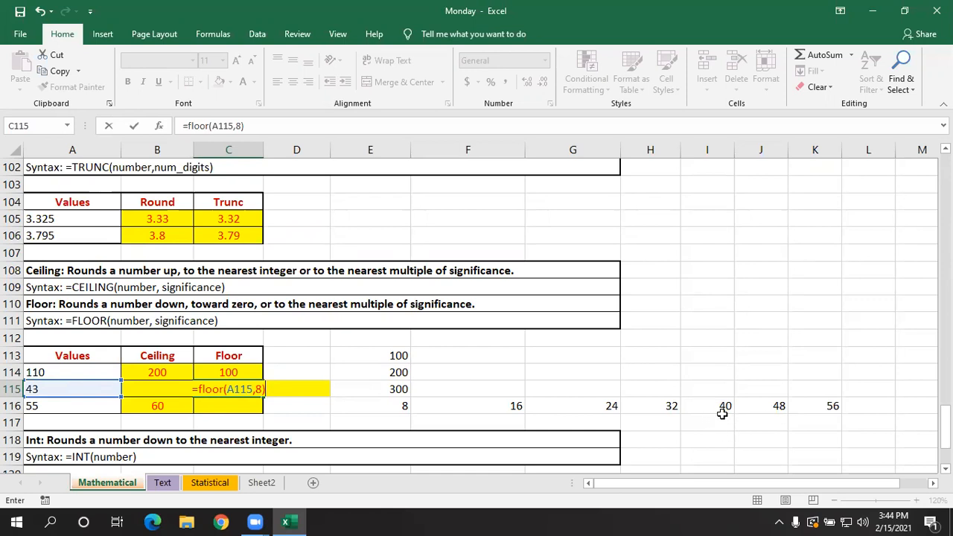
key("Return")
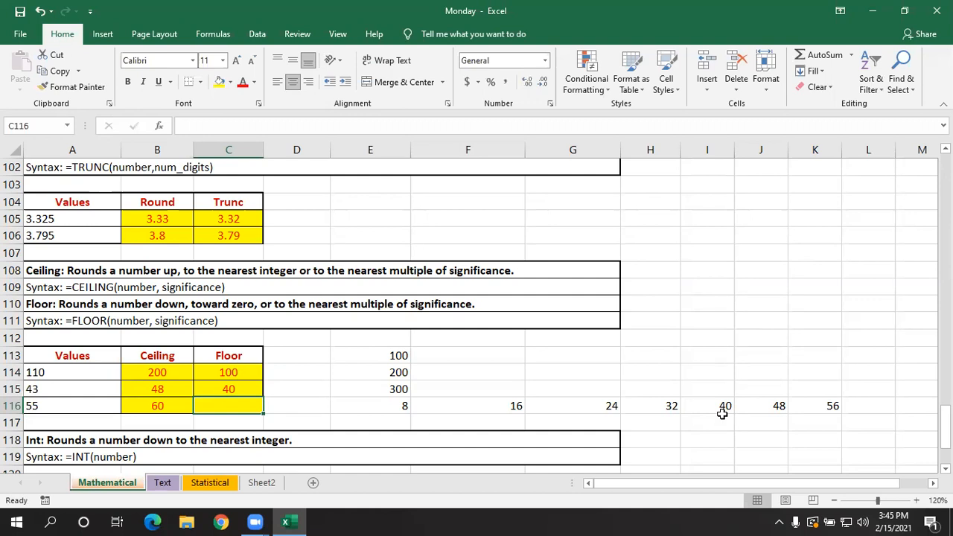
- Enter =FLOOR(A116,10) in C116 to round the third value down to a multiple of 10
type("=")
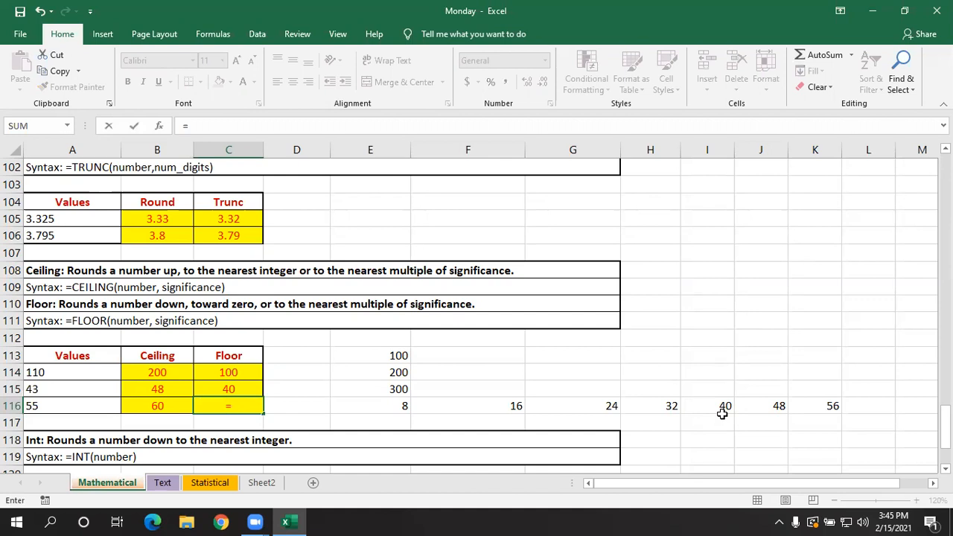
type("floor")
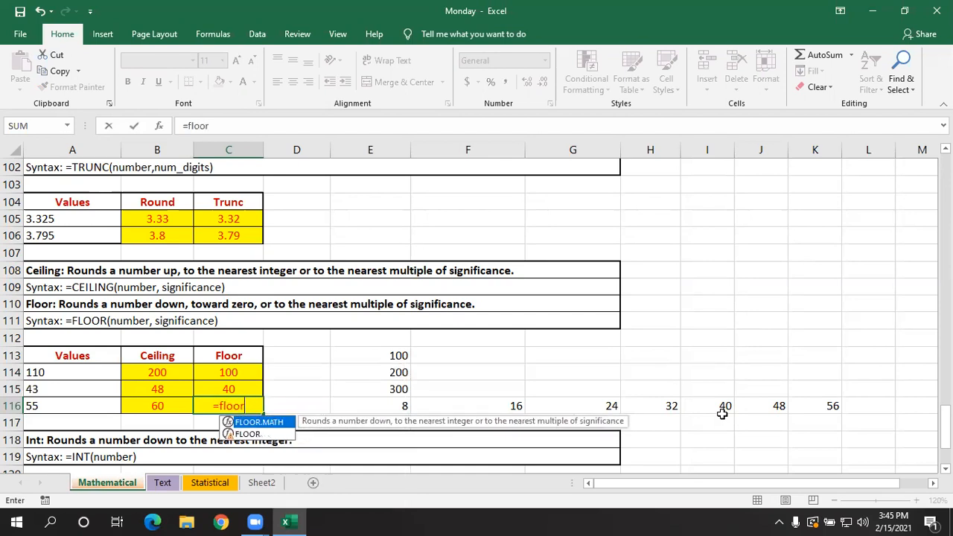
type("(")
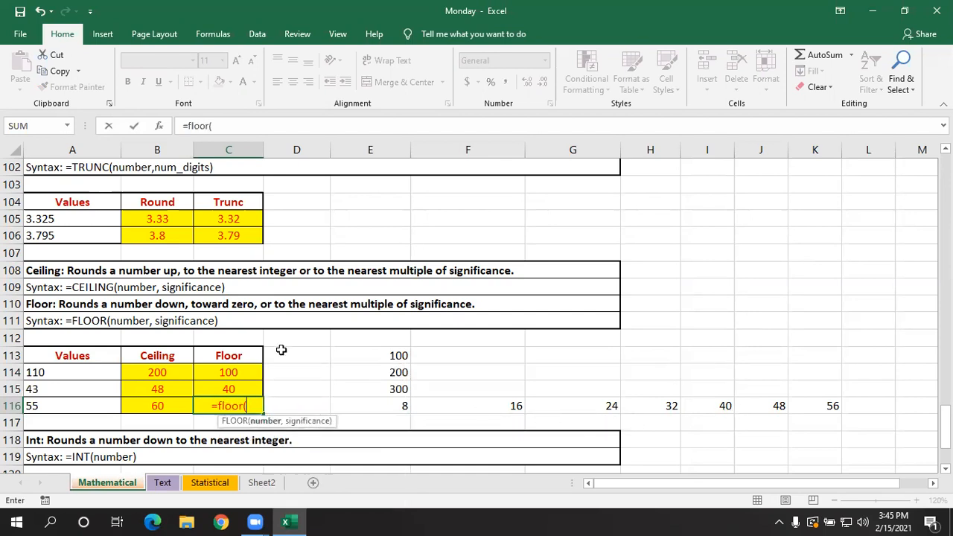
left_click(106, 404)
type(",1")
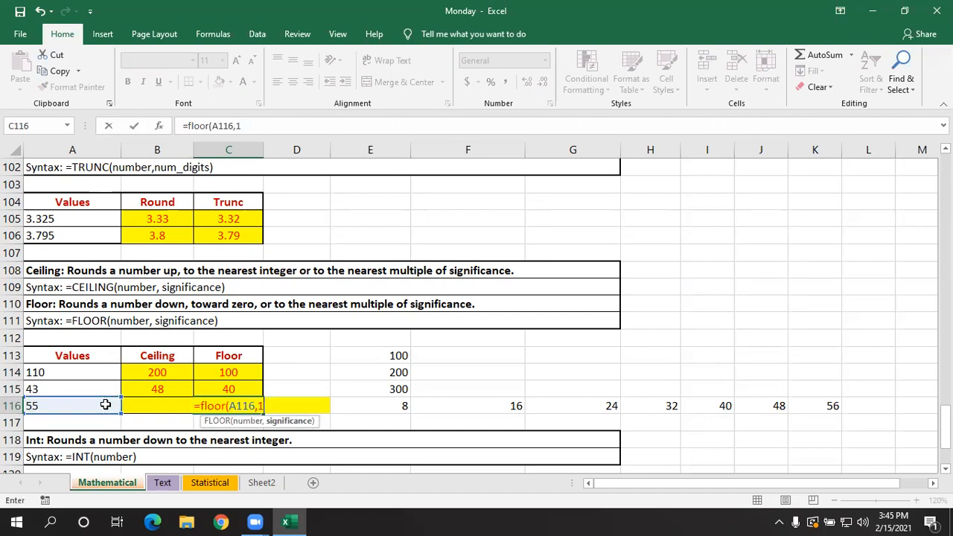
type("0)")
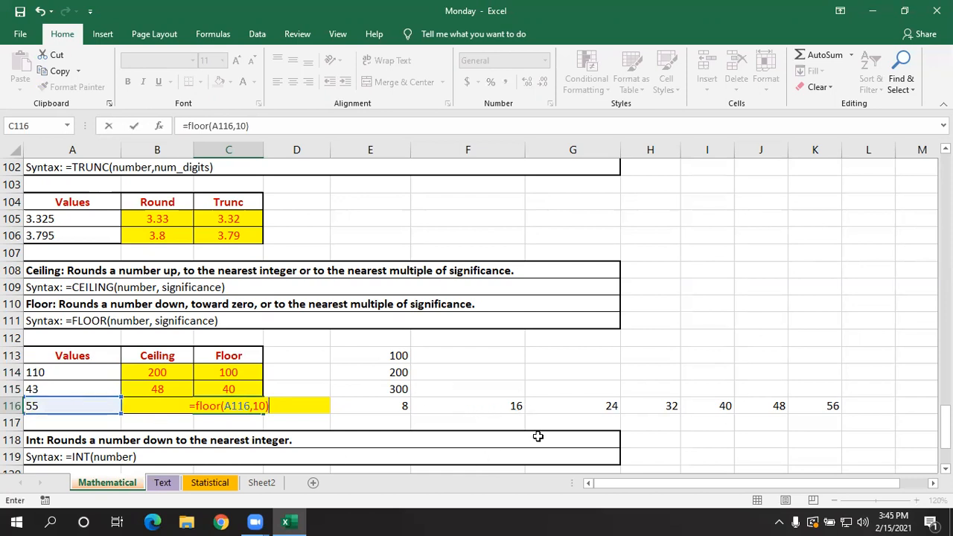
key("Return")
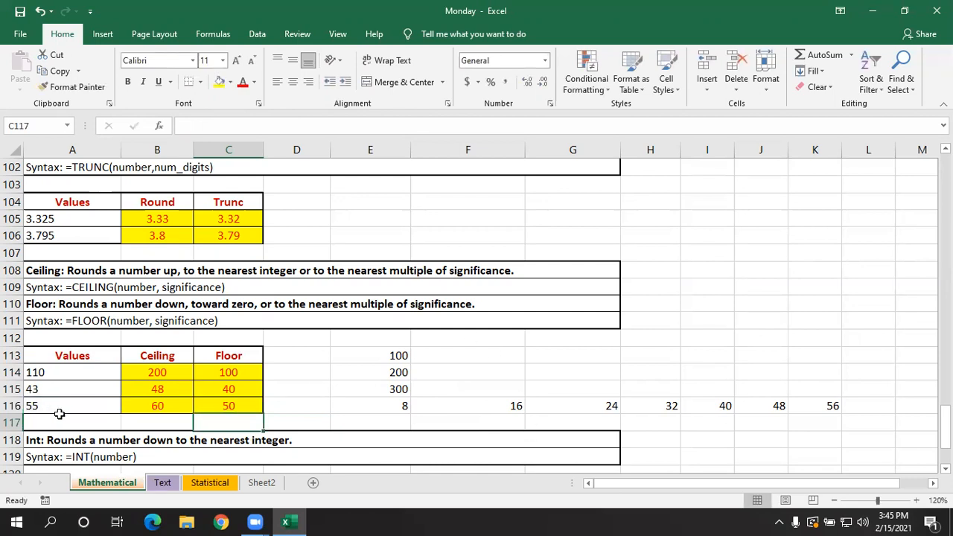
- Compare the Ceiling and Floor formulas for A116, and review the arguments of the FLOOR formula in C114
left_click(104, 409)
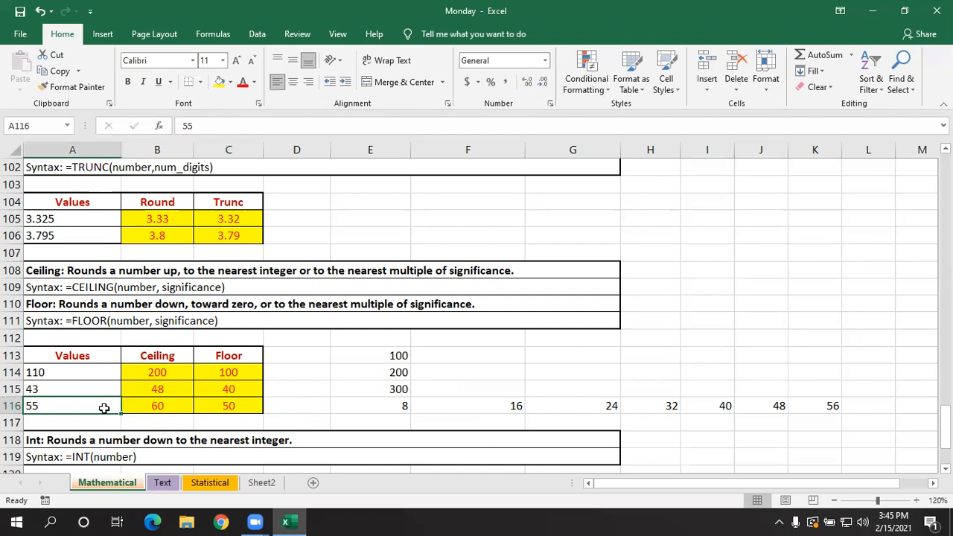
left_click(166, 407)
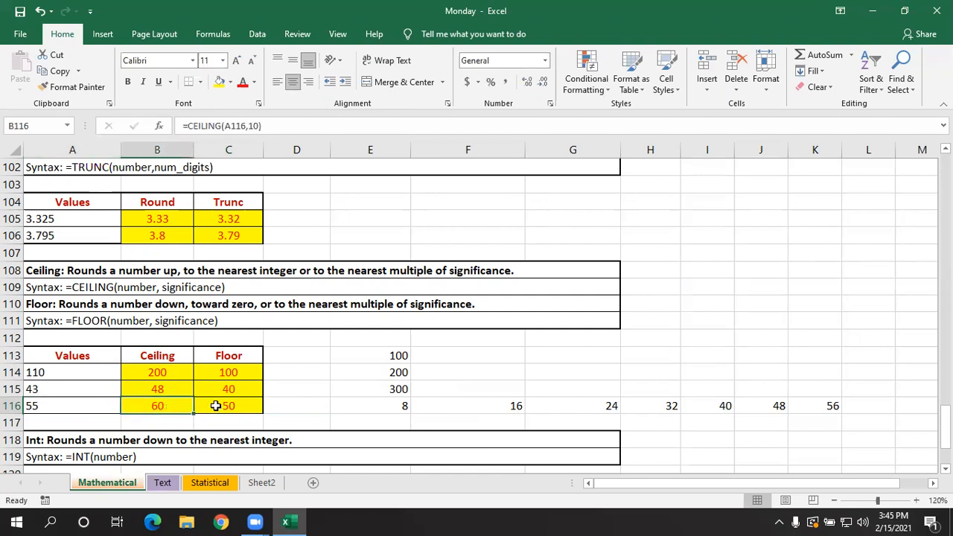
left_click(212, 406)
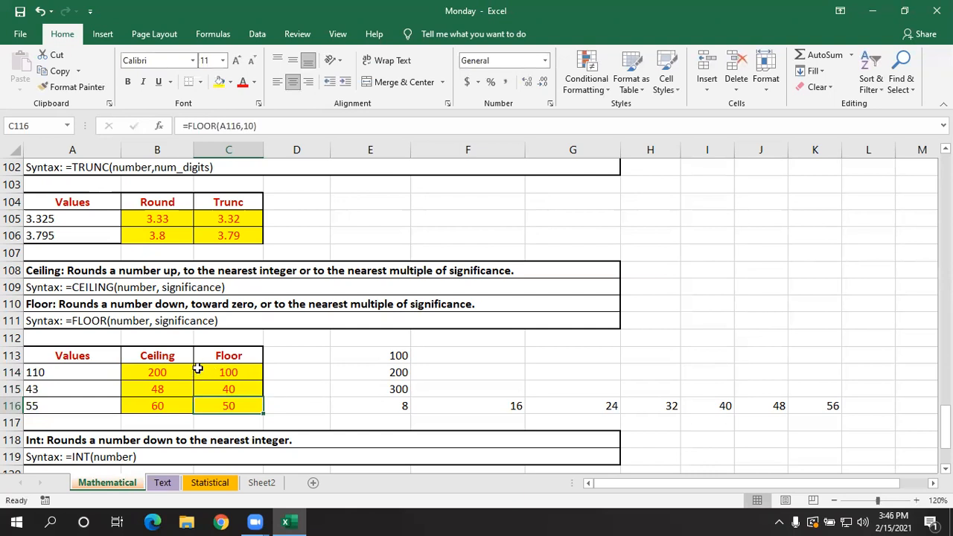
double_click(225, 371)
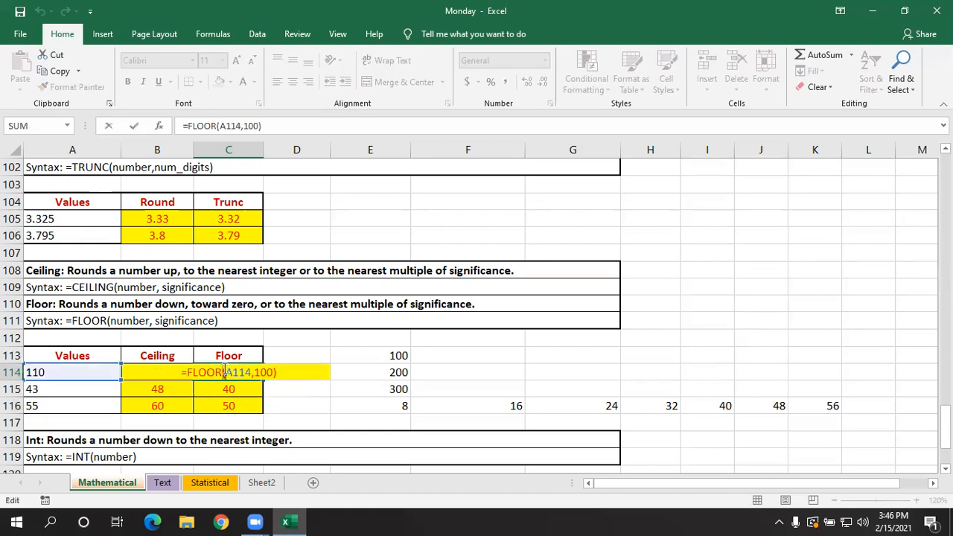
key("Return")
- Write the formula =INT(A122) in B122 to round the first value of the Int table down to an integer
scroll(372, 329, "down", 1)
scroll(372, 328, "down", 2)
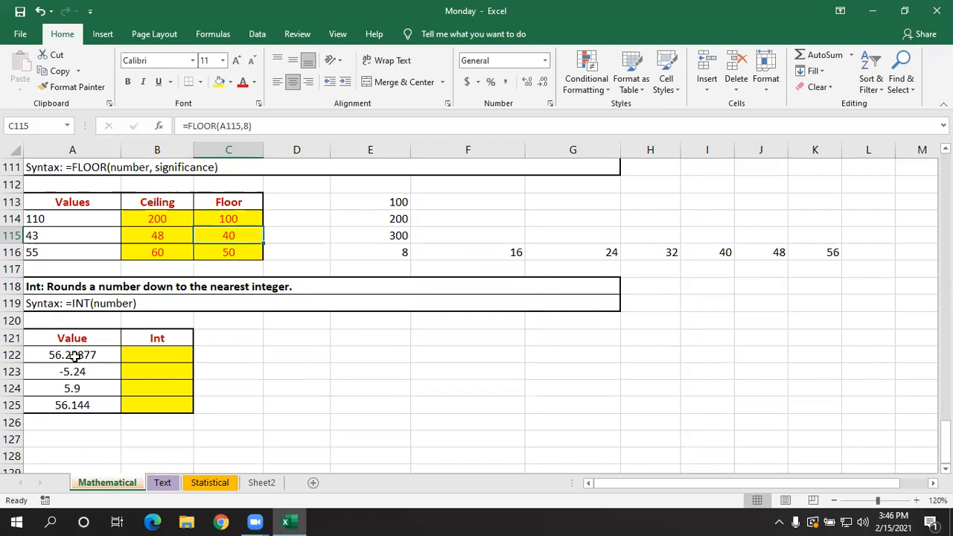
left_click(137, 353)
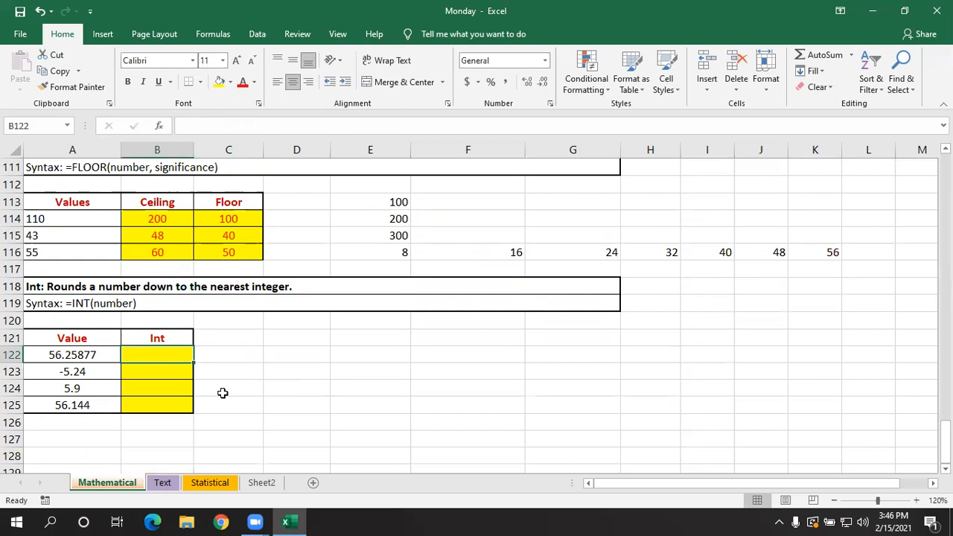
type("=")
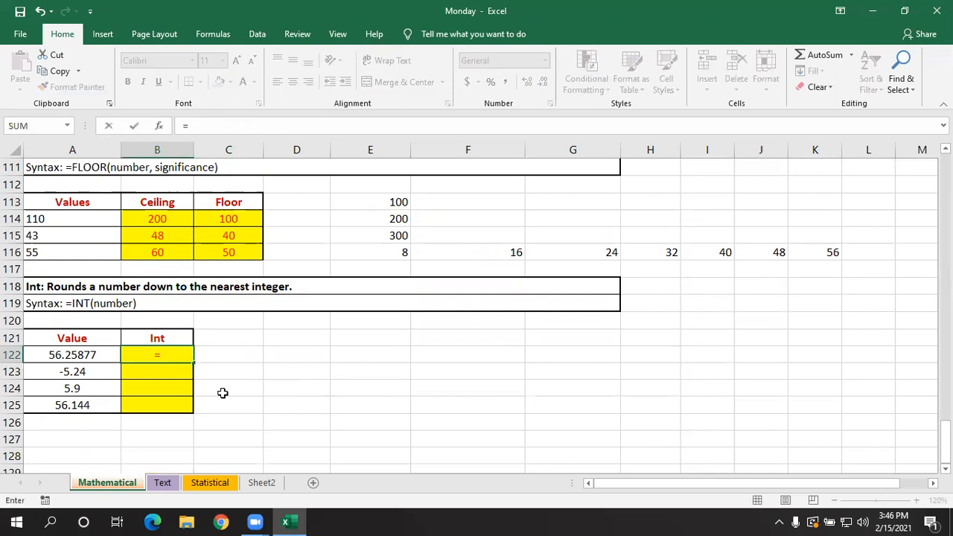
type("int")
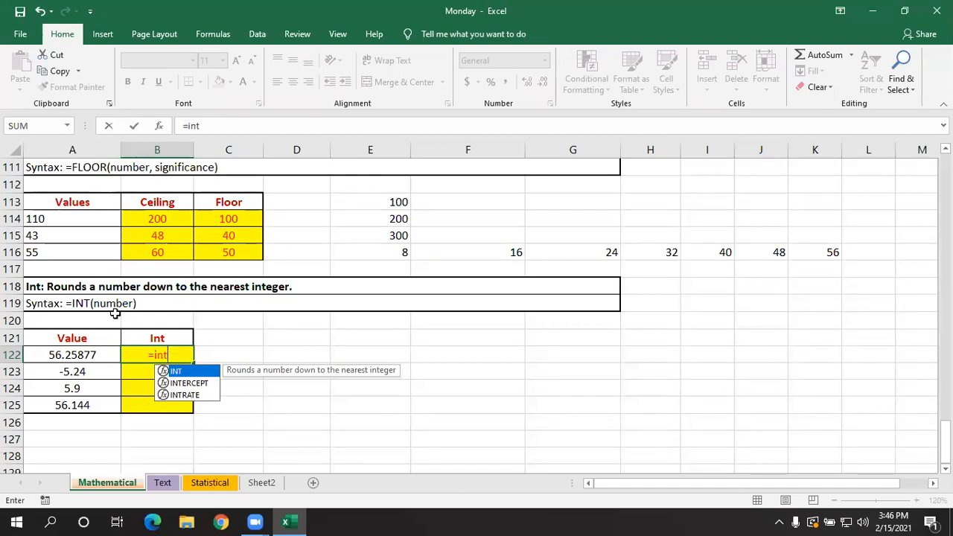
type("(")
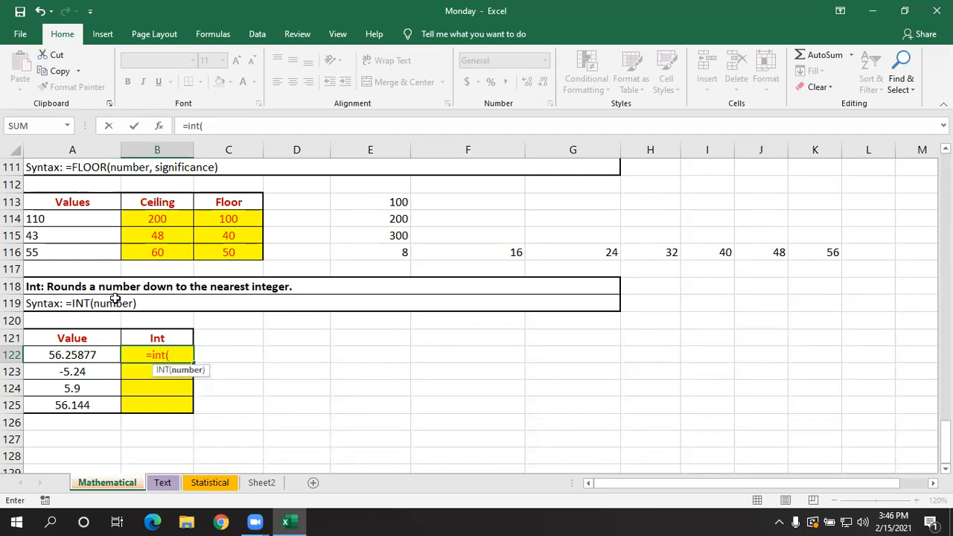
left_click(103, 357)
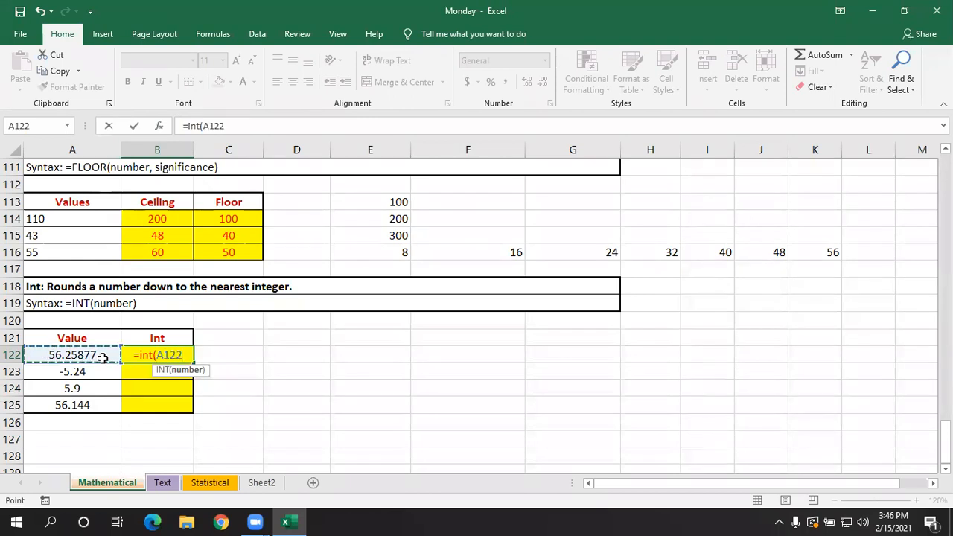
type(")")
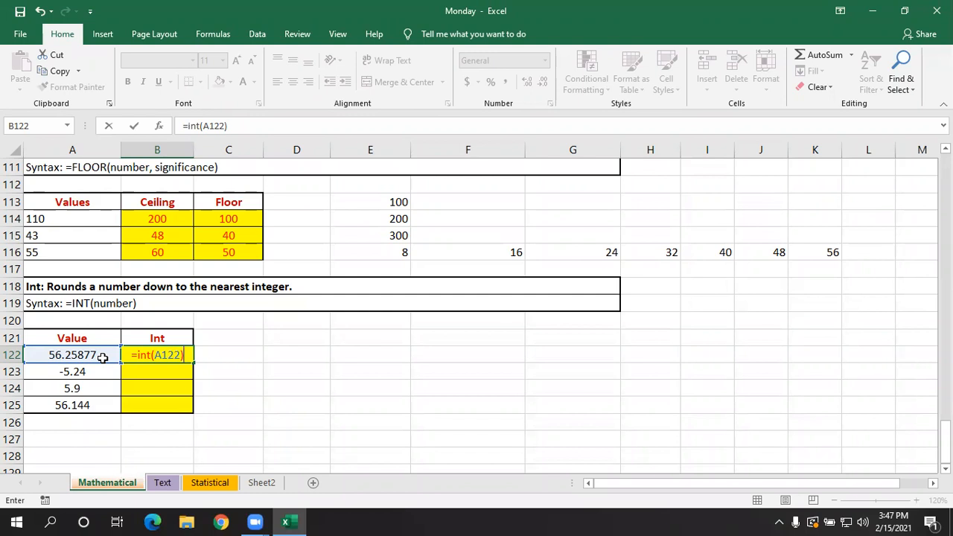
- Enter =INT(A122) in B122 and fill the formula down through B125
key("Return")
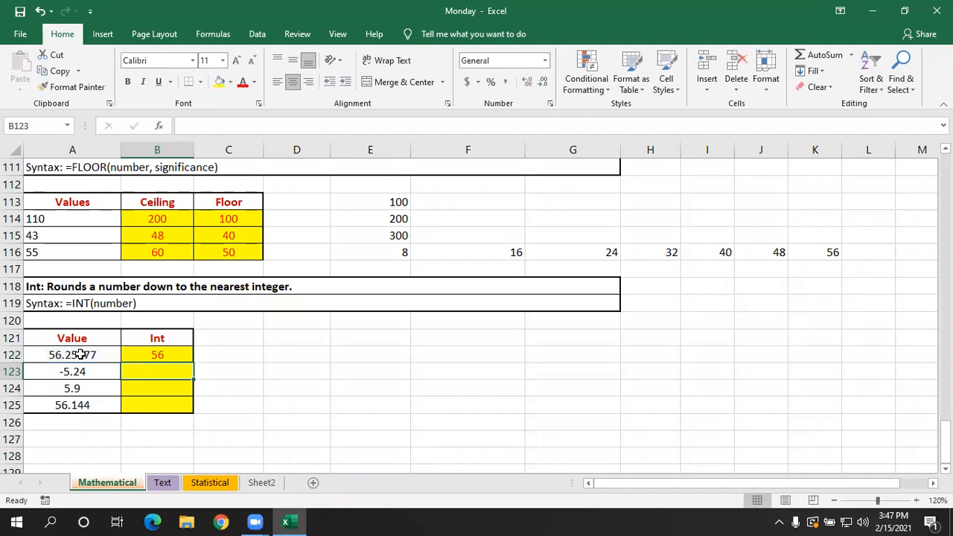
left_click(79, 355)
left_click(144, 355)
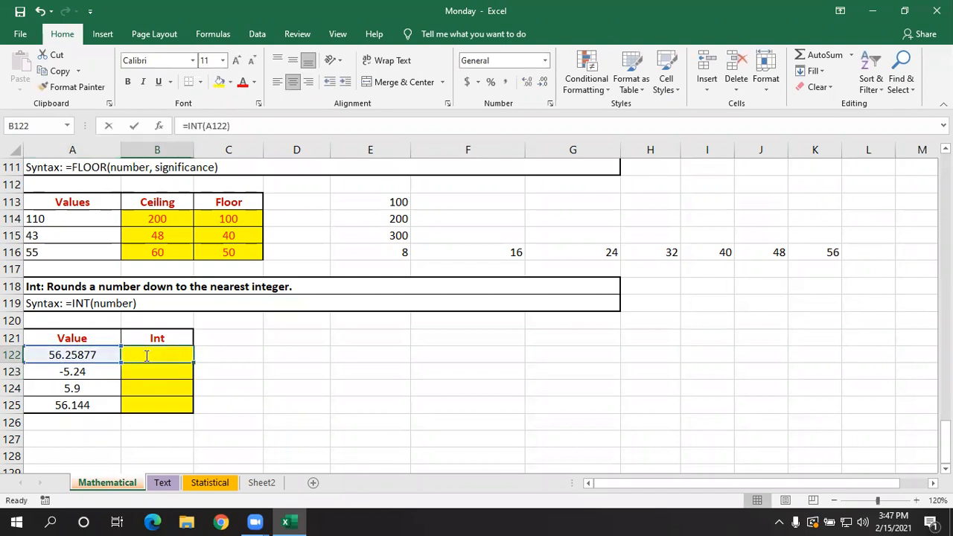
double_click(146, 355)
key("Return")
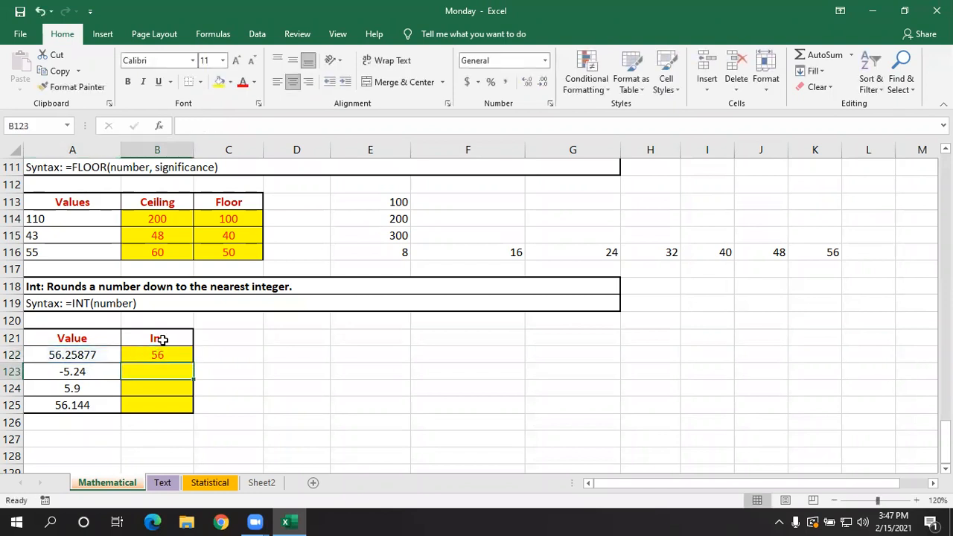
left_click(110, 355)
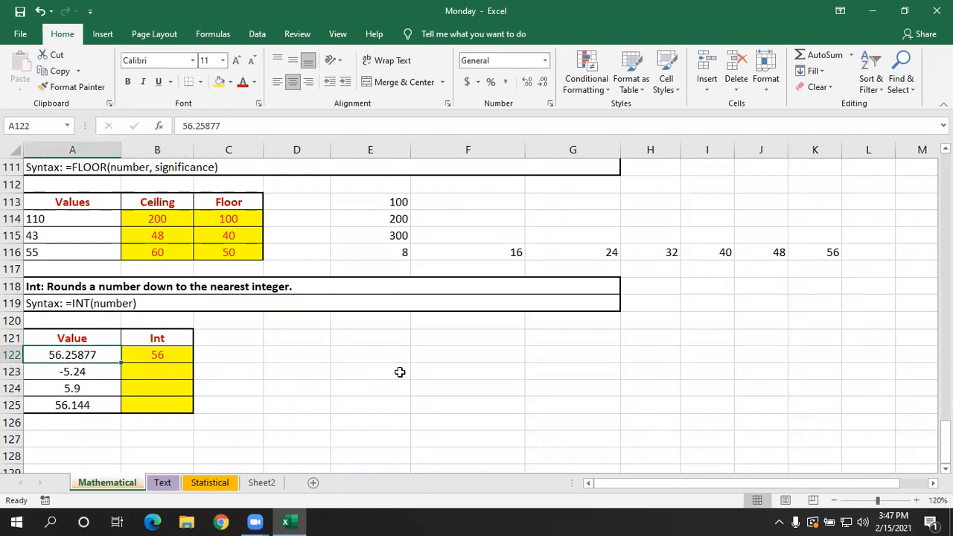
left_click(172, 355)
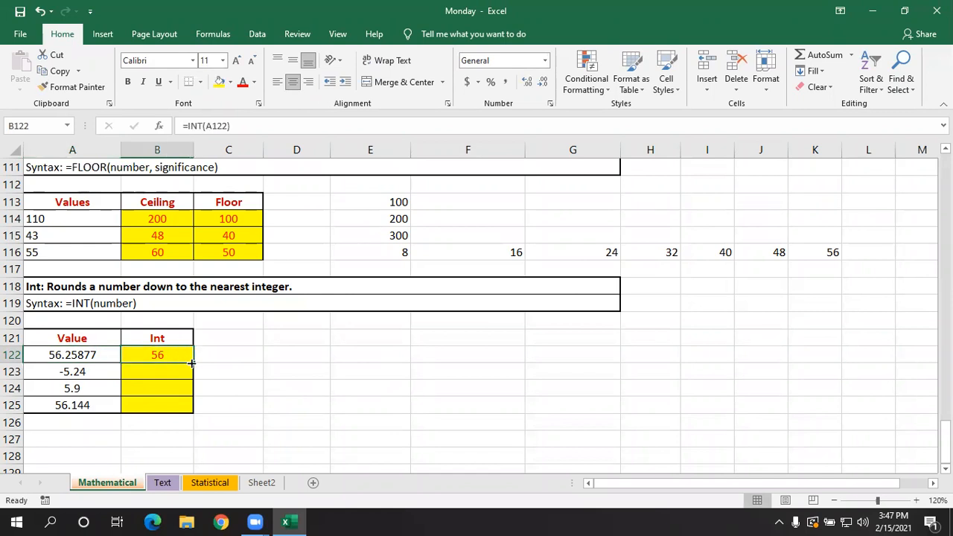
left_click_drag(191, 362, 191, 412)
- Examine the INT results in B122:B125 against their source values, especially the negative number in row 123
left_click(150, 403)
left_click(155, 373)
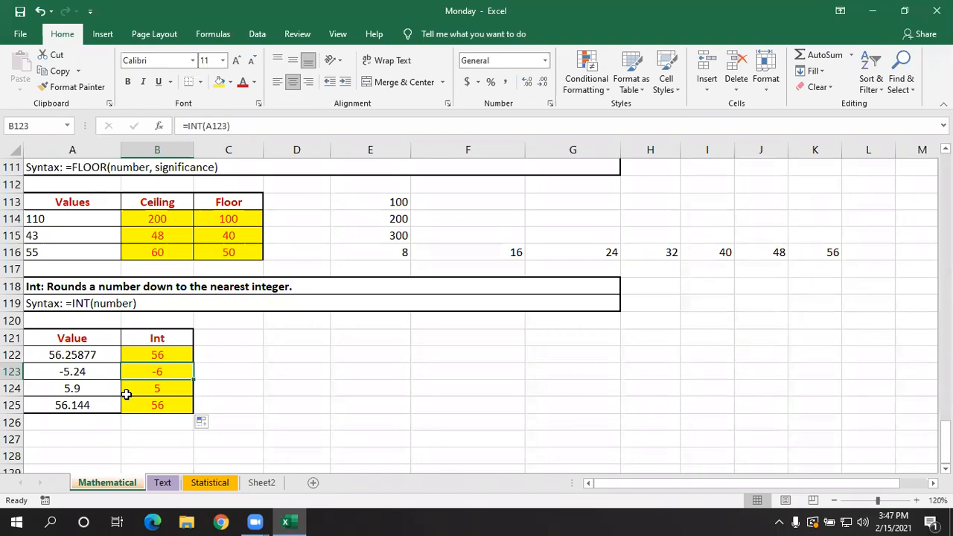
left_click(86, 374)
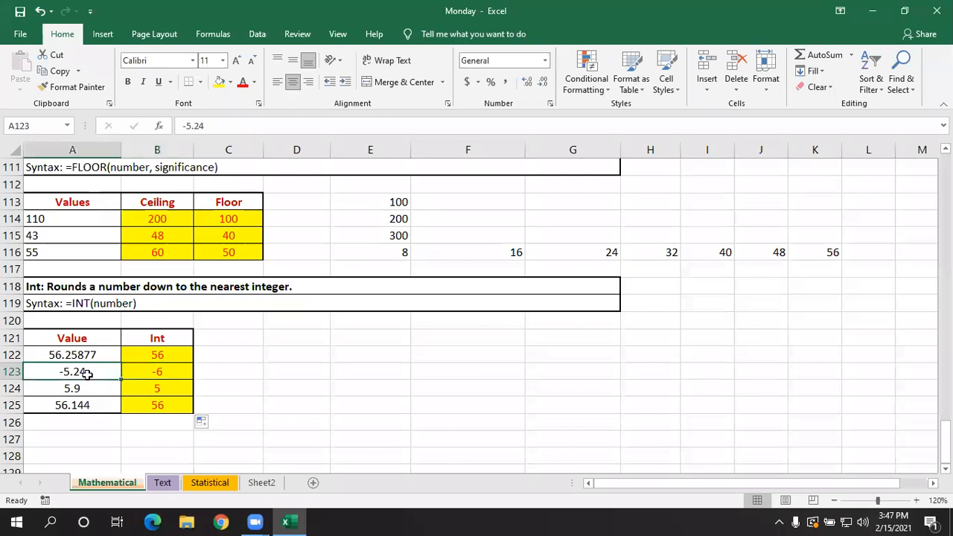
left_click(161, 373)
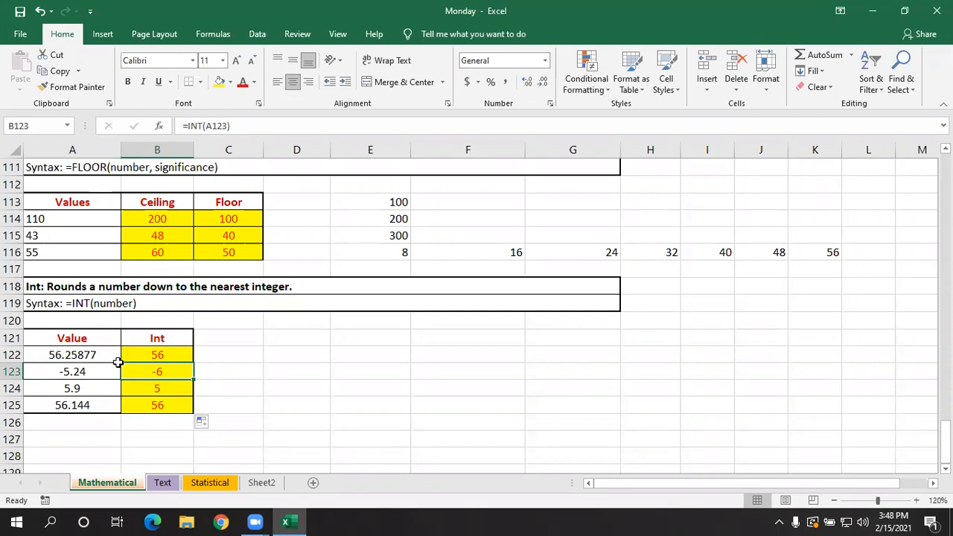
left_click(149, 387)
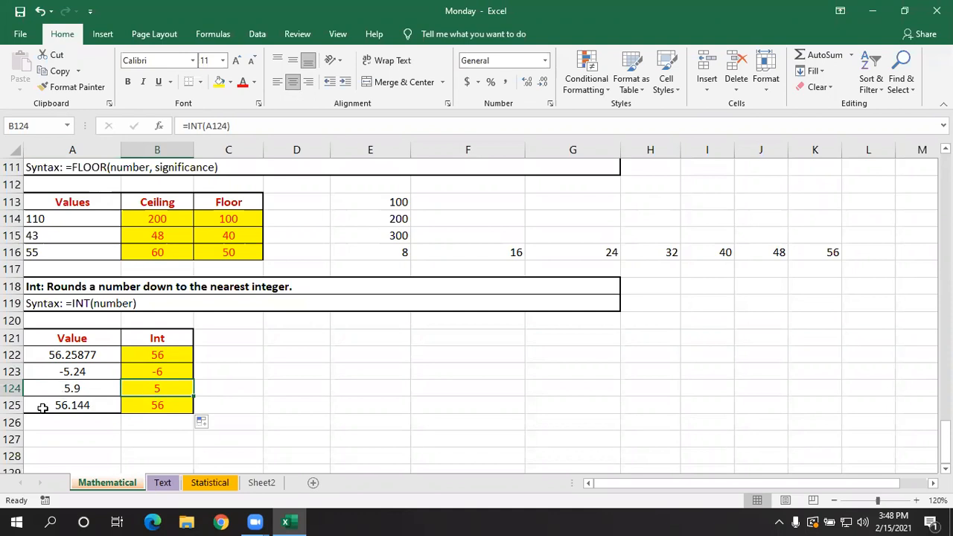
left_click(164, 407)
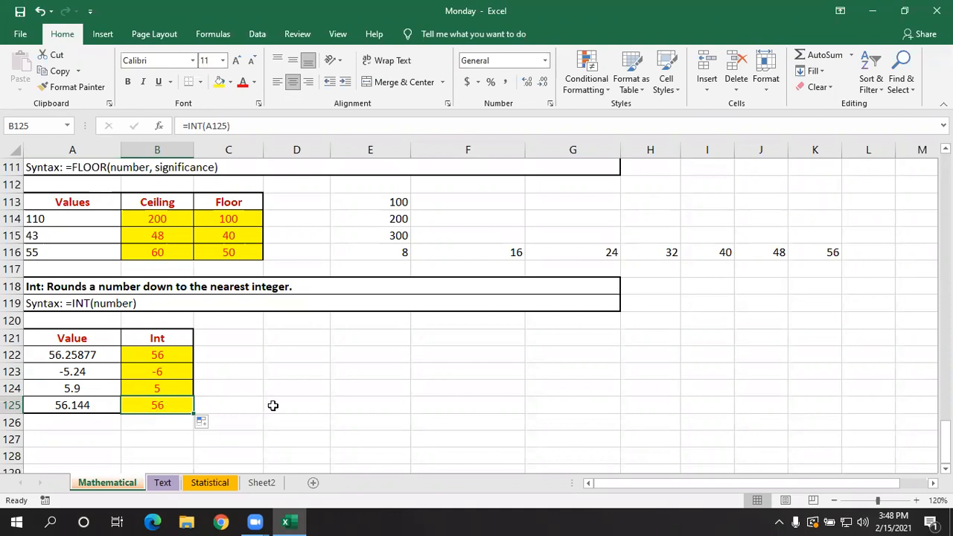
left_click(163, 351)
left_click(162, 370)
left_click(164, 390)
left_click(167, 406)
- Add the heading "Abs" in A127 below the Int table and make it bold
scroll(152, 395, "down", 1)
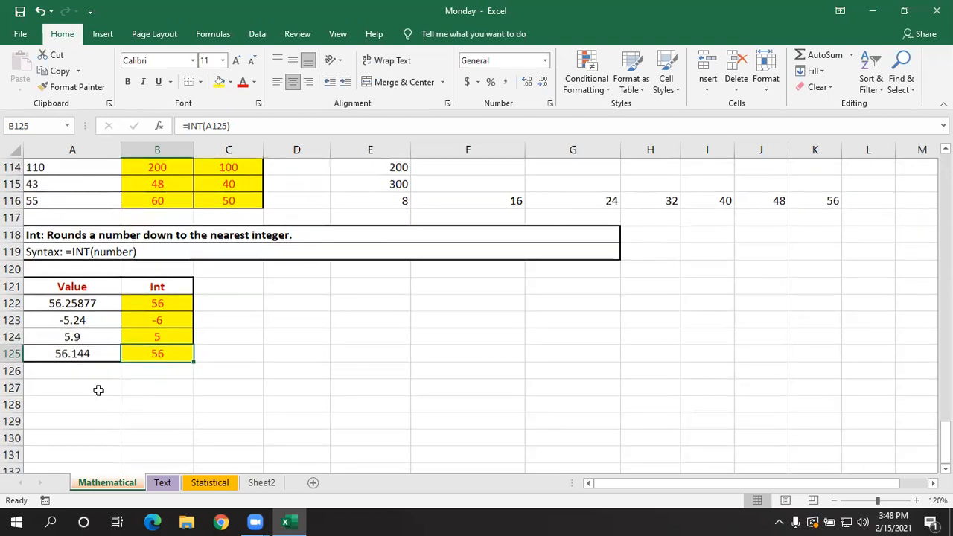
left_click(106, 390)
type("Abs")
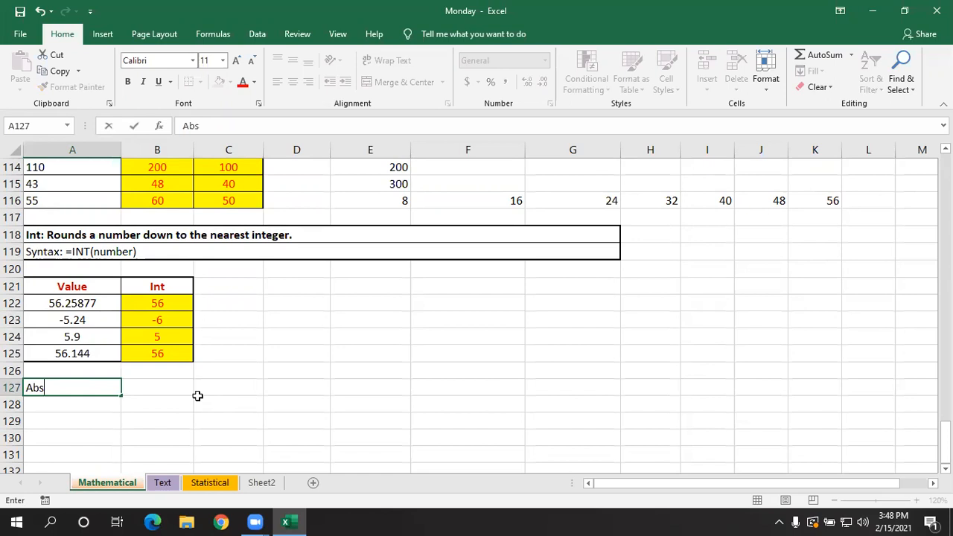
key("Return")
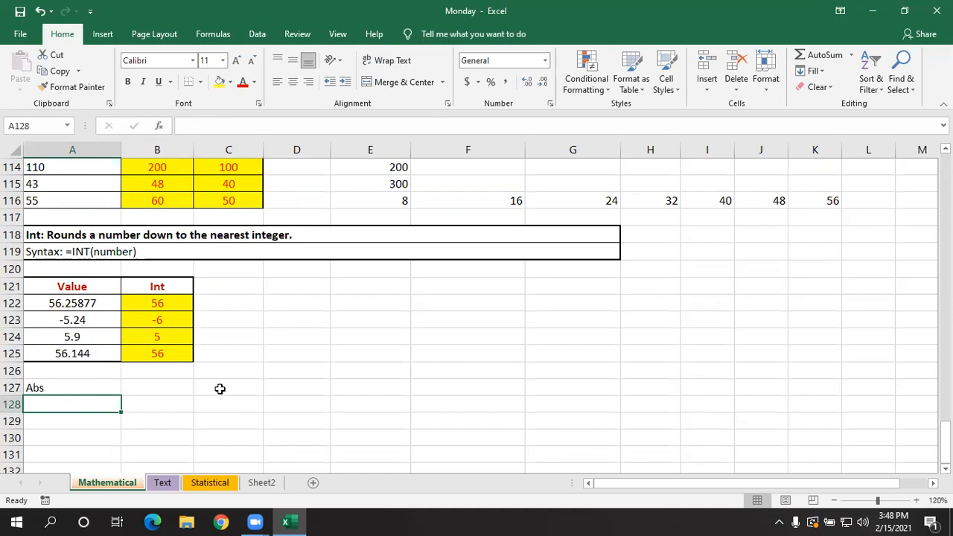
left_click(62, 393)
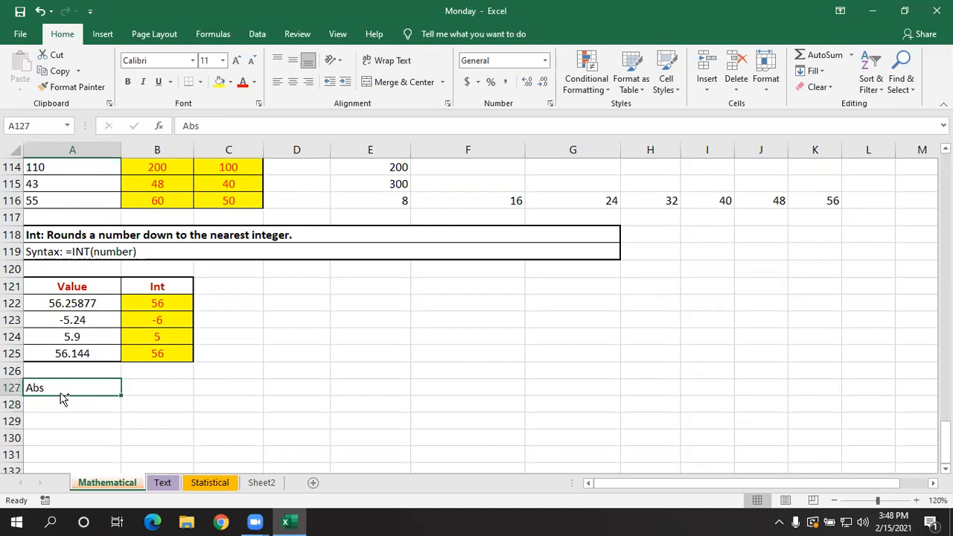
key("ctrl+b")
- Enter =-9/3 in A128 with a leading space so it is stored as text
left_click(81, 406)
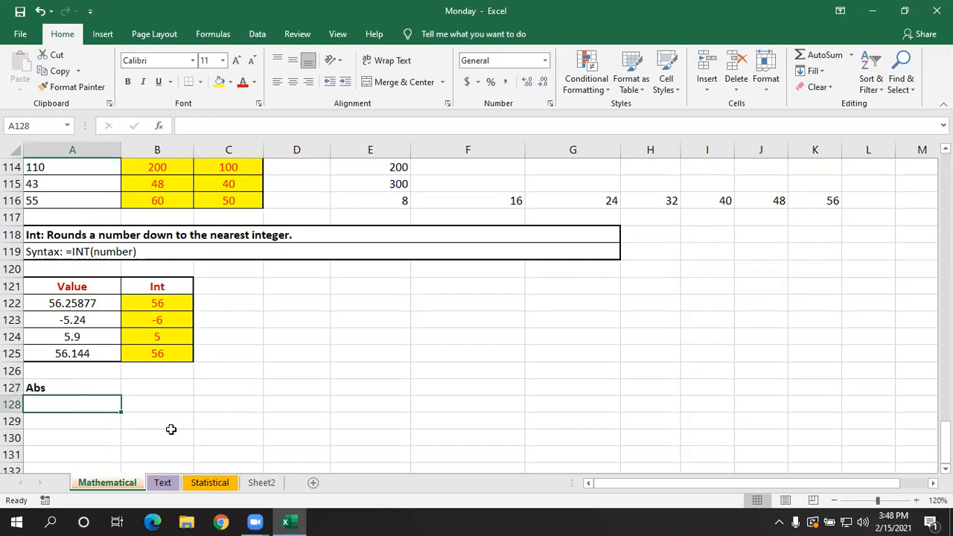
type("=")
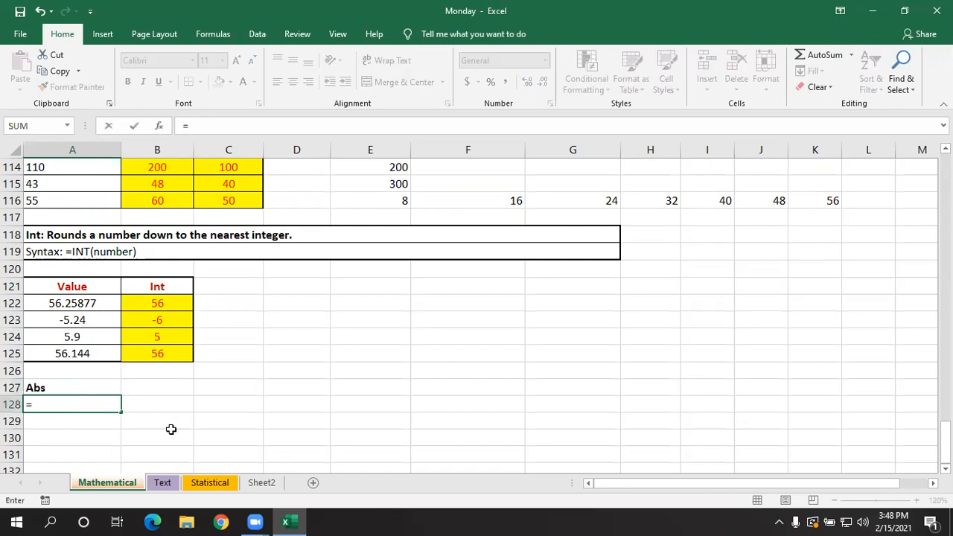
type("-9")
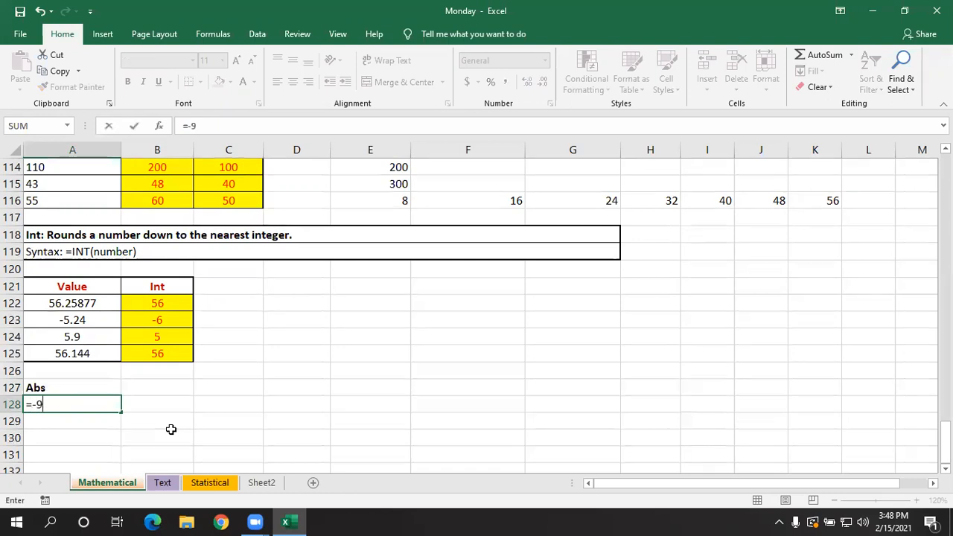
type("/3")
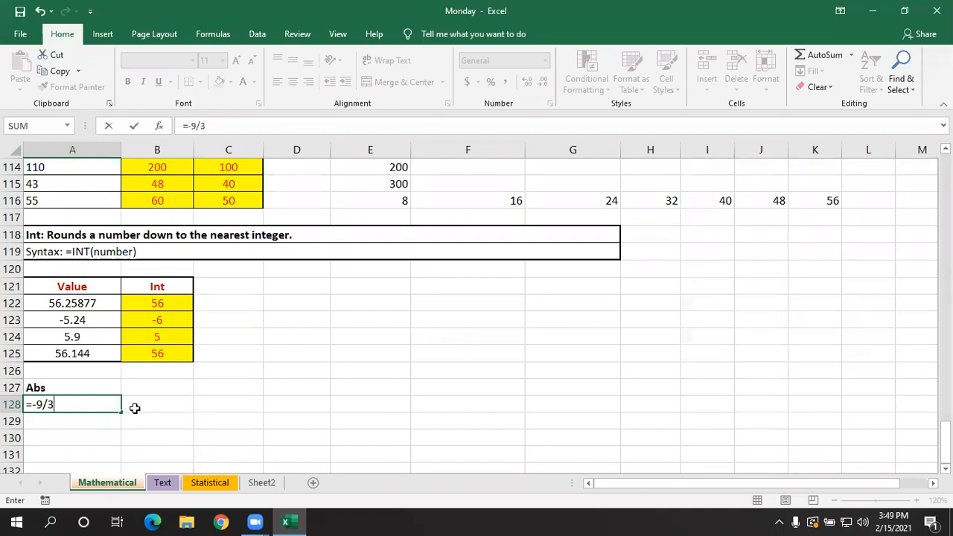
left_click(25, 404)
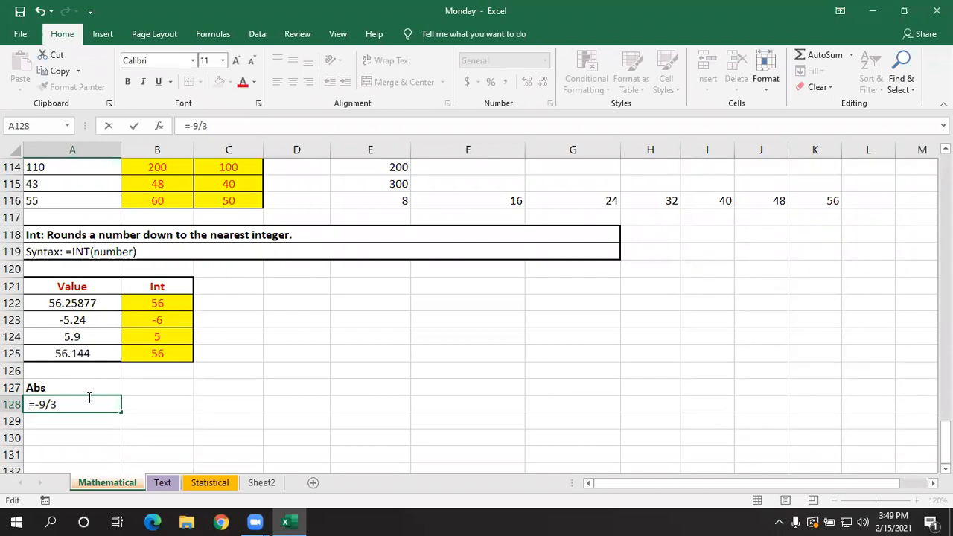
key("Return")
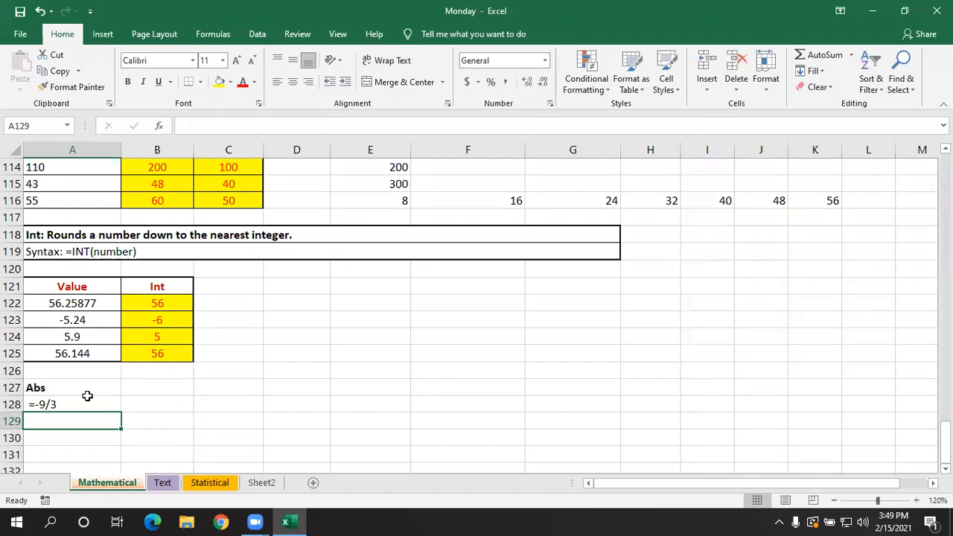
- Enter =-5-3 in A129 with a leading space so it is stored as text
type("=")
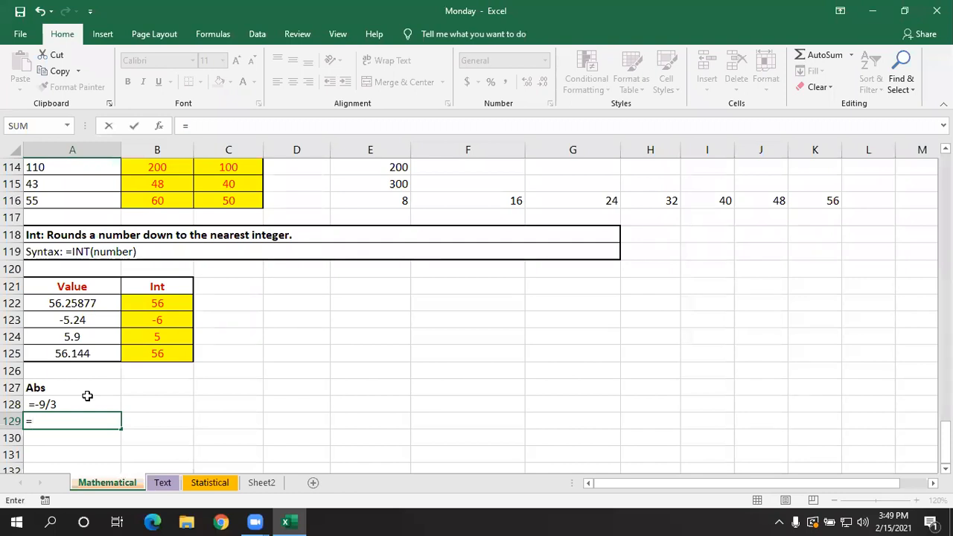
type("-5-3")
left_click(29, 421)
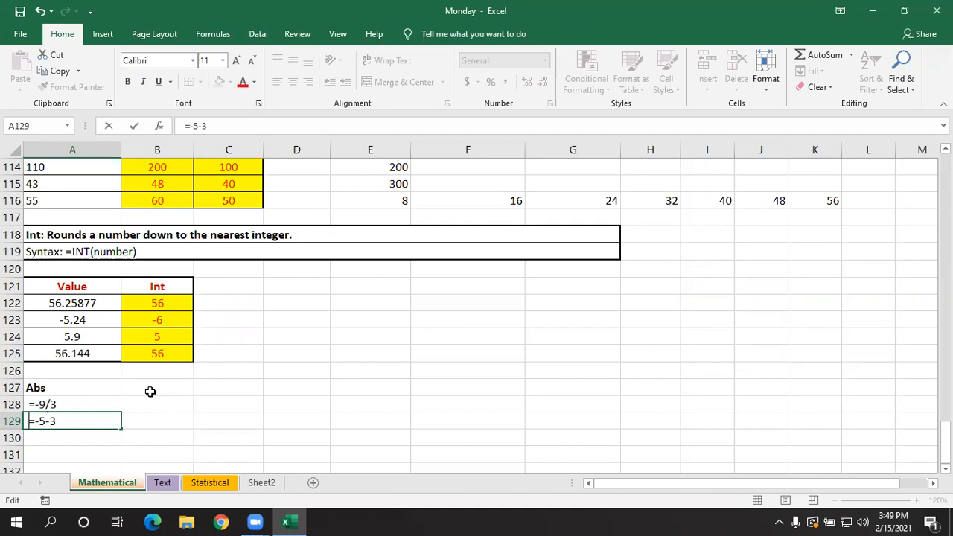
- Remove the leading space in A128 so that =-9/3 calculates as a formula
left_click(29, 405)
double_click(30, 405)
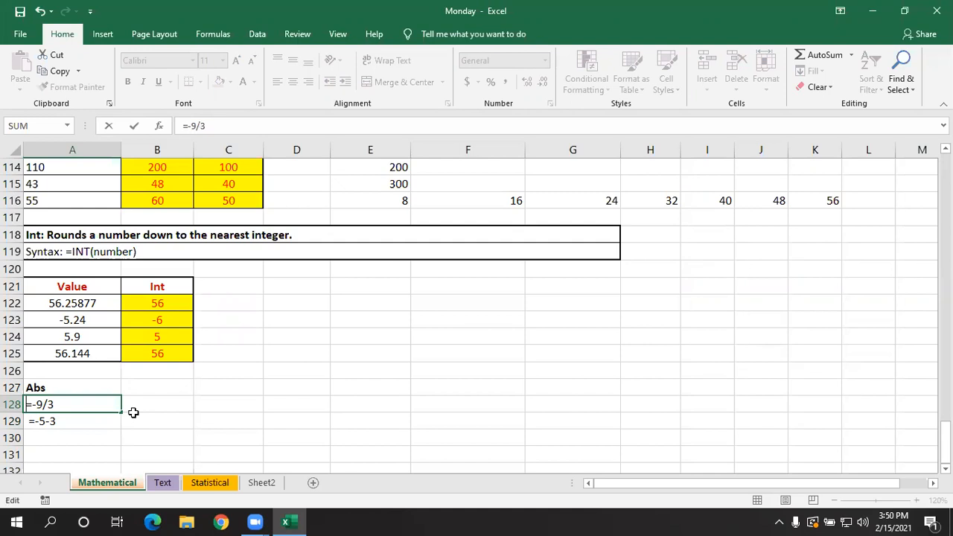
key("Return")
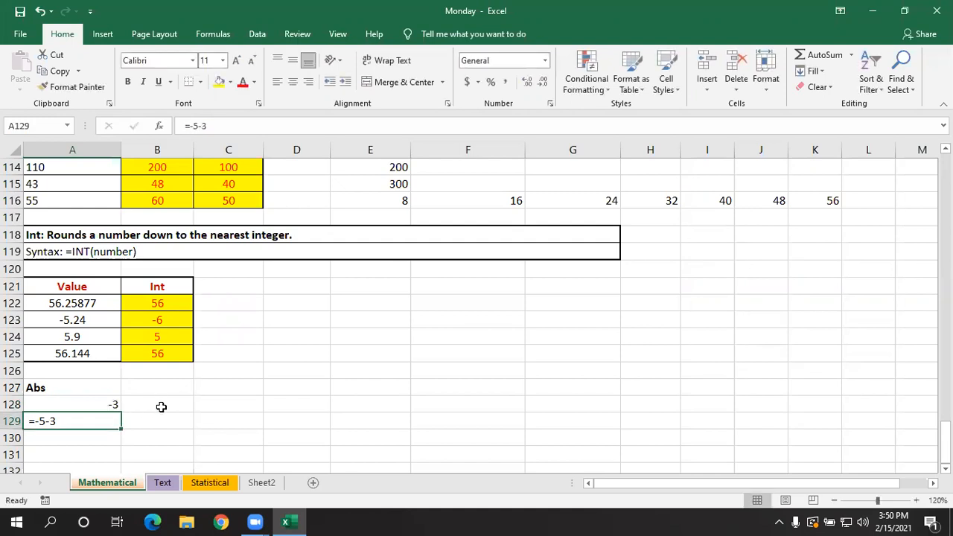
- Wrap the calculation in A128 in the ABS function as =ABS(-9/3)
double_click(112, 402)
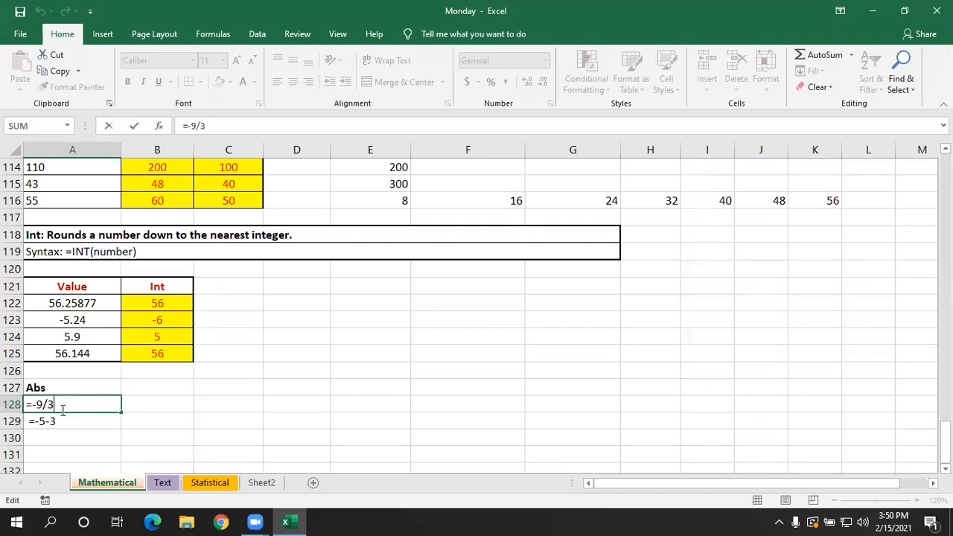
left_click(33, 404)
type("abs")
key("Tab")
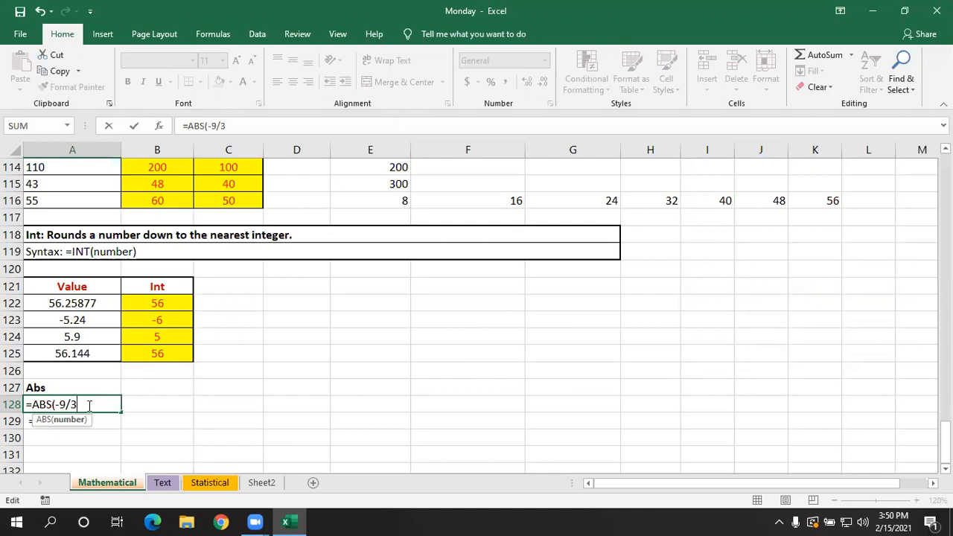
type(")")
key("Return")
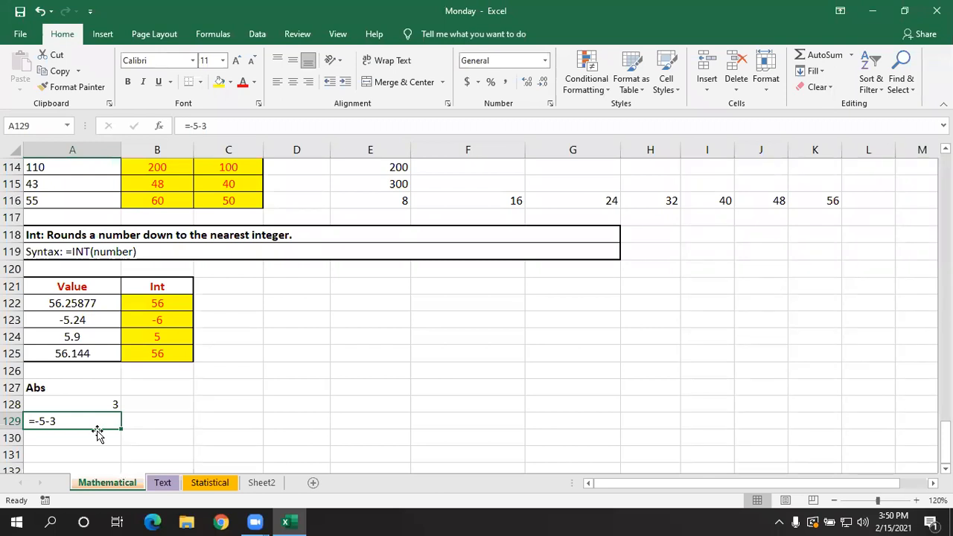
- Remove the leading space in A129 and wrap its calculation in the ABS function as =ABS(-5-3)
double_click(35, 420)
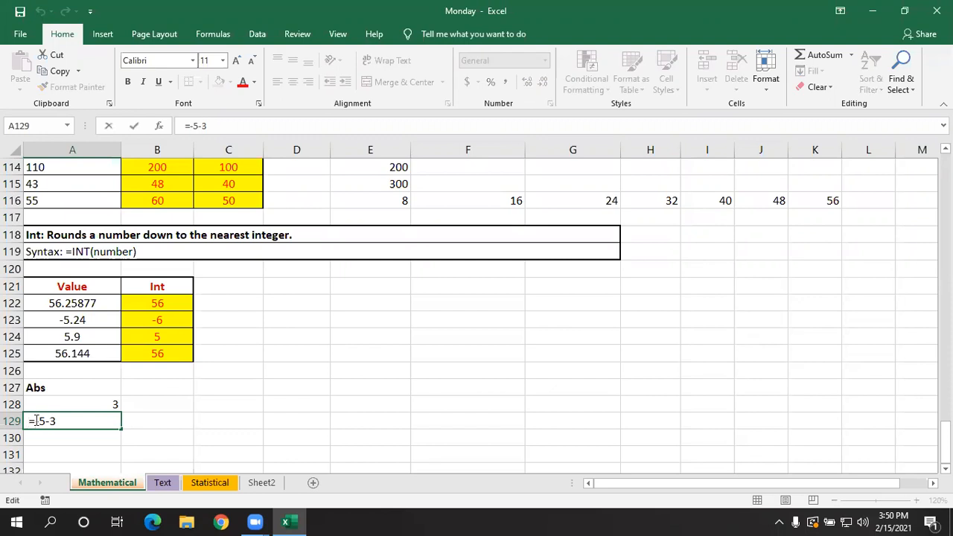
key("Return")
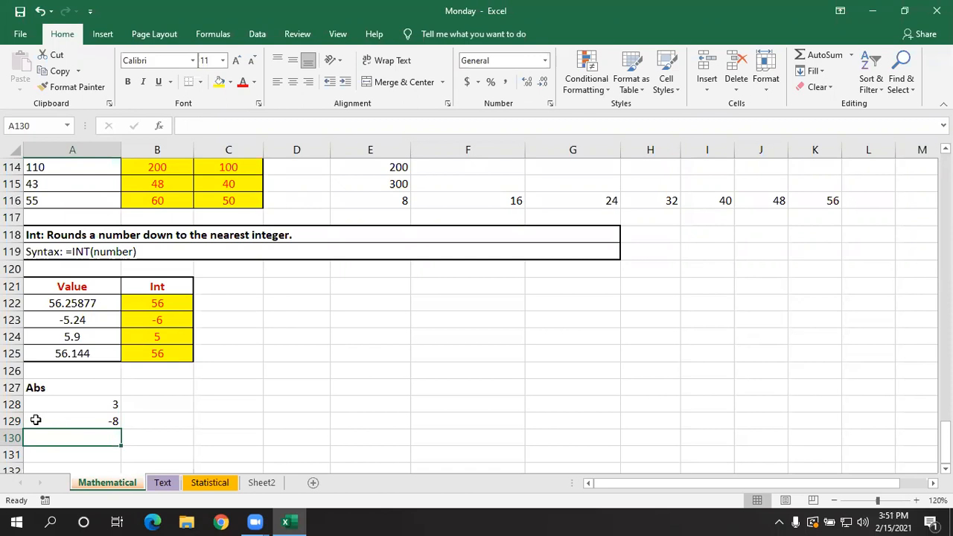
double_click(35, 420)
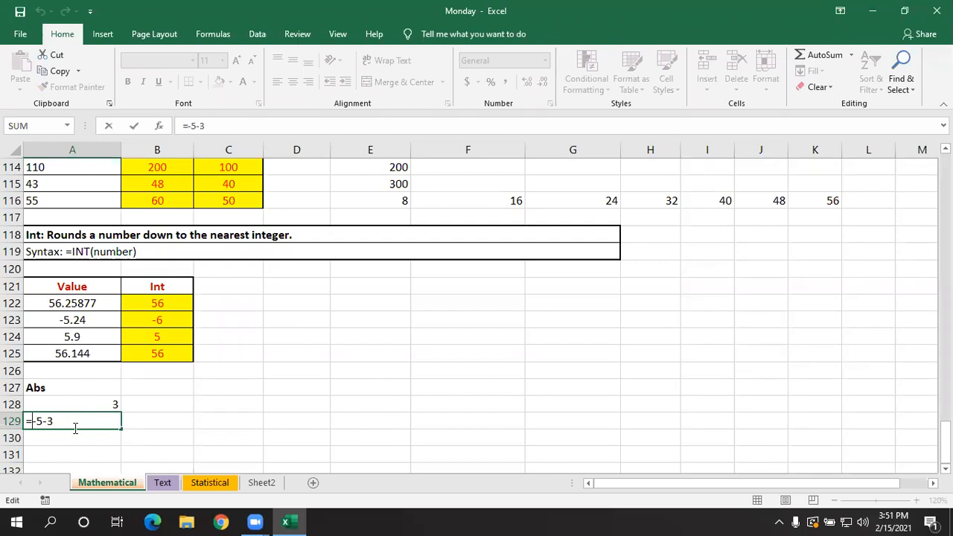
type("ABS(-5-3")
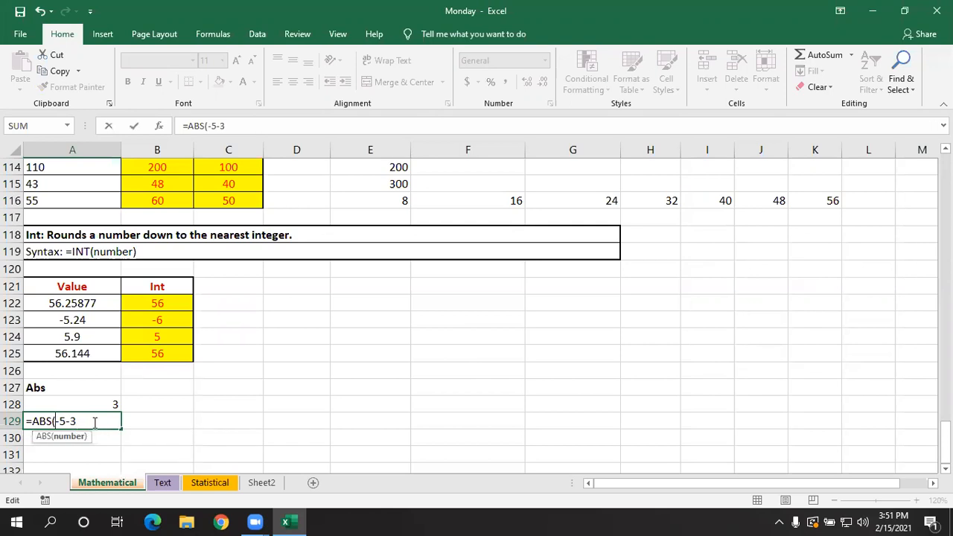
type(")")
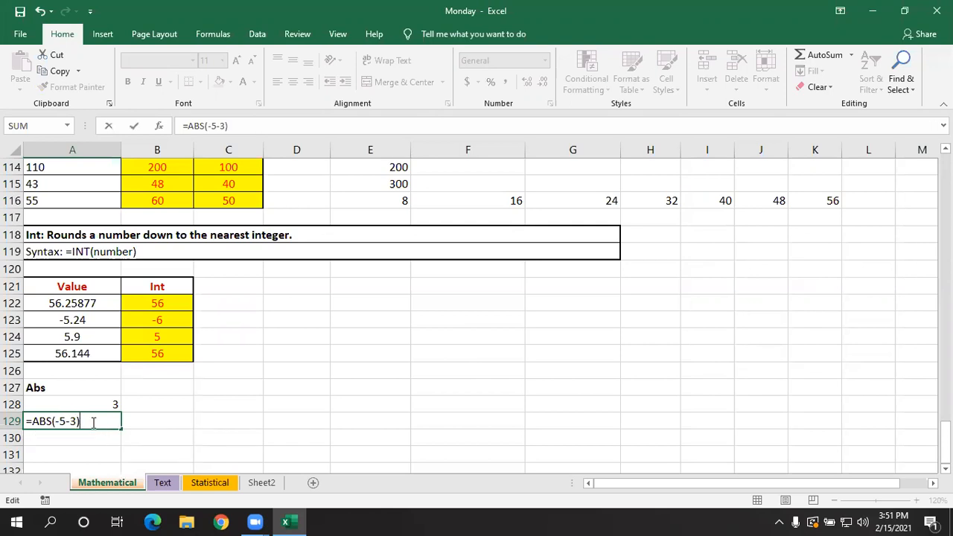
key("Return")
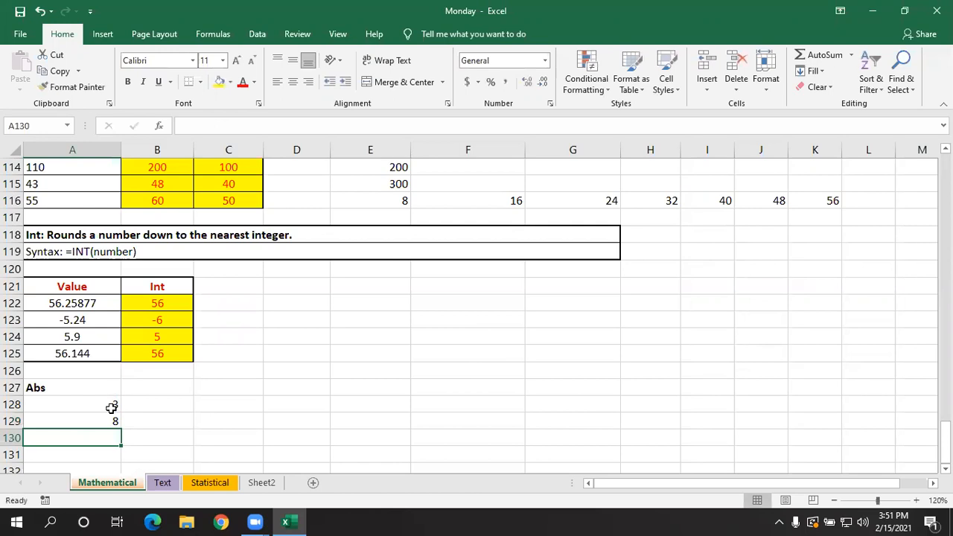
- Enter the negative values -3, -9 and -5.34 in A131, A132 and A133 below the Abs examples
scroll(143, 420, "down", 2)
left_click(97, 354)
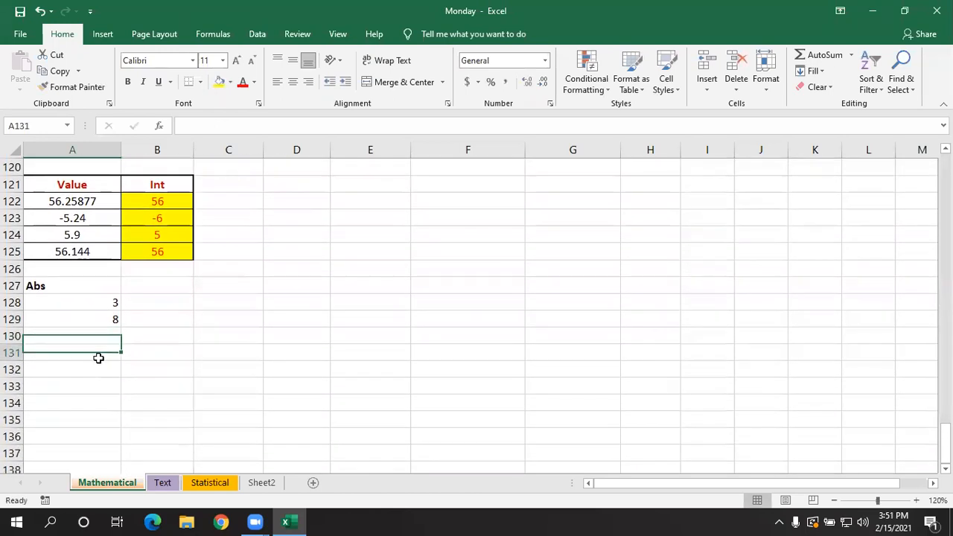
type("-3")
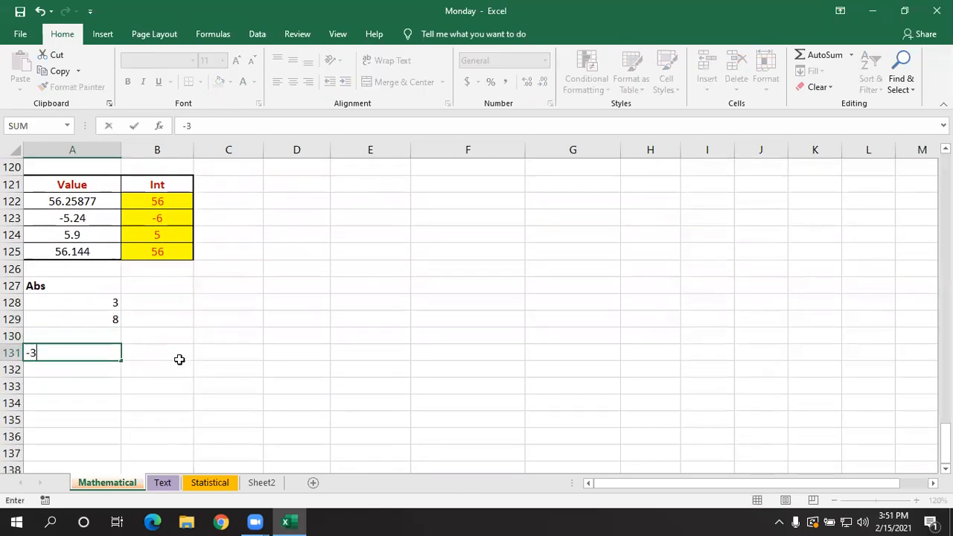
key("Return")
type("-9")
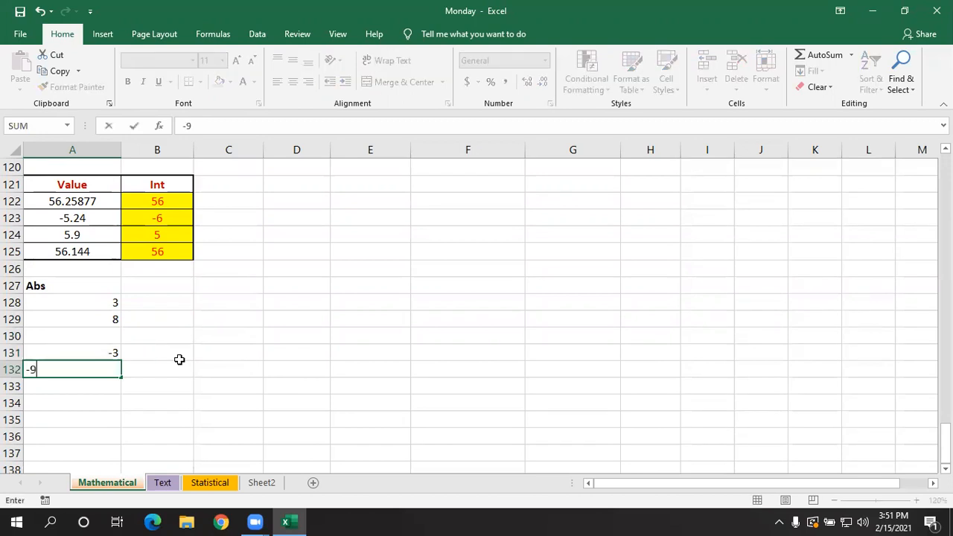
key("Return")
type("-5.34")
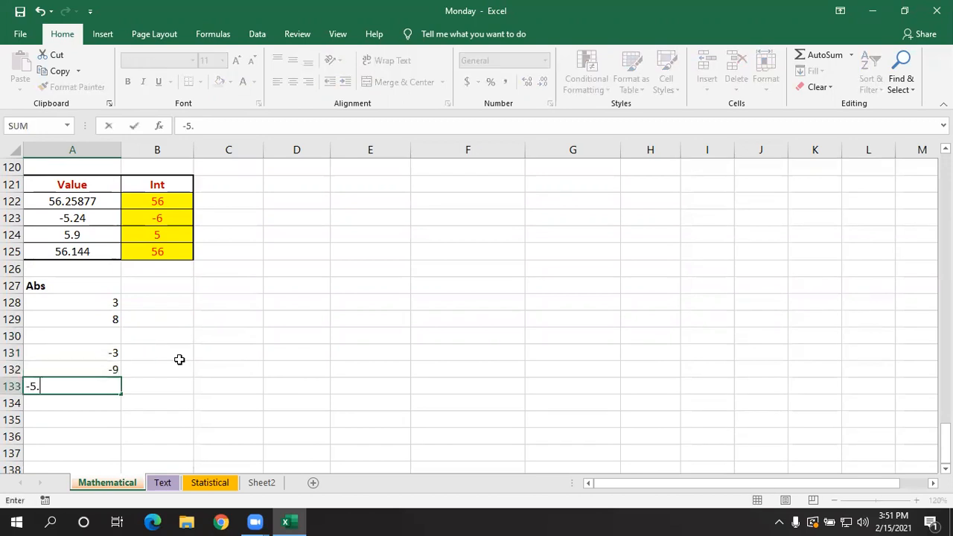
key("Return")
- Calculate the absolute value of A131 in B131 with the formula =ABS(A131)
key("Right")
key("Up")
key("Up")
key("Up")
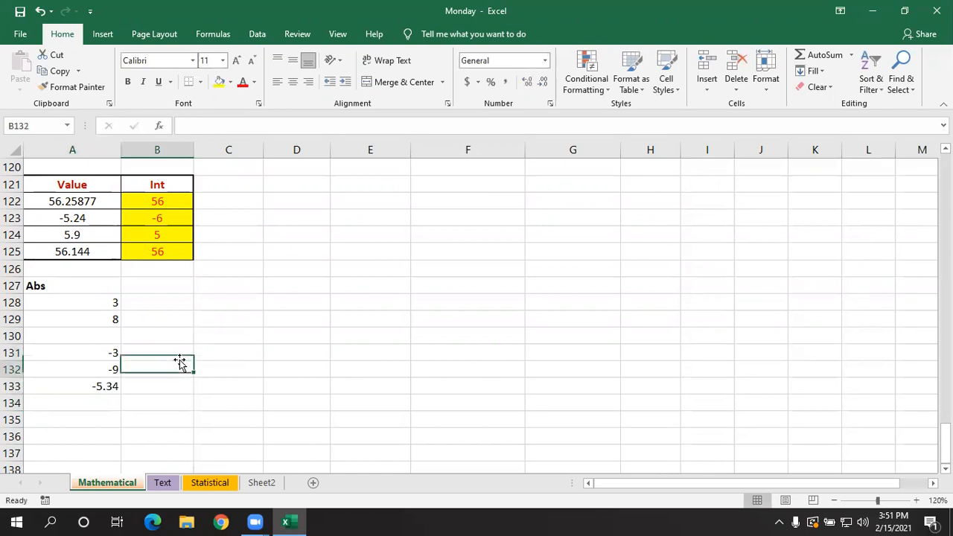
type("=ABS(")
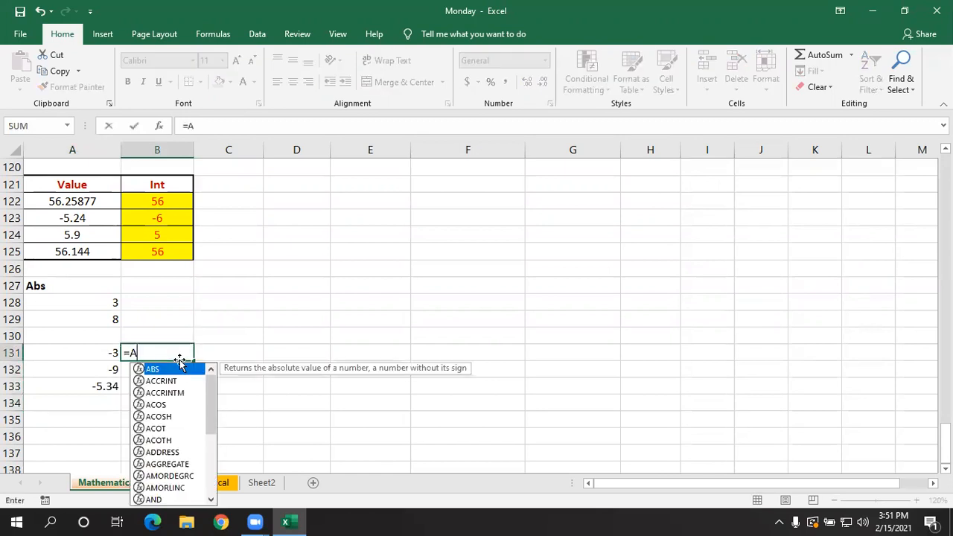
left_click(96, 350)
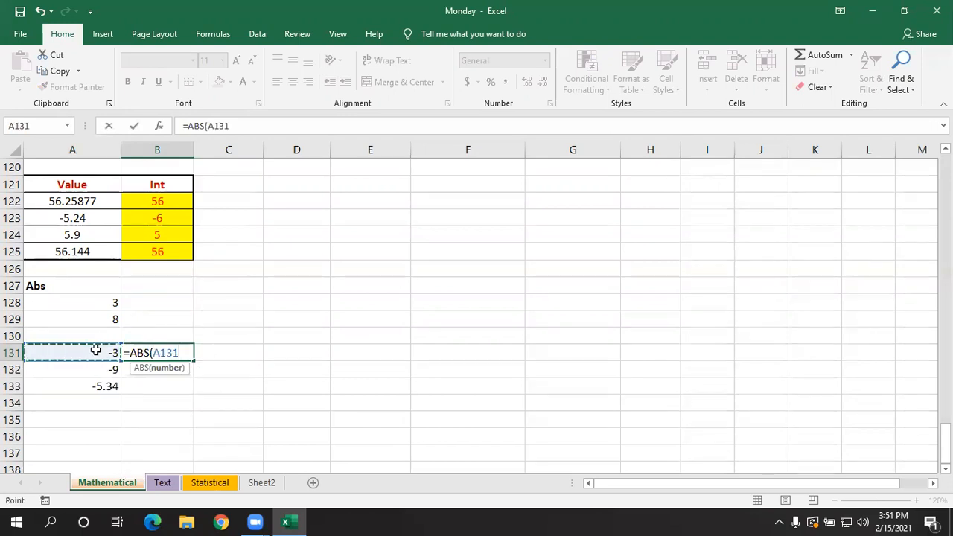
type(")")
key("ctrl+Return")
key("Return")
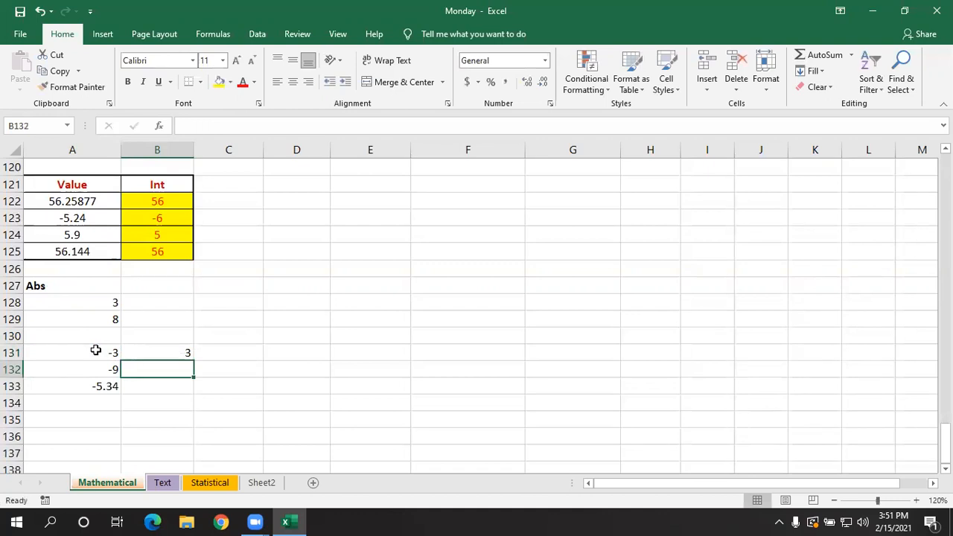
- Fill the ABS formula from B131 down through B133
left_click(159, 349)
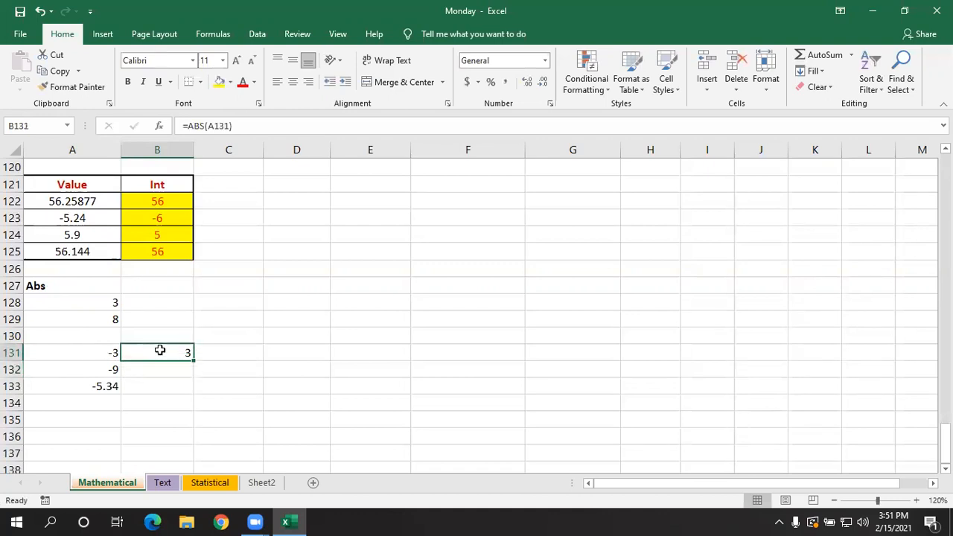
left_click_drag(193, 360, 192, 390)
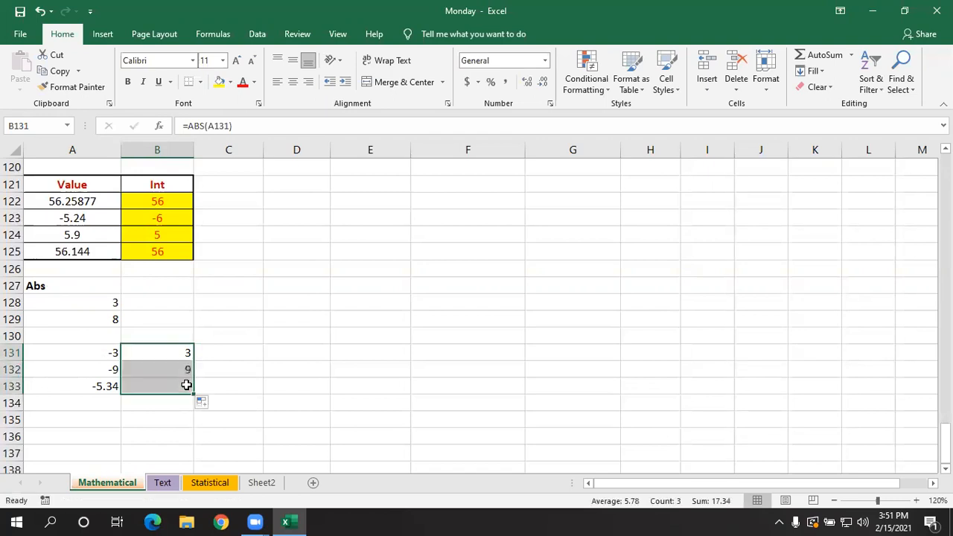
left_click(361, 422)
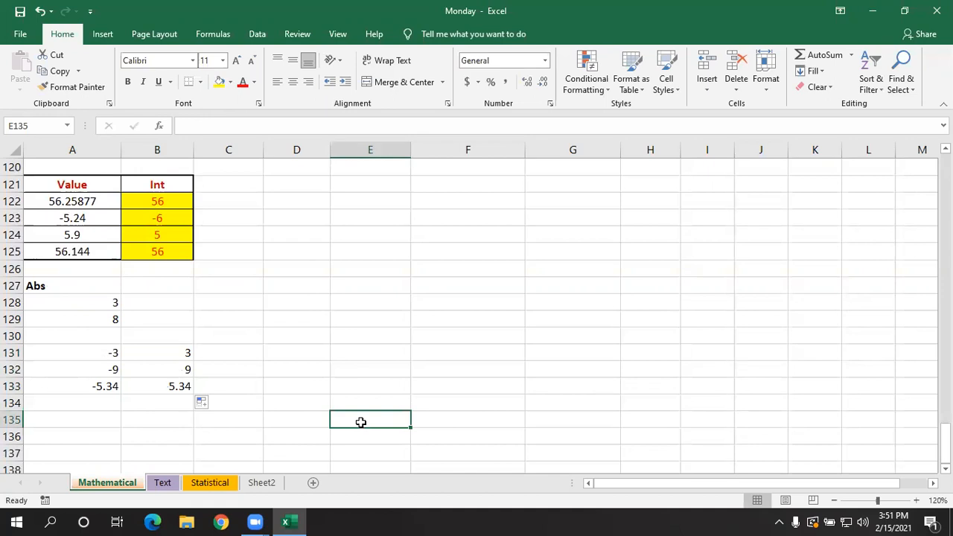
left_click(347, 383)
- Review the function sections from INT back up to SUM, including the SUMIF and SUMIFS examples
scroll(306, 340, "up", 3)
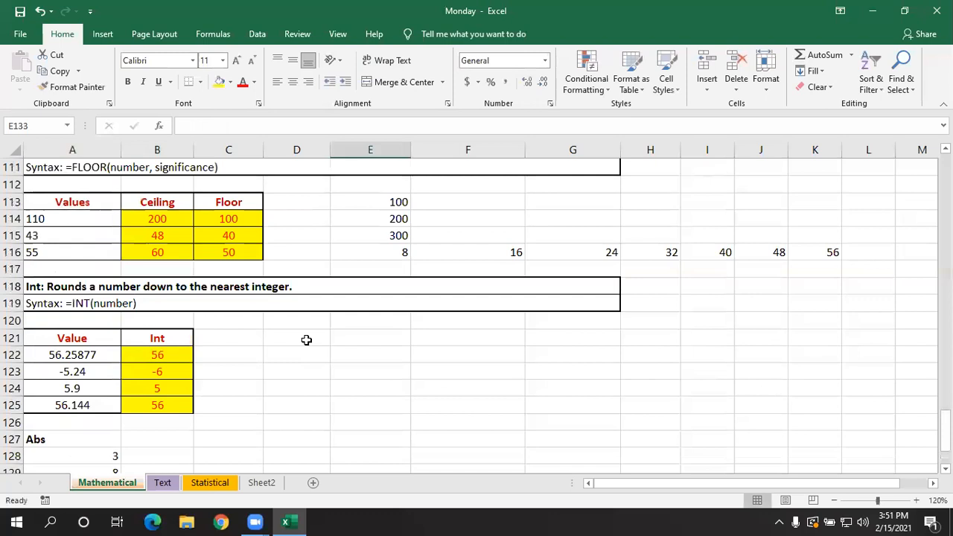
left_click(309, 338)
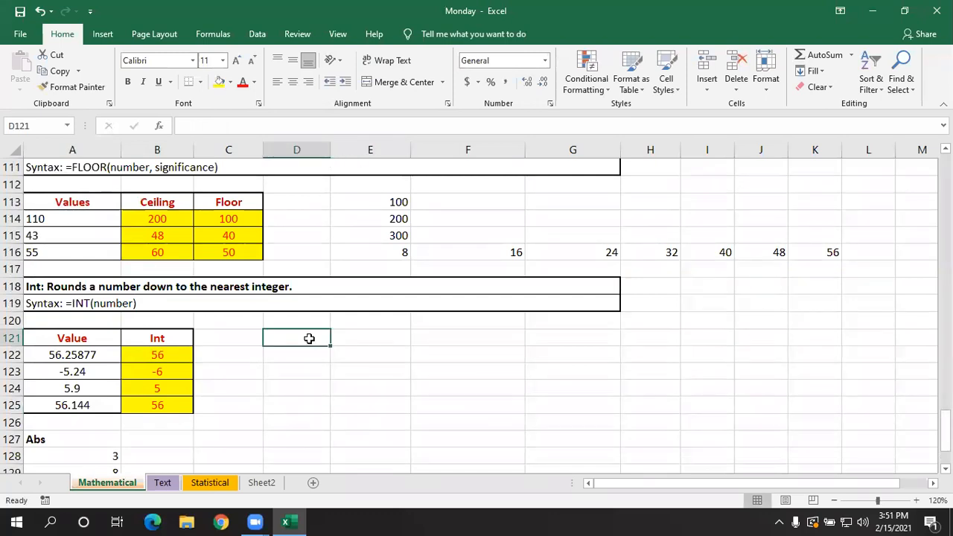
scroll(309, 338, "up", 16)
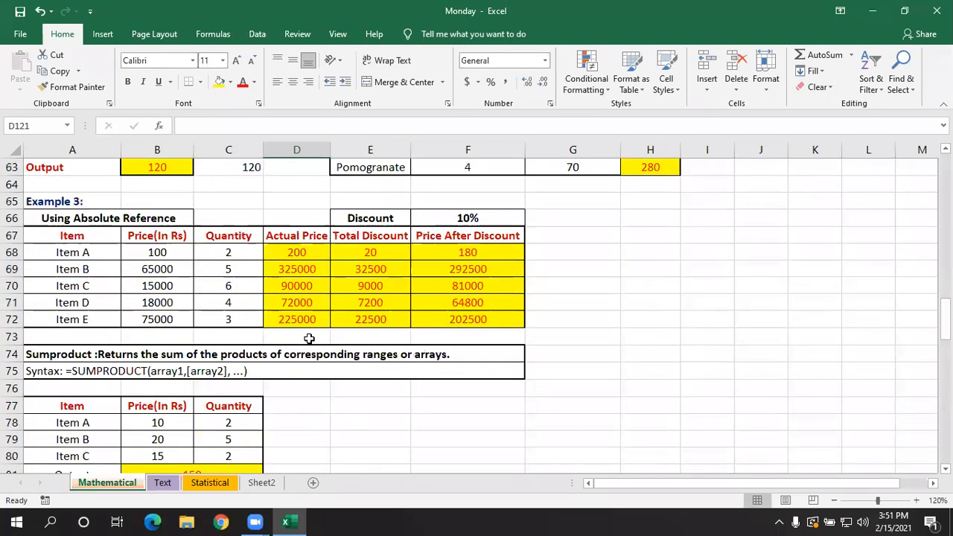
scroll(309, 338, "up", 19)
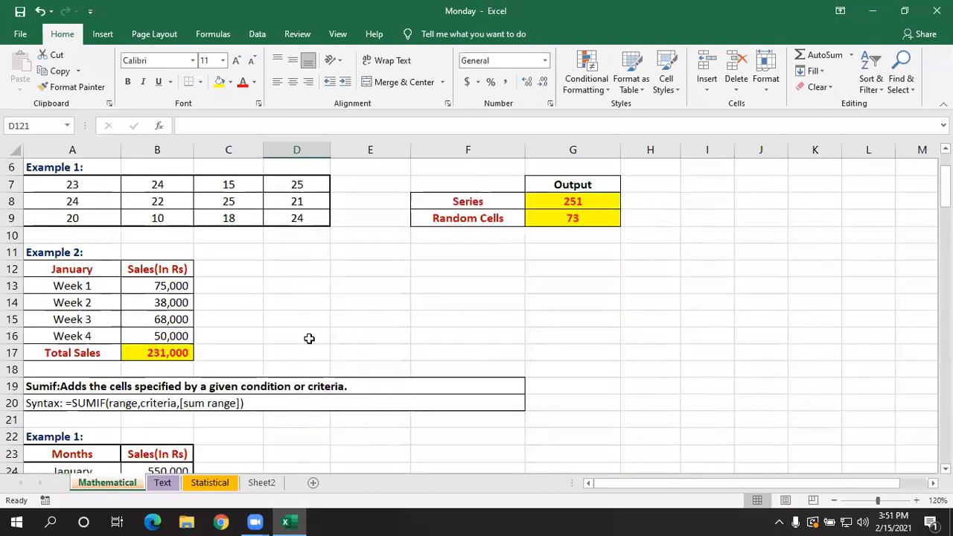
scroll(309, 338, "up", 2)
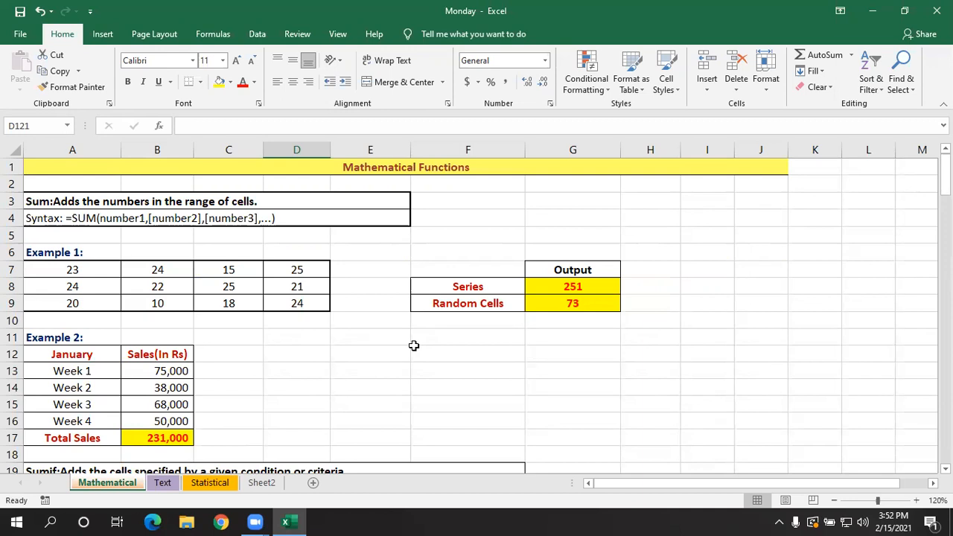
scroll(414, 346, "down", 7)
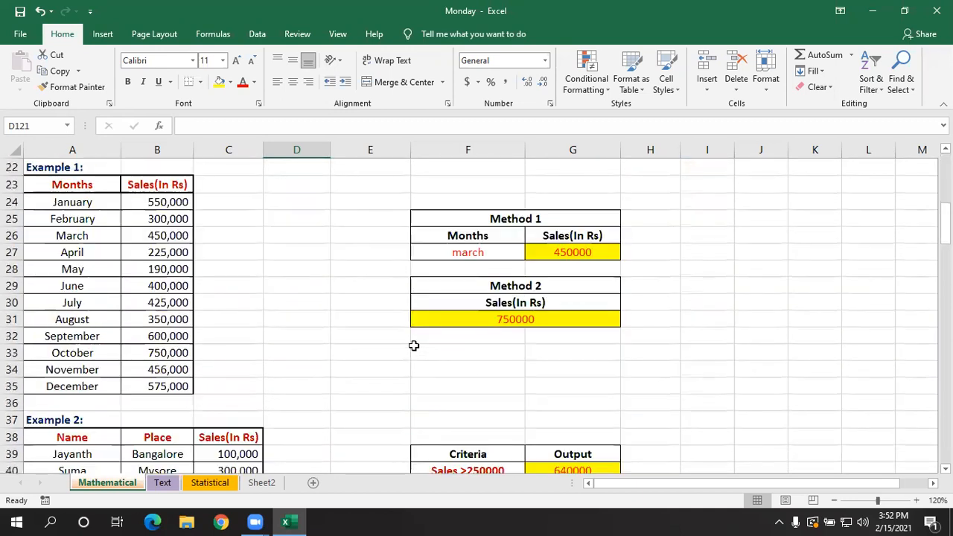
scroll(414, 345, "down", 4)
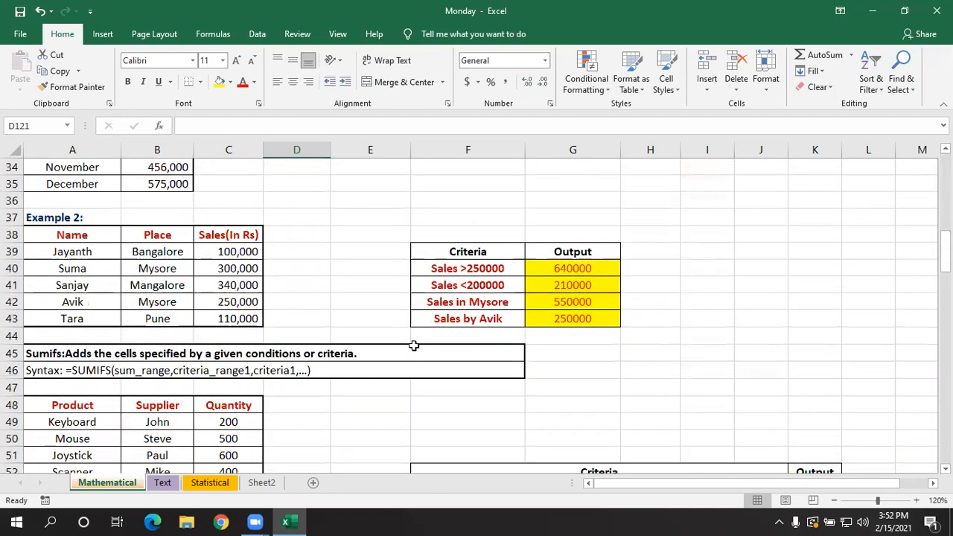
scroll(414, 345, "down", 2)
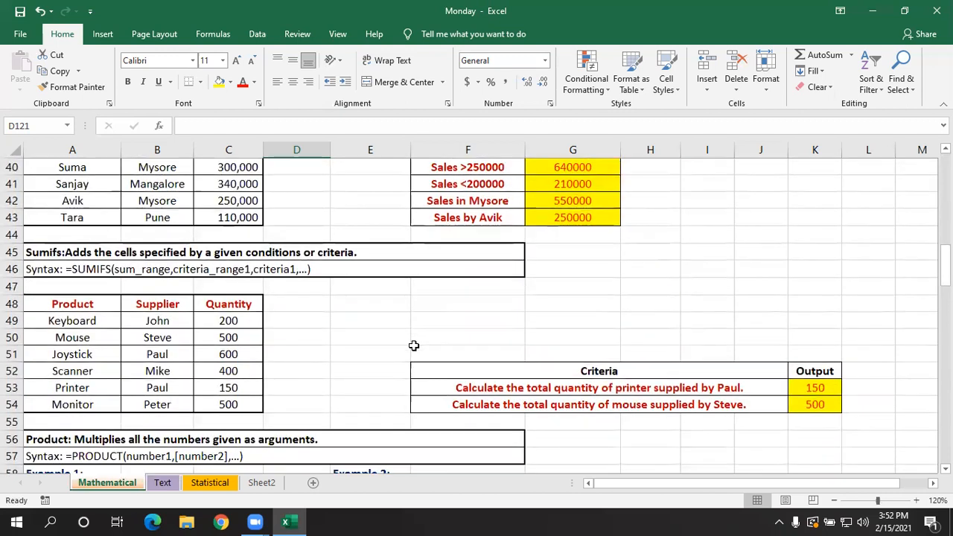
scroll(413, 346, "up", 12)
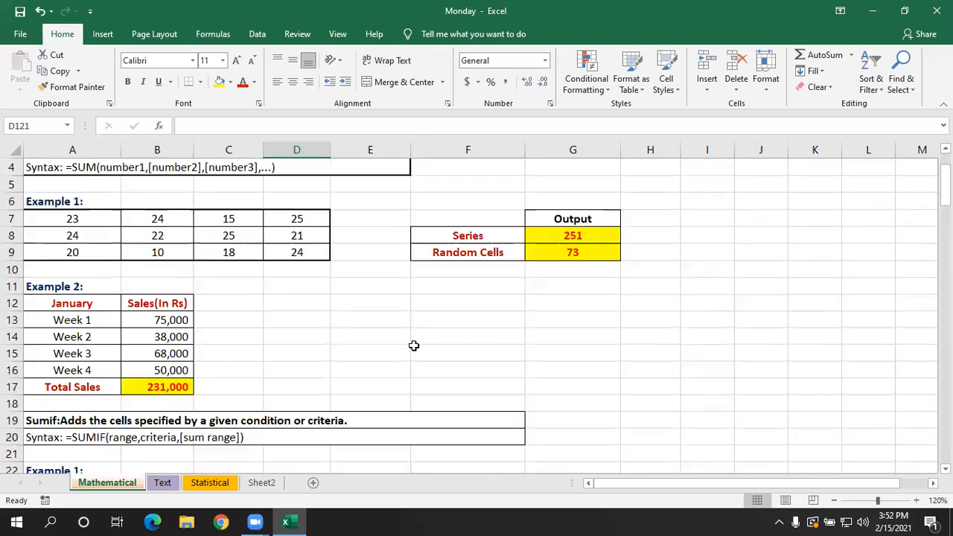
scroll(414, 345, "up", 1)
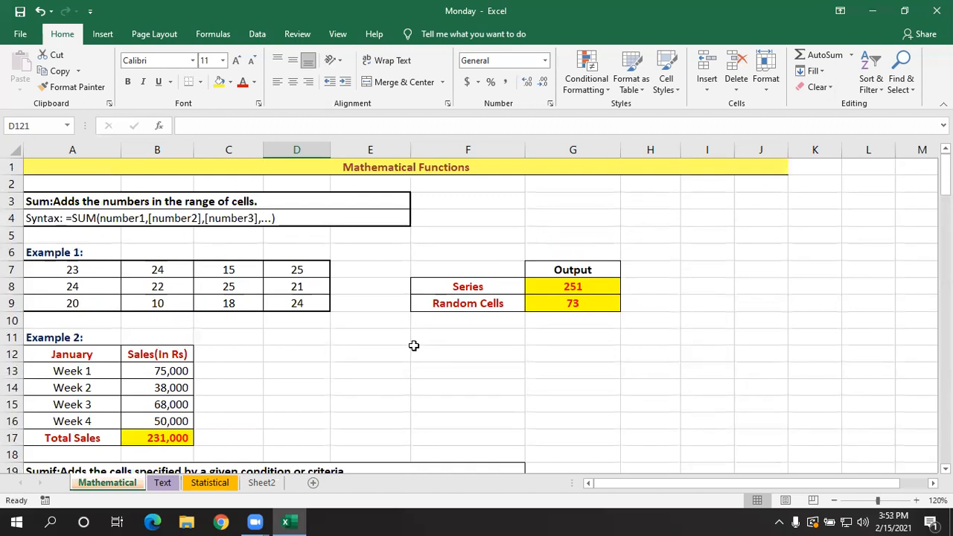
- Examine the range used by the SUM formula in G8, the Series output of Example 1
double_click(573, 287)
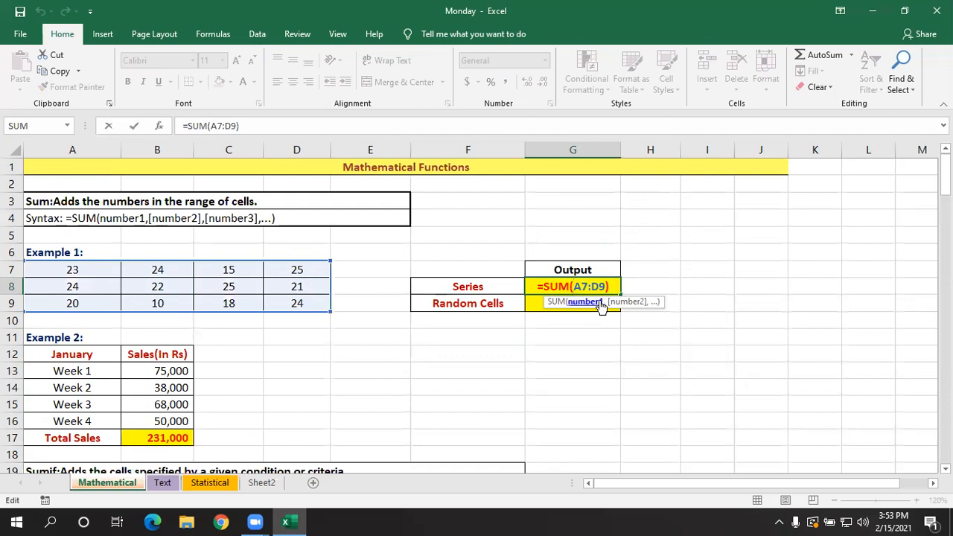
key("Return")
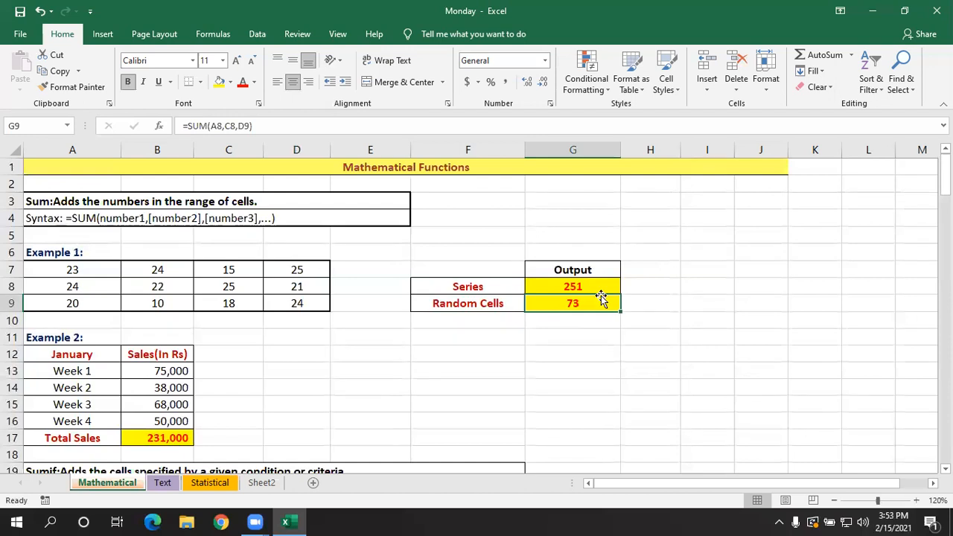
left_click(593, 296)
double_click(592, 296)
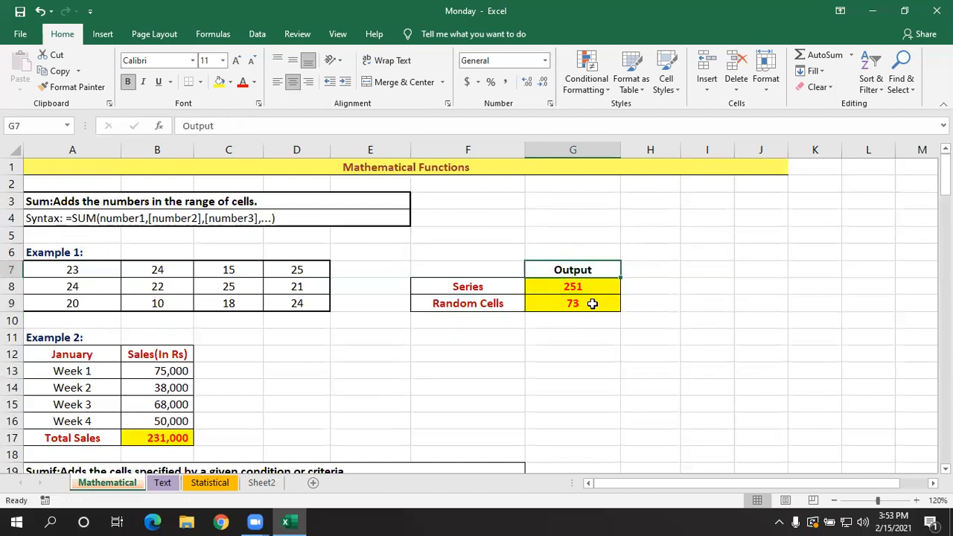
- Examine the individual cell references in the SUM formula in G9, the Random Cells output of Example 1
left_click(593, 302)
double_click(593, 302)
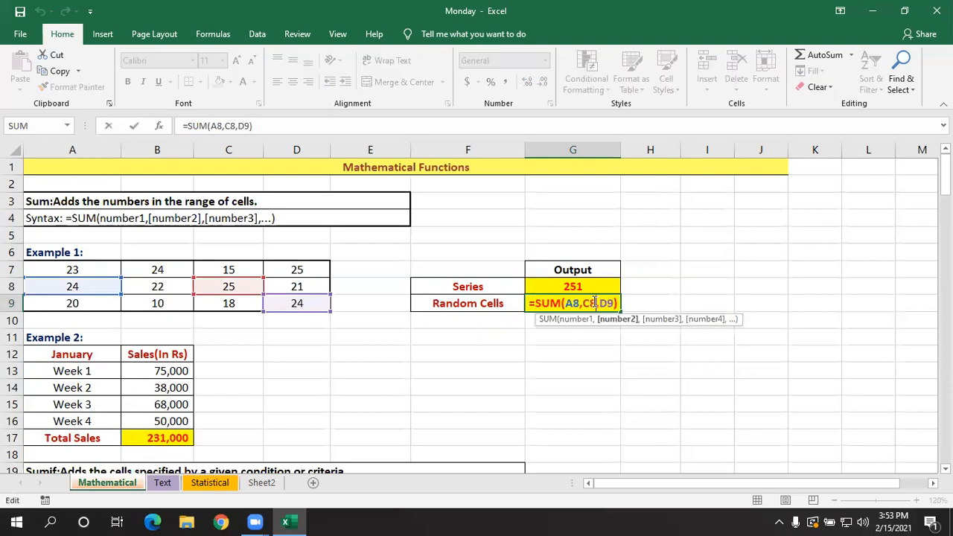
key("Return")
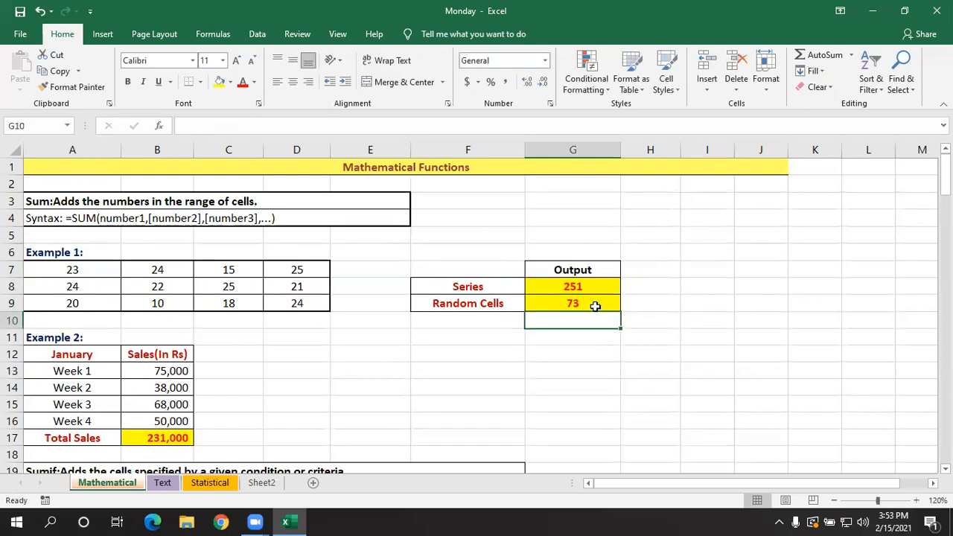
double_click(596, 301)
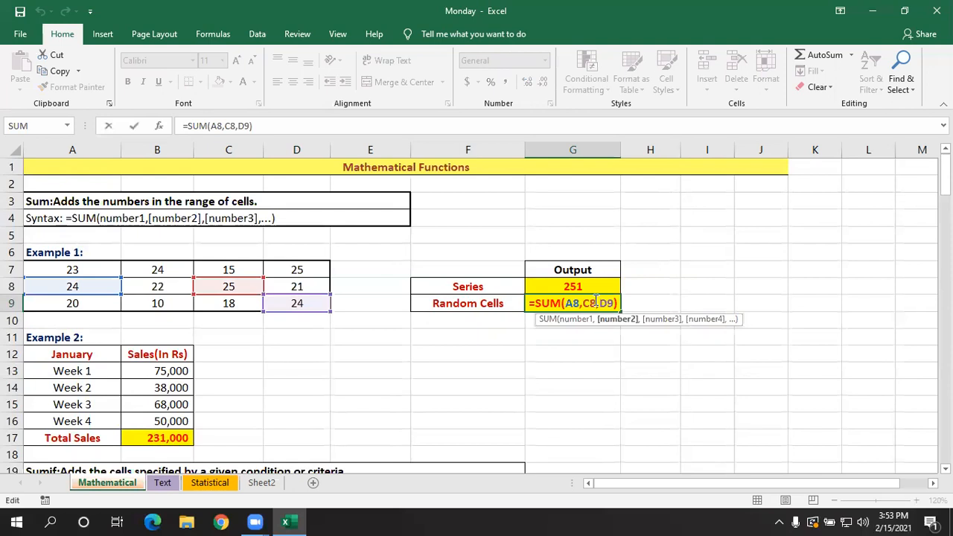
key("Return")
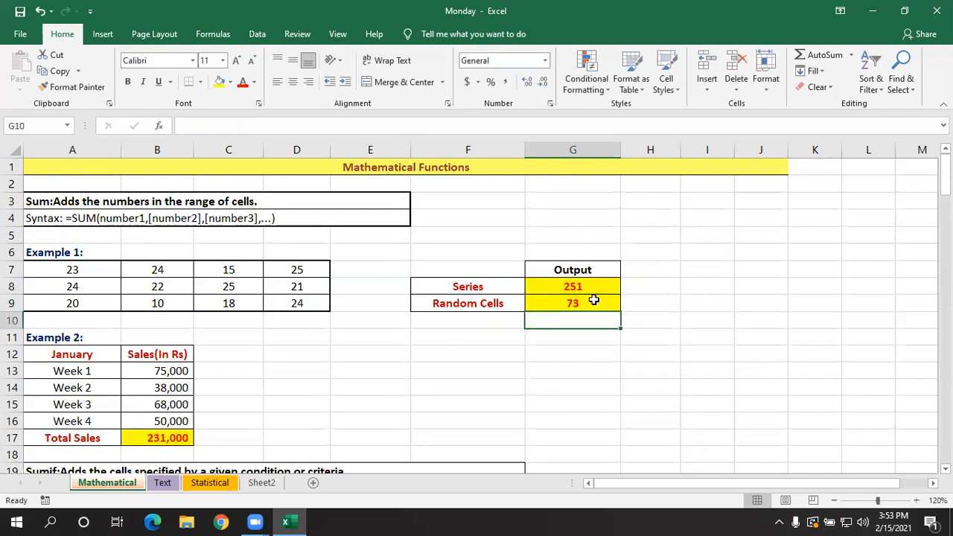
left_click(593, 300)
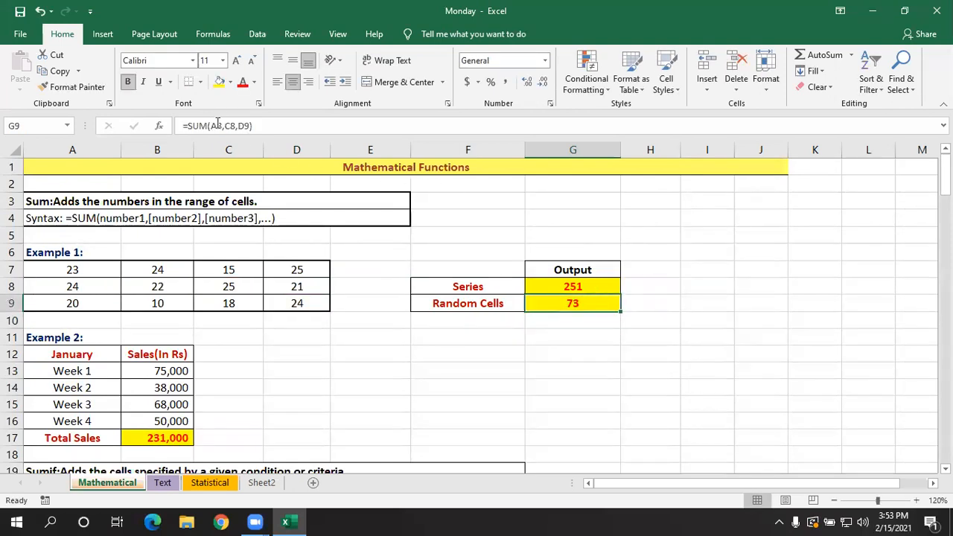
left_click(259, 124)
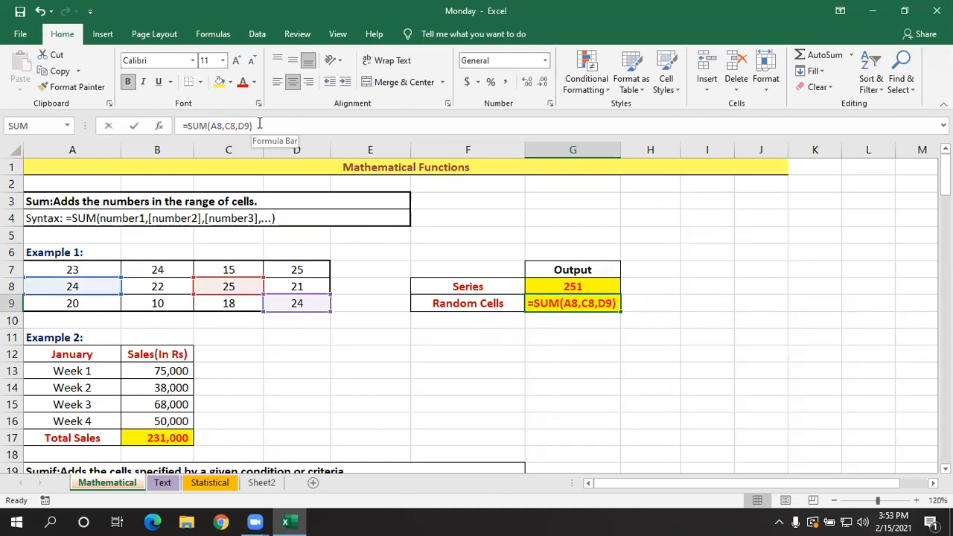
key("Return")
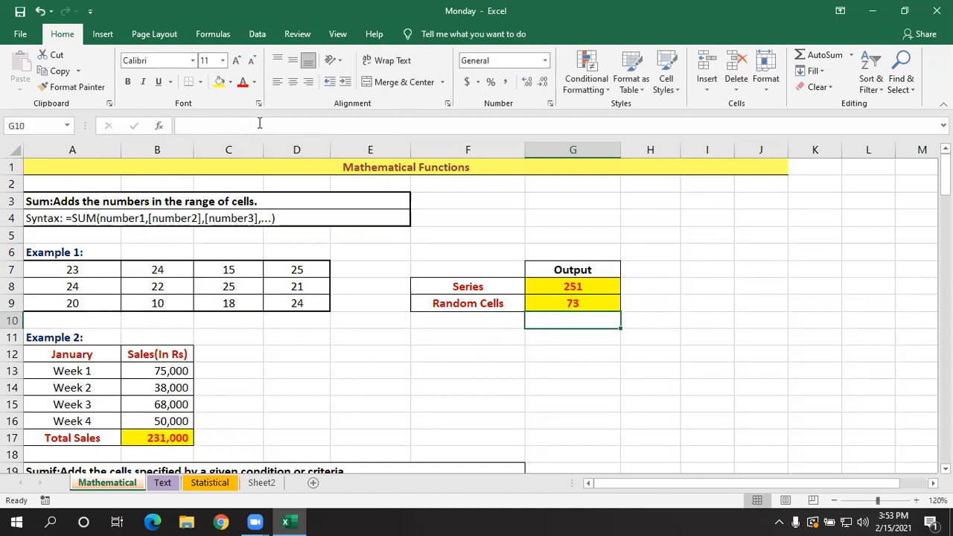
left_click(539, 303)
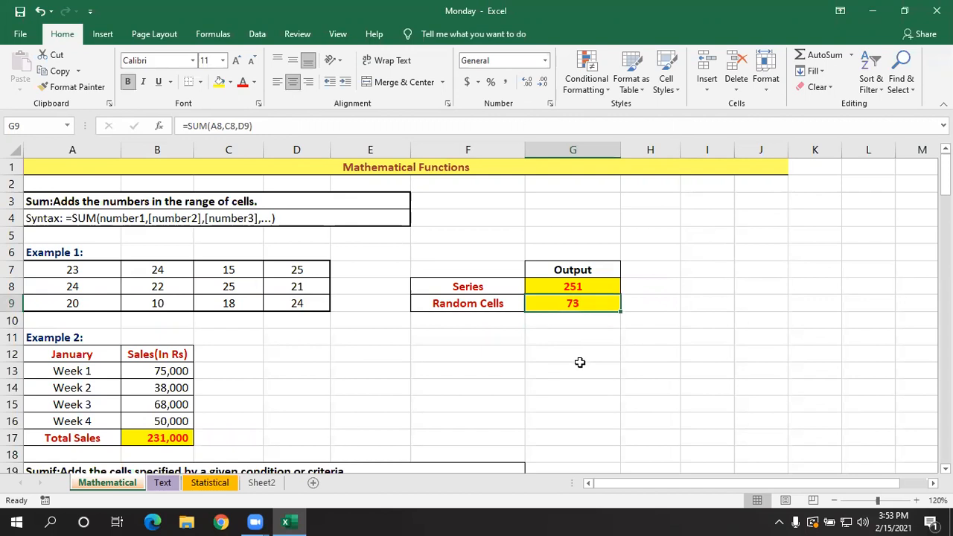
double_click(601, 302)
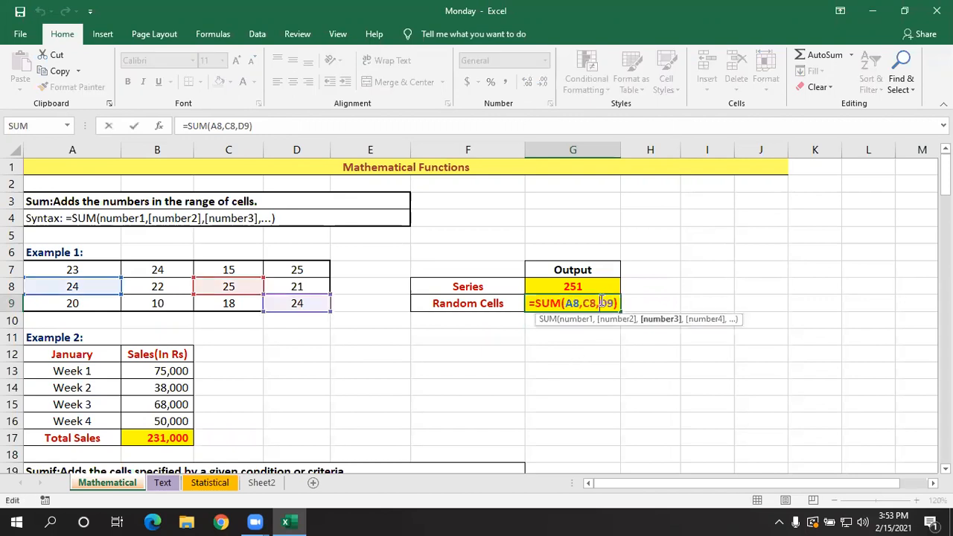
key("Return")
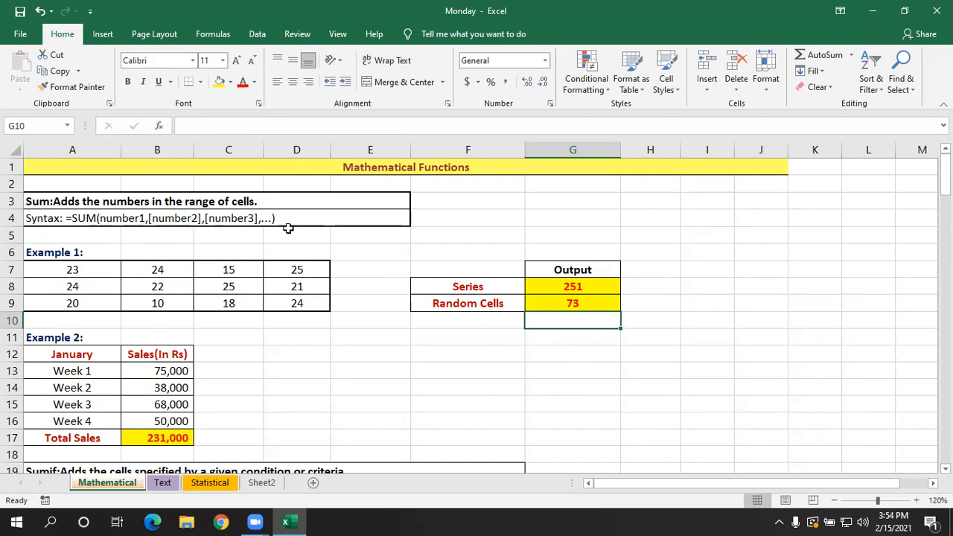
- Review the SUMIF and SUMIFS sections below the SUM examples, and return to the start of the Mathematical sheet
scroll(297, 281, "down", 3)
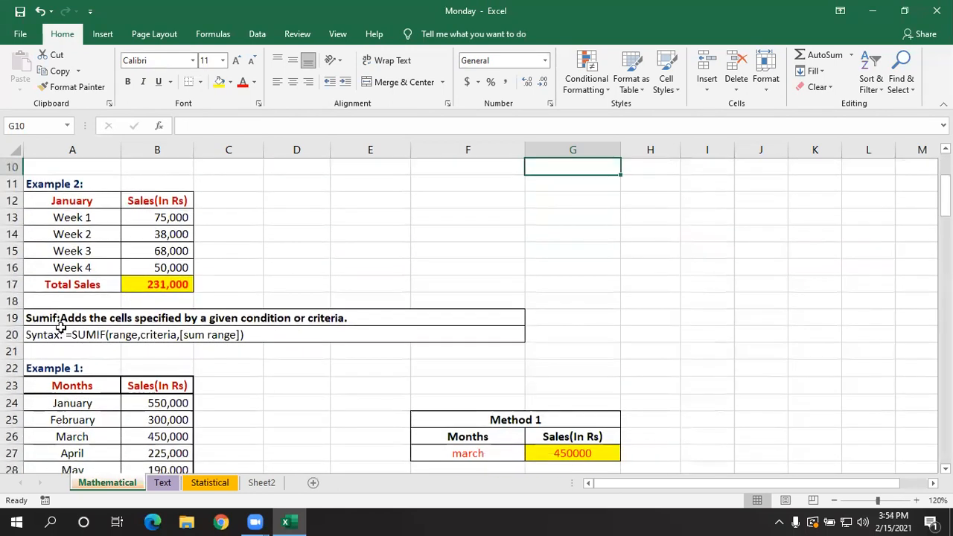
scroll(82, 331, "down", 4)
scroll(89, 336, "down", 7)
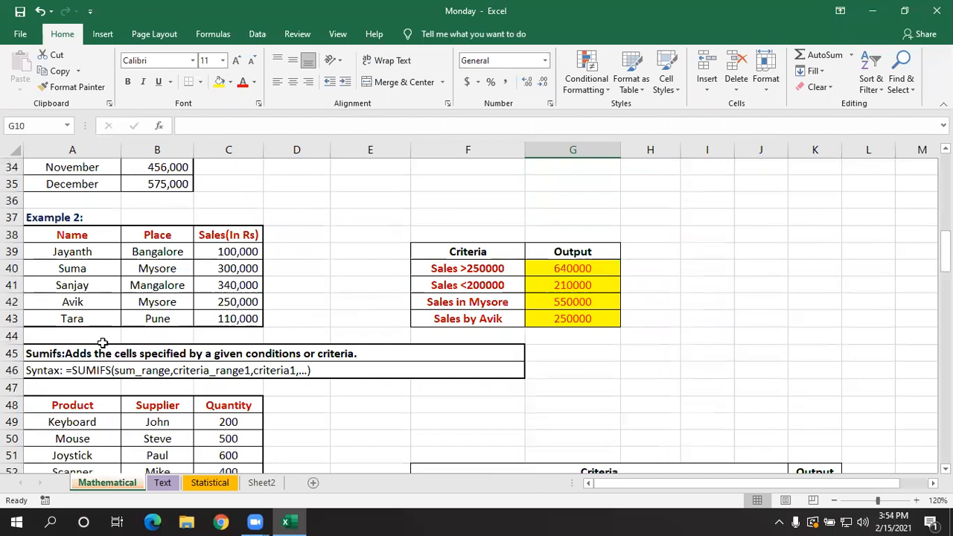
scroll(174, 366, "up", 14)
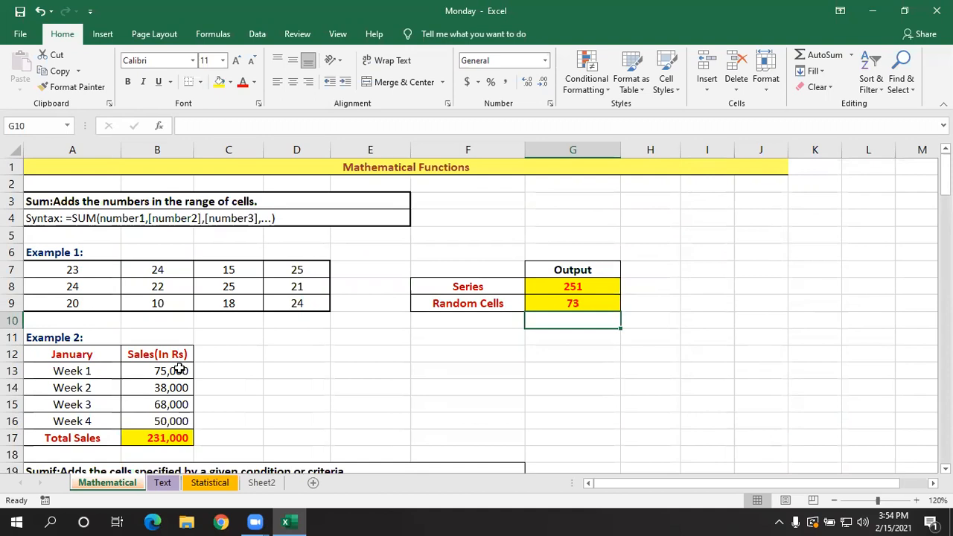
left_click(327, 349)
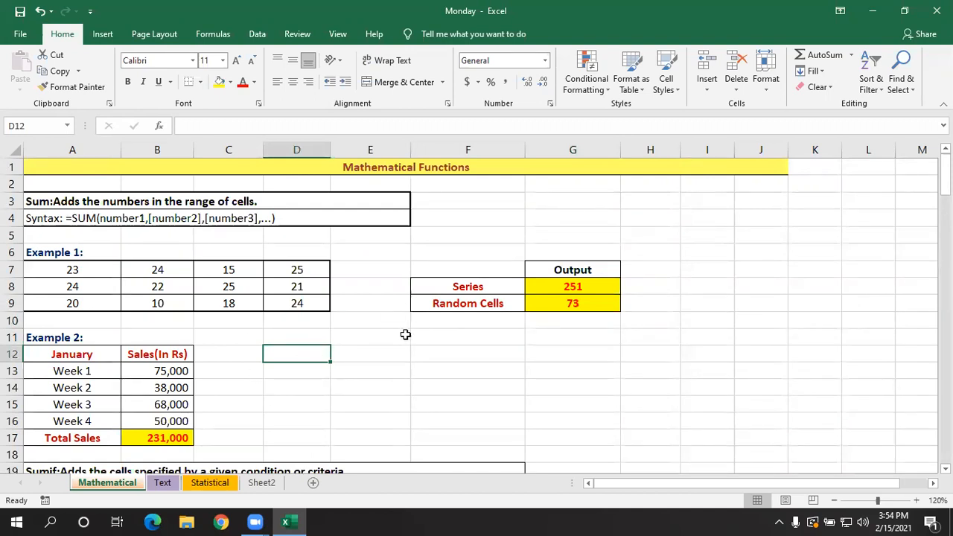
- Switch to the Text sheet and bring its opening Len and Trim sections into view
left_click(168, 485)
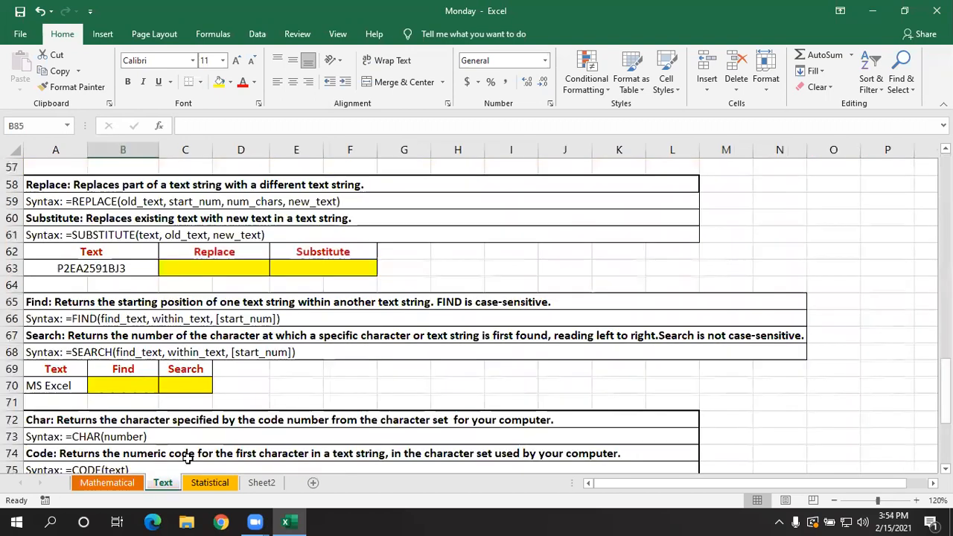
scroll(373, 393, "up", 3)
scroll(377, 393, "up", 16)
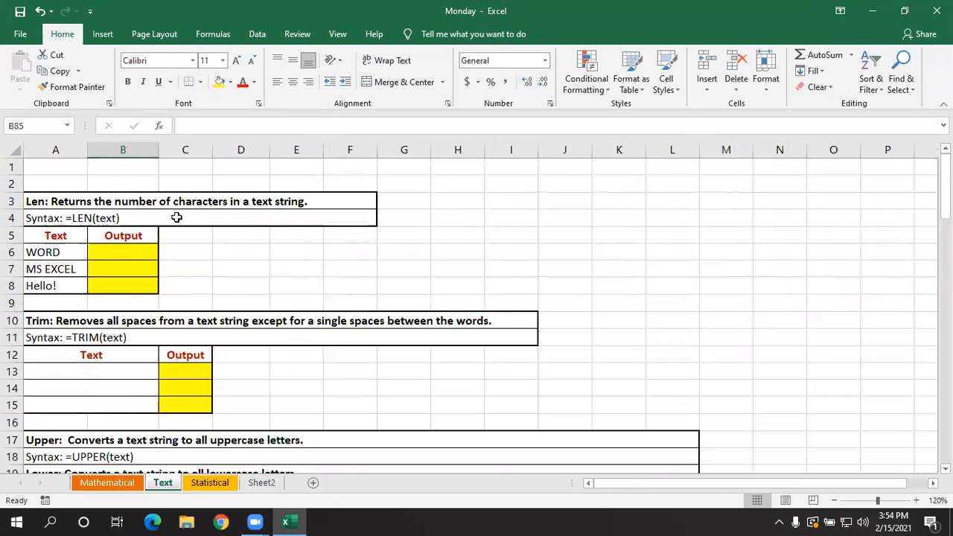
left_click(221, 253)
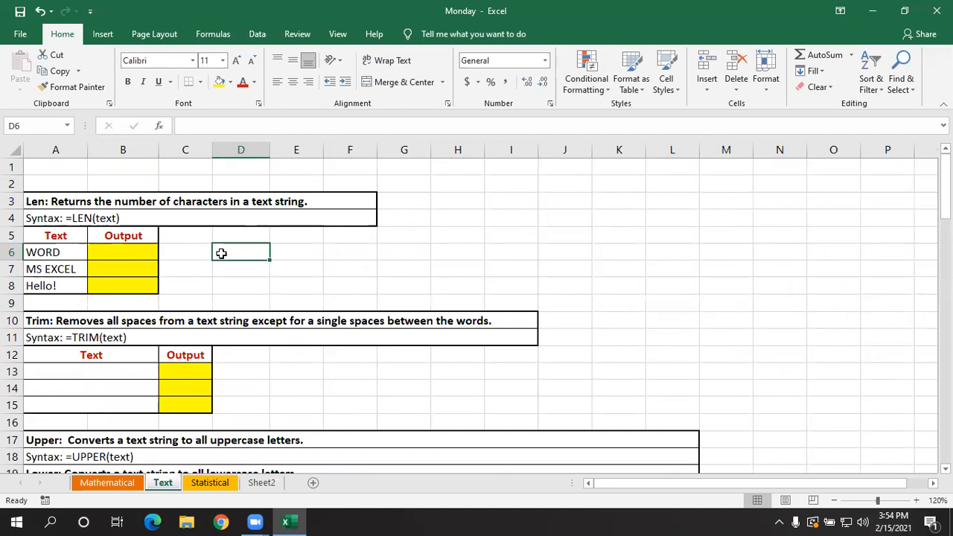
scroll(247, 264, "down", 1)
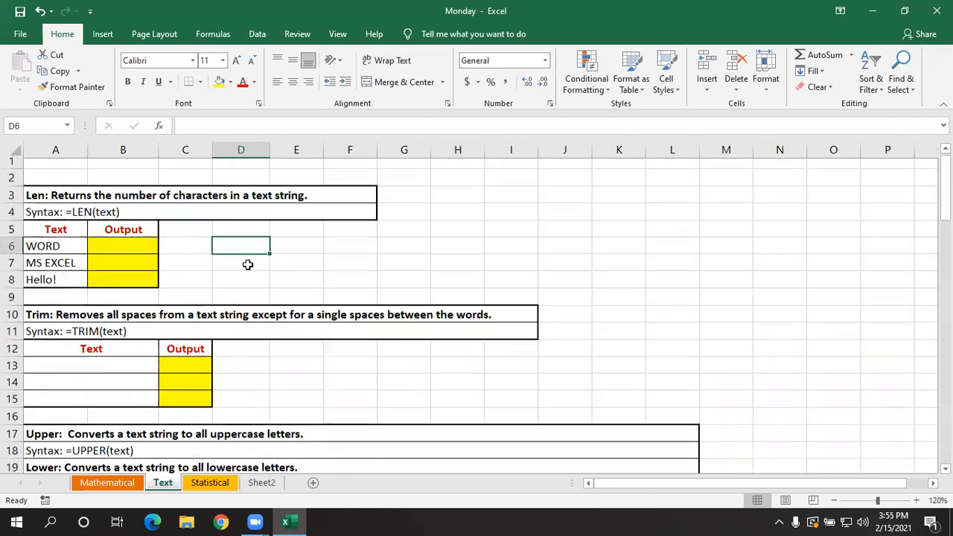
scroll(247, 263, "up", 1)
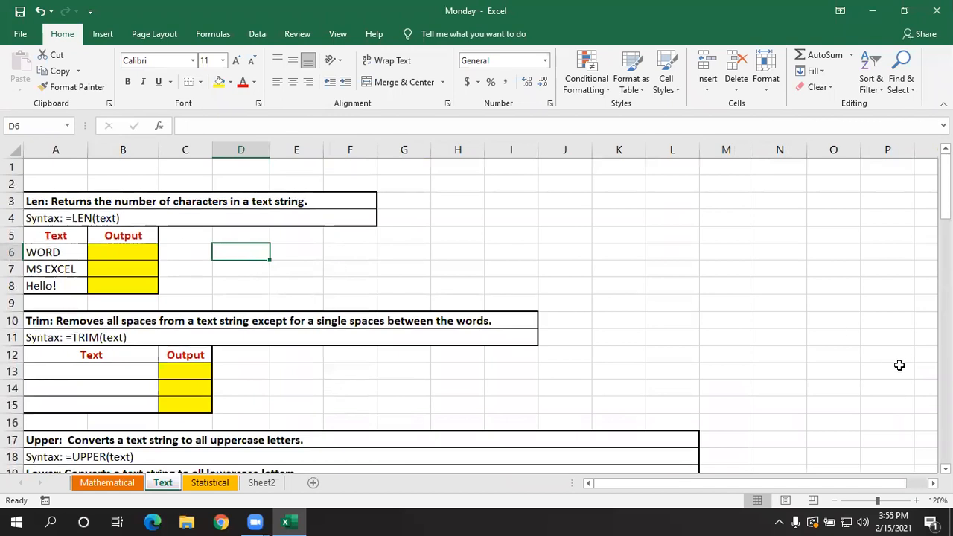
scroll(772, 419, "down", 1)
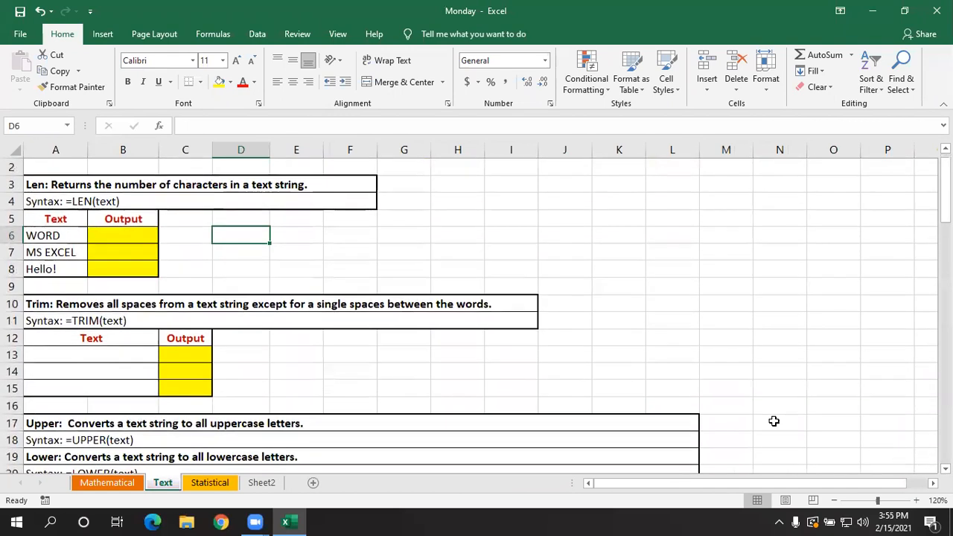
- Enter =LEN(A6) in B6 to count the characters in WORD
left_click(138, 234)
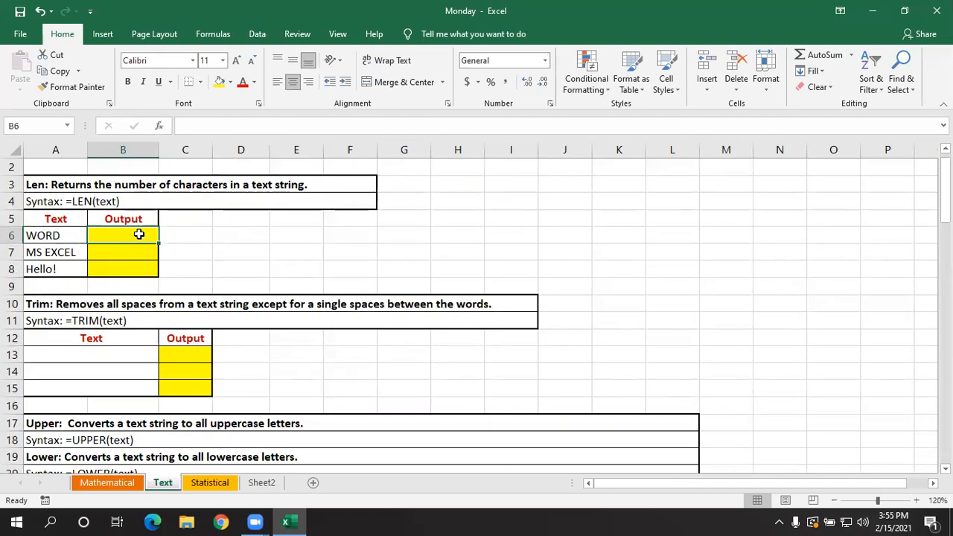
left_click(61, 230)
left_click(104, 235)
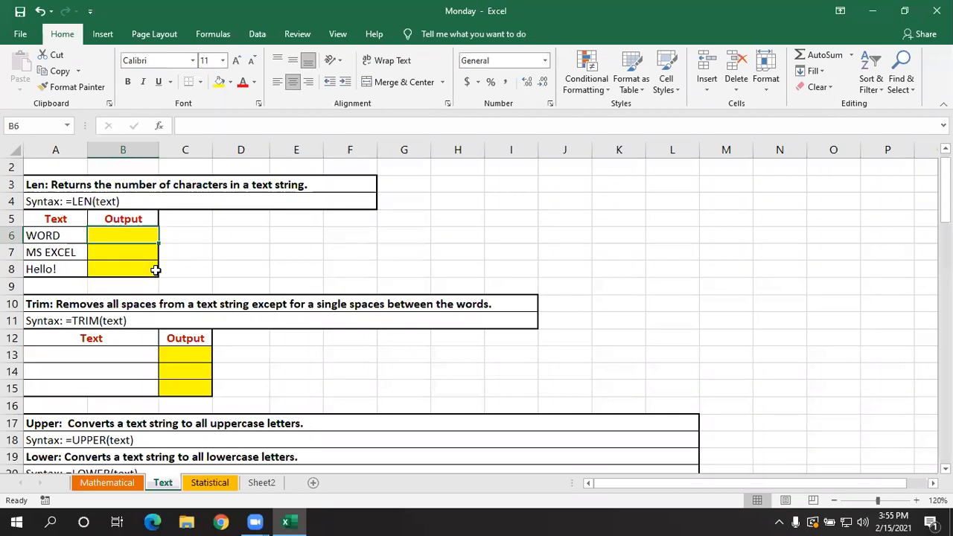
type("=LEN")
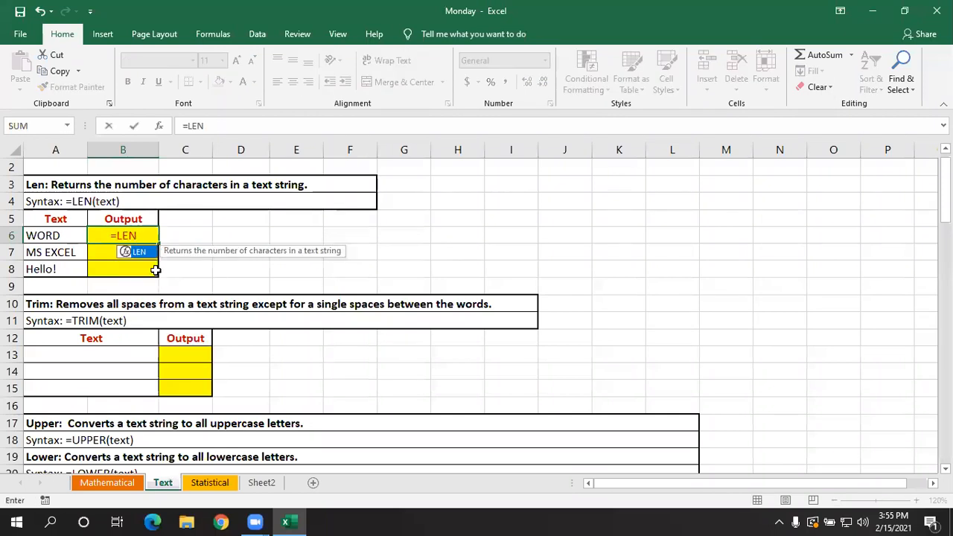
type("(")
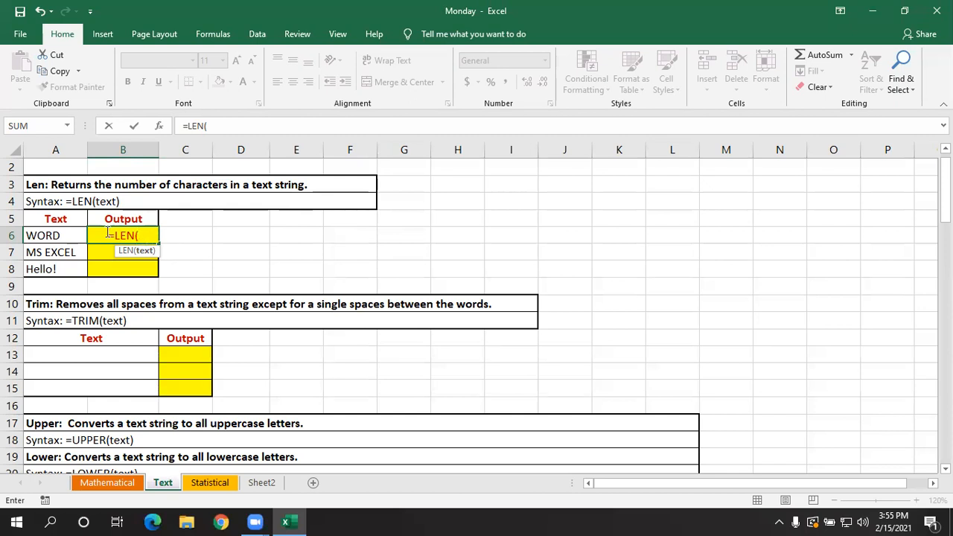
left_click(58, 235)
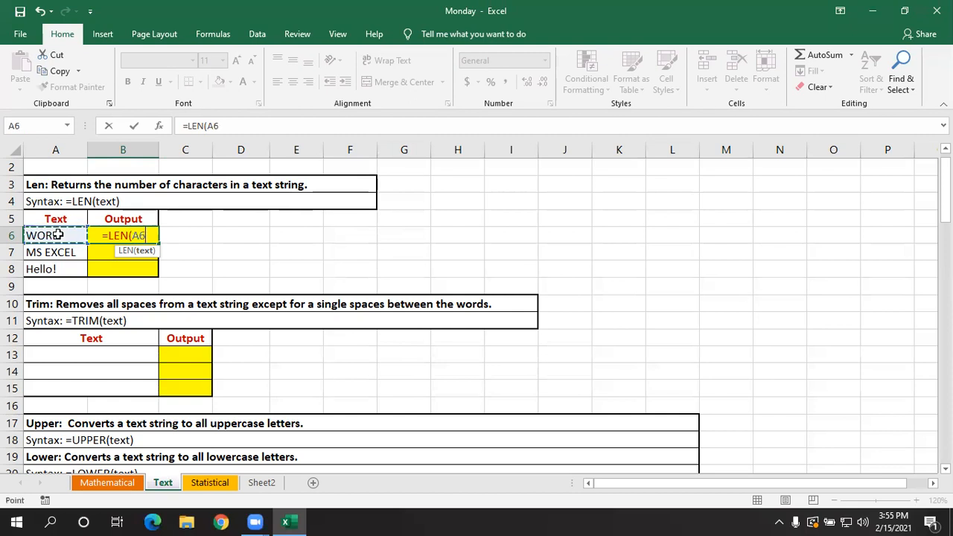
type(")")
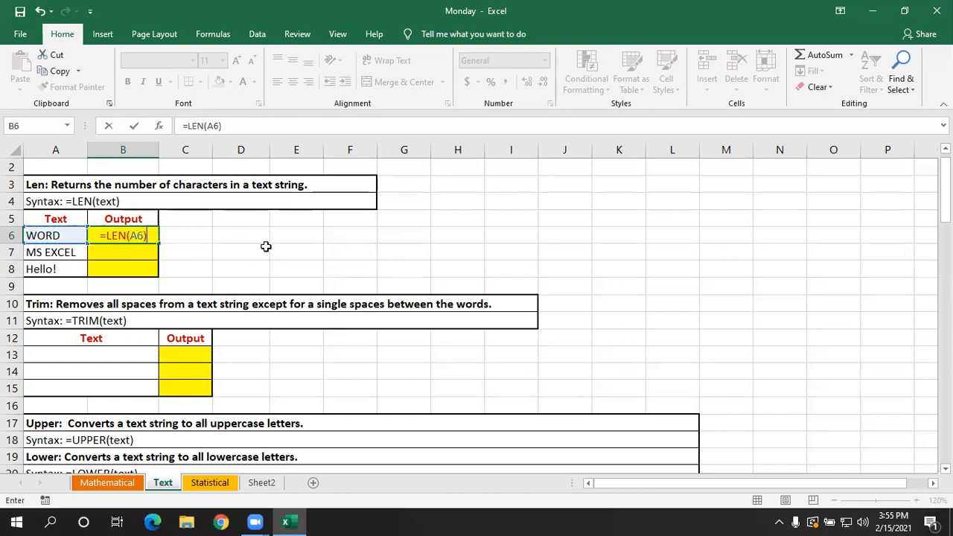
key("Return")
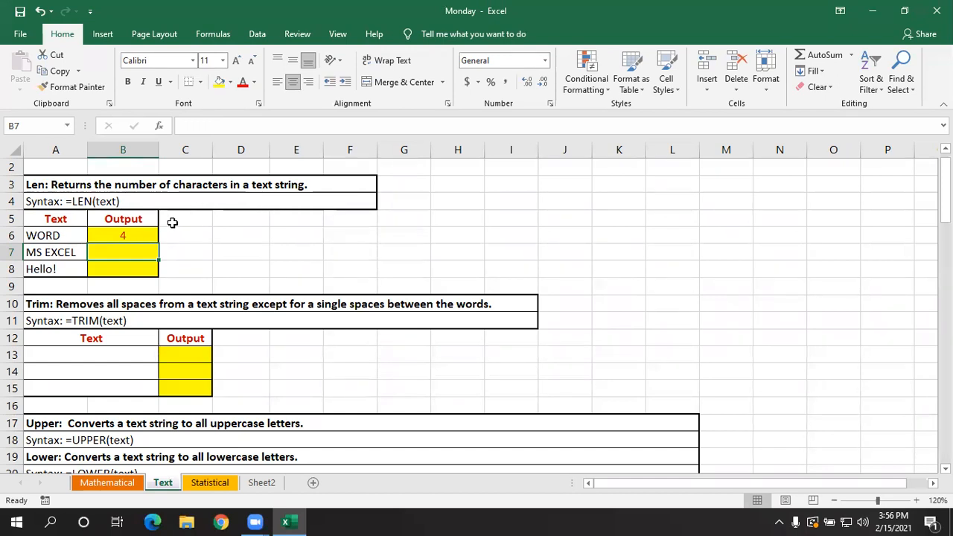
- Examine the cell reference used by the LEN formula in B6
left_click(145, 236)
double_click(152, 236)
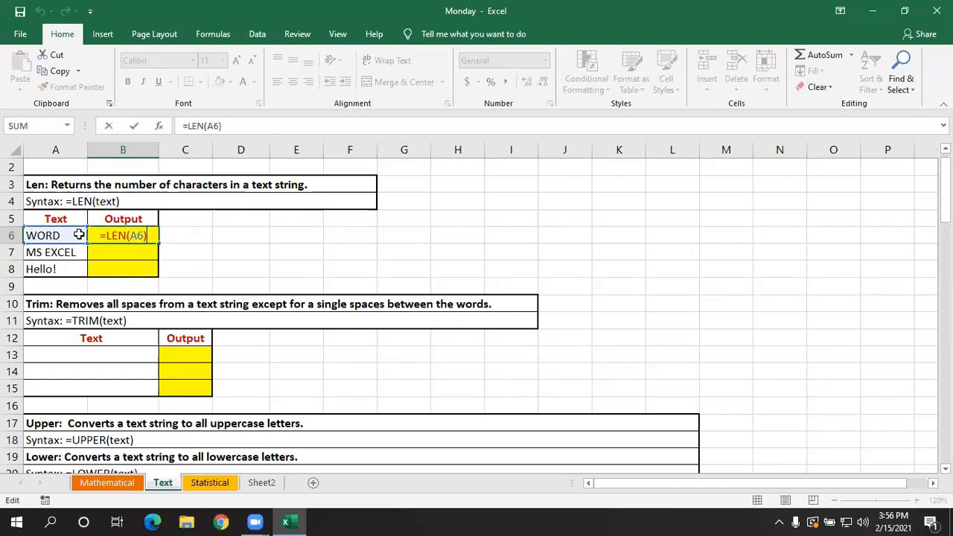
key("Return")
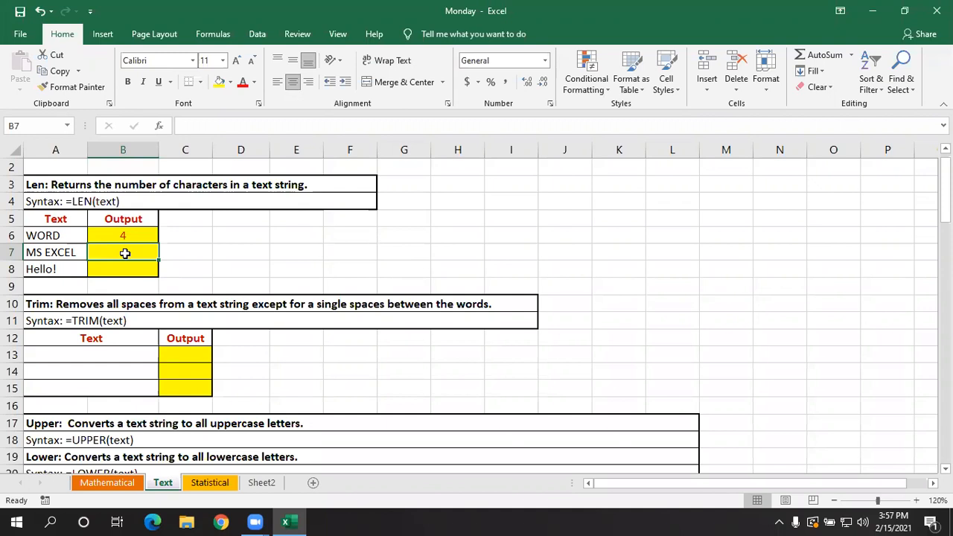
- Enter =LEN(A7) in B7 to count the characters in MS EXCEL
type("=L")
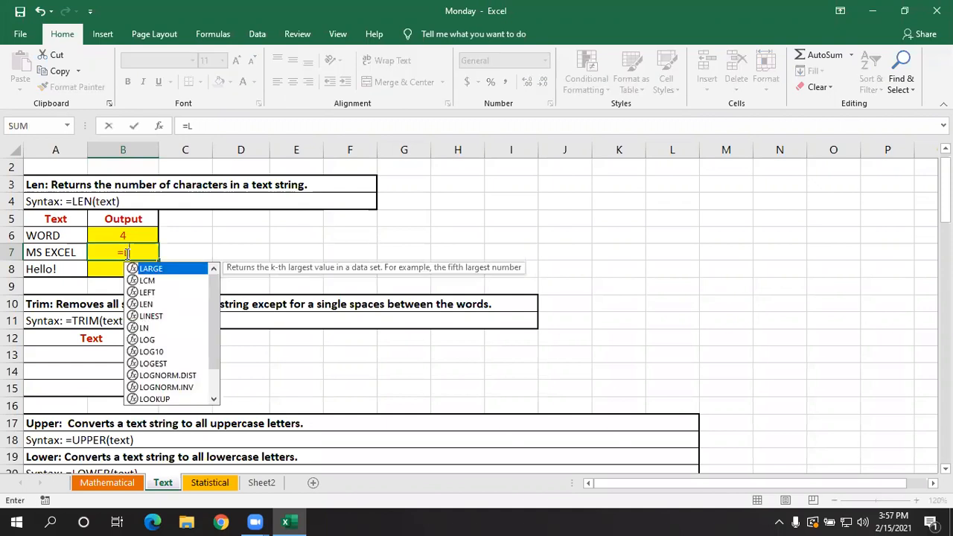
type("EN(")
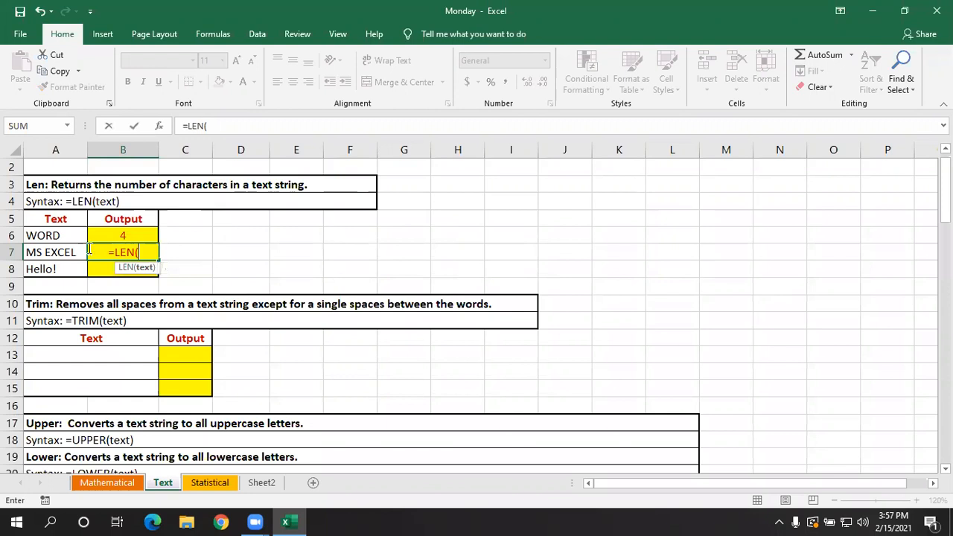
left_click(65, 253)
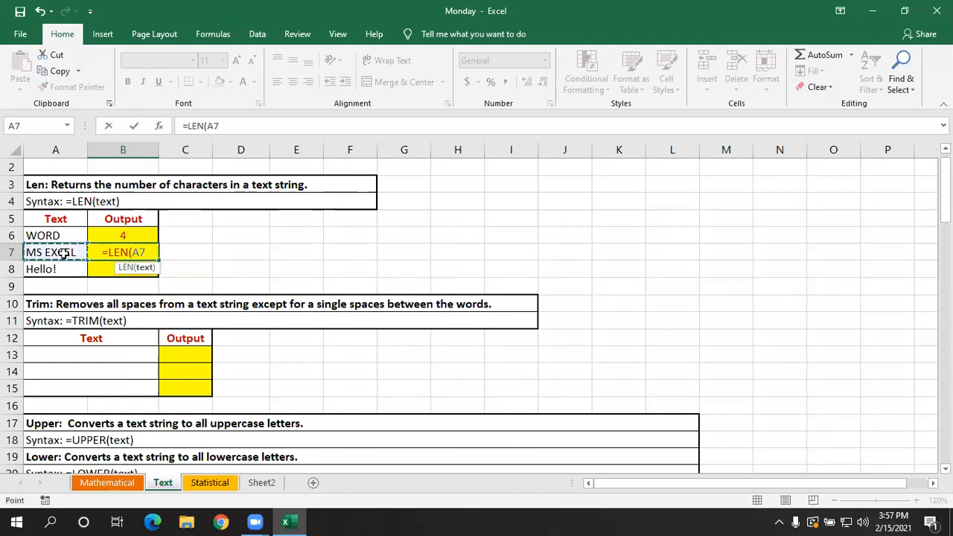
type(")")
key("Return")
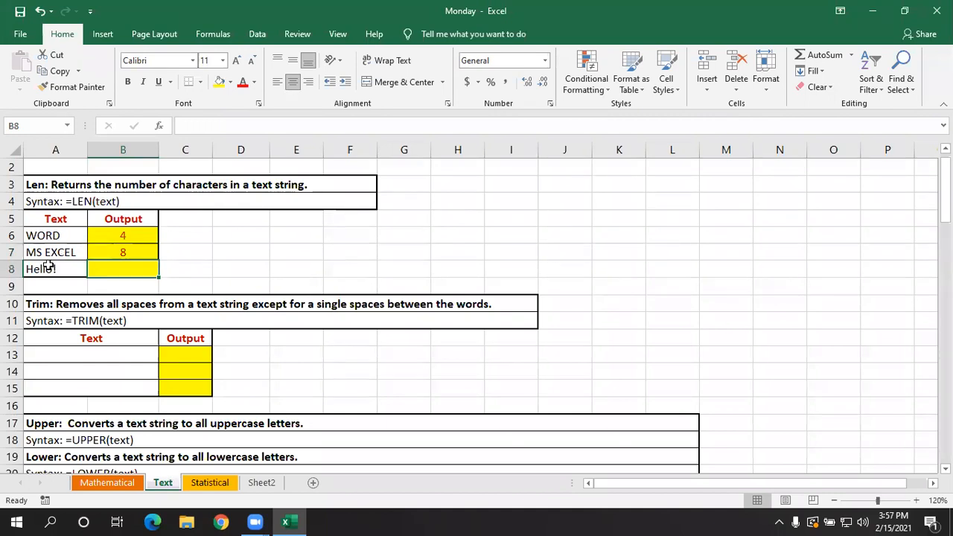
- Remove the space from A7 to test its effect on the LEN output, and restore the text to MS EXCEL
double_click(47, 253)
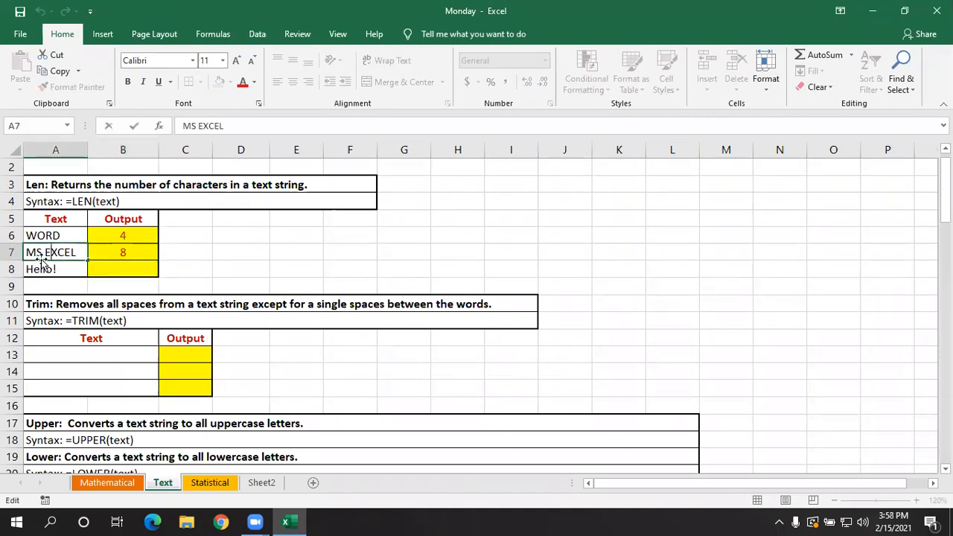
key("BackSpace")
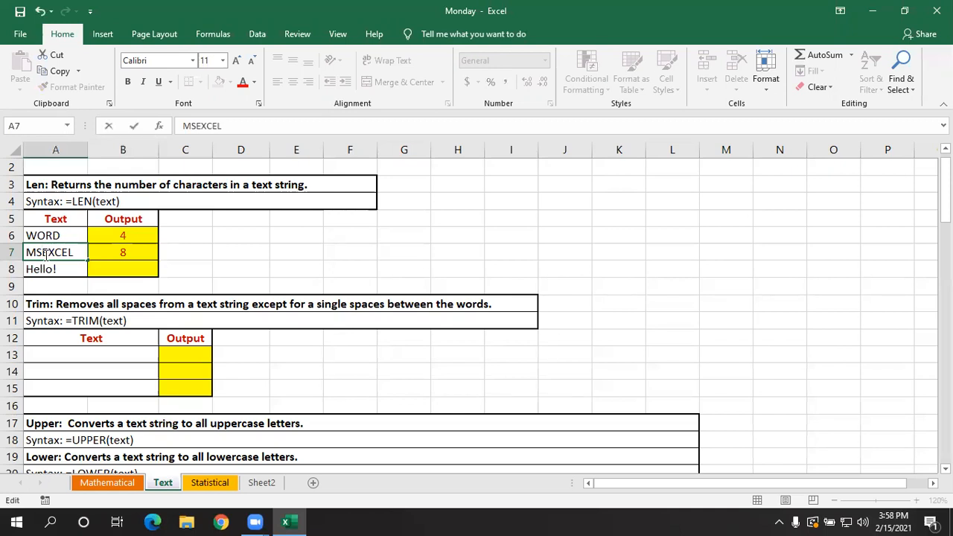
key("Return")
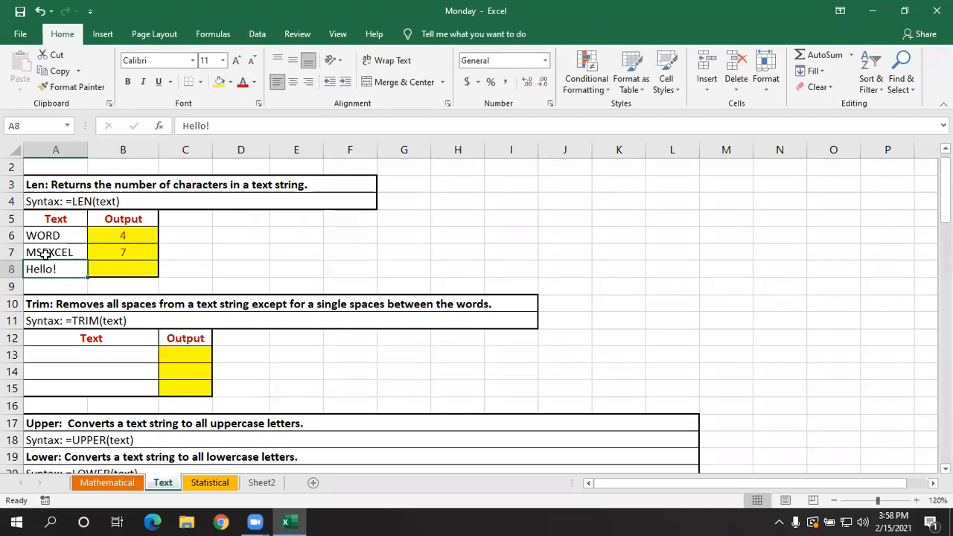
double_click(41, 252)
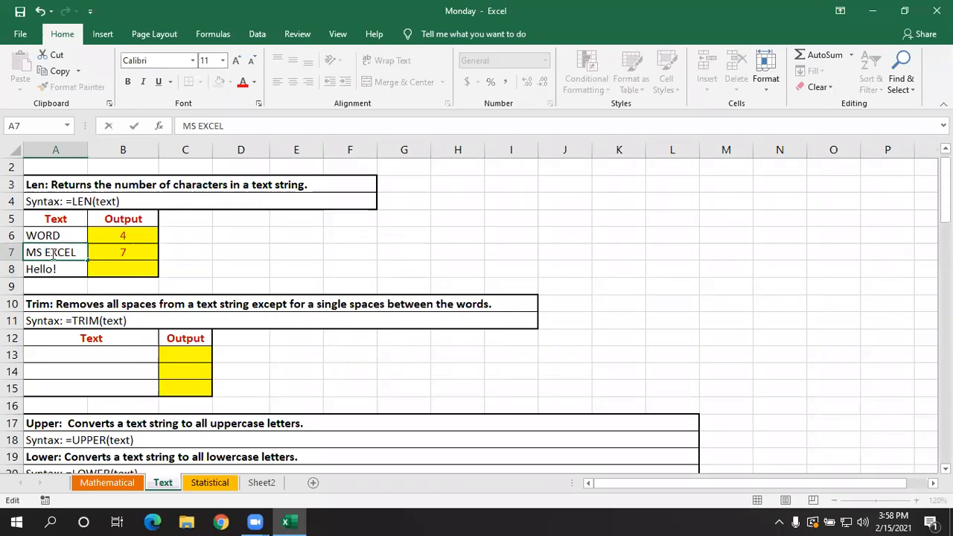
key("Return")
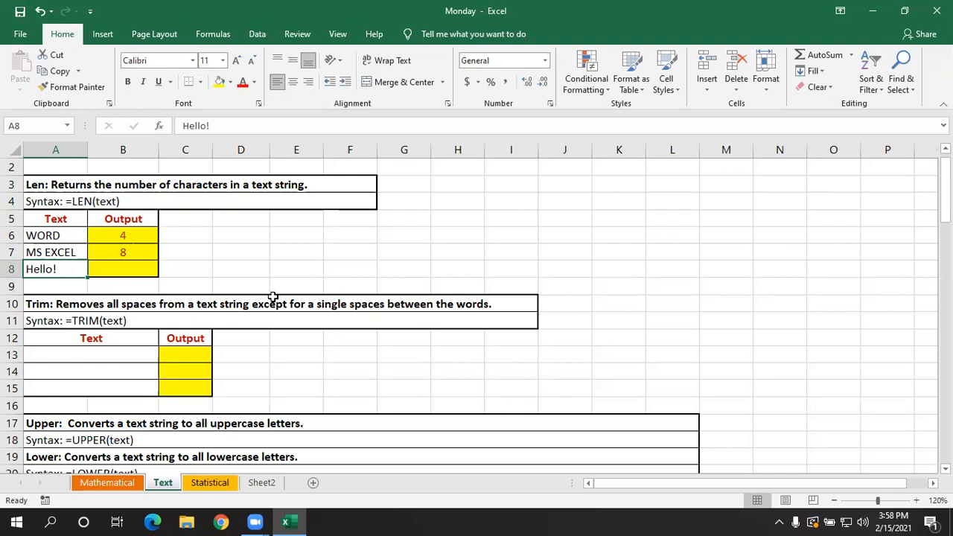
key("Right")
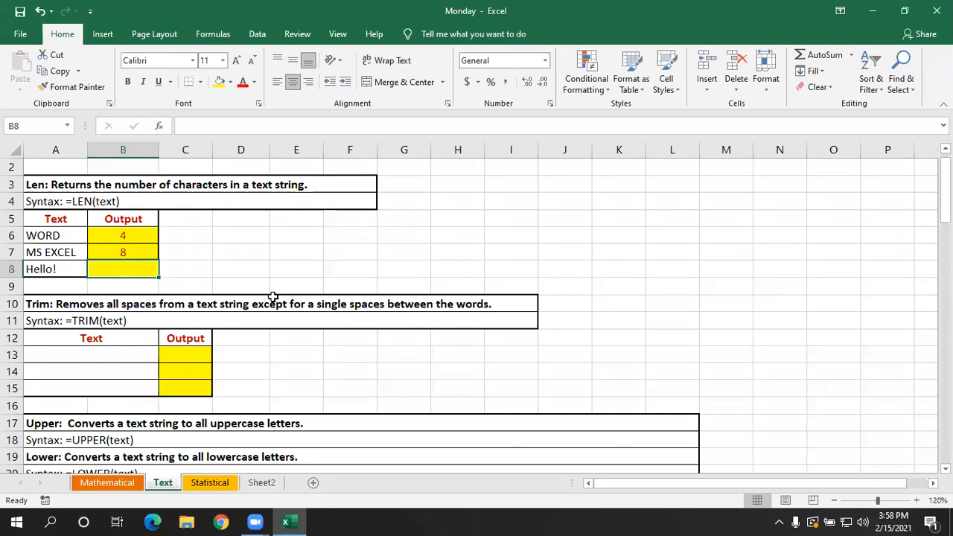
type("=")
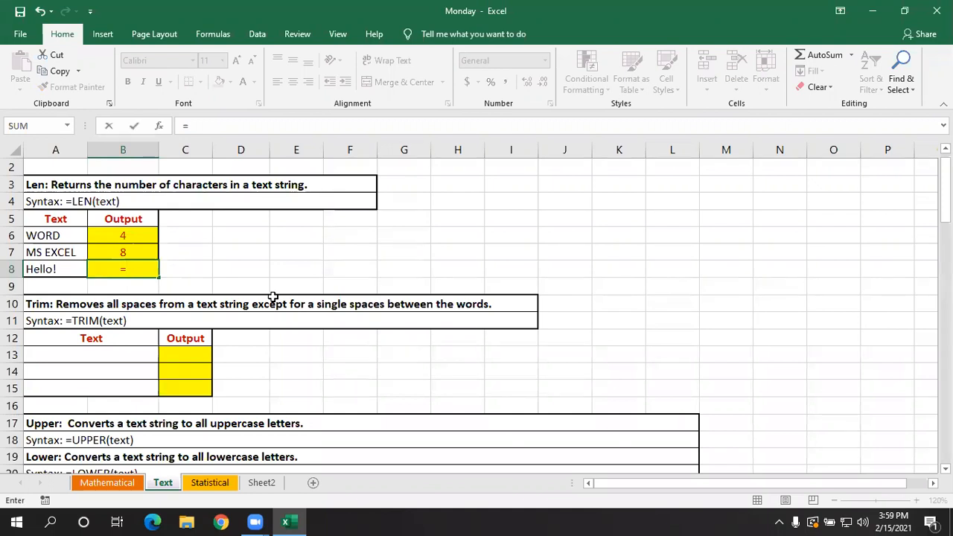
key("Escape")
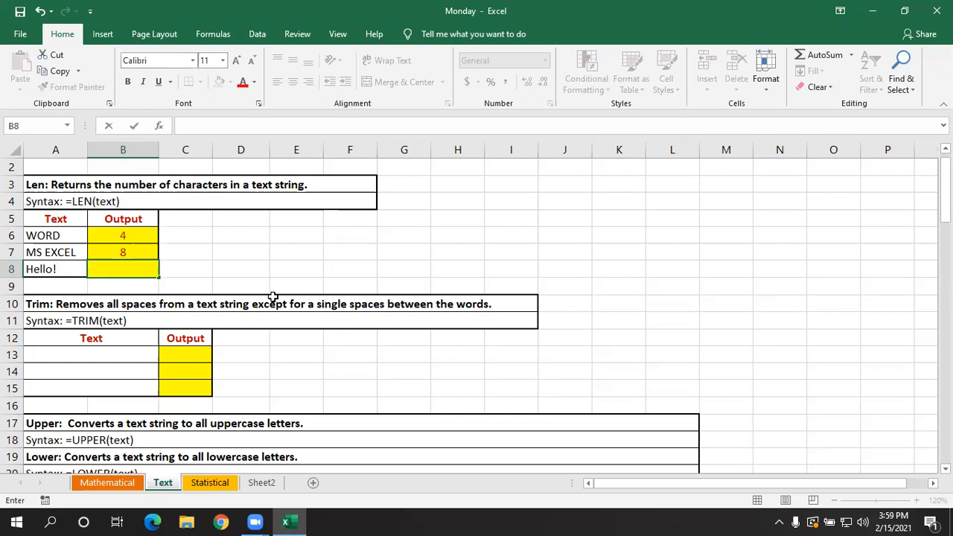
type("=L")
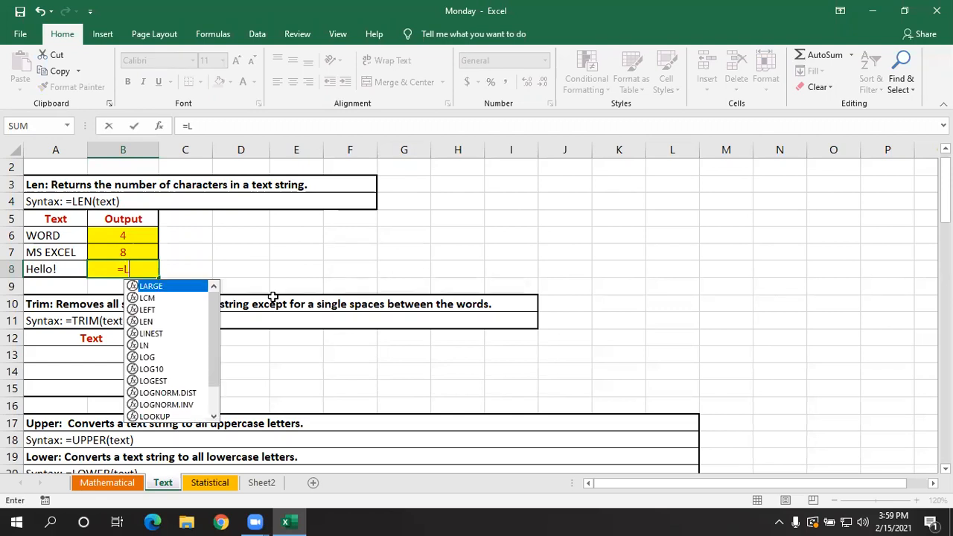
type("EN")
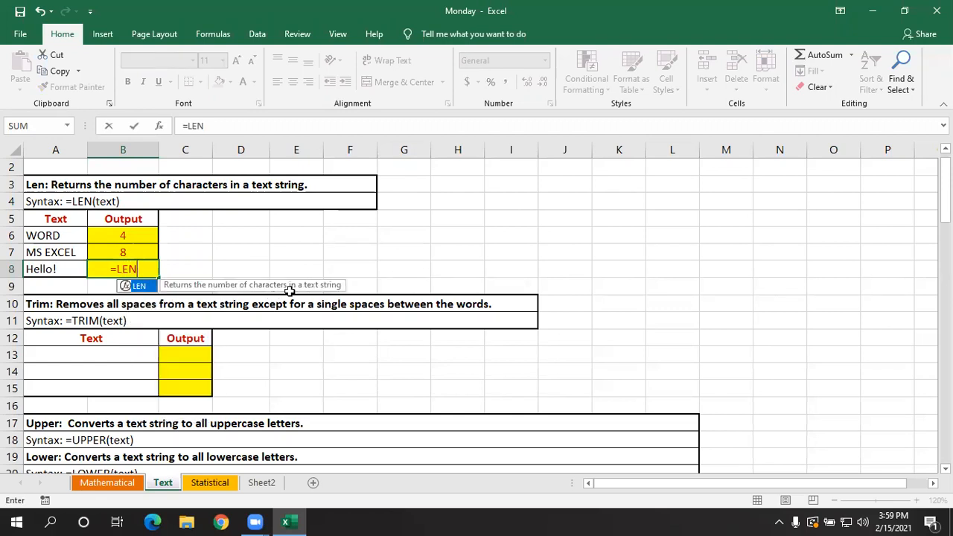
key("BackSpace")
key("Escape")
left_click(179, 250)
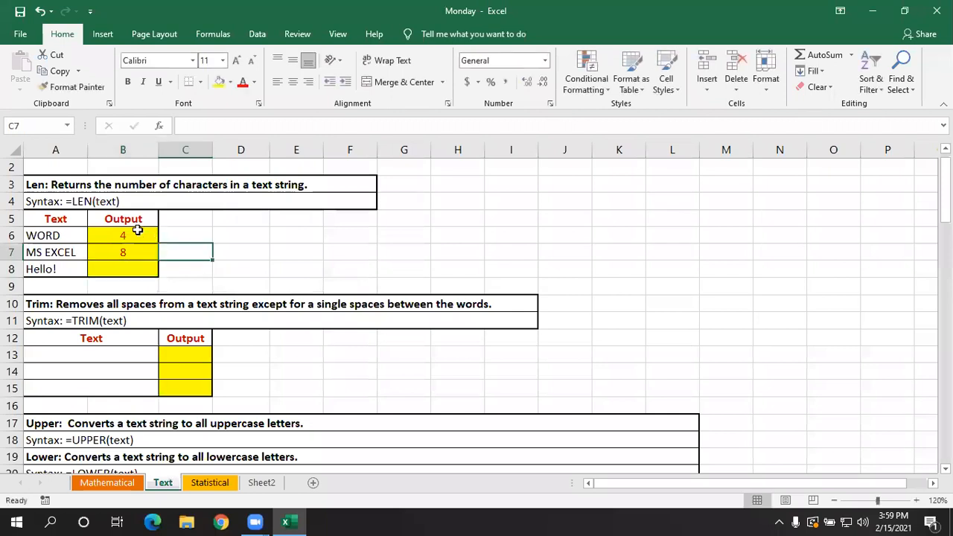
- Fill the LEN formula from B6 down through B8
left_click(138, 231)
left_click_drag(154, 240, 159, 271)
left_click(191, 268)
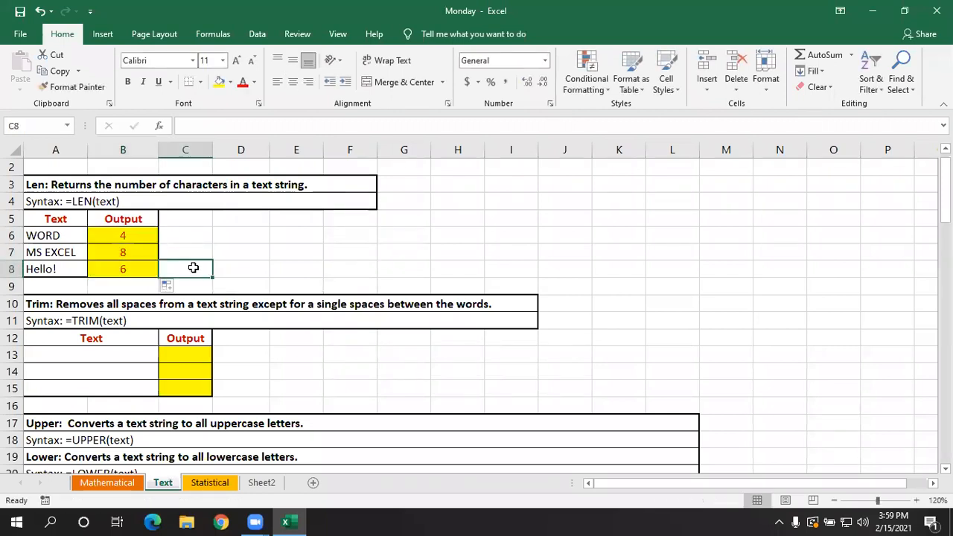
- Enter the mixed-case sample text MSeXCEl in A24 of the Upper/Lower/Proper table
scroll(260, 355, "down", 1)
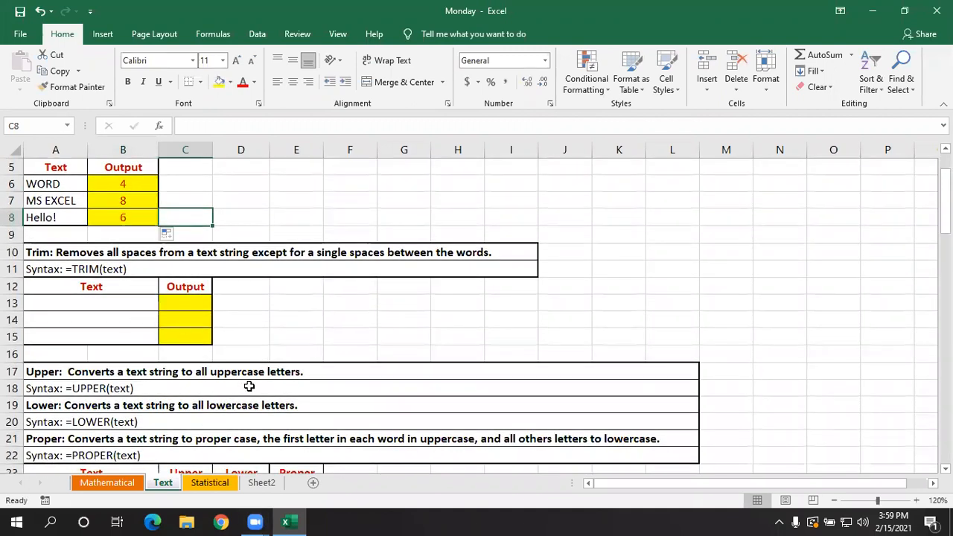
scroll(248, 386, "down", 3)
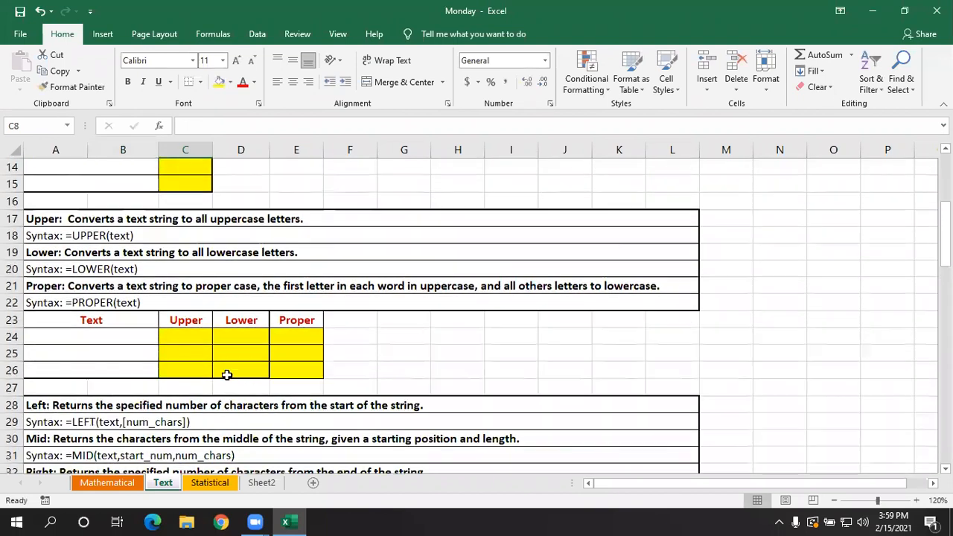
left_click(172, 340)
scroll(174, 336, "down", 1)
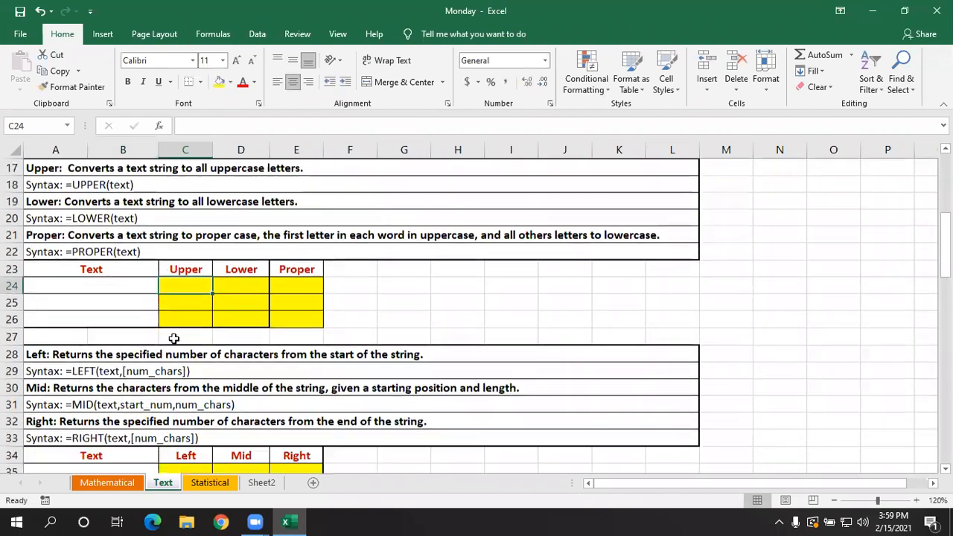
left_click(131, 280)
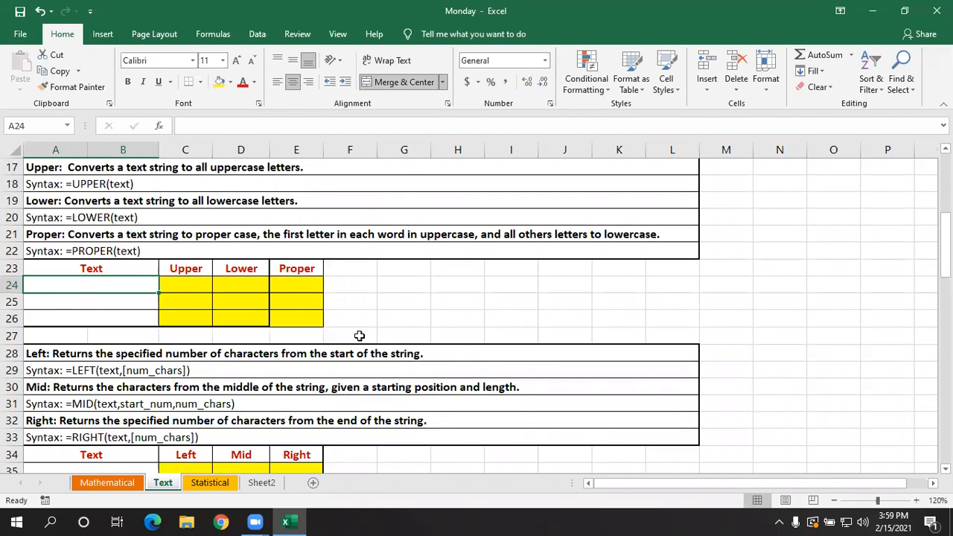
type("MS")
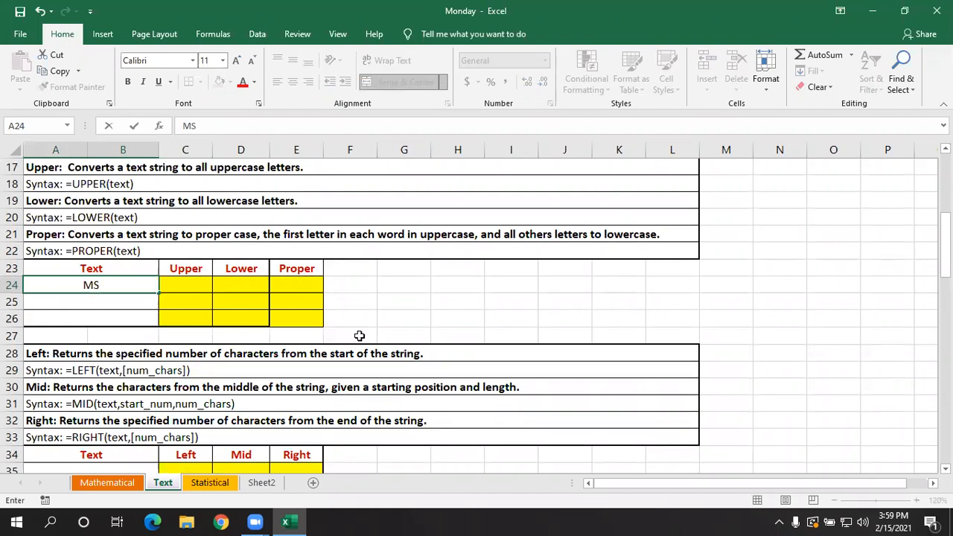
type("eXCEl")
key("Return")
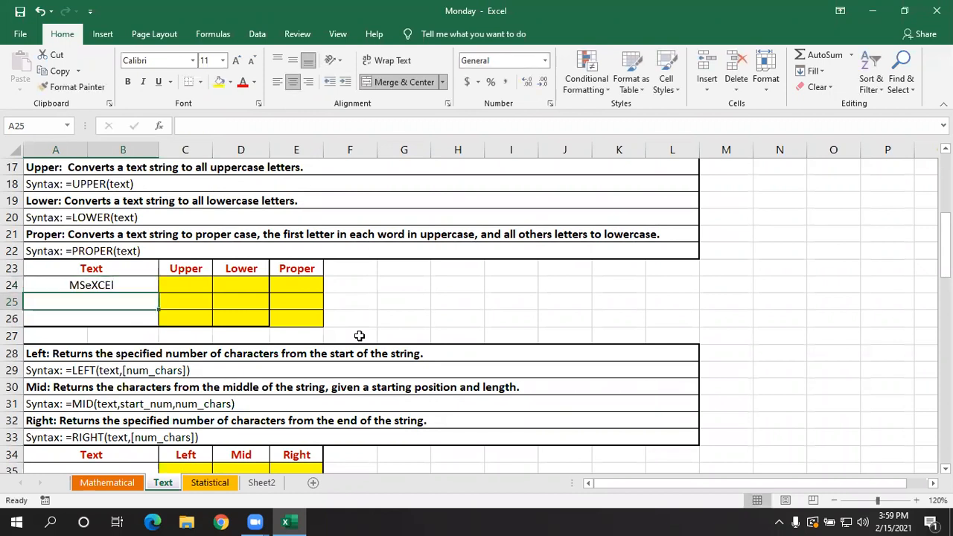
- Enter =UPPER(A24) in C24 to convert the sample text to uppercase
left_click(131, 285)
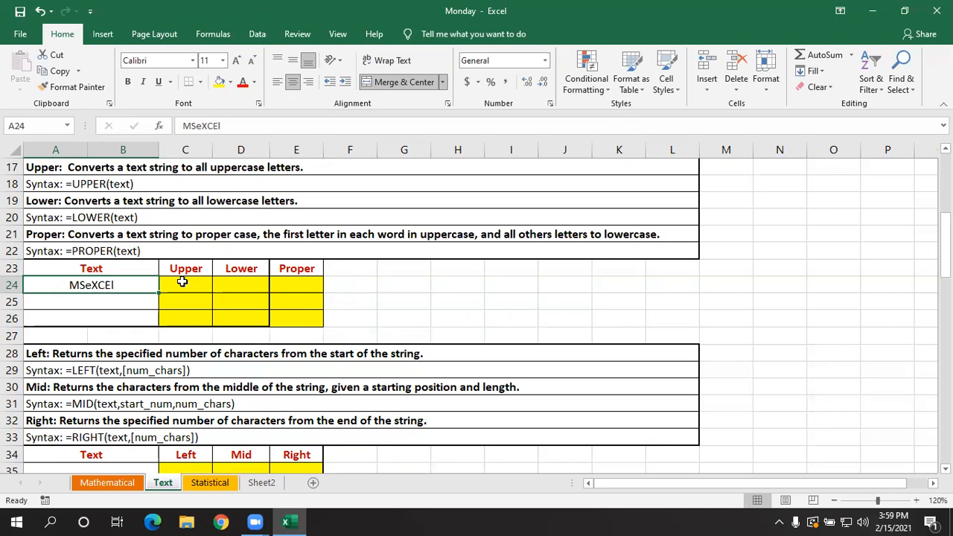
left_click(189, 279)
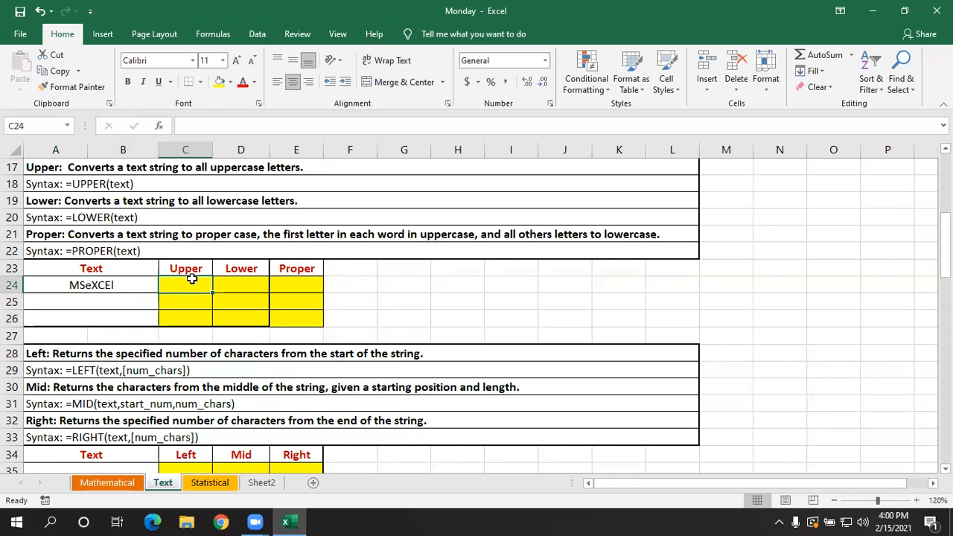
type("=UPPER(")
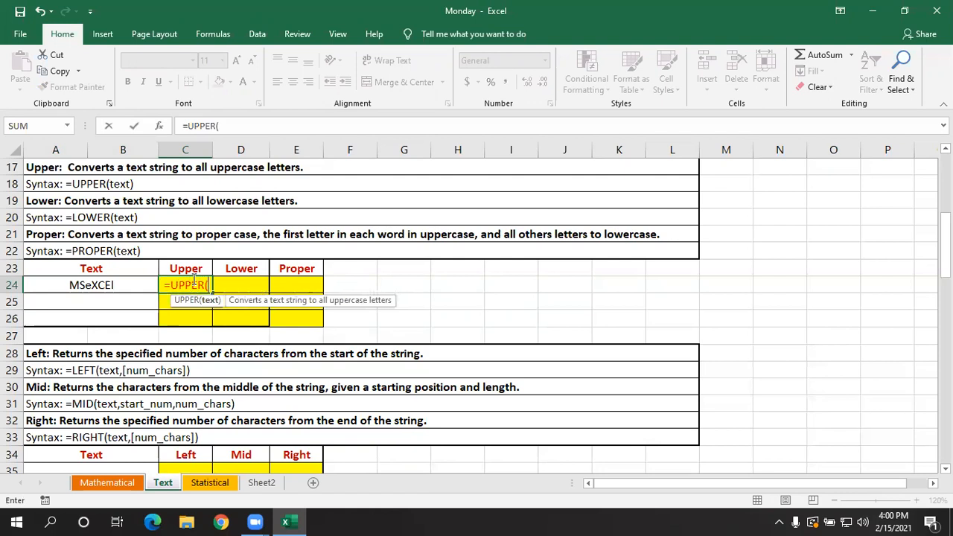
left_click(127, 284)
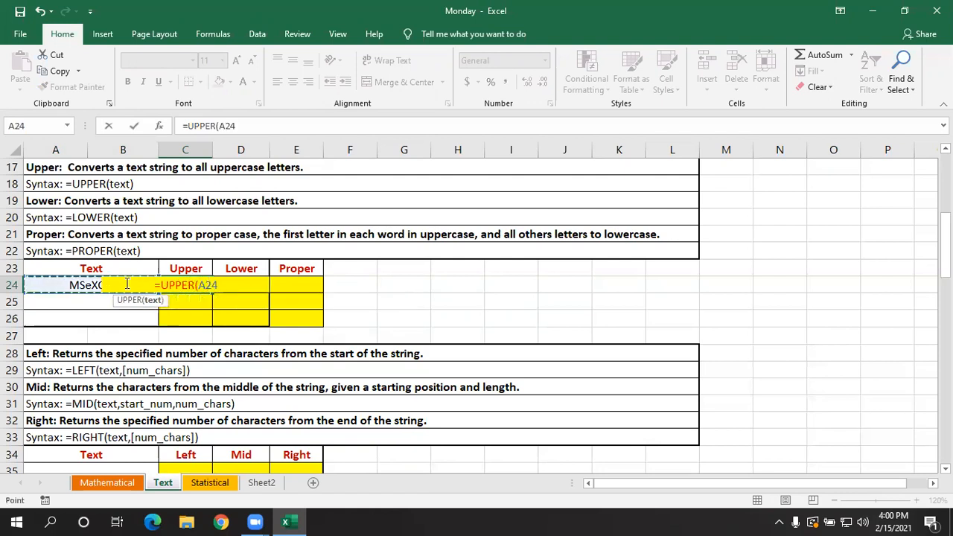
type(")")
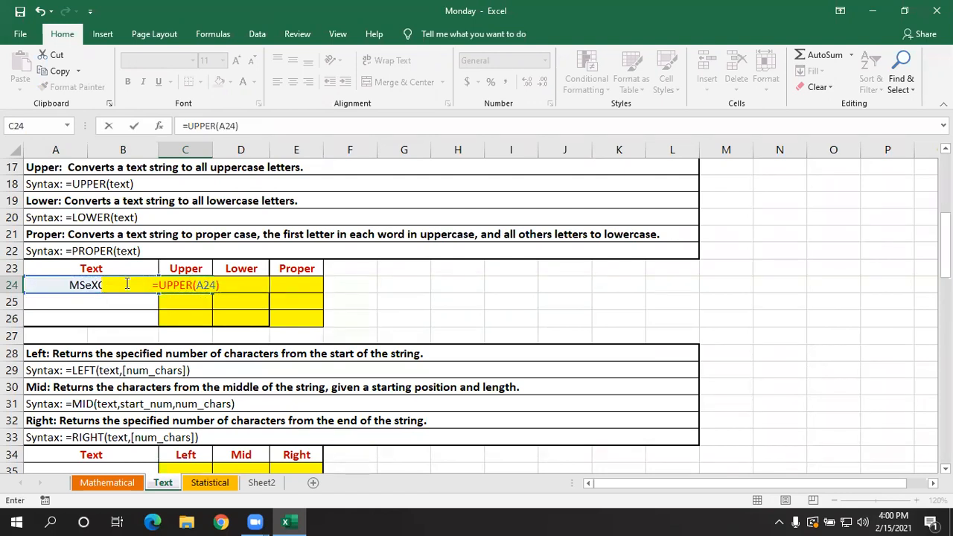
key("Return")
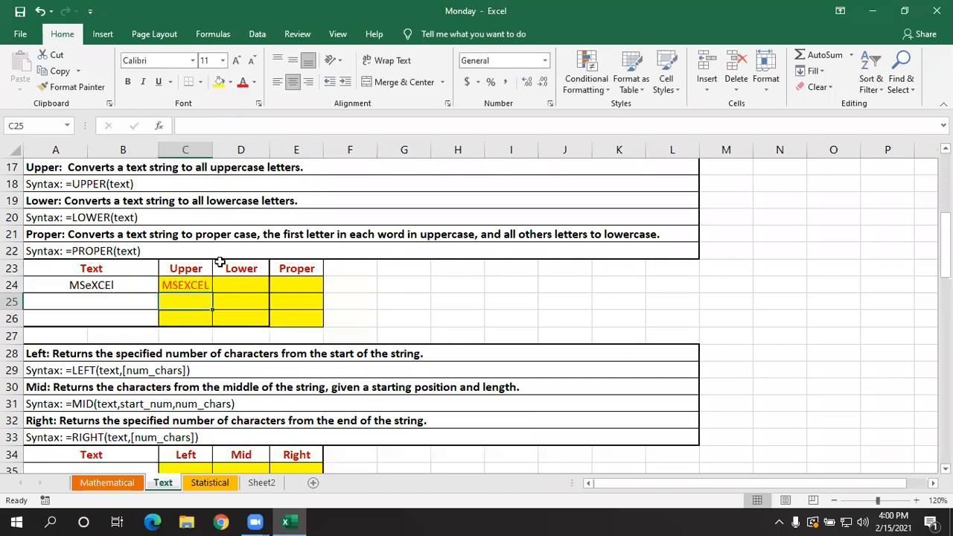
left_click(243, 285)
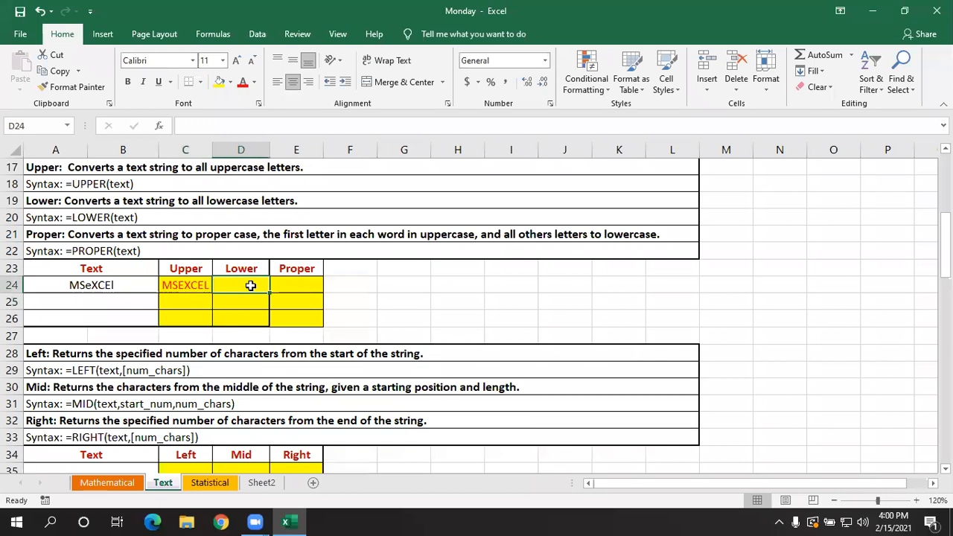
left_click(291, 283)
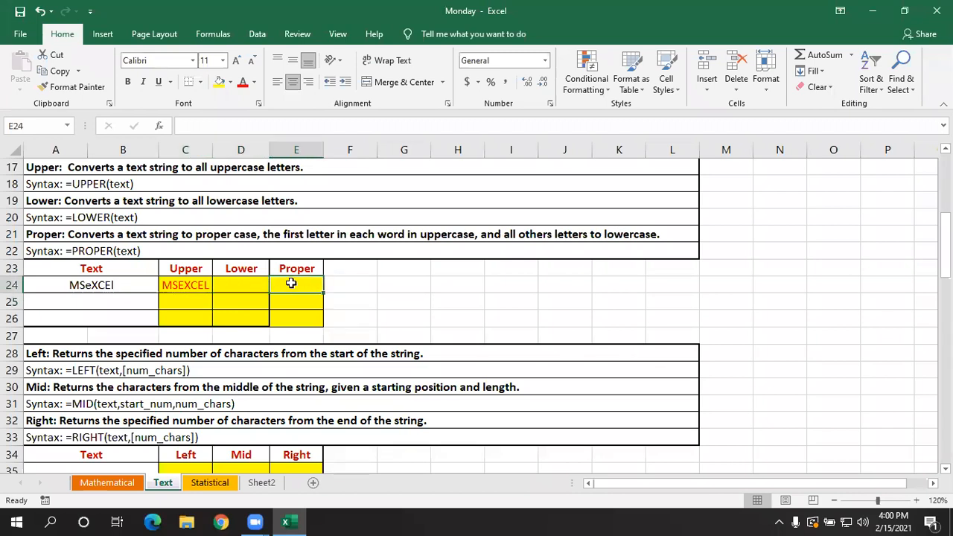
scroll(304, 300, "up", 4)
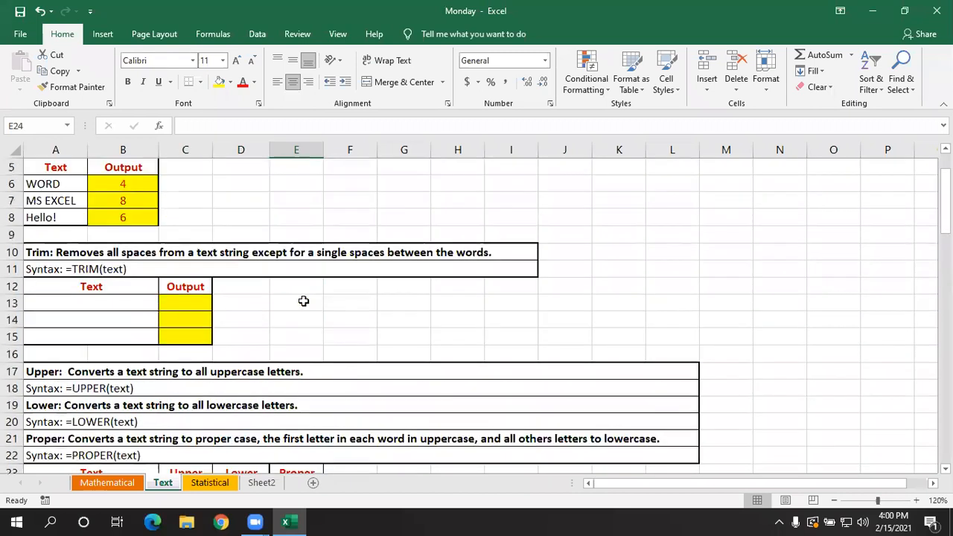
scroll(304, 300, "down", 2)
scroll(304, 302, "up", 3)
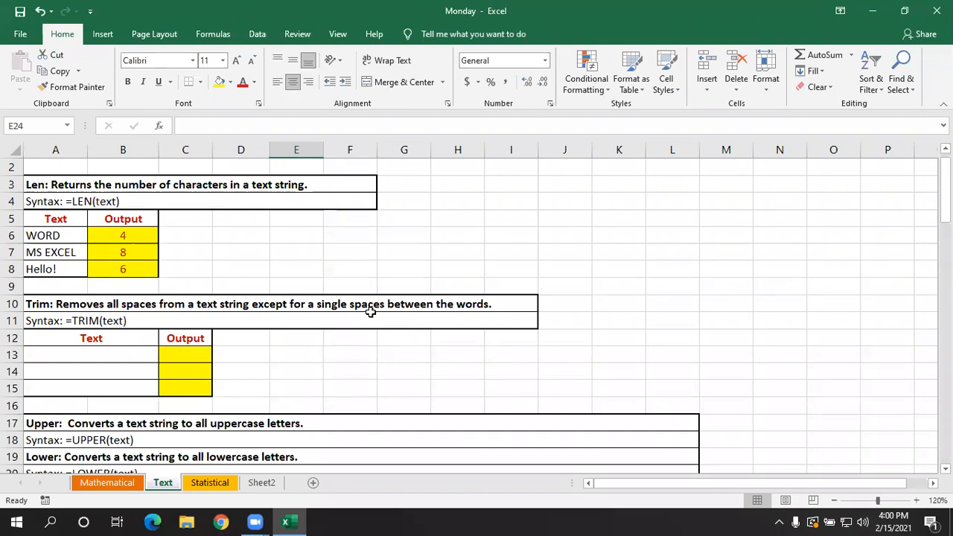
- Select the empty cell G9 and save the workbook
left_click(425, 286)
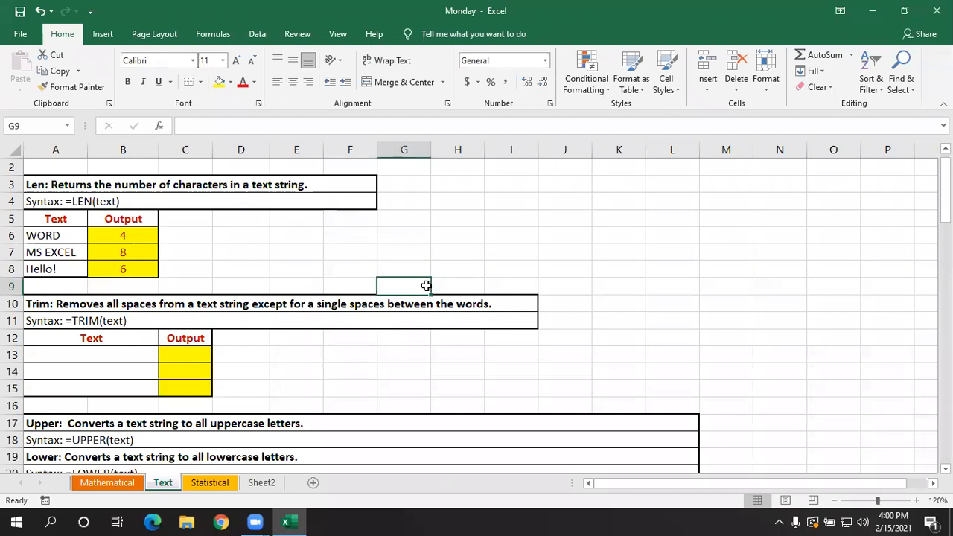
key("ctrl+s")
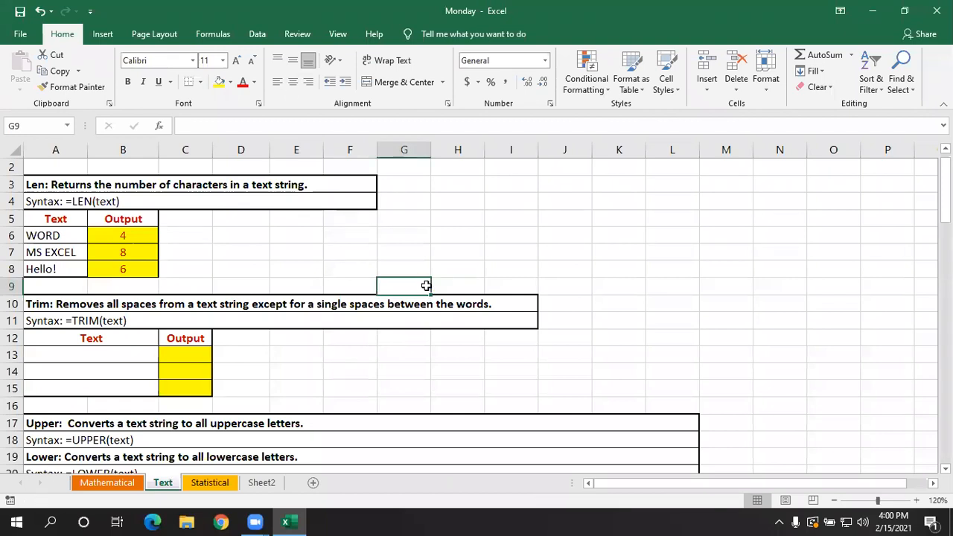